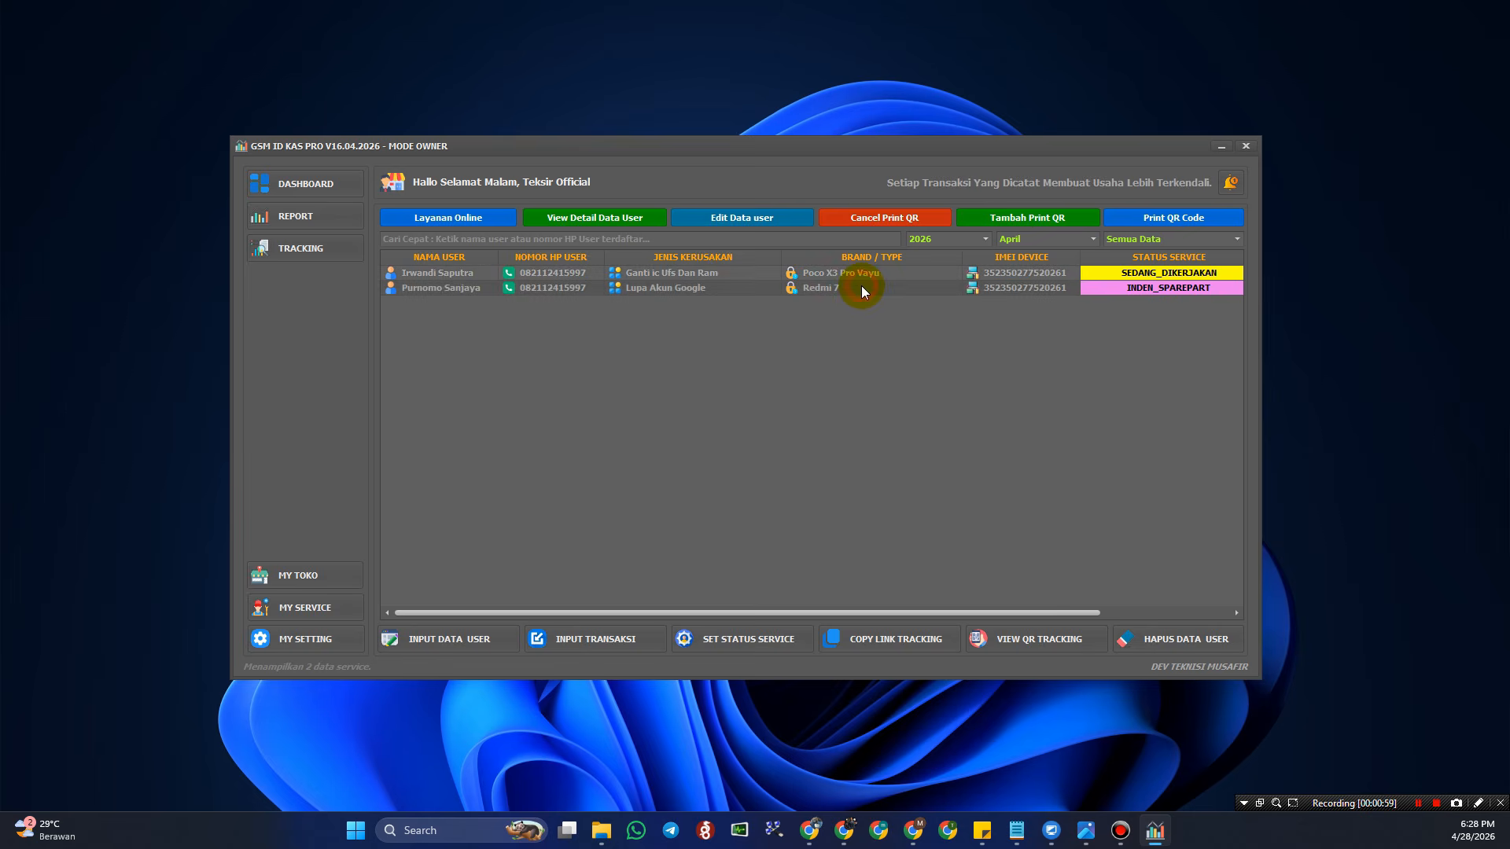
- Cycle through the income and expense Report, Tracking and Dashboard views to compare them
click(303, 221)
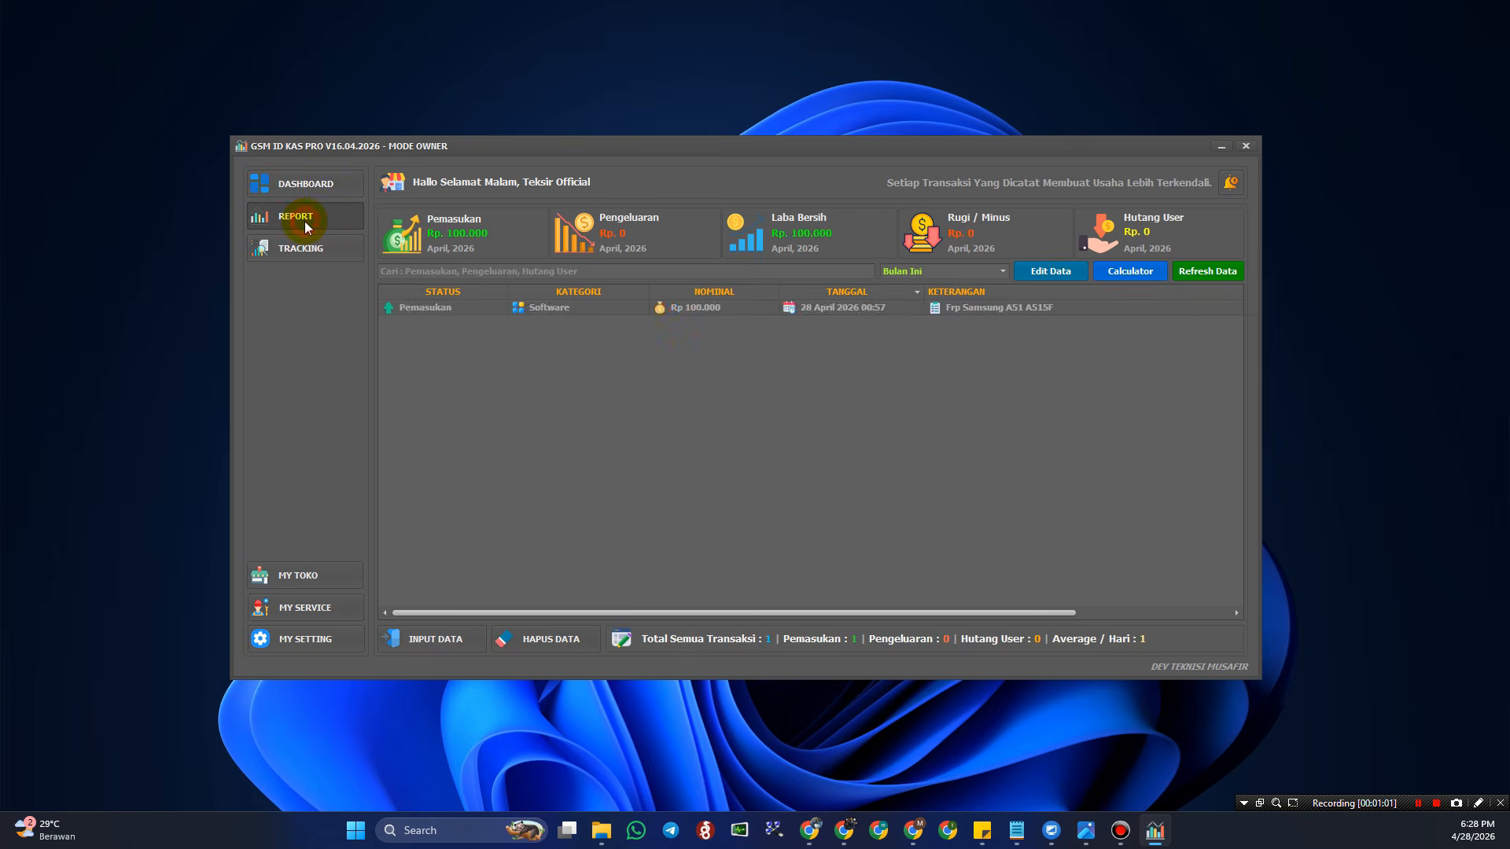
click(312, 250)
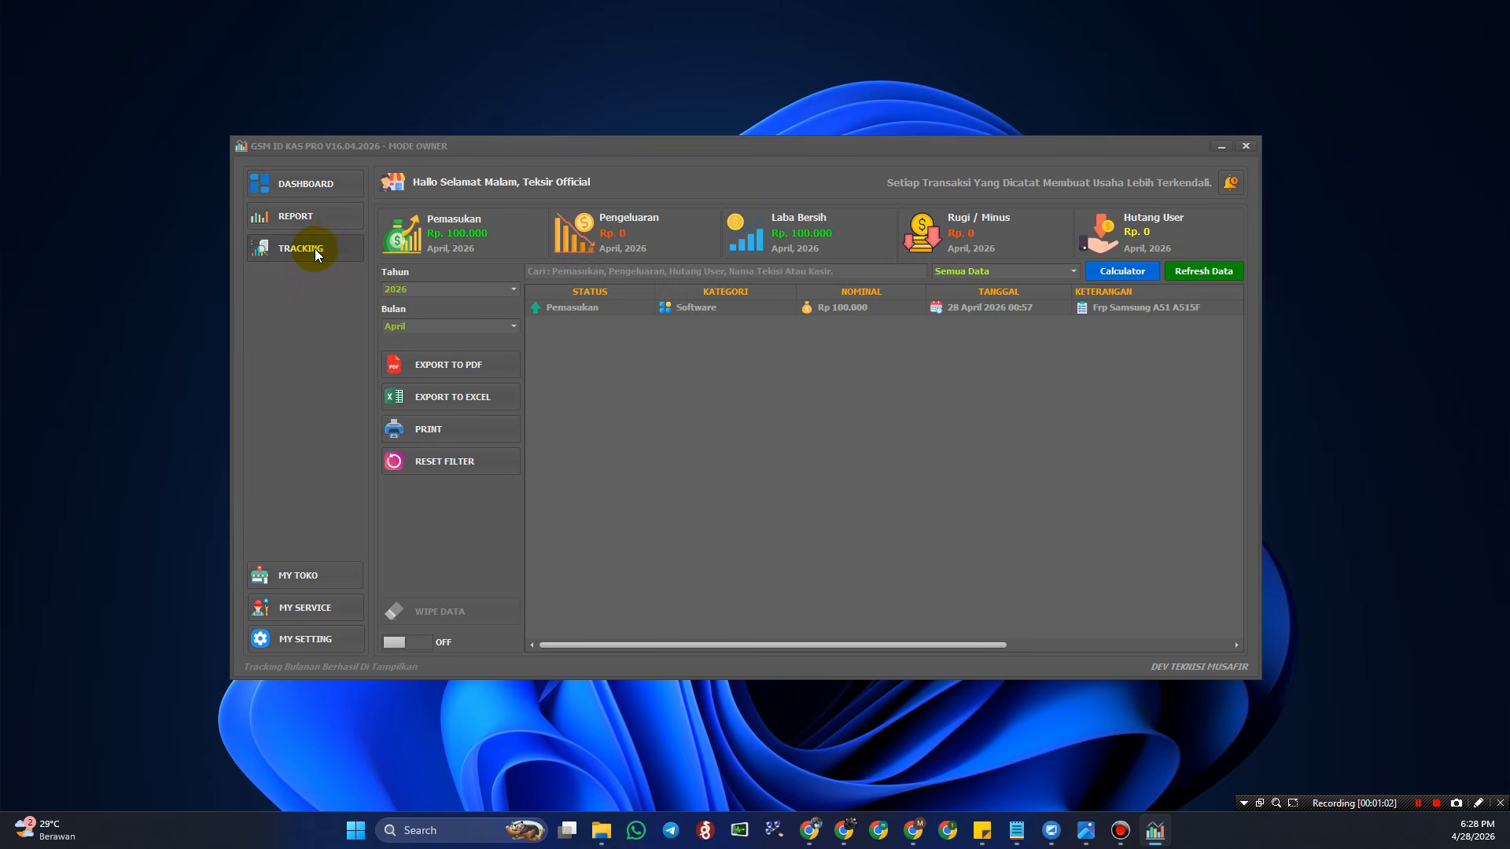
click(318, 215)
click(324, 187)
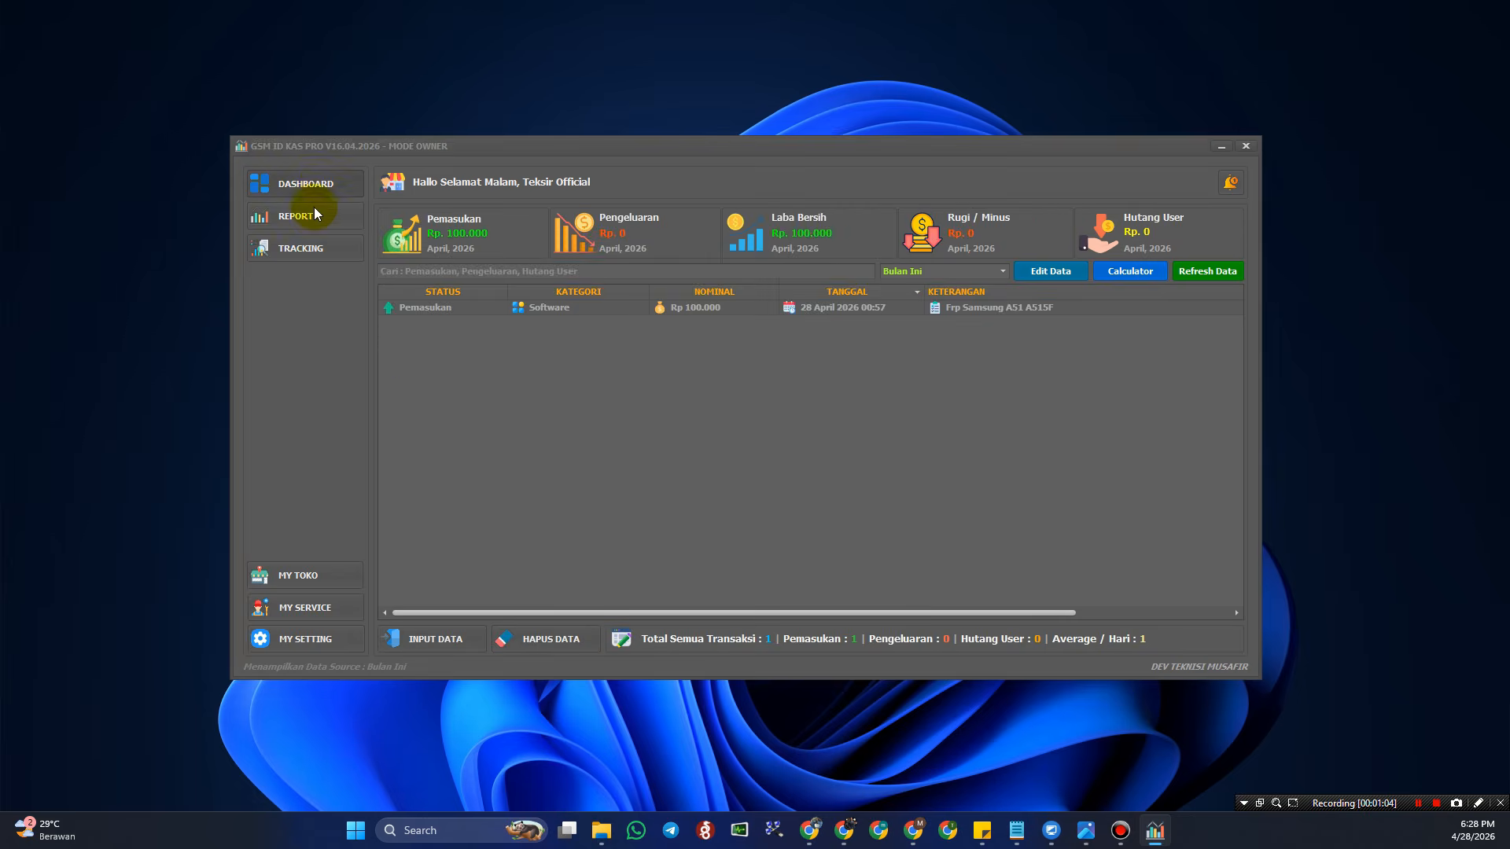
click(306, 212)
click(318, 248)
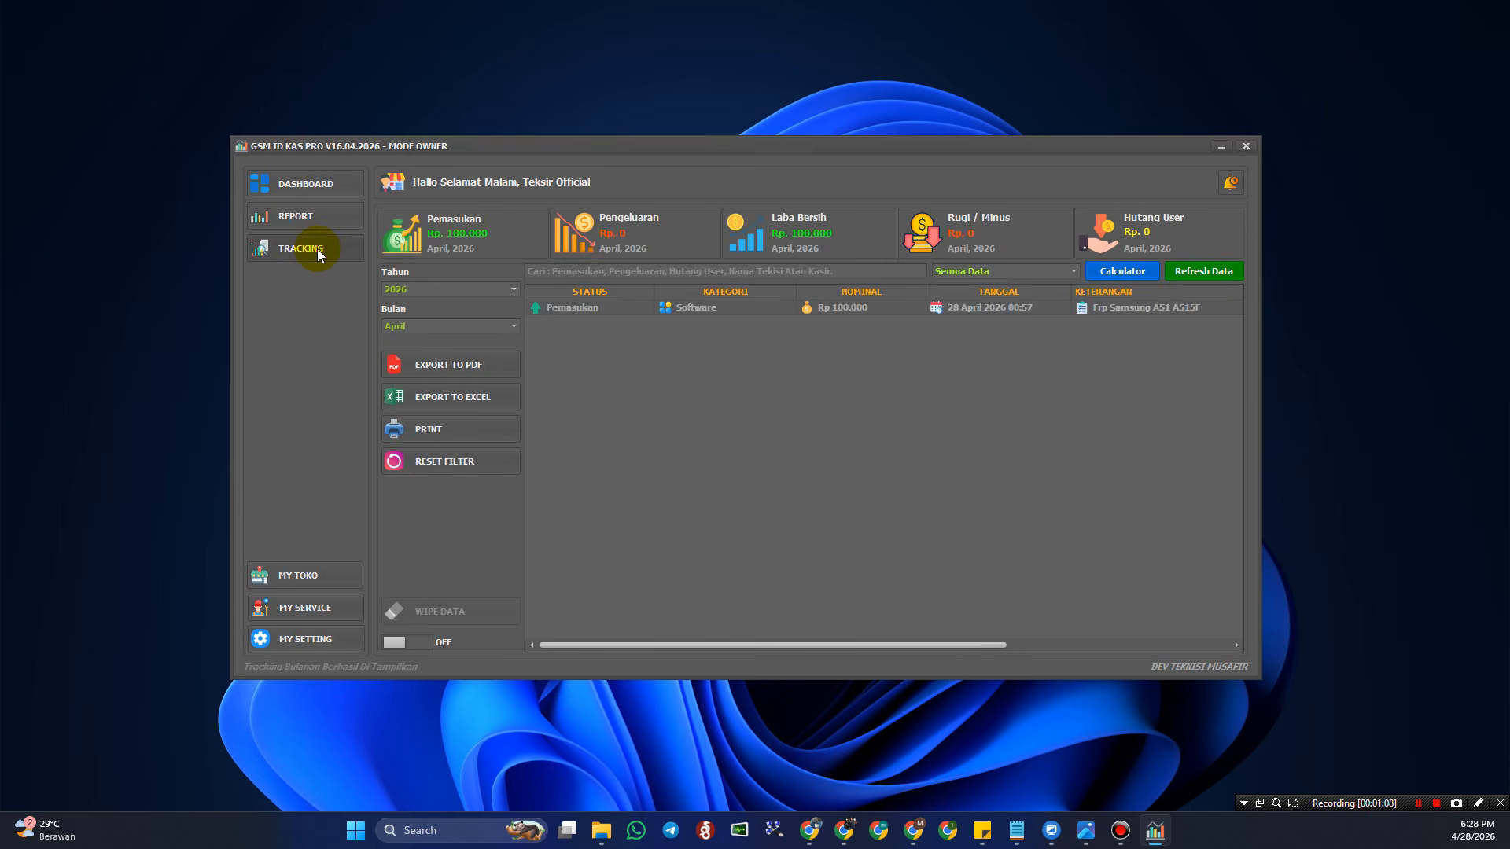
click(303, 214)
click(316, 186)
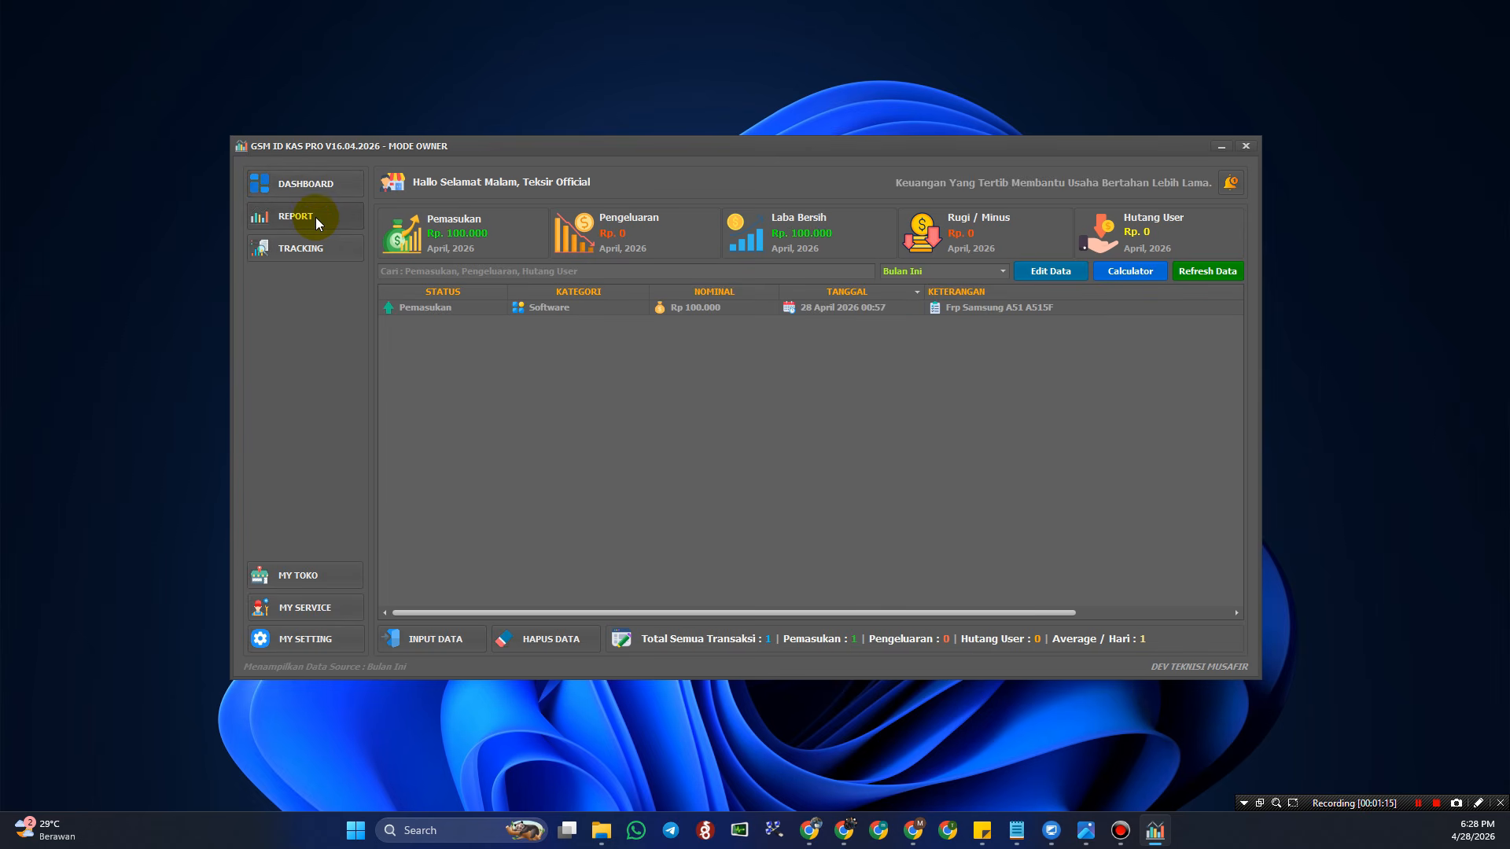
- Revisit Report and Tracking, then settle on the April 2026 dashboard summary
click(314, 217)
click(327, 247)
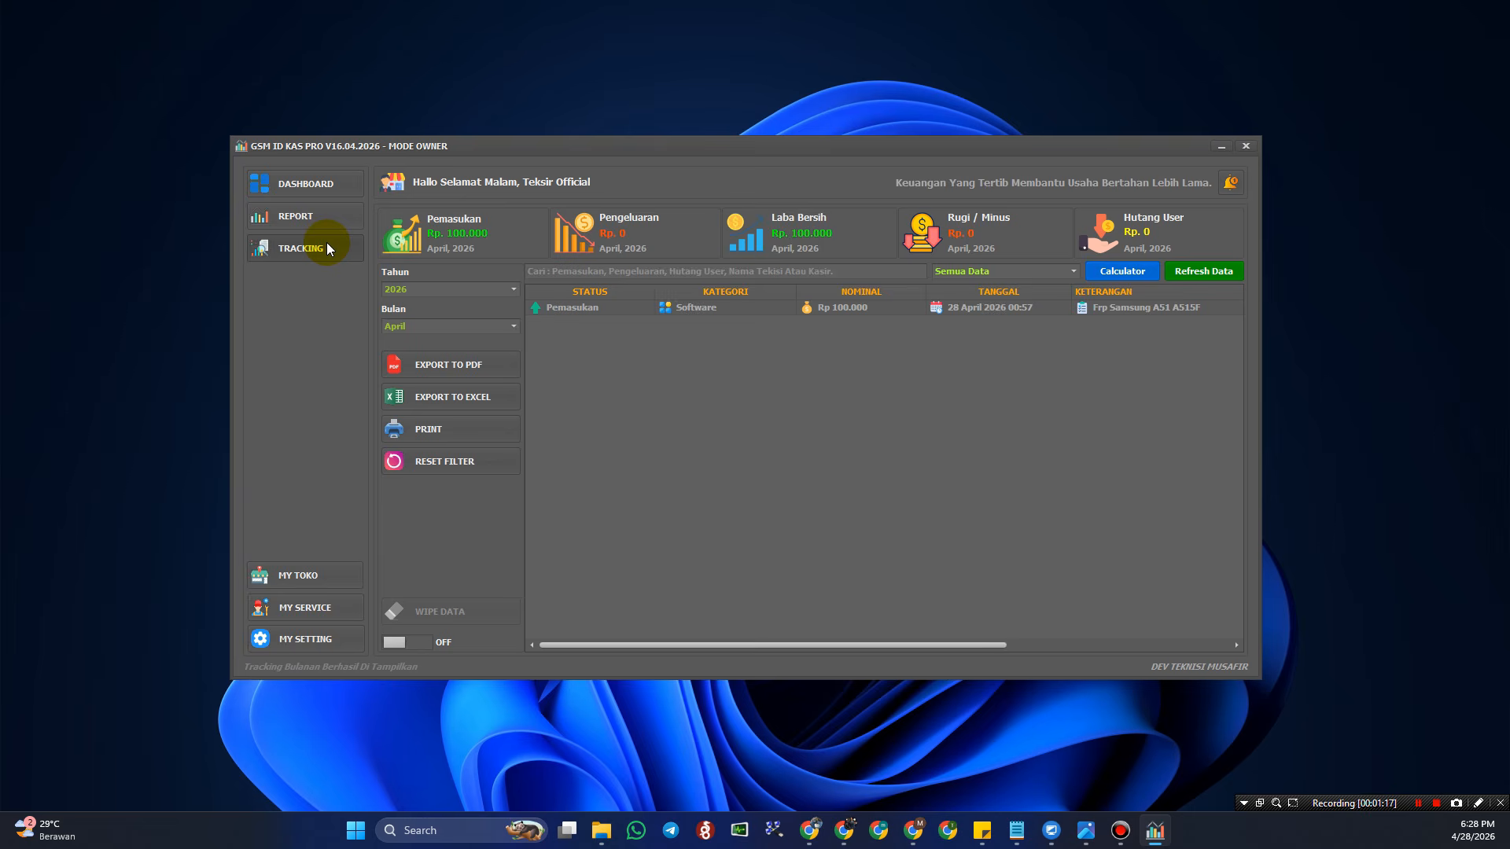
click(308, 214)
click(321, 192)
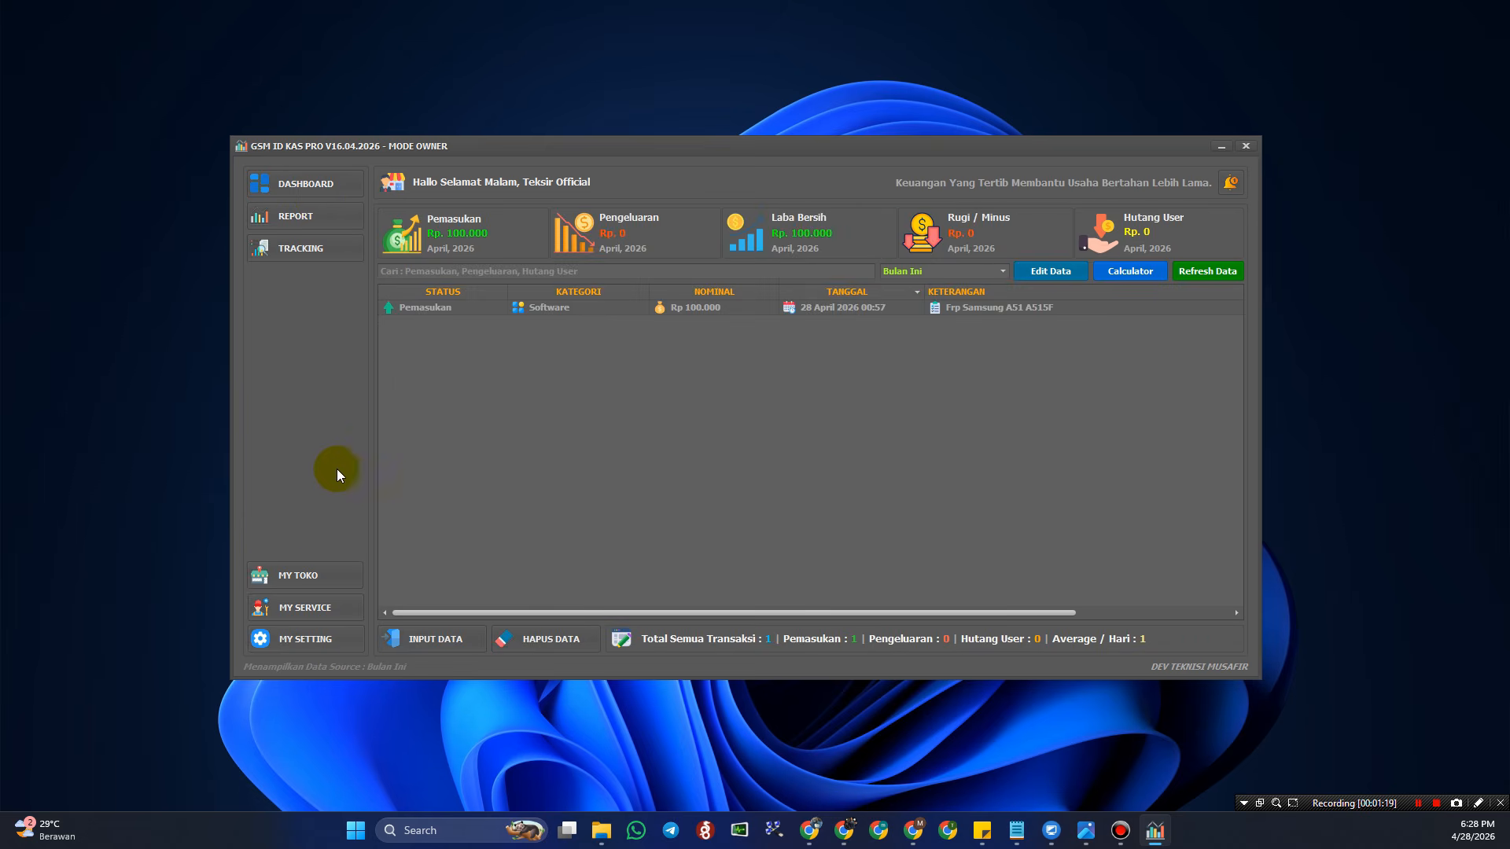
click(308, 575)
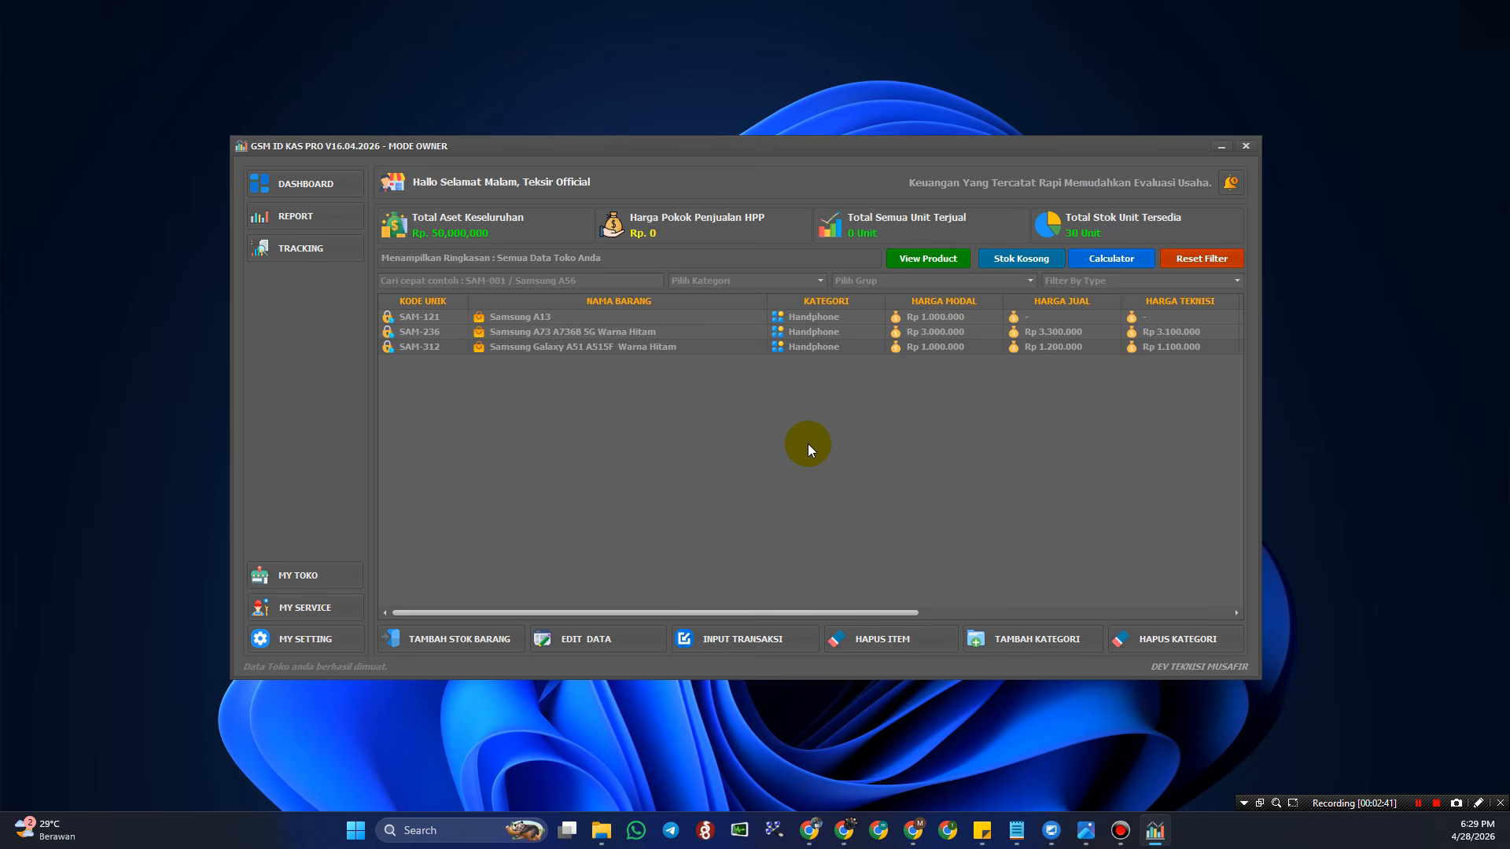
click(848, 343)
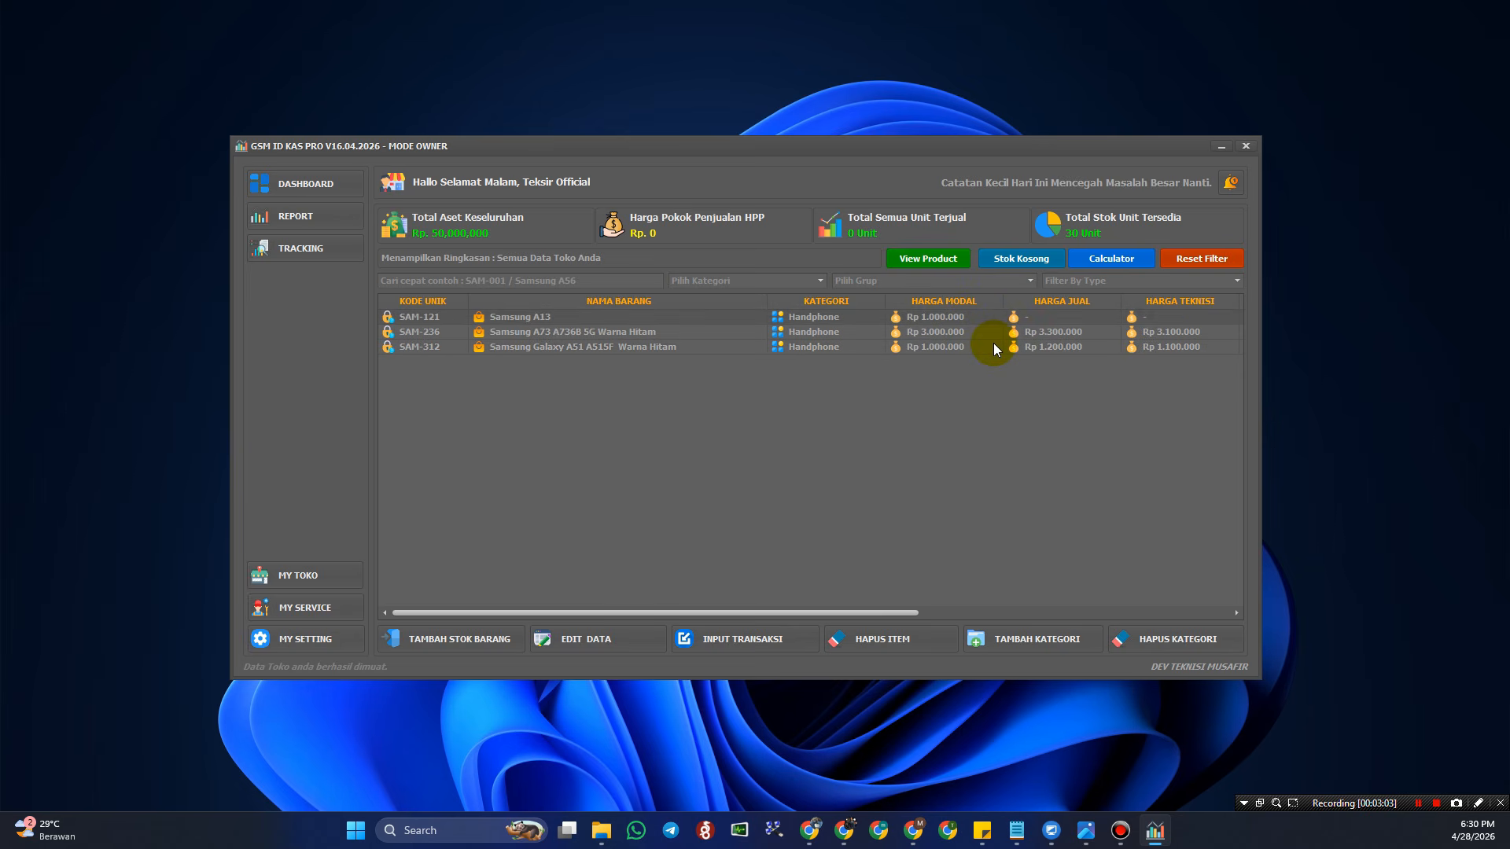
drag(889, 613, 1026, 618)
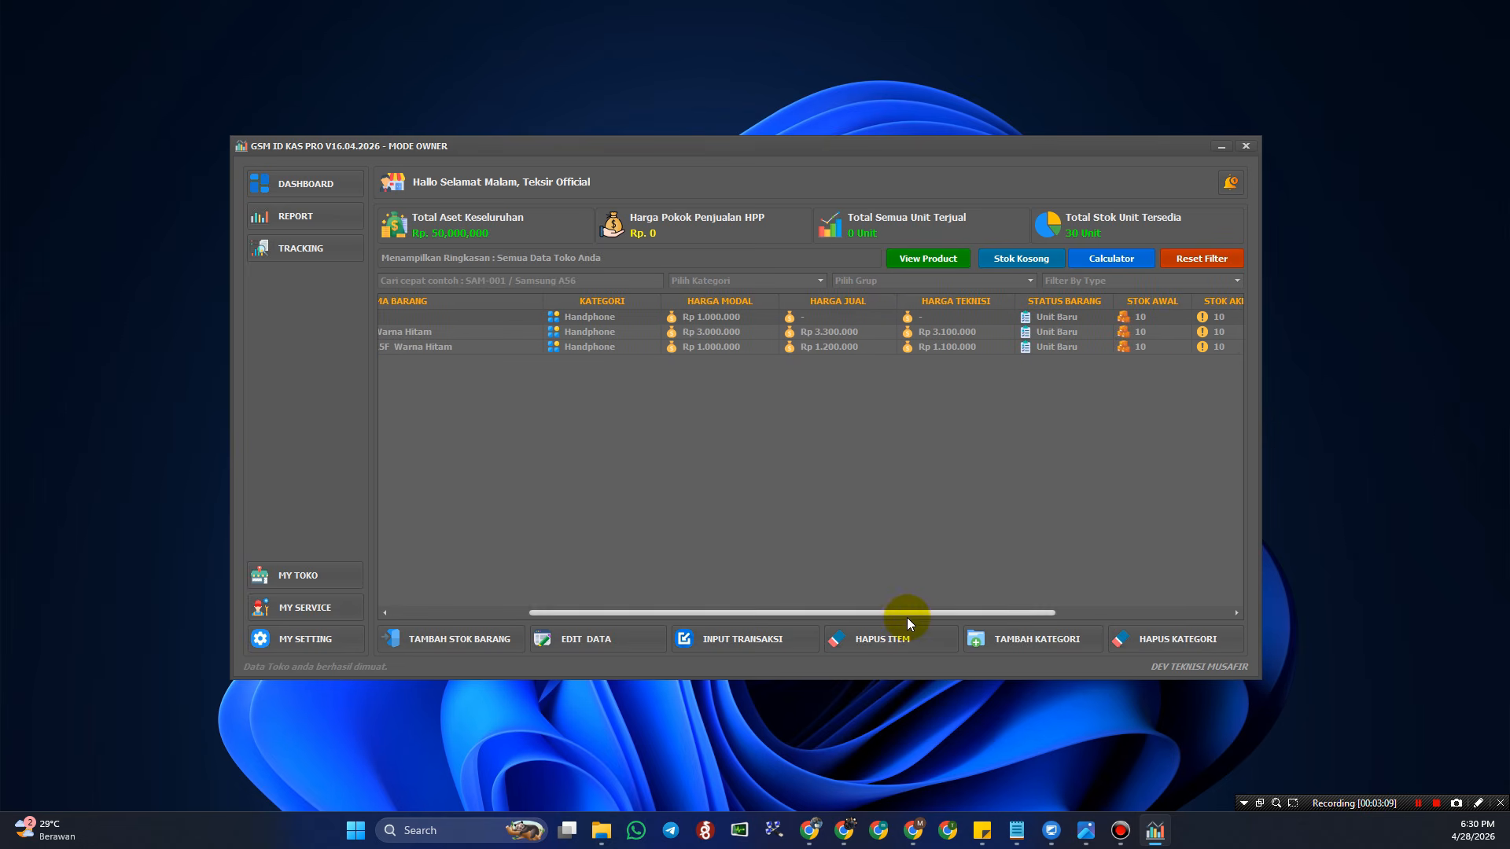
drag(908, 615, 683, 624)
click(963, 320)
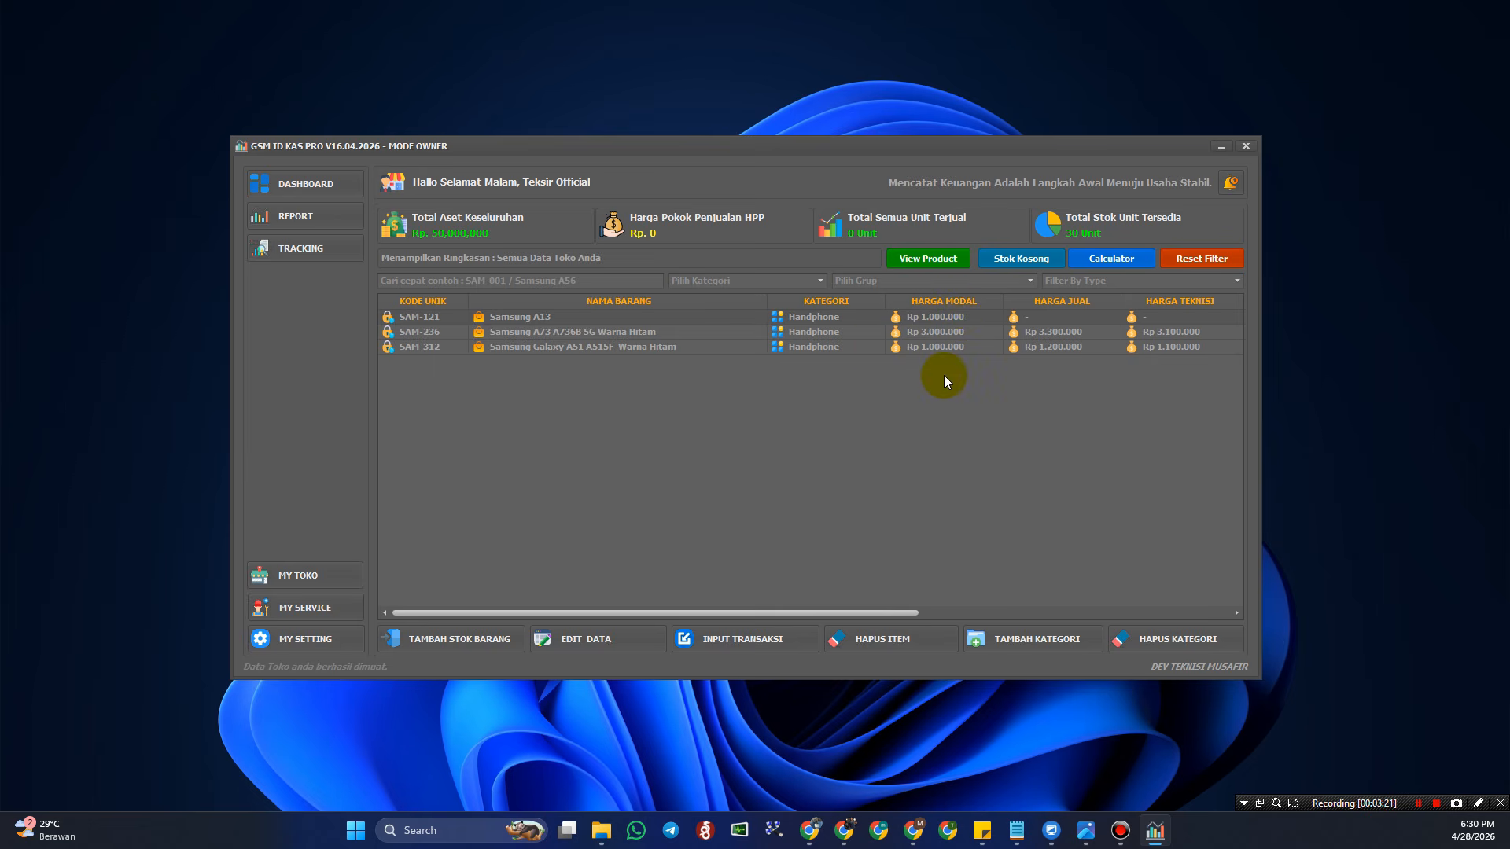
click(876, 347)
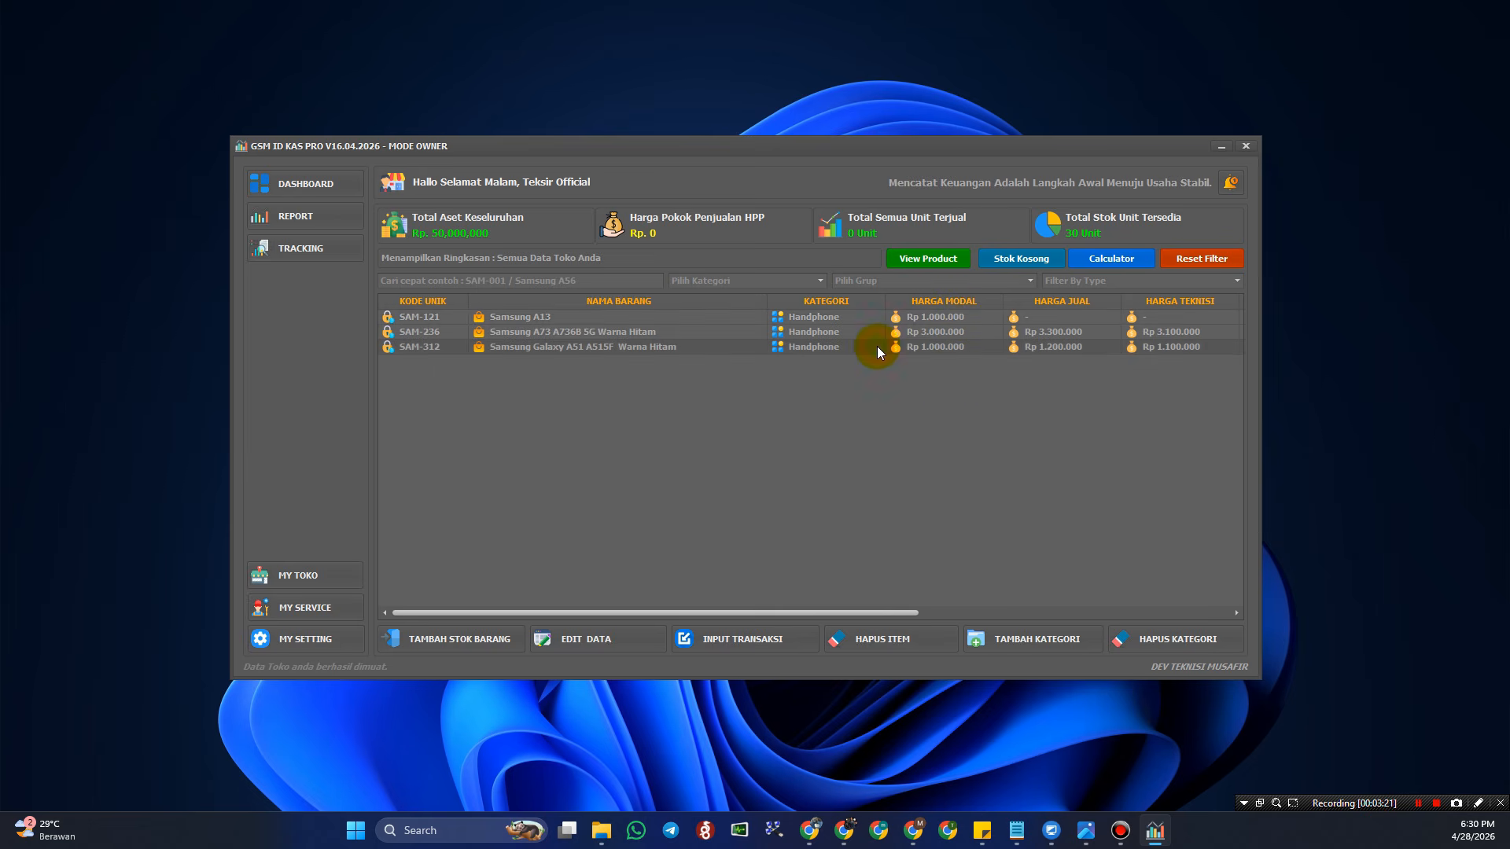
click(922, 263)
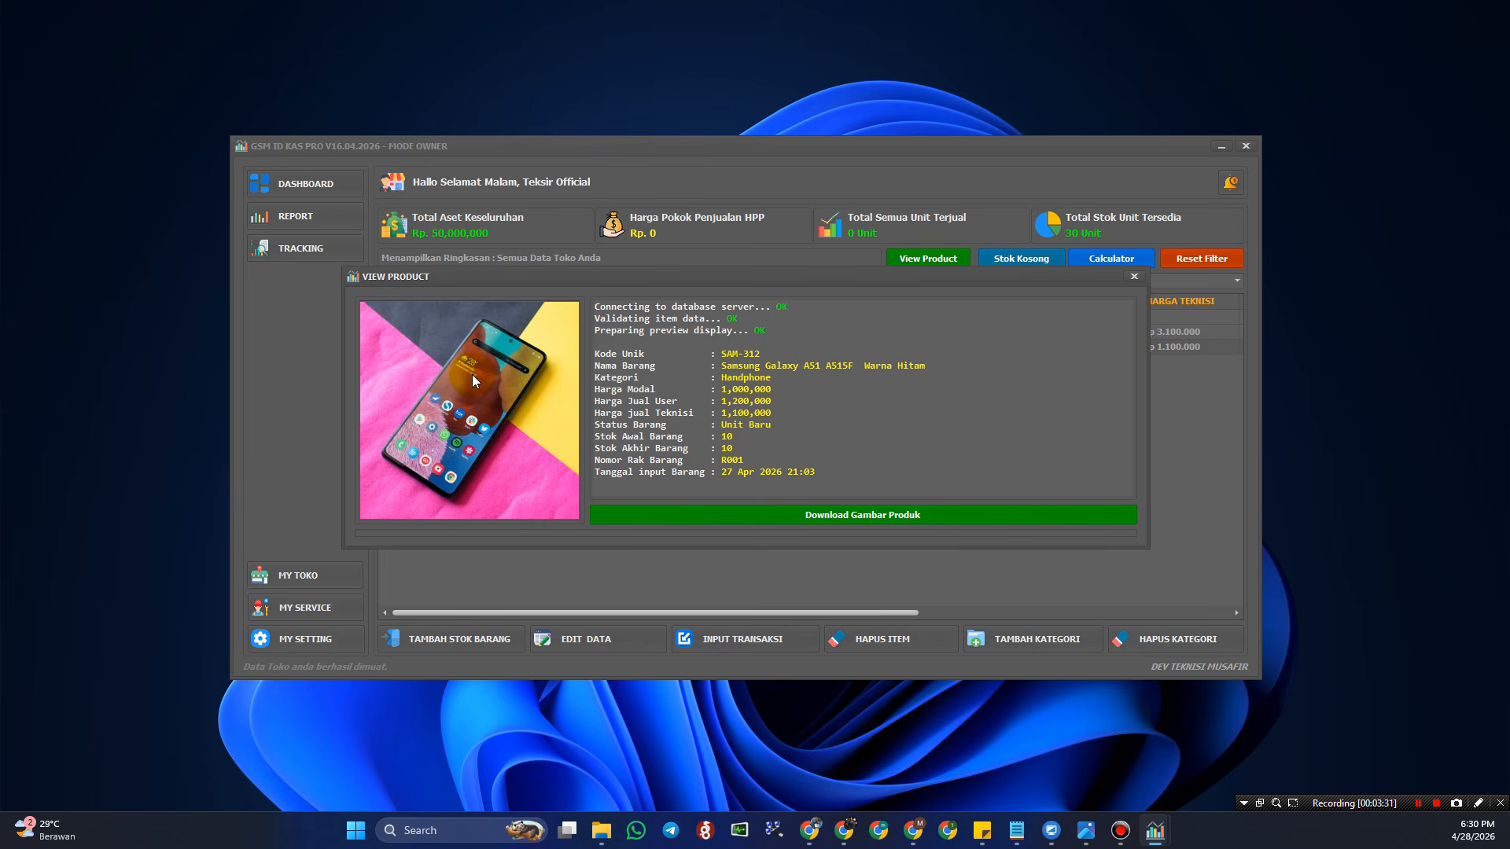
click(1135, 277)
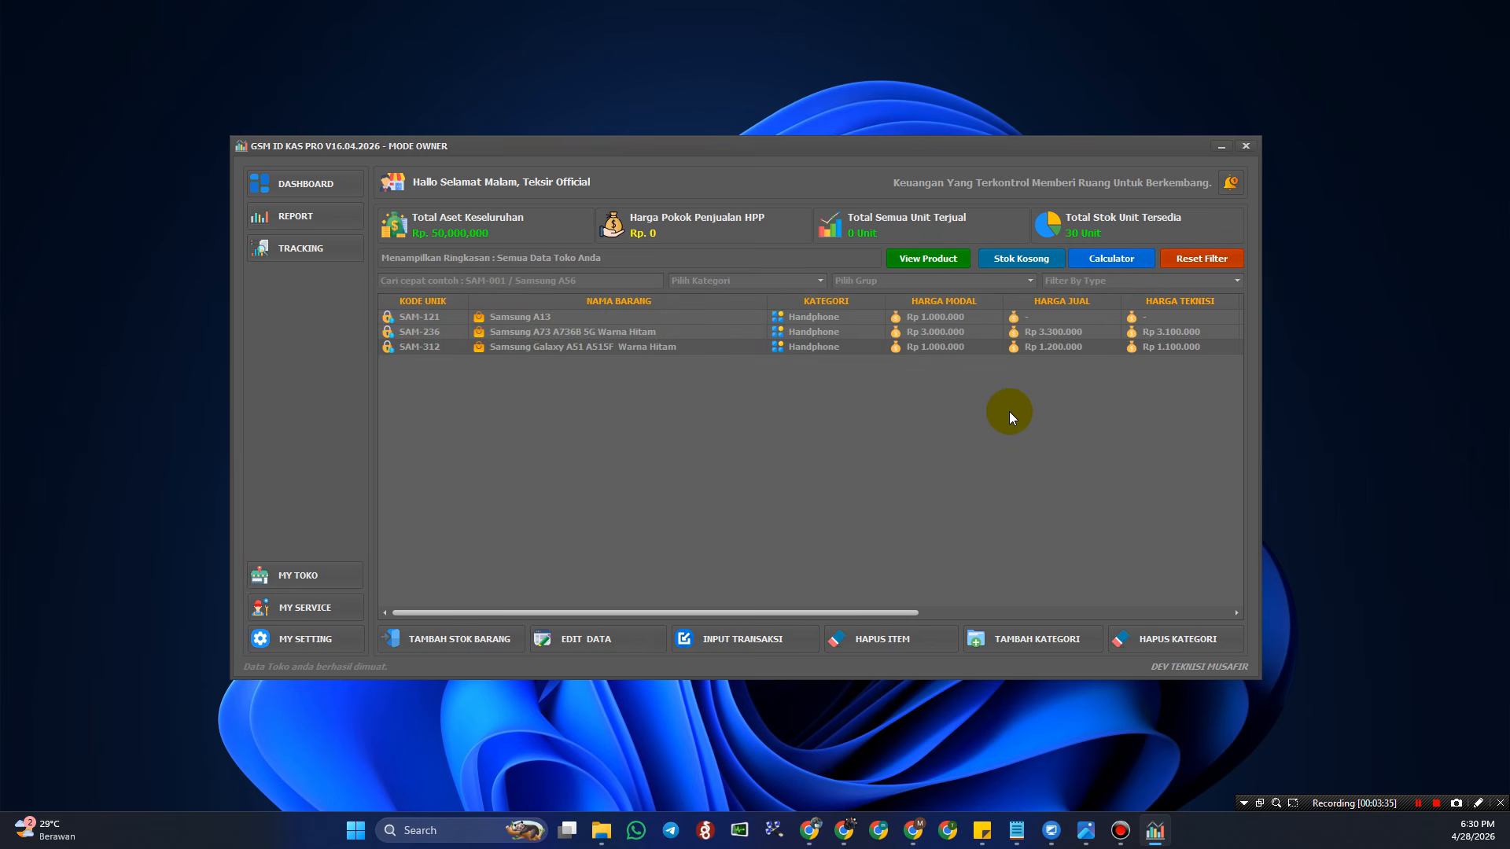
click(977, 318)
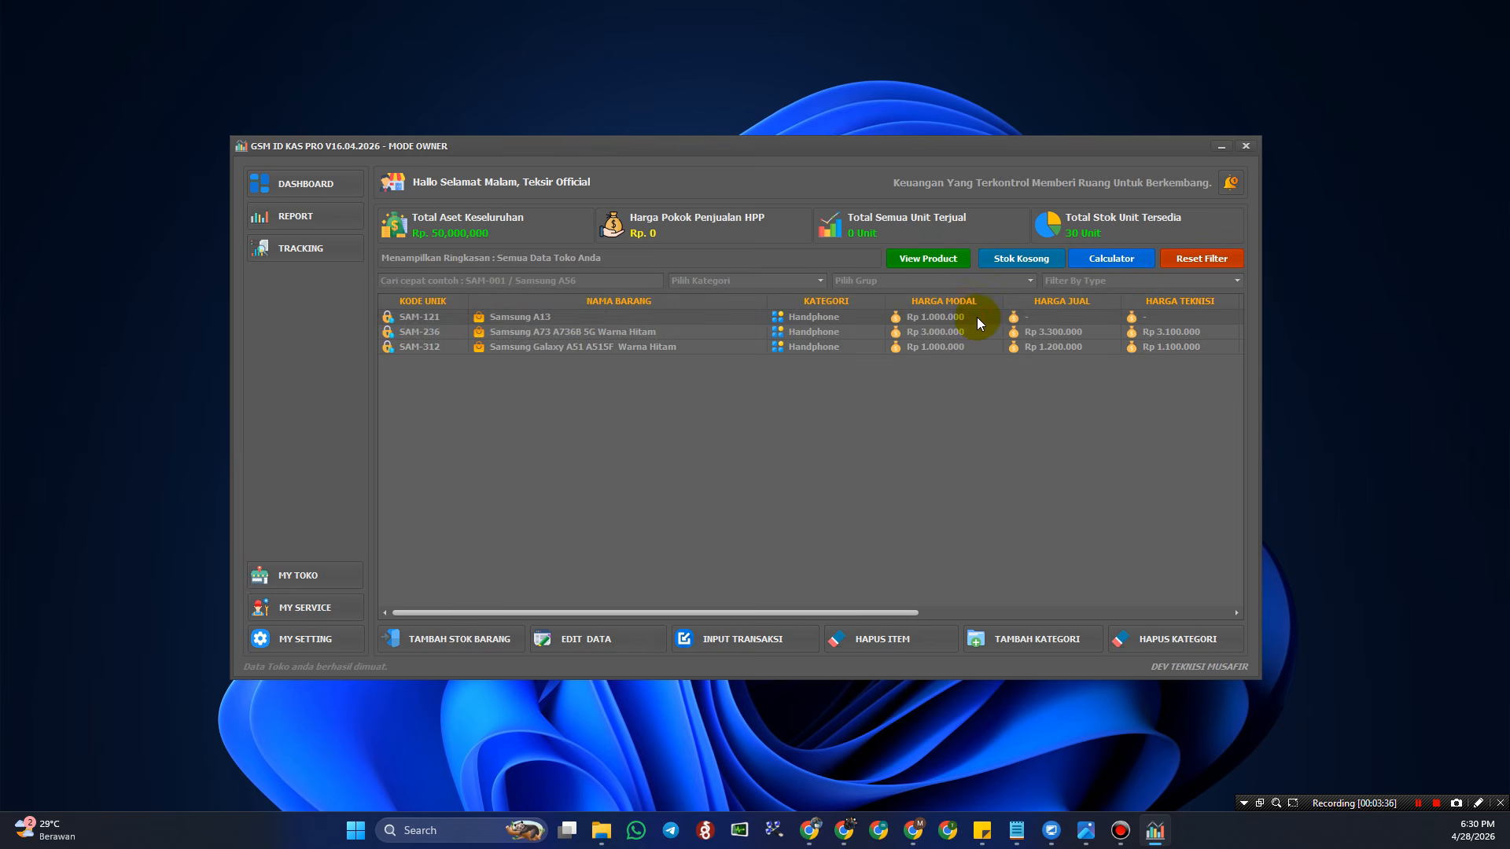
click(941, 262)
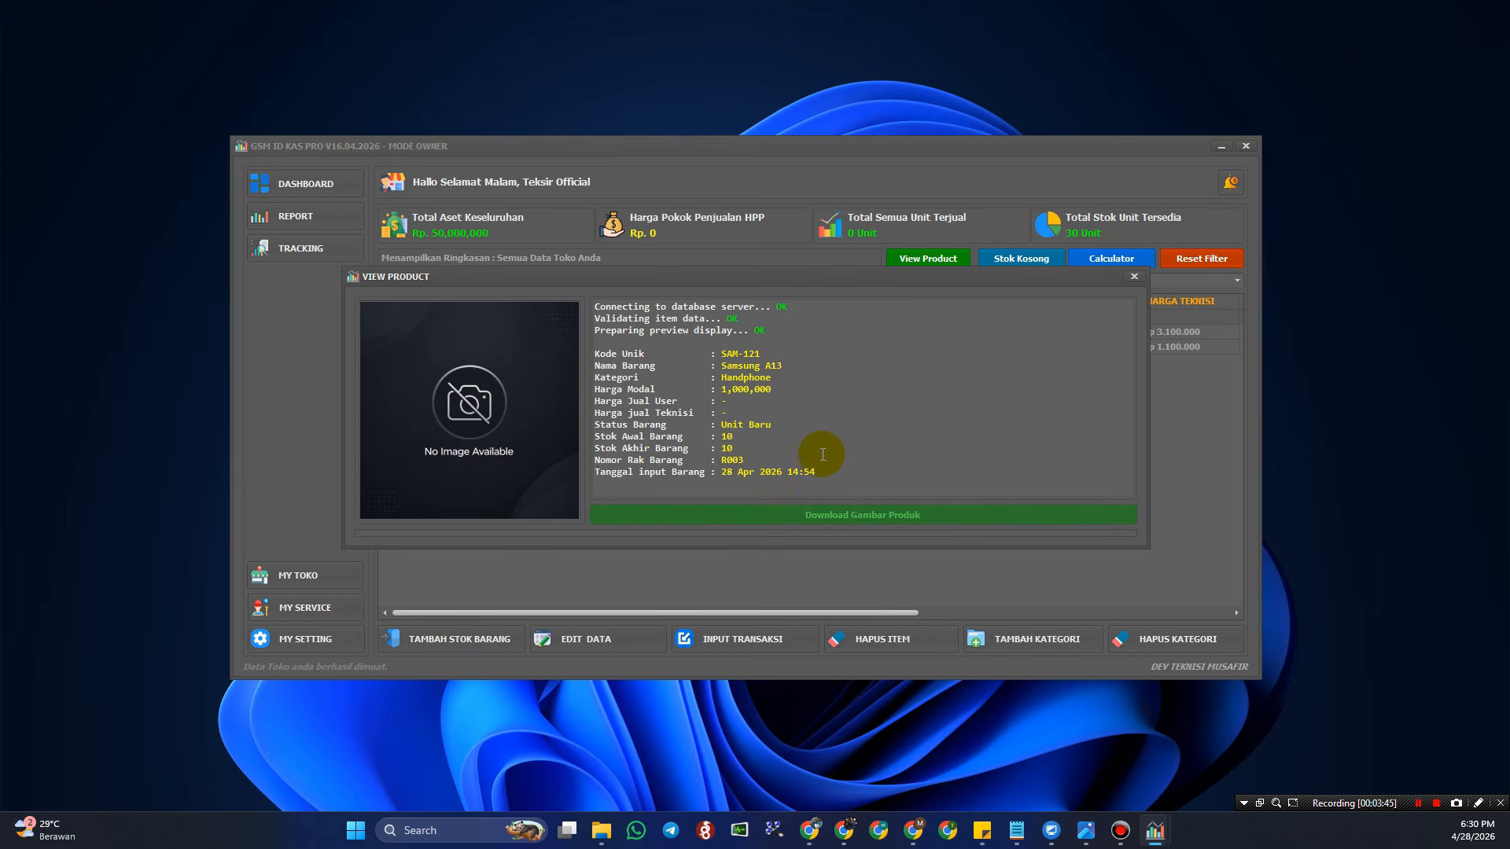
click(1134, 279)
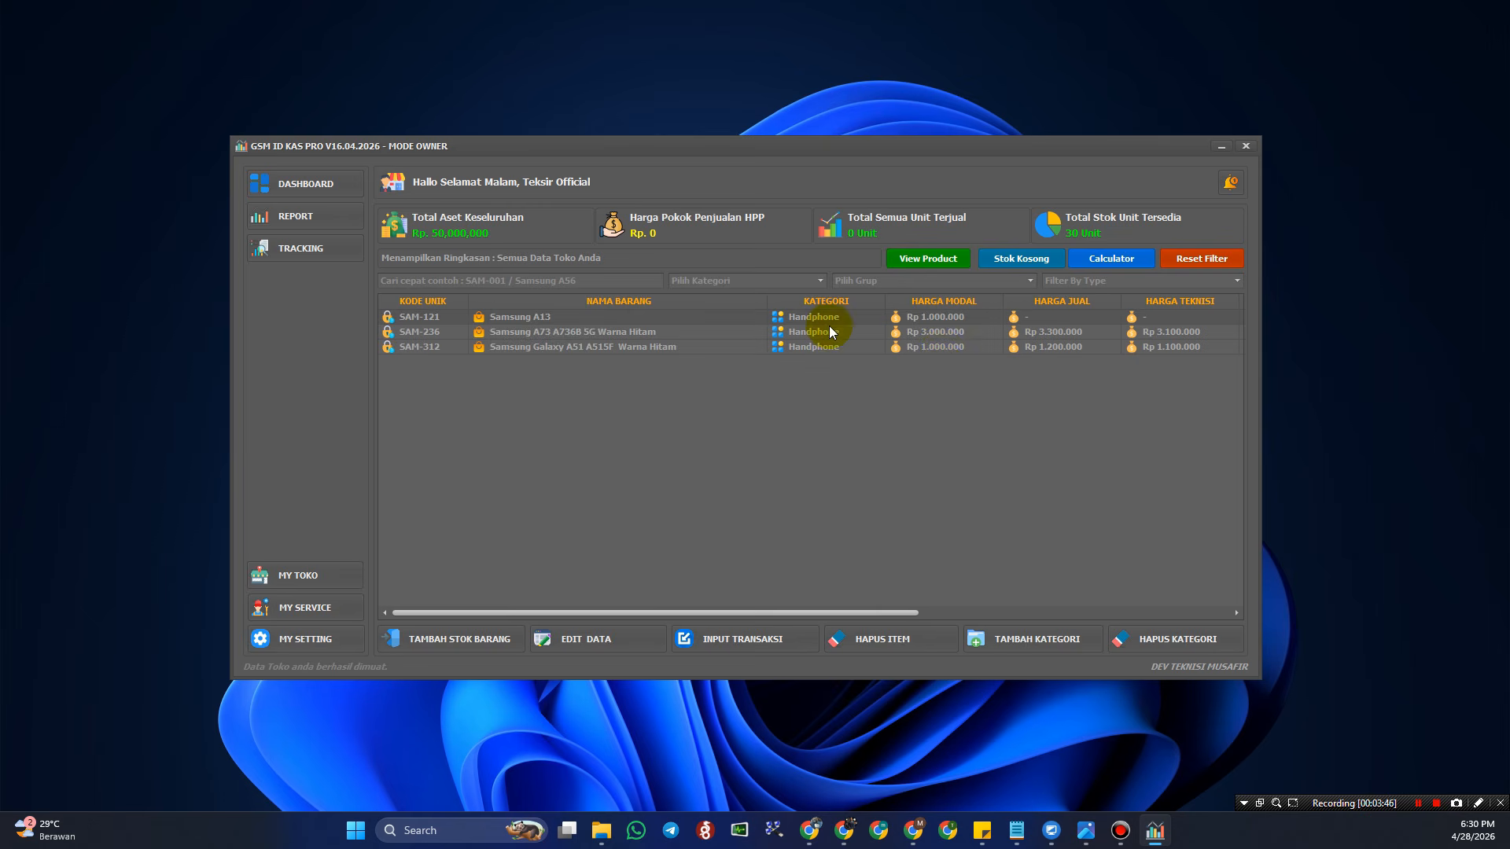
click(942, 259)
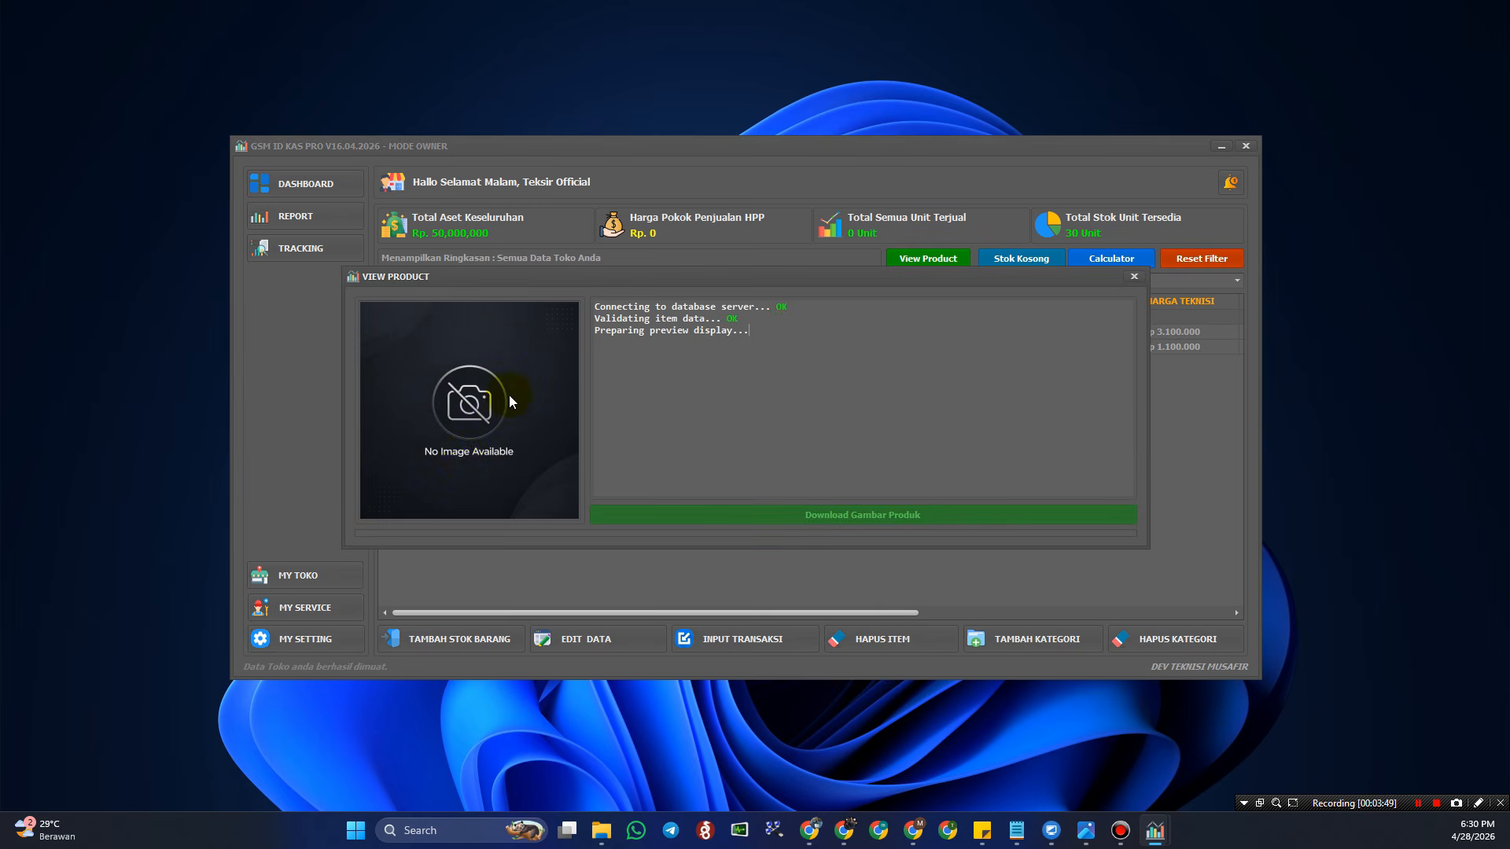
click(1133, 277)
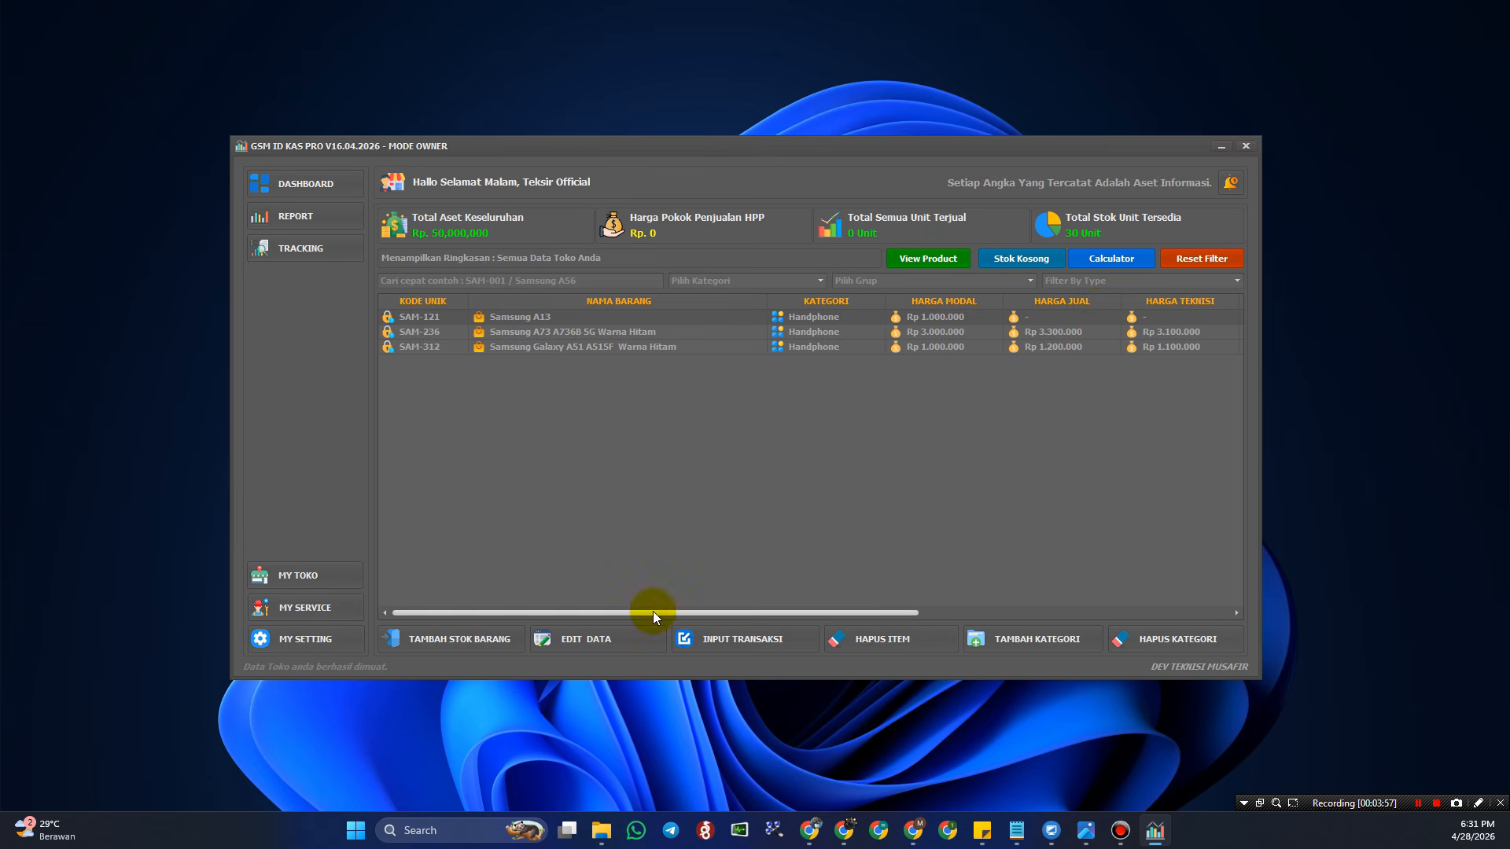
- Attach the Samsung A13 photo from the DATA PRODUCK folder to the SAM-121 edit form
click(600, 639)
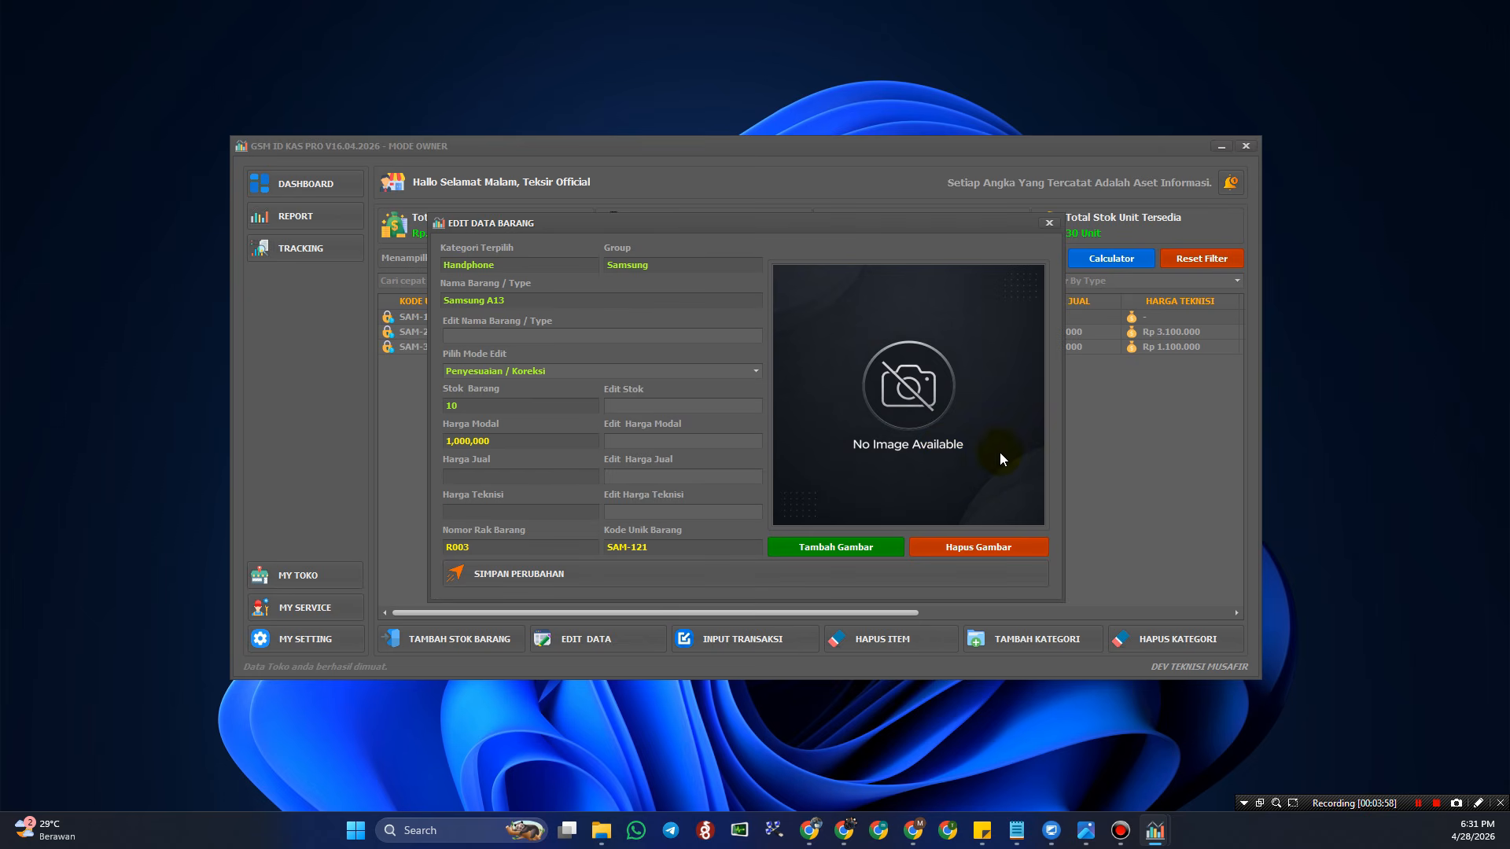
click(863, 545)
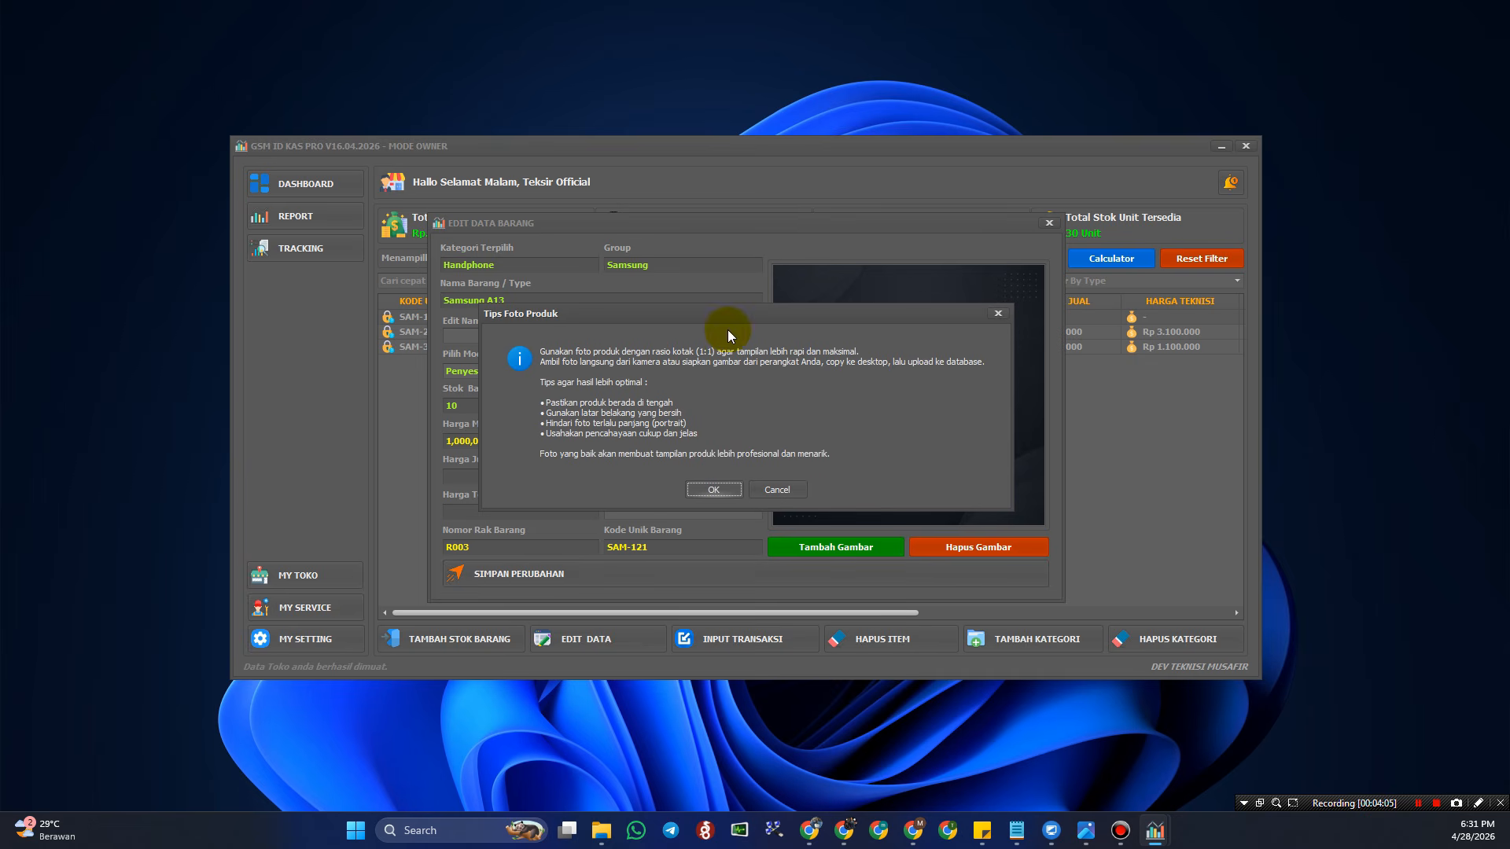
click(714, 489)
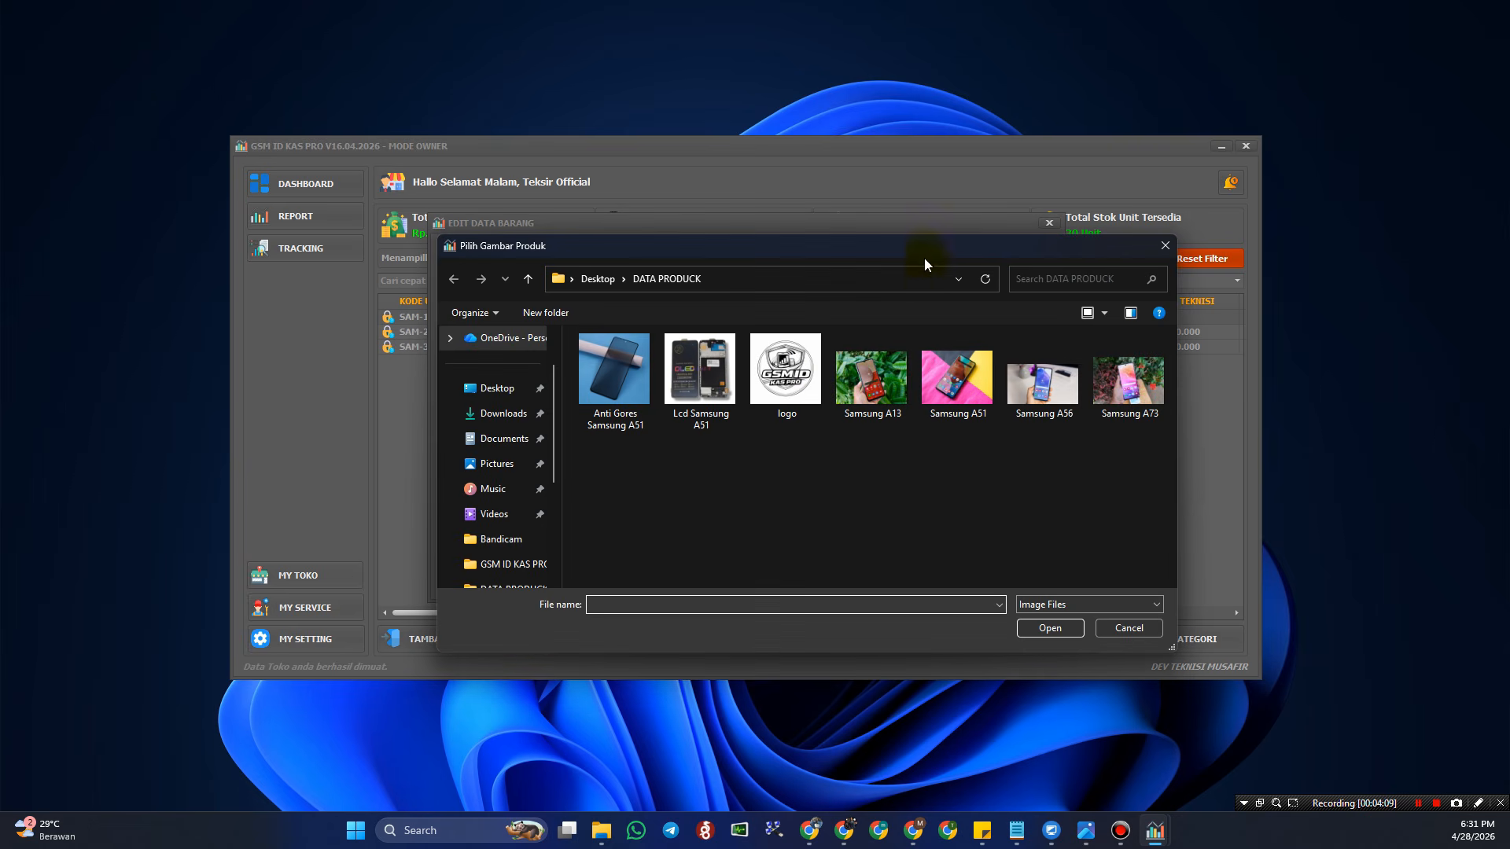
drag(924, 265, 973, 265)
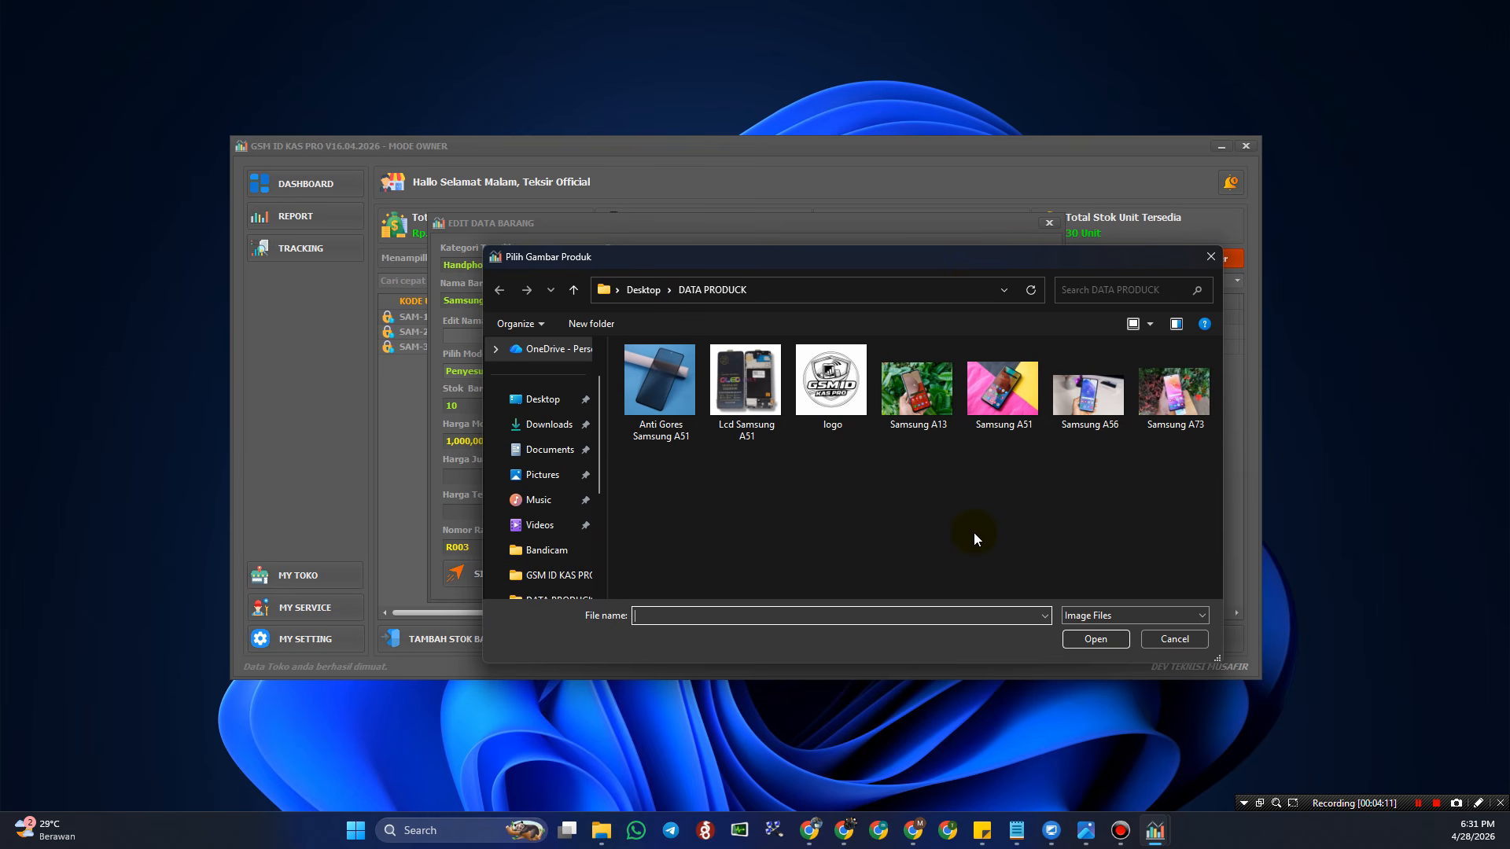
click(917, 388)
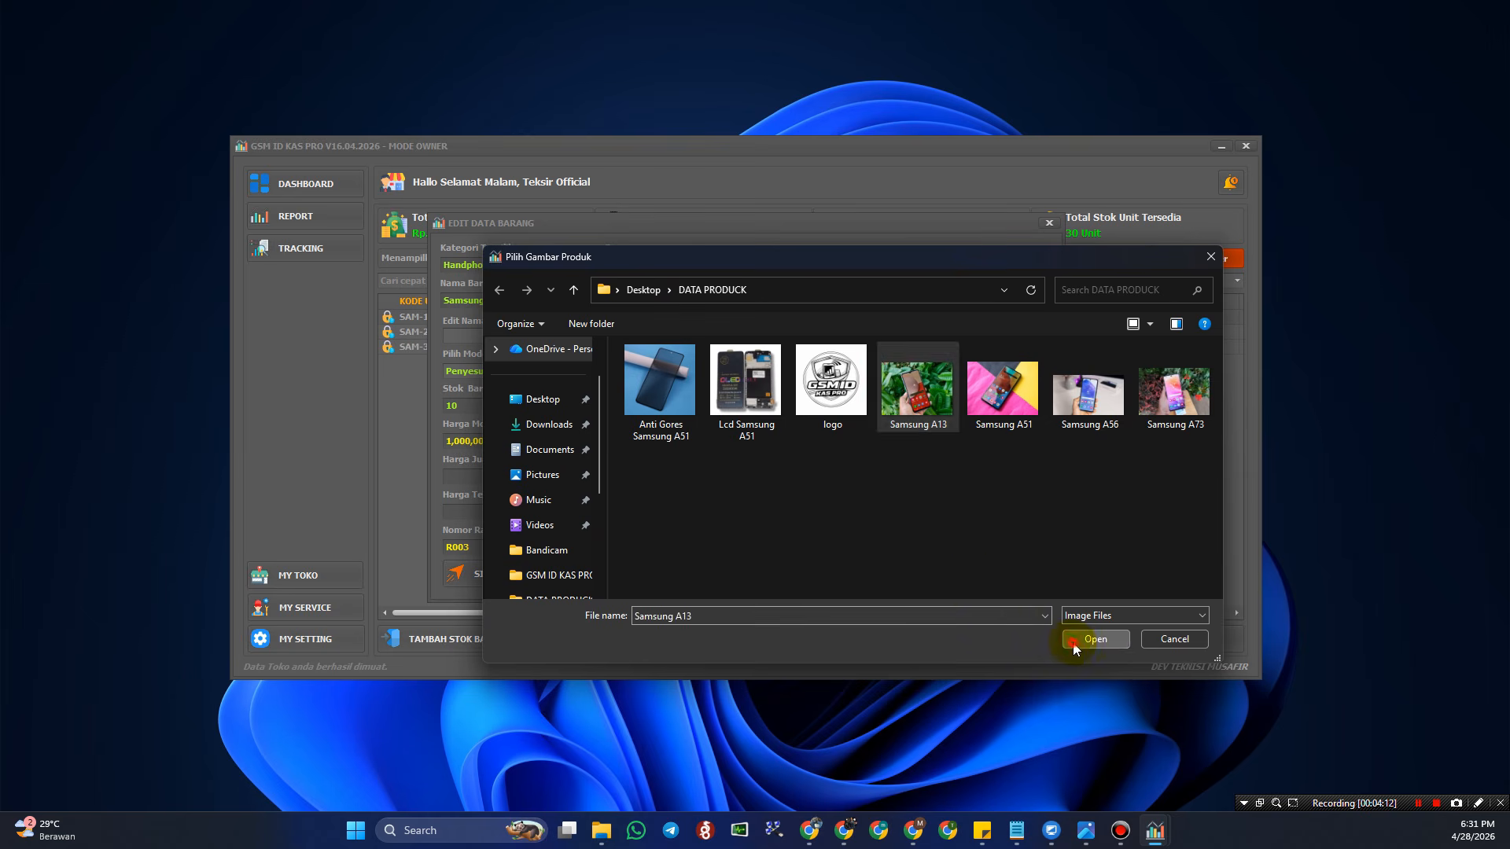
click(1095, 638)
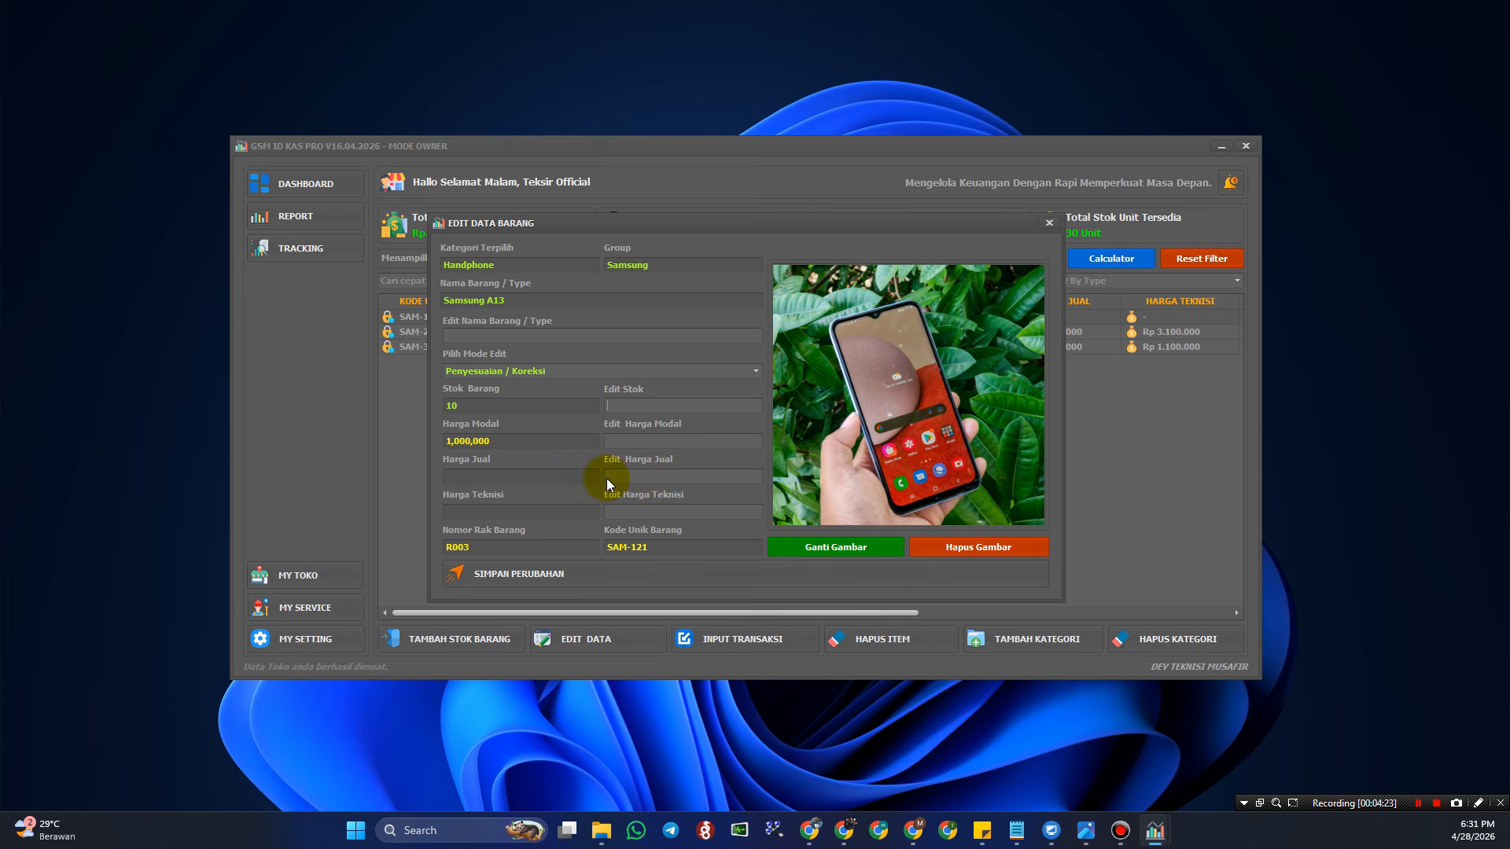
- Set Samsung A13's selling price to 1,200,000 and technician price to 1,050,000, then save
click(648, 477)
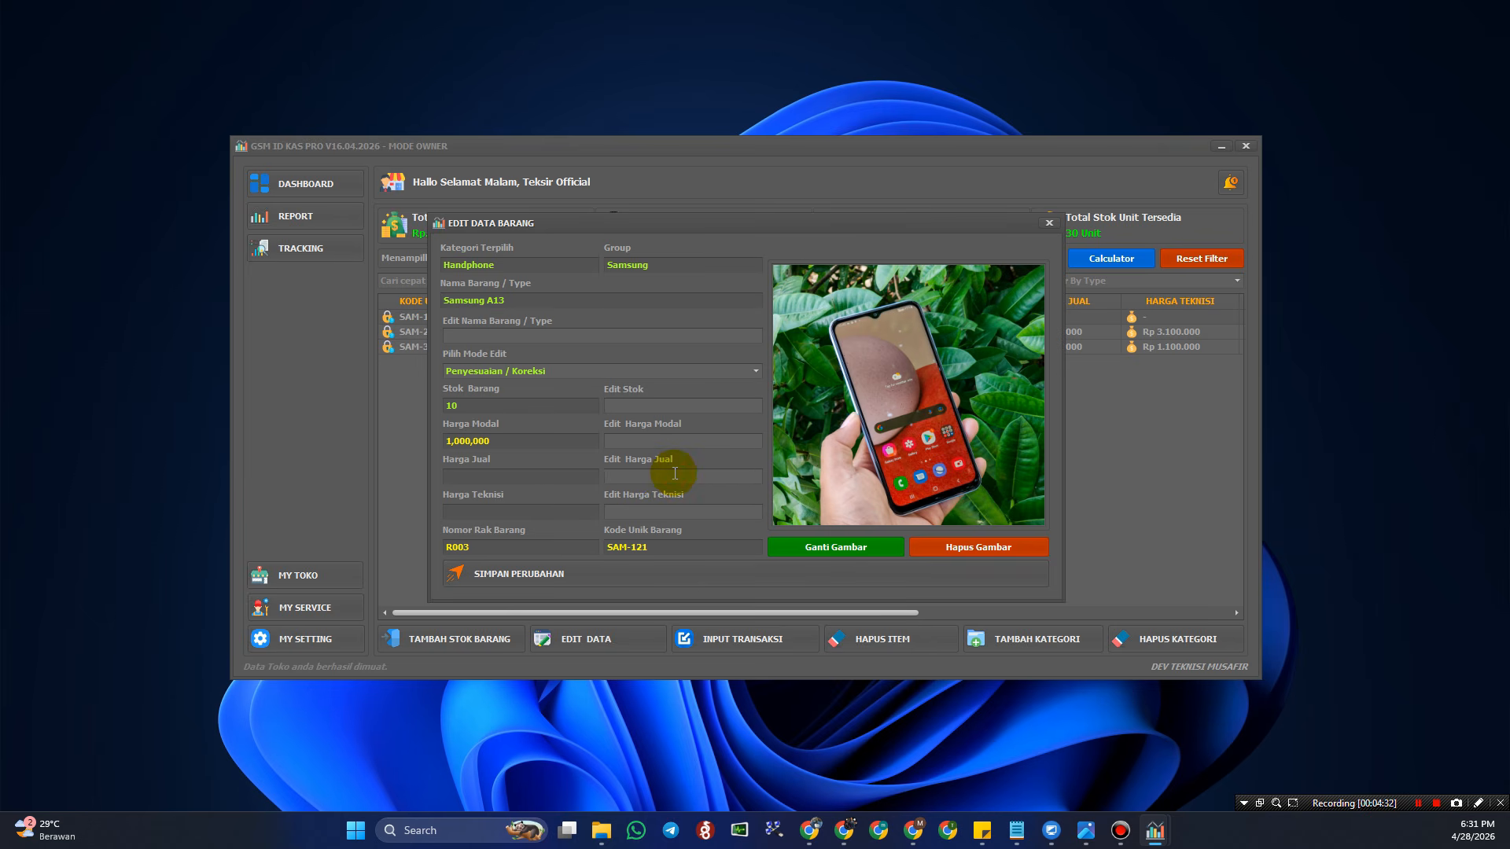
text(1,200)
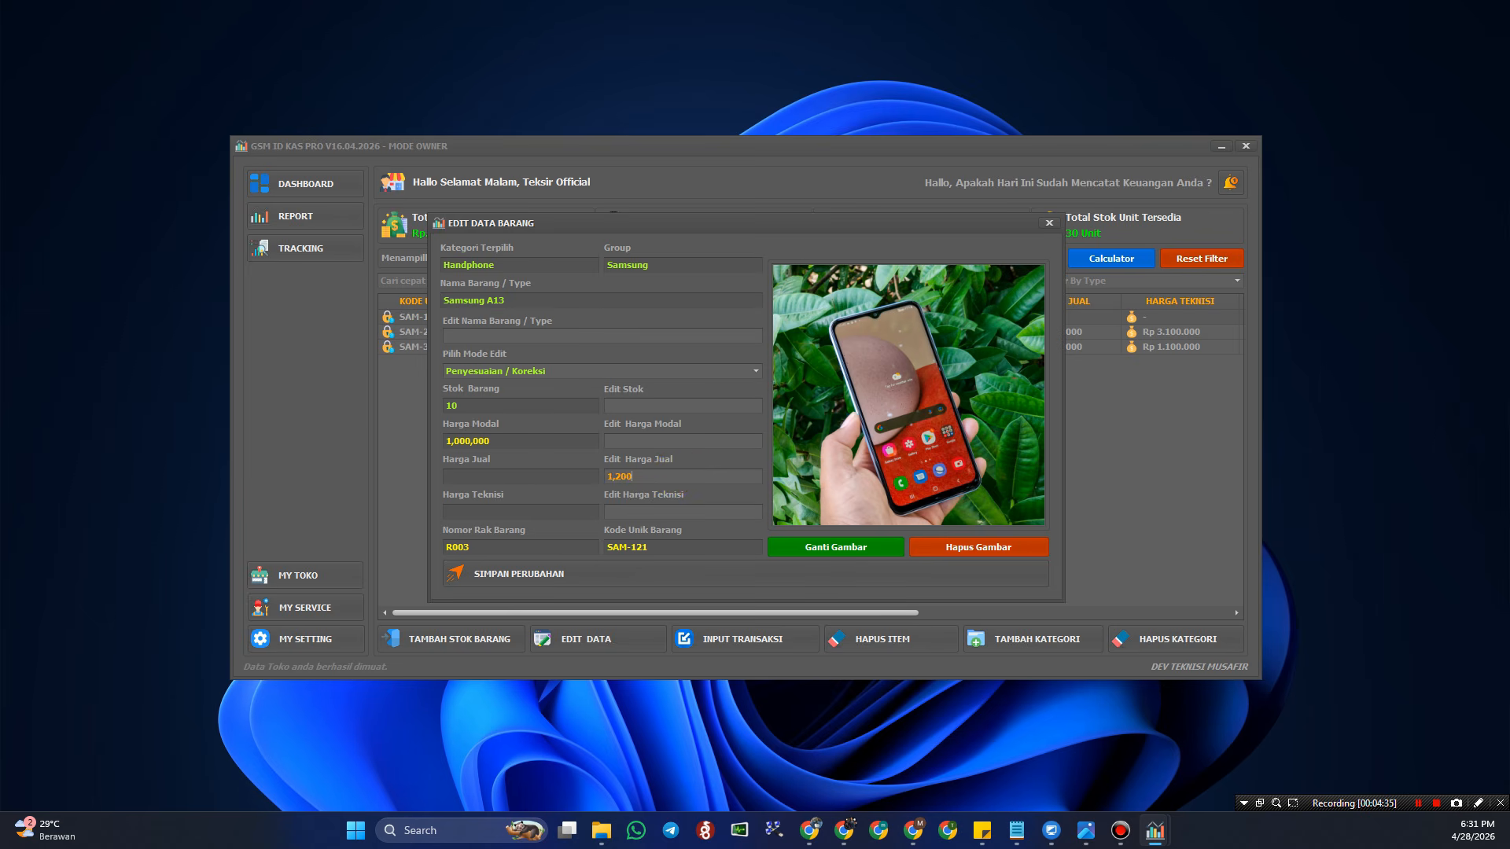
text(,000)
text(1,)
text(0)
text(50,0)
text(00)
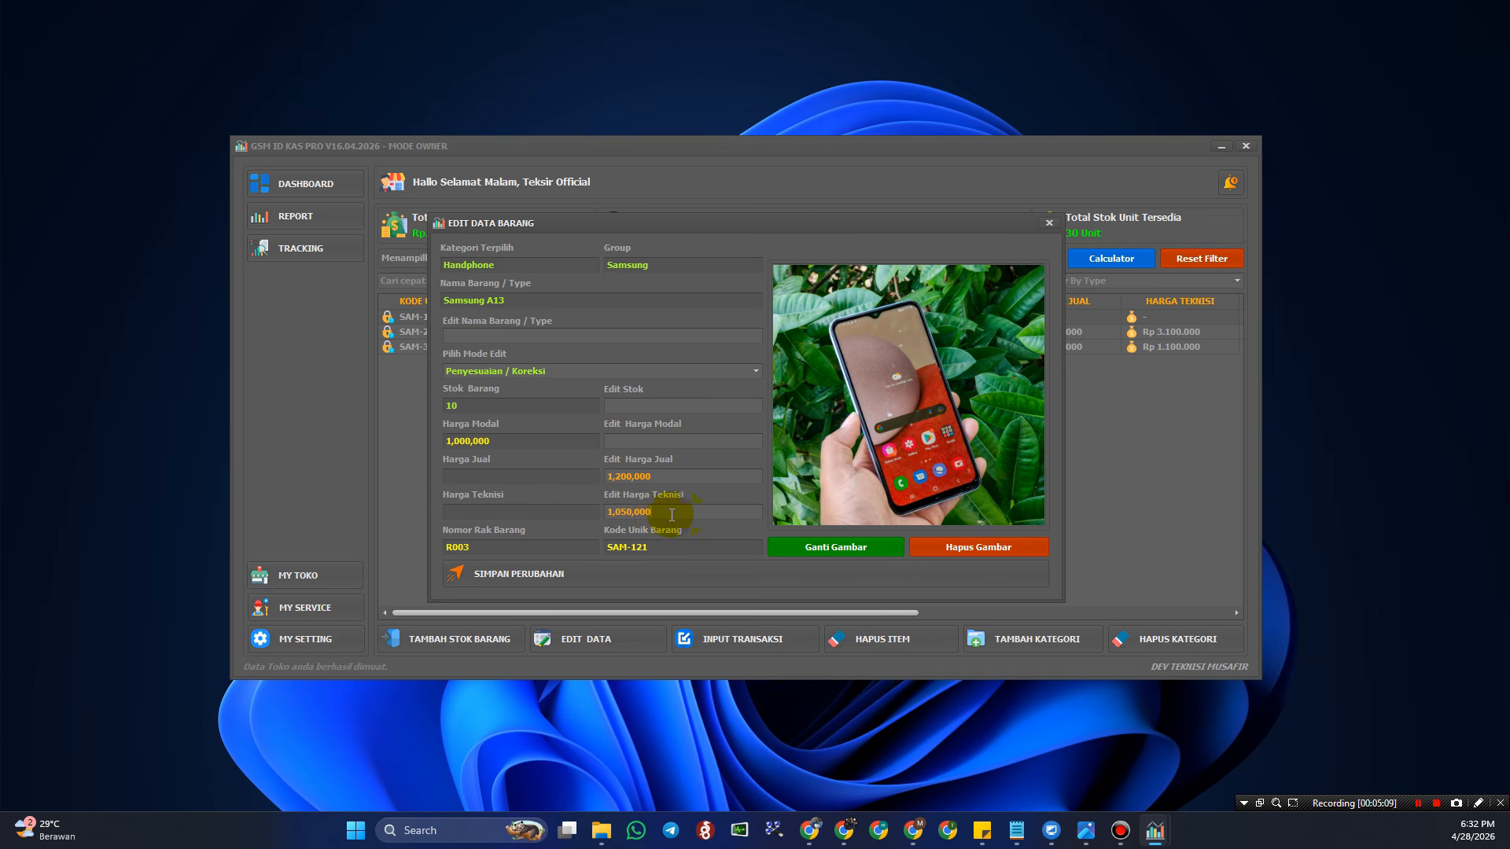
drag(665, 513, 574, 515)
text(0)
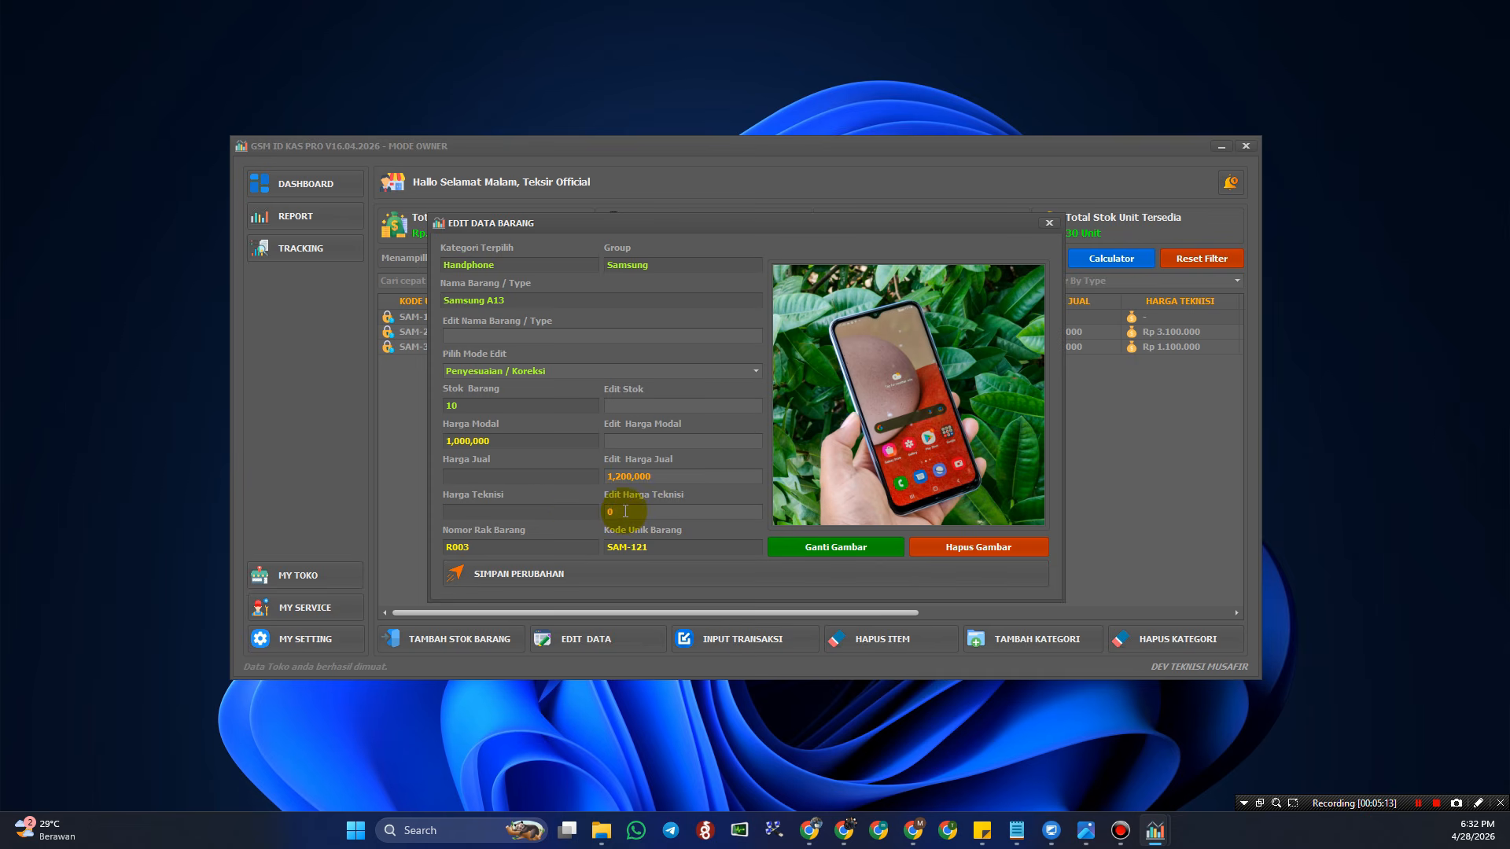
key(ctrl+z)
click(669, 515)
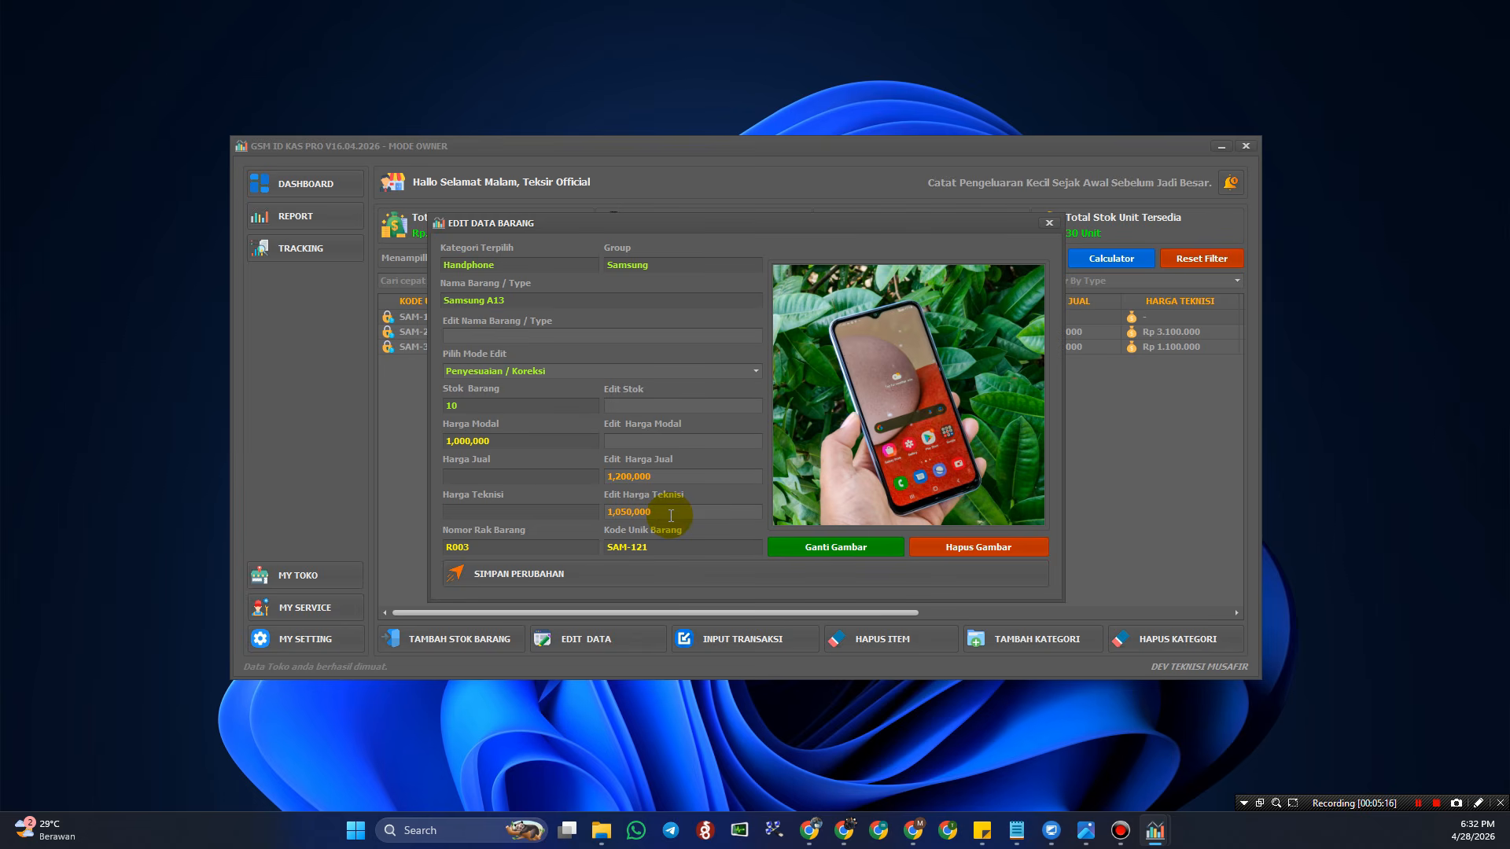
click(661, 477)
click(582, 578)
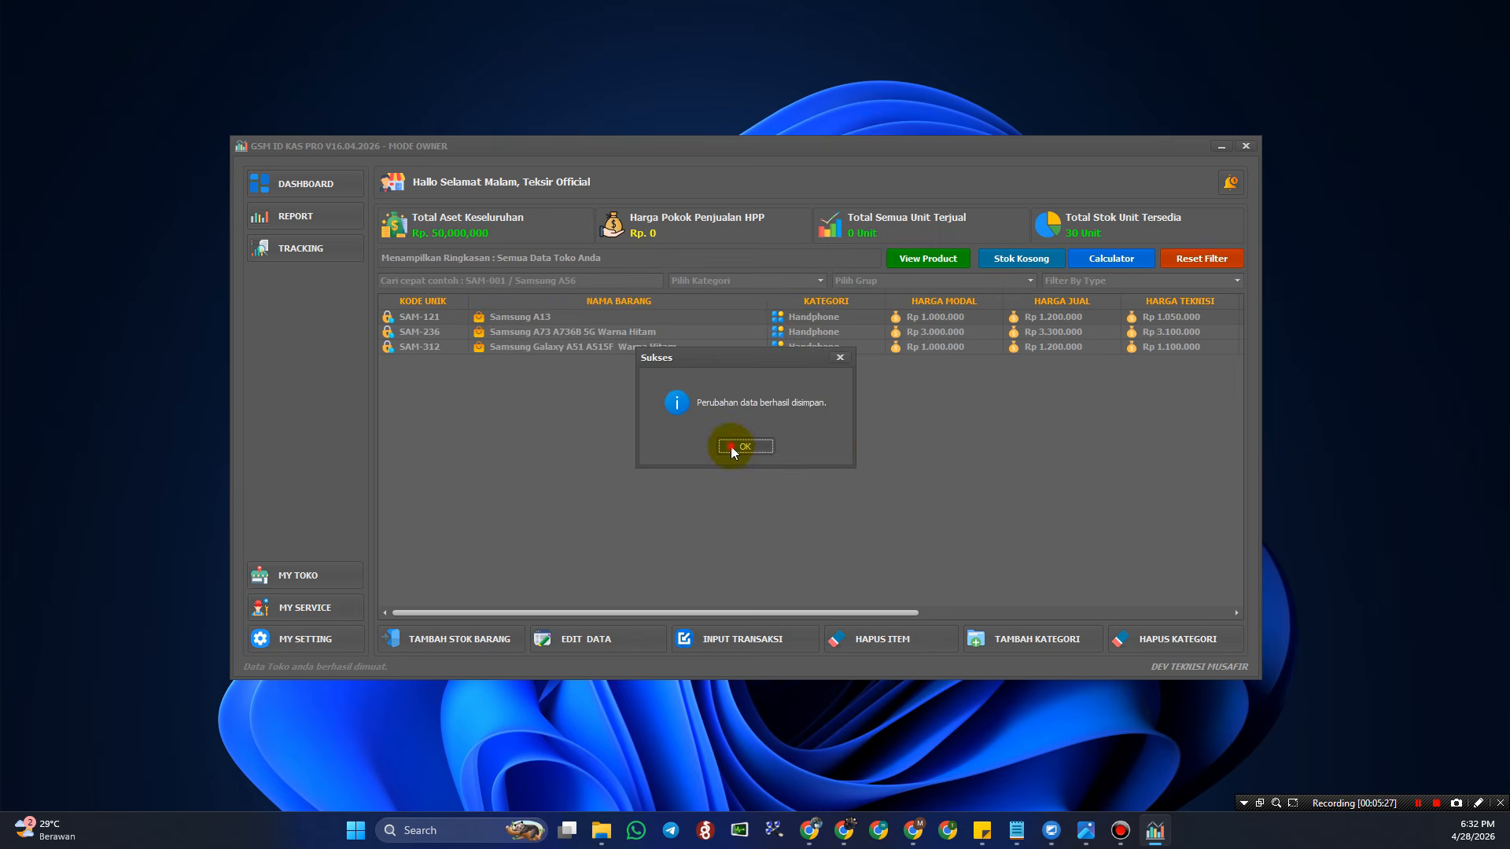
click(729, 446)
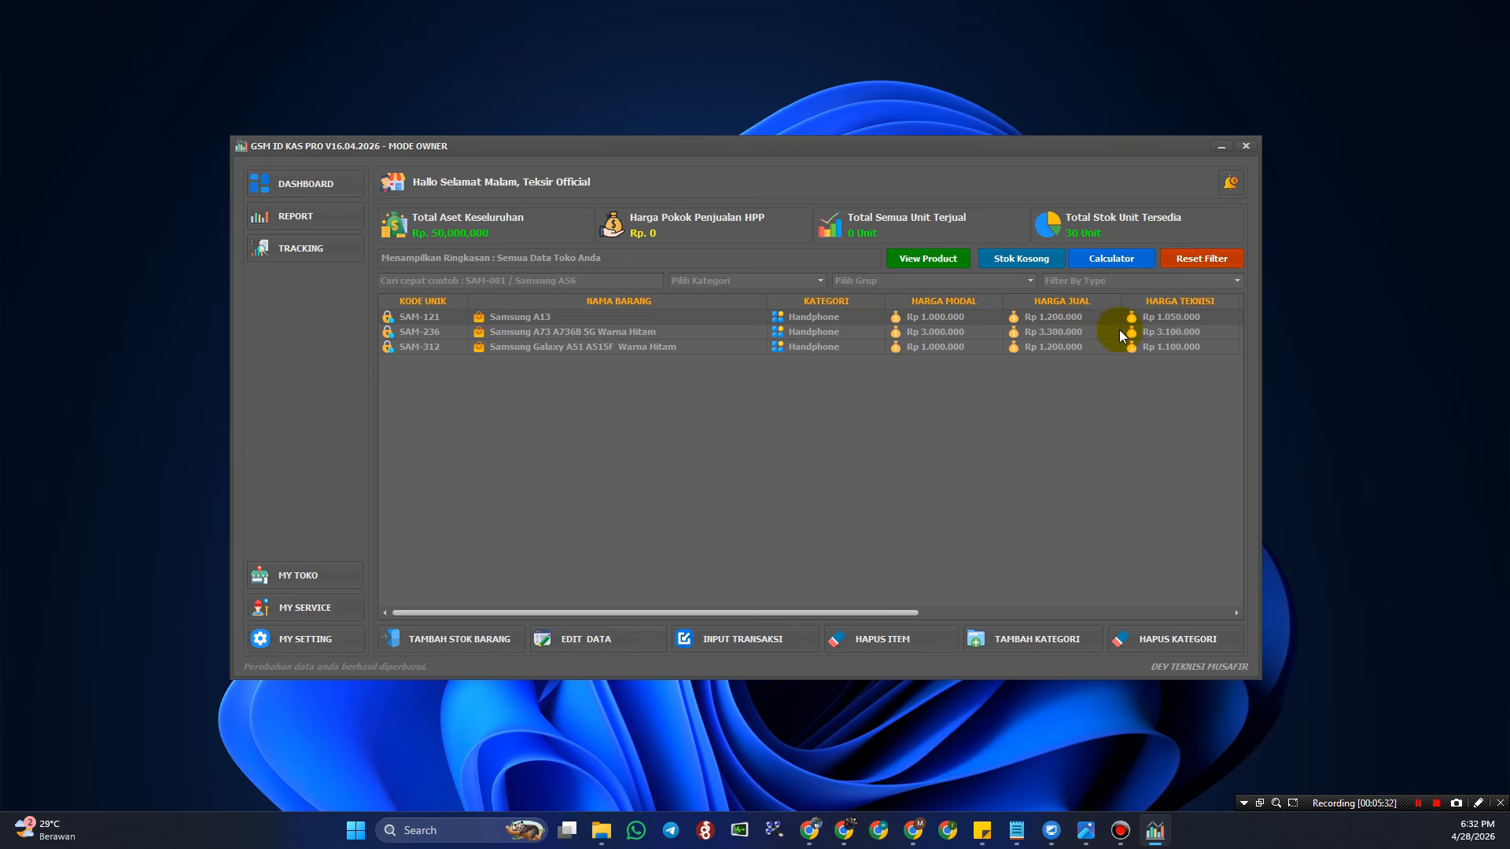
click(1092, 334)
click(1090, 318)
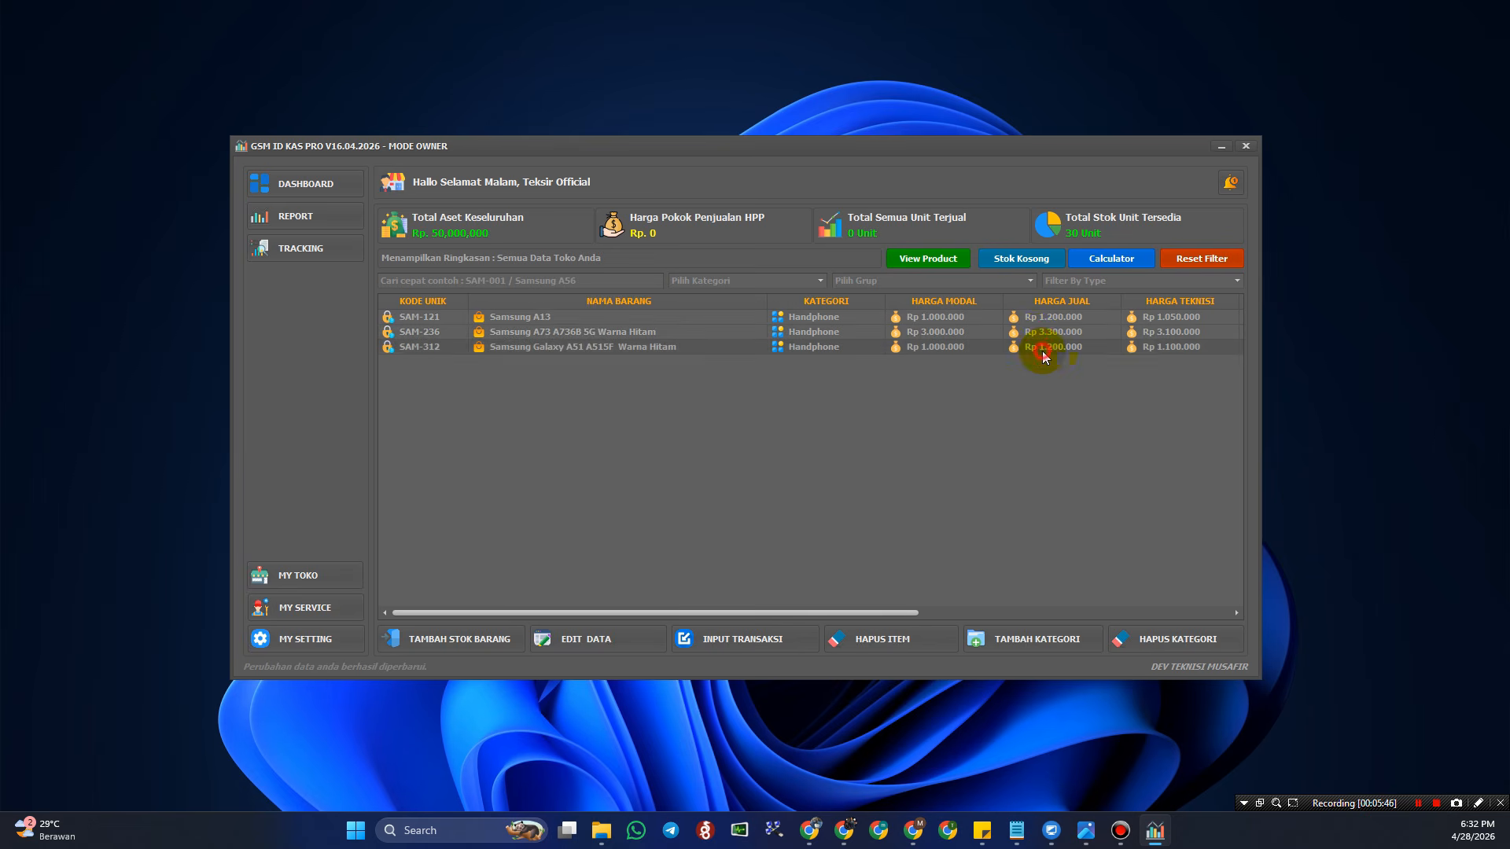
click(1050, 323)
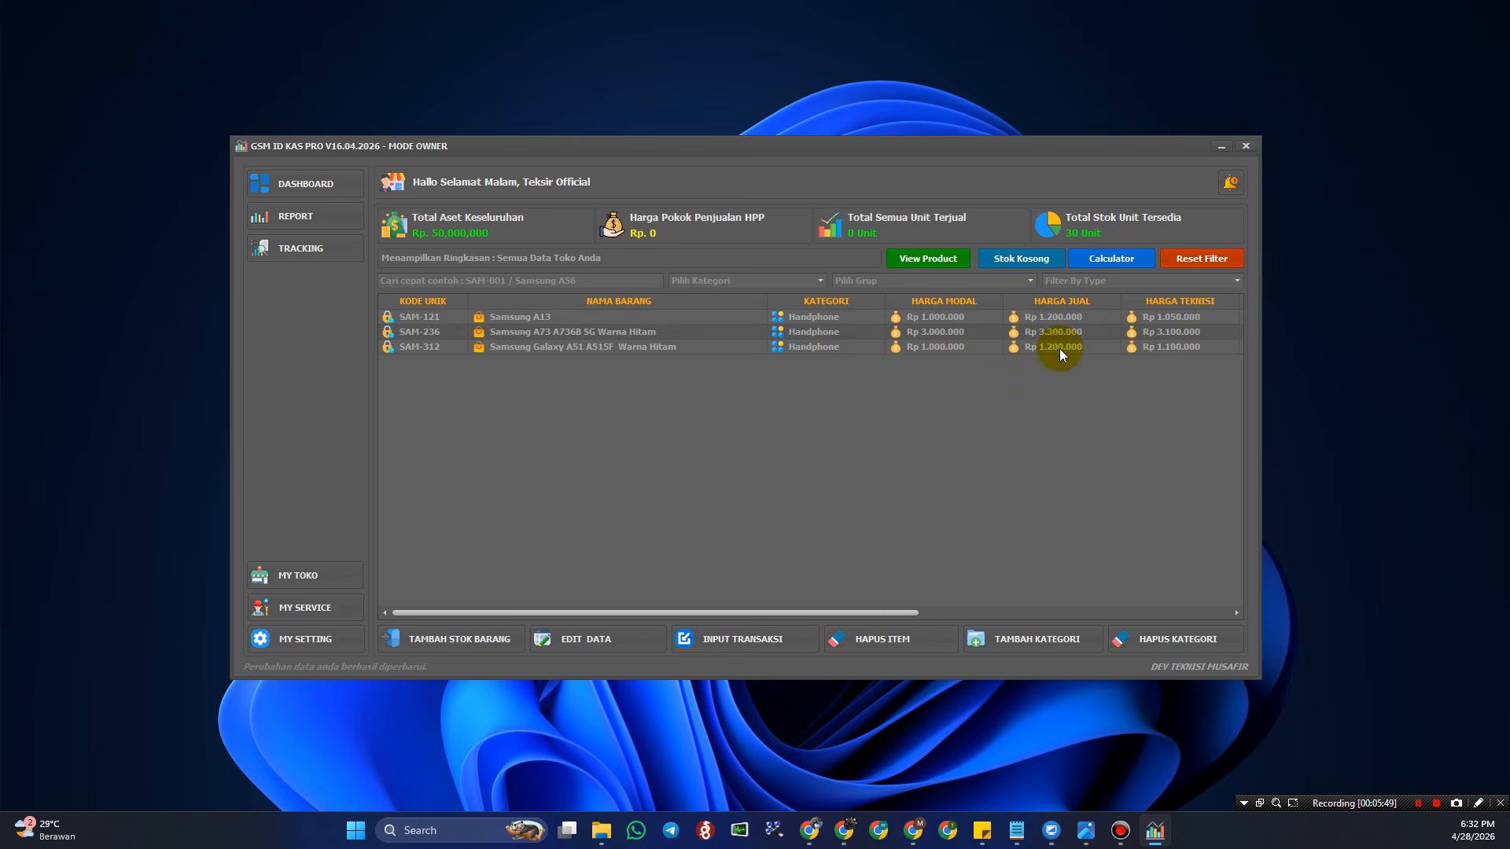
click(1068, 336)
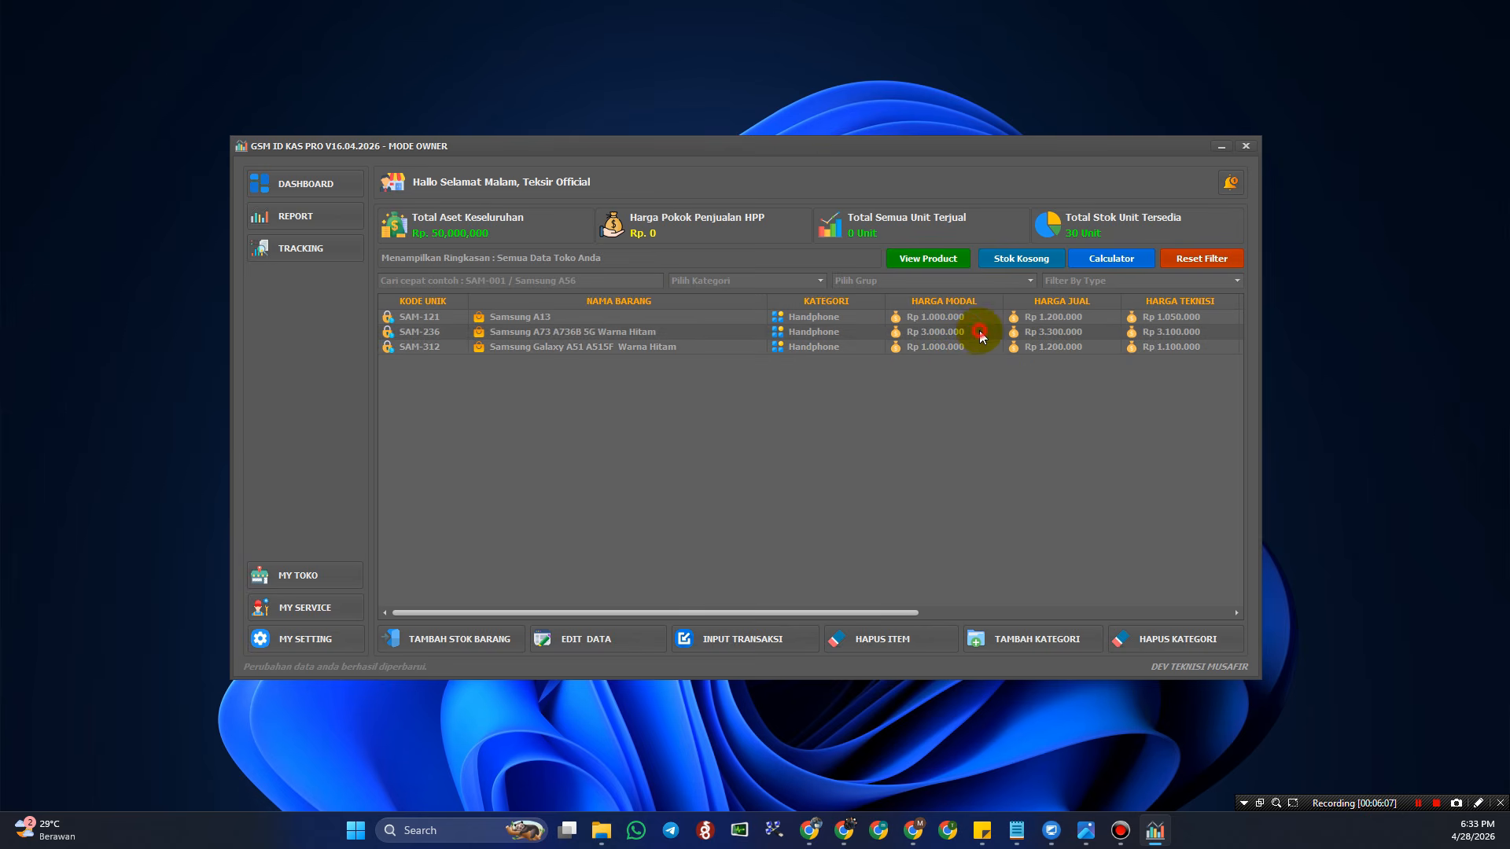
click(936, 258)
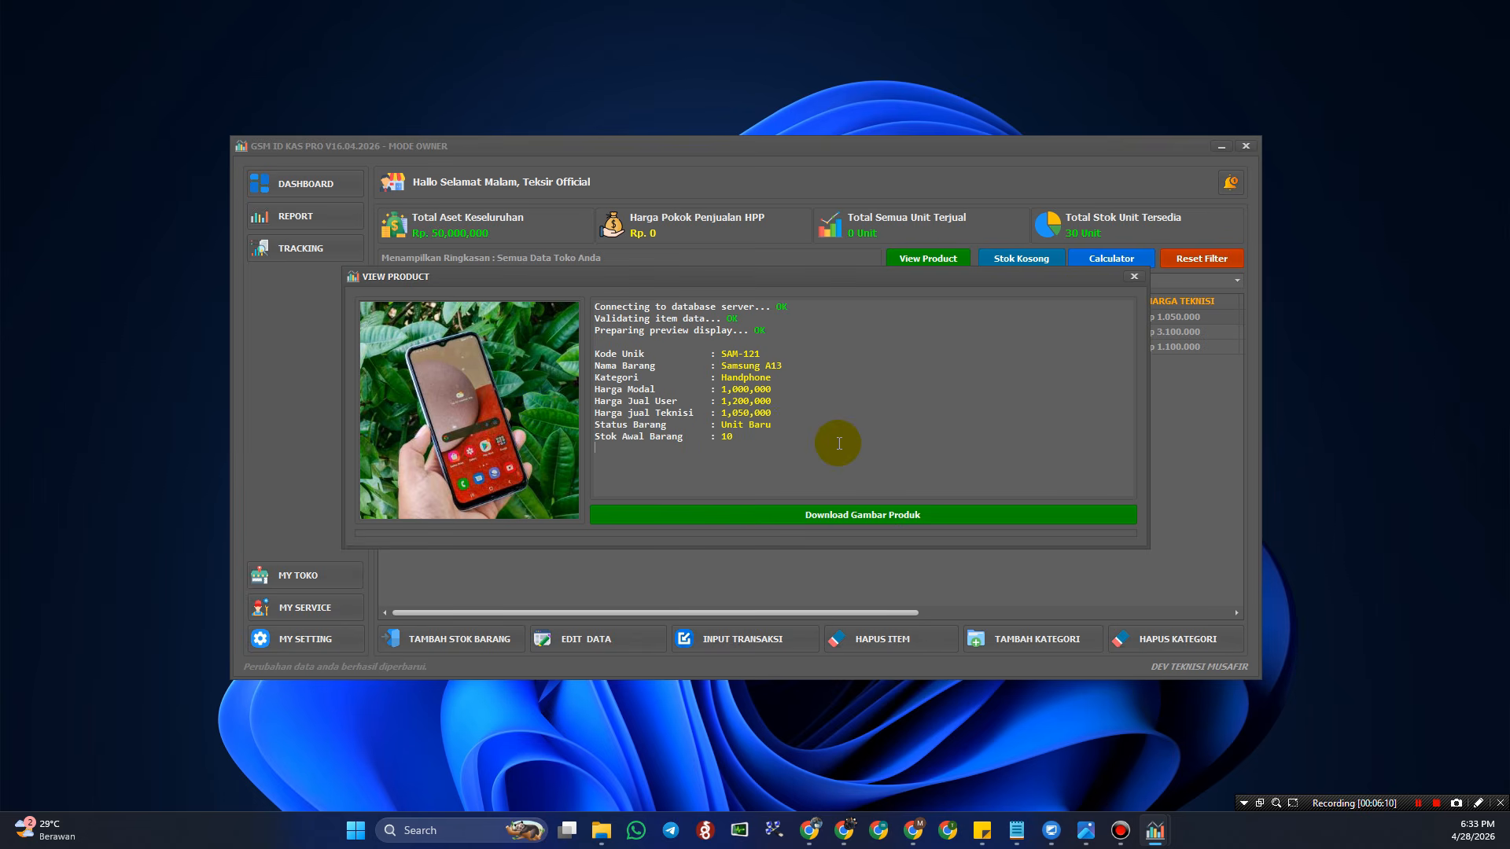
click(1136, 277)
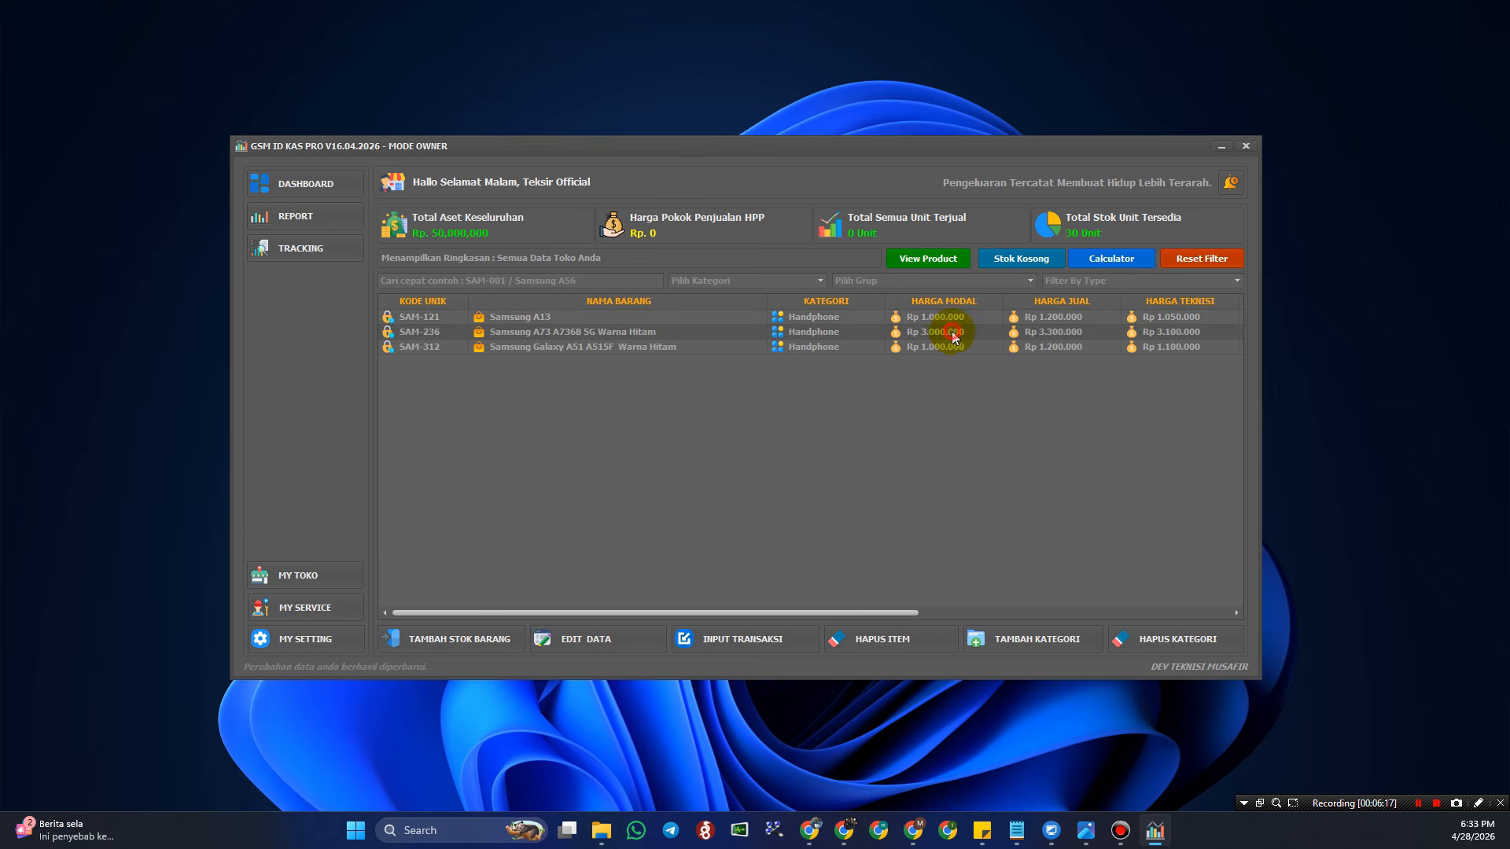
click(935, 348)
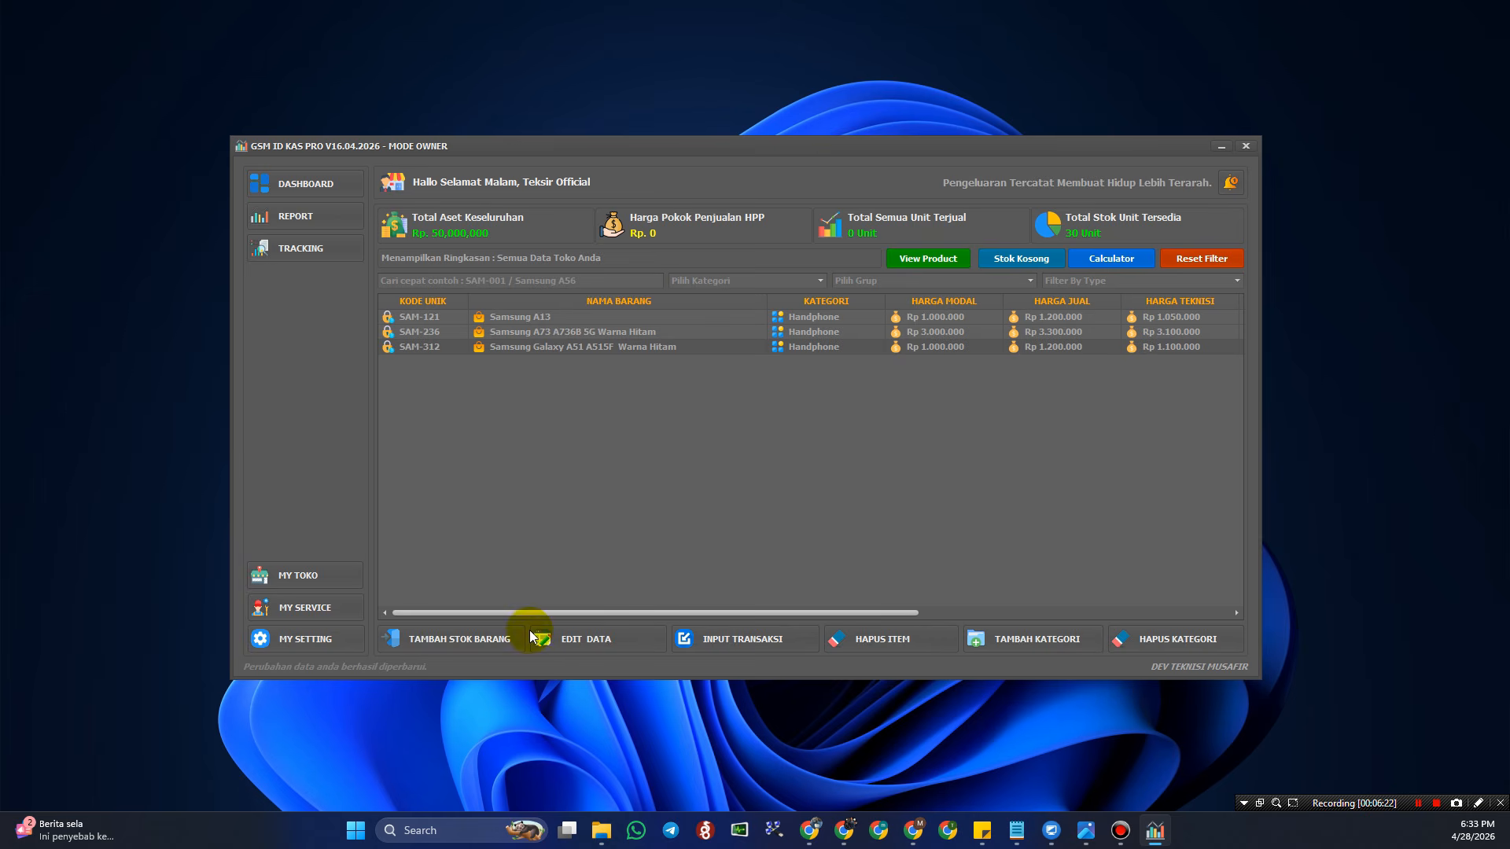
- Dismiss the choose-category-first warning and filter the product list to Handphone
click(468, 638)
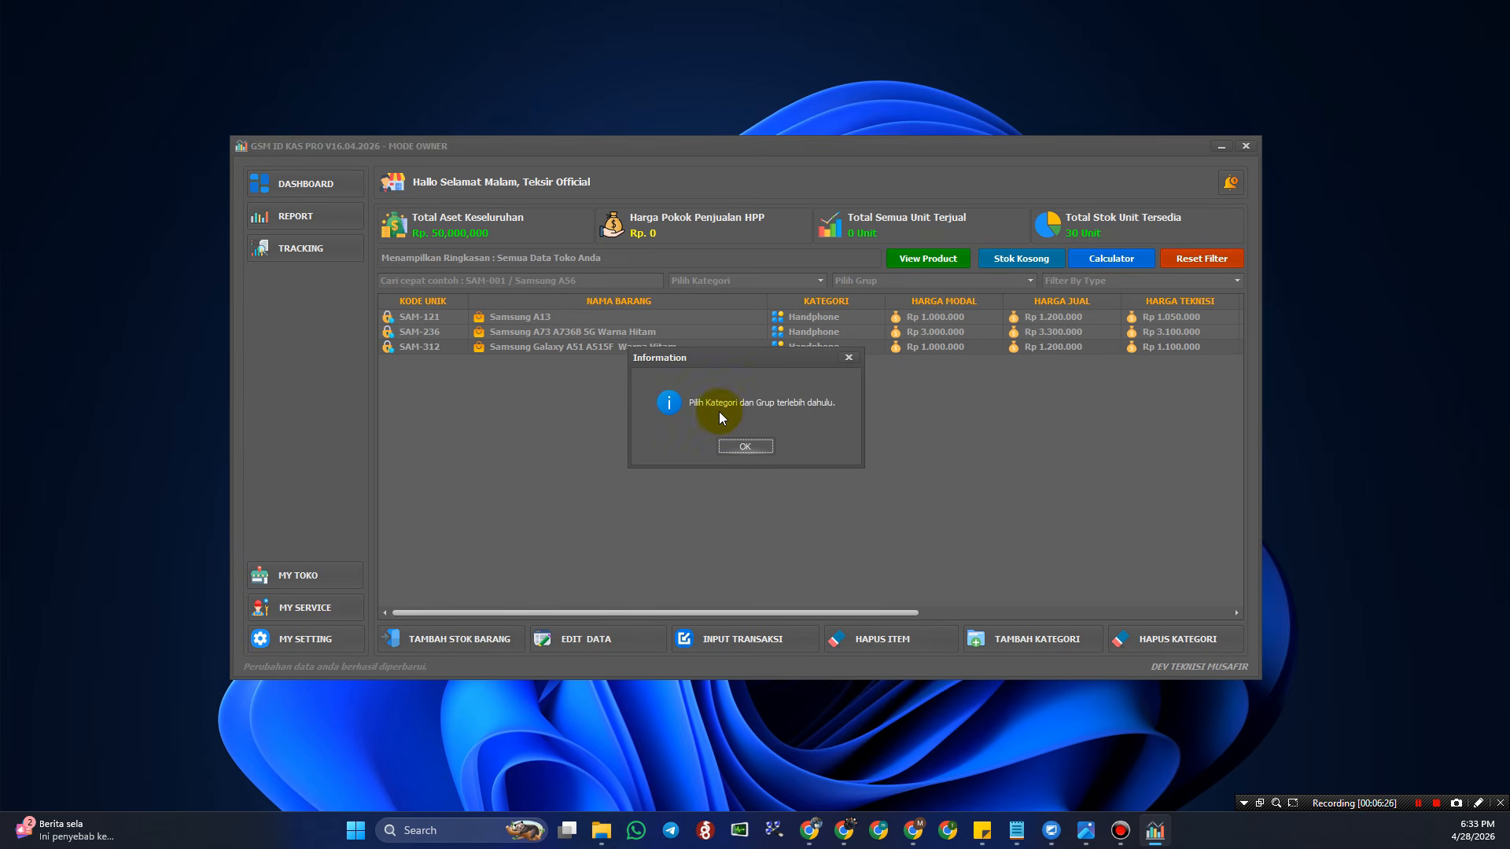
click(763, 450)
click(821, 280)
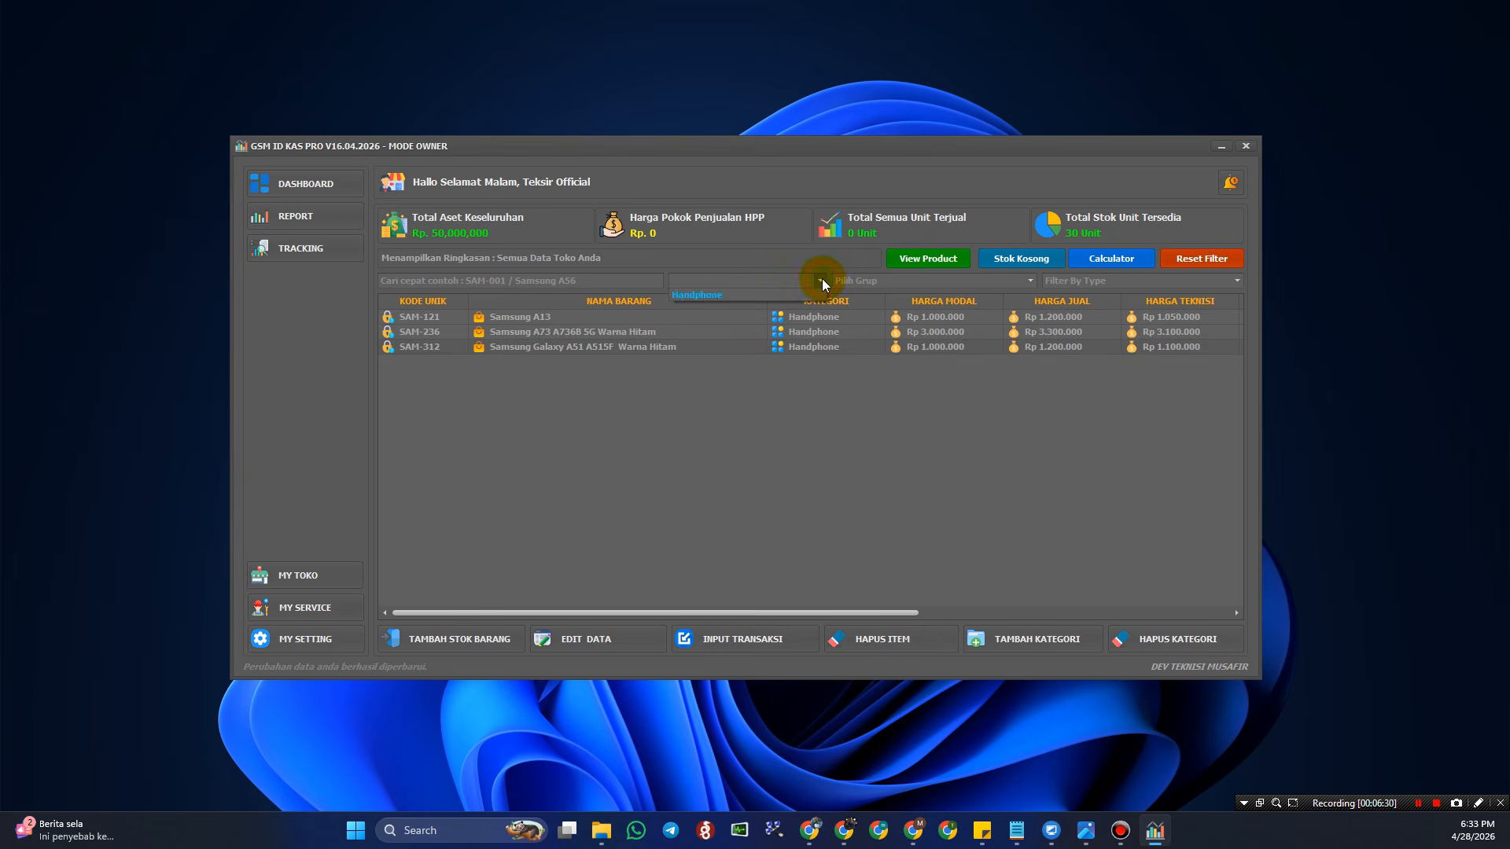
click(781, 297)
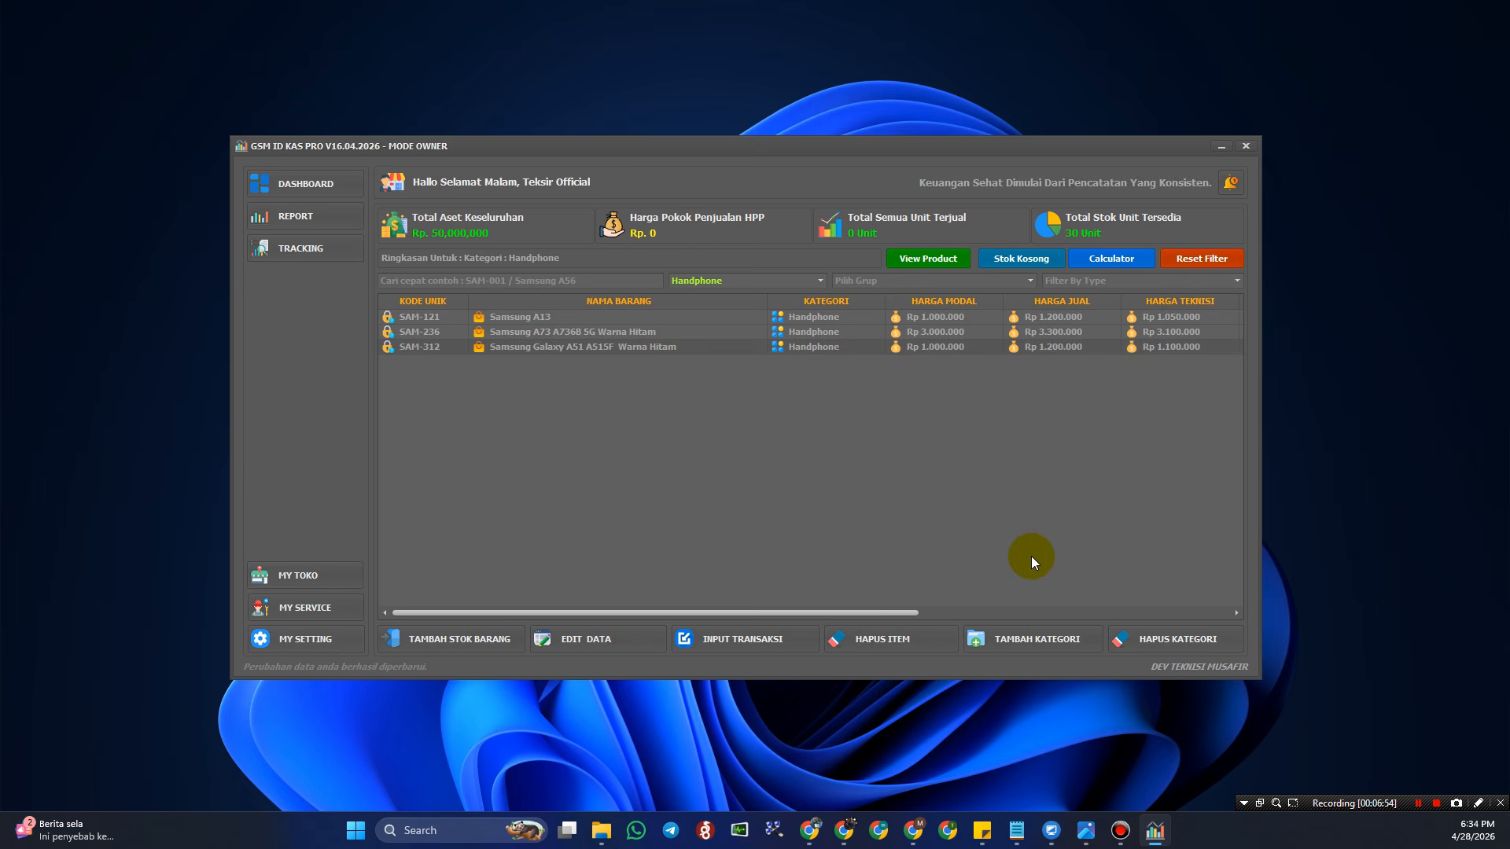
click(1031, 639)
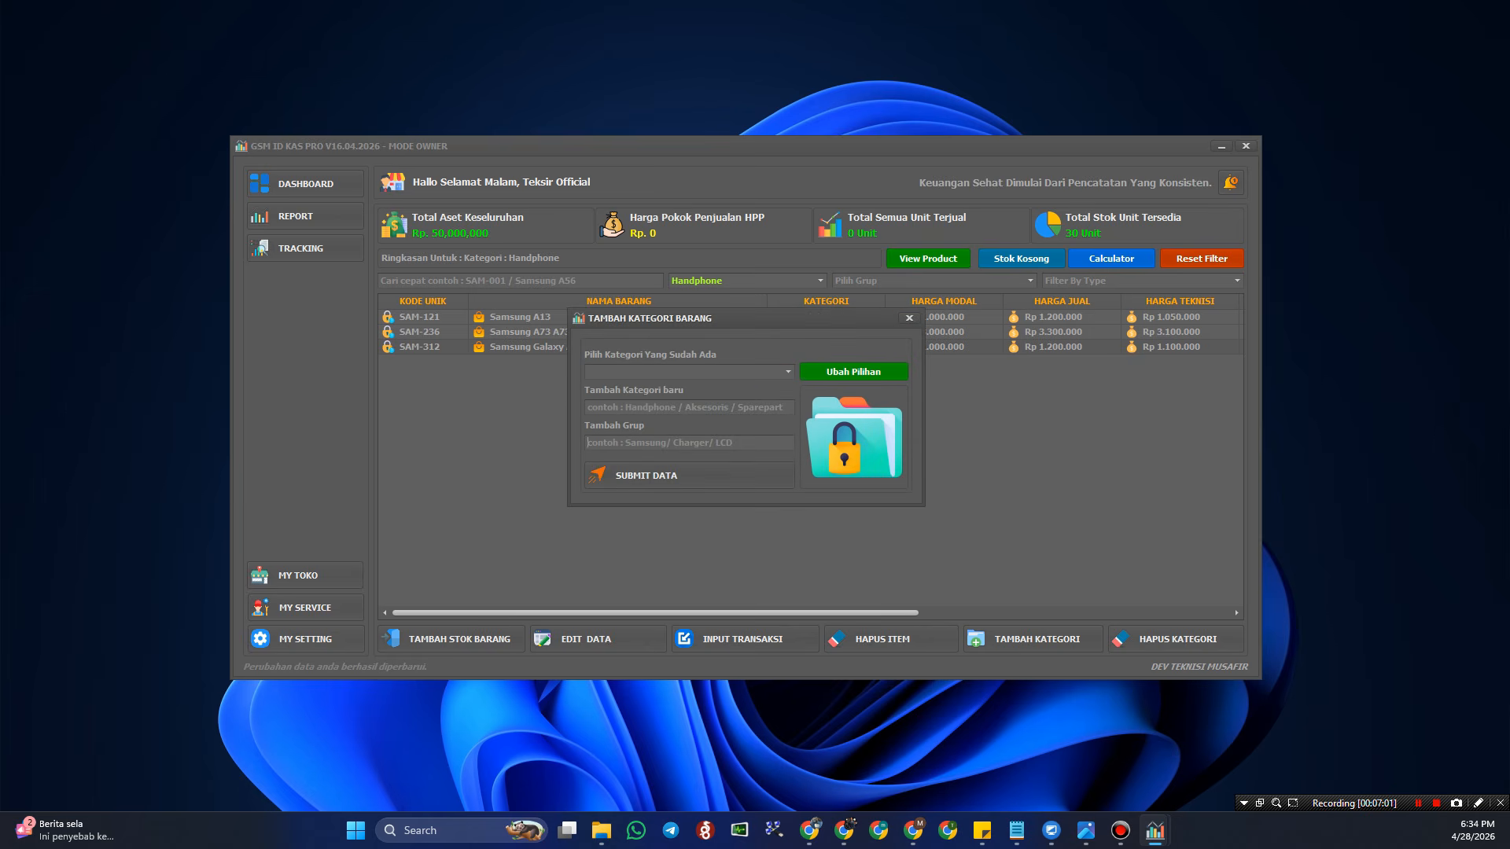
- Create the Sparepart category with an Lcd Android group using names pasted from Notepad
key(alt+Tab)
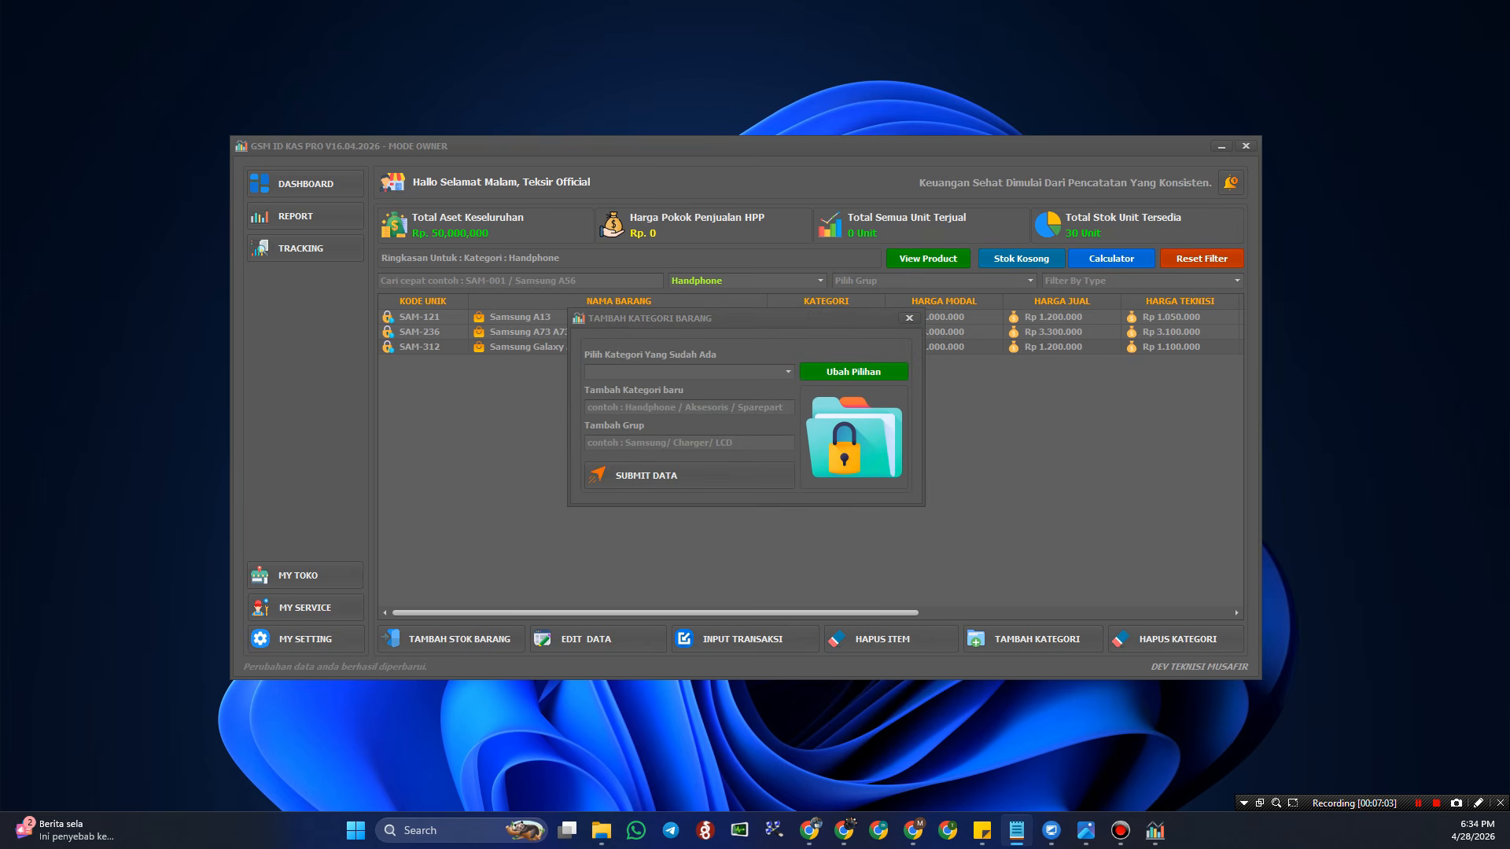
click(651, 406)
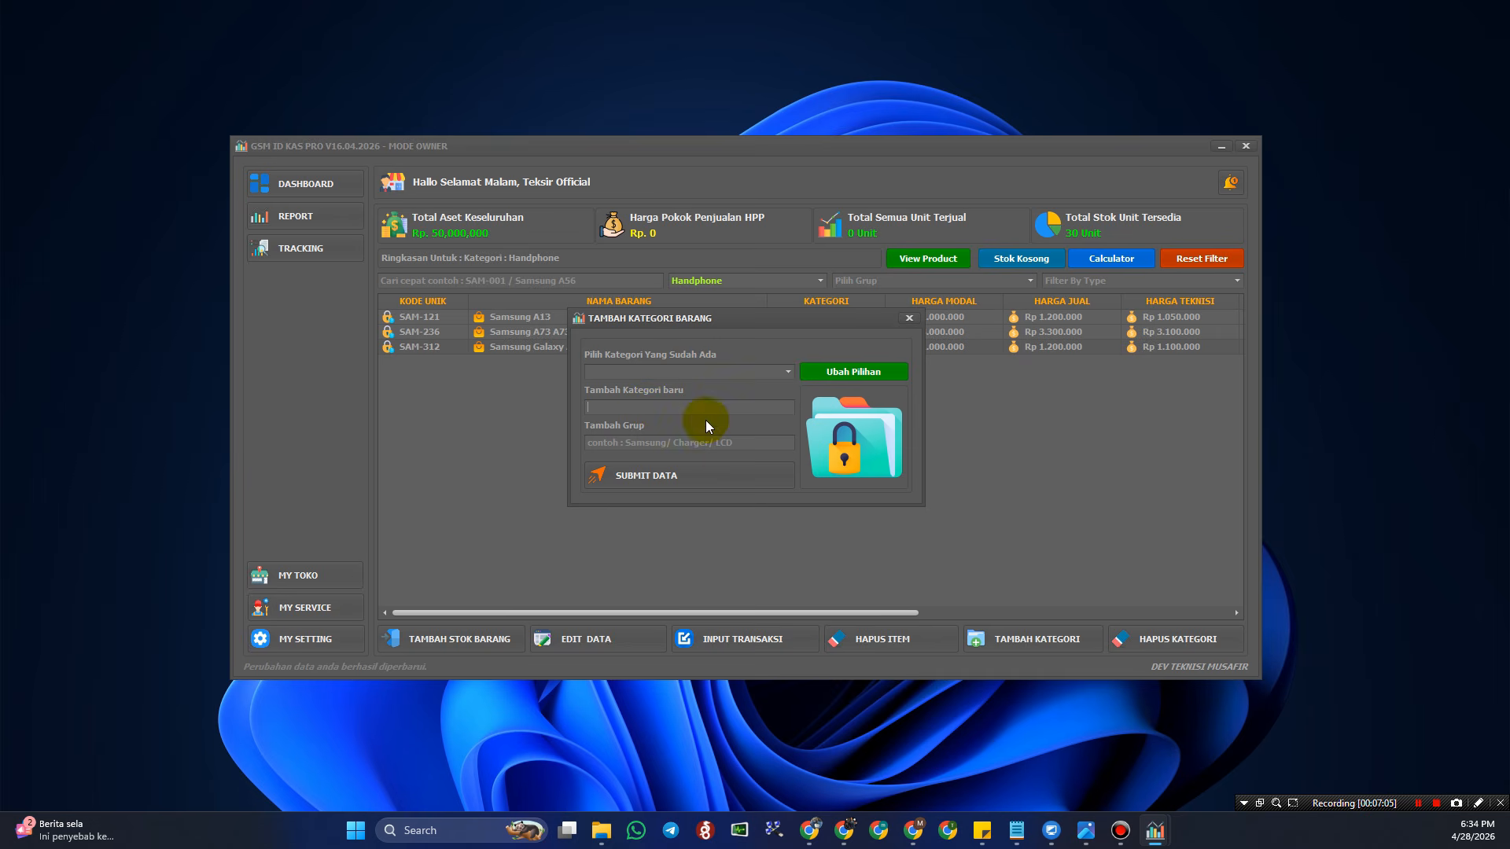
text(Sparepart)
key(alt+Tab)
click(682, 444)
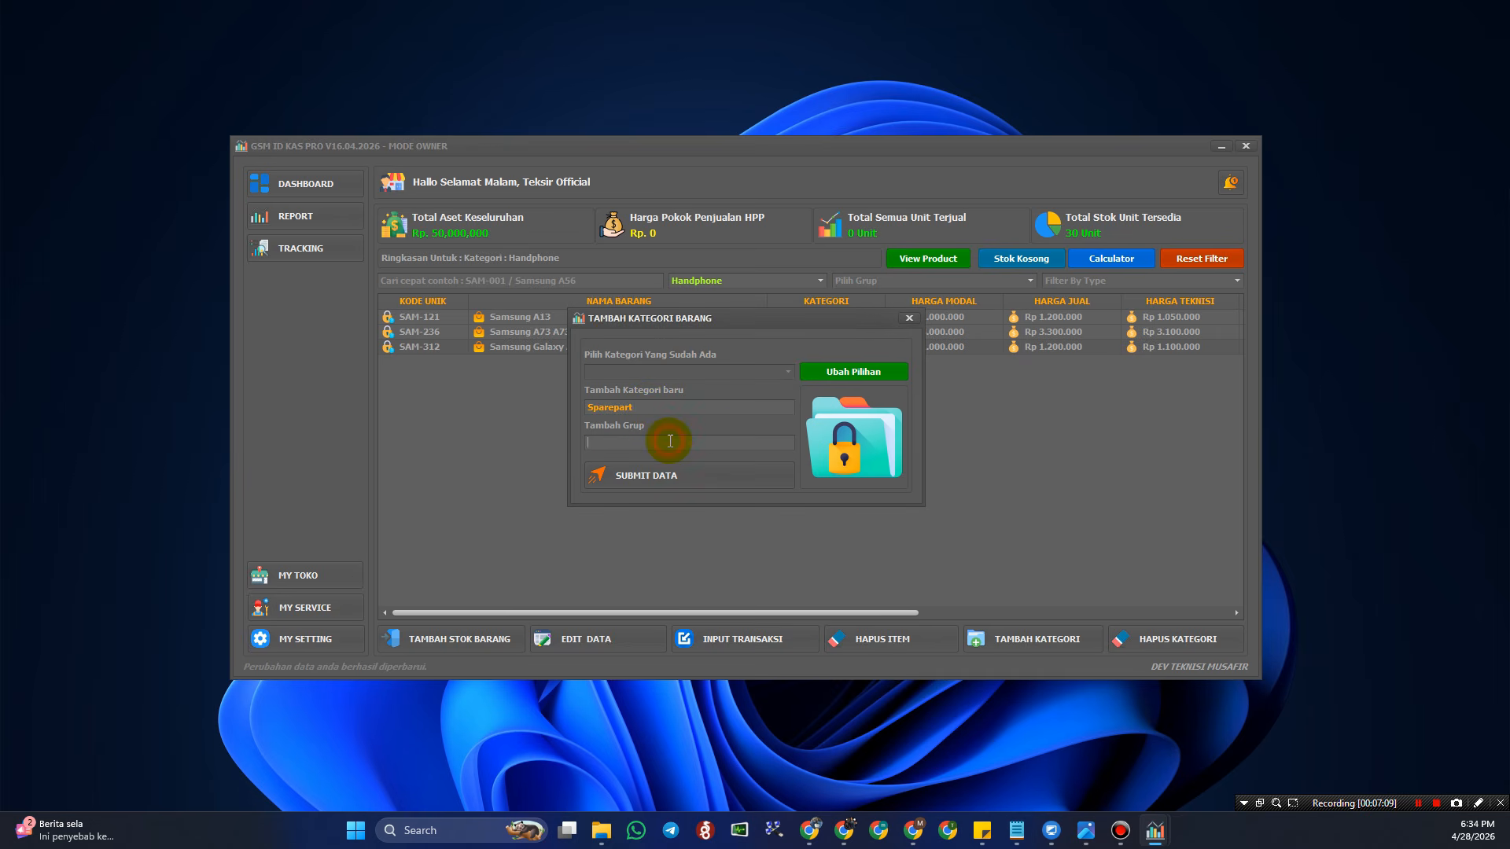
text(Lcd Android)
click(707, 476)
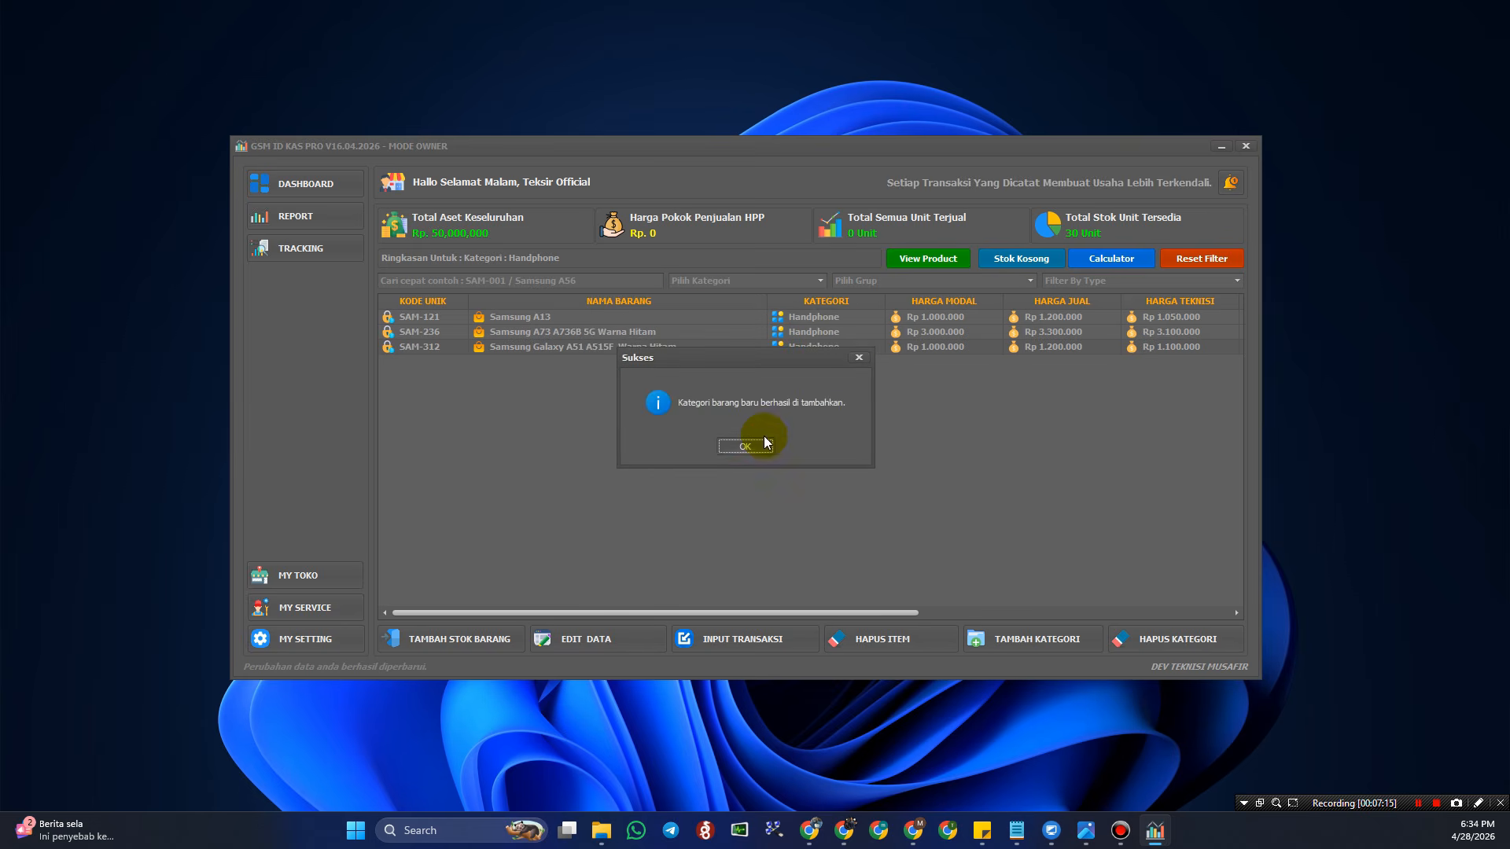
click(764, 437)
- Filter the product list to Sparepart and Lcd Android
click(819, 281)
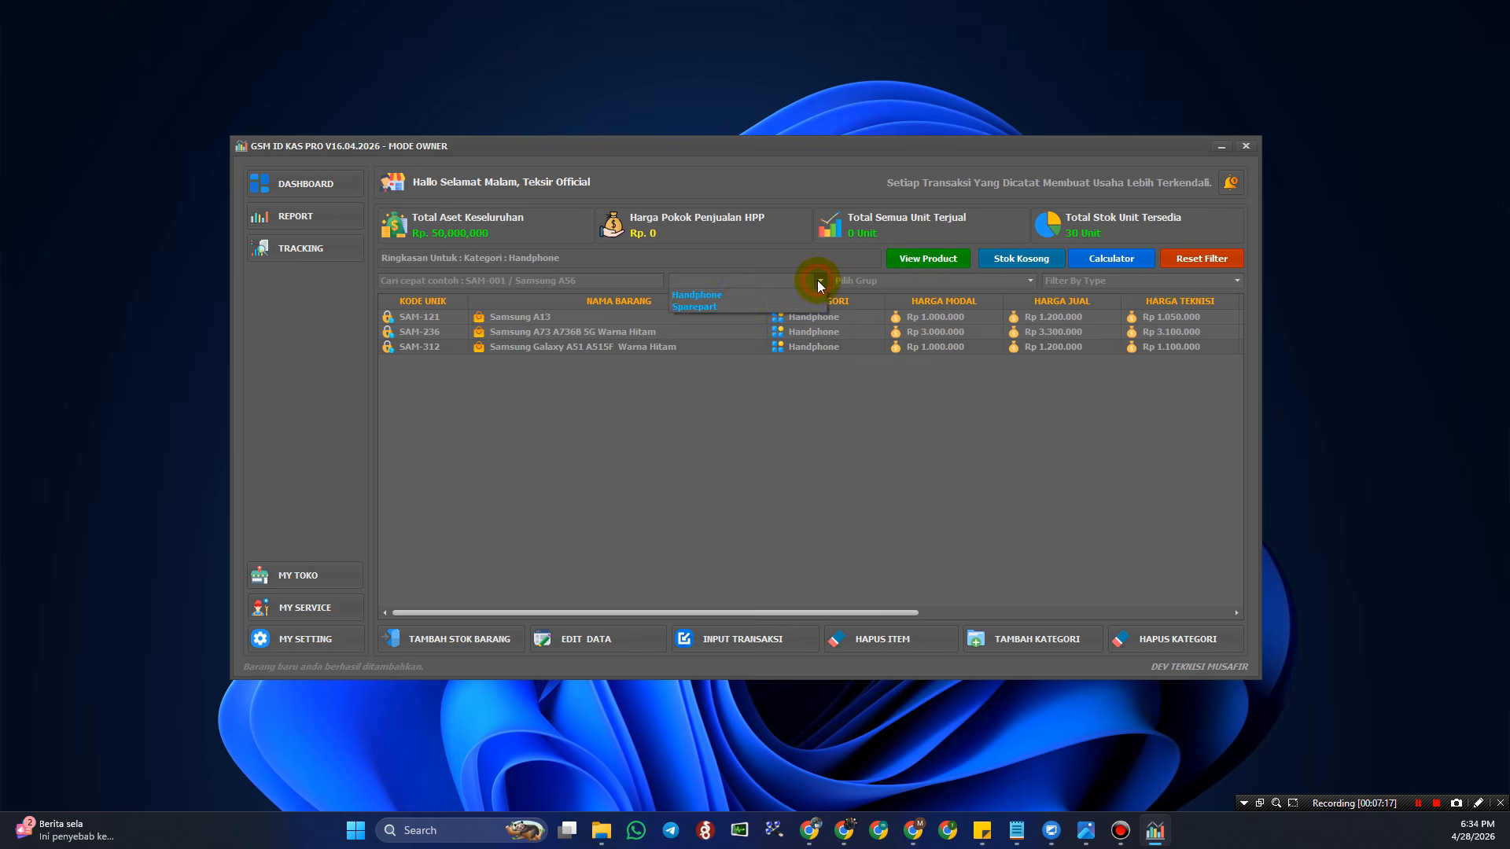
click(736, 308)
click(920, 283)
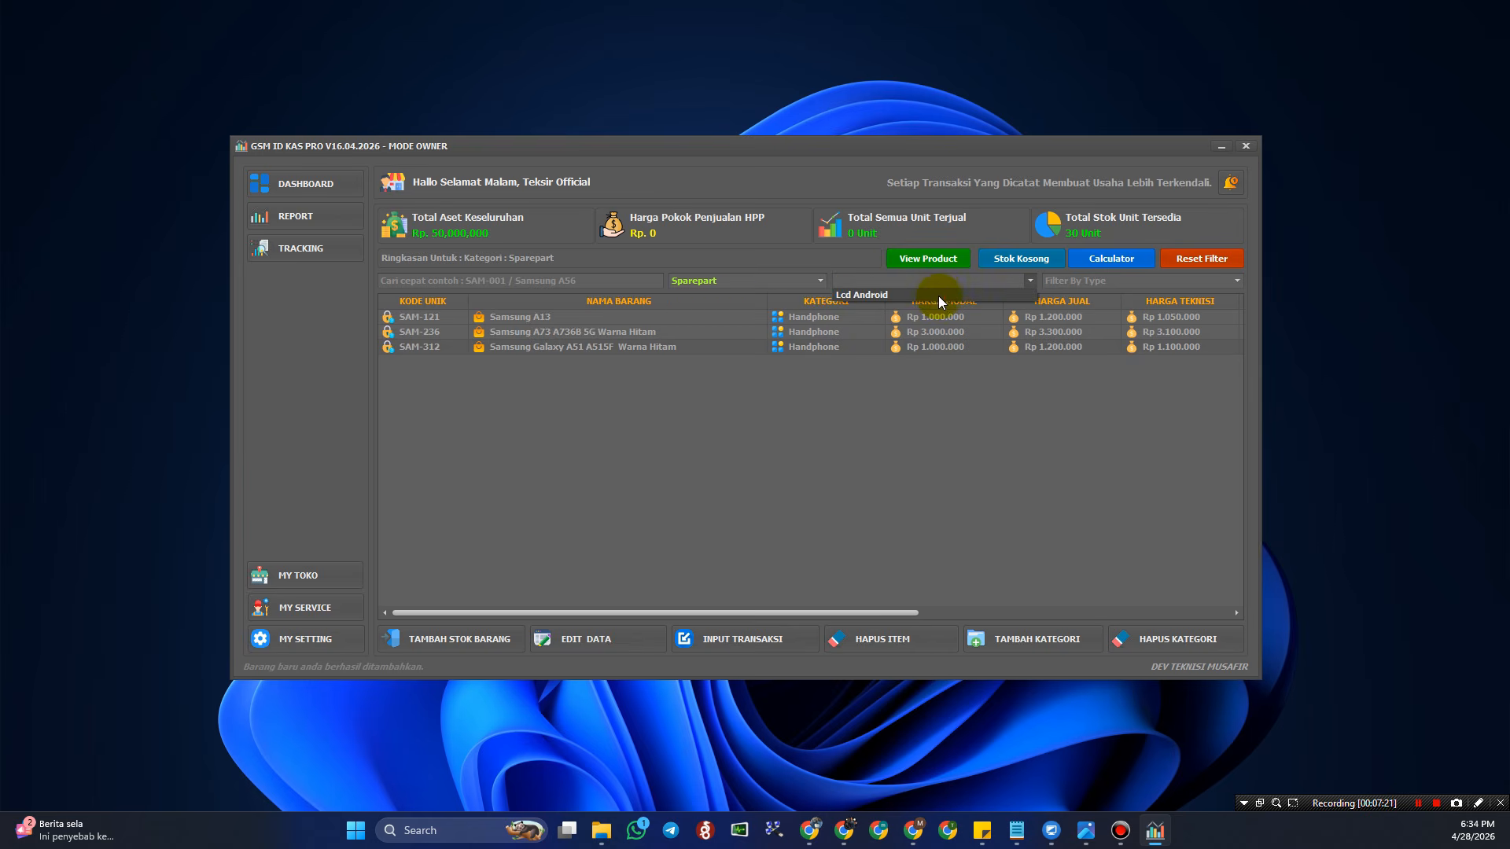
click(938, 297)
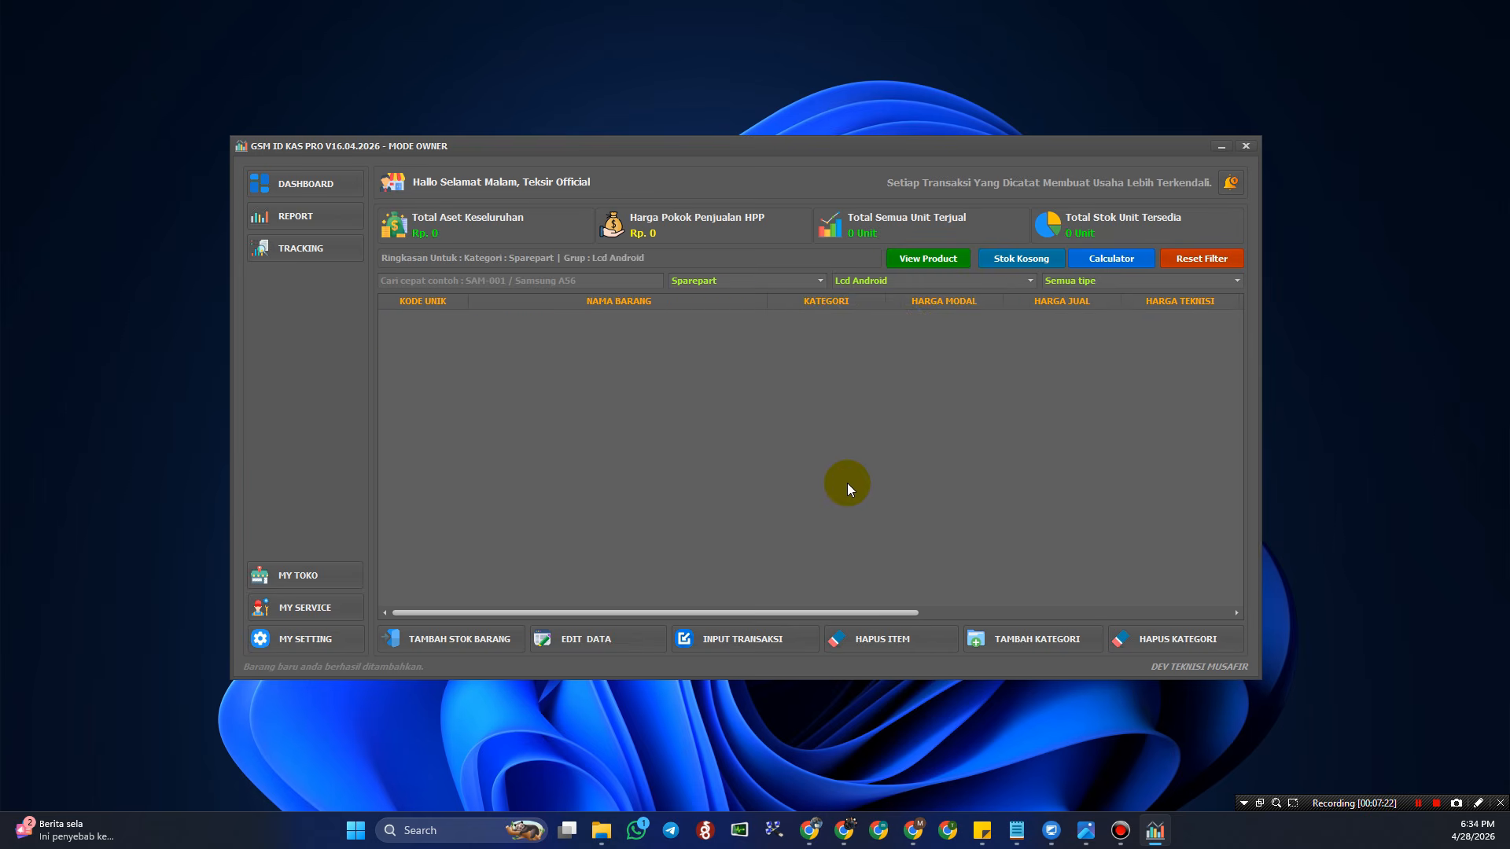
- Start a new stock item named Lcd Samsung A51 A515F, pasted from Notepad
click(431, 651)
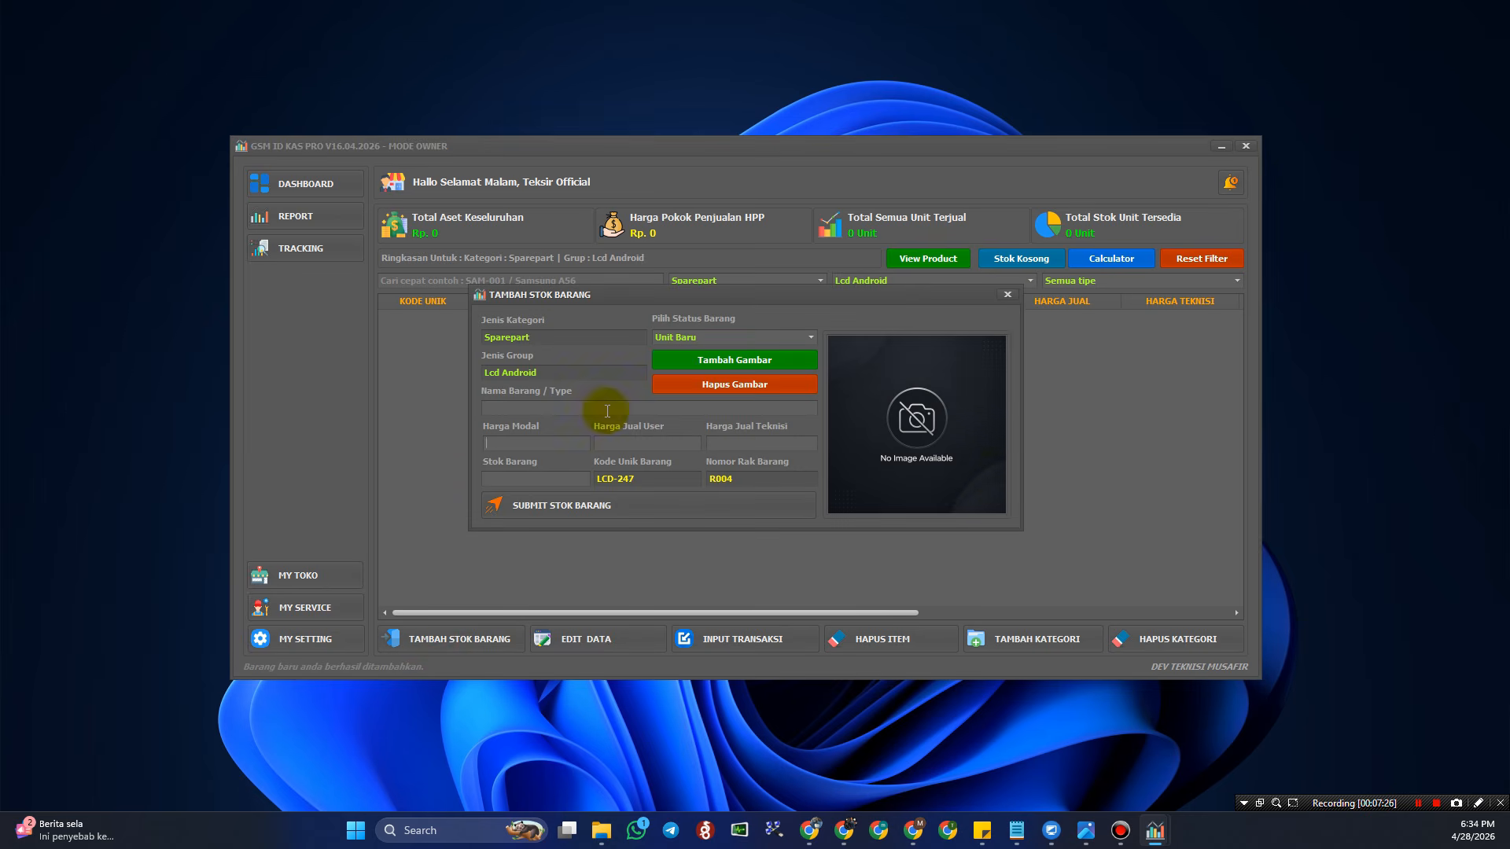
click(535, 443)
key(alt+Tab)
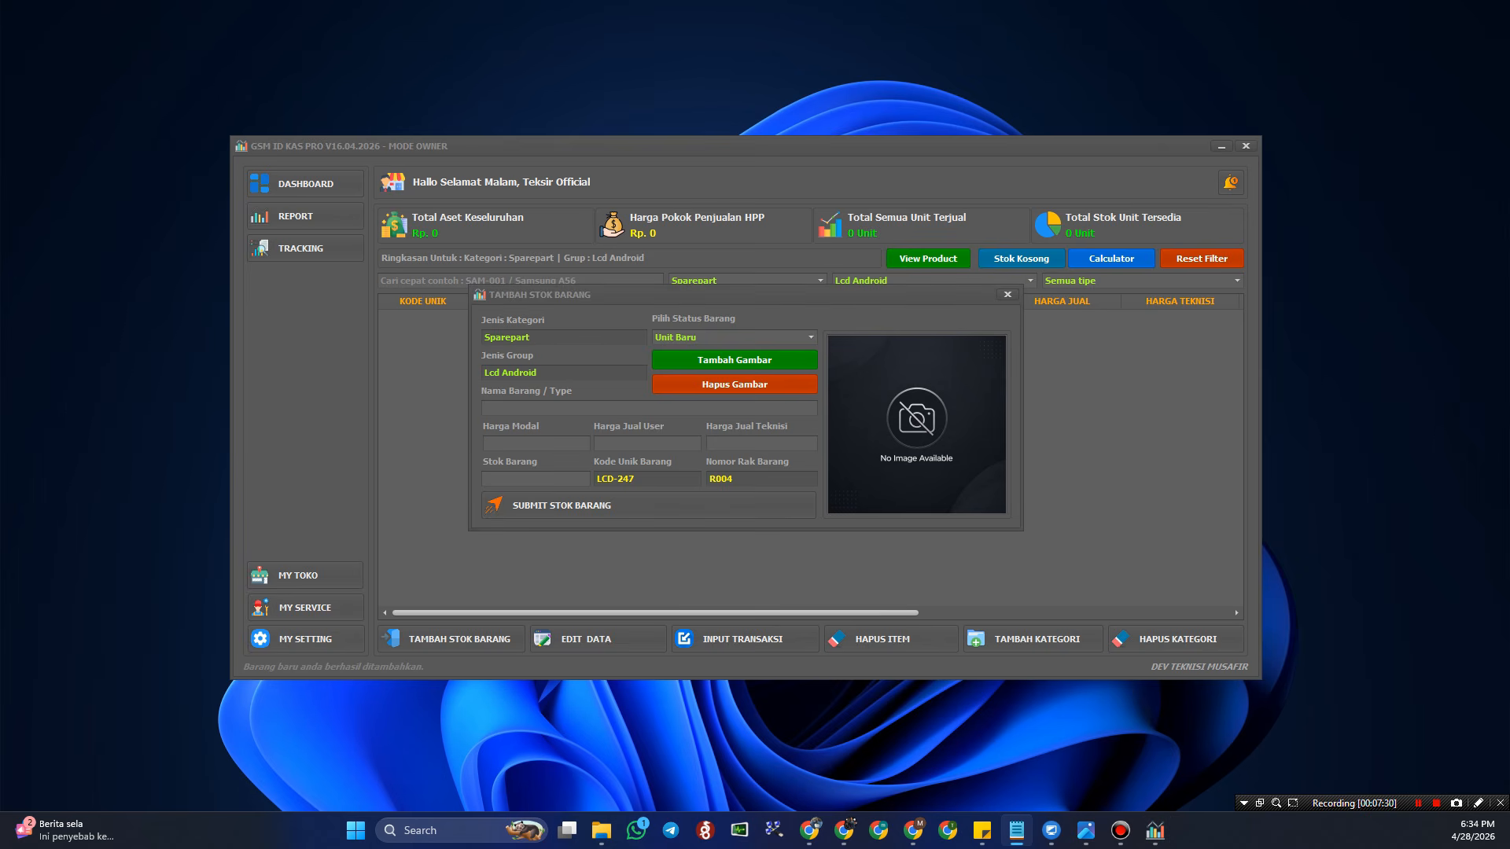
click(582, 406)
text(Lcd Samsung A51 A515F)
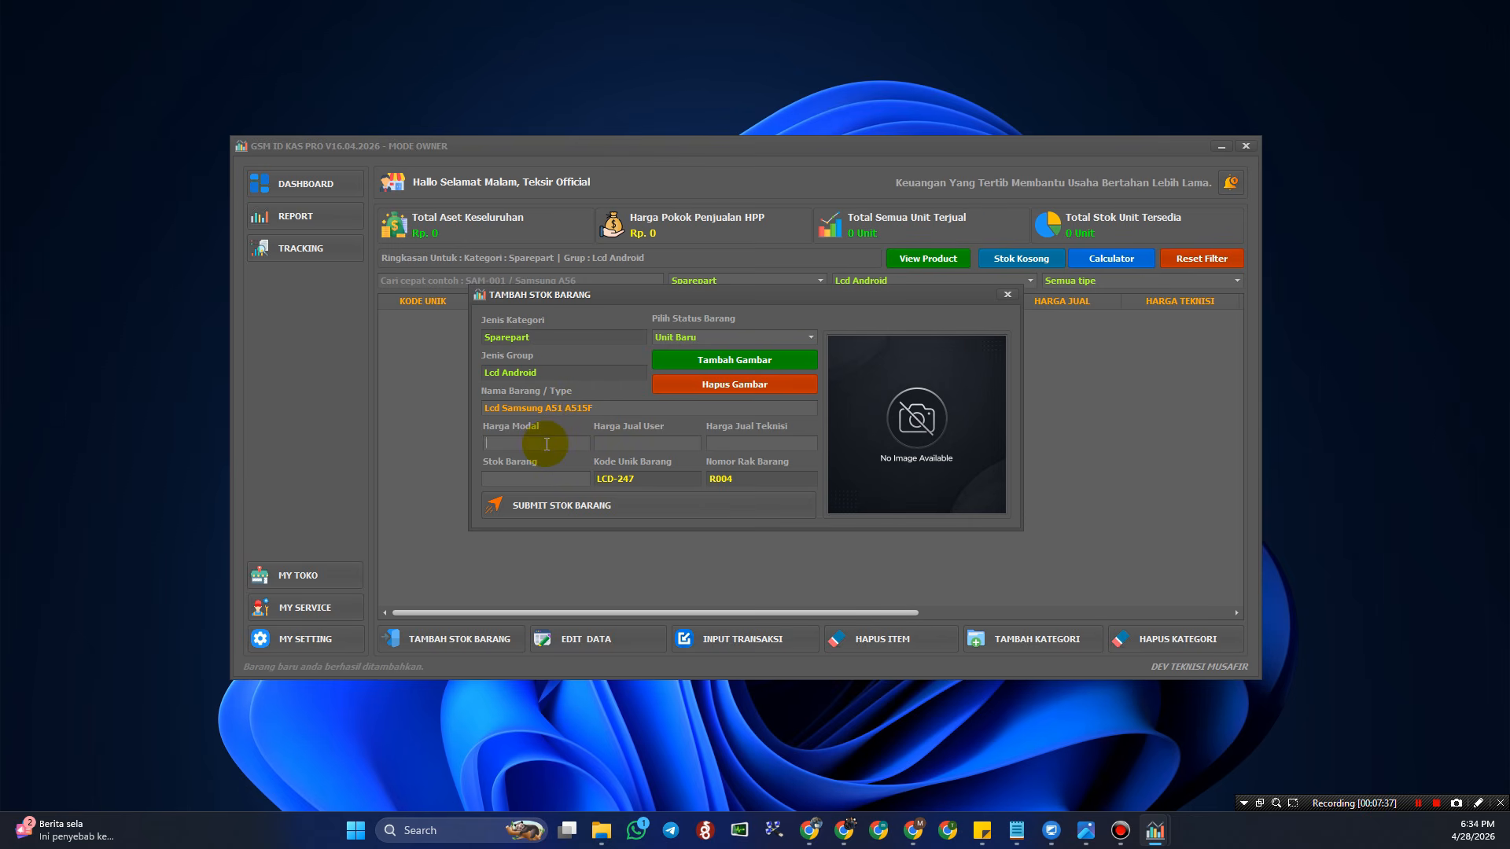
- Enter cost 80,000, user price 150,000, technician price 90,000 and stock 10
click(546, 445)
text(800,000)
key(BackSpace)
click(632, 444)
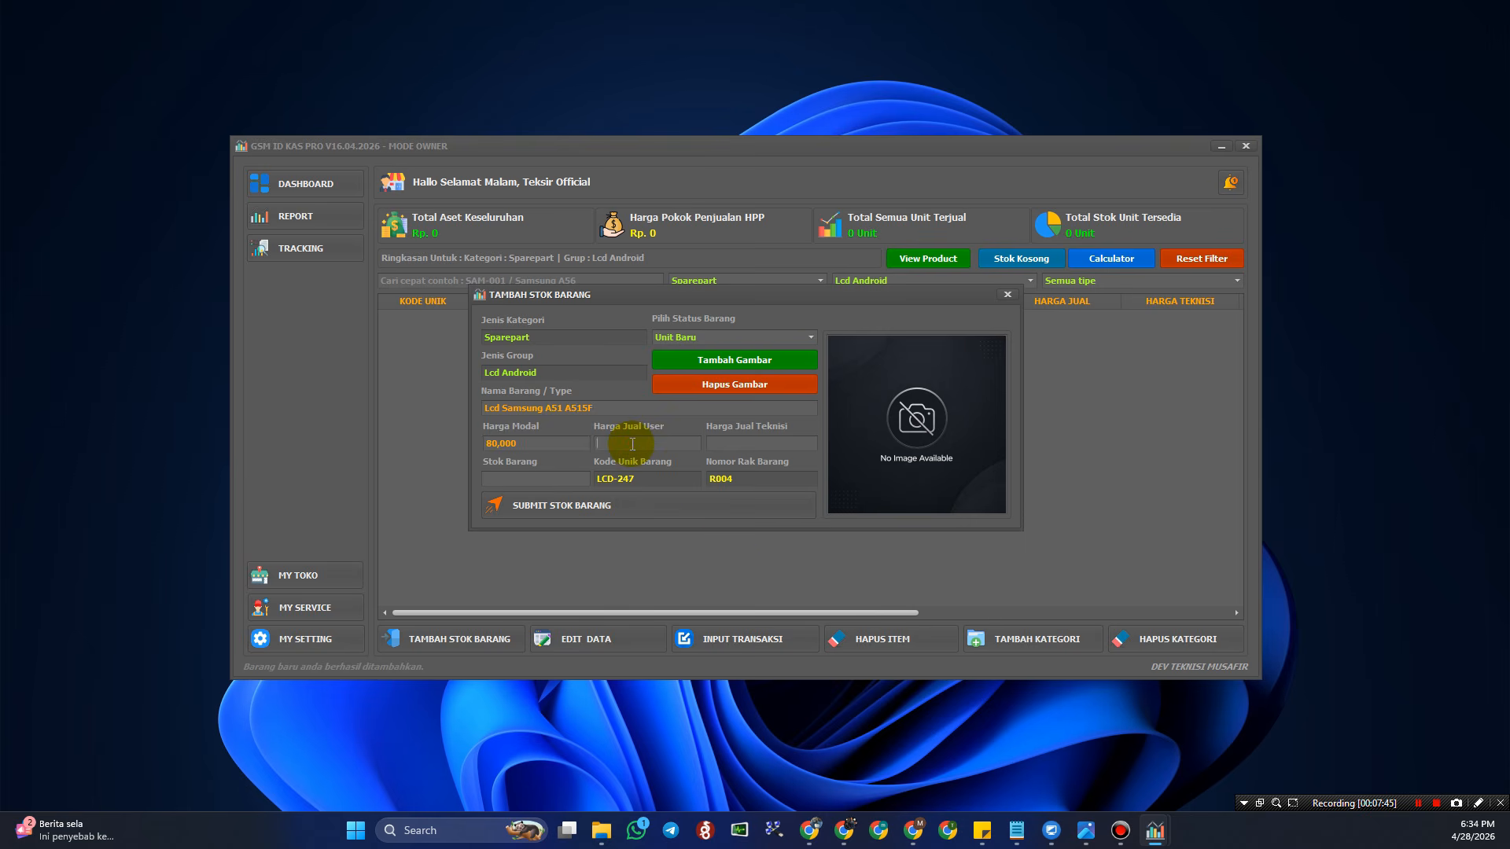
text(155,000)
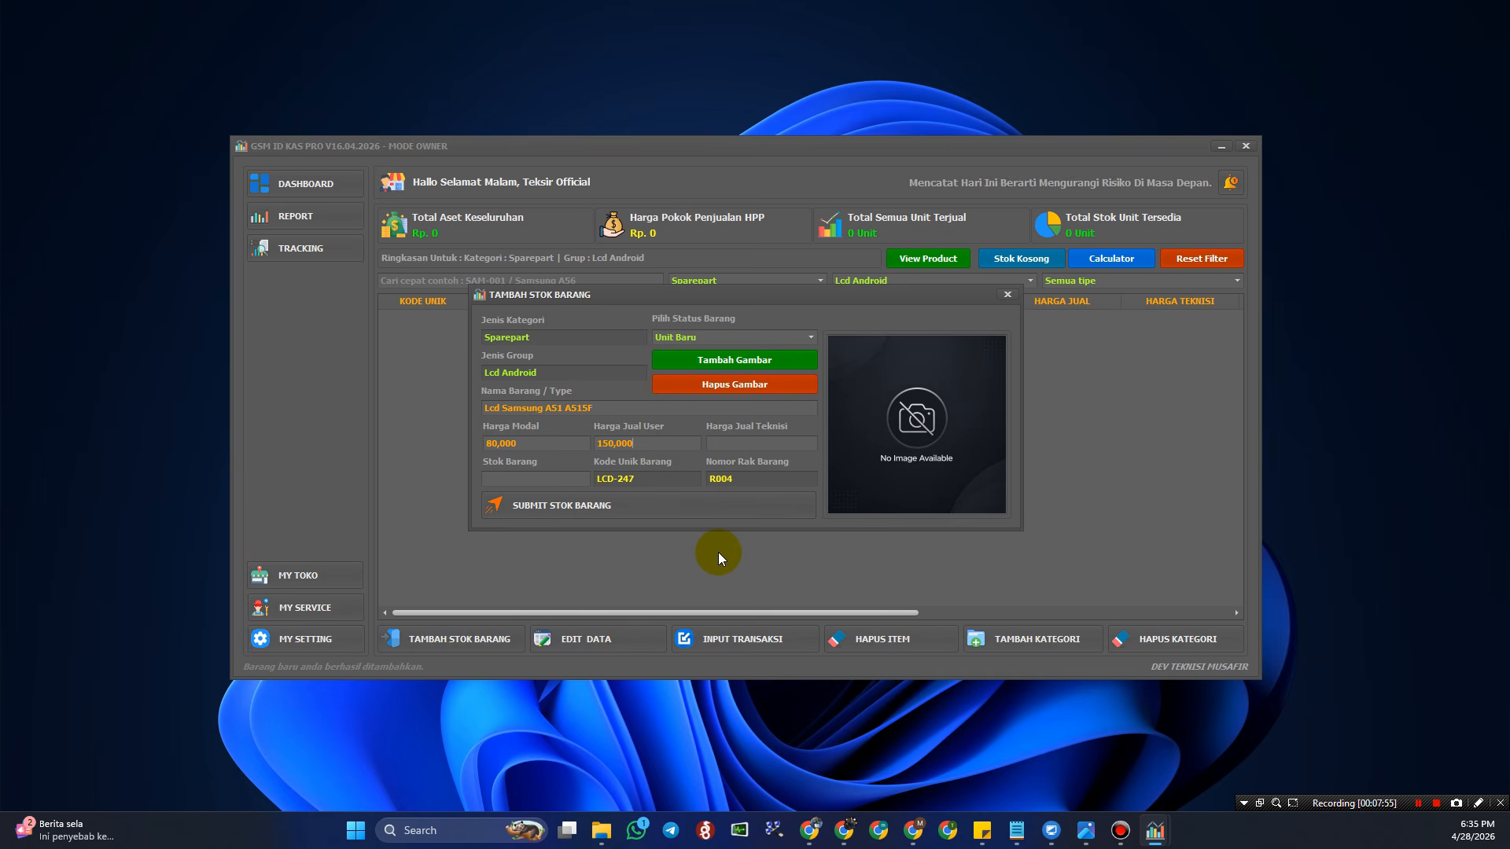
click(774, 440)
text(900,000)
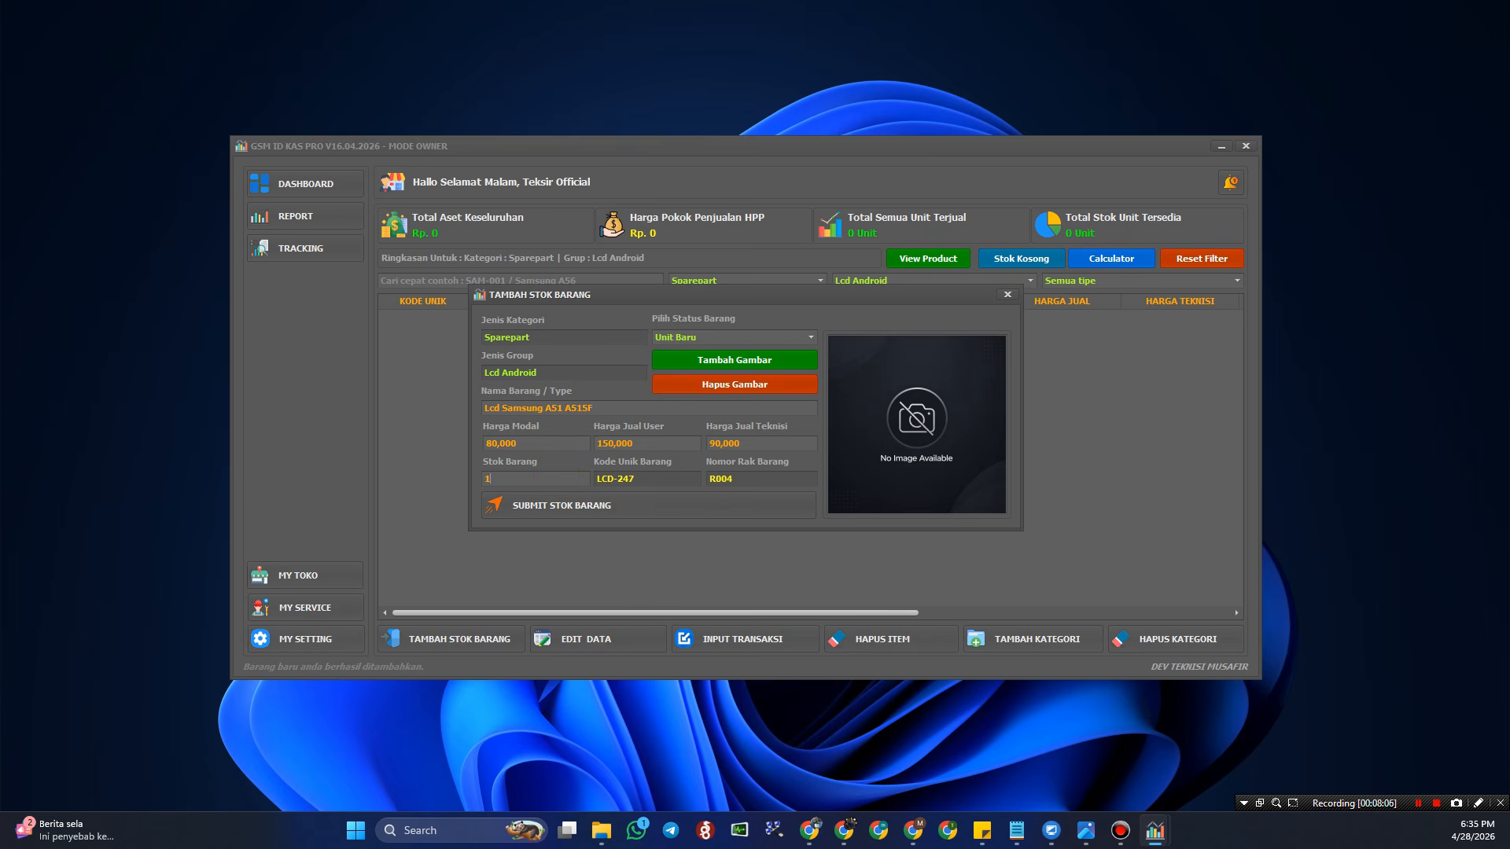
text(10)
- Attach the Lcd Samsung A51 image to the new stock item
click(755, 360)
click(714, 490)
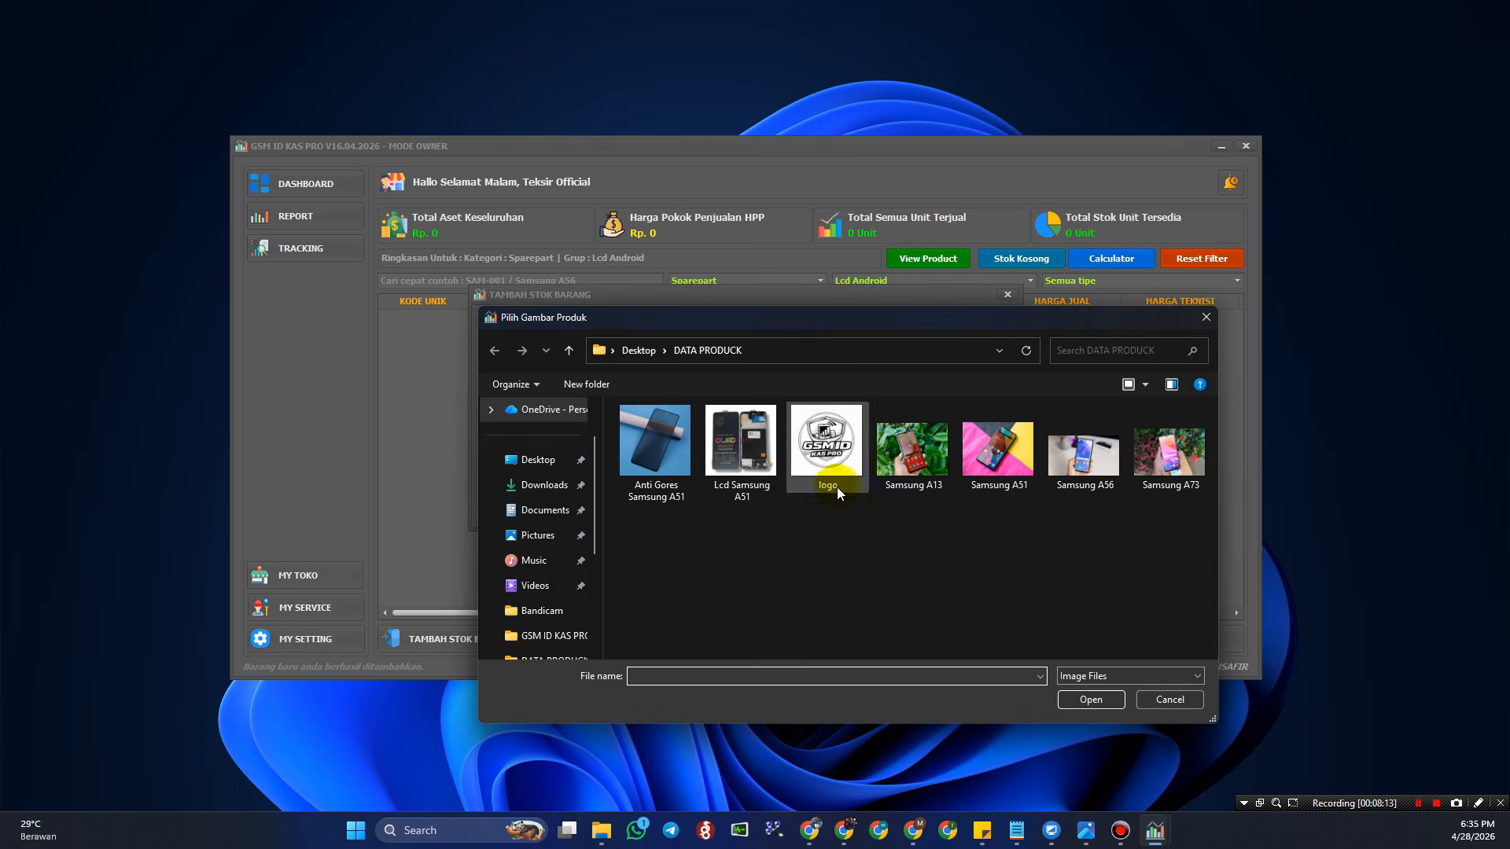
click(741, 440)
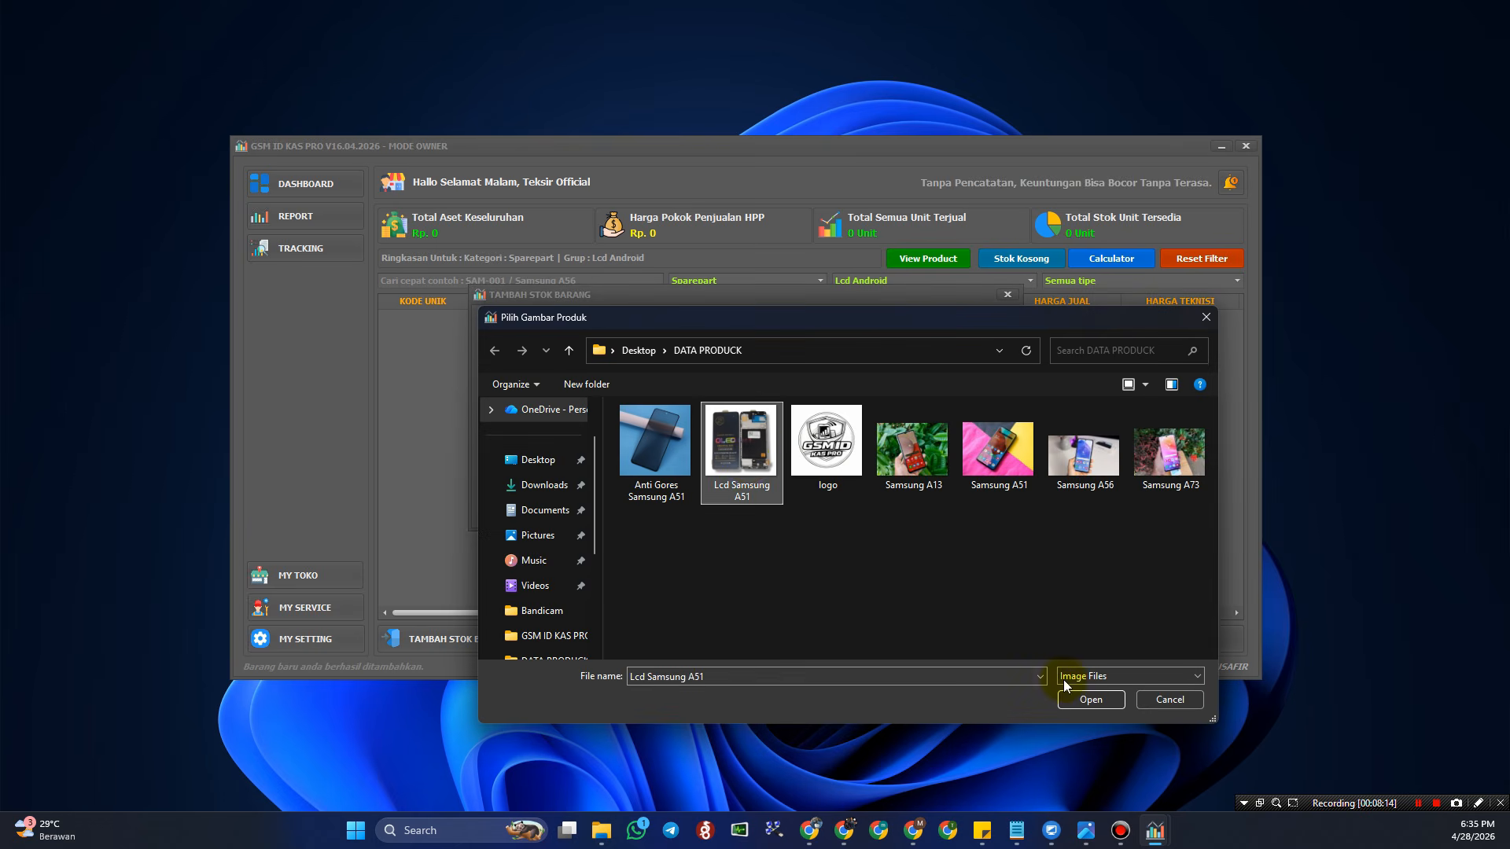
click(1090, 699)
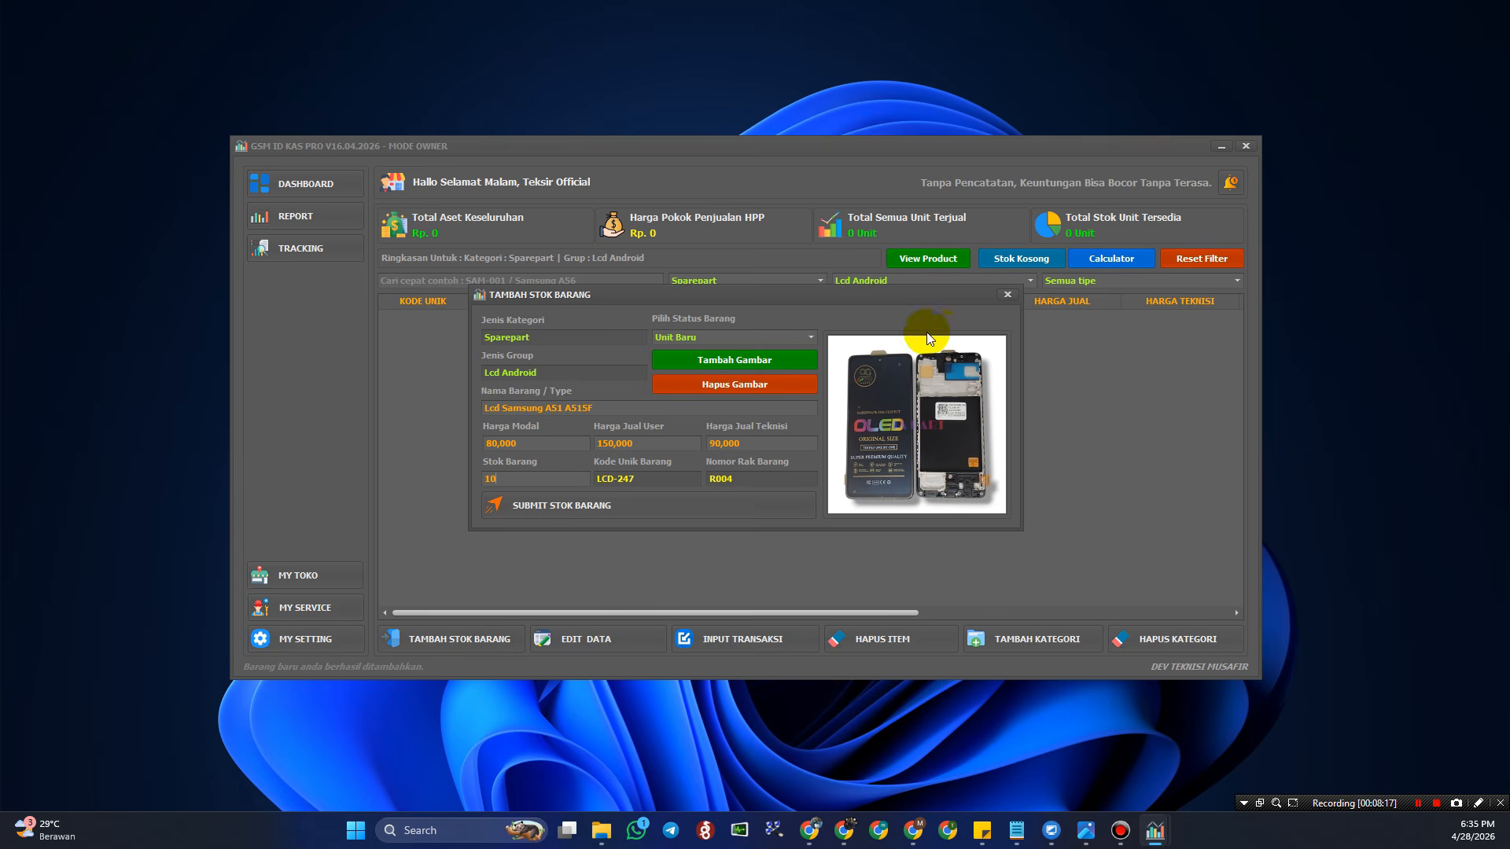
- Submit LCD-247 as stock and reset filters to show all four products
click(626, 505)
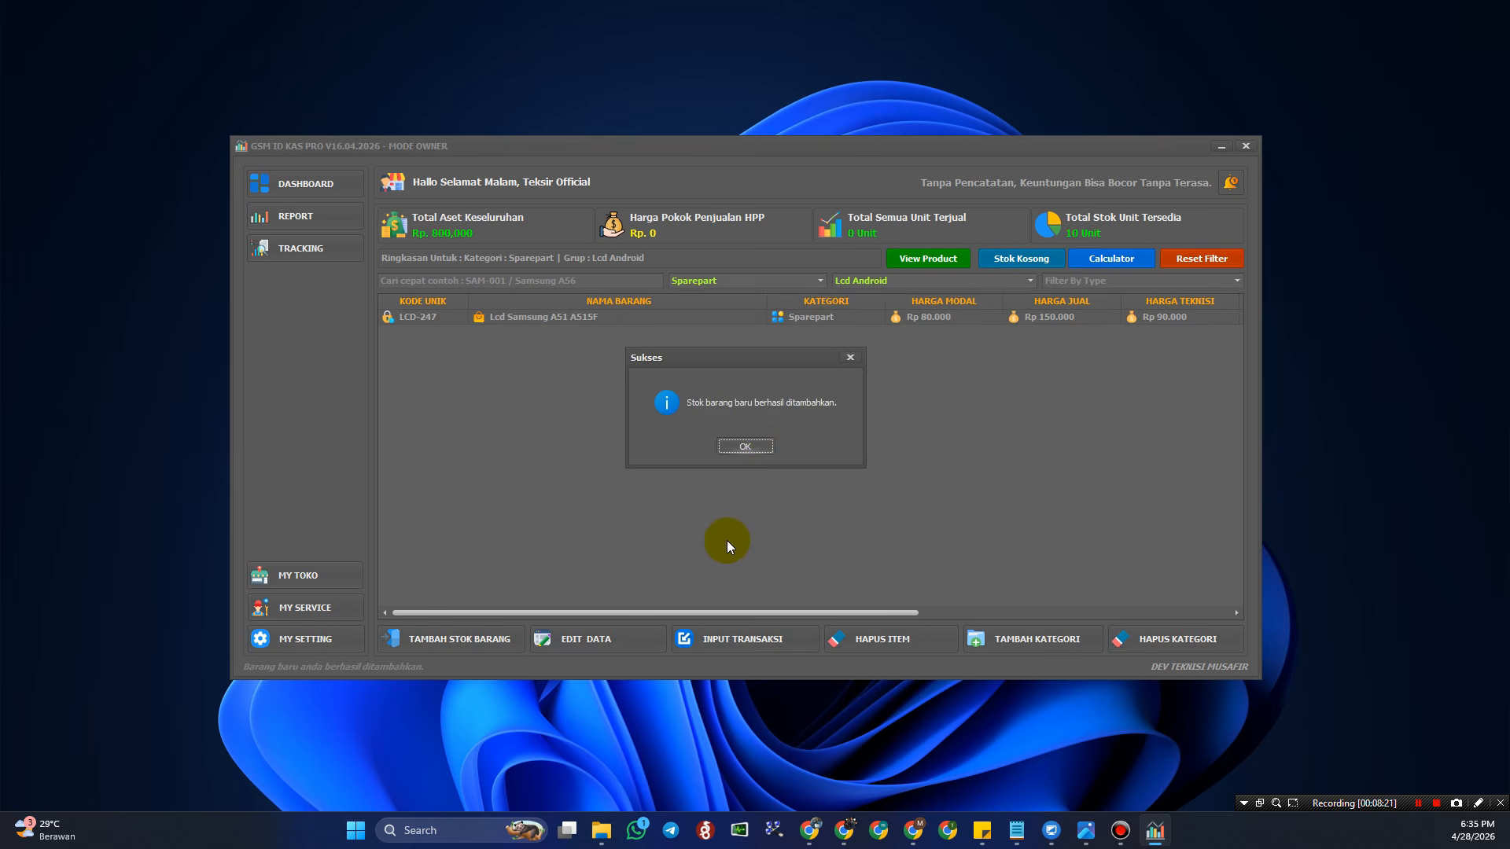
click(745, 446)
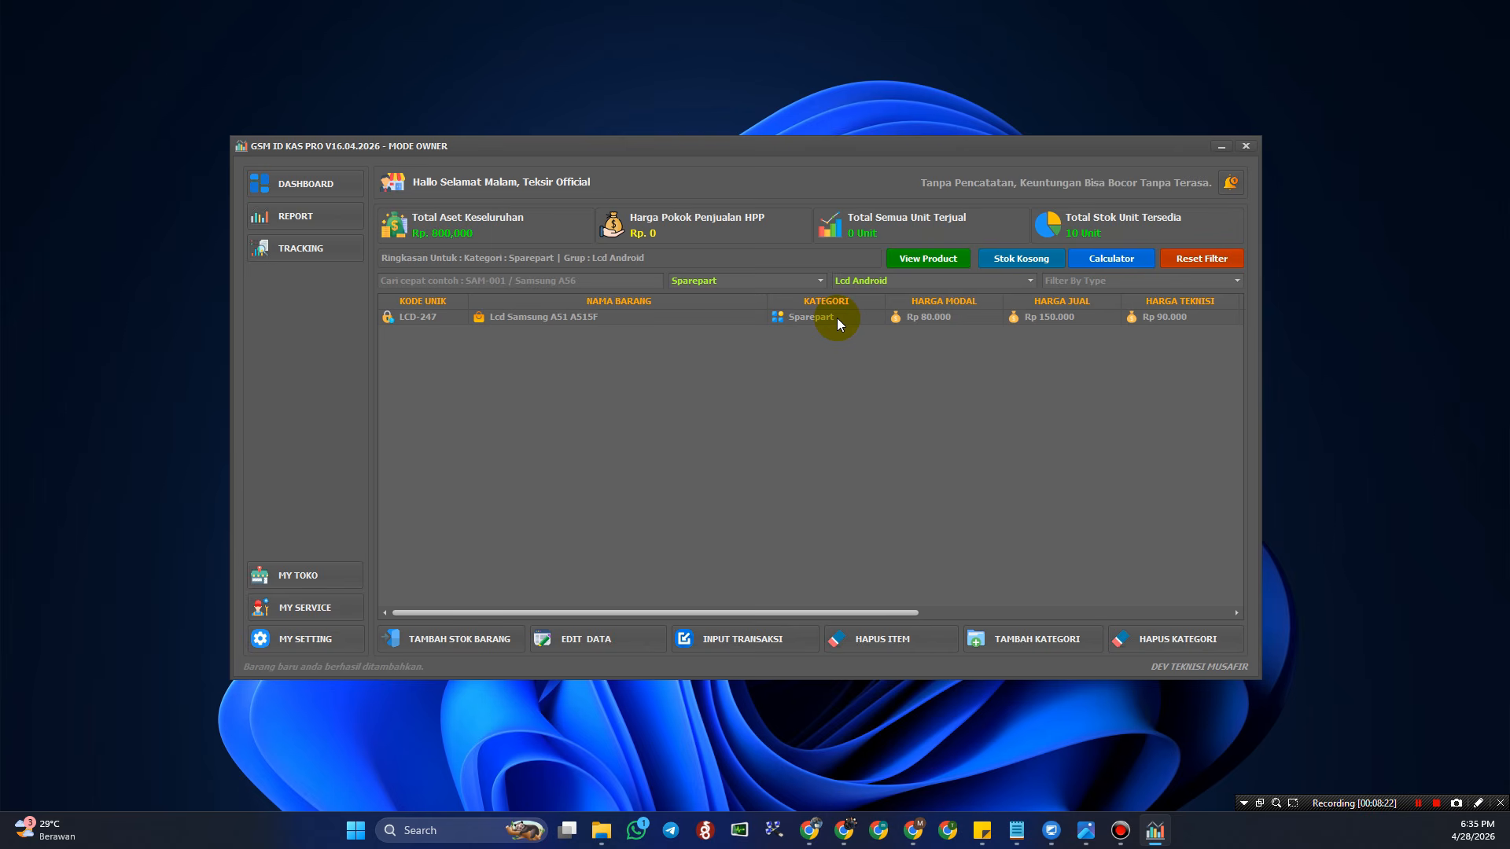
click(1222, 262)
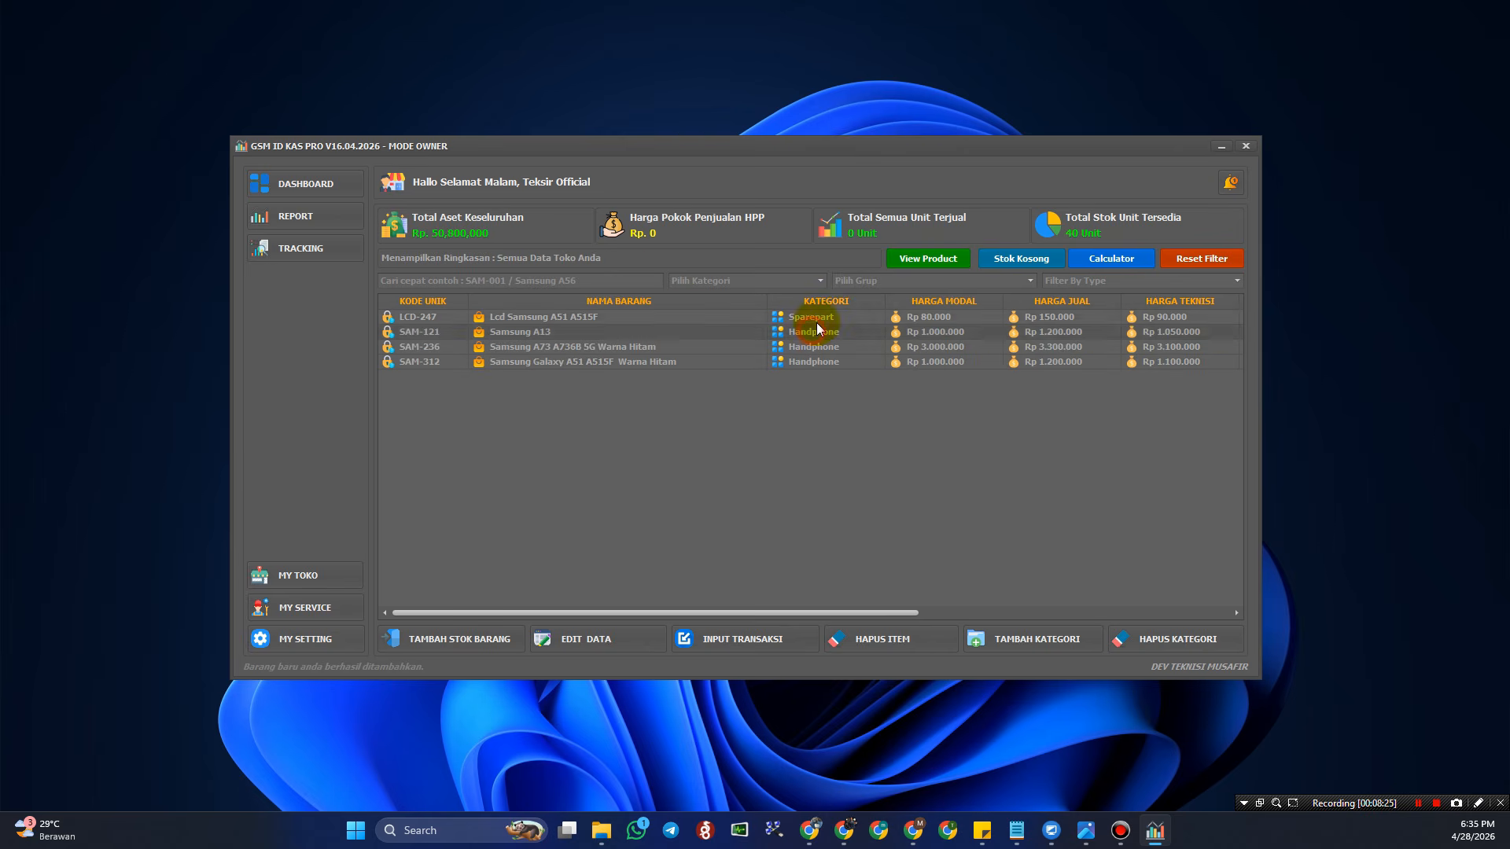
click(928, 262)
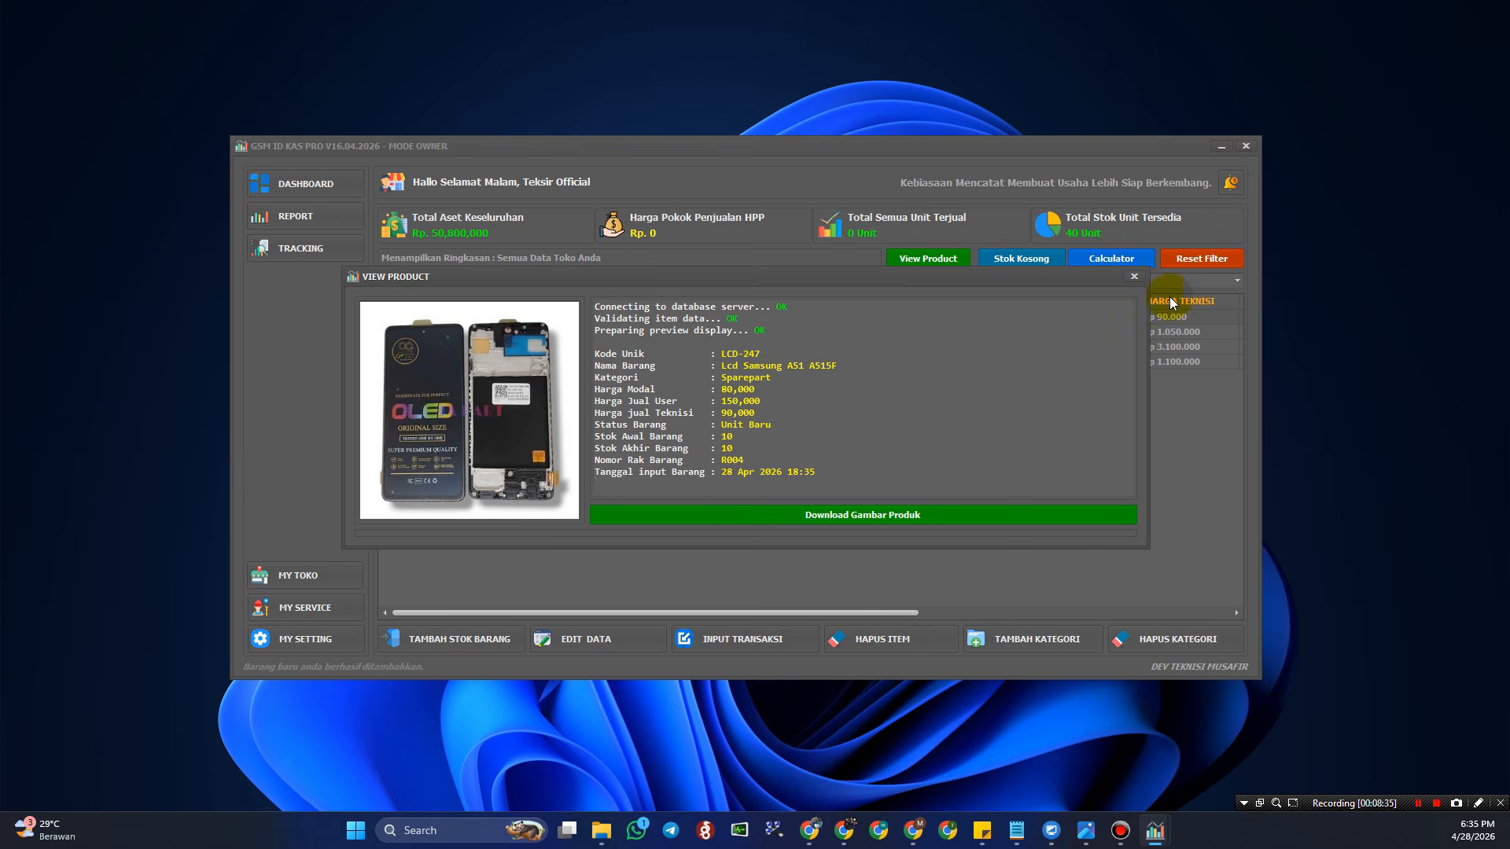
click(1136, 278)
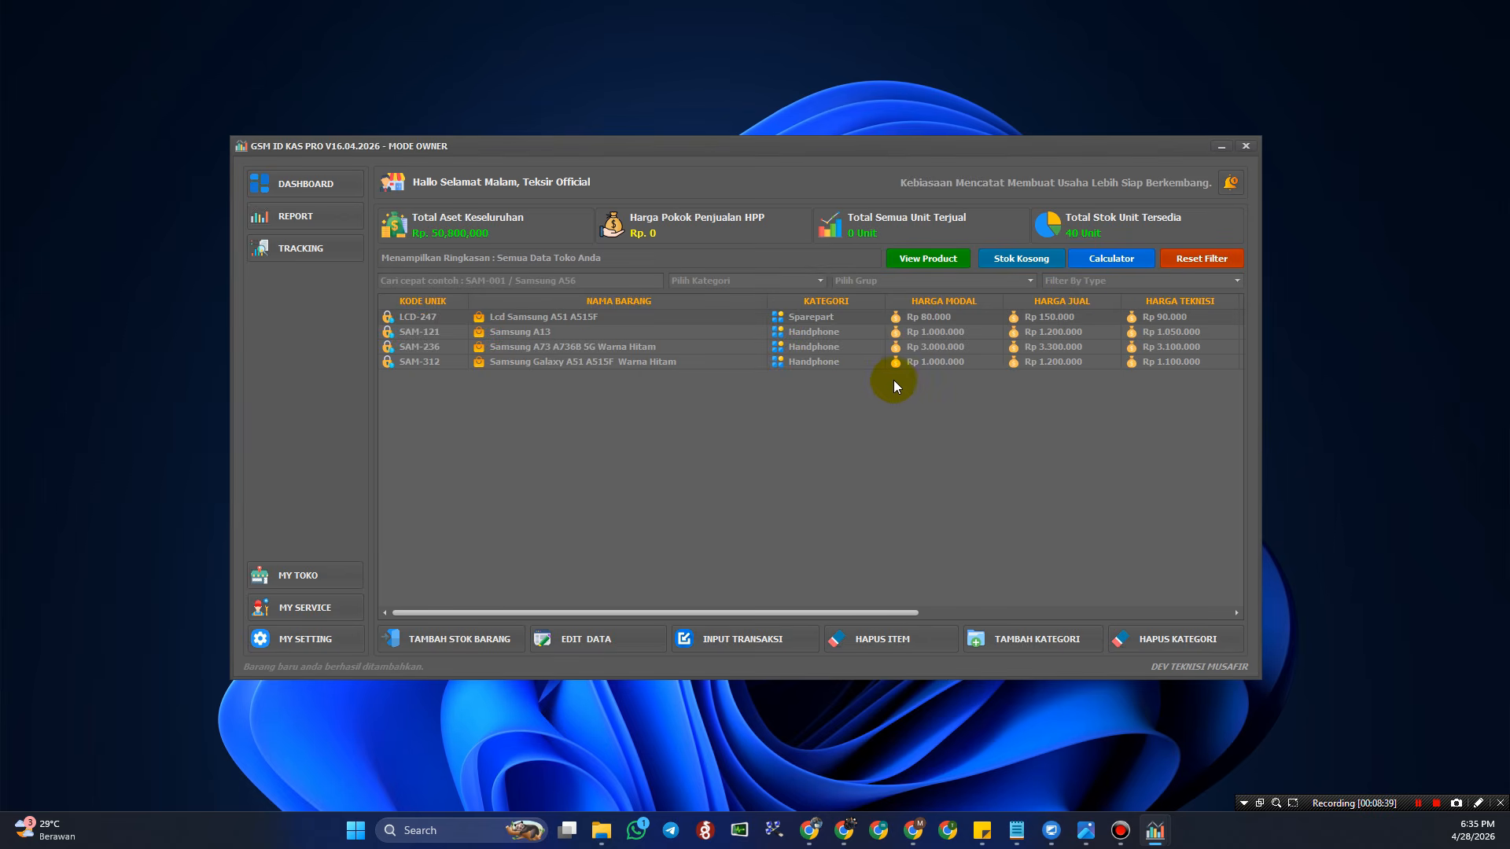
click(820, 281)
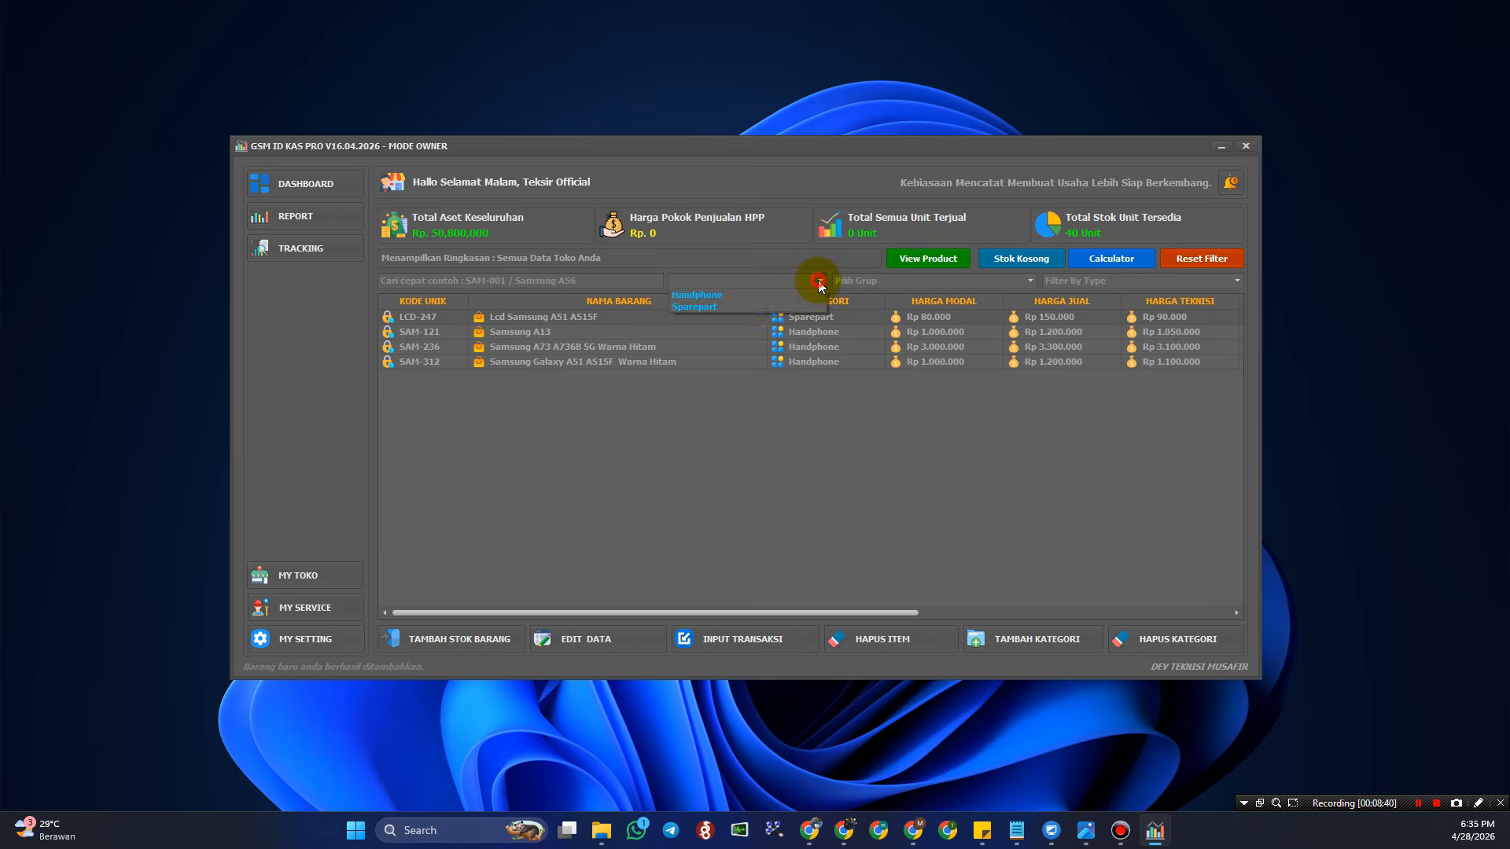
click(784, 369)
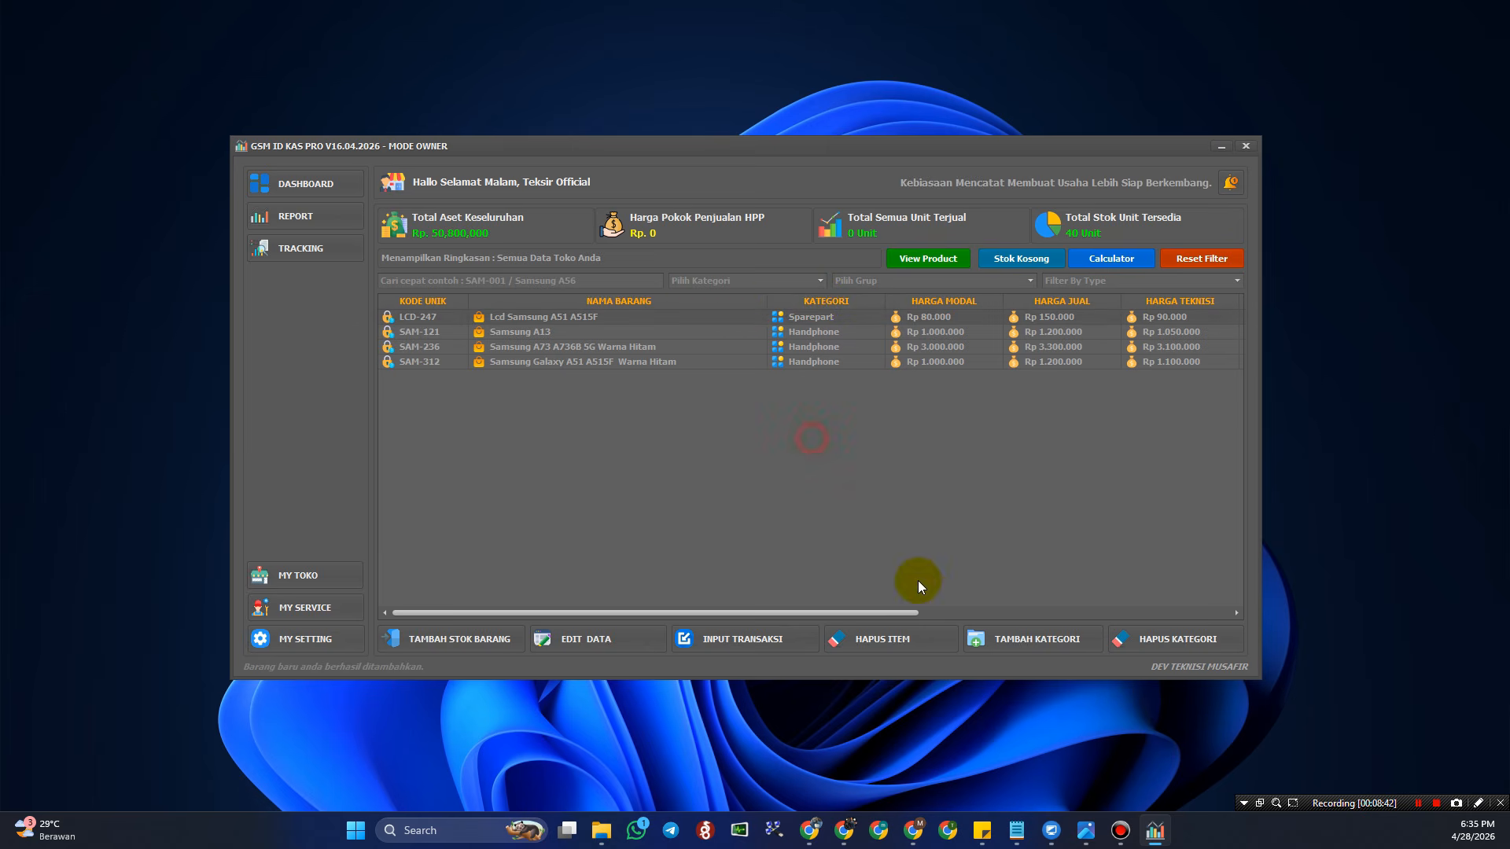
- Create category Accessories with group Tempered Glass Android, pasting both names from Notepad
click(1027, 638)
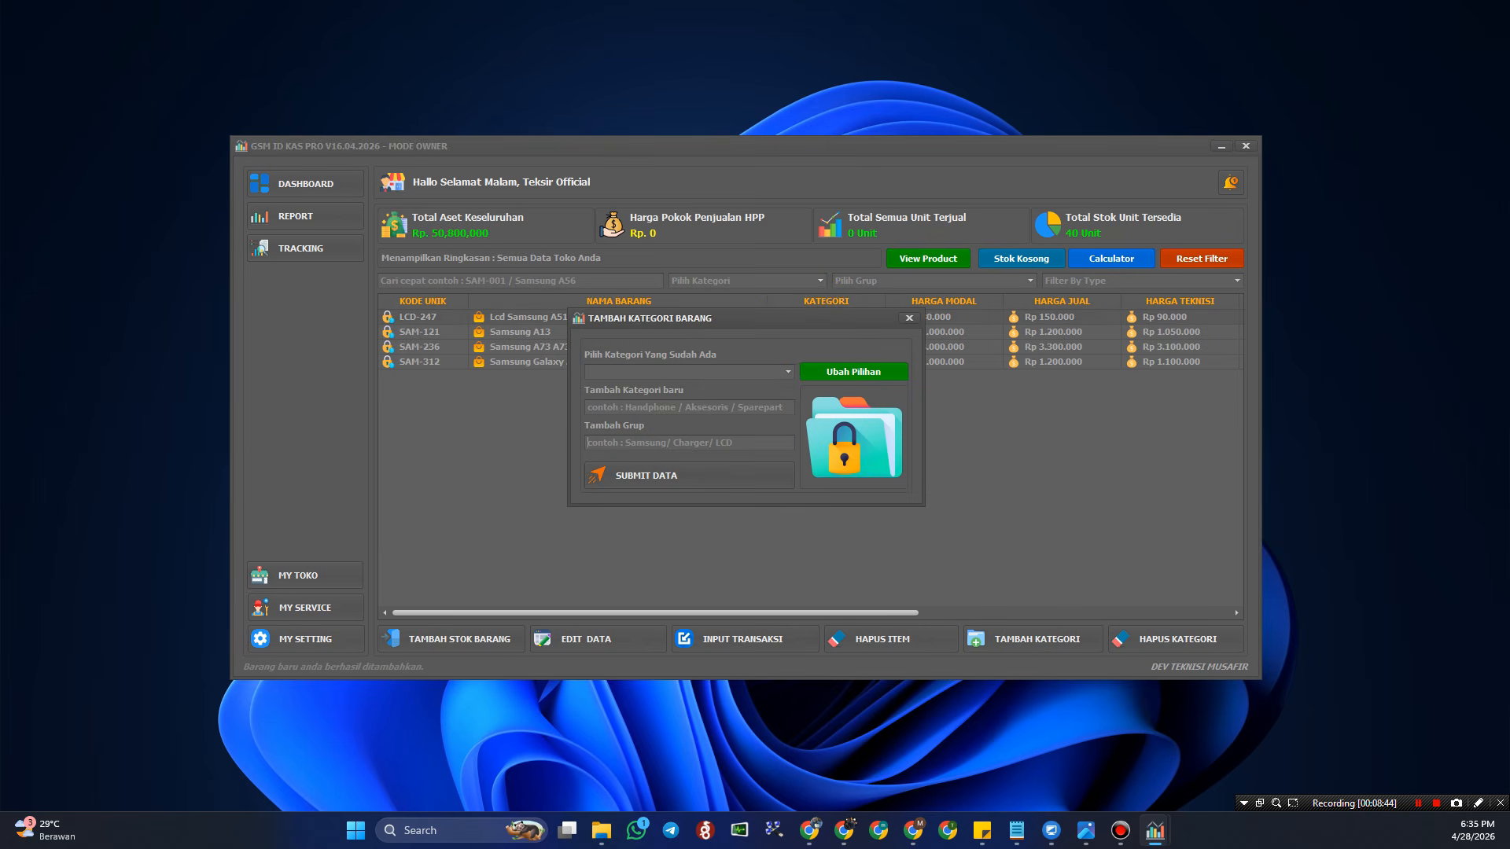
key(alt+Tab)
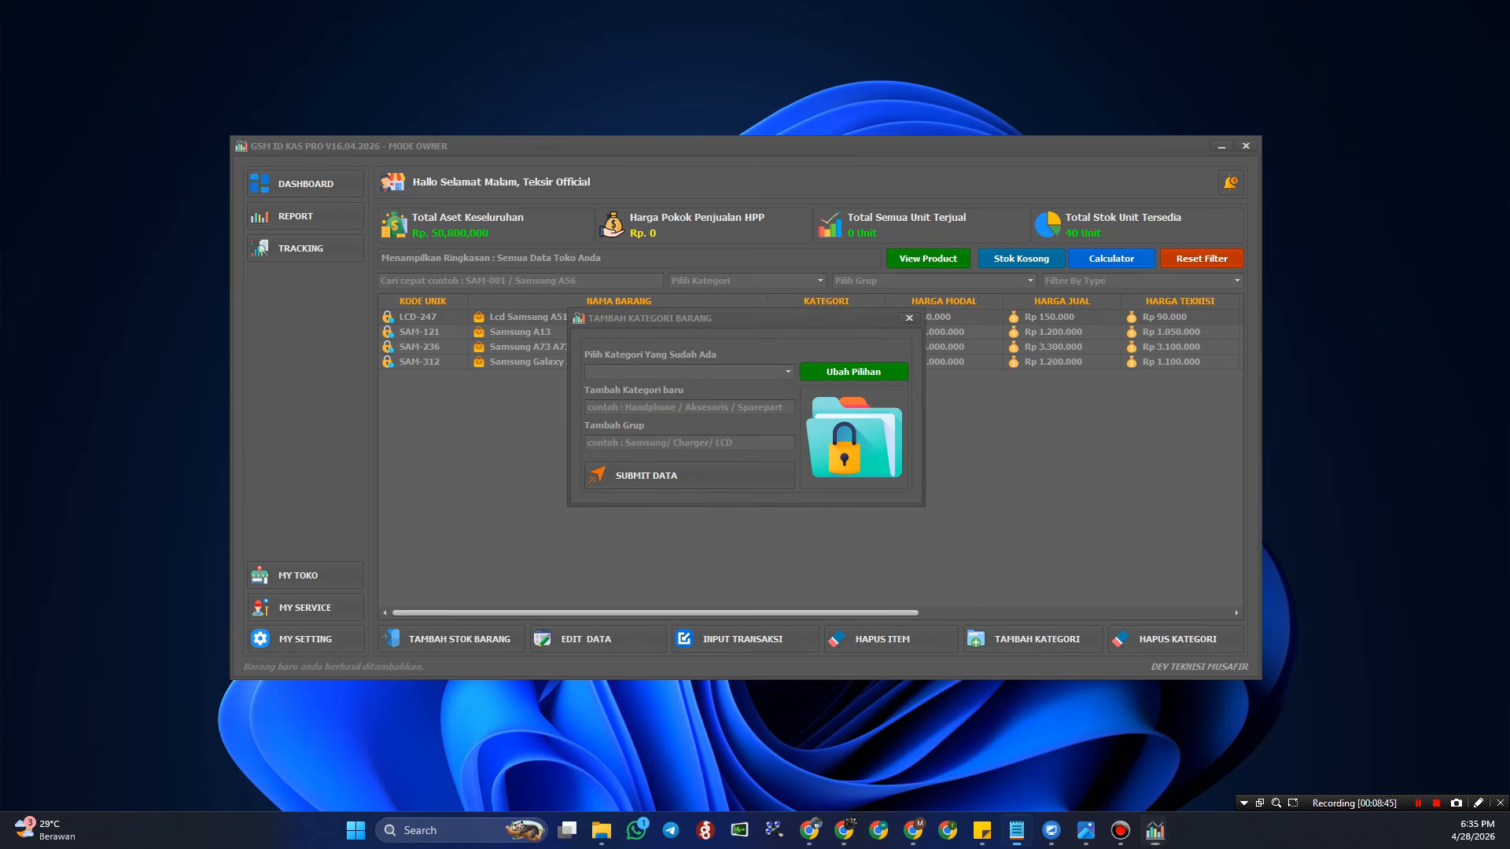
click(632, 406)
text(Accessories)
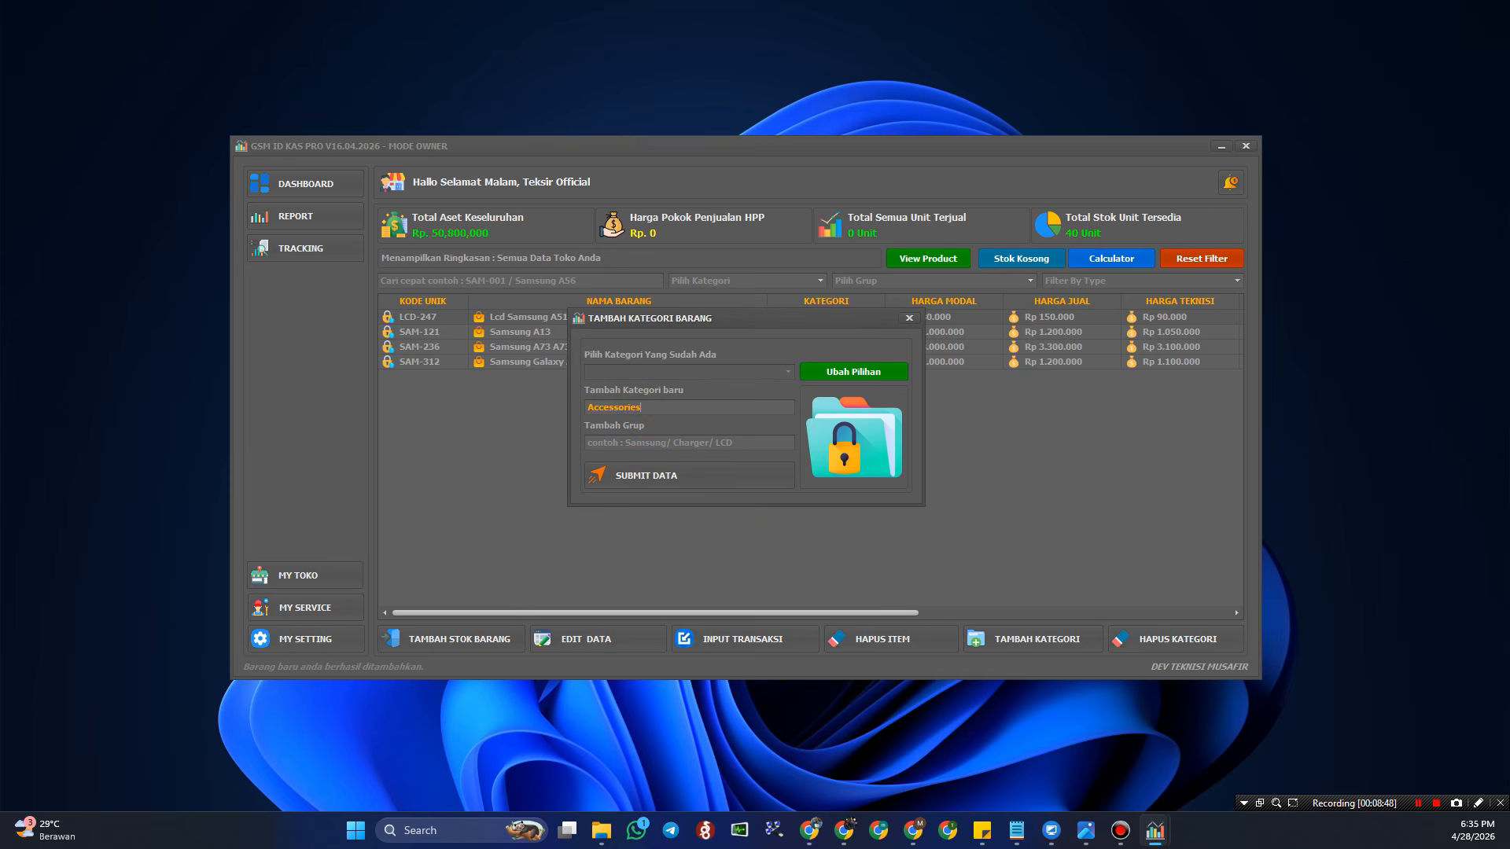
key(alt+Tab)
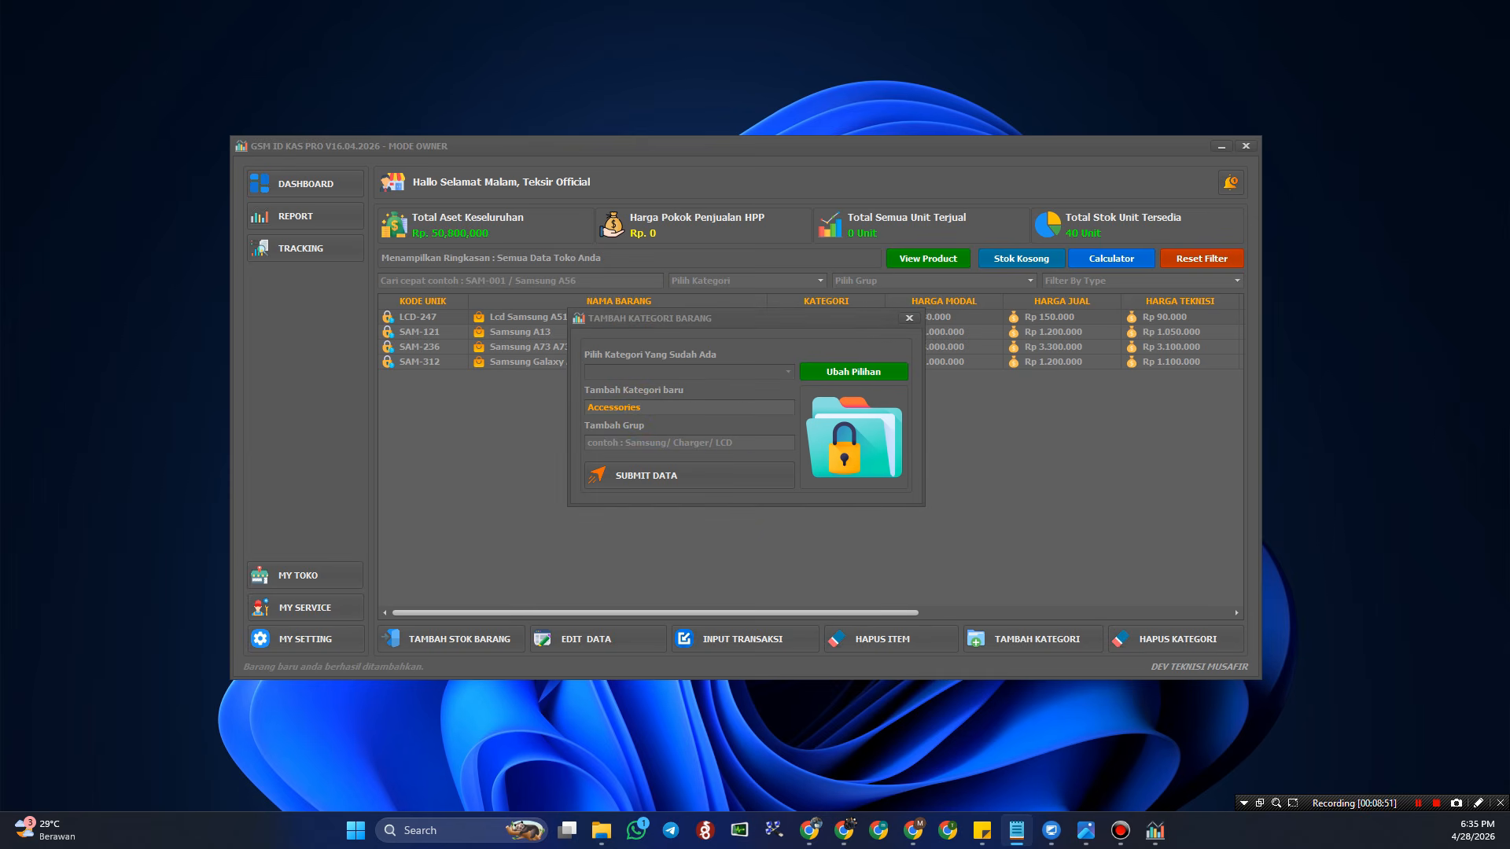
click(664, 441)
text(Tempered Glass Android)
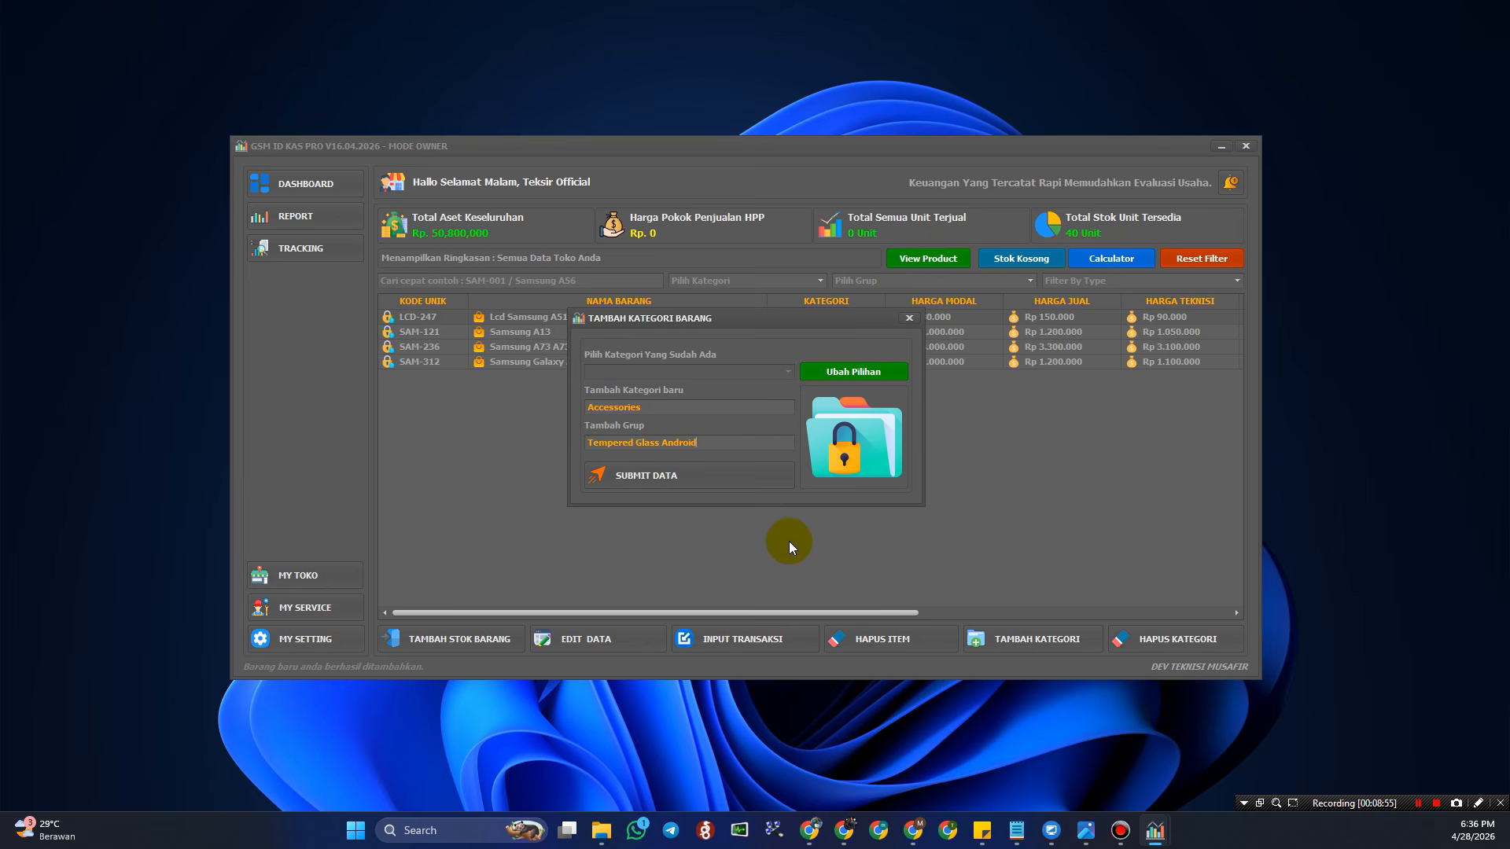
click(710, 474)
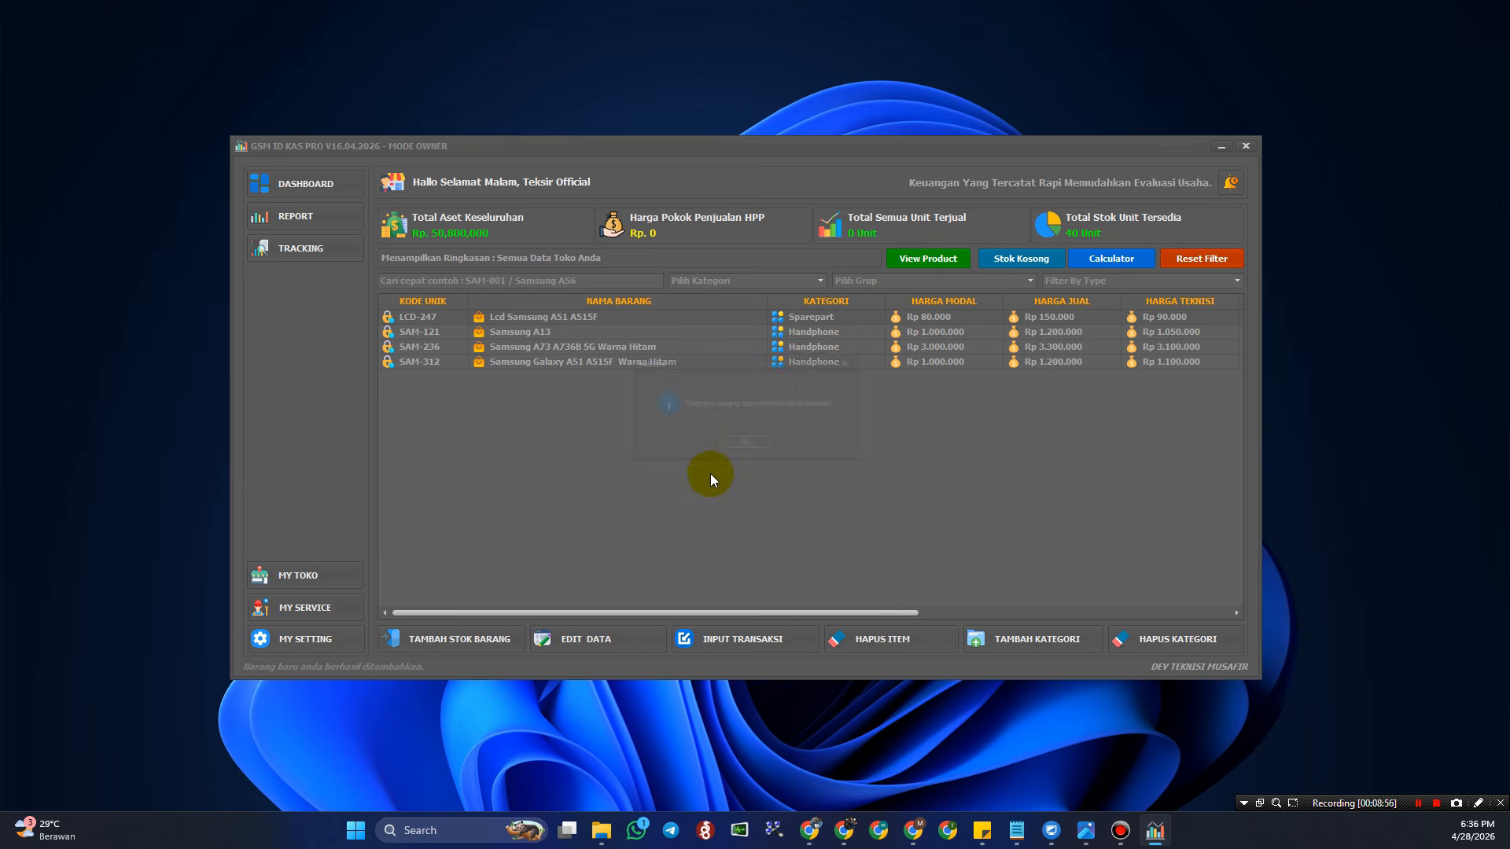
click(745, 446)
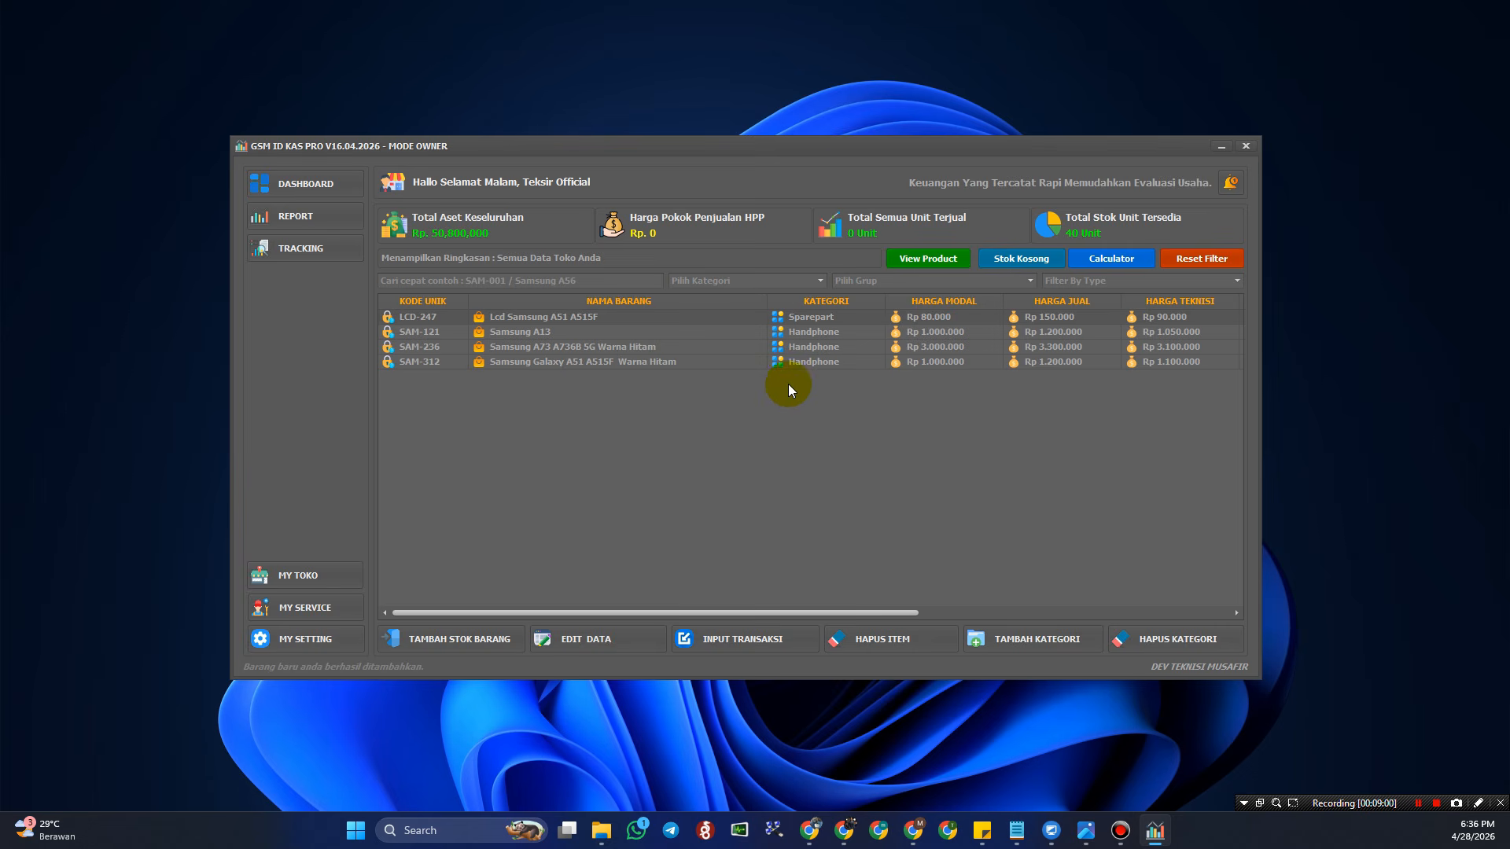
click(821, 281)
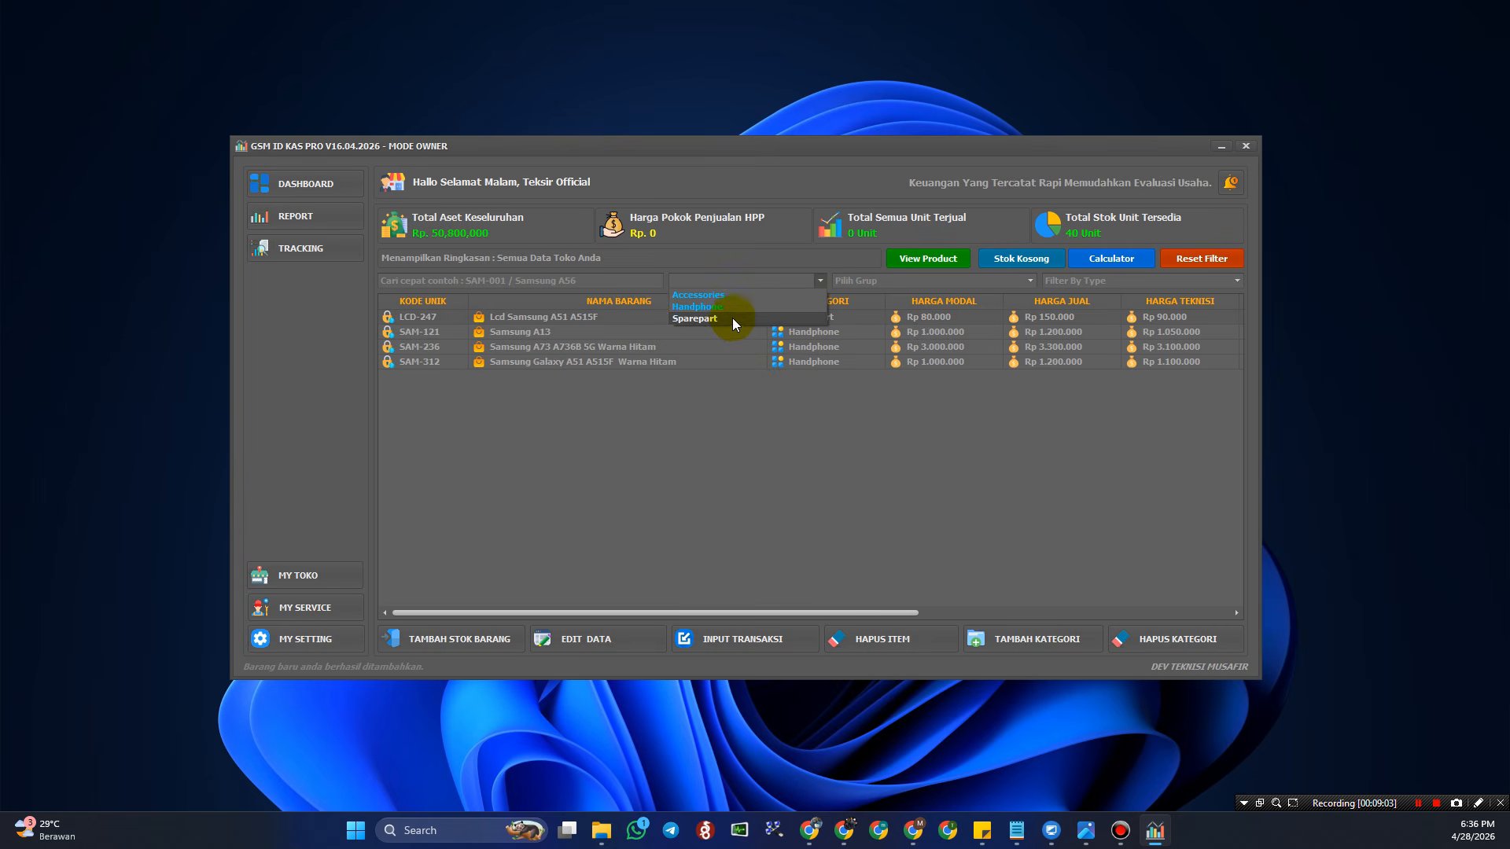
- Filter to Accessories / Tempered Glass Android and start item Tempered Glass Samsung A51 A515F
click(733, 295)
click(841, 281)
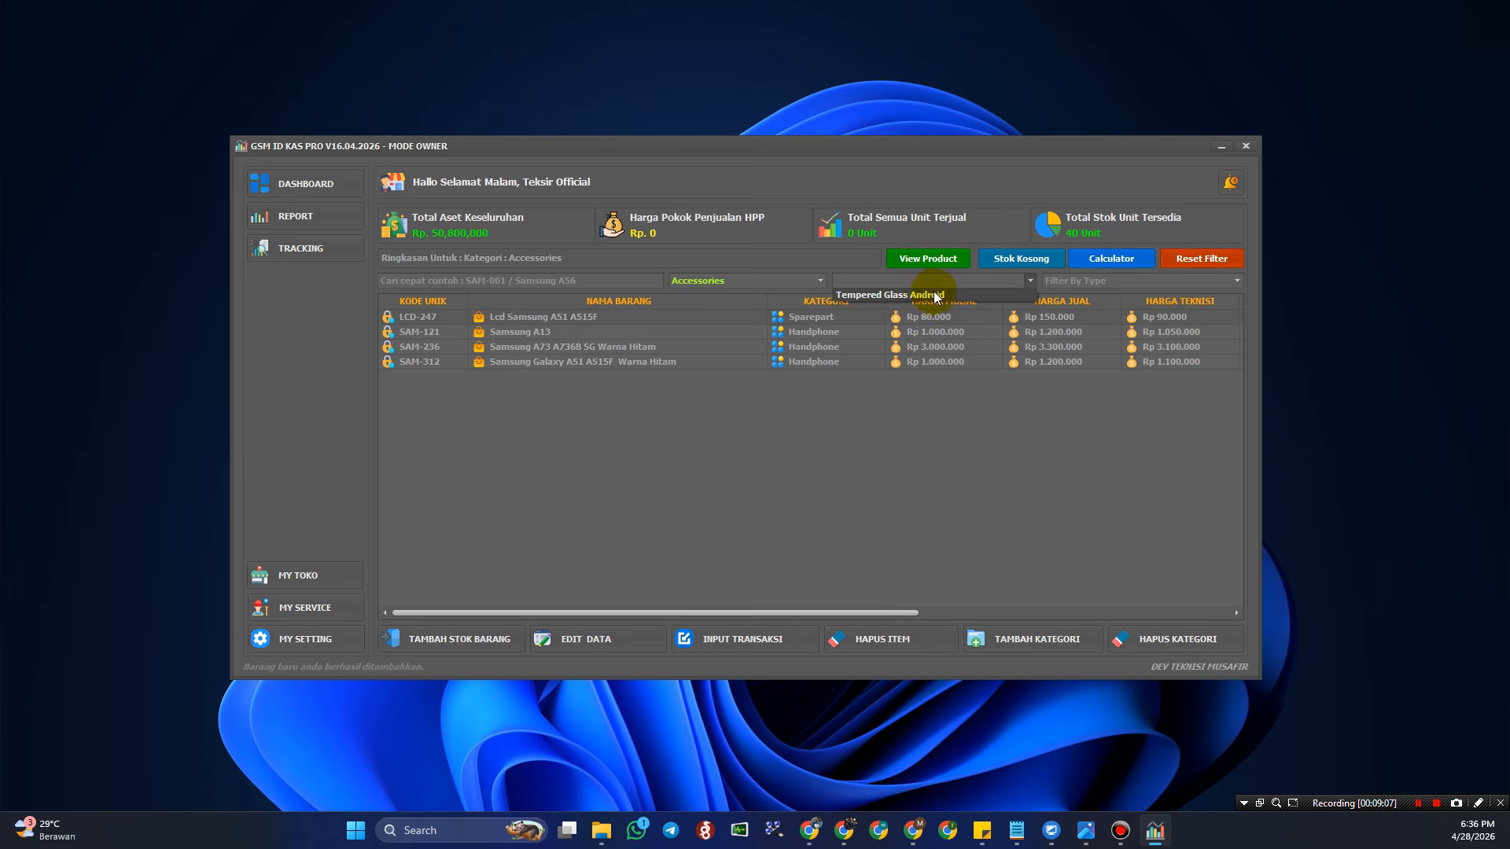
click(935, 296)
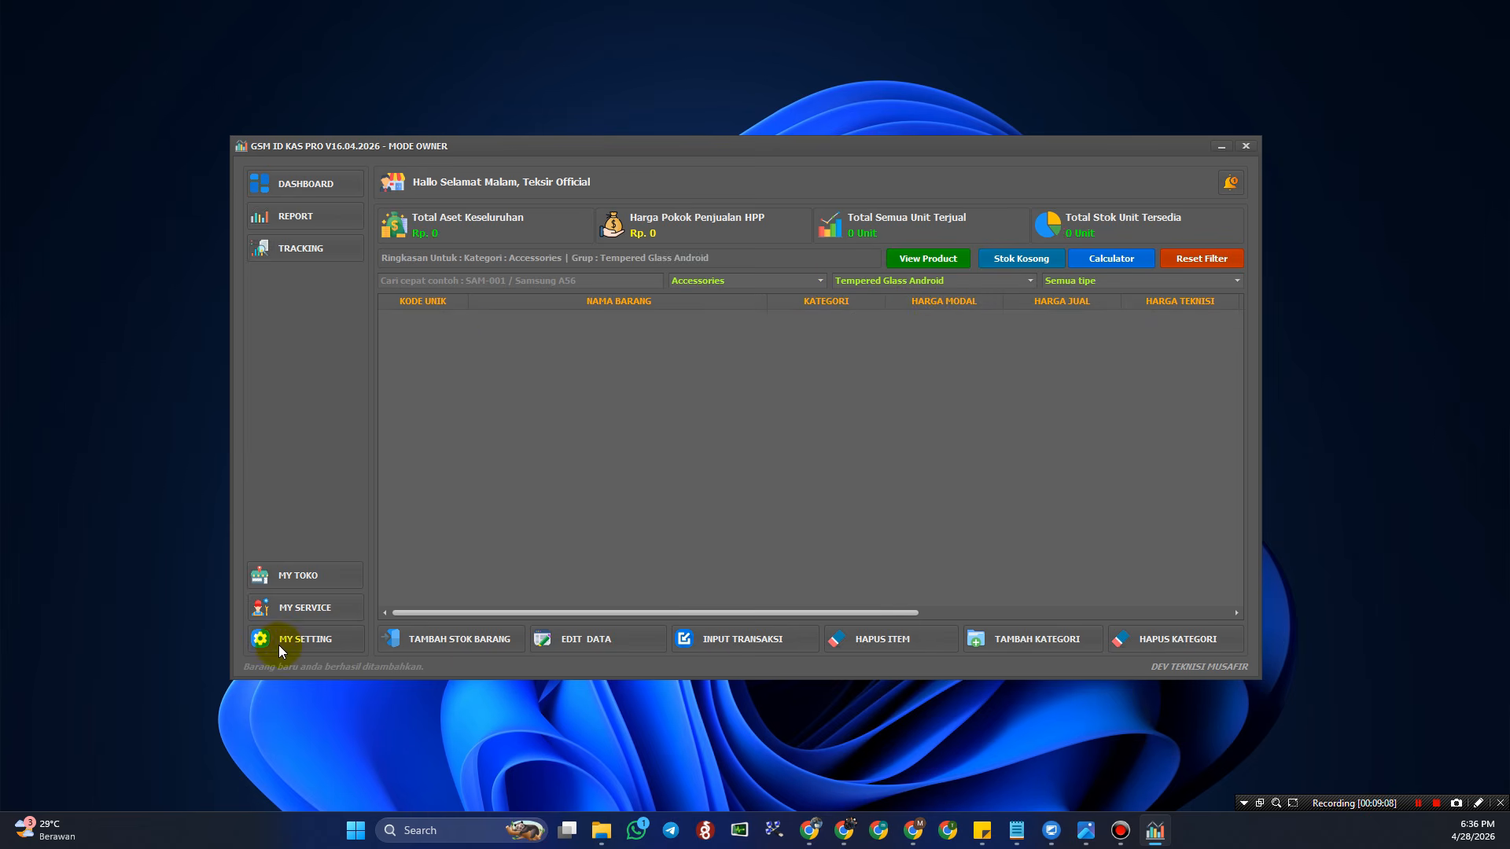
click(466, 646)
key(Tab)
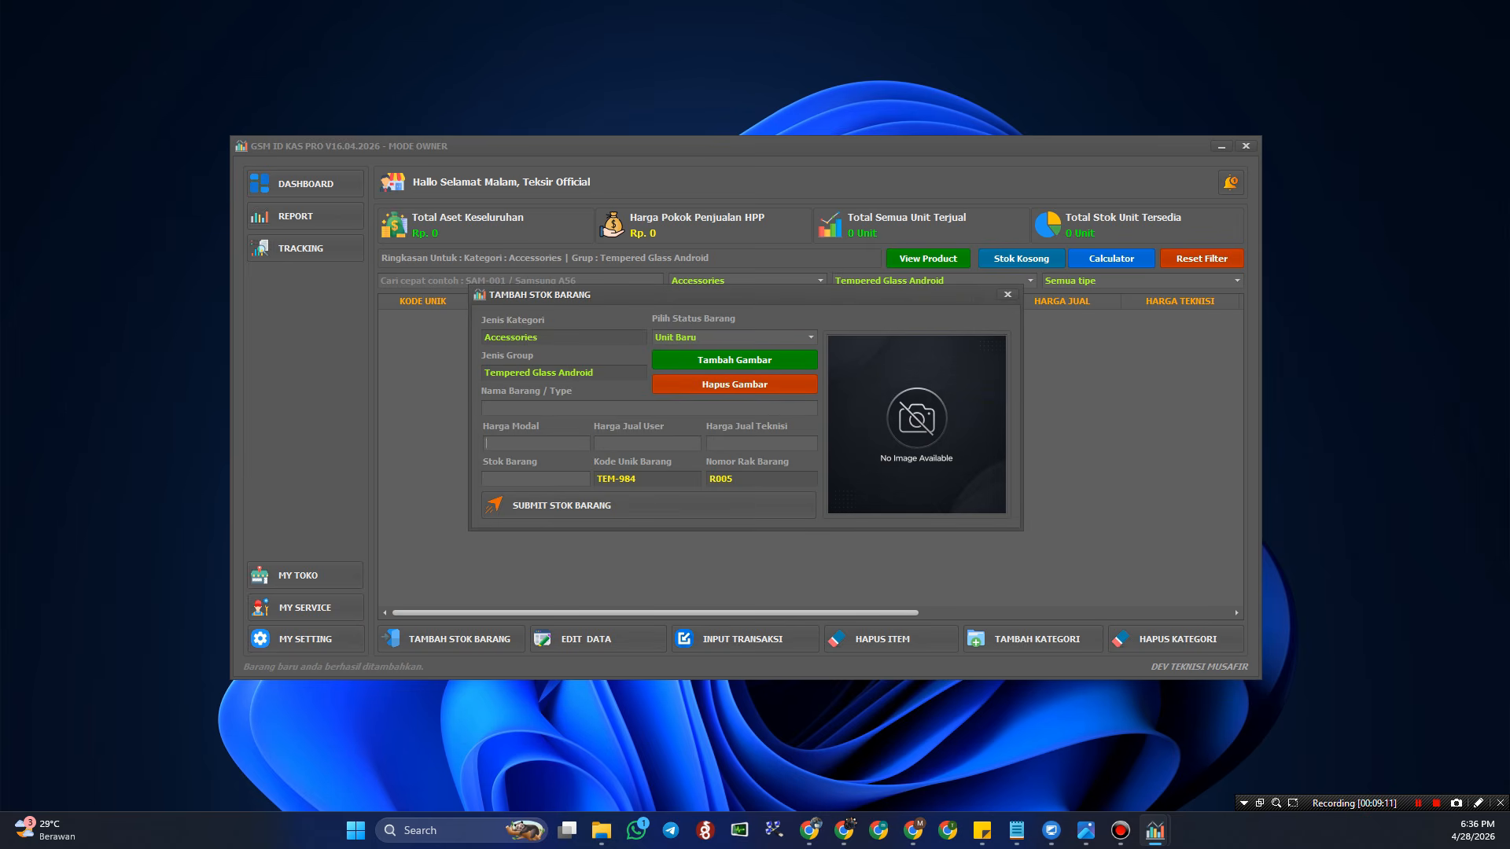
key(alt+Tab)
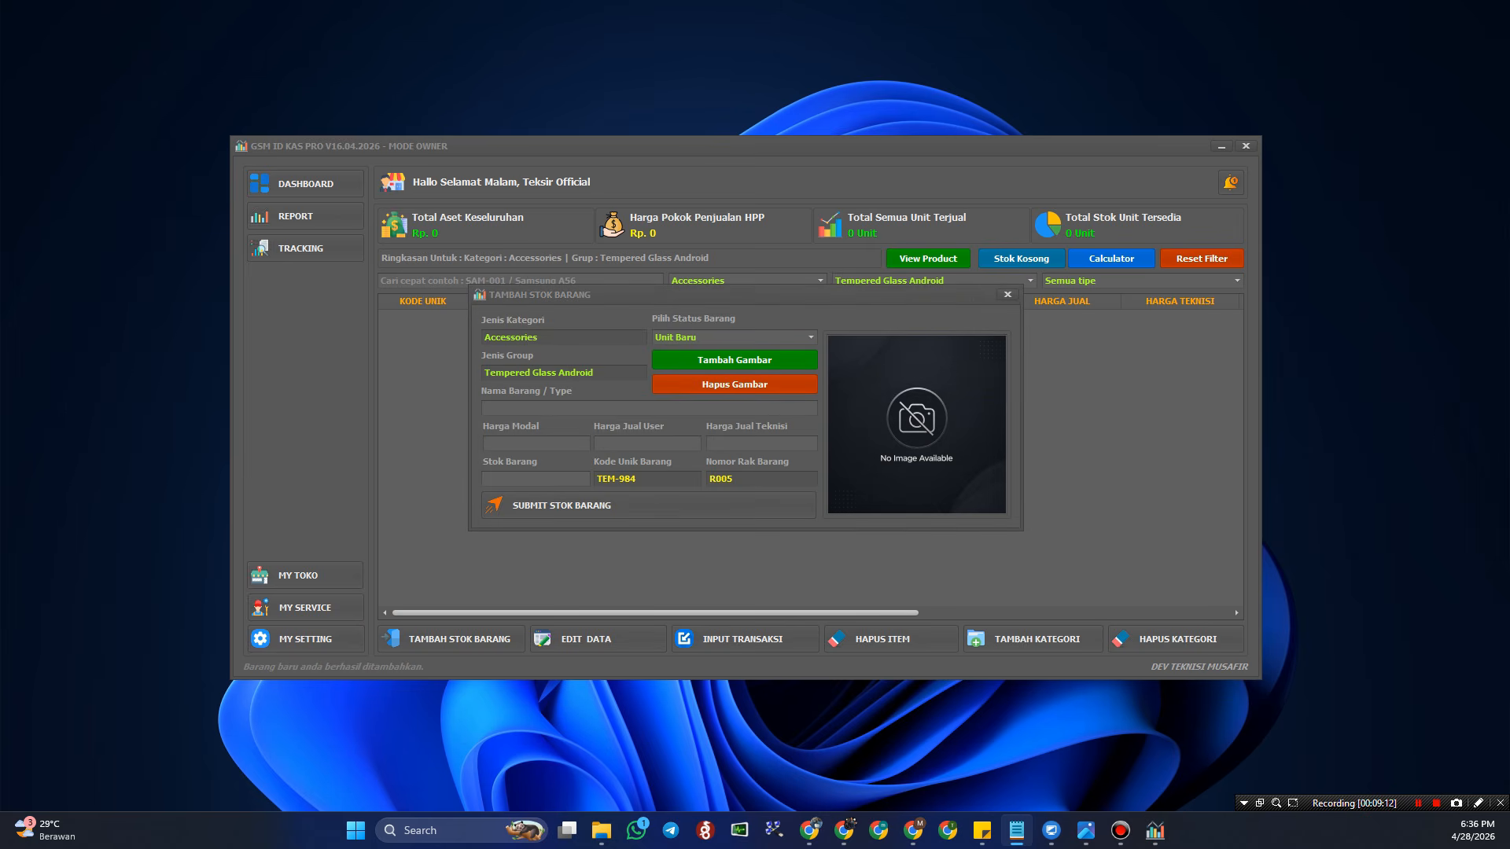
click(554, 408)
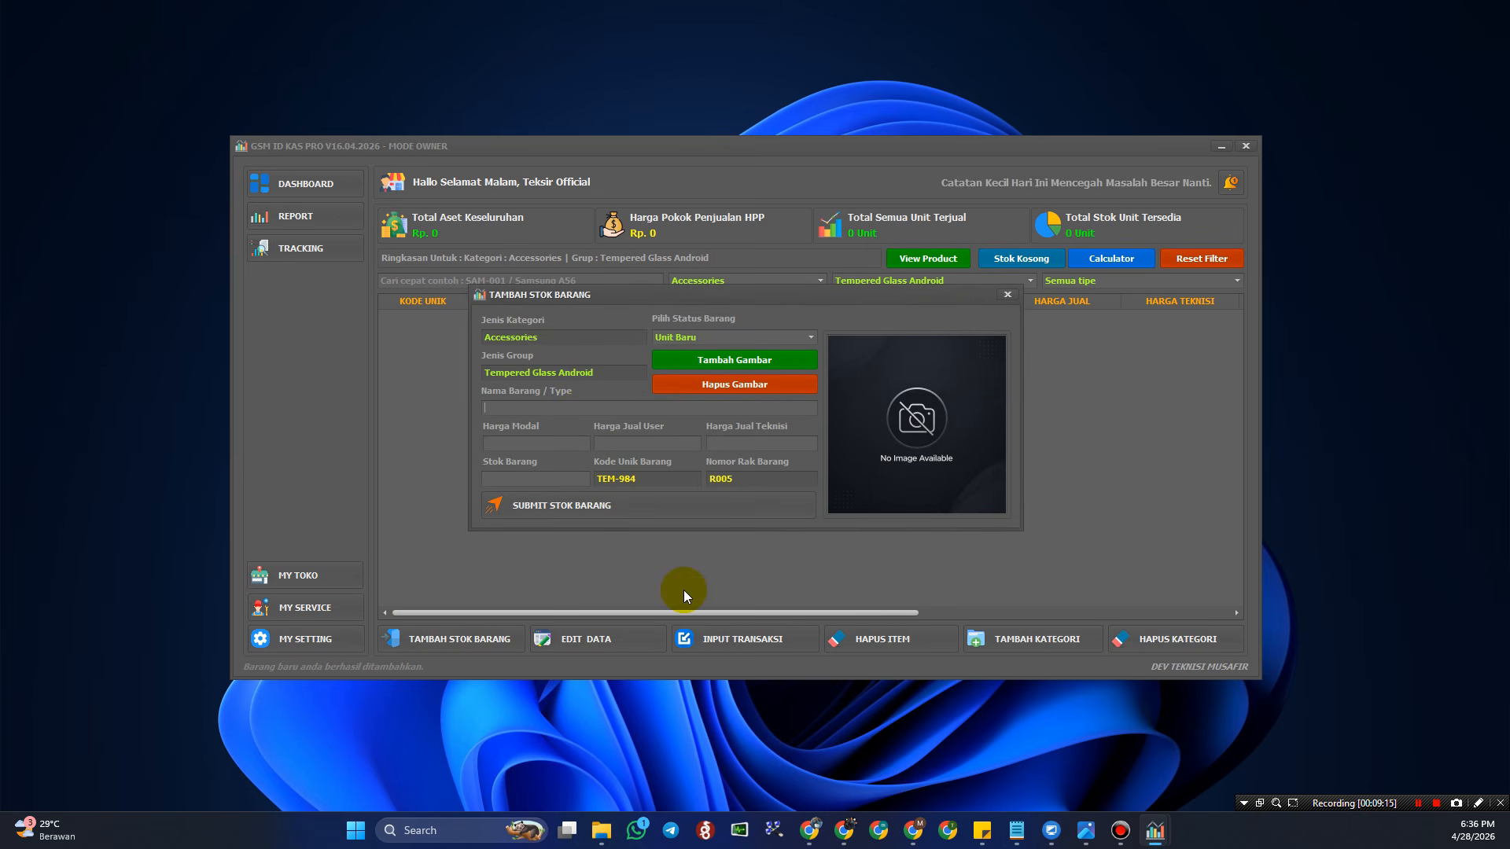
text(Tempered Glass Samsung A51 A515F)
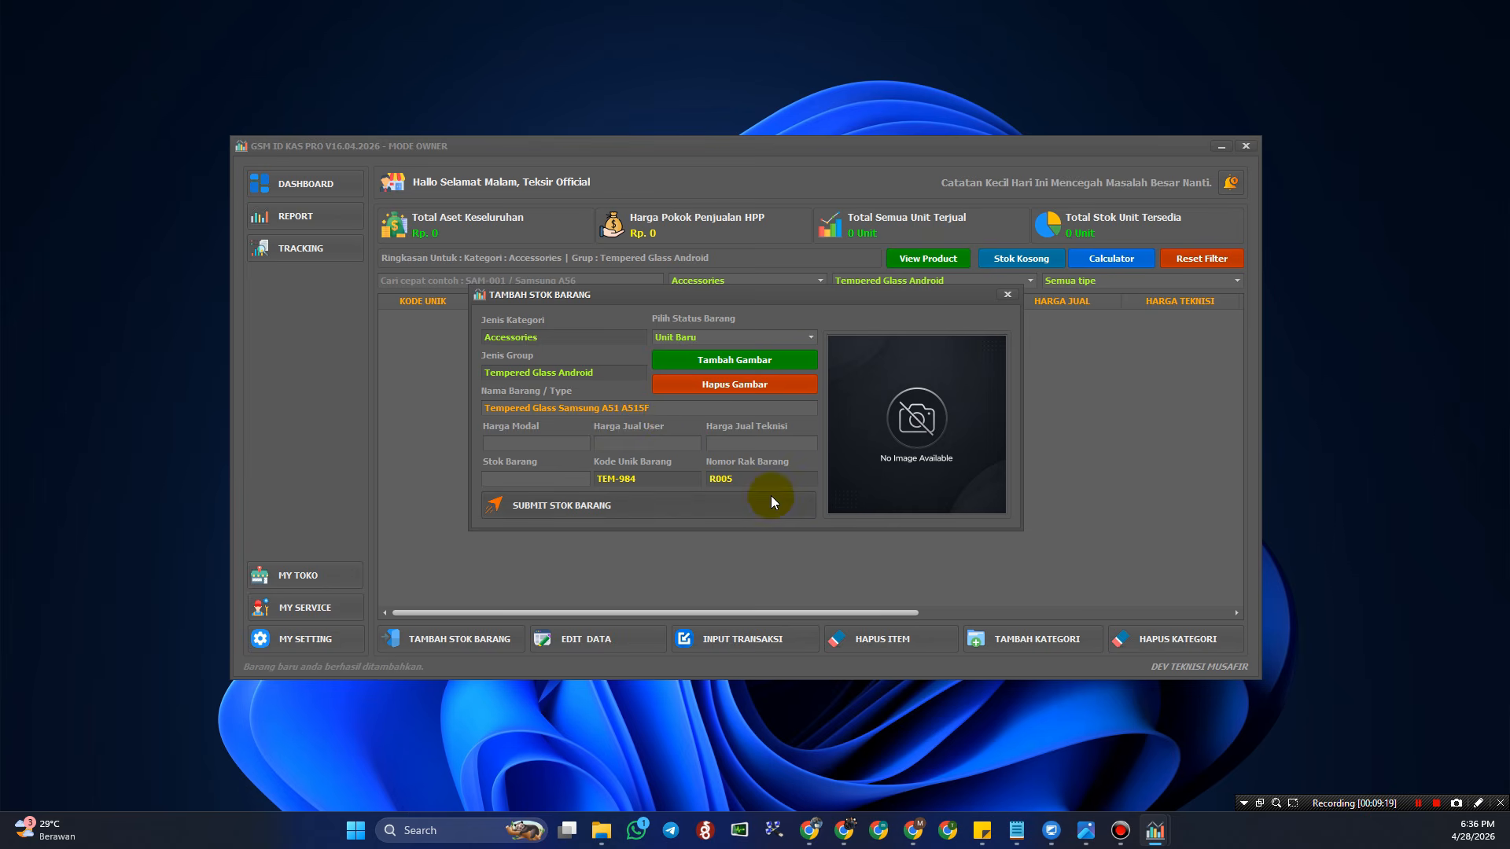
- Keep condition Unit Baru and attach the Anti Gores Samsung A51 image
click(810, 337)
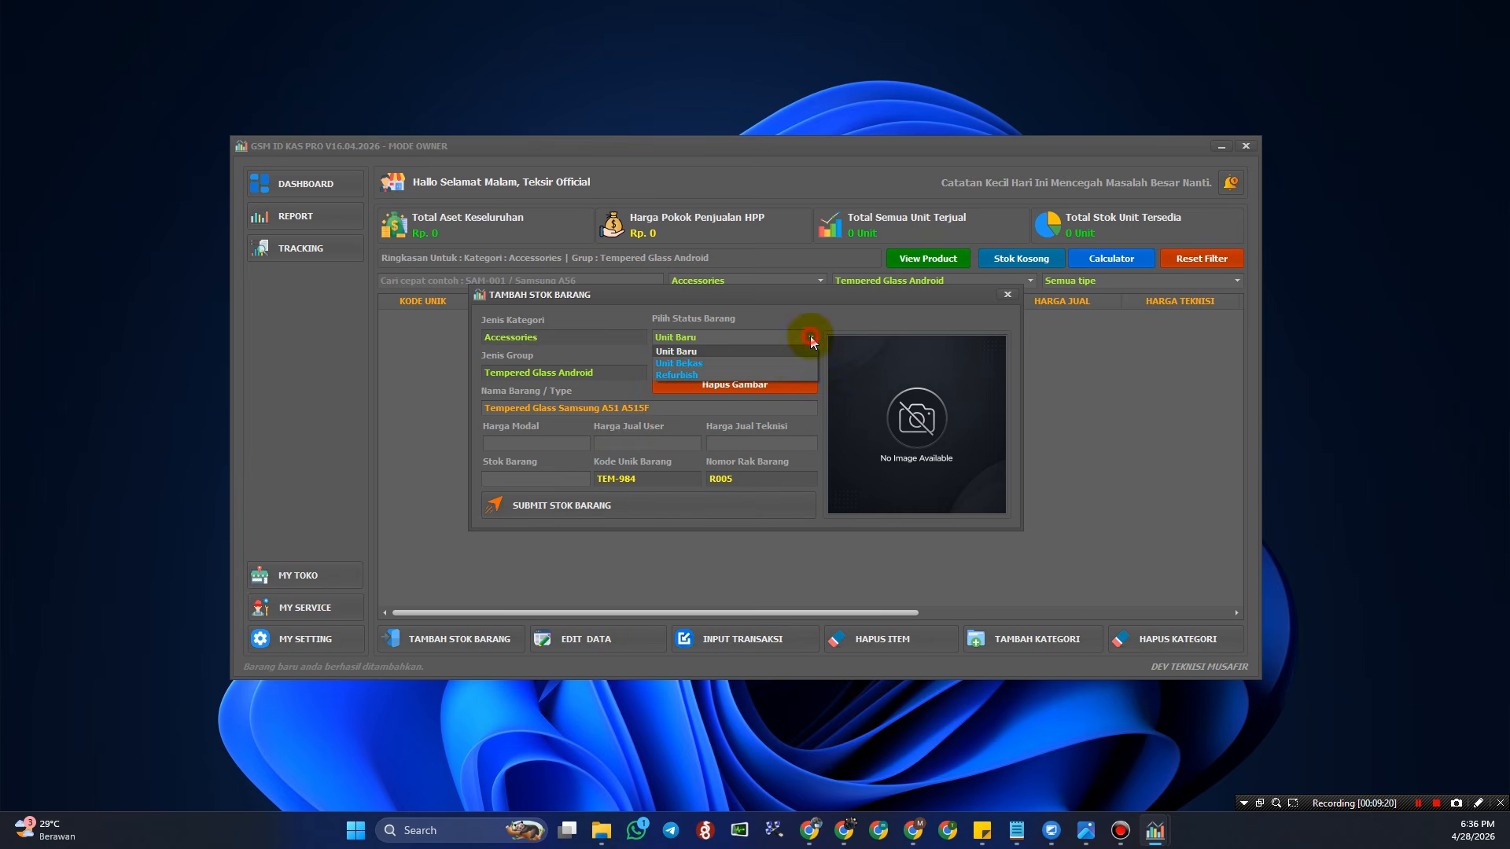
click(755, 353)
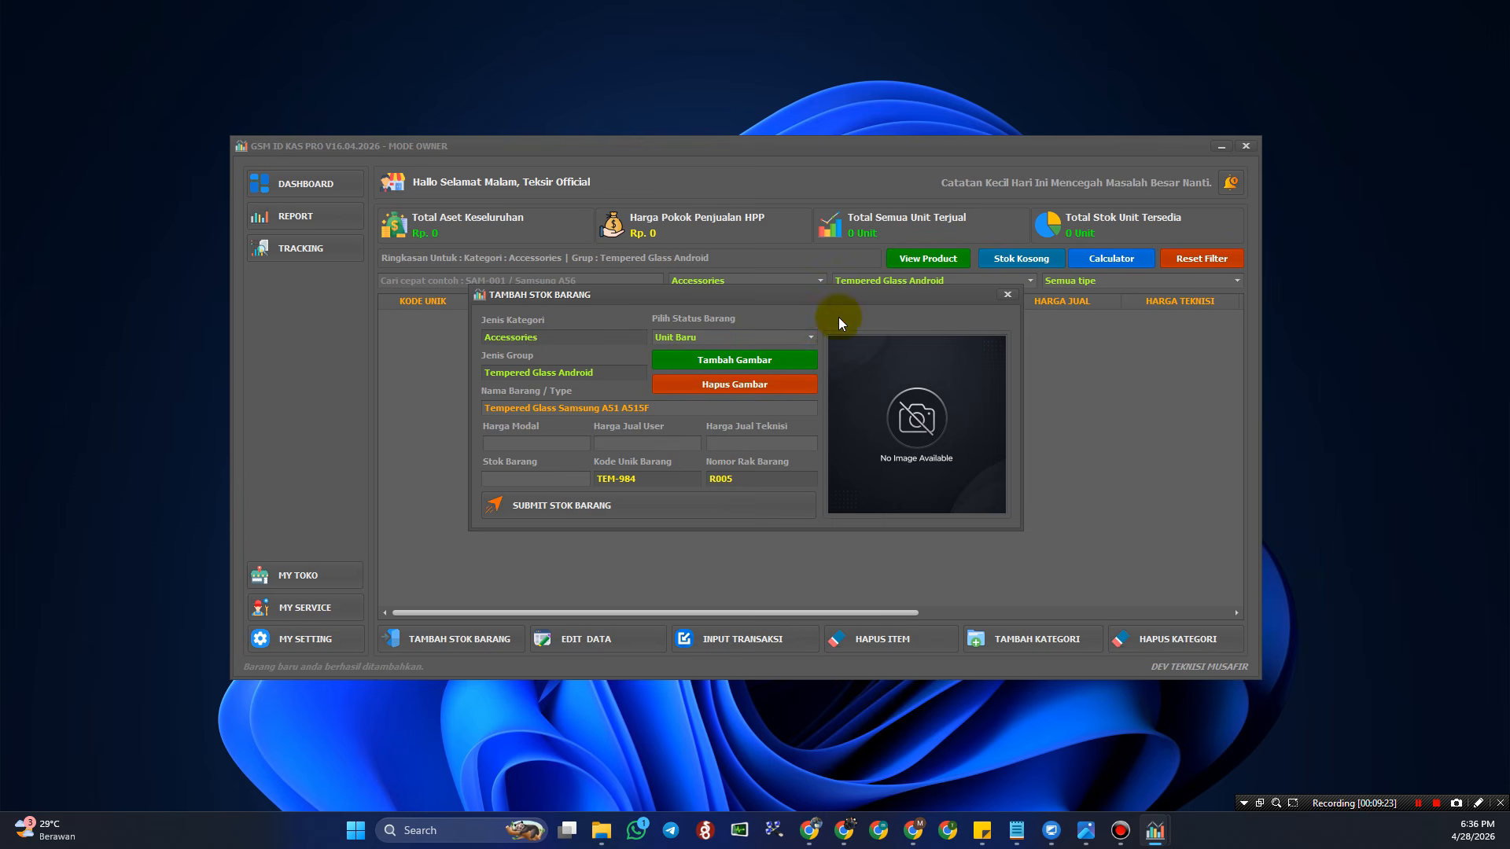
click(811, 338)
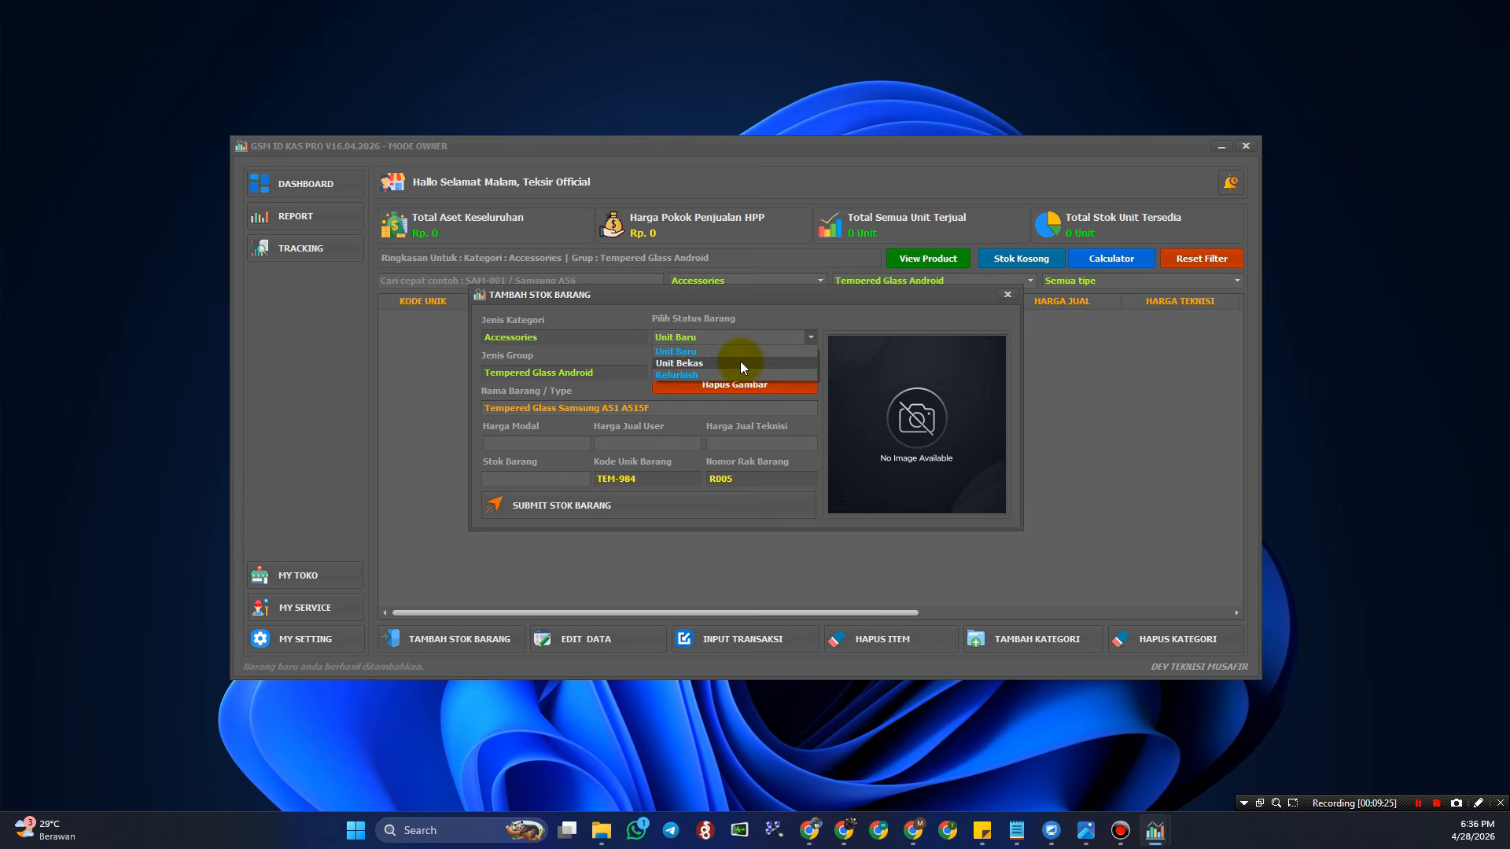
click(729, 341)
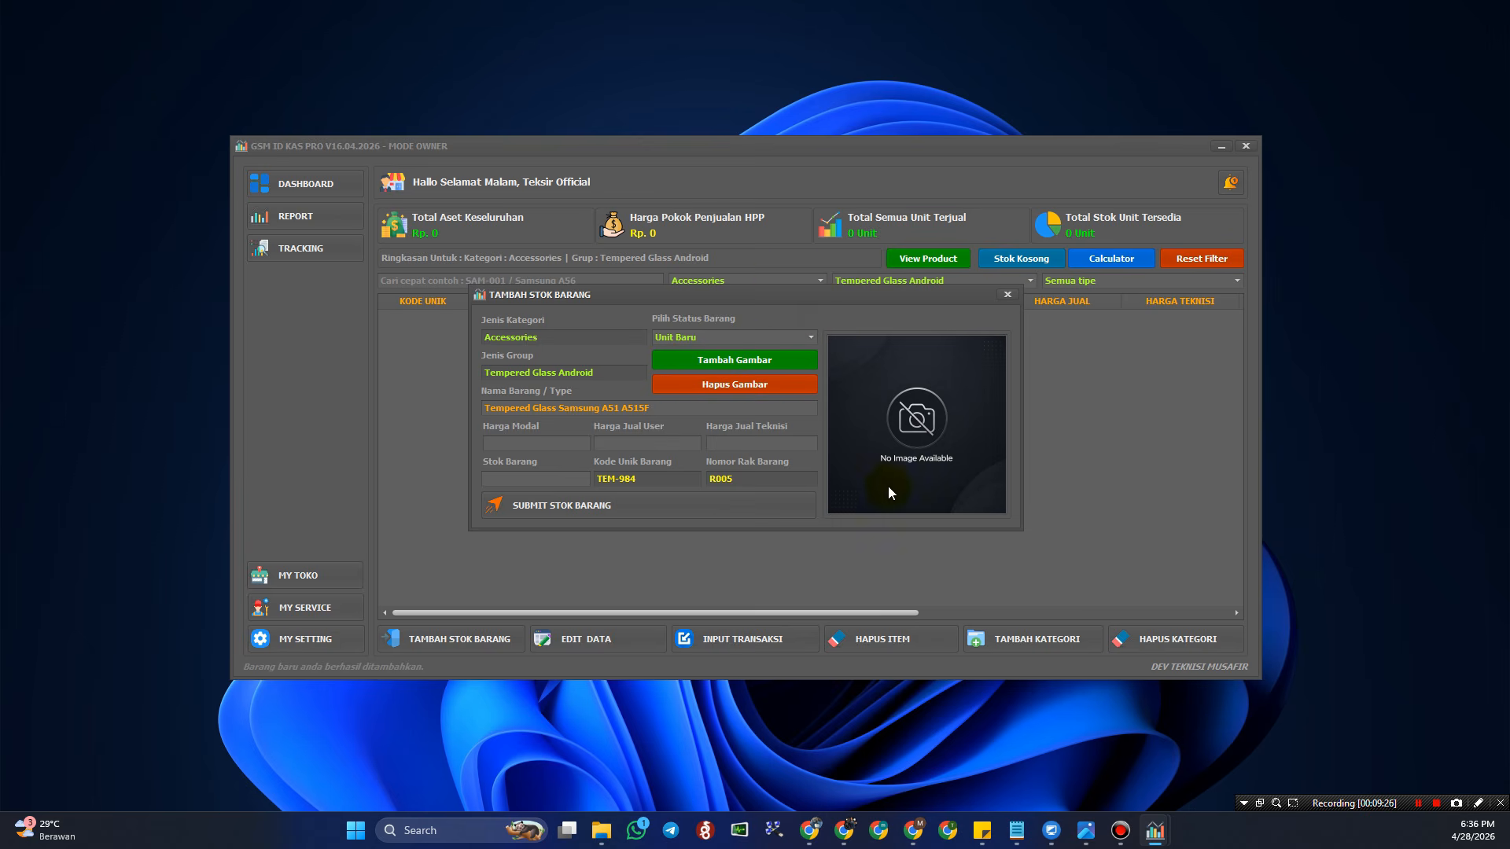
click(730, 361)
click(713, 487)
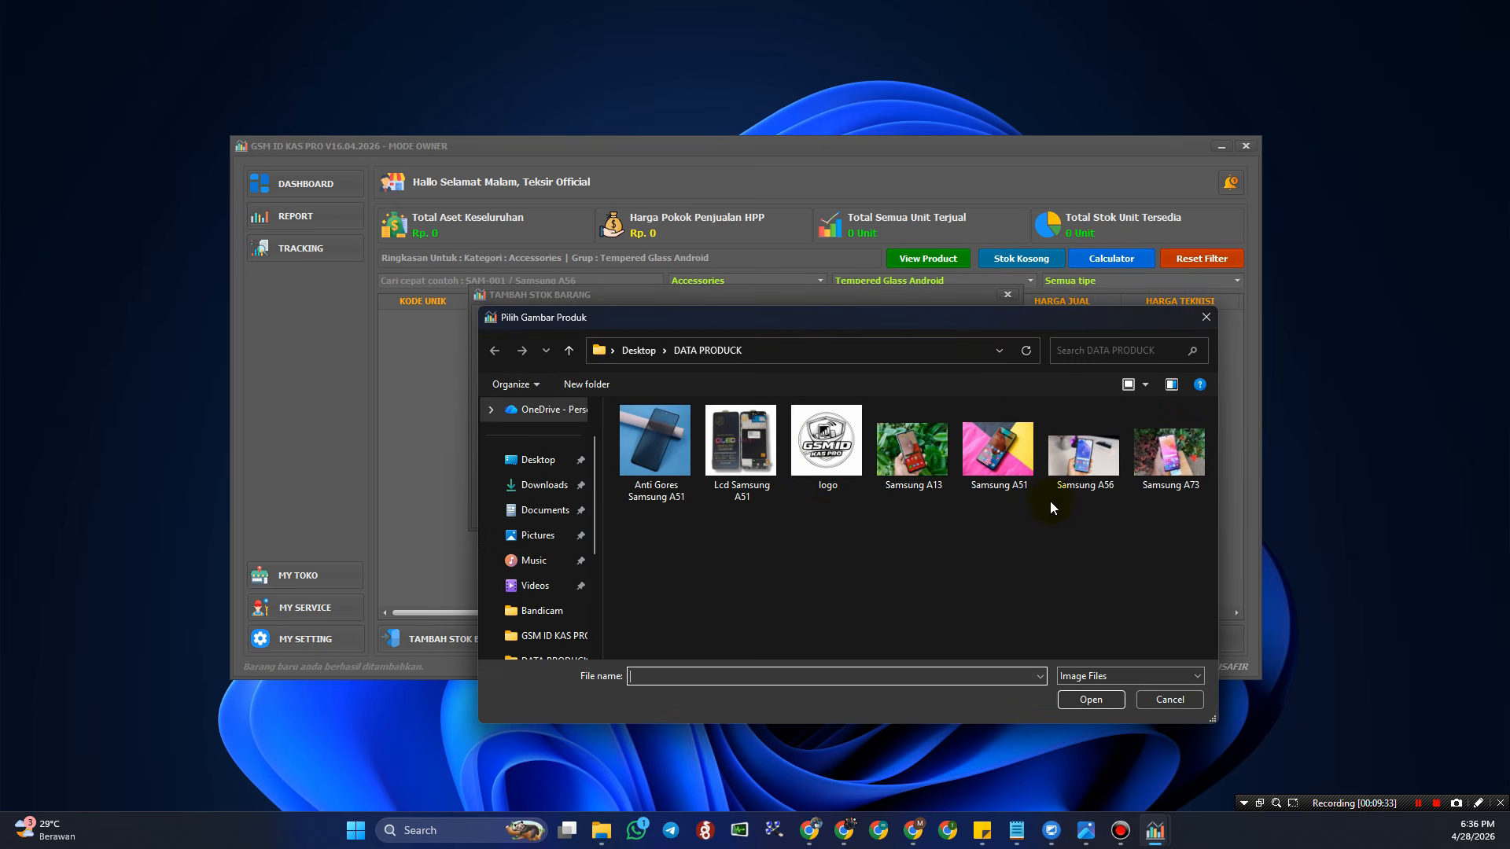
click(655, 441)
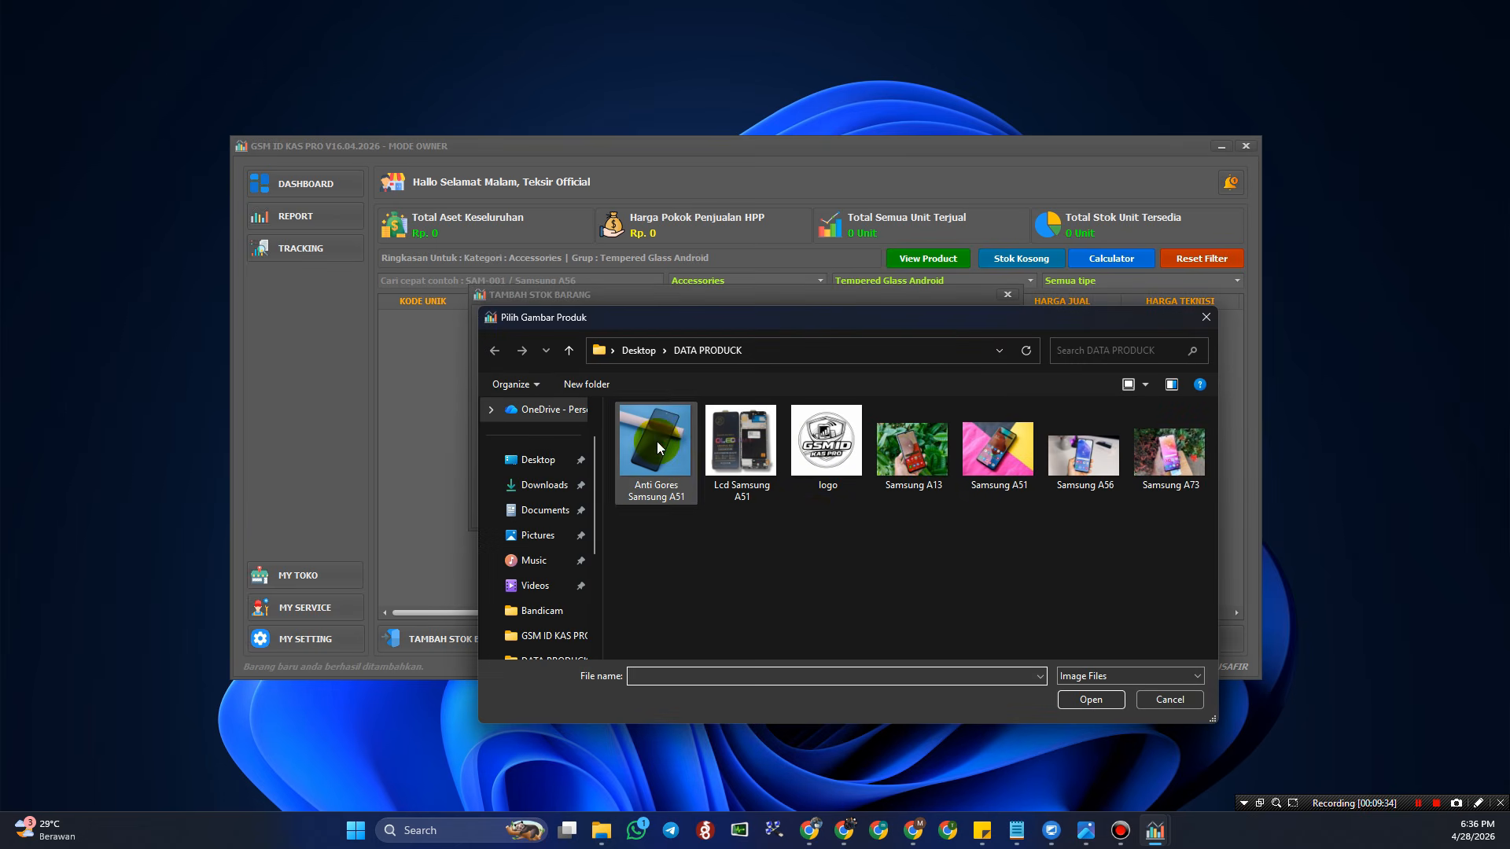
click(1089, 696)
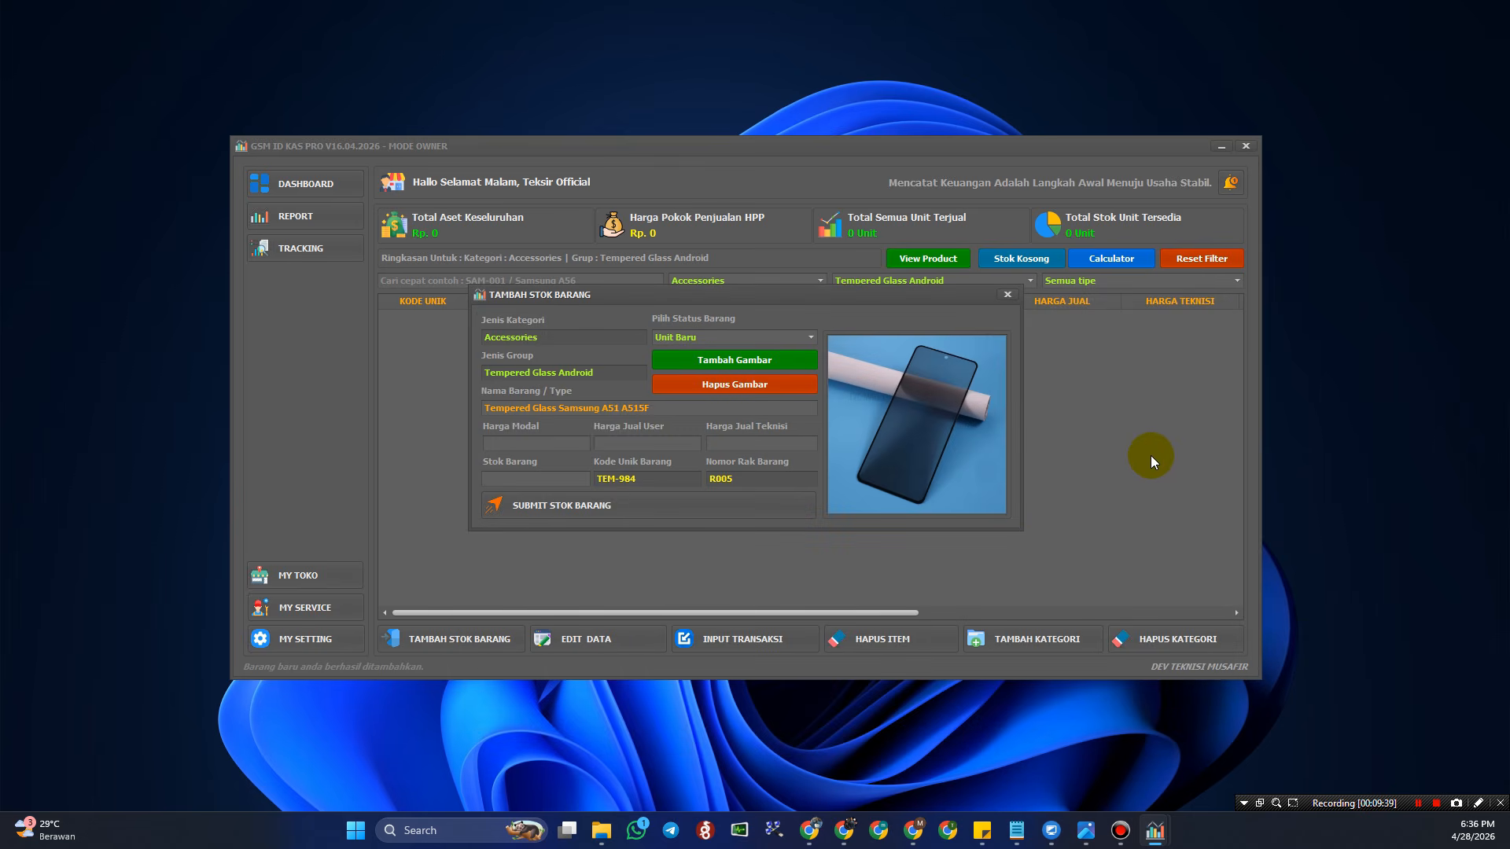
- Enter cost 5,000, prices 15,000 and 7,000, stock 50, and submit the item
click(508, 440)
text(5000)
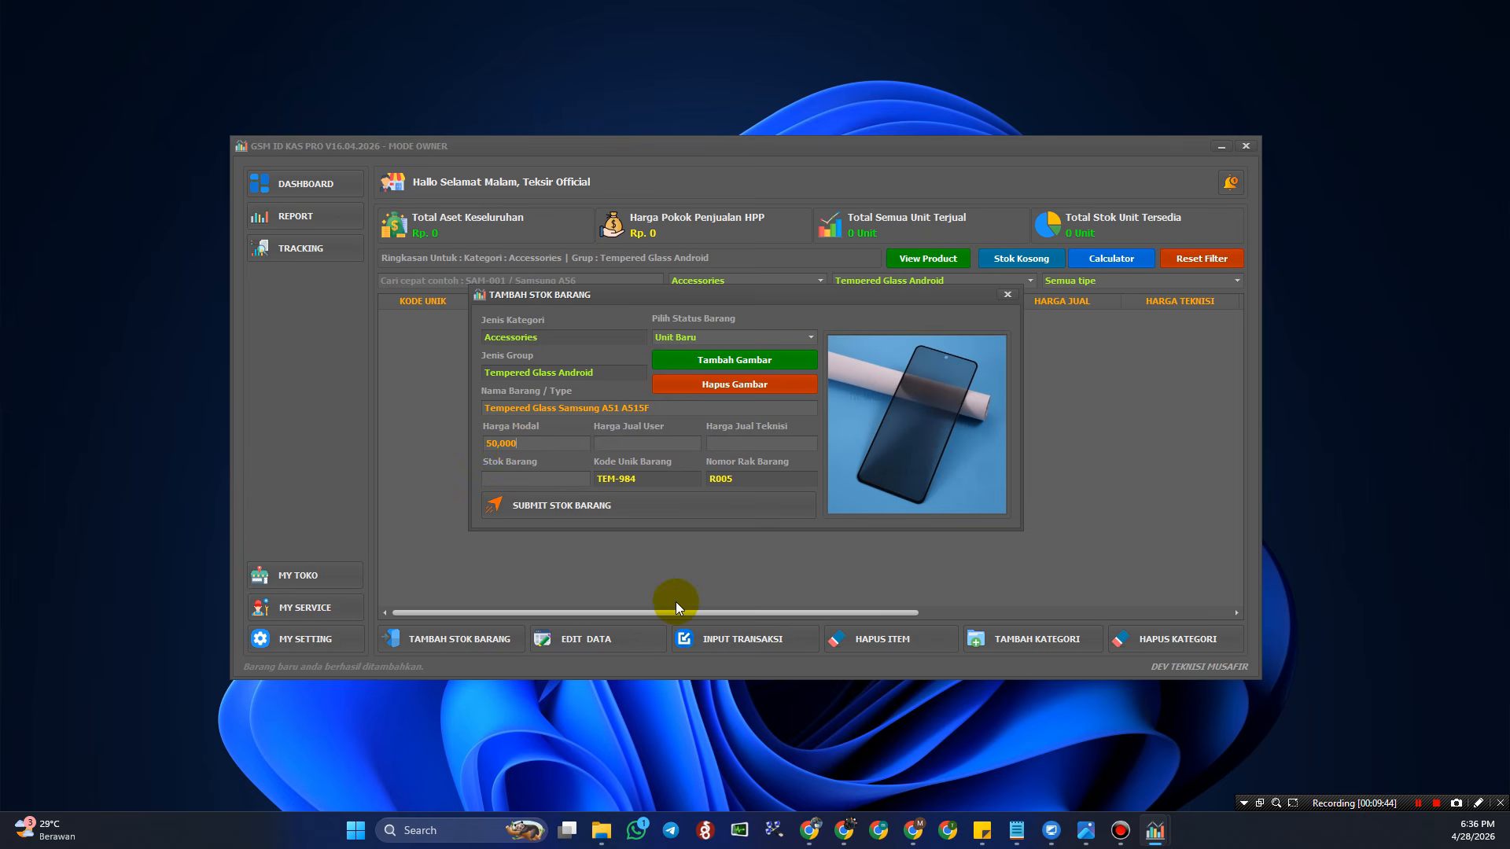
key(BackSpace)
text(15,)
text(00)
text(70)
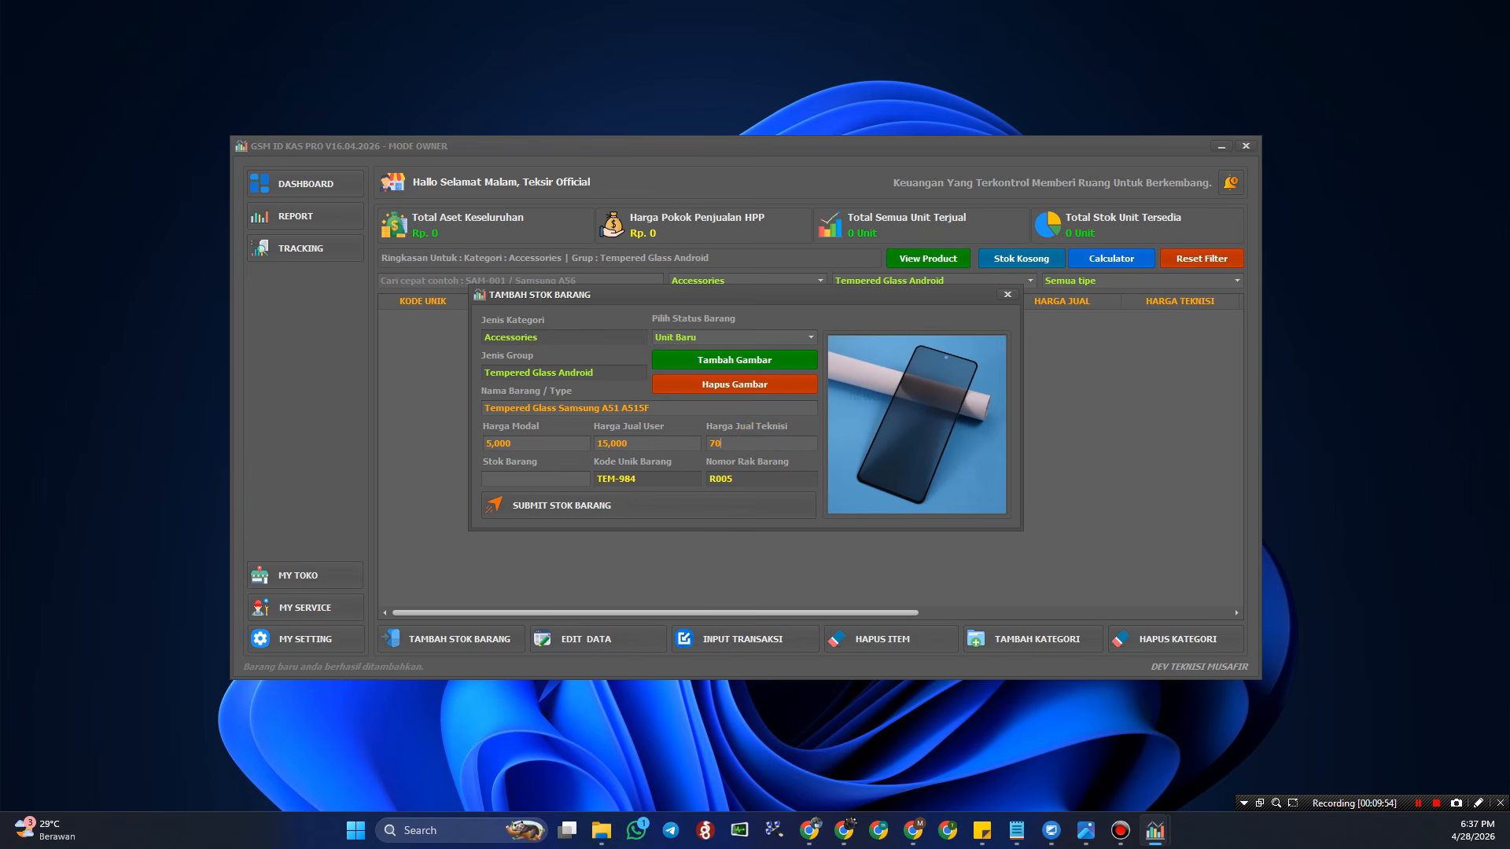
text(00)
click(532, 479)
text(50)
click(650, 504)
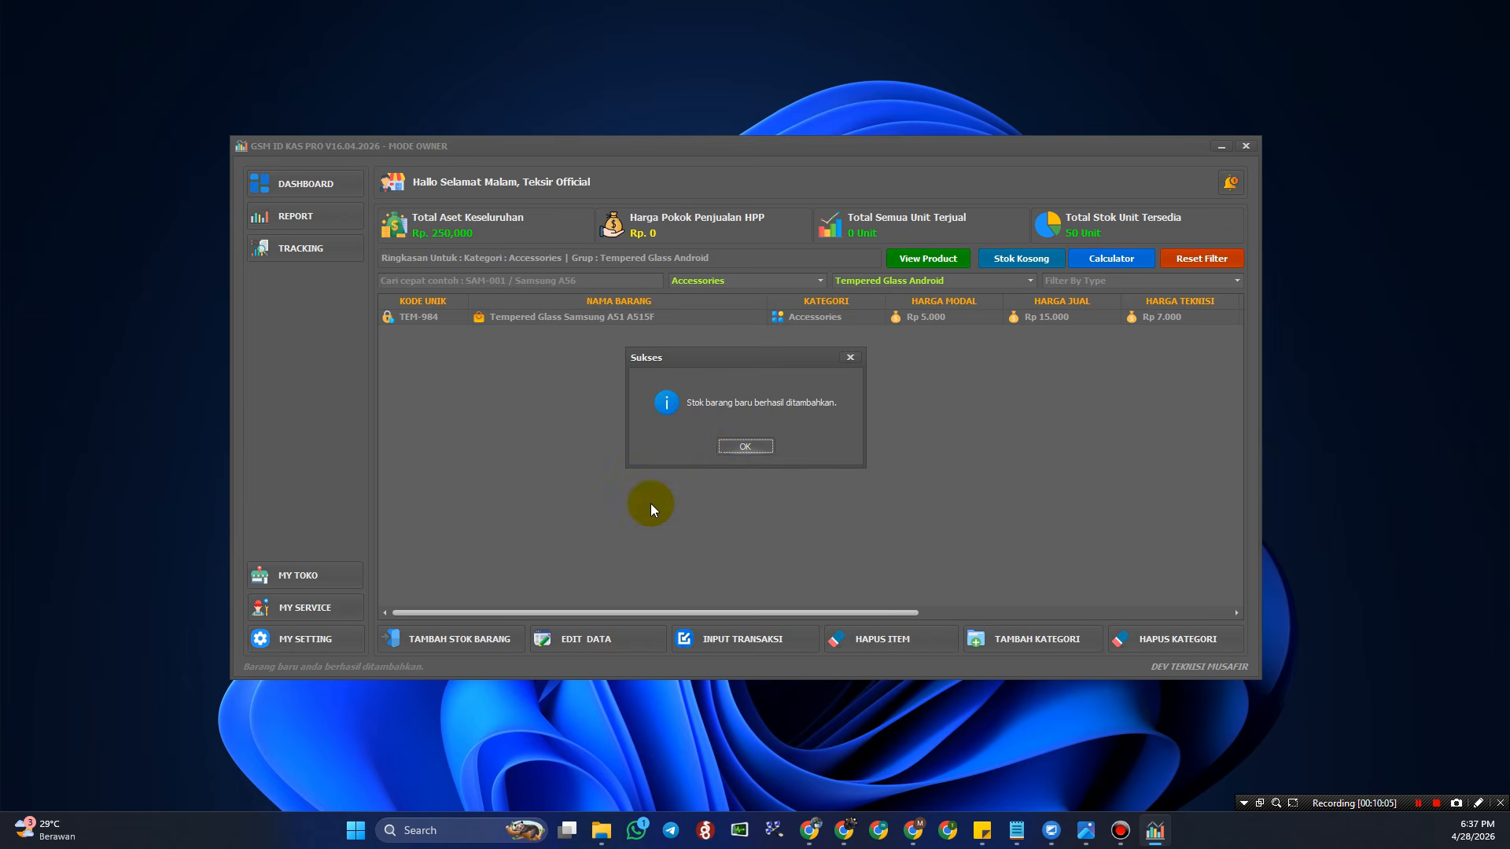
click(722, 451)
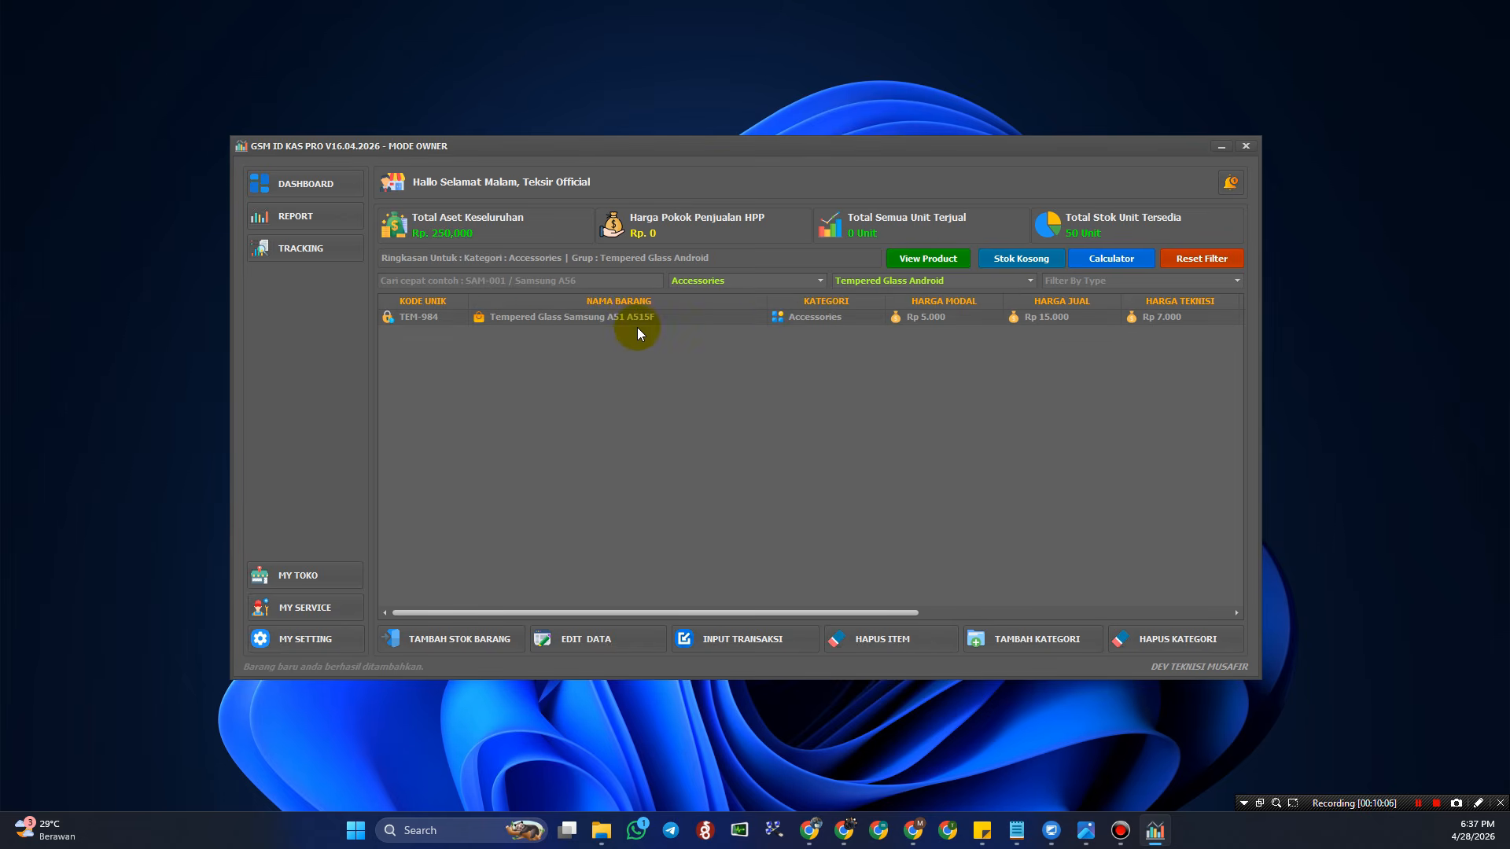
click(1191, 260)
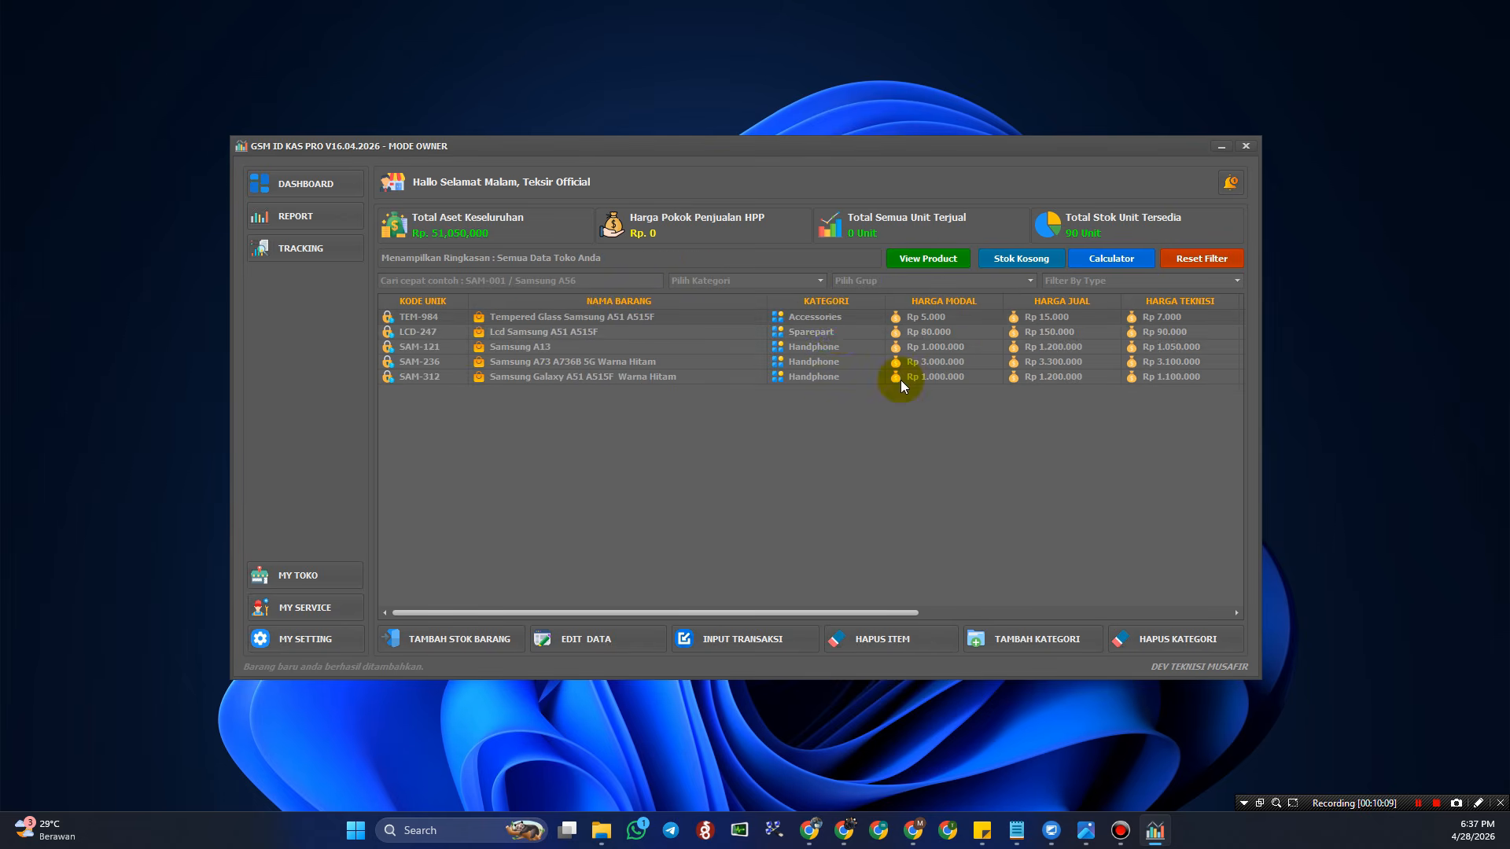
click(832, 319)
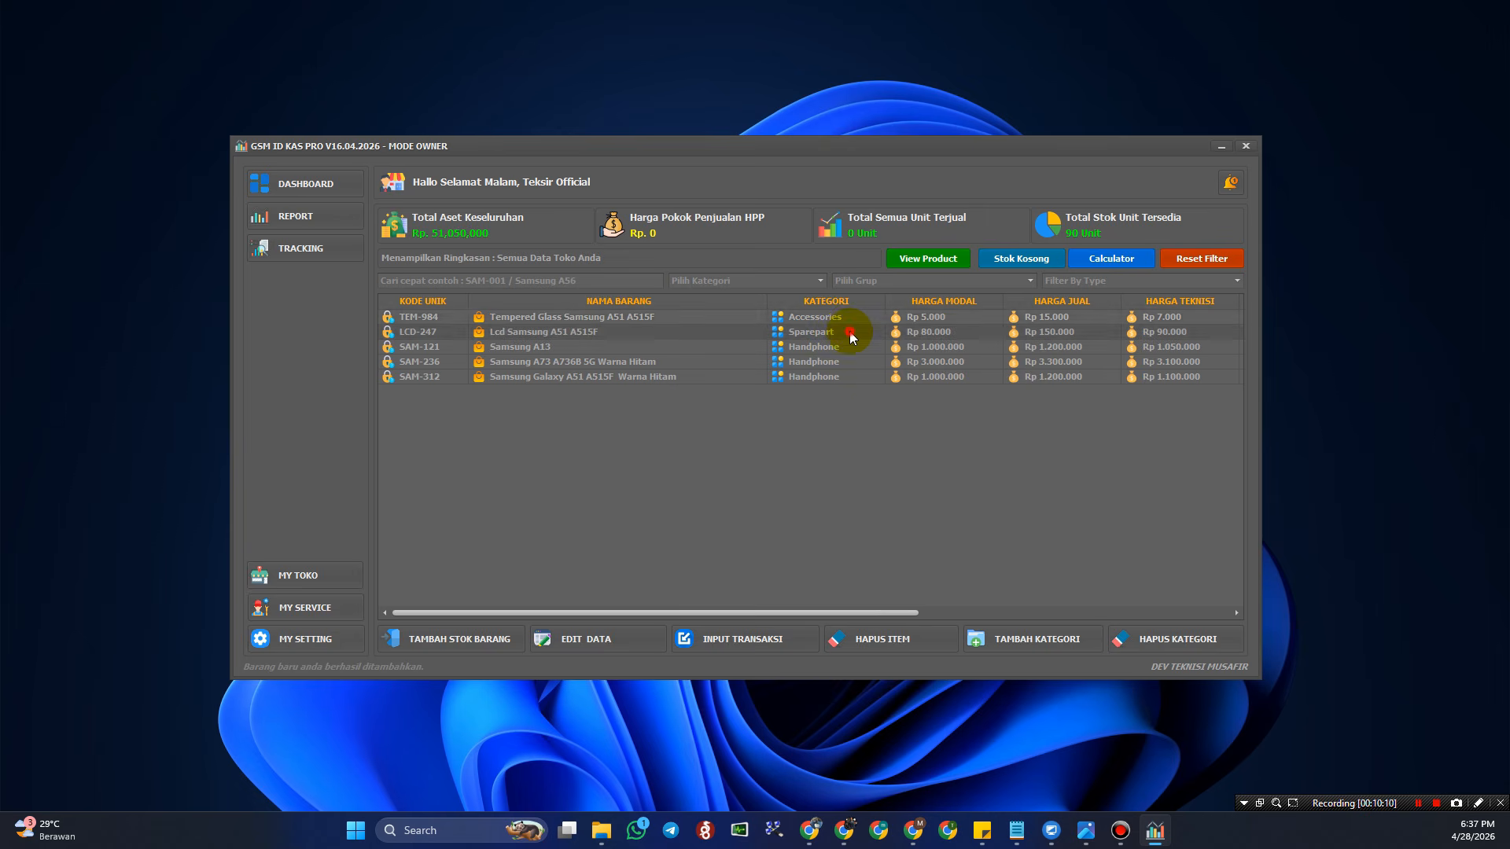
click(839, 322)
click(948, 263)
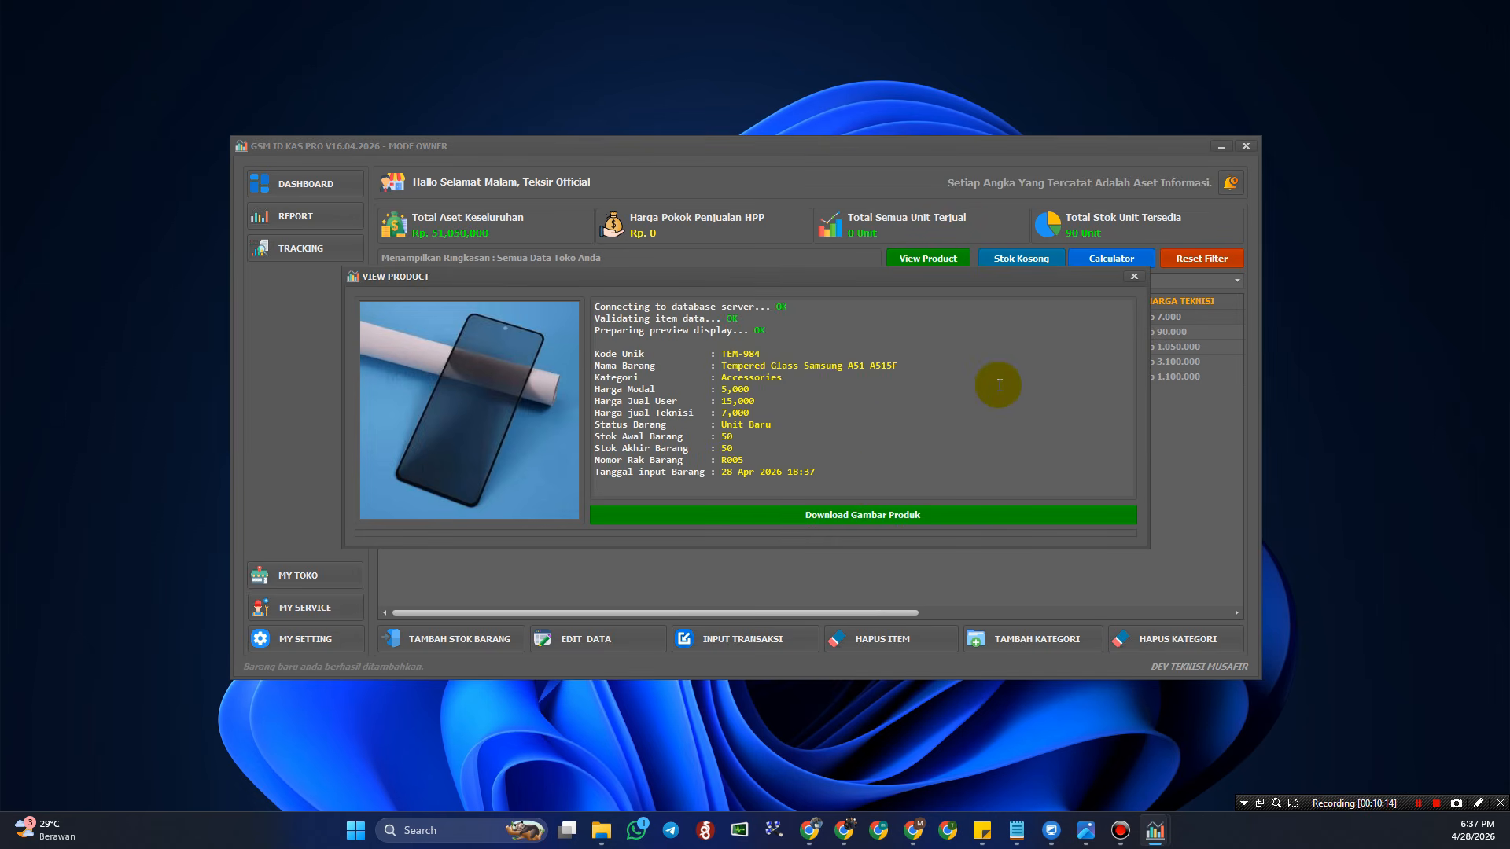
click(1134, 276)
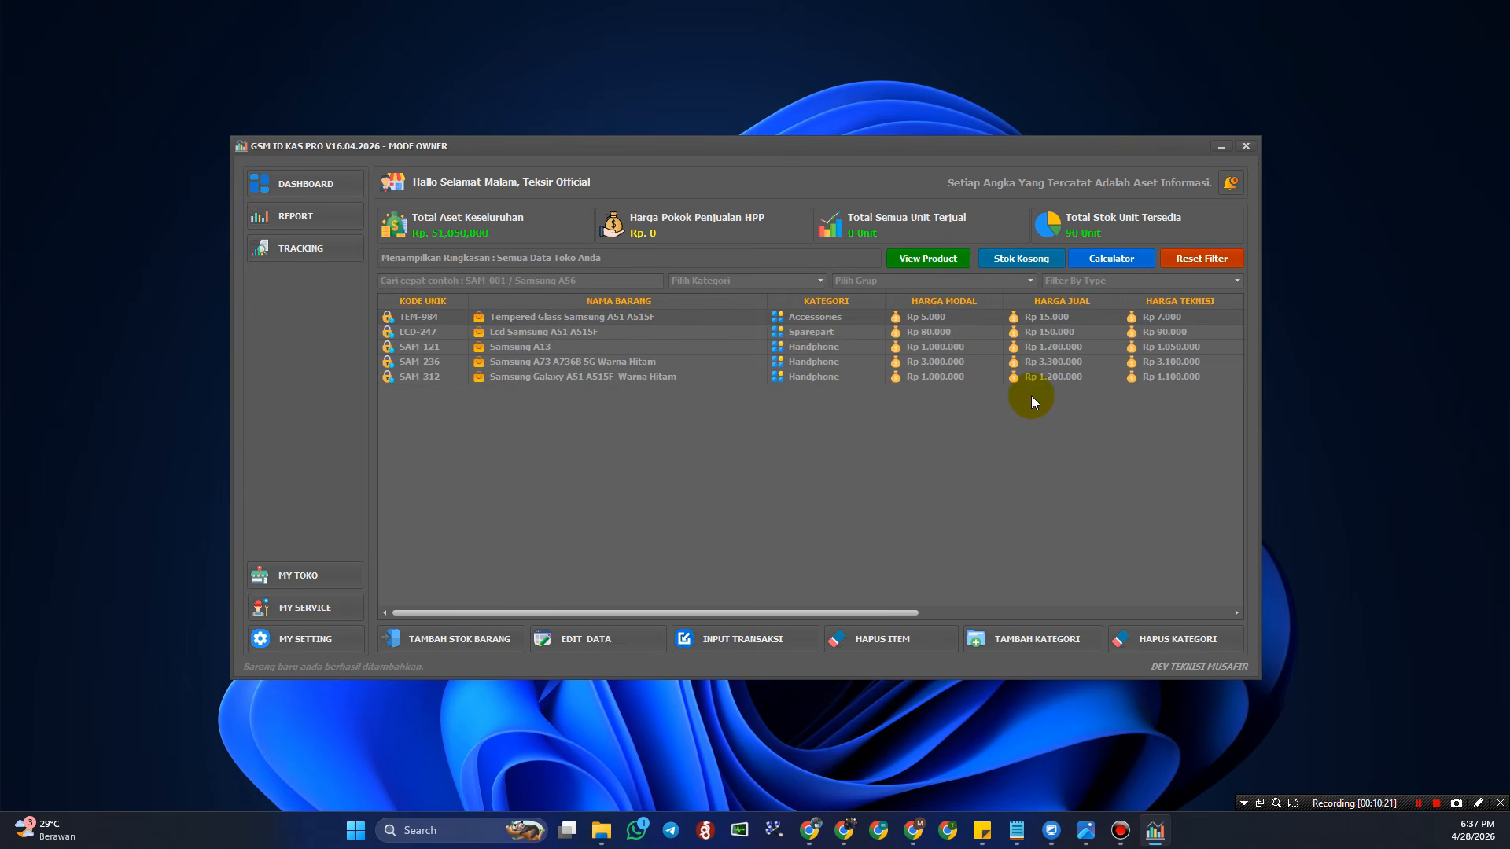
click(838, 318)
click(851, 333)
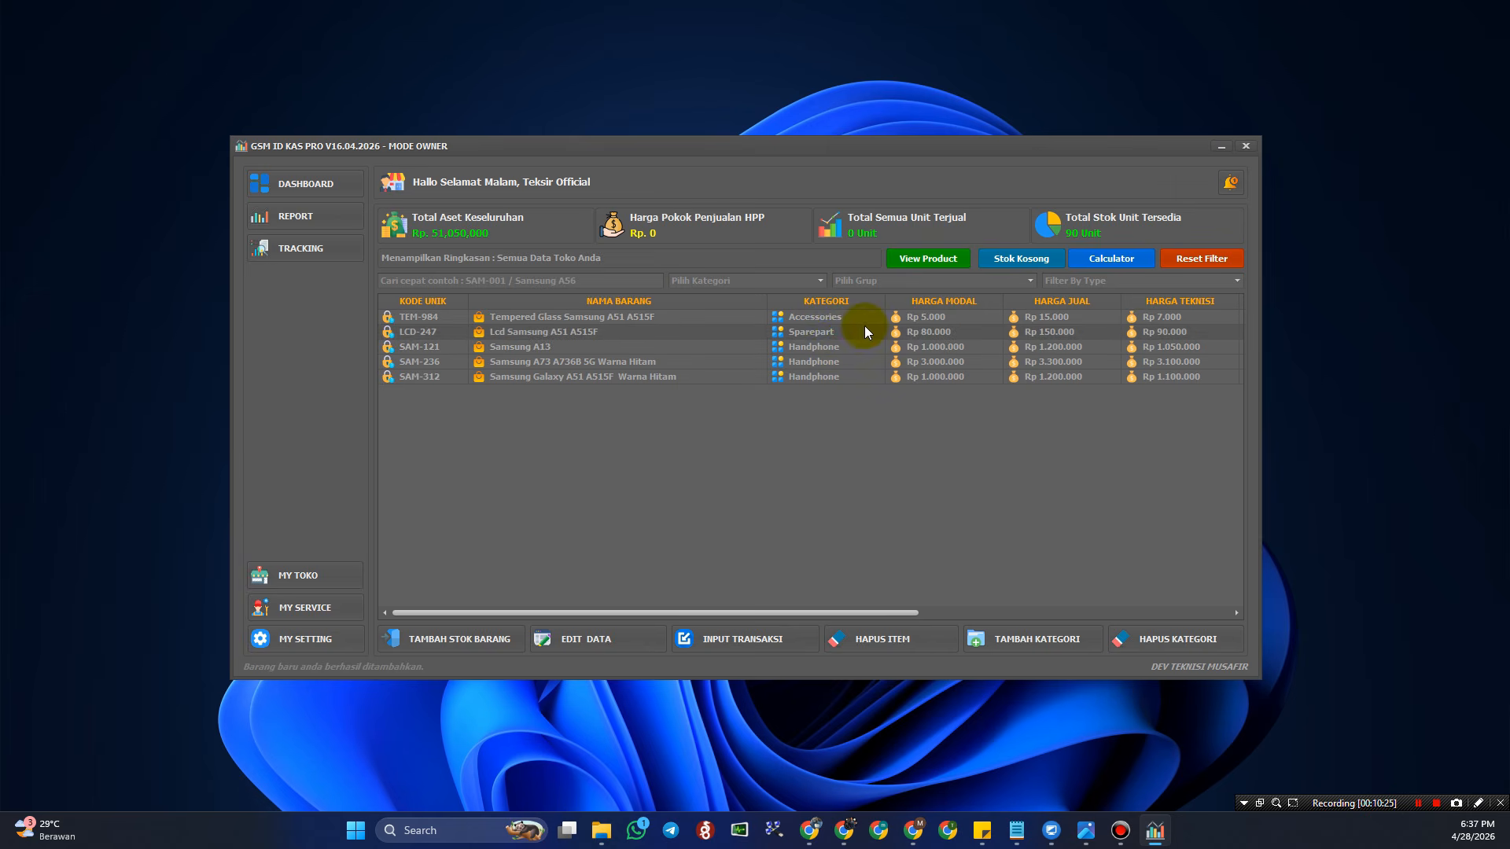
- Review LCD-247's price and stock fields in its edit form and close it unchanged
click(574, 637)
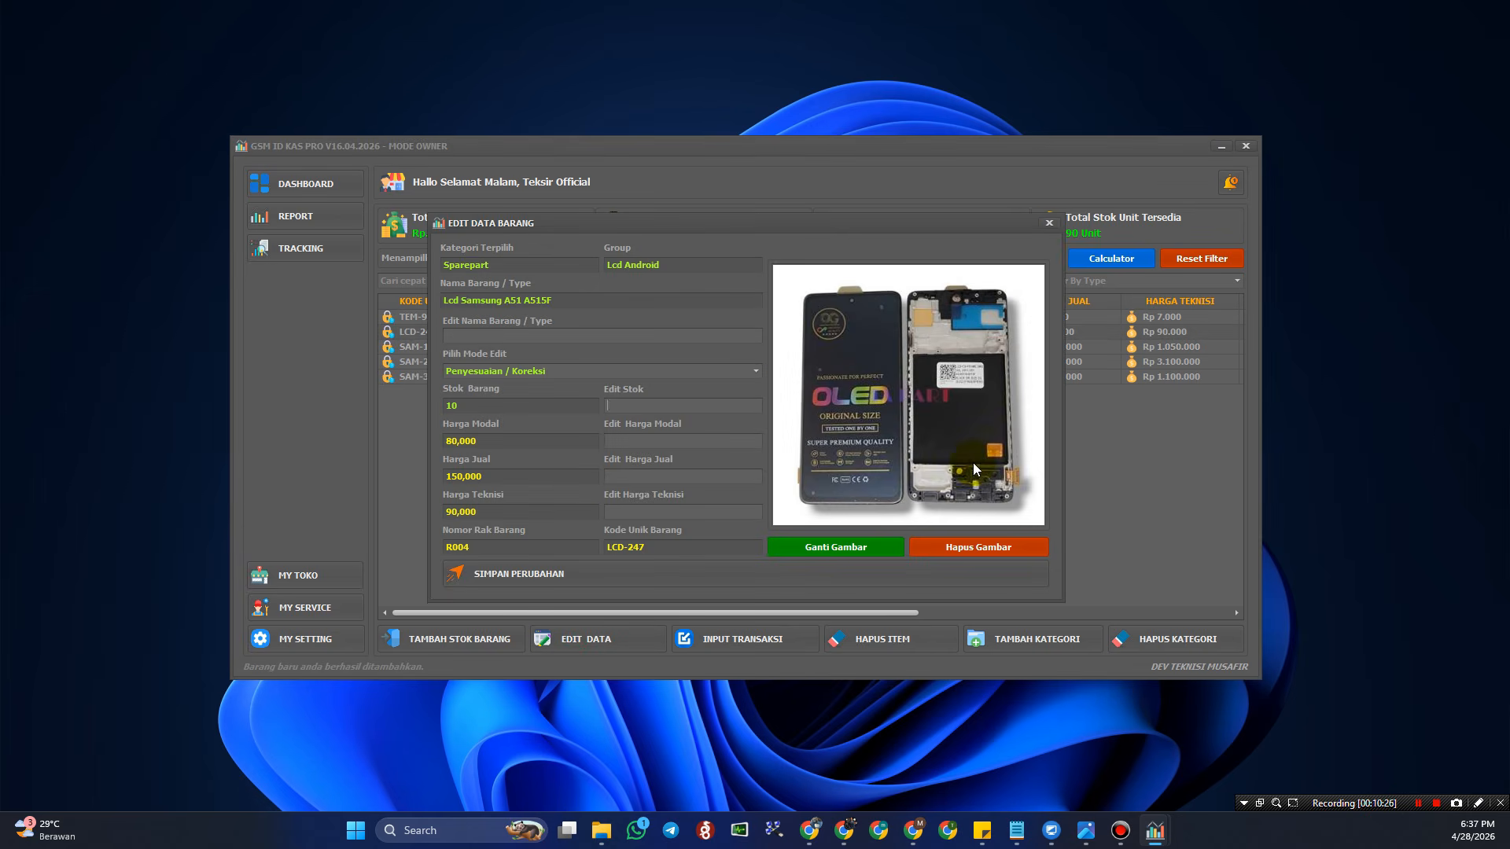
click(640, 476)
click(641, 405)
click(1050, 223)
click(767, 347)
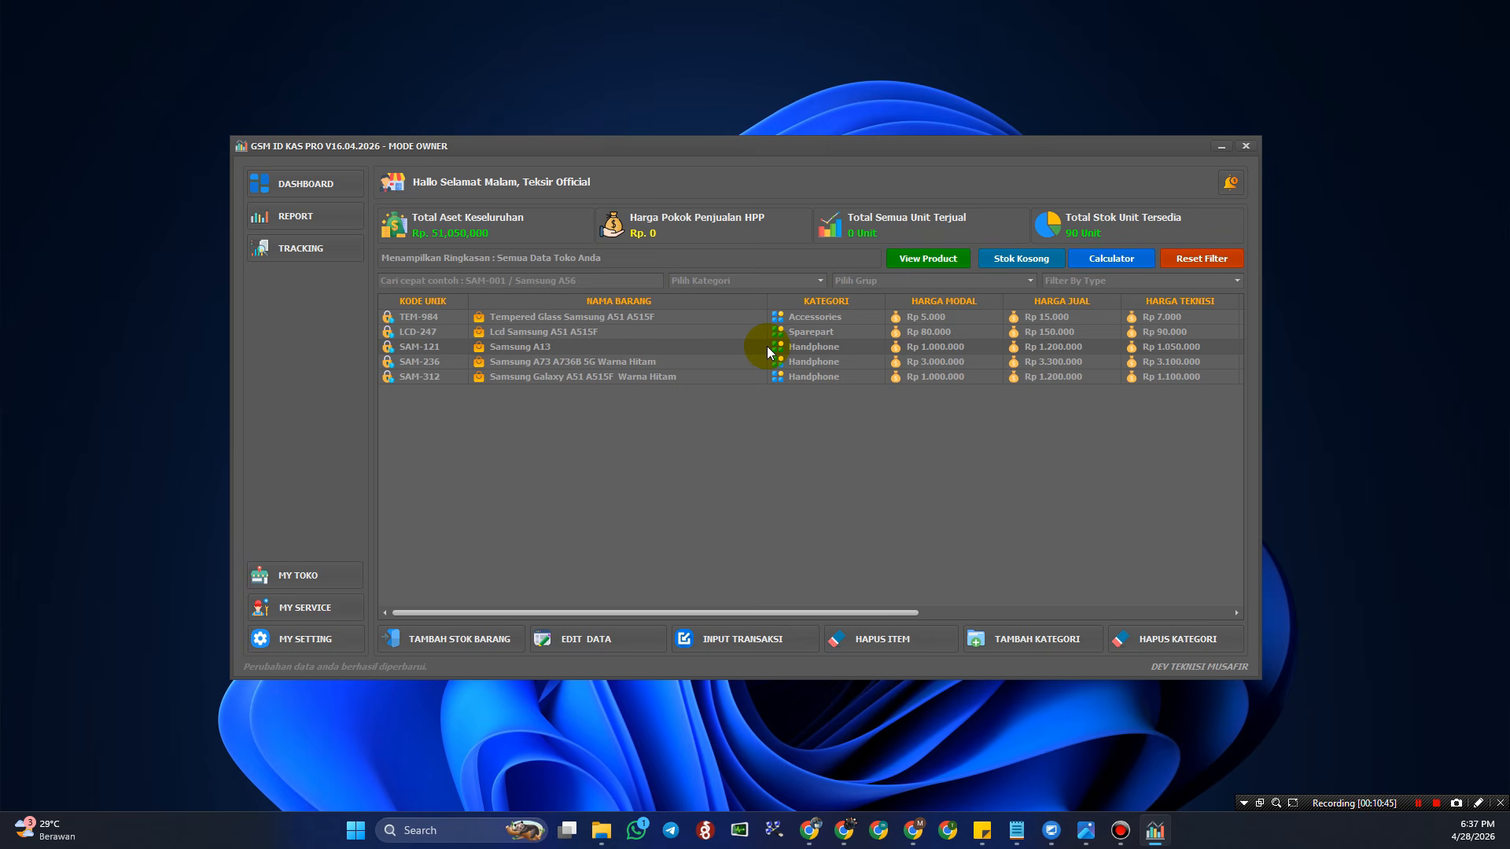
- Download the Samsung A13 product image, saved as SAM-121_v1 in its folder
click(951, 259)
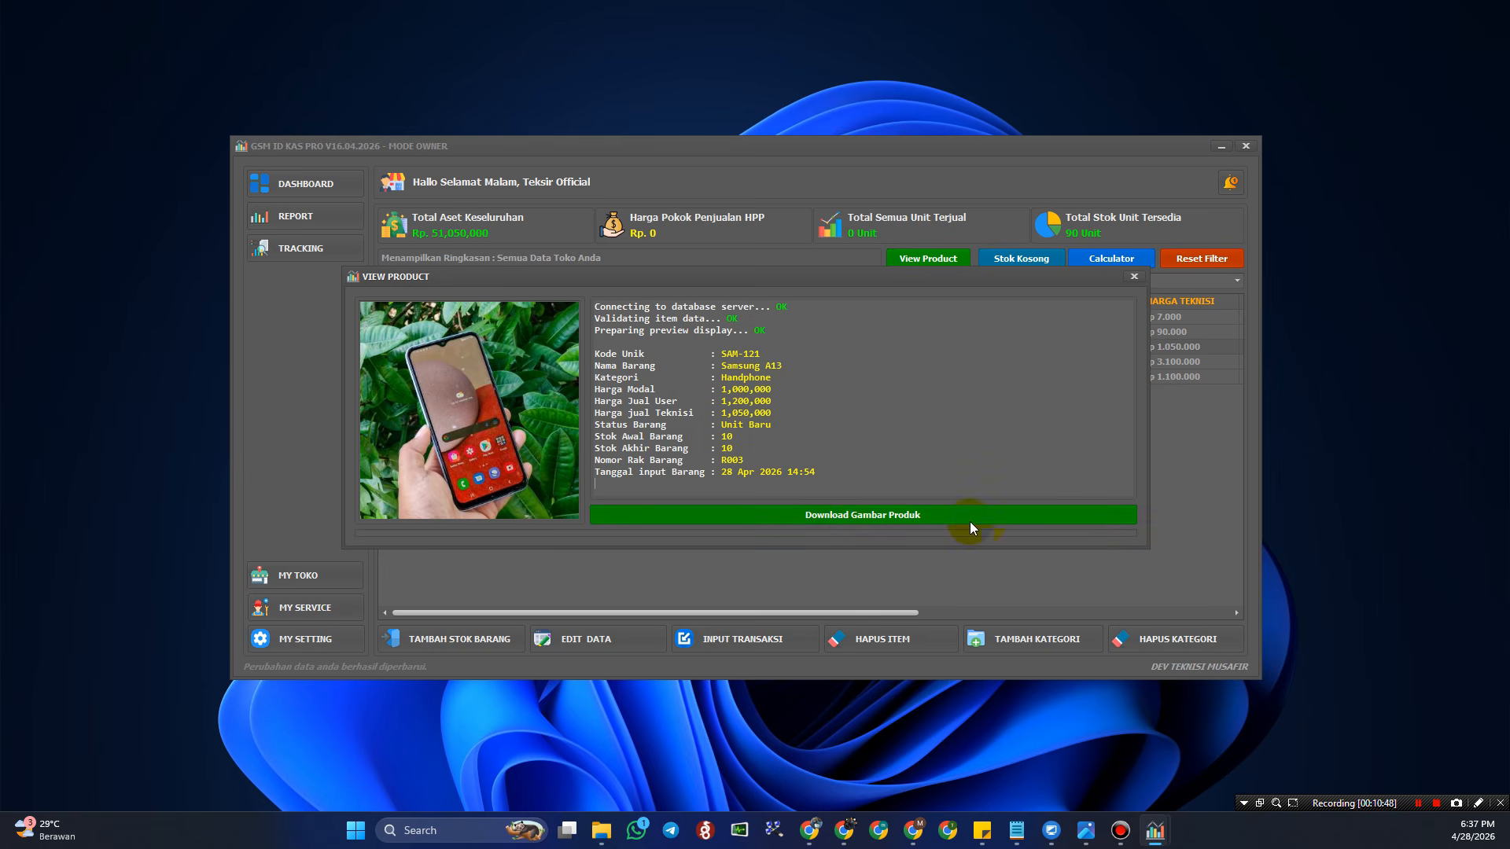
click(926, 510)
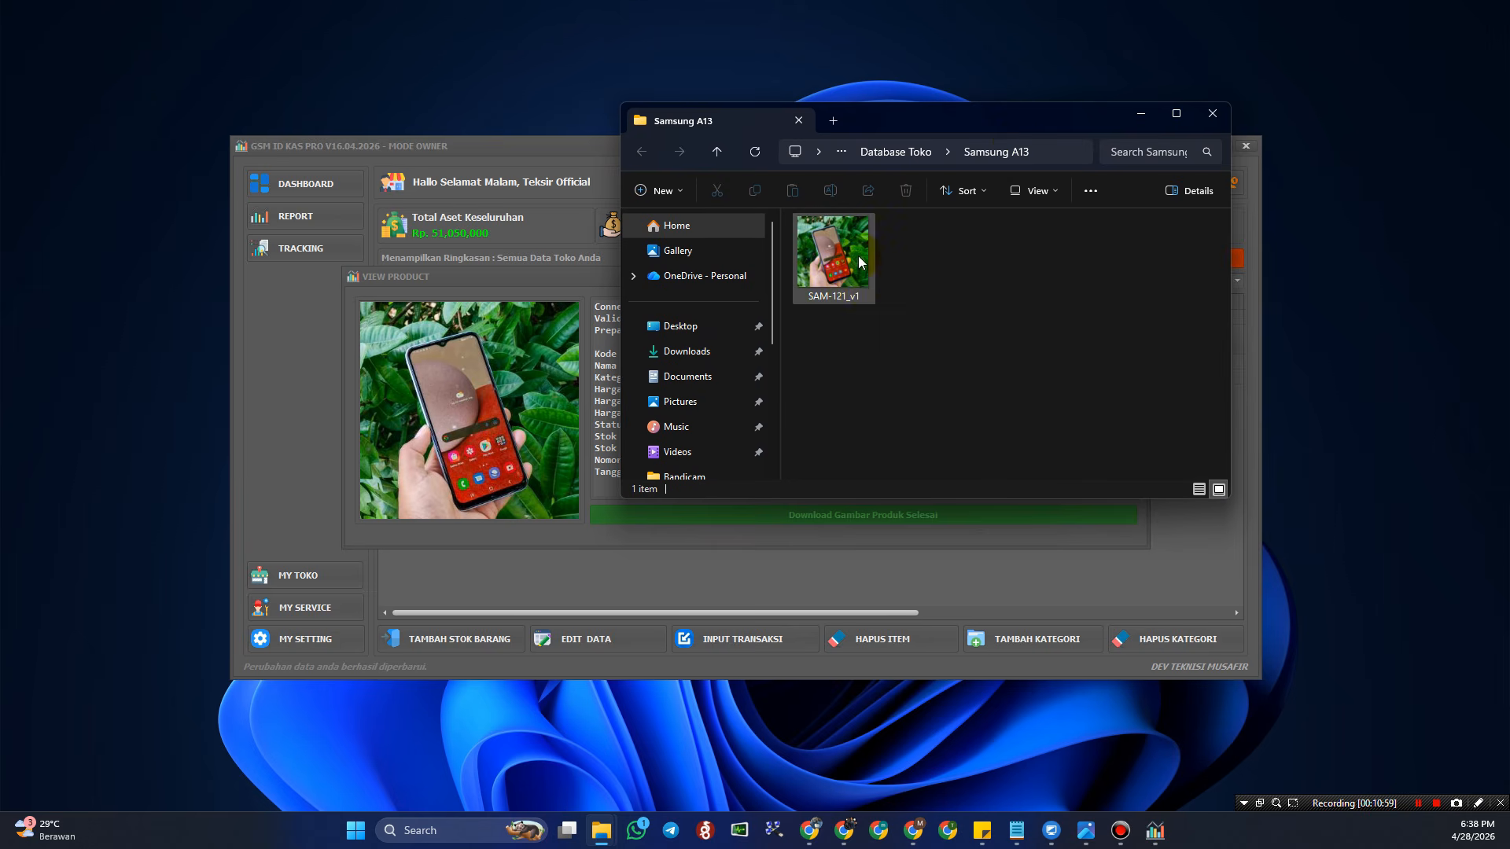
drag(987, 118, 1509, 90)
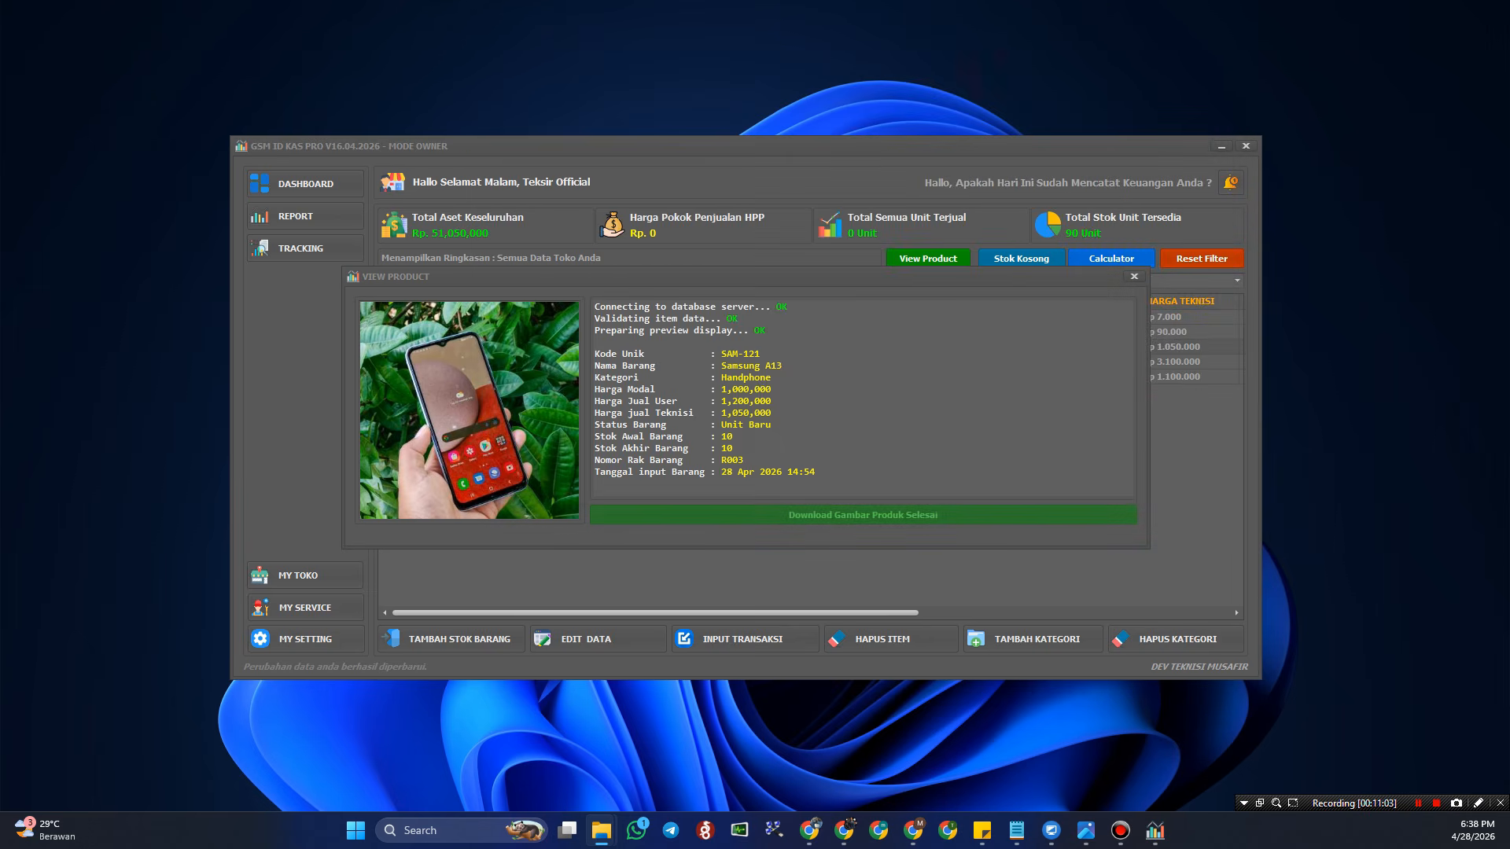
- Close the product preview and select the SAM-236 Samsung A73 row
click(1134, 276)
click(861, 360)
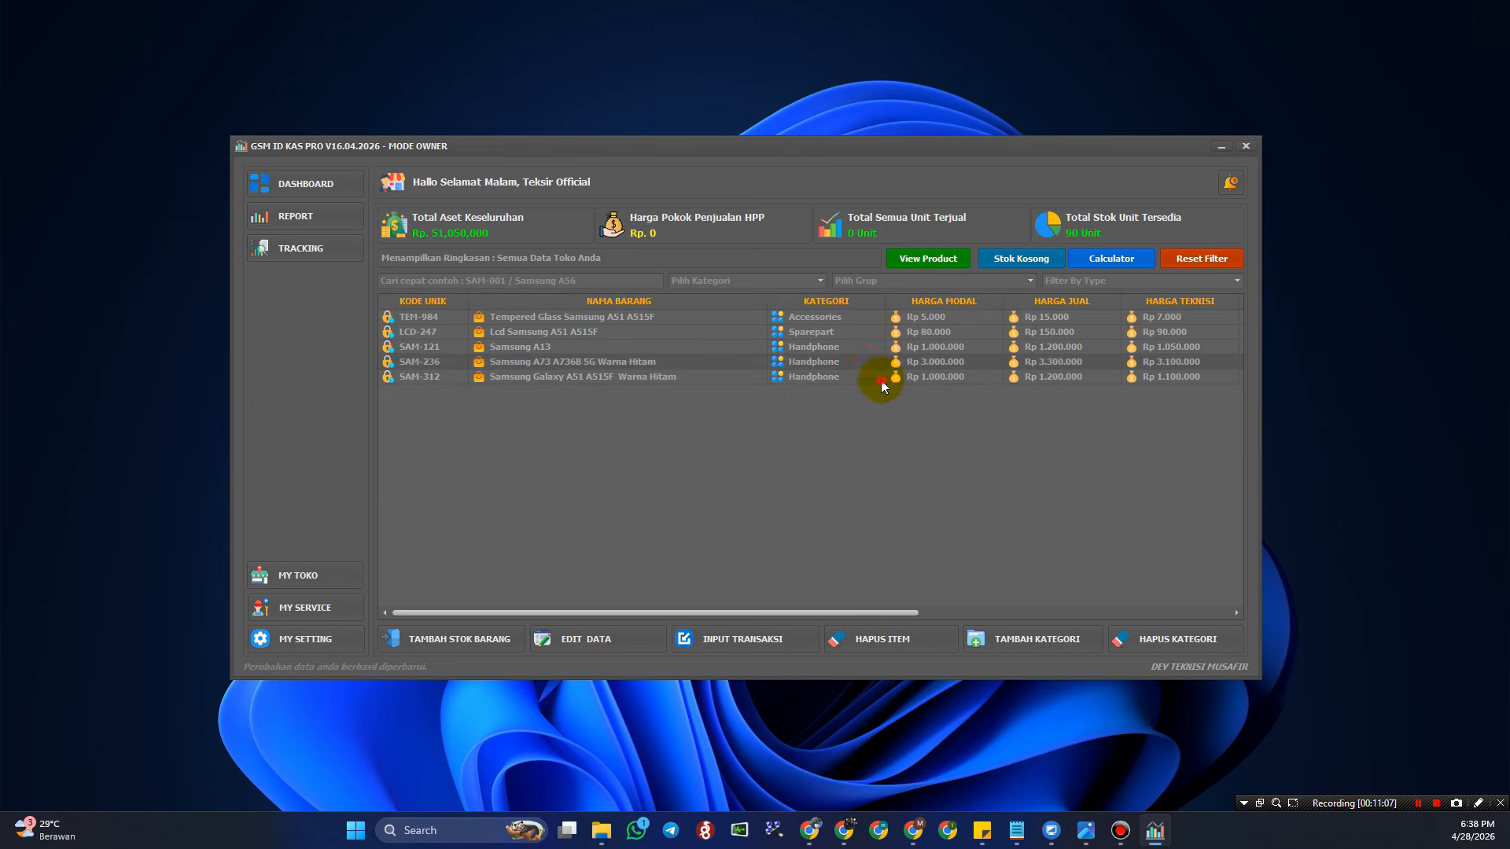
drag(863, 615, 806, 603)
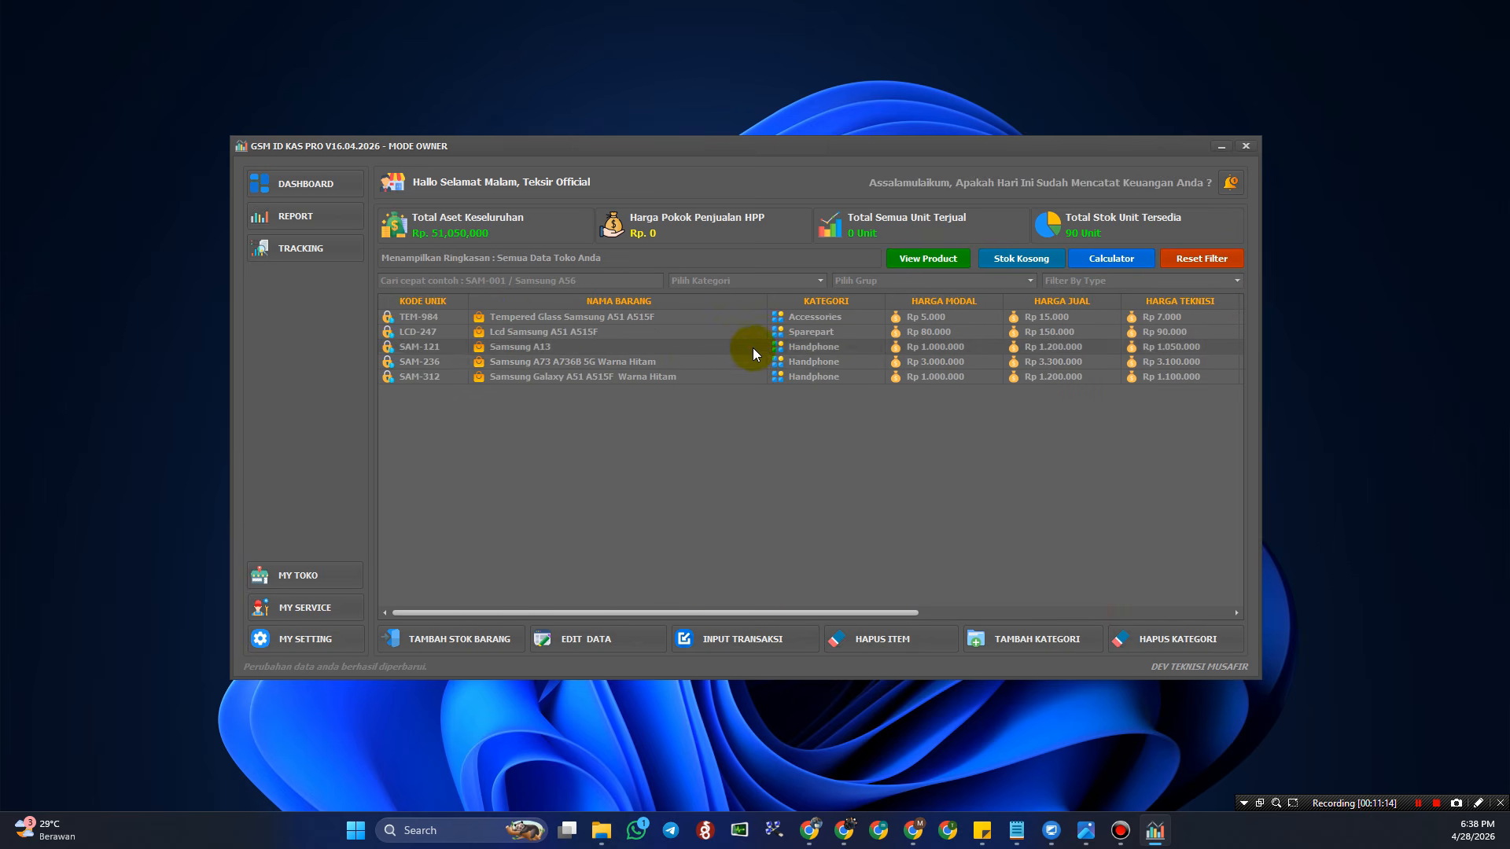
click(779, 316)
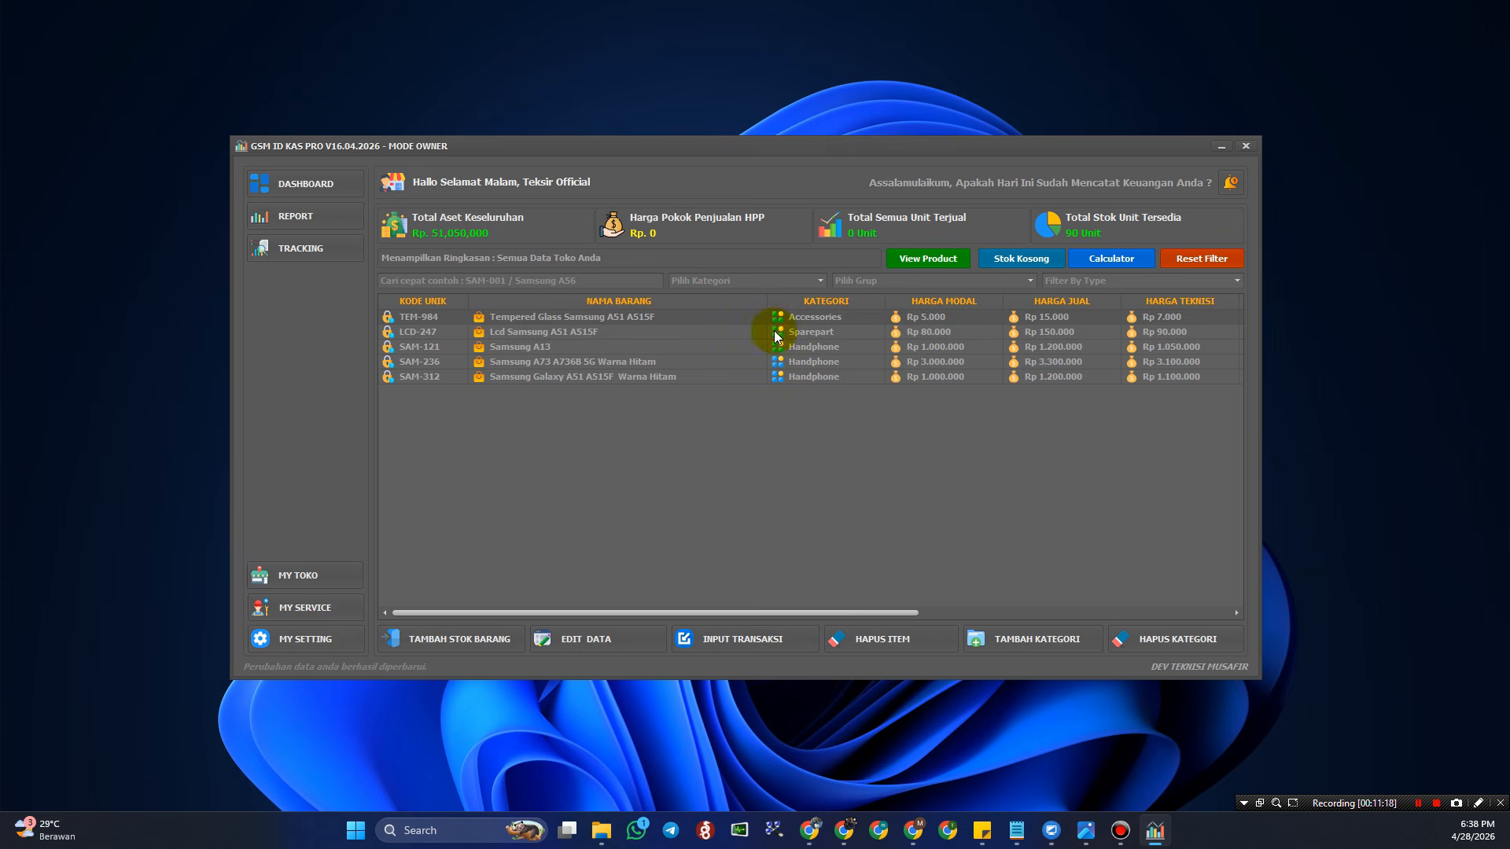
click(811, 347)
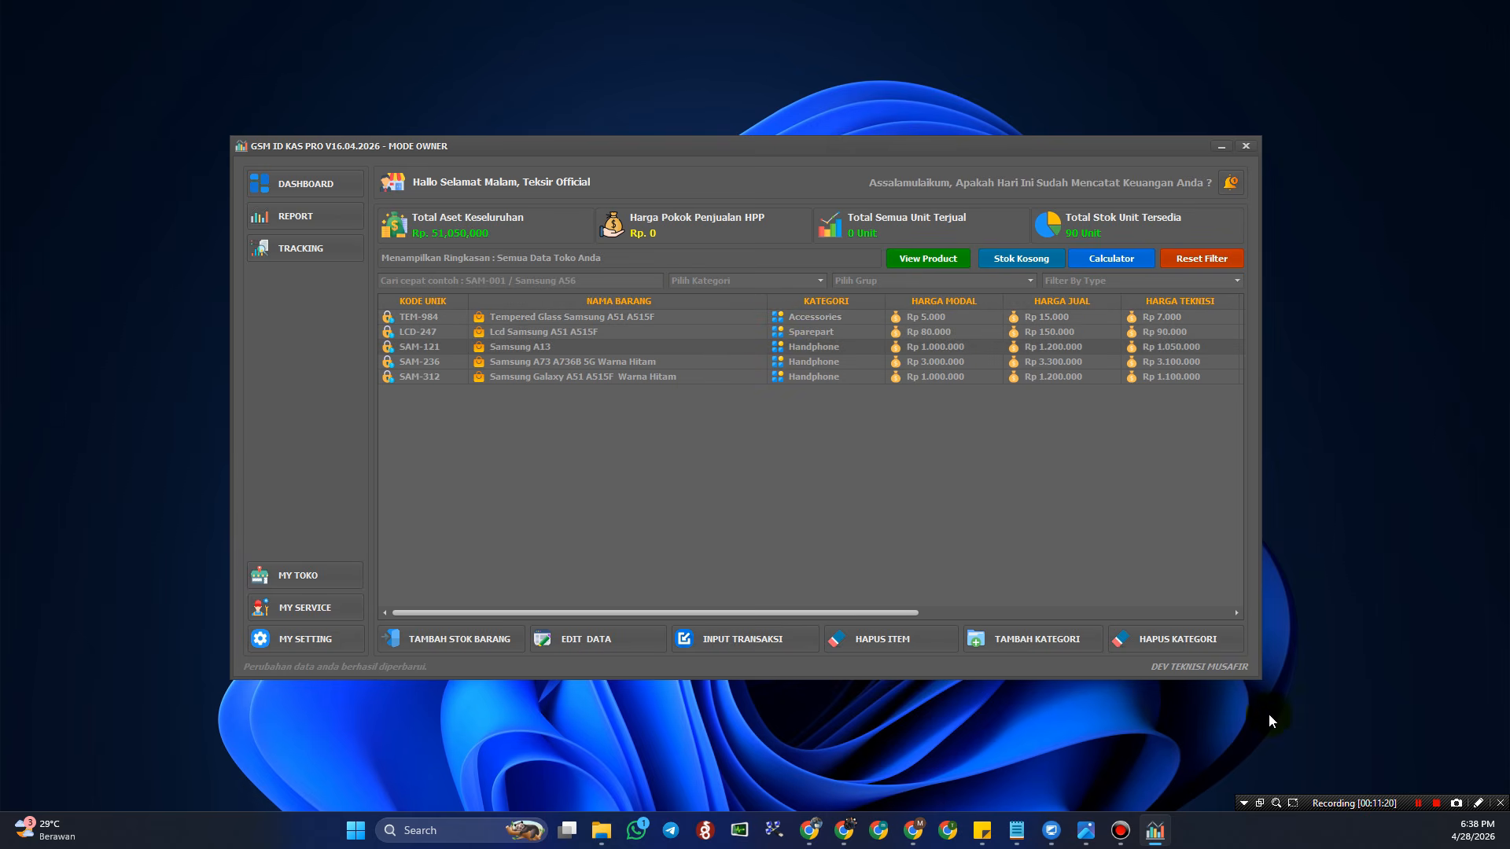
click(832, 379)
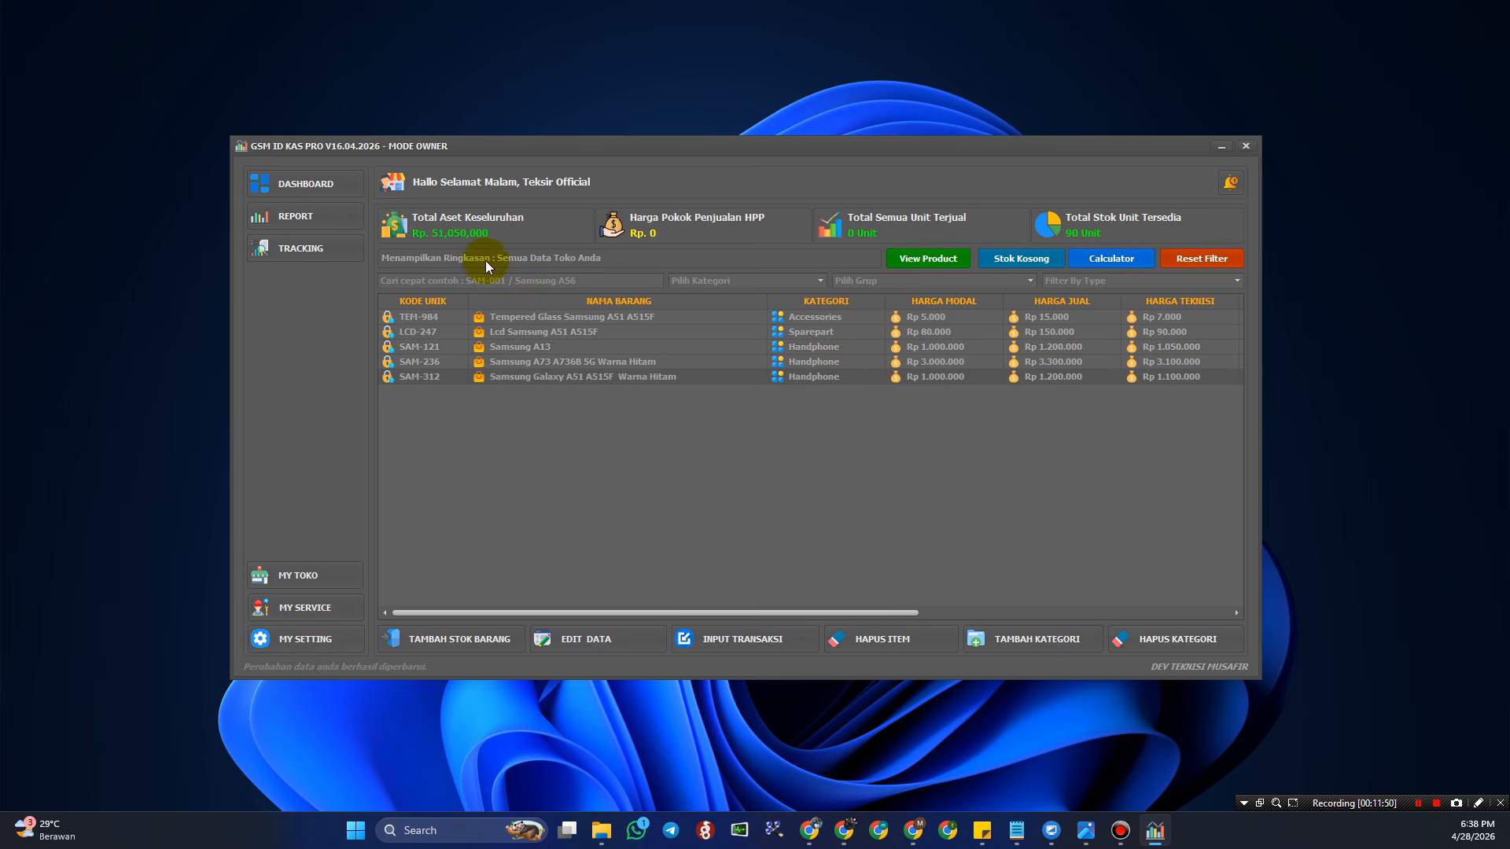
- Run the Stok Kosong check, dismiss the no-empty-stock notice, and browse the product rows through TEM-984
click(1032, 264)
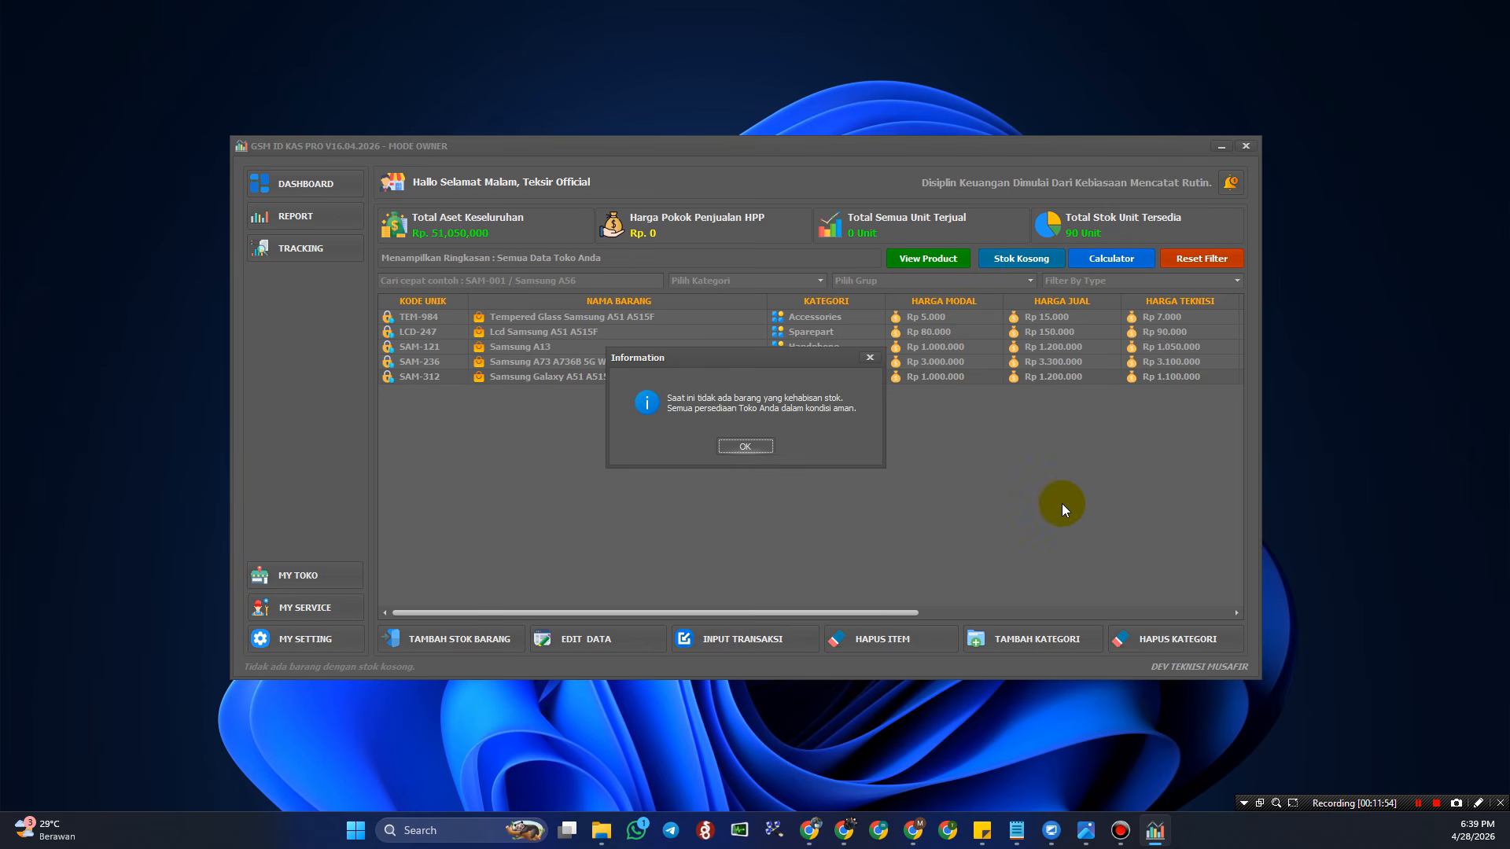
click(767, 450)
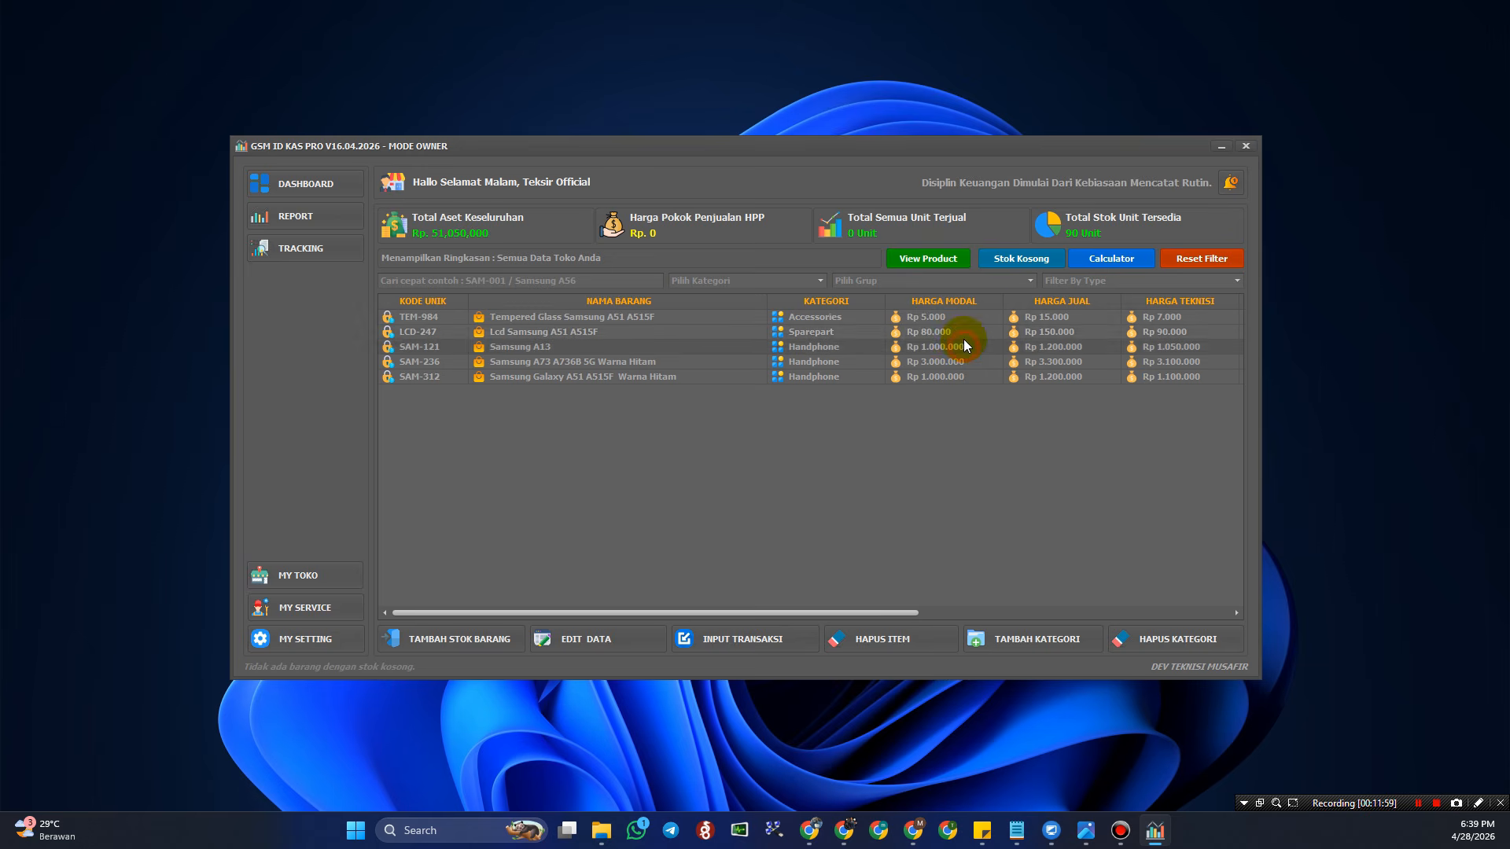
click(969, 347)
click(971, 363)
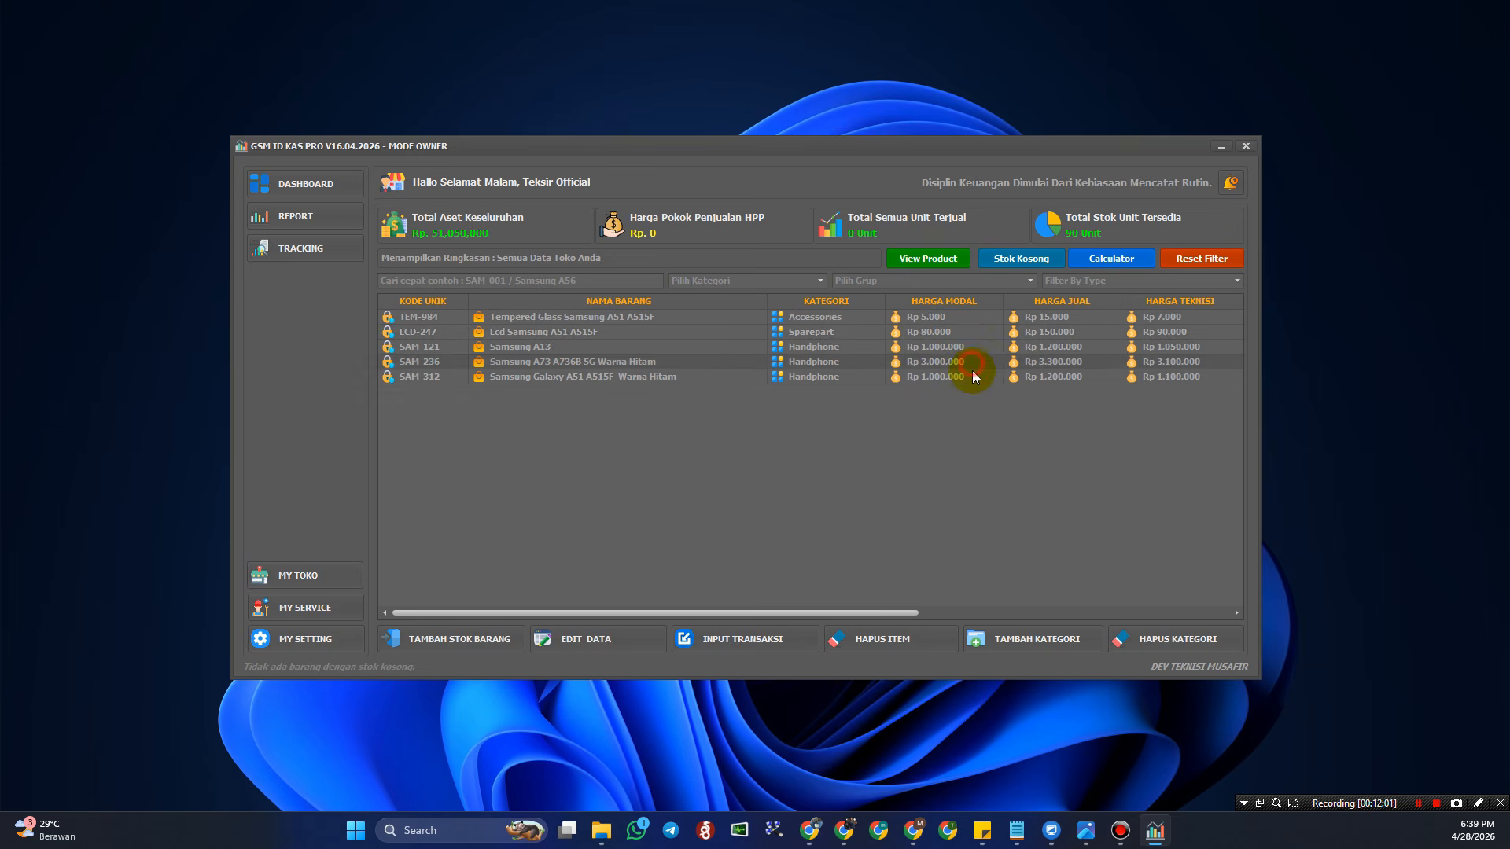
click(972, 376)
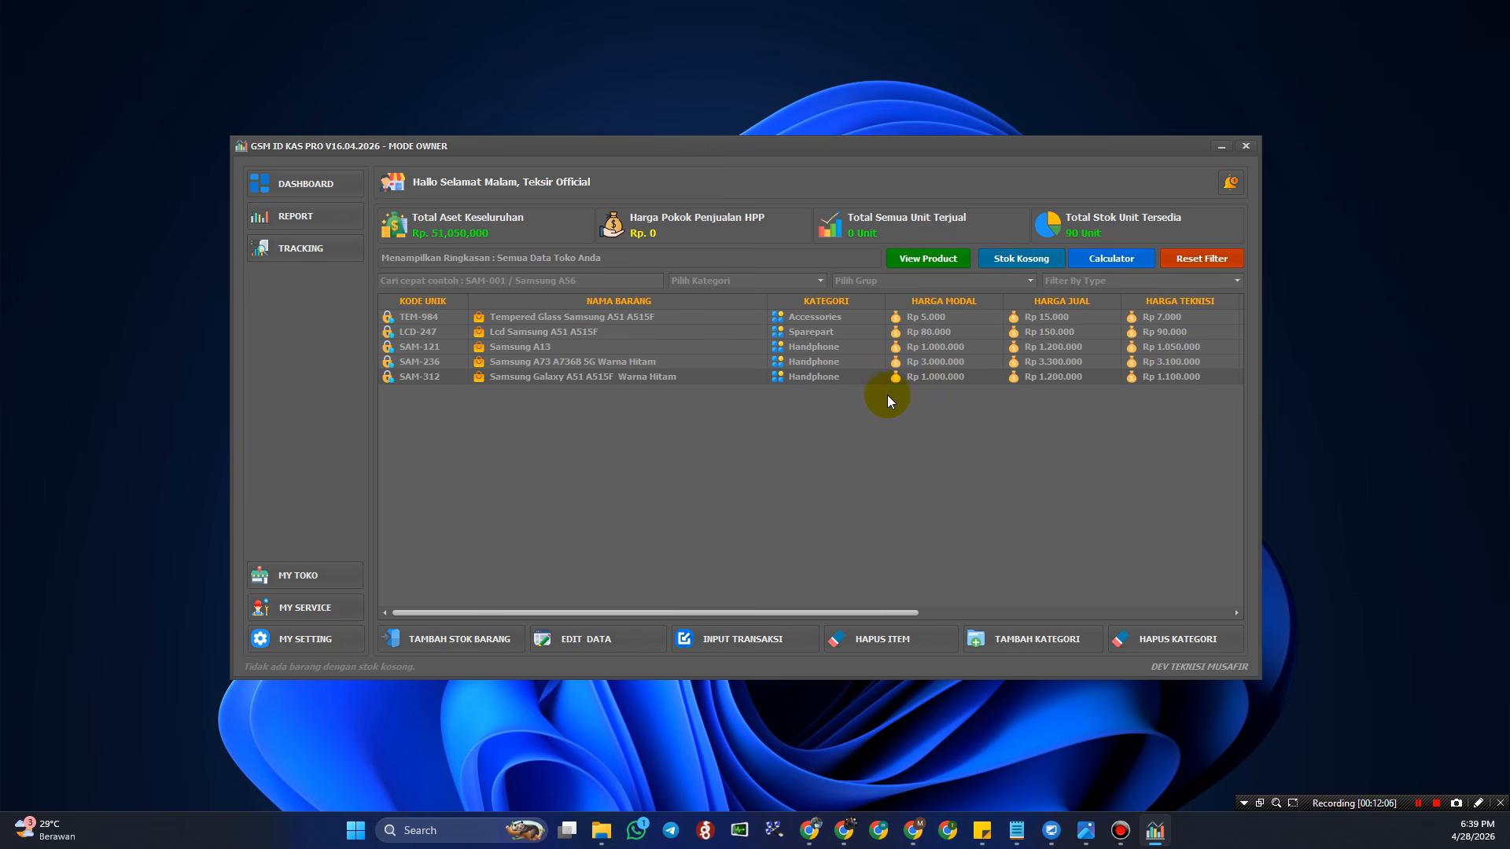
click(650, 366)
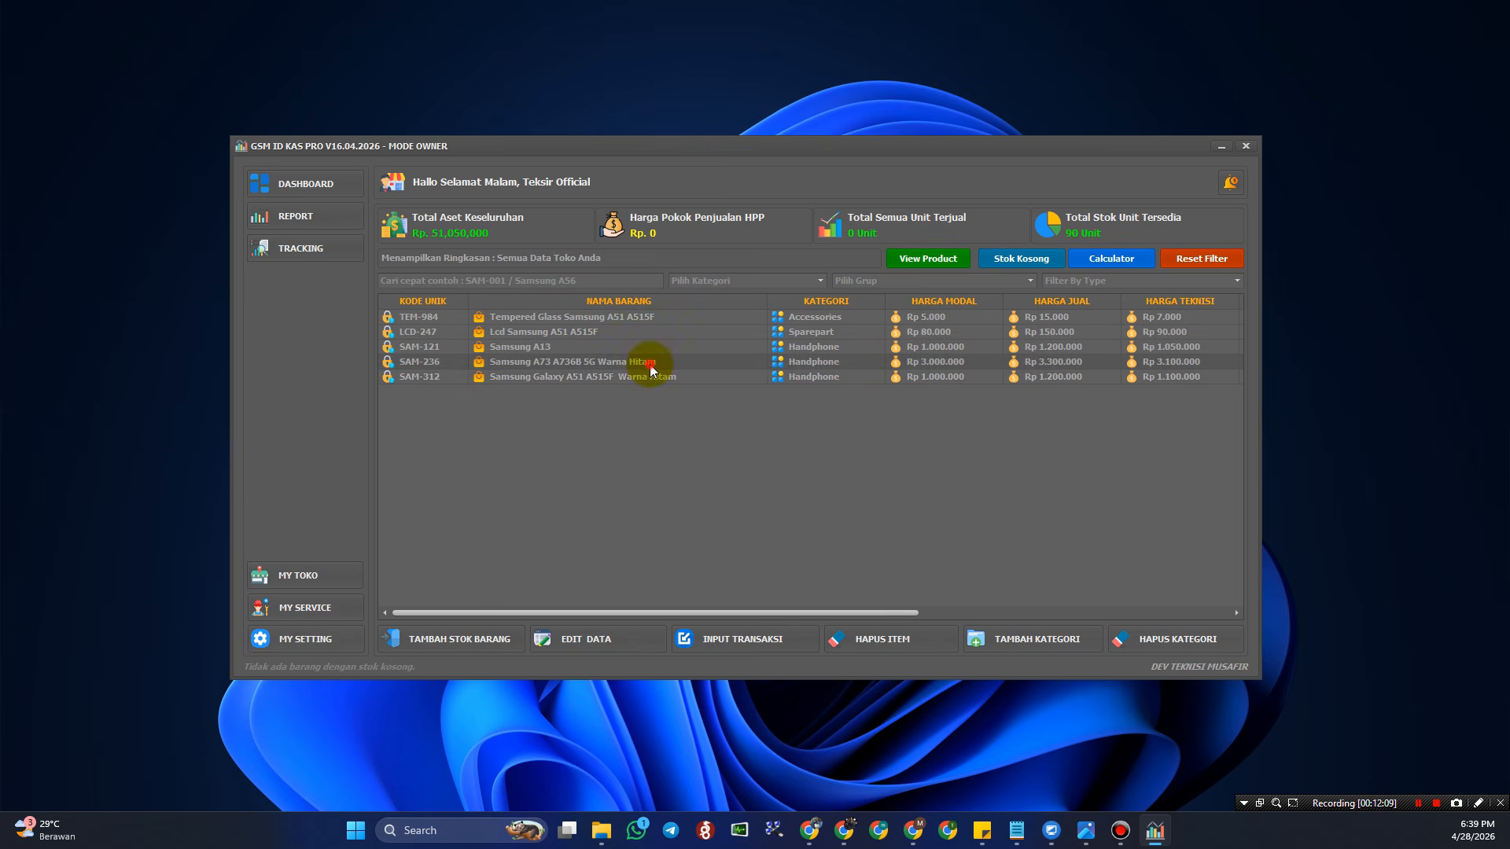
click(693, 335)
click(701, 321)
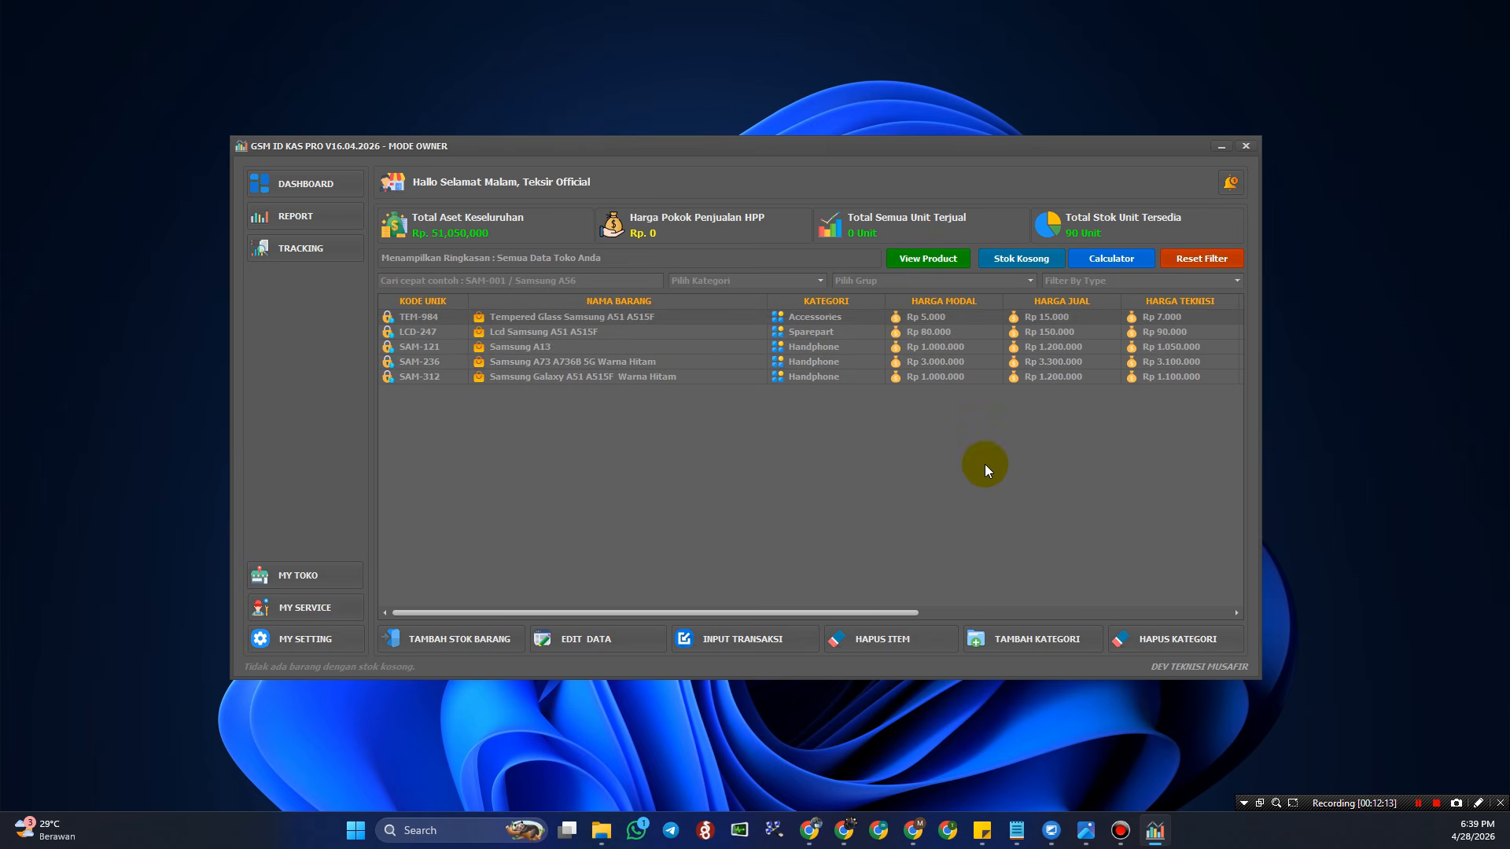
- Open MY SERVICE and review, then close, the Redmi 7 job's full details
click(310, 614)
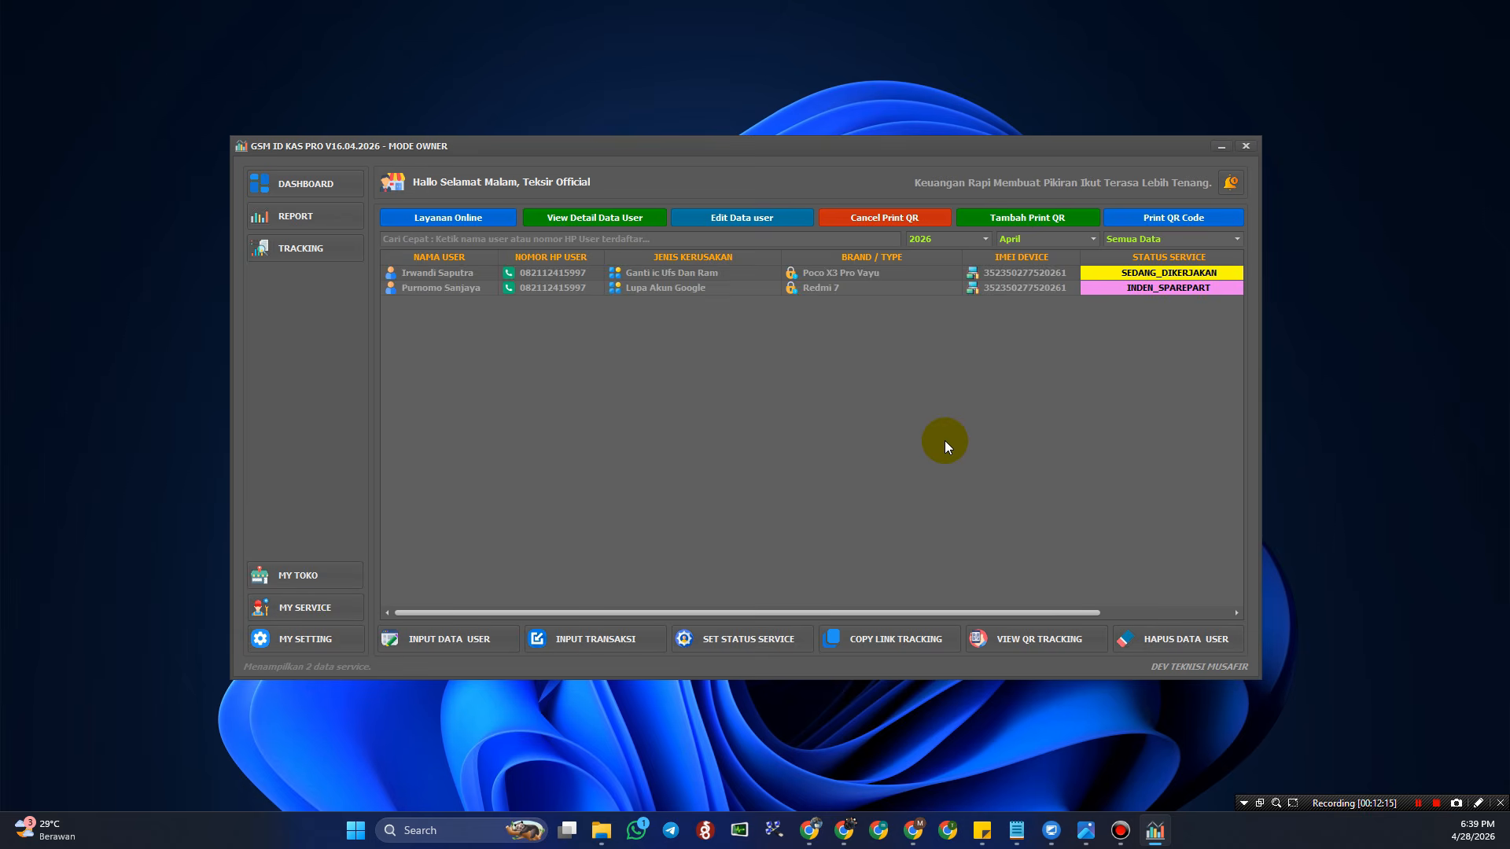
click(752, 290)
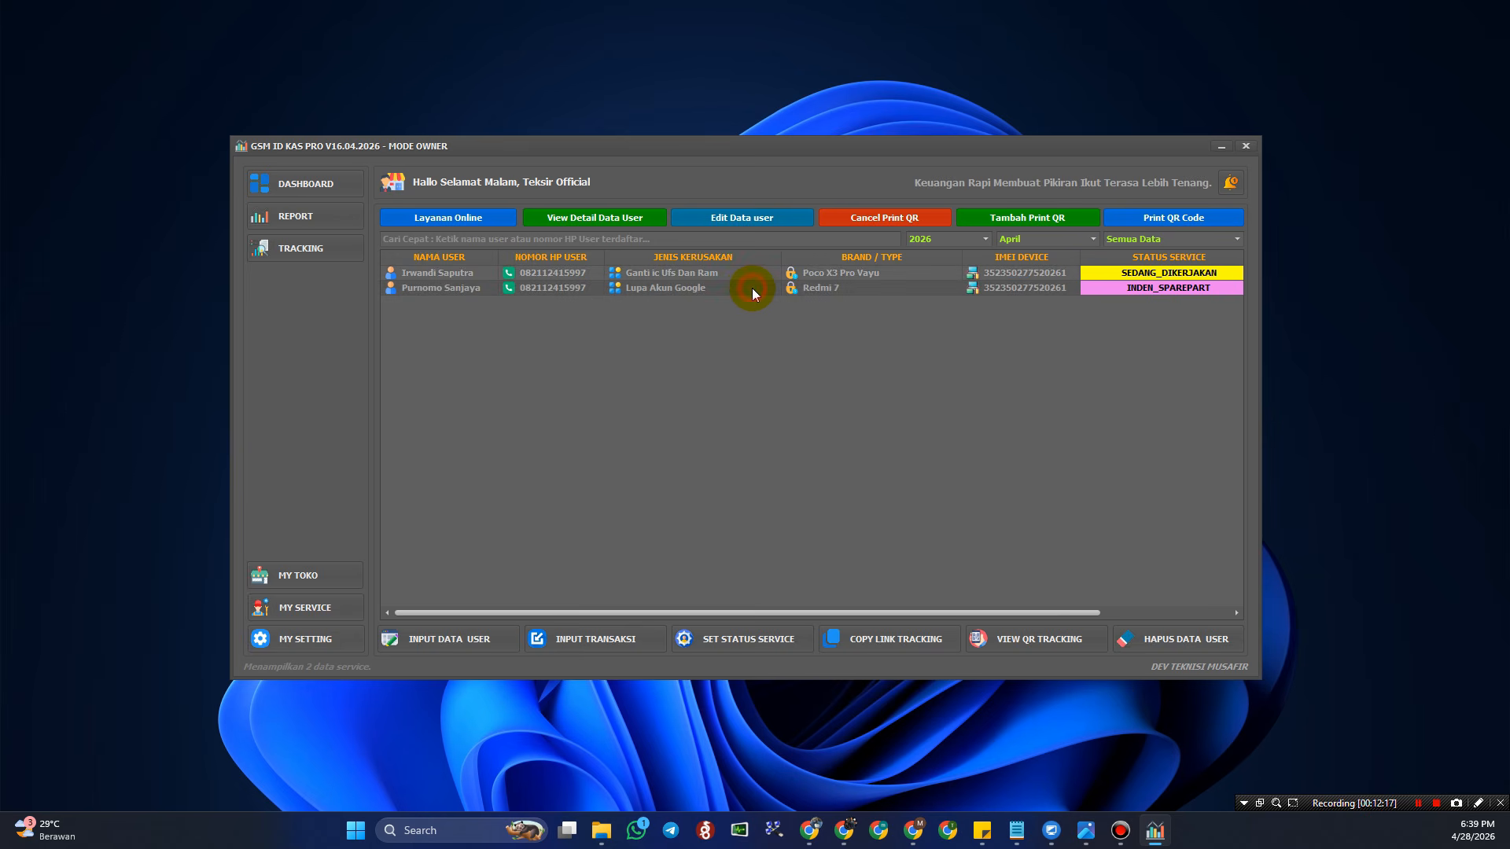
click(607, 219)
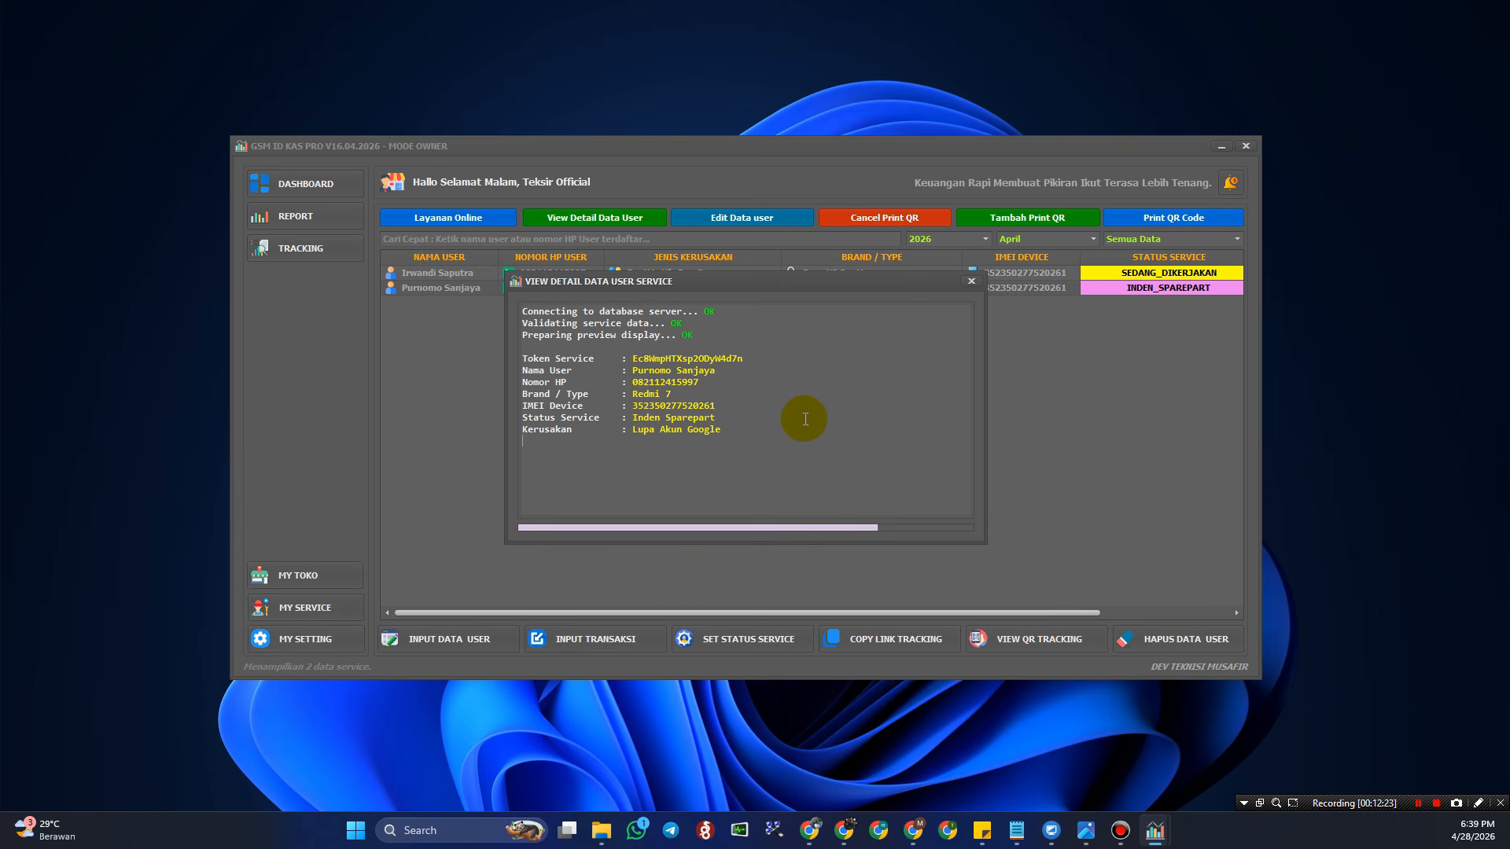
click(972, 281)
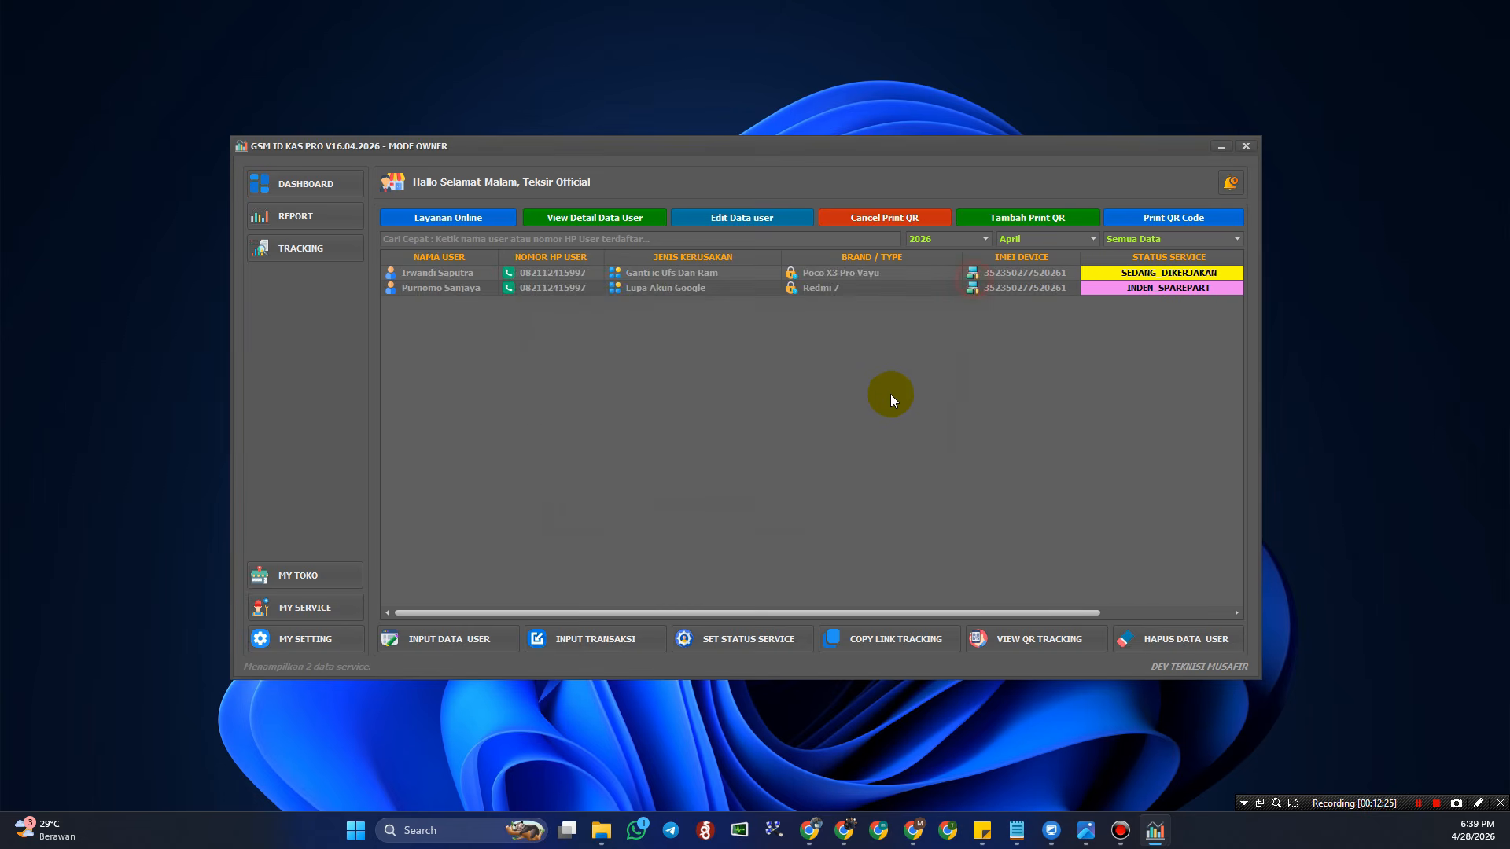
click(762, 633)
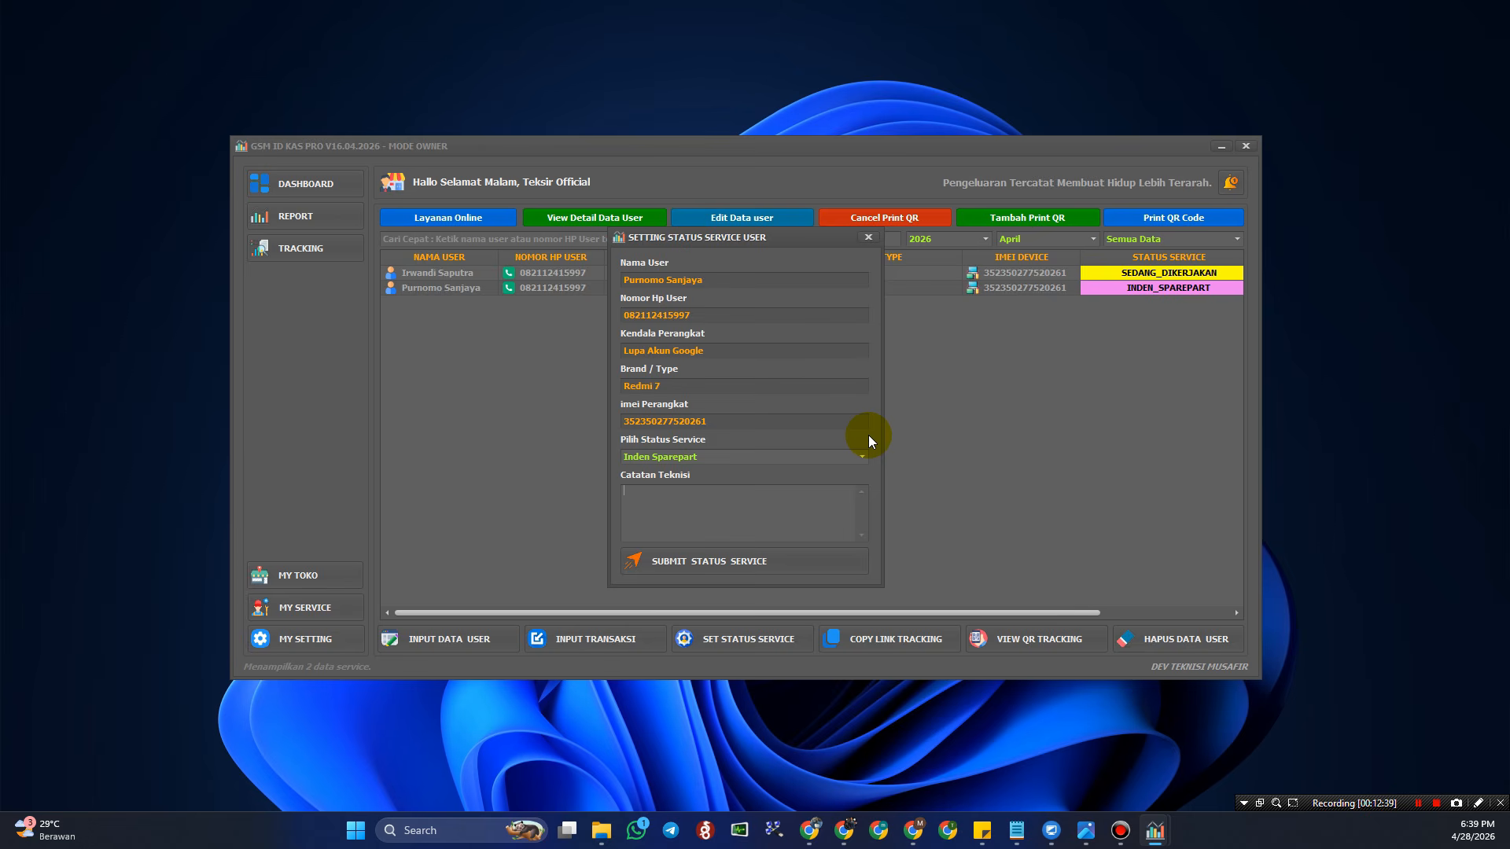
mouse_move(747, 247)
mouse_down()
mouse_move(805, 247)
mouse_move(743, 250)
mouse_up()
click(858, 457)
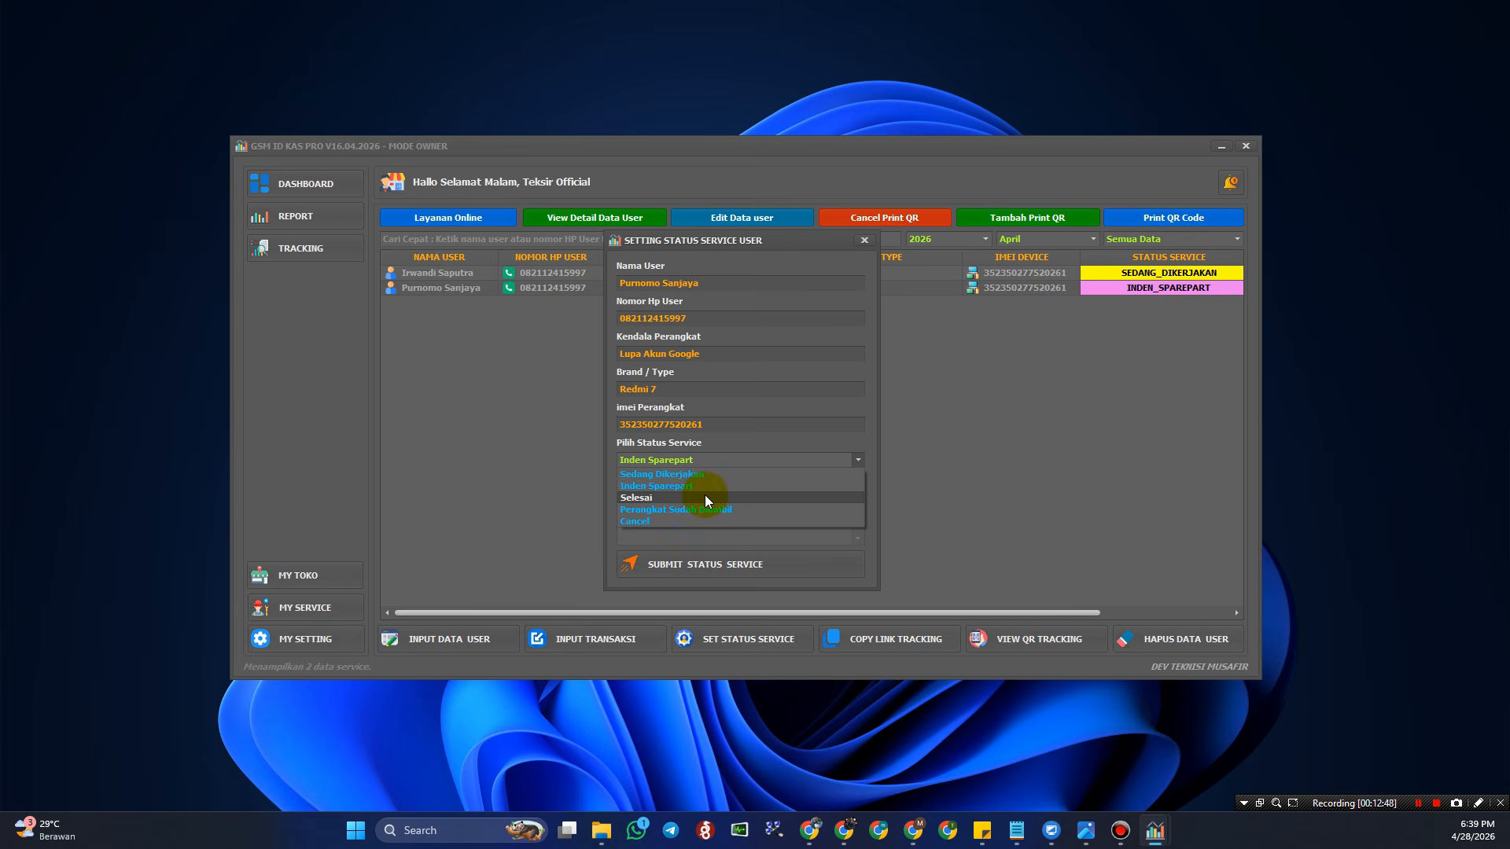
click(981, 474)
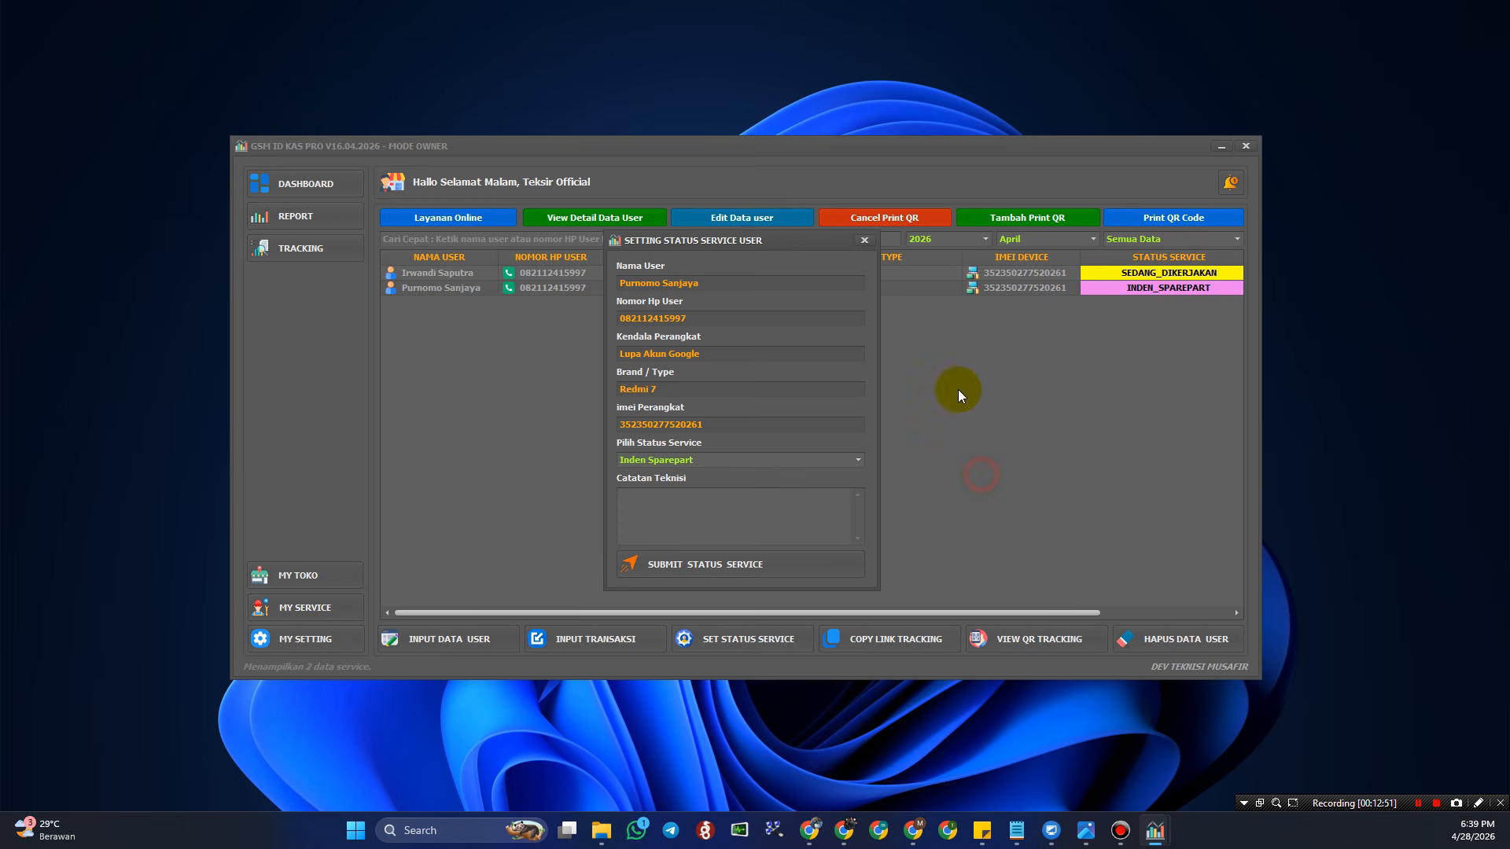
click(865, 243)
click(1027, 280)
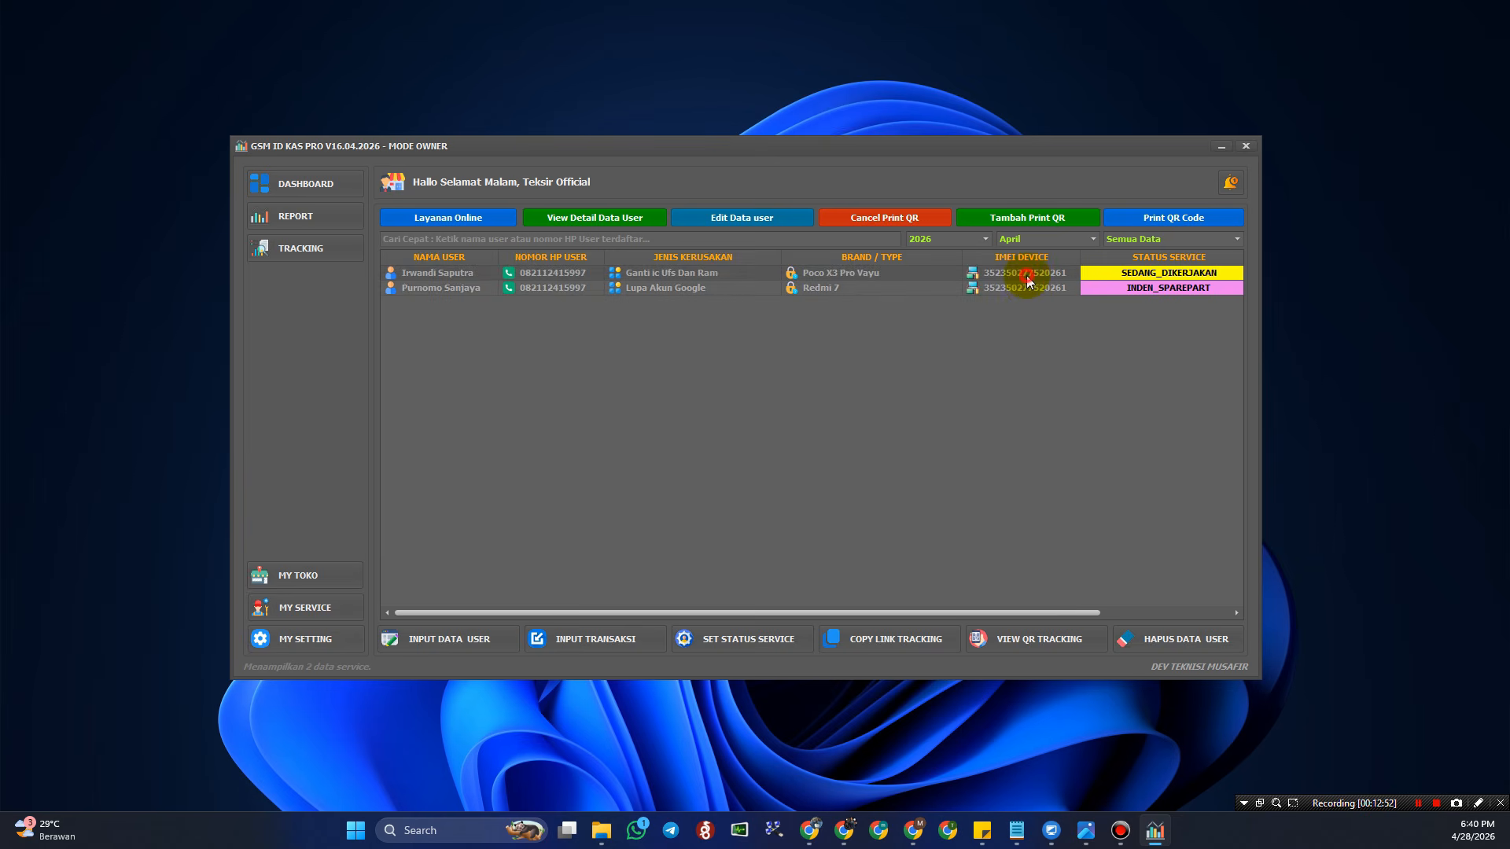
- Start a new service customer record and paste the customer's full name from the notes
click(1037, 278)
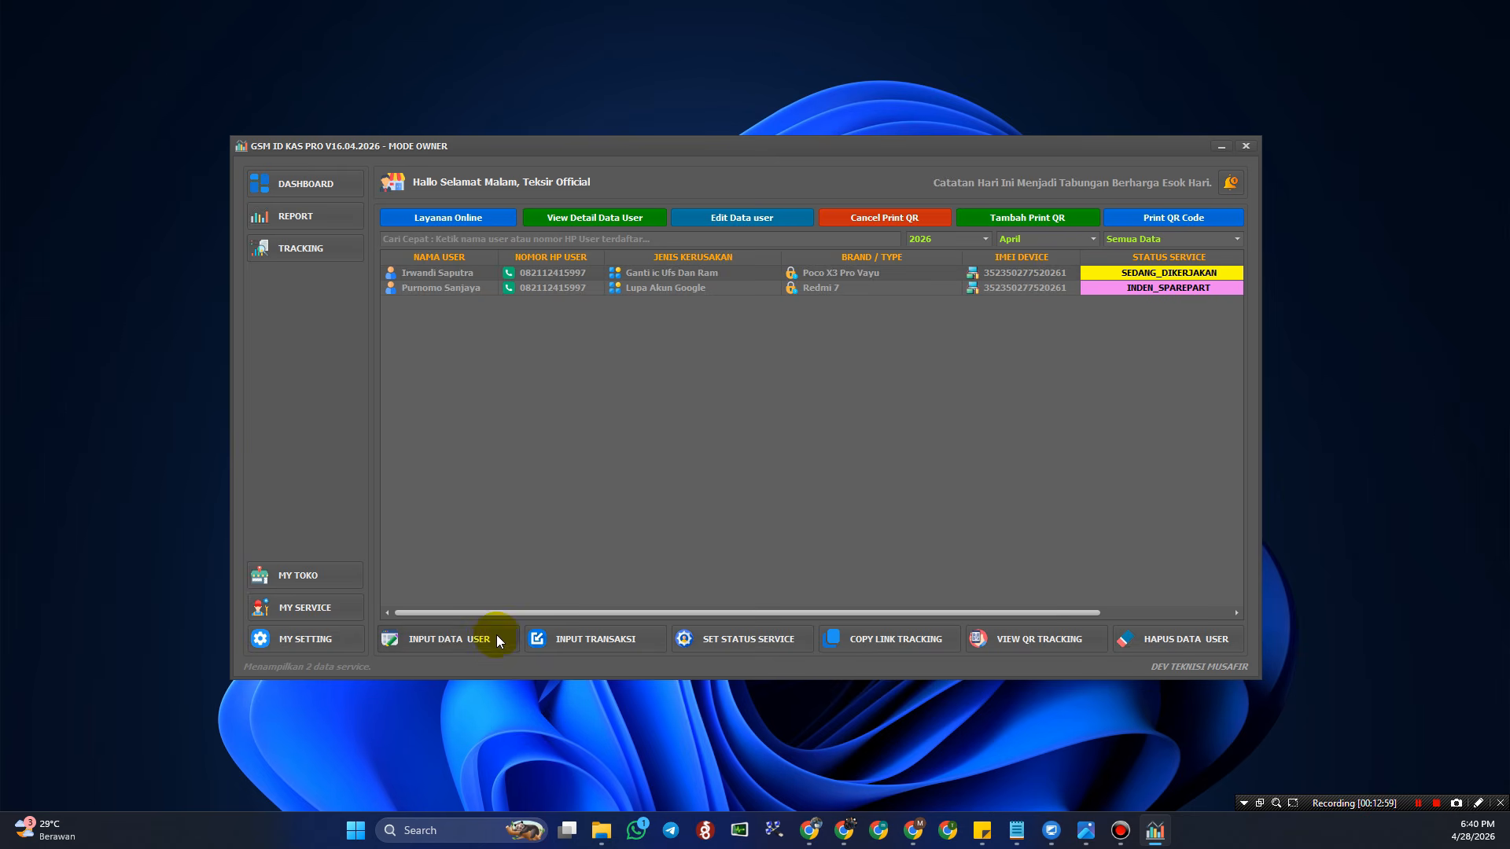
click(445, 642)
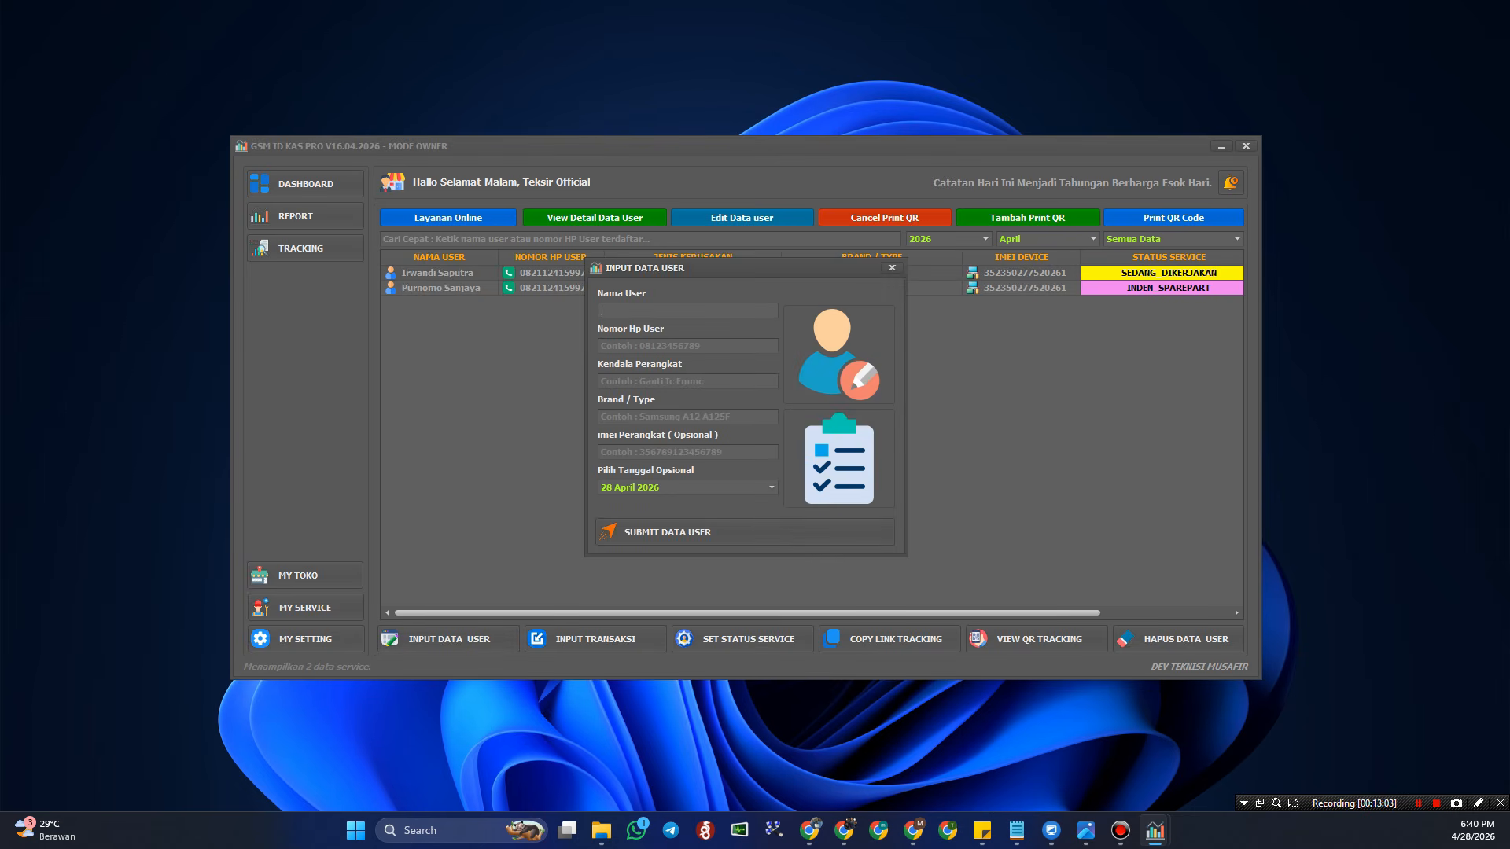
key(alt+Tab)
click(675, 303)
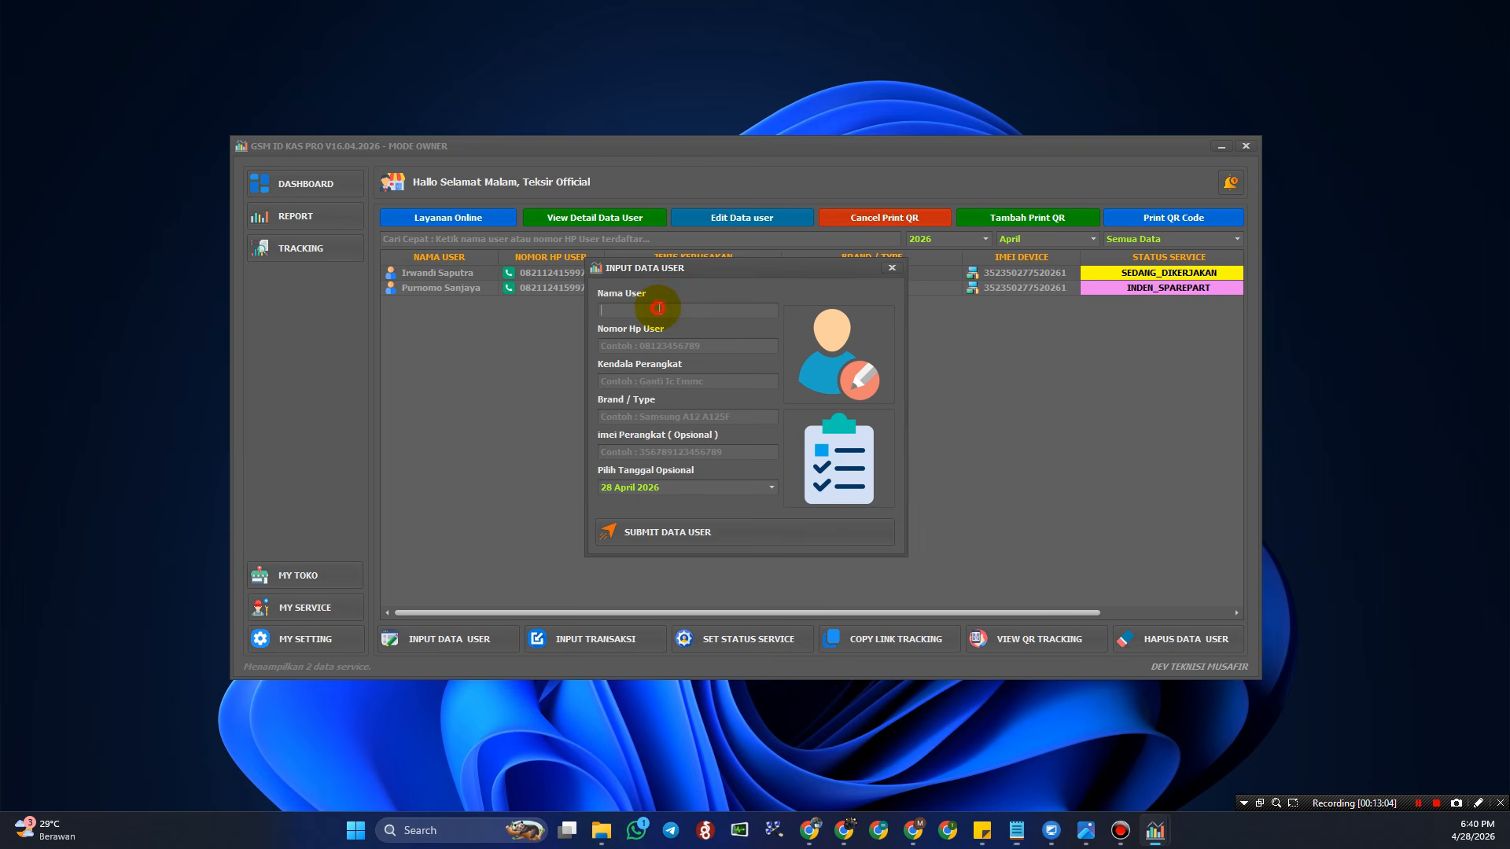
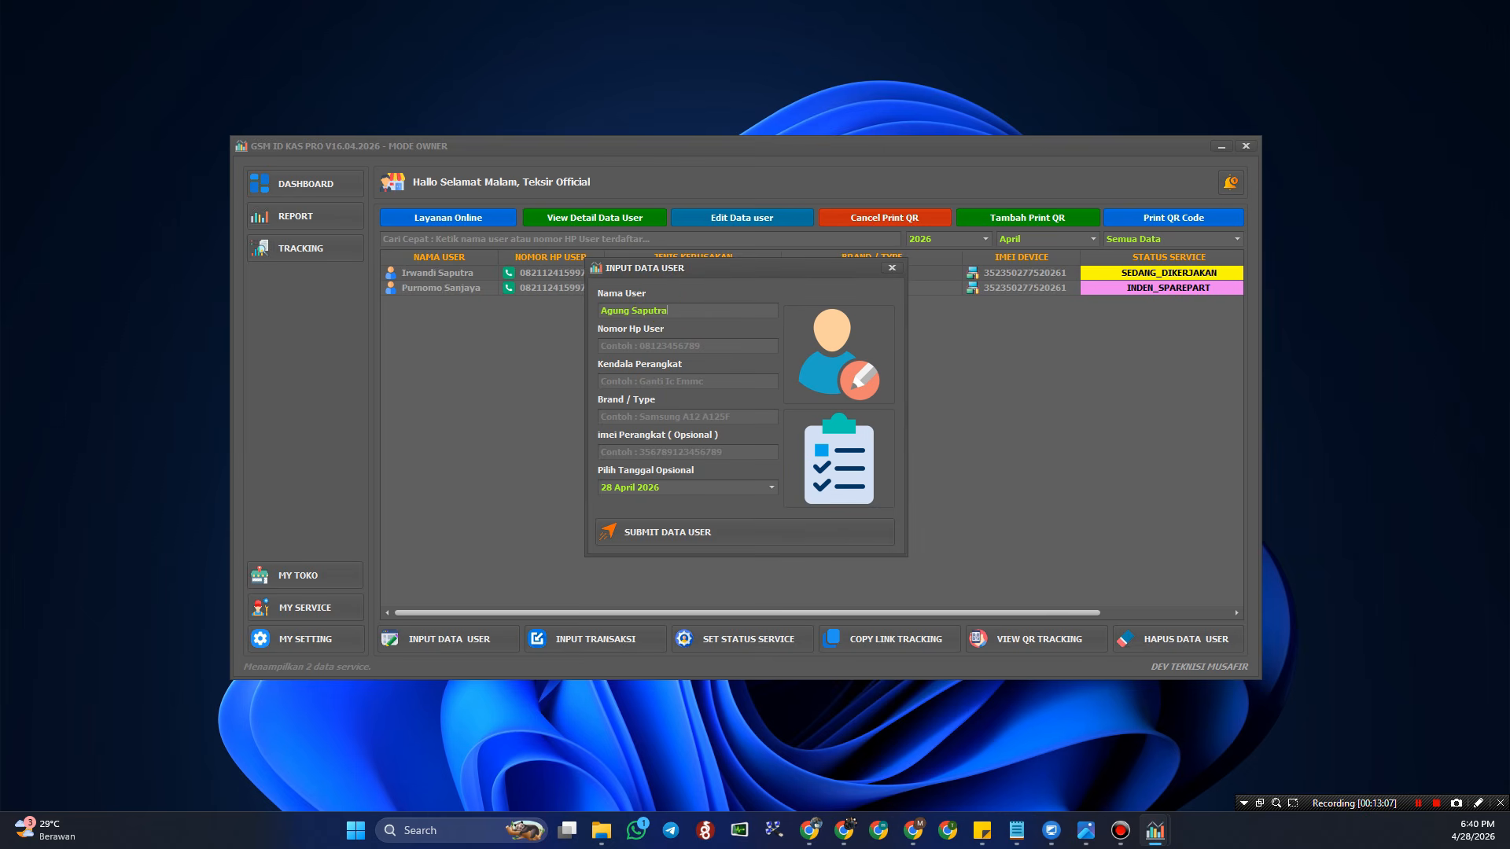
key(alt+Tab)
- Fill the problem 'Lupa Akun Google FRP' and correct the phone field with the customer's number
click(741, 354)
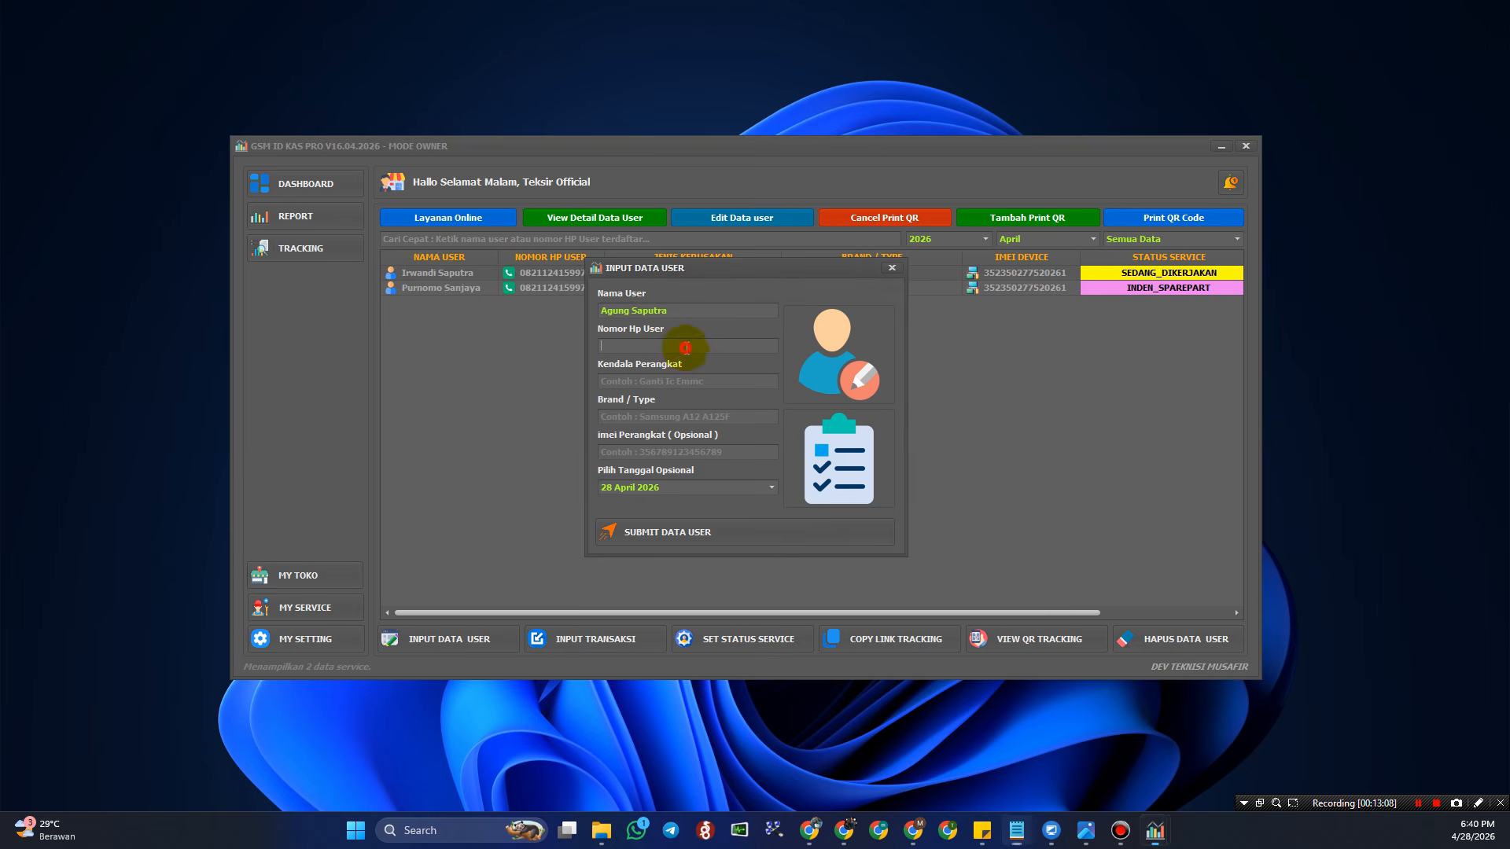
text(Samsung A12 A127F)
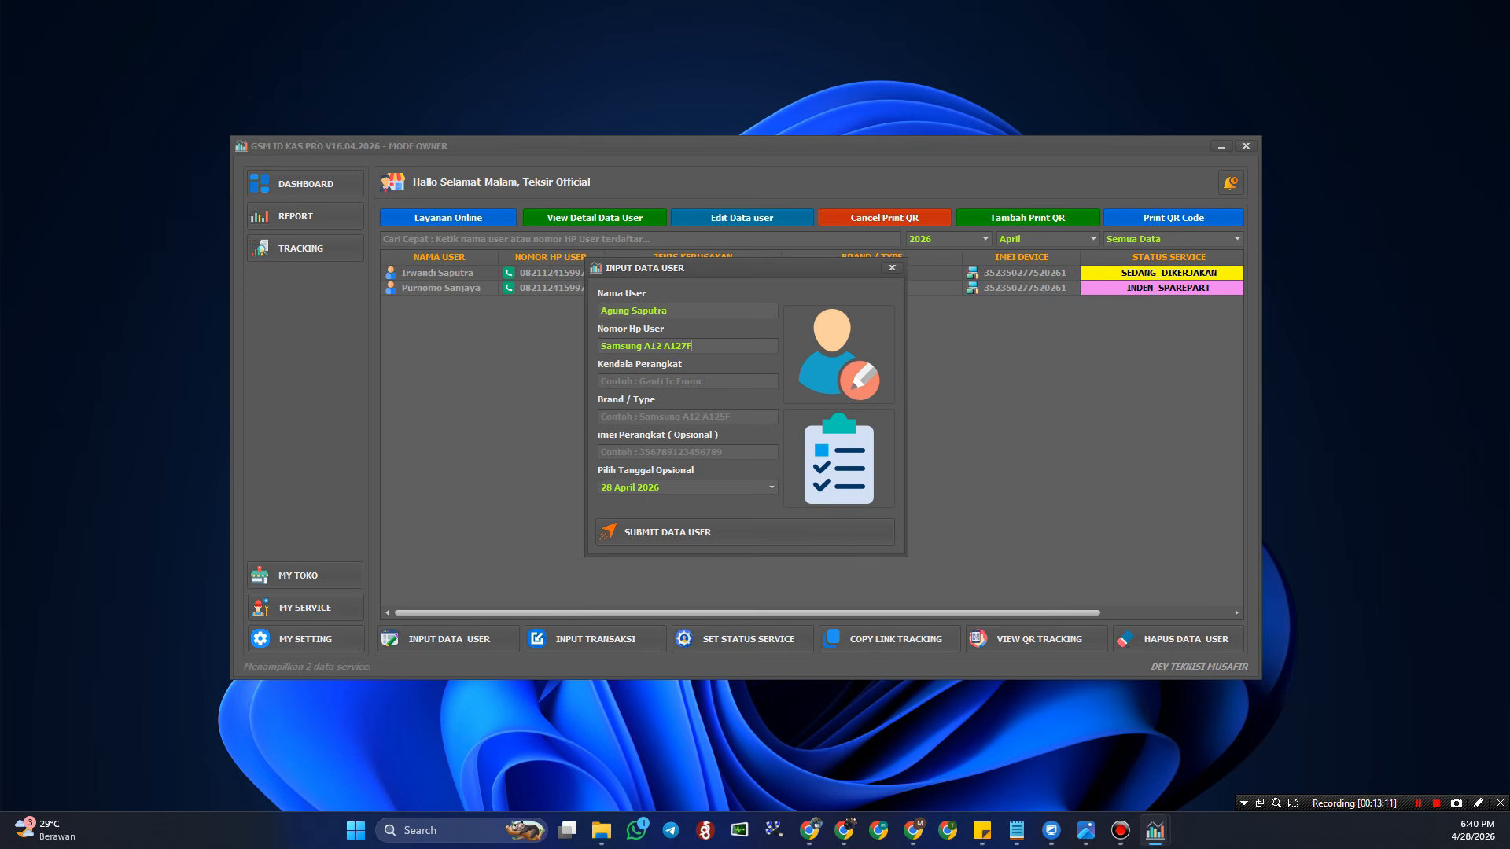
key(alt+Tab)
click(660, 382)
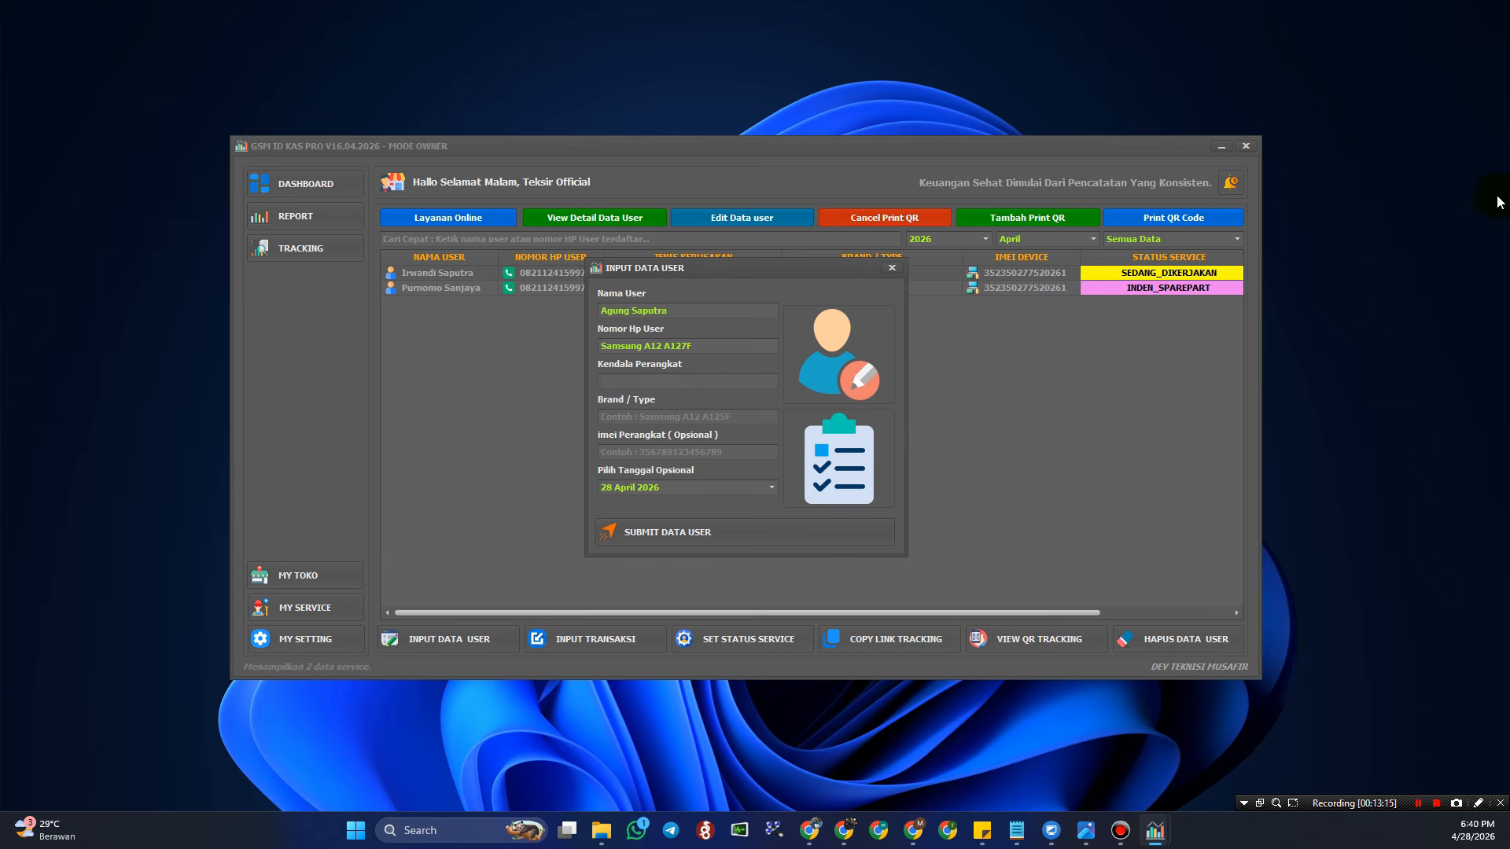
key(alt+Tab)
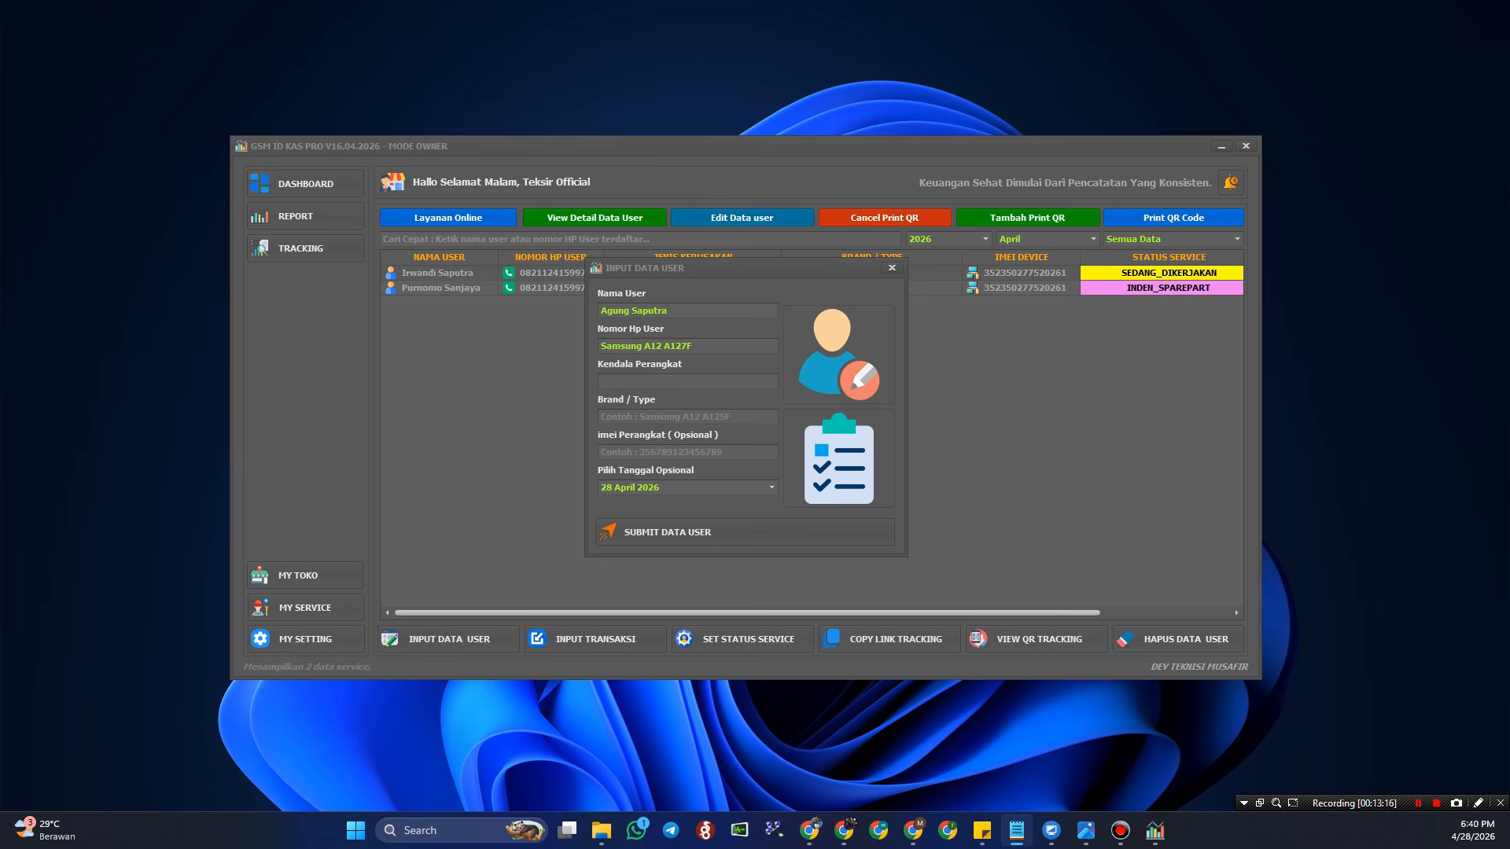
click(777, 368)
text(Lupa Akun Google FRP)
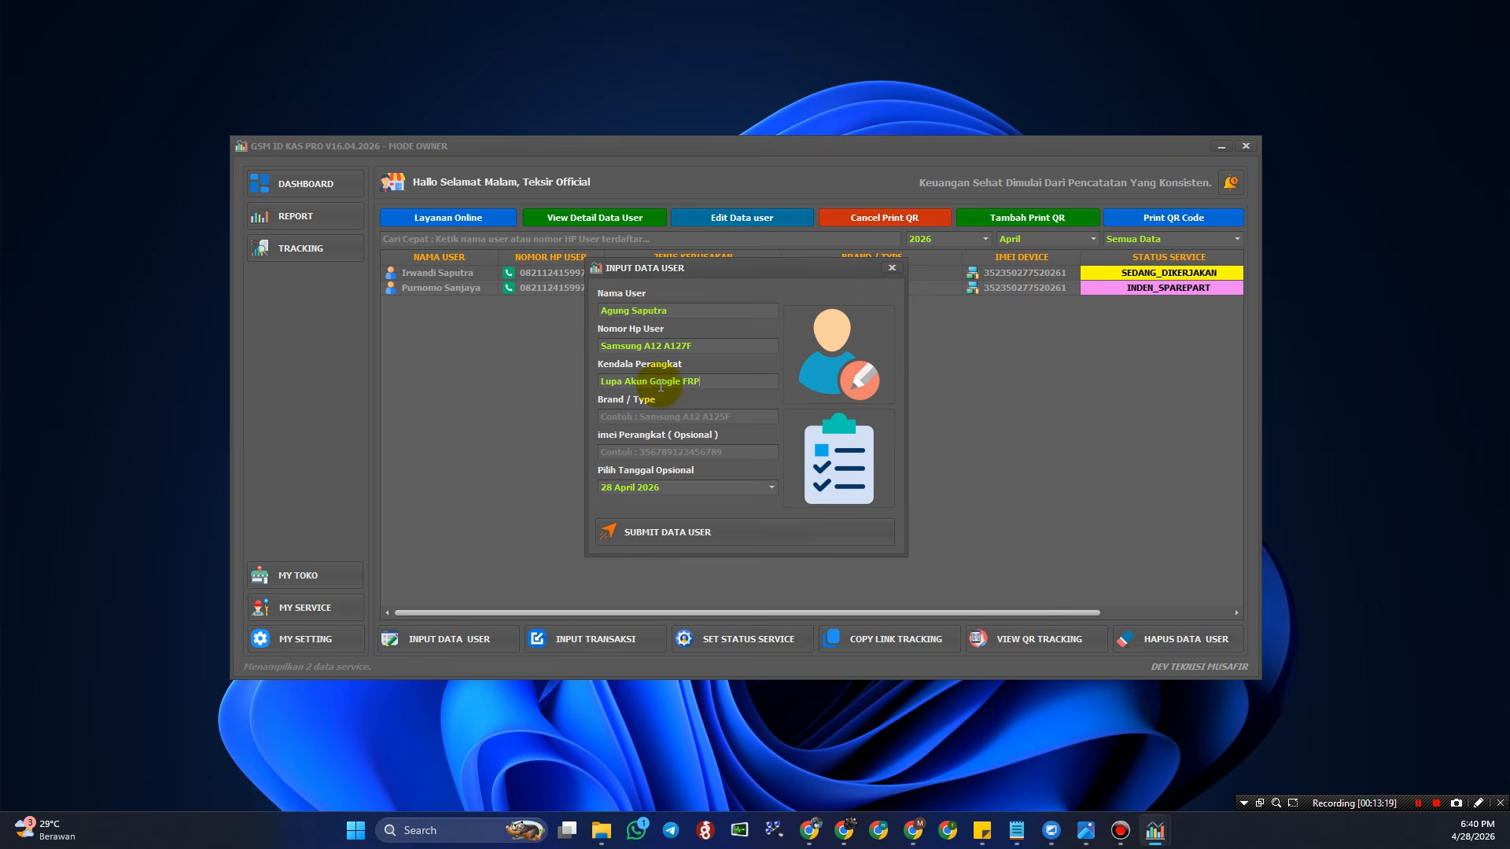
key(alt+Tab)
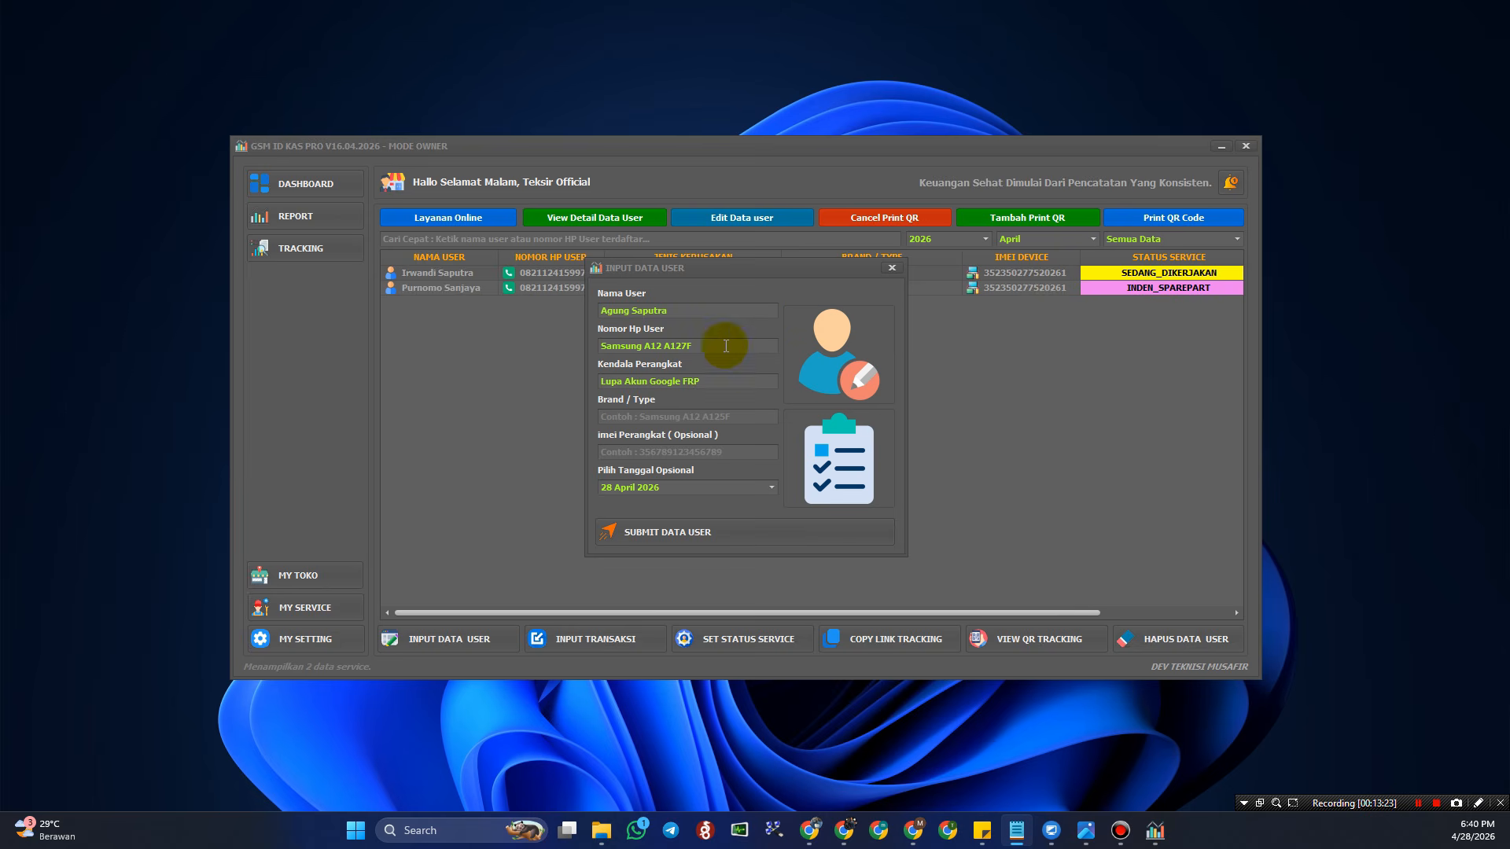
drag(724, 345, 530, 343)
key(ctrl+v)
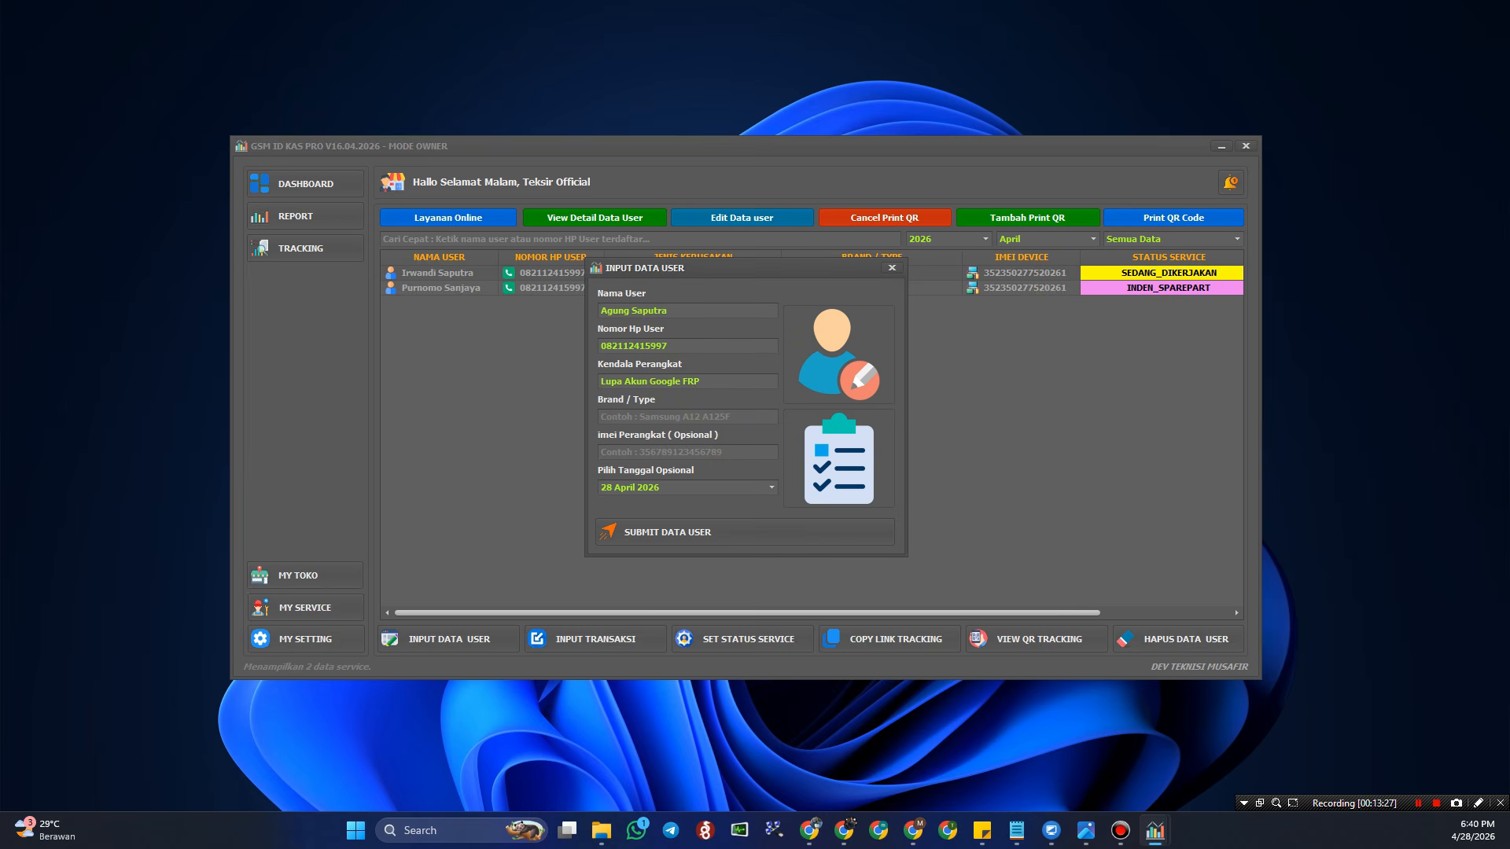
- Paste brand/type Samsung A12 A127F and the device's IMEI number
click(638, 417)
text(Samsung A12 A127F)
key(alt+Tab)
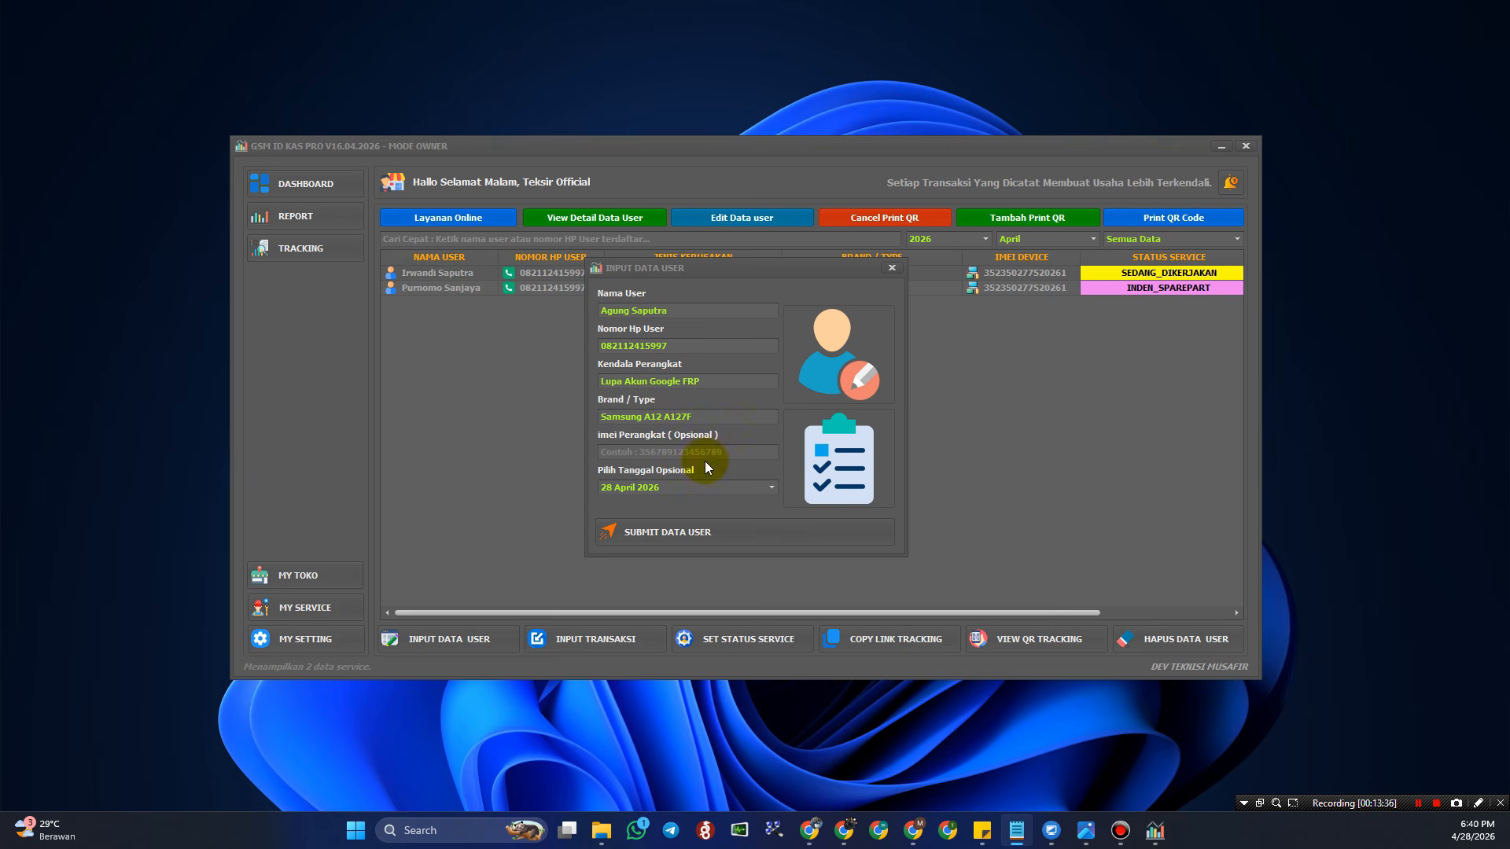
click(673, 451)
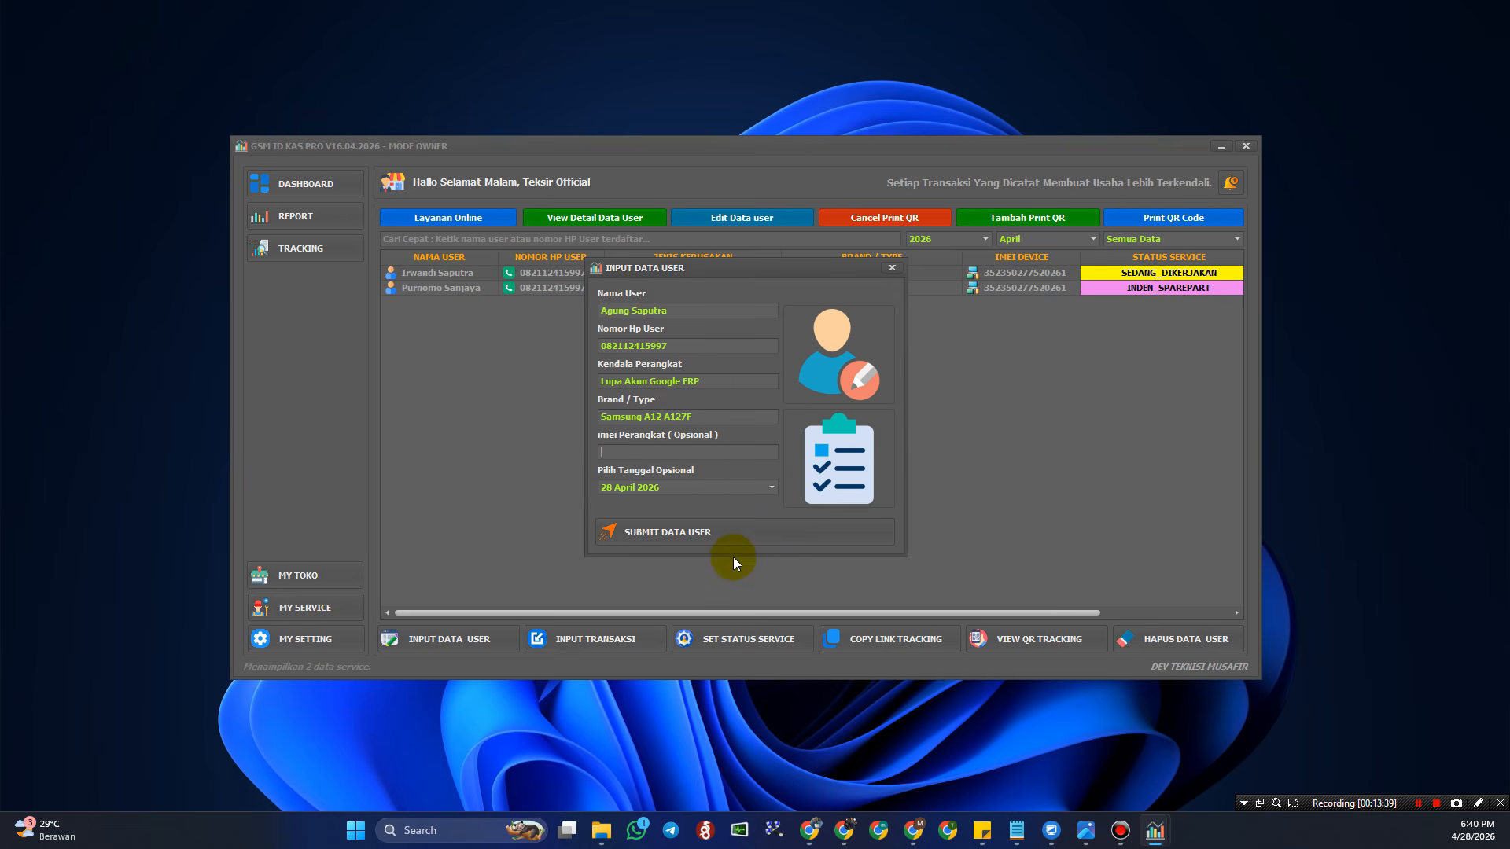
key(ctrl+v)
- Keep the service date 28 April 2026 and submit the new service record
click(767, 489)
click(770, 492)
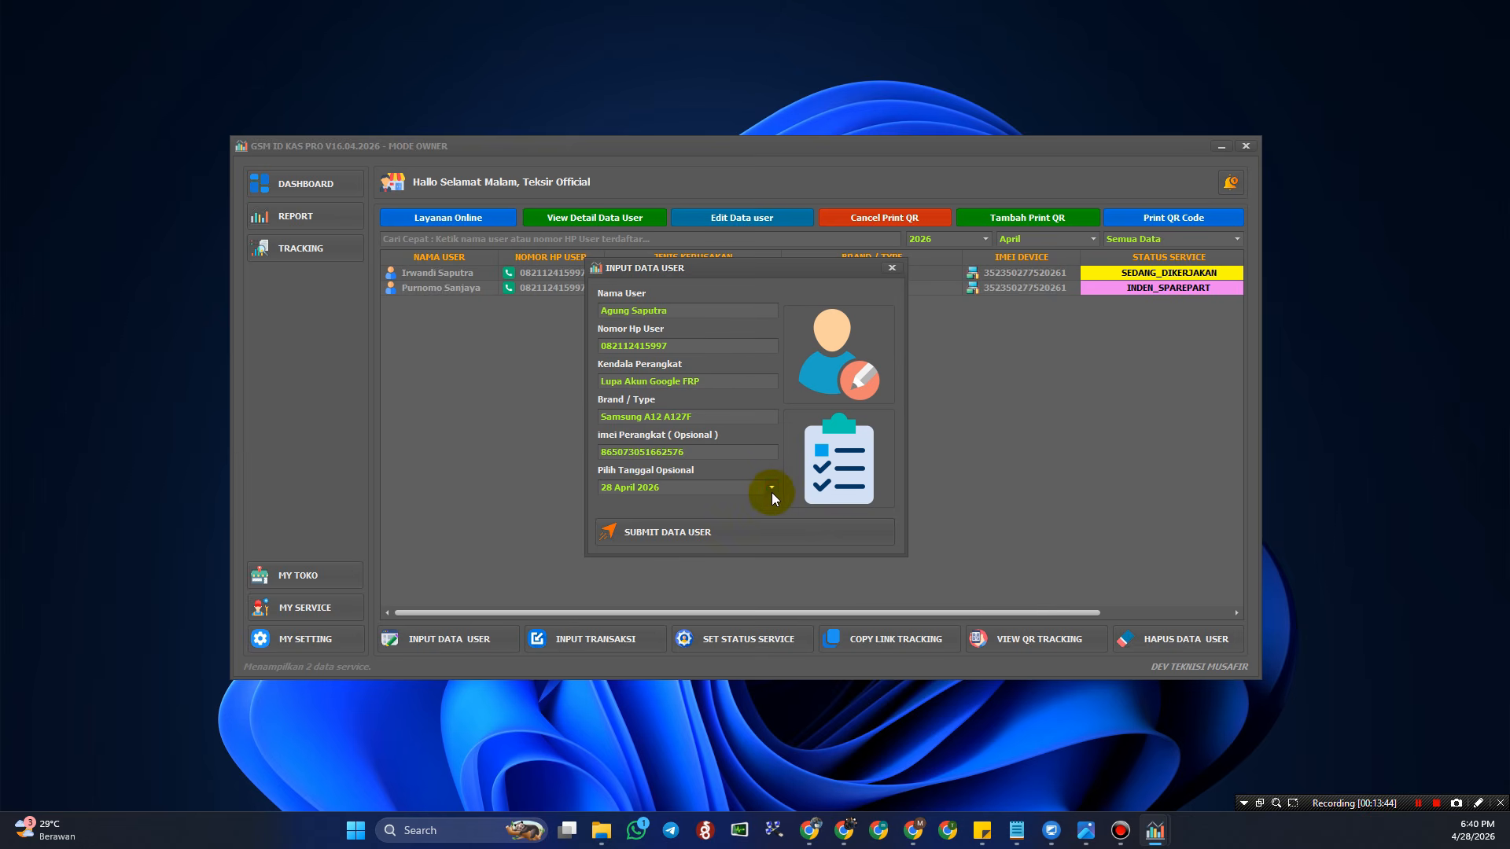
click(771, 489)
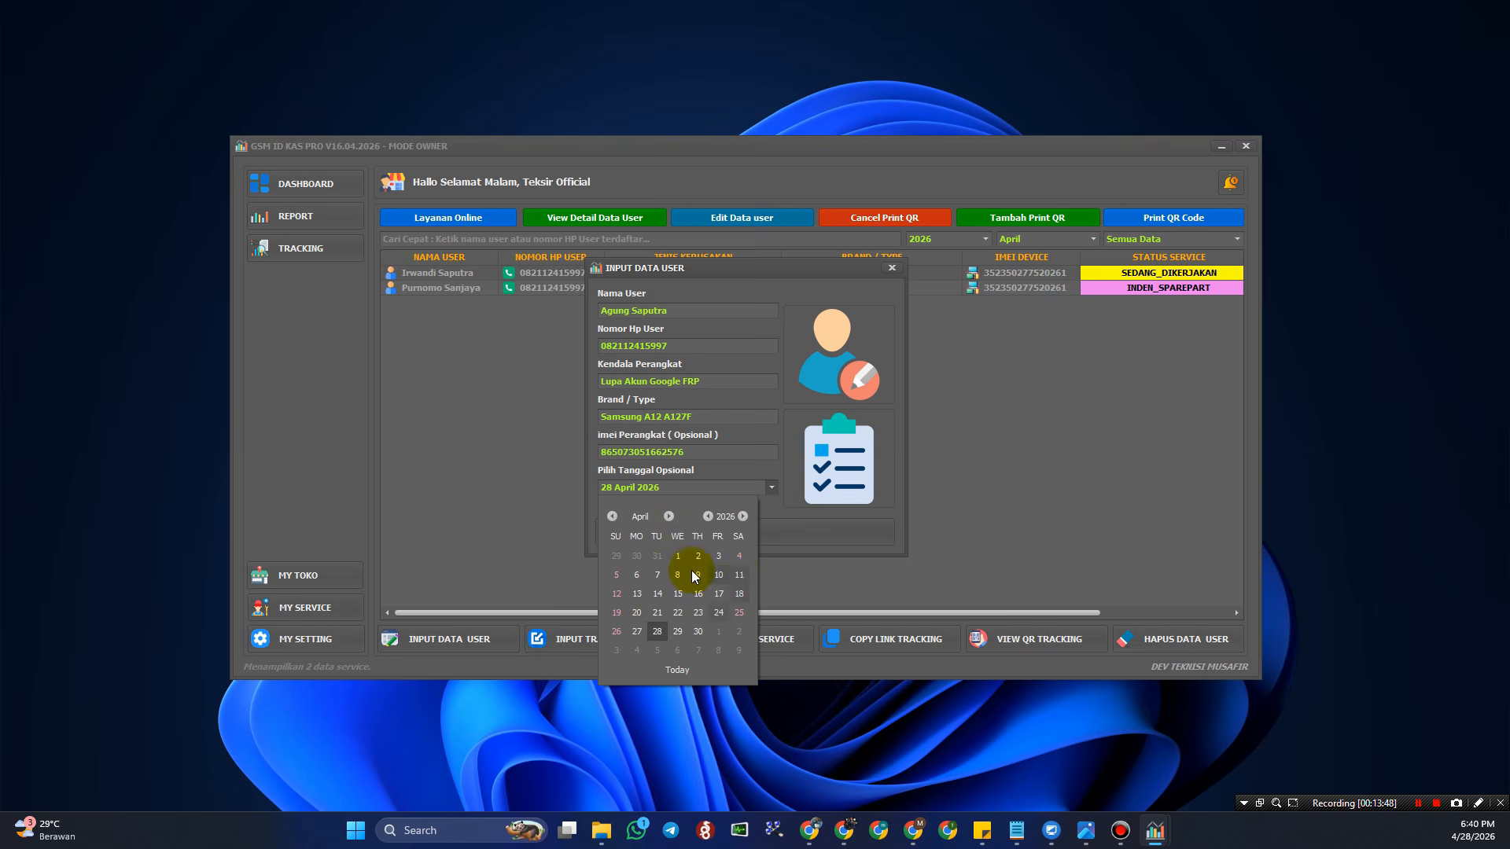
click(802, 579)
click(700, 541)
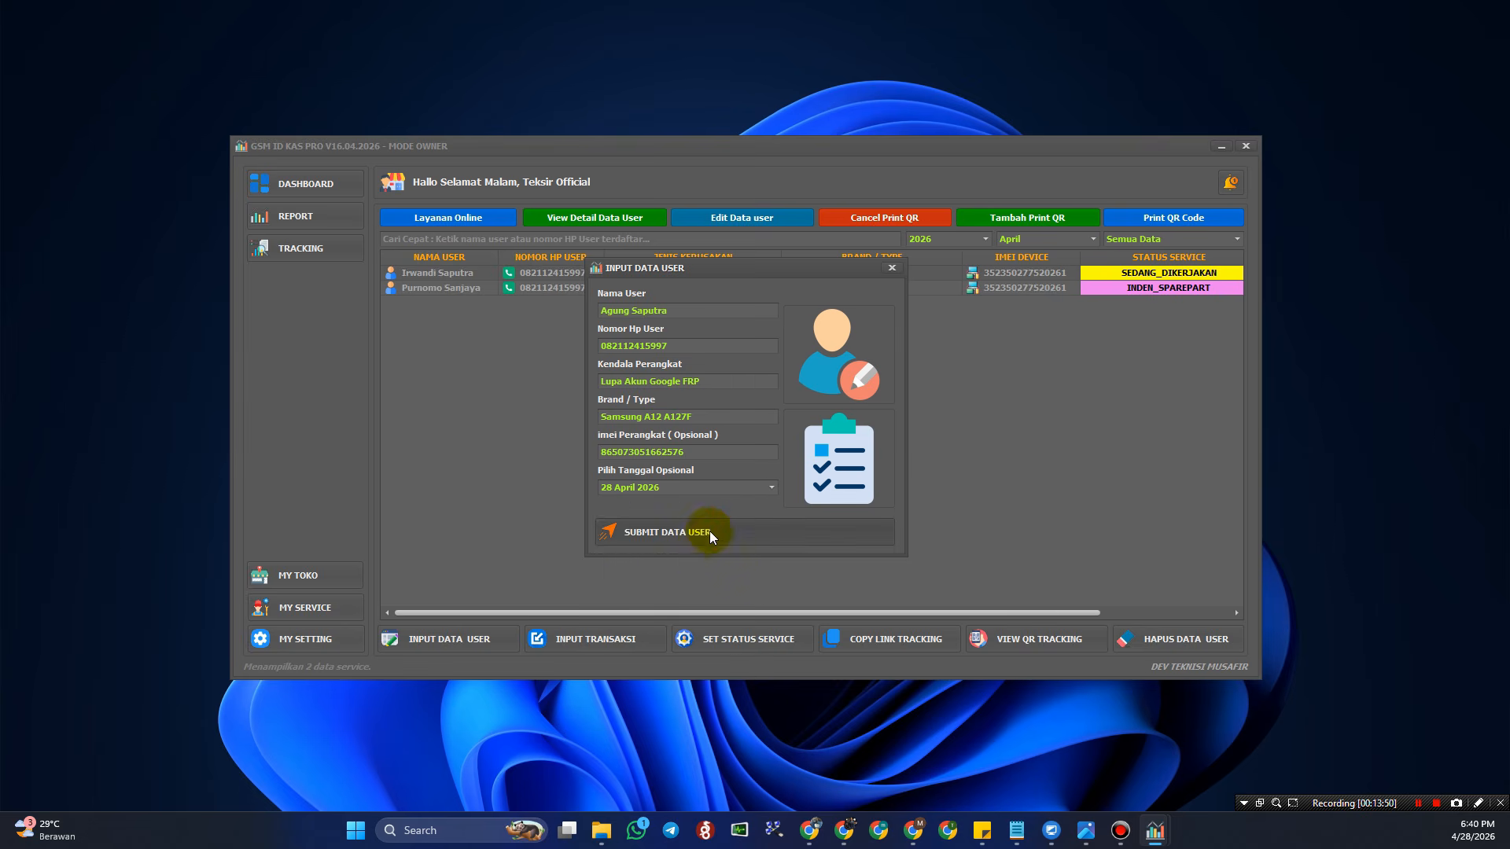
- Dismiss the success message and review the new Samsung A12 A127F record's details
click(763, 450)
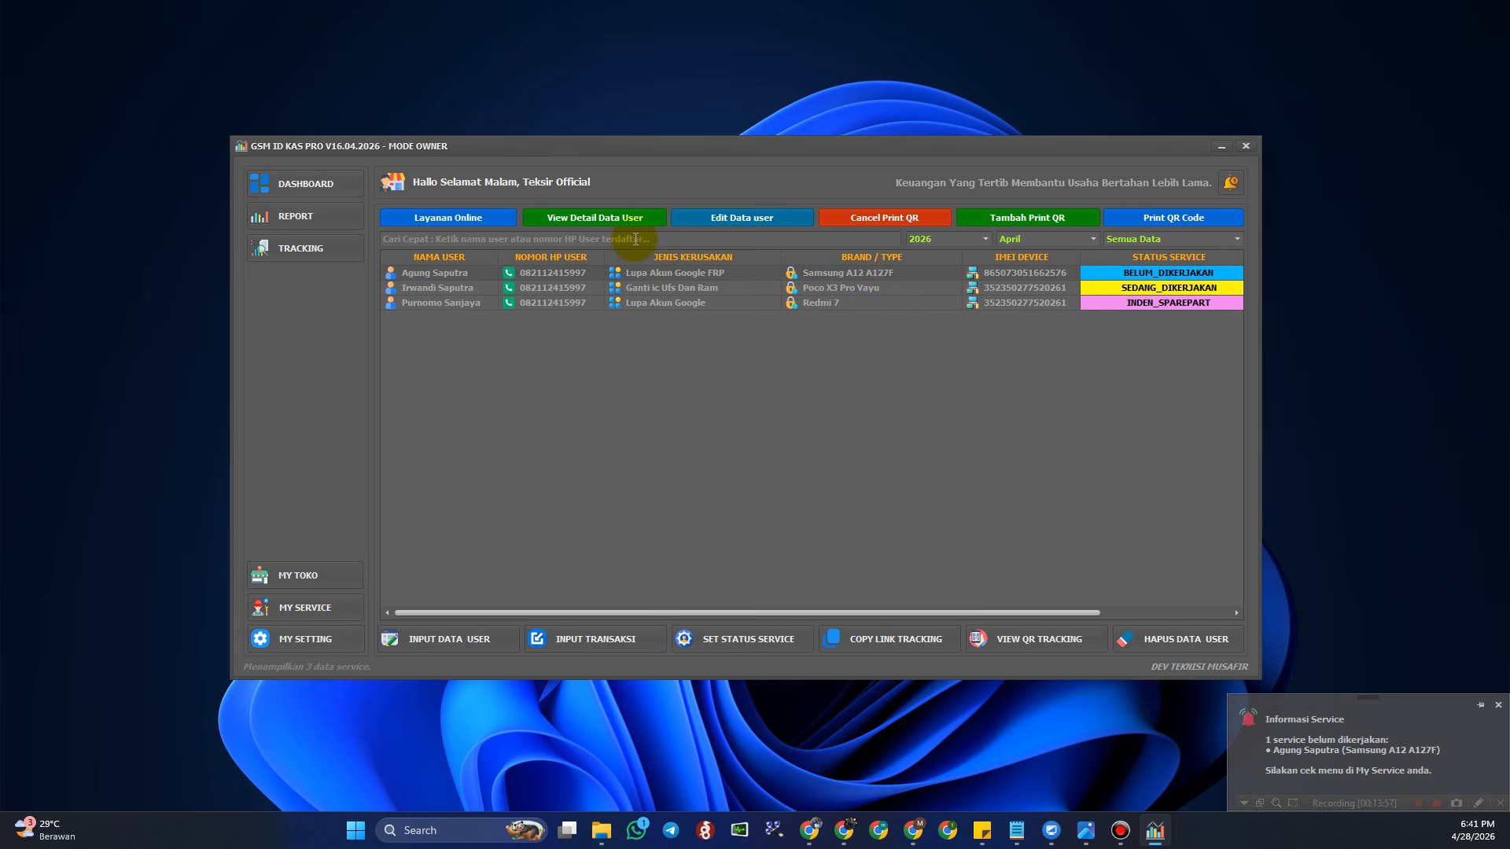
click(602, 219)
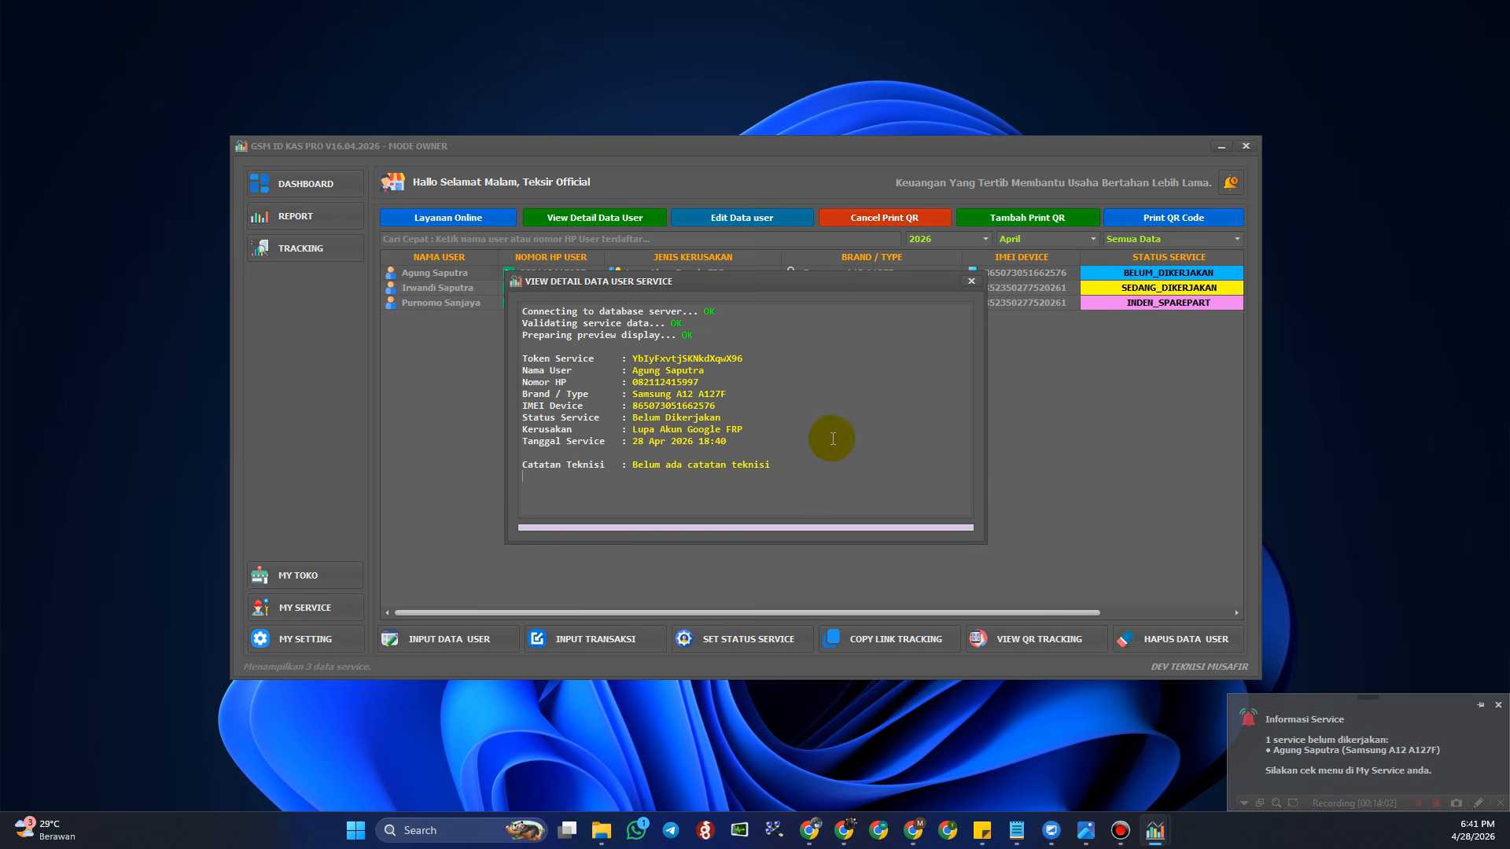
click(971, 281)
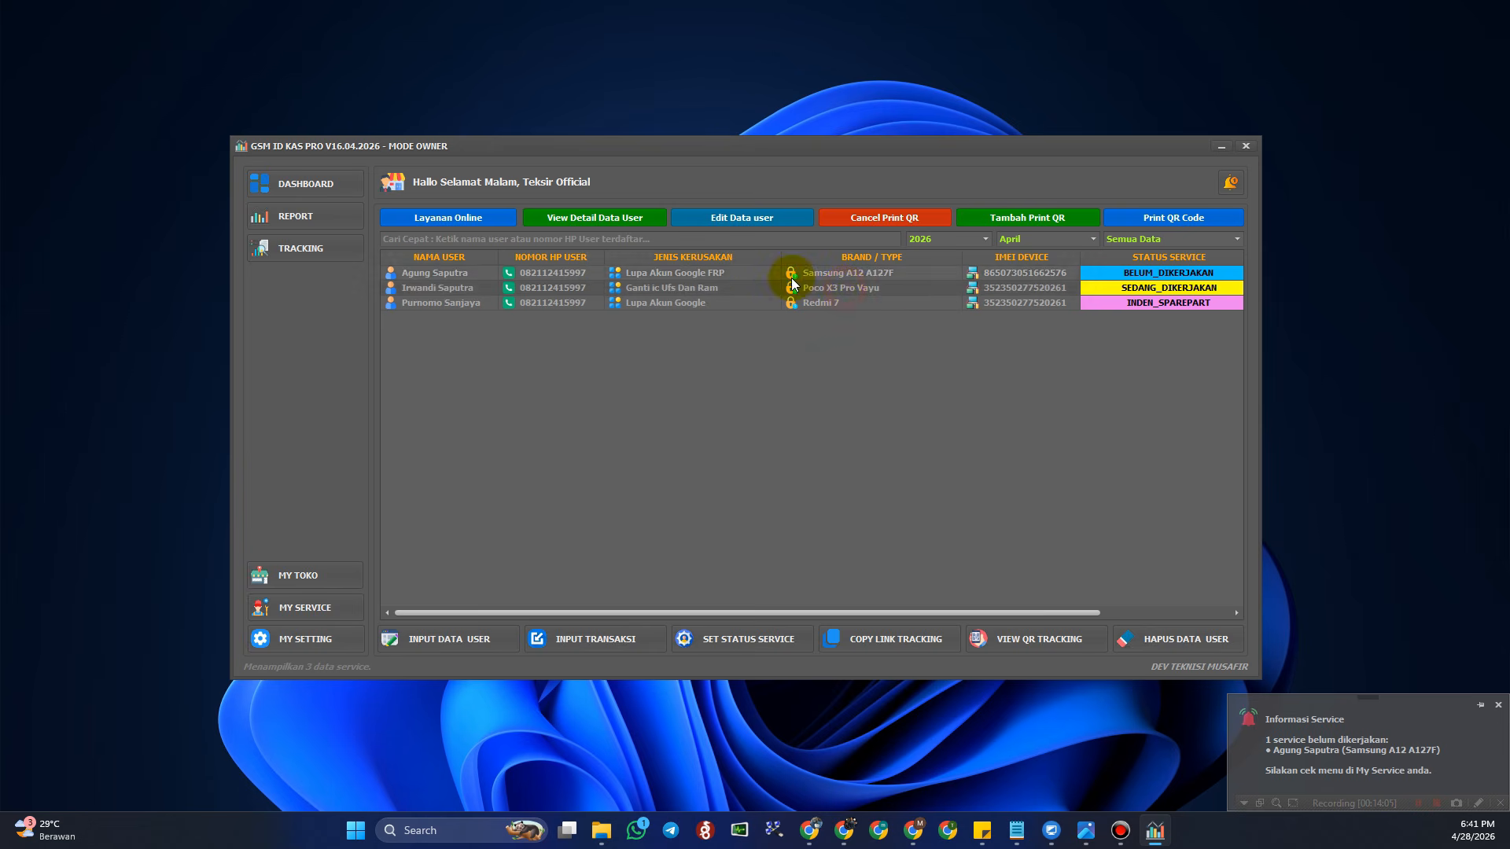
click(753, 220)
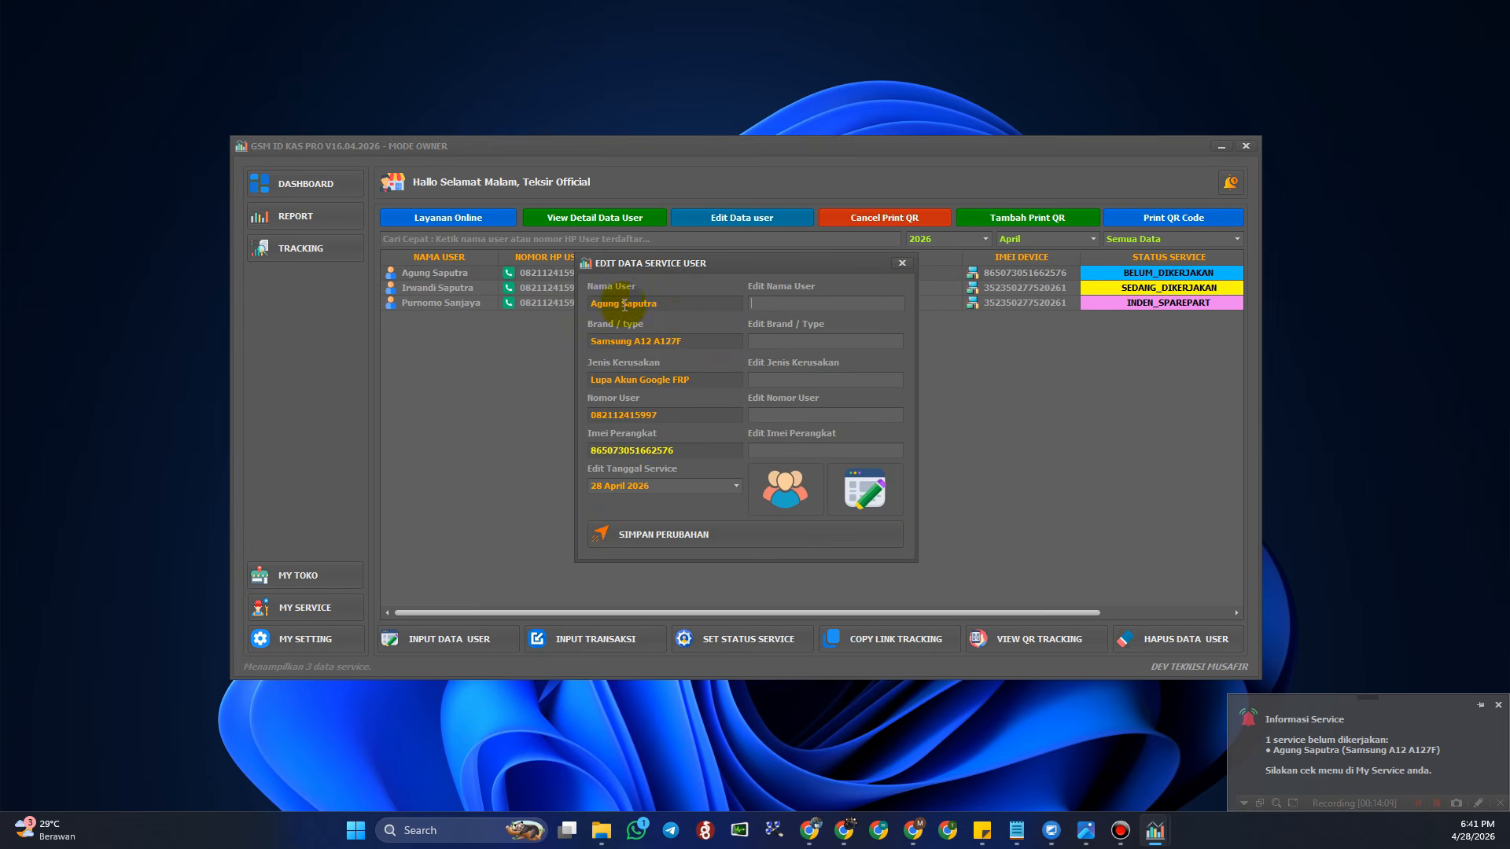
click(800, 303)
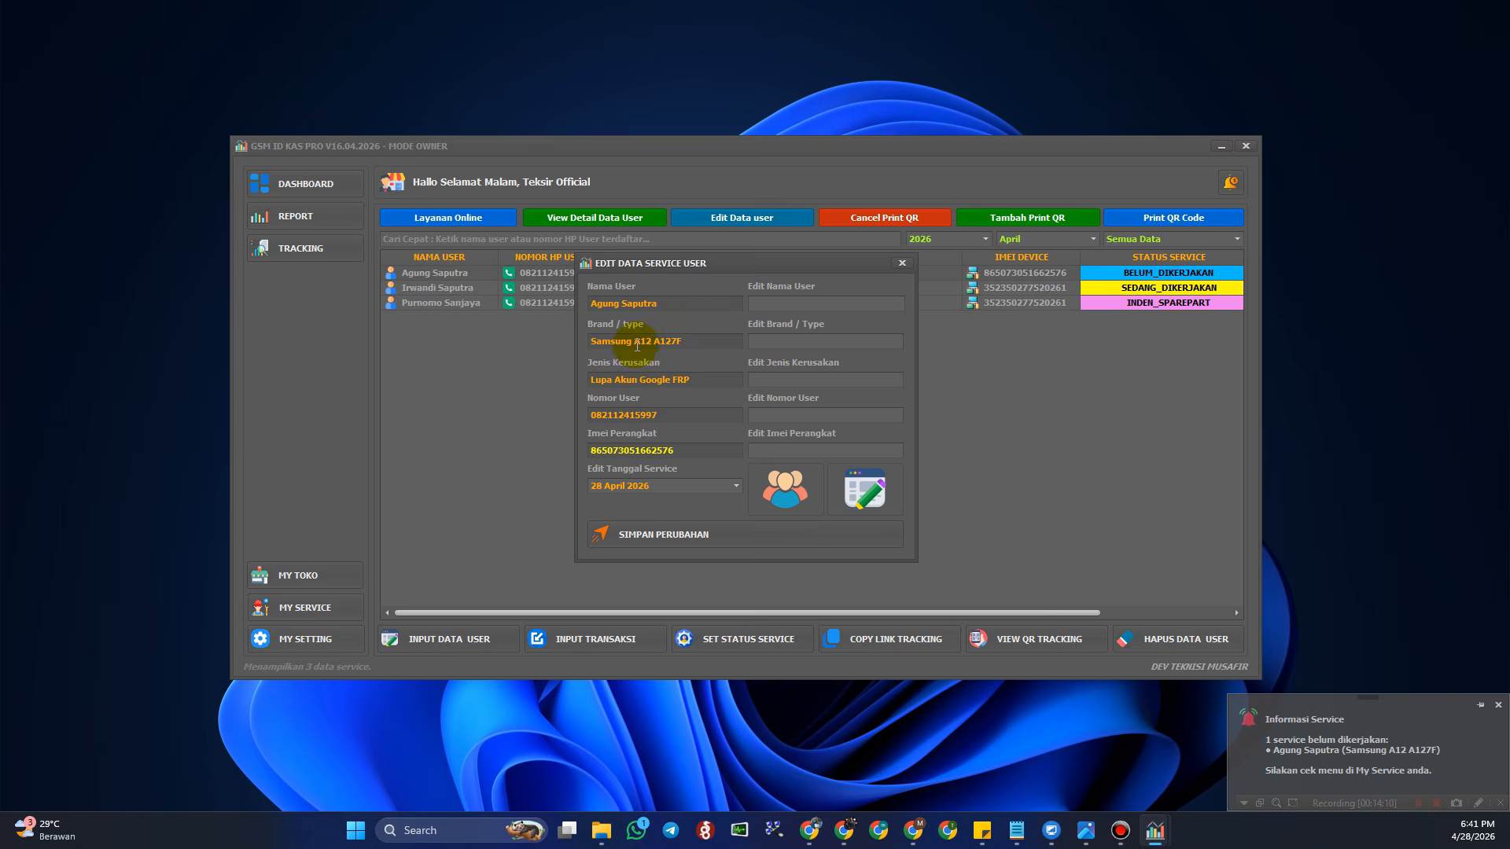
click(802, 380)
click(794, 342)
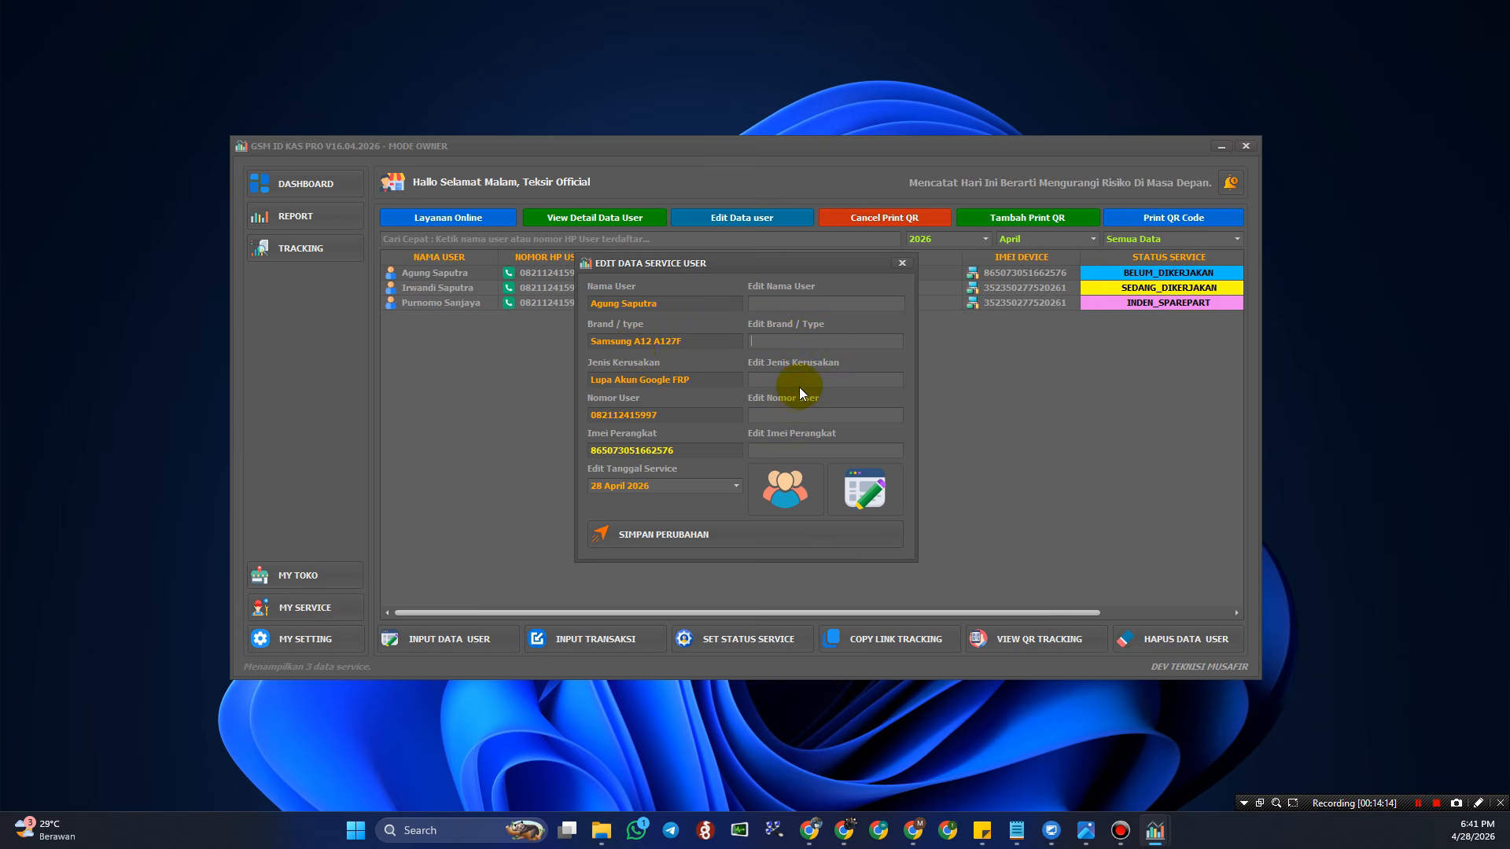
click(736, 488)
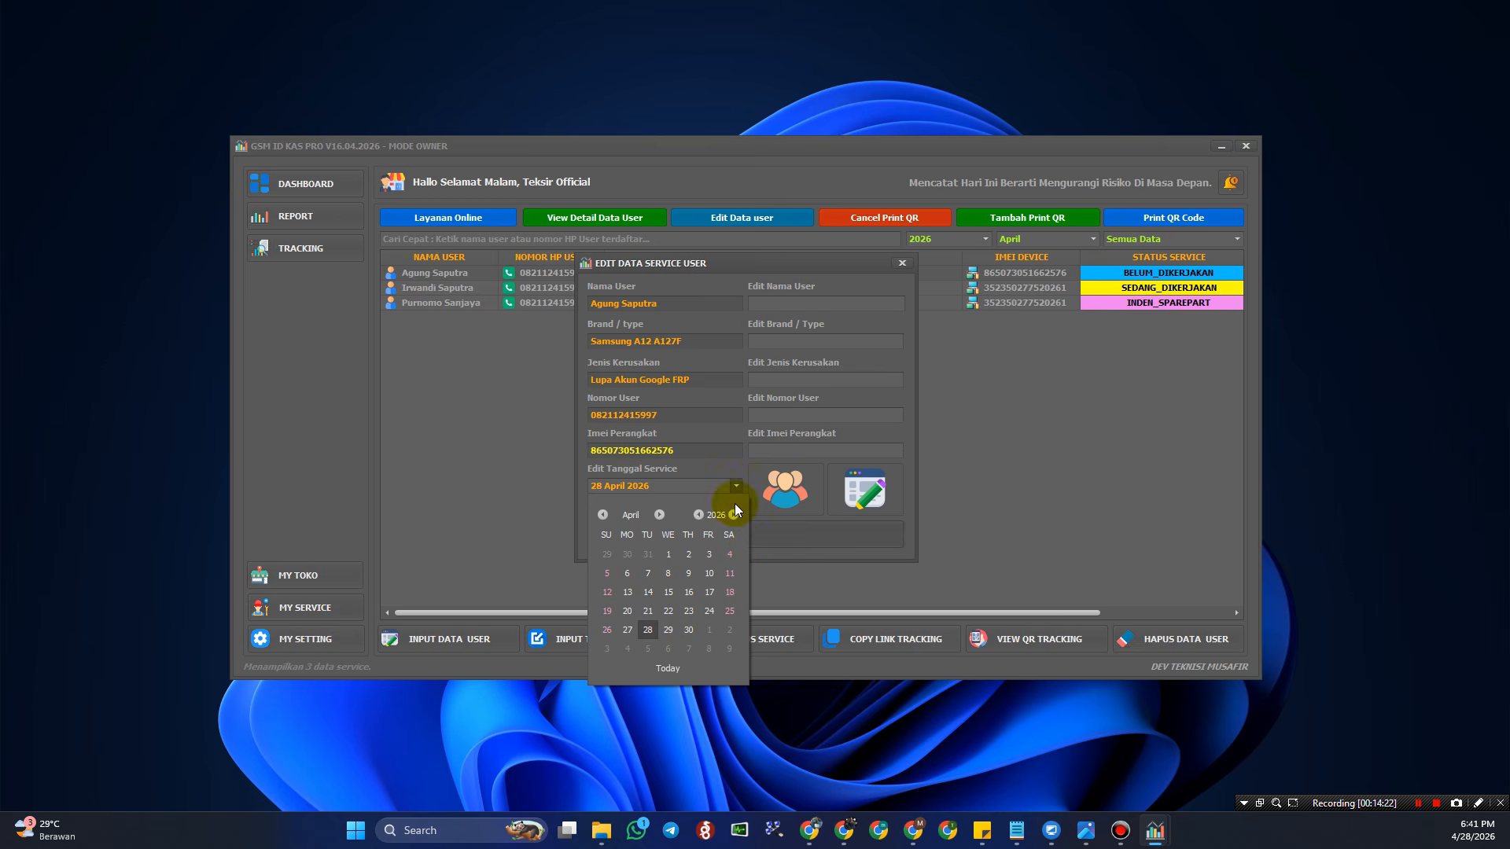
click(785, 554)
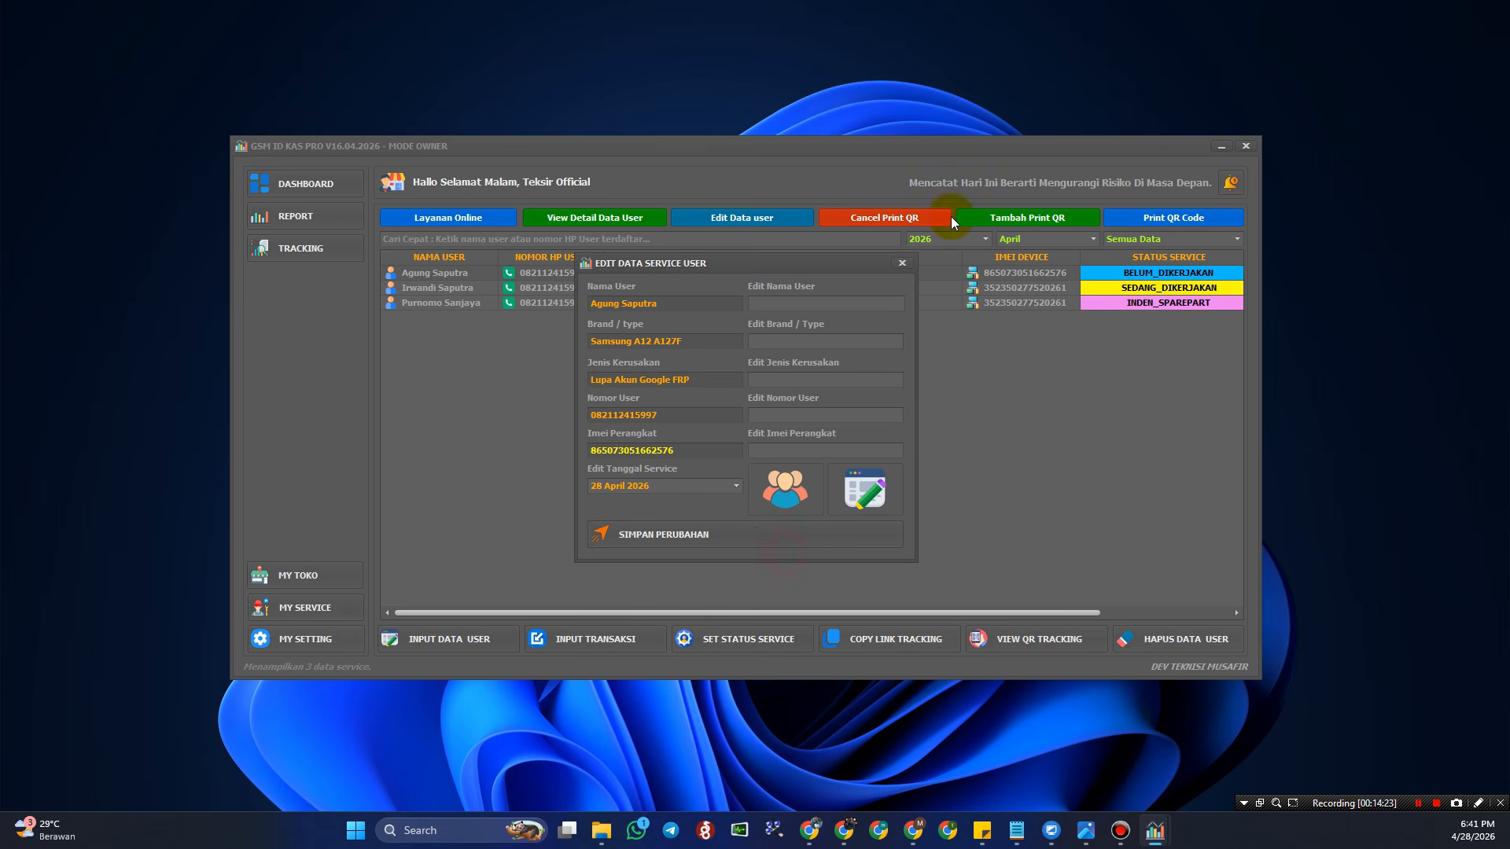
click(902, 264)
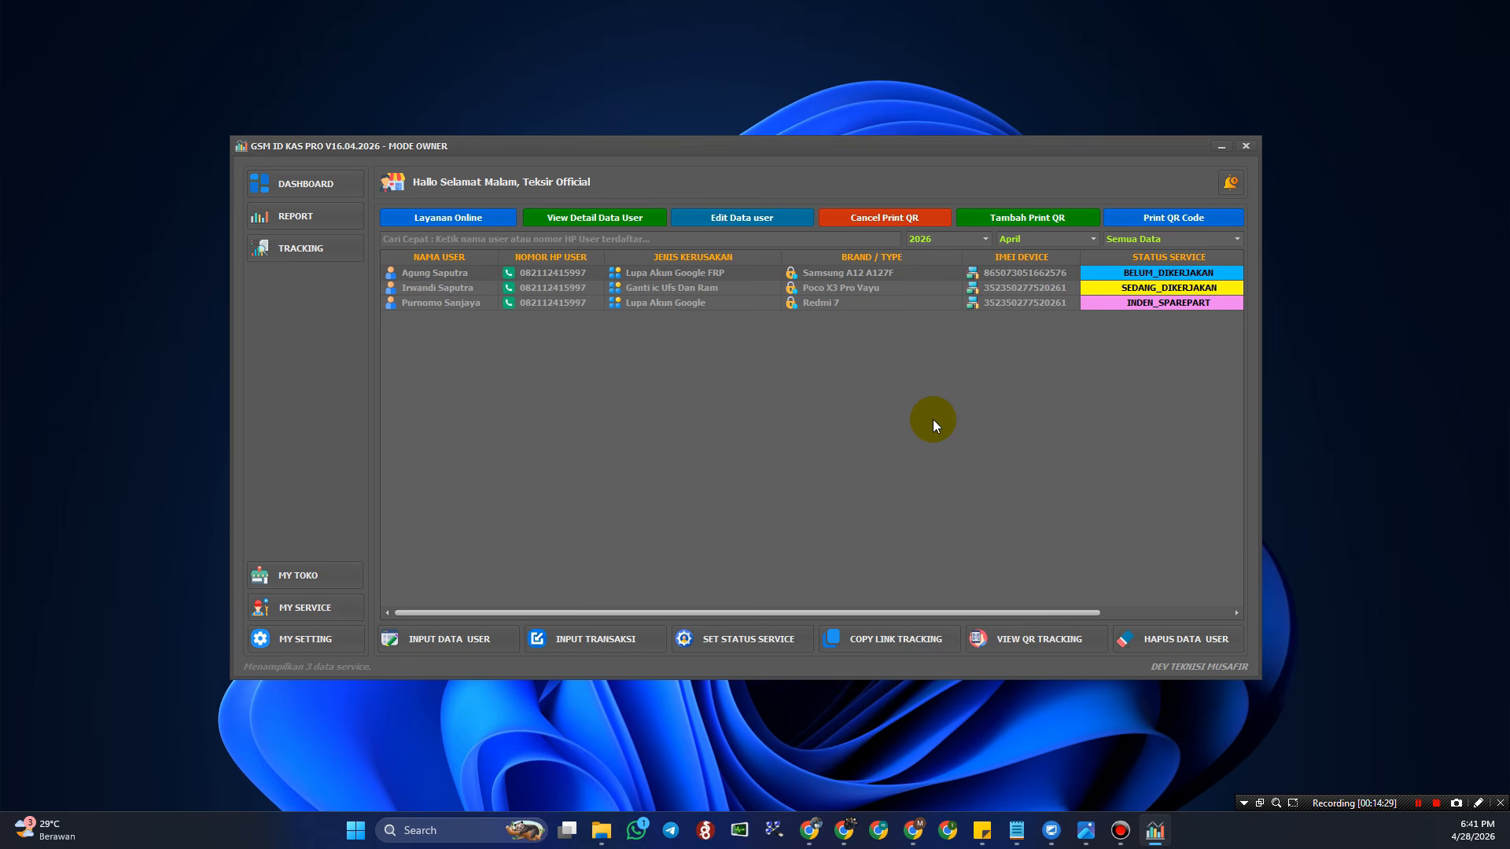
drag(998, 148, 1040, 108)
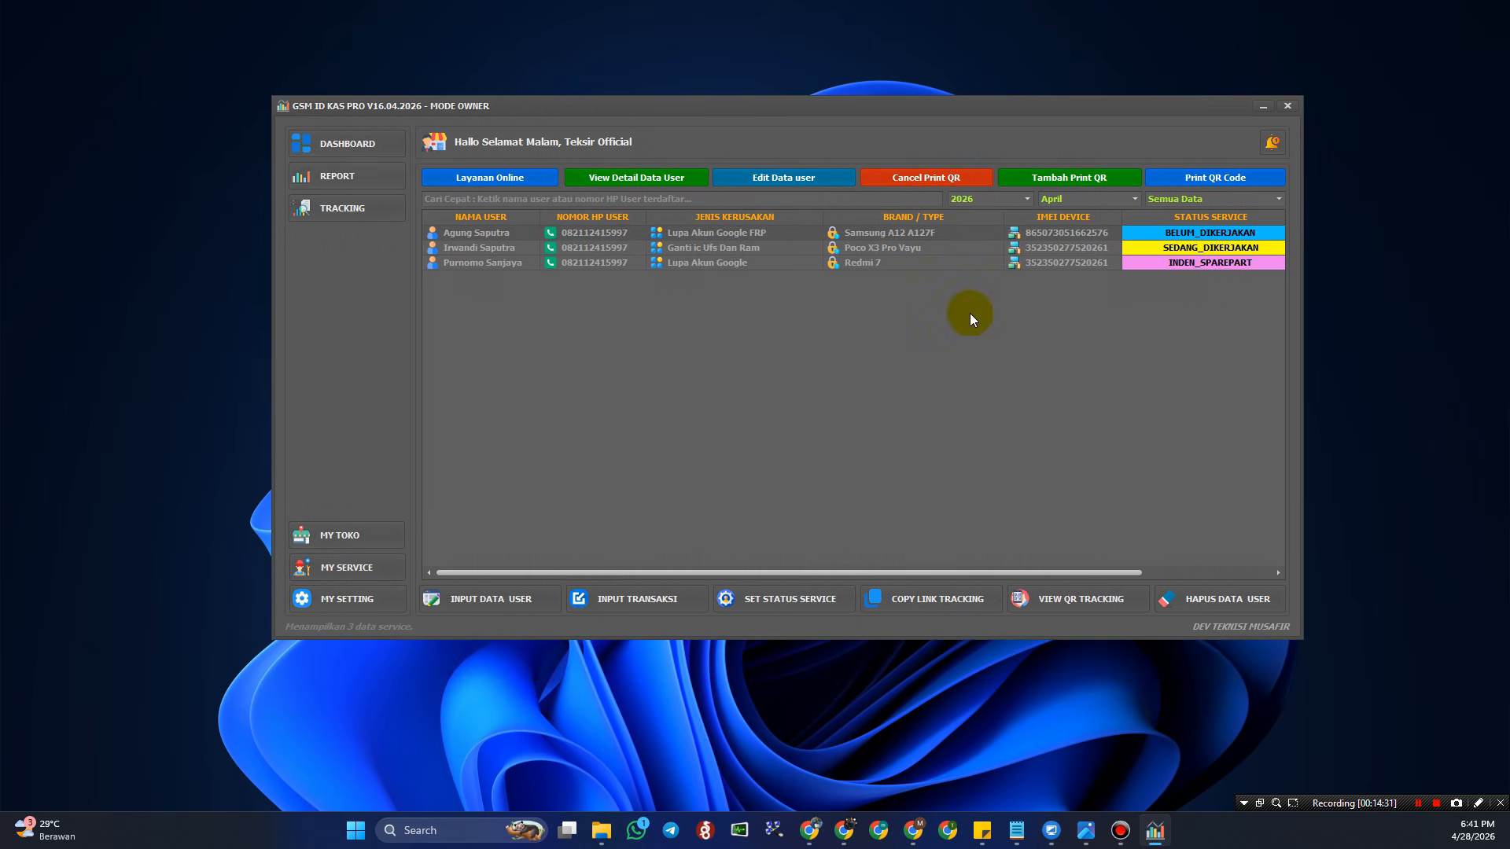
- Open MY SETTING and add the logo image from DATA PRODUCK as the shop logo
click(354, 600)
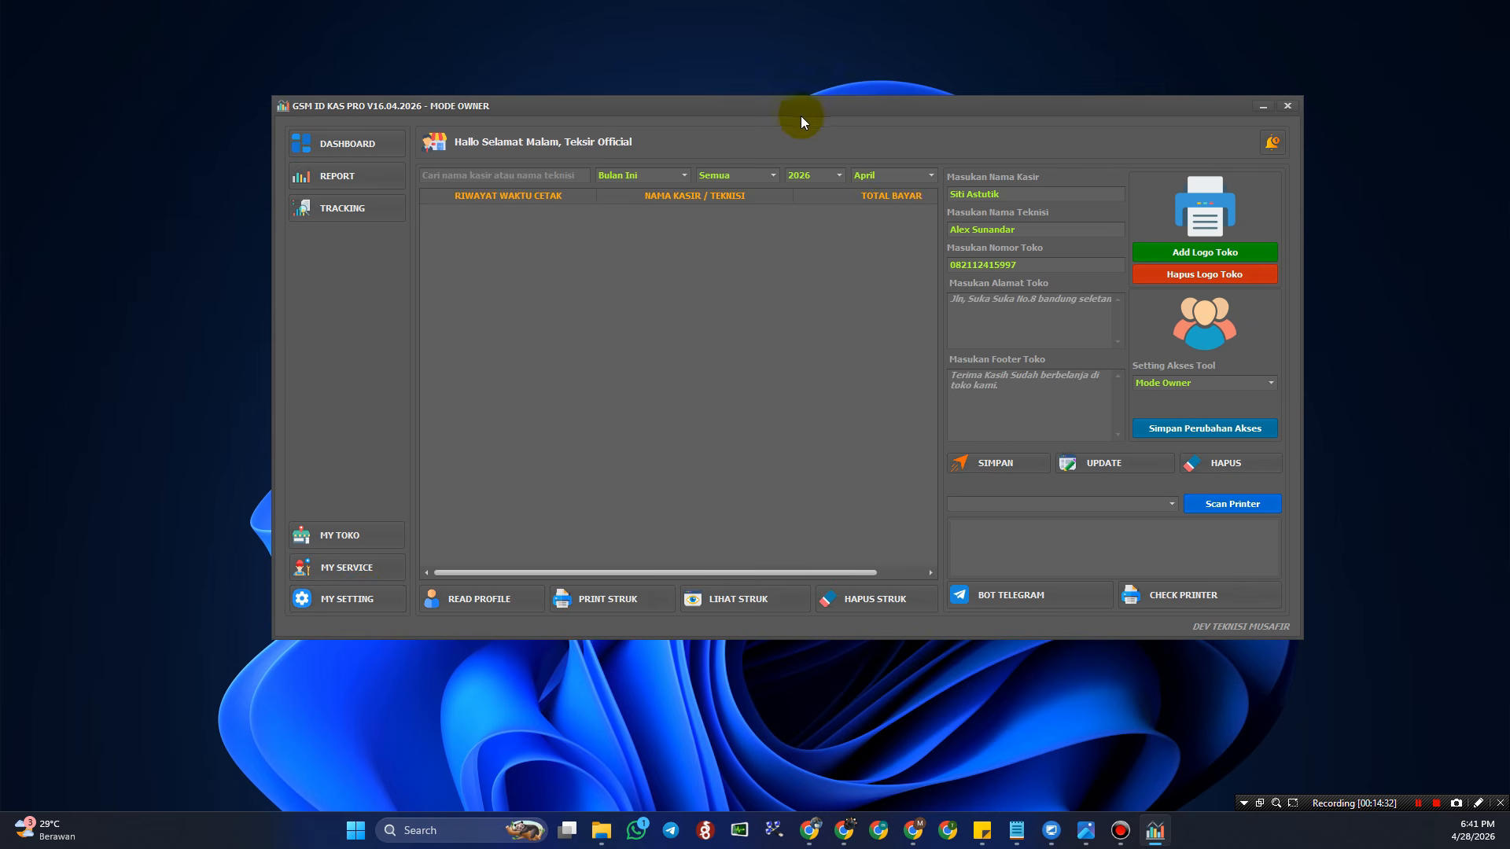
drag(863, 109, 833, 118)
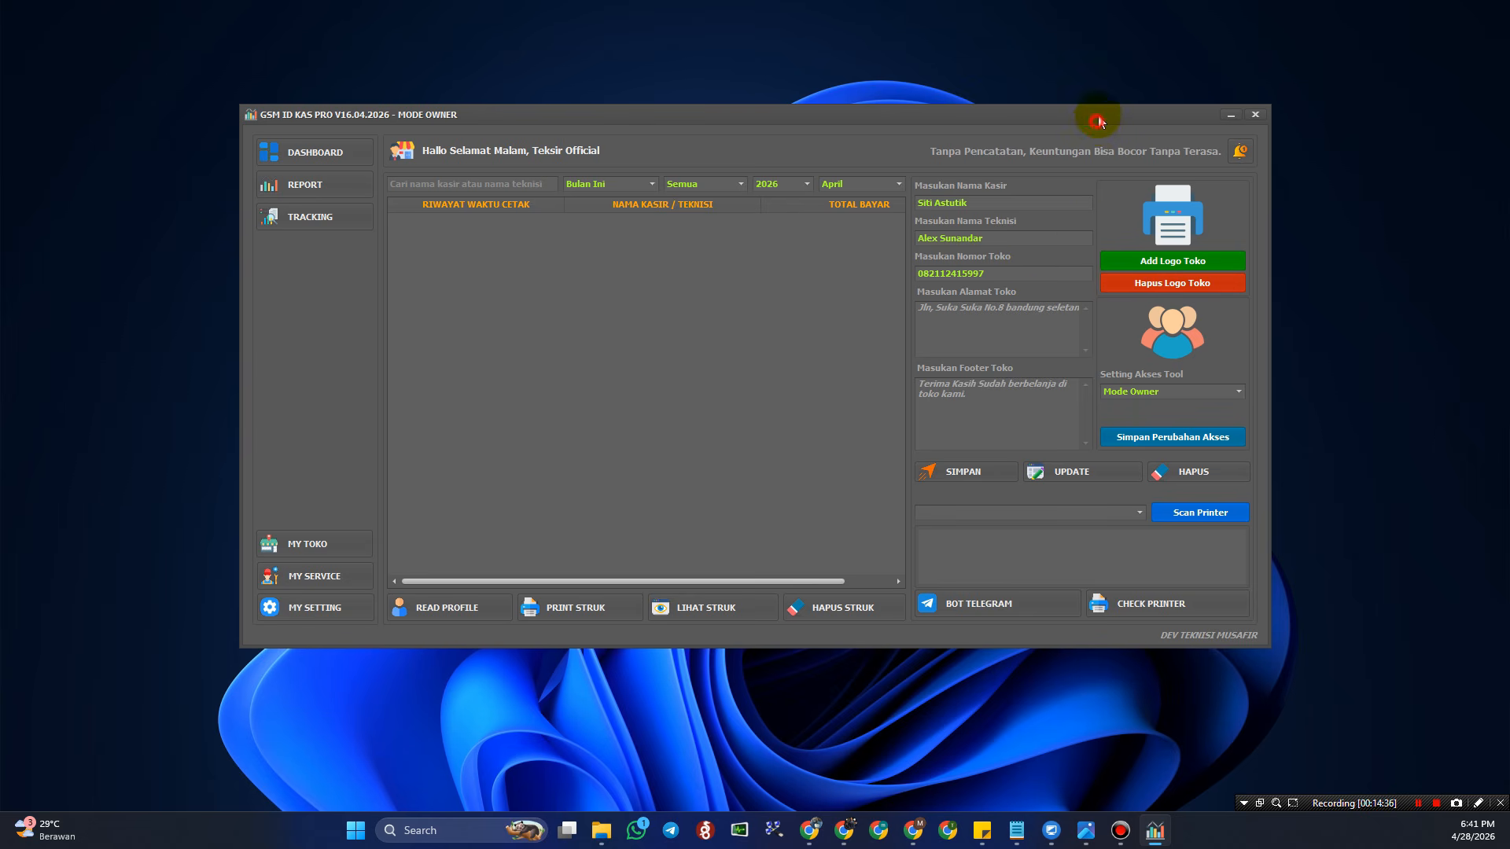
drag(1096, 124, 1098, 121)
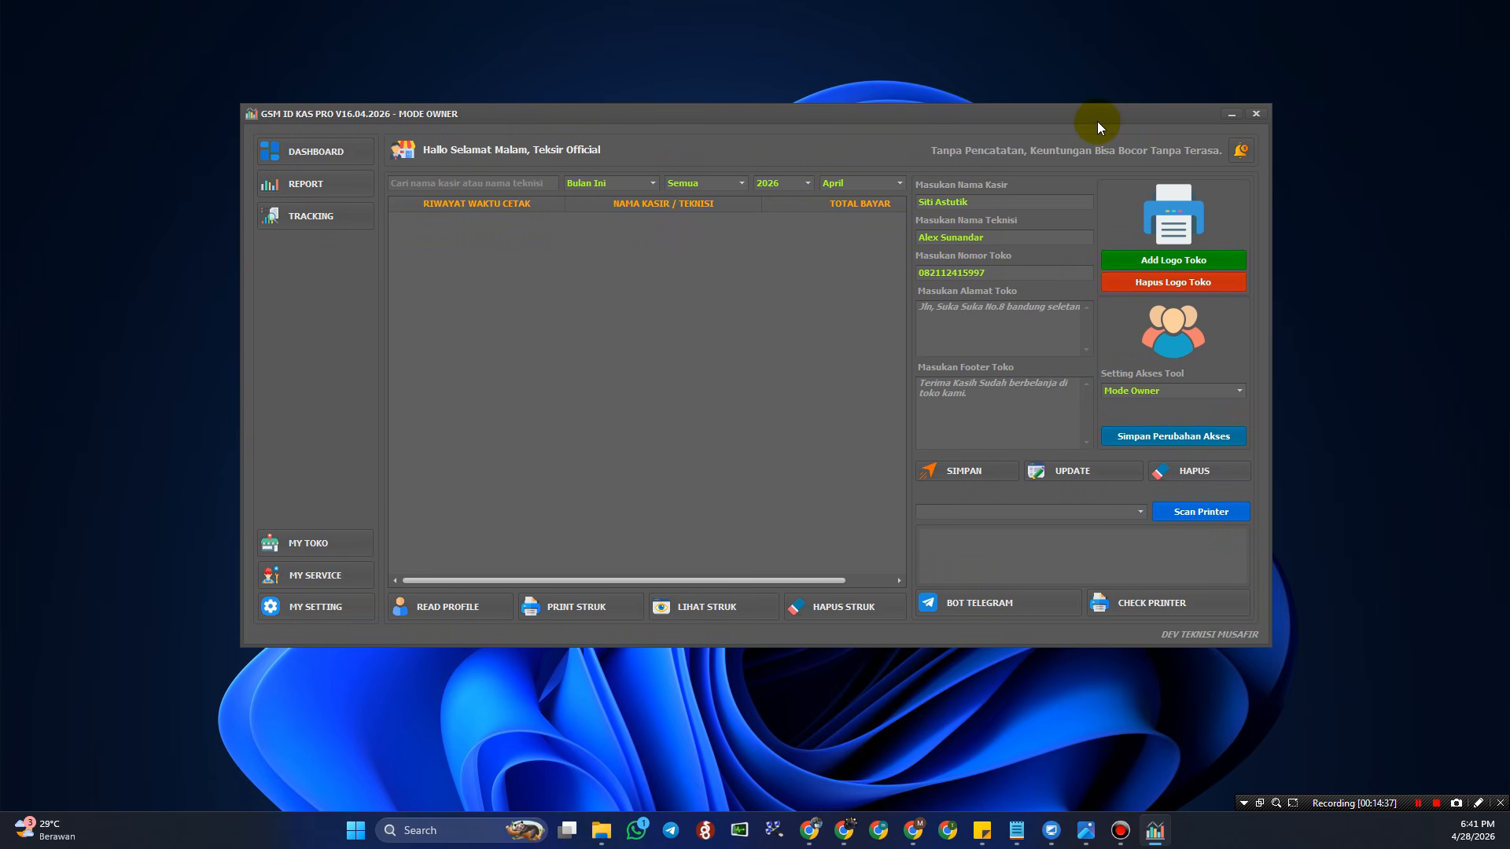
click(1183, 261)
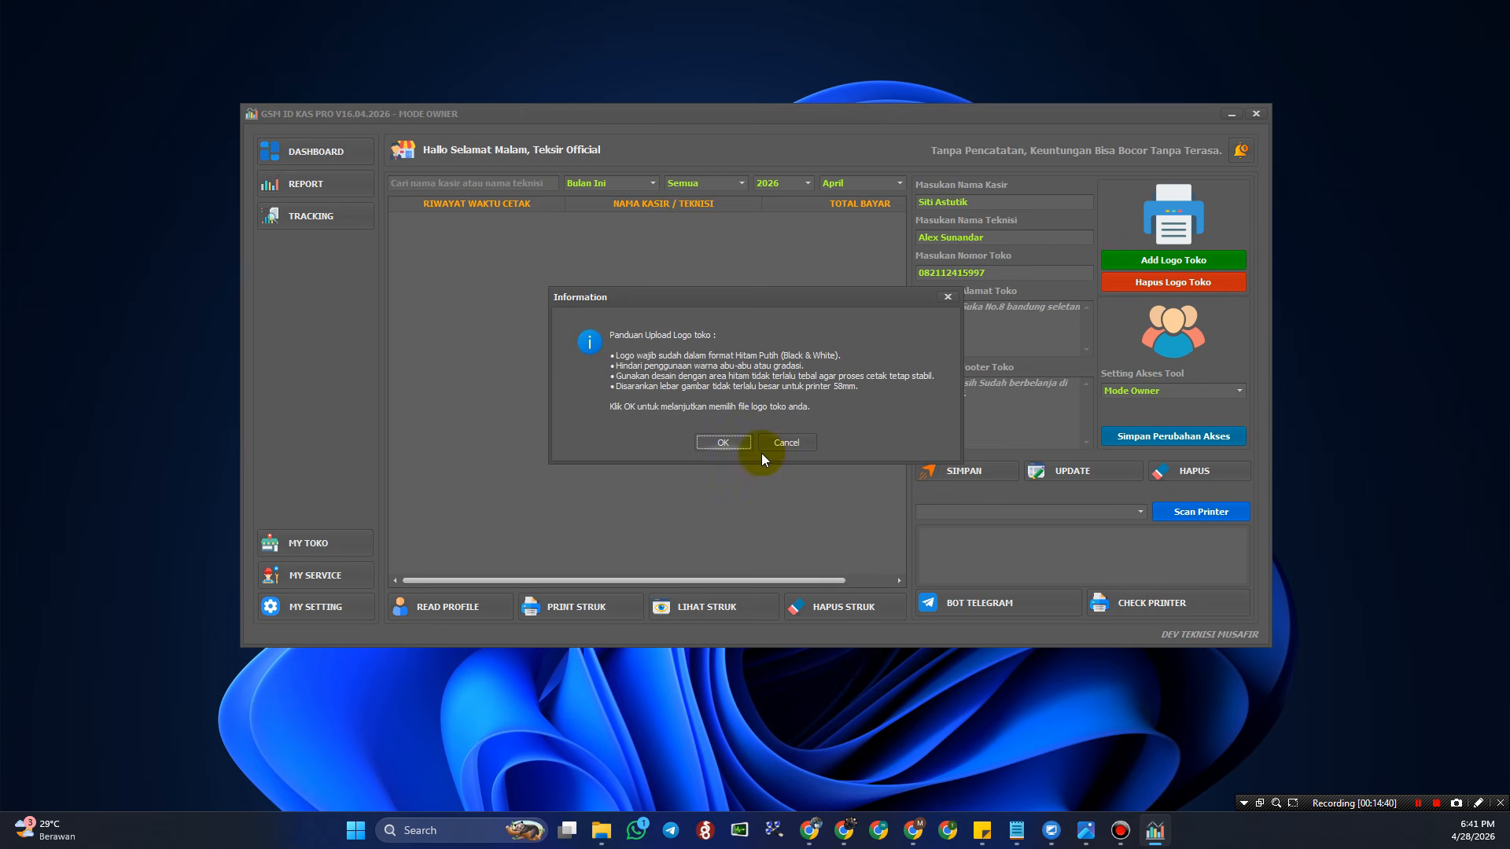
click(725, 443)
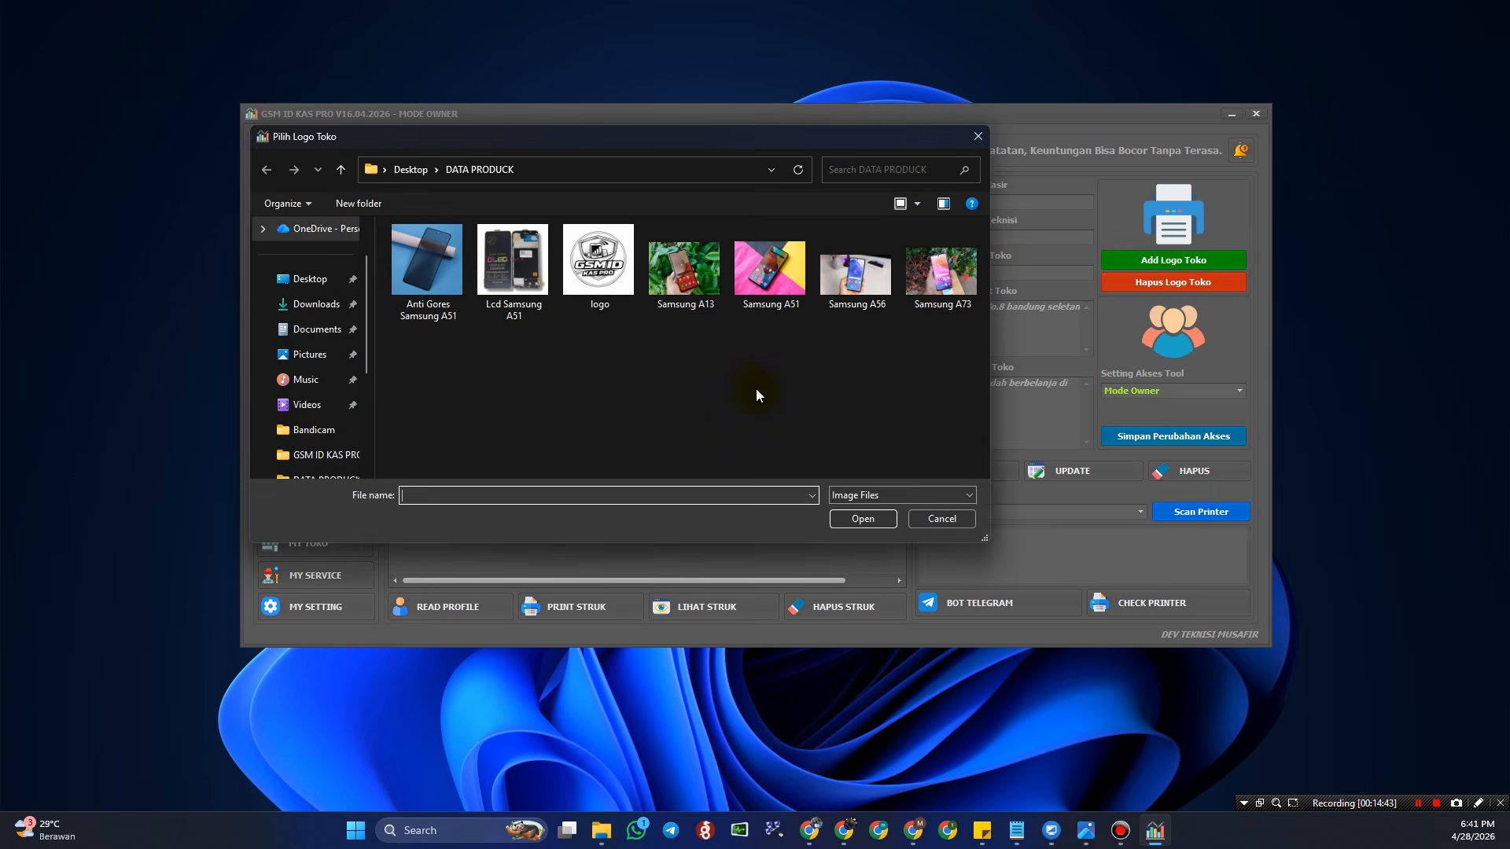
click(591, 266)
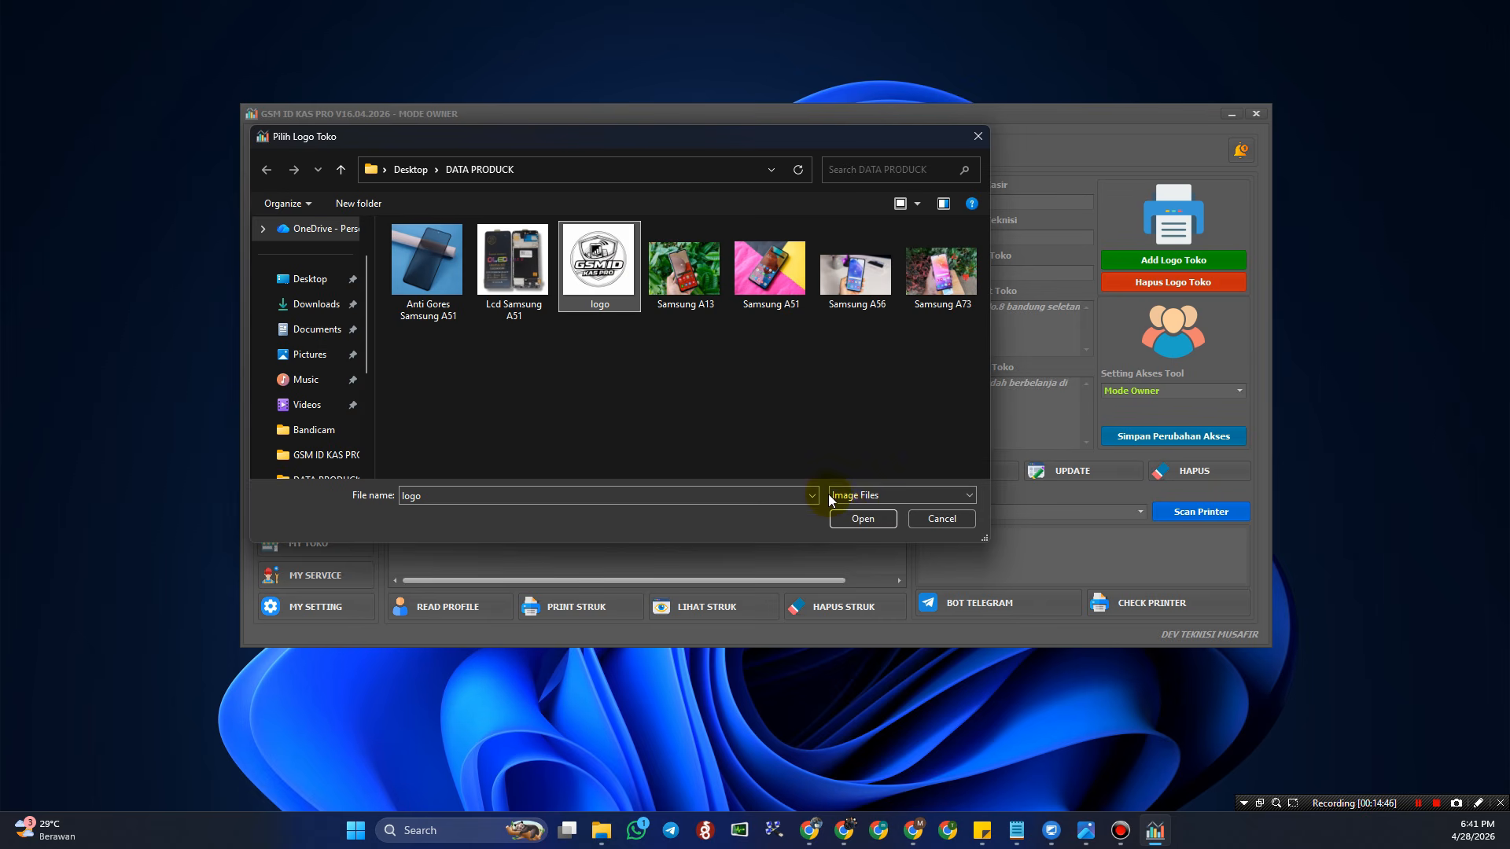
click(848, 519)
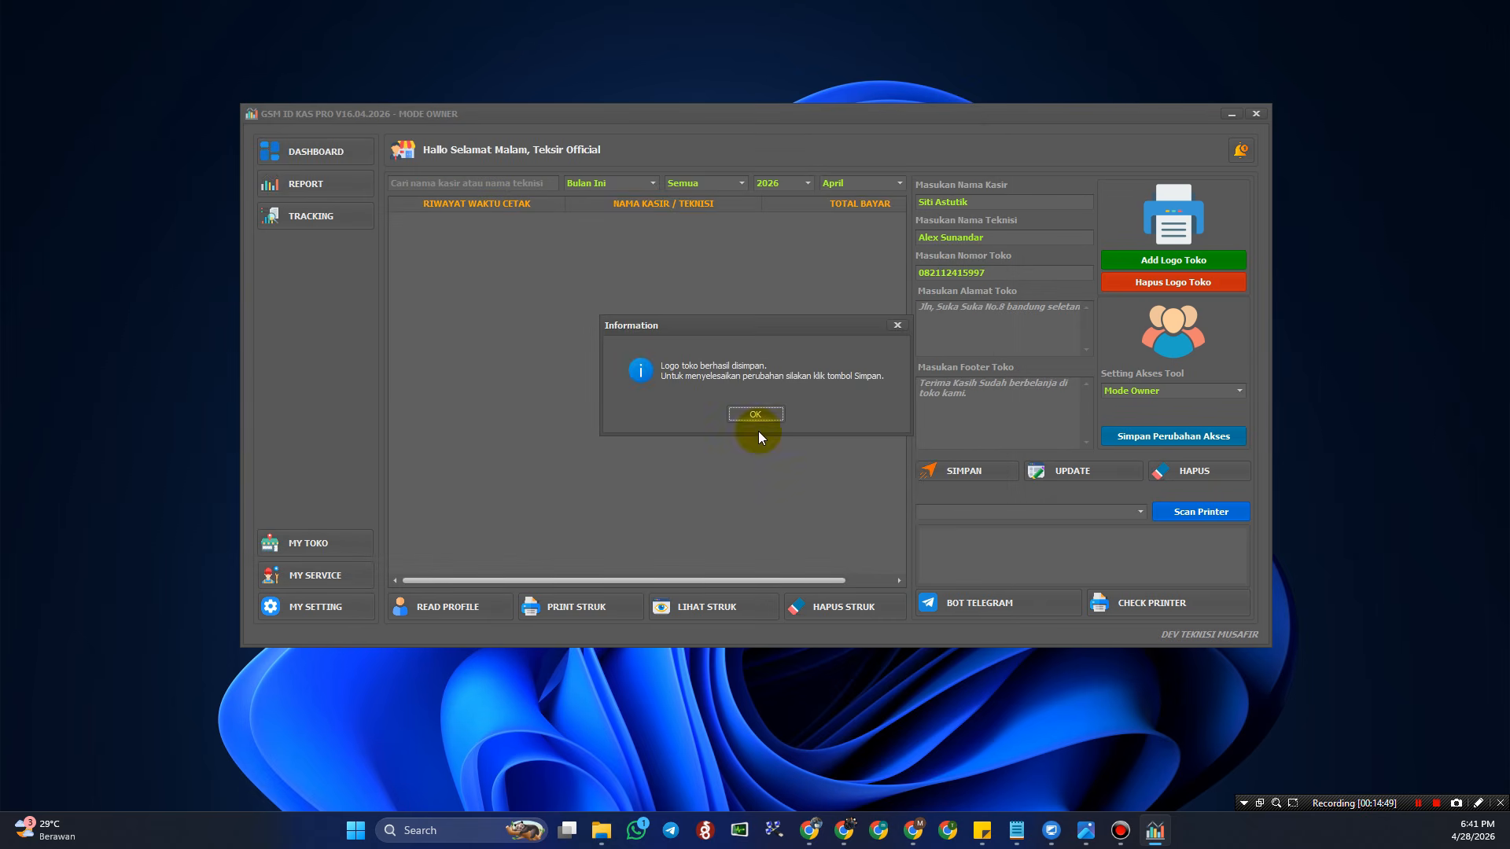
click(755, 415)
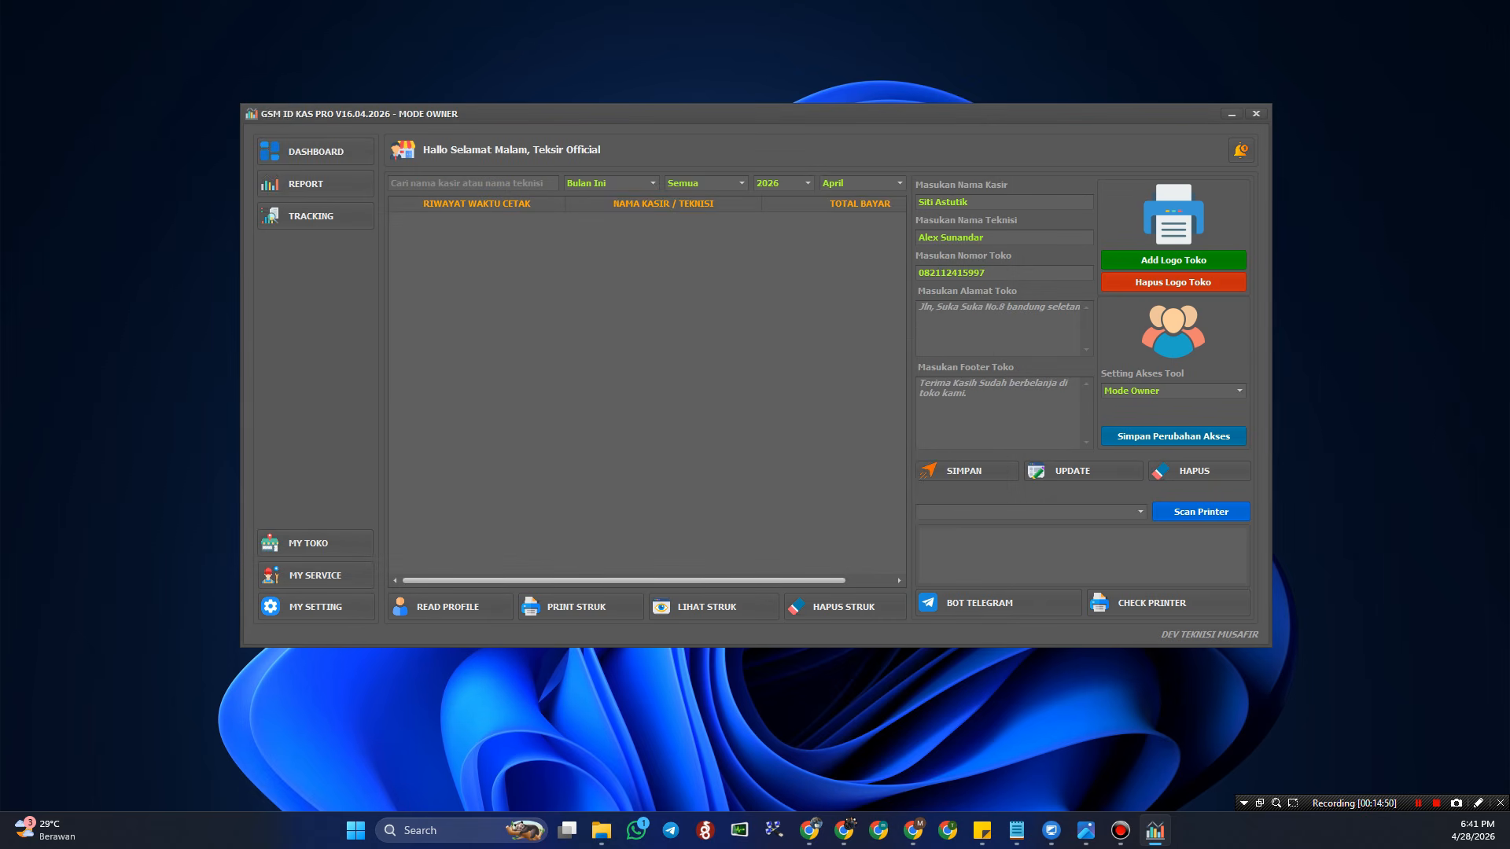
key(alt+Tab)
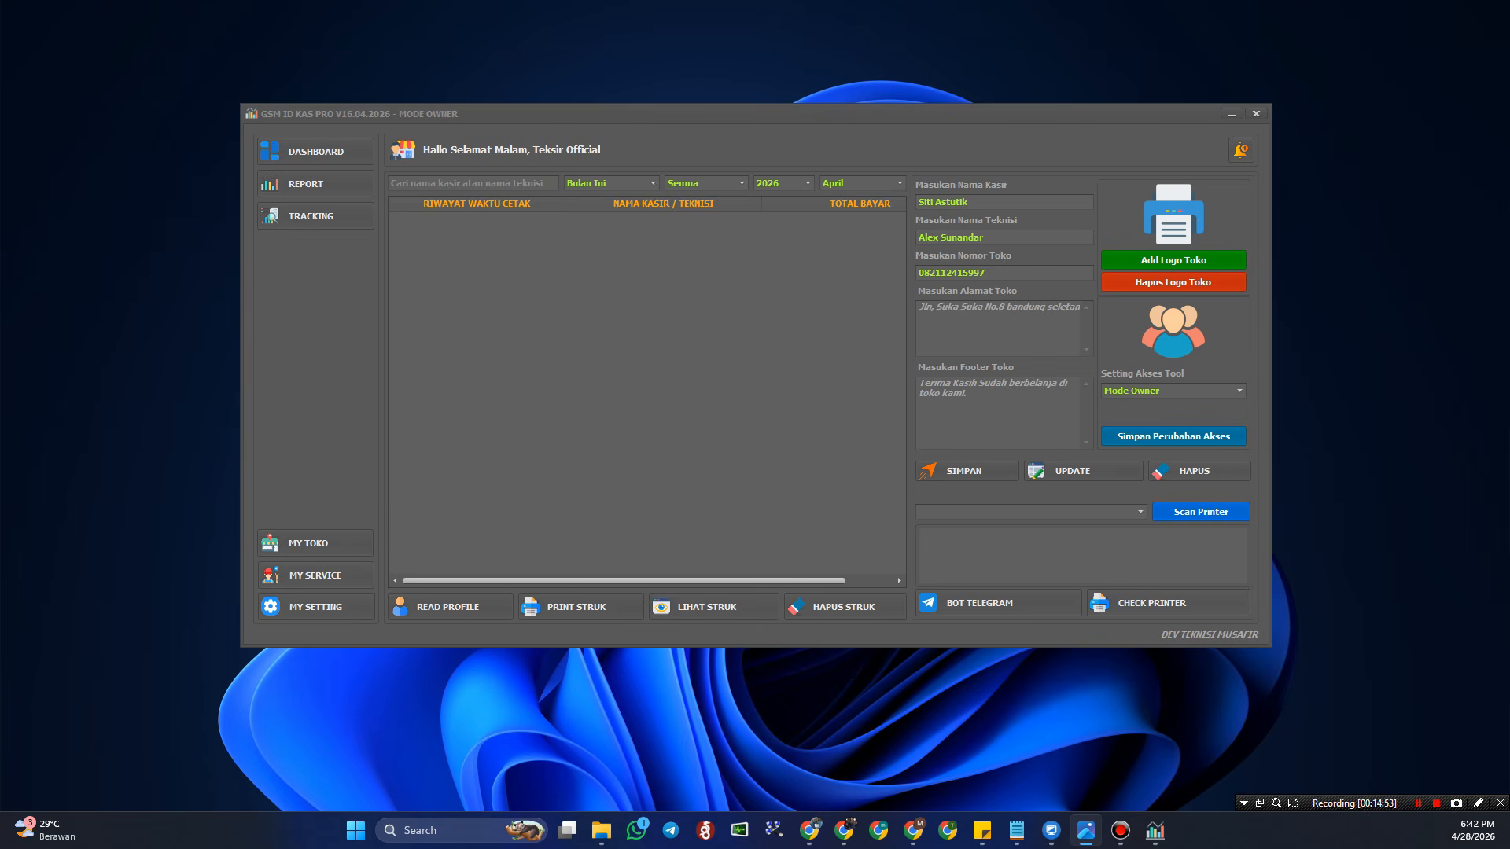
- Move aside and close the Photos preview of logo.png
drag(799, 145, 629, 144)
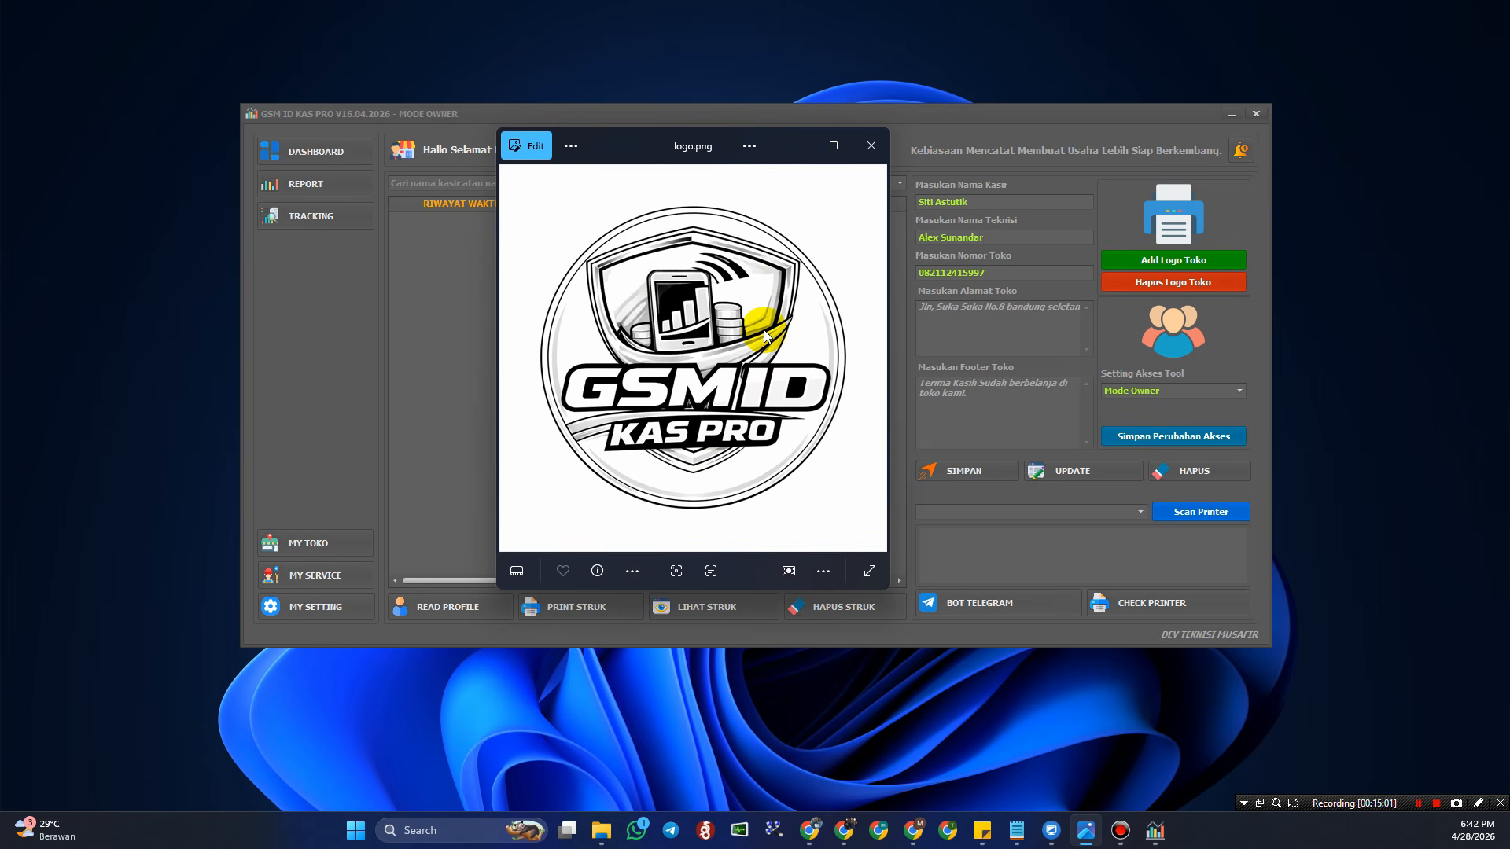
mouse_move(627, 149)
mouse_down()
mouse_move(647, 180)
mouse_move(635, 169)
mouse_up()
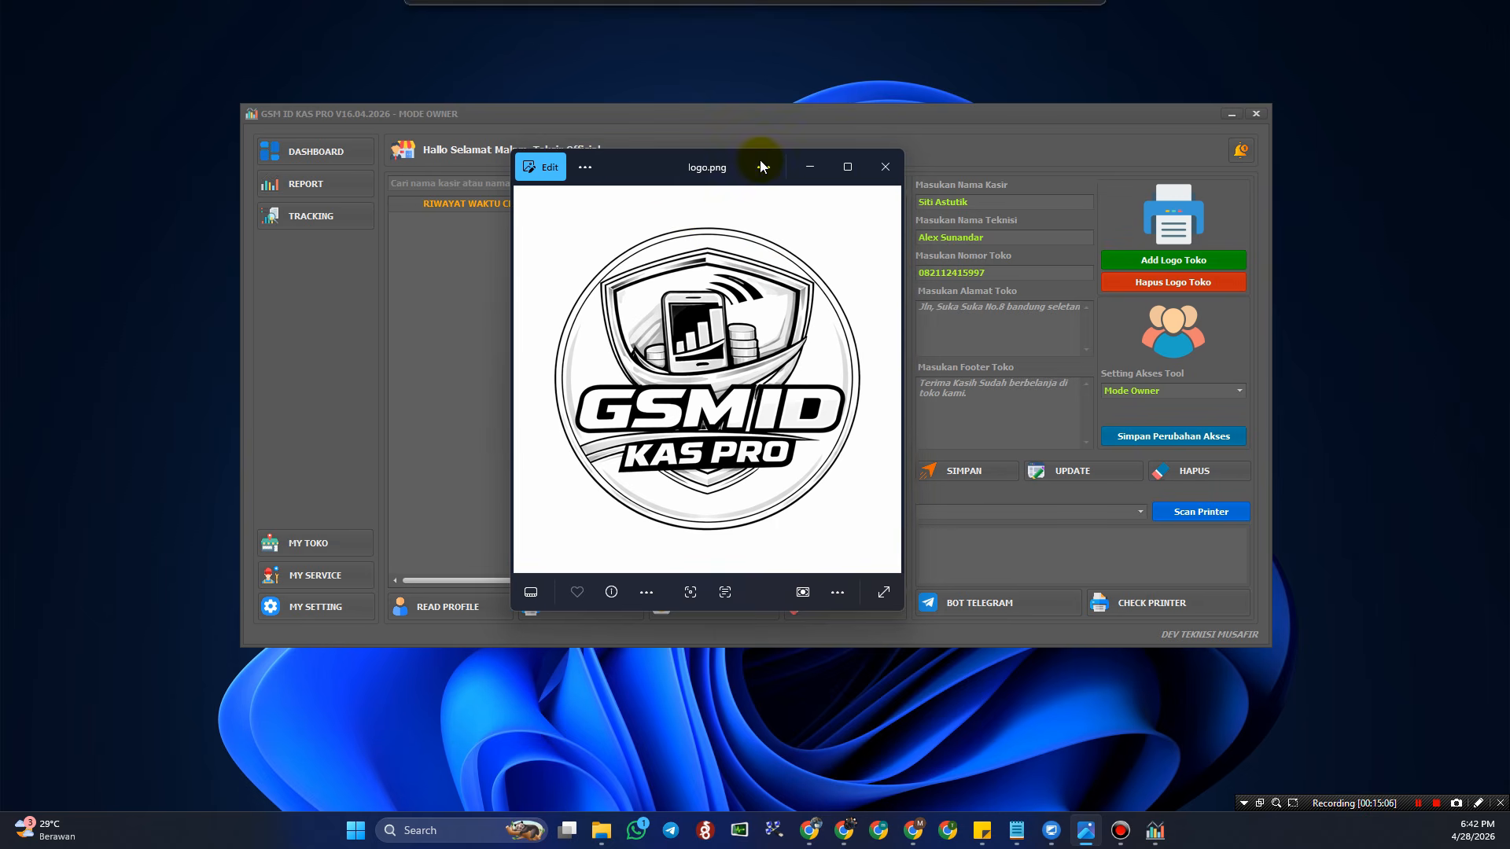
click(874, 170)
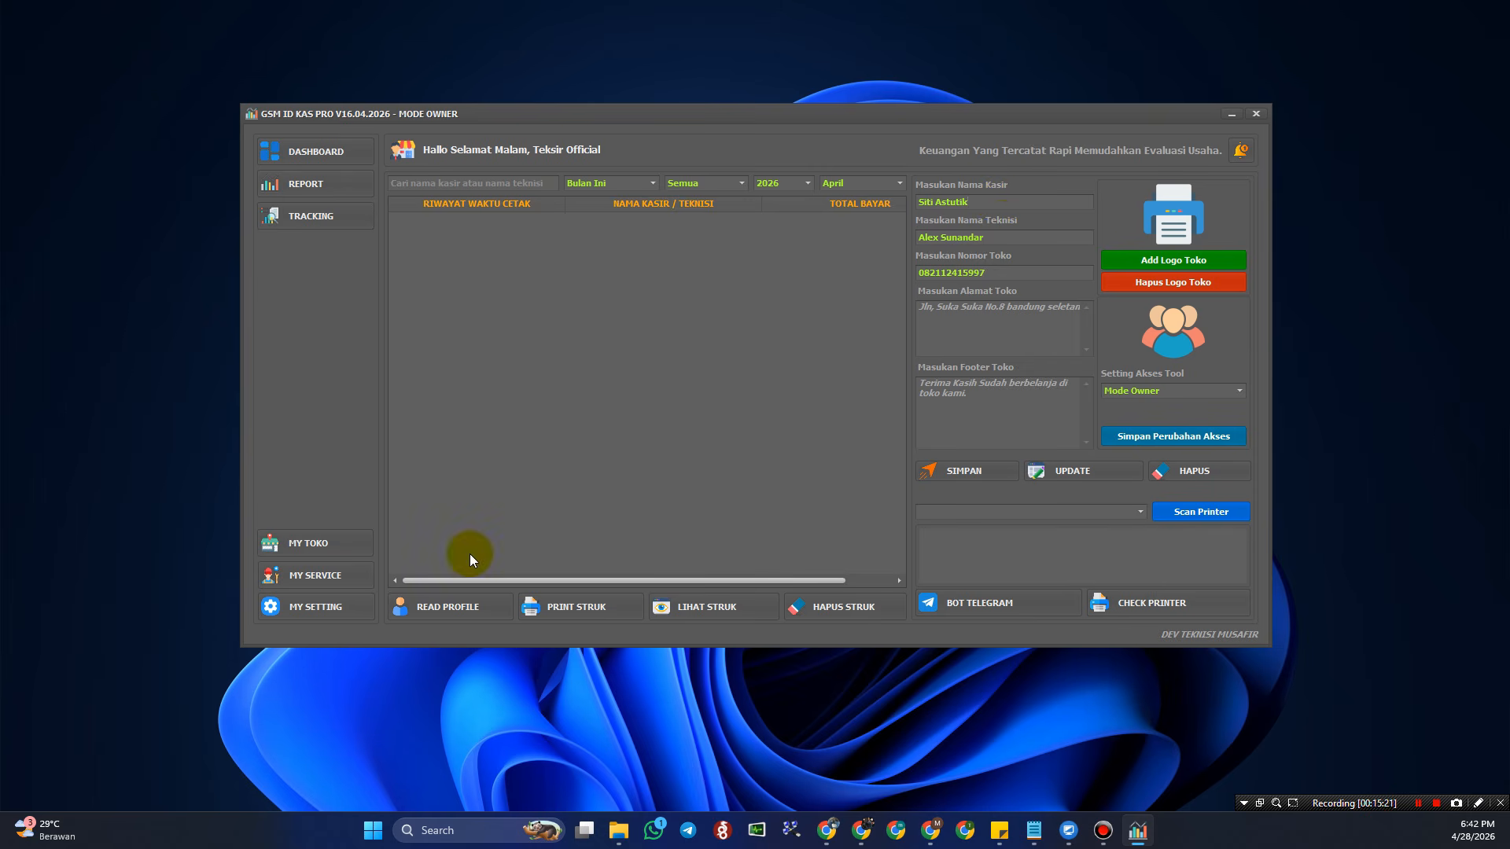
click(333, 576)
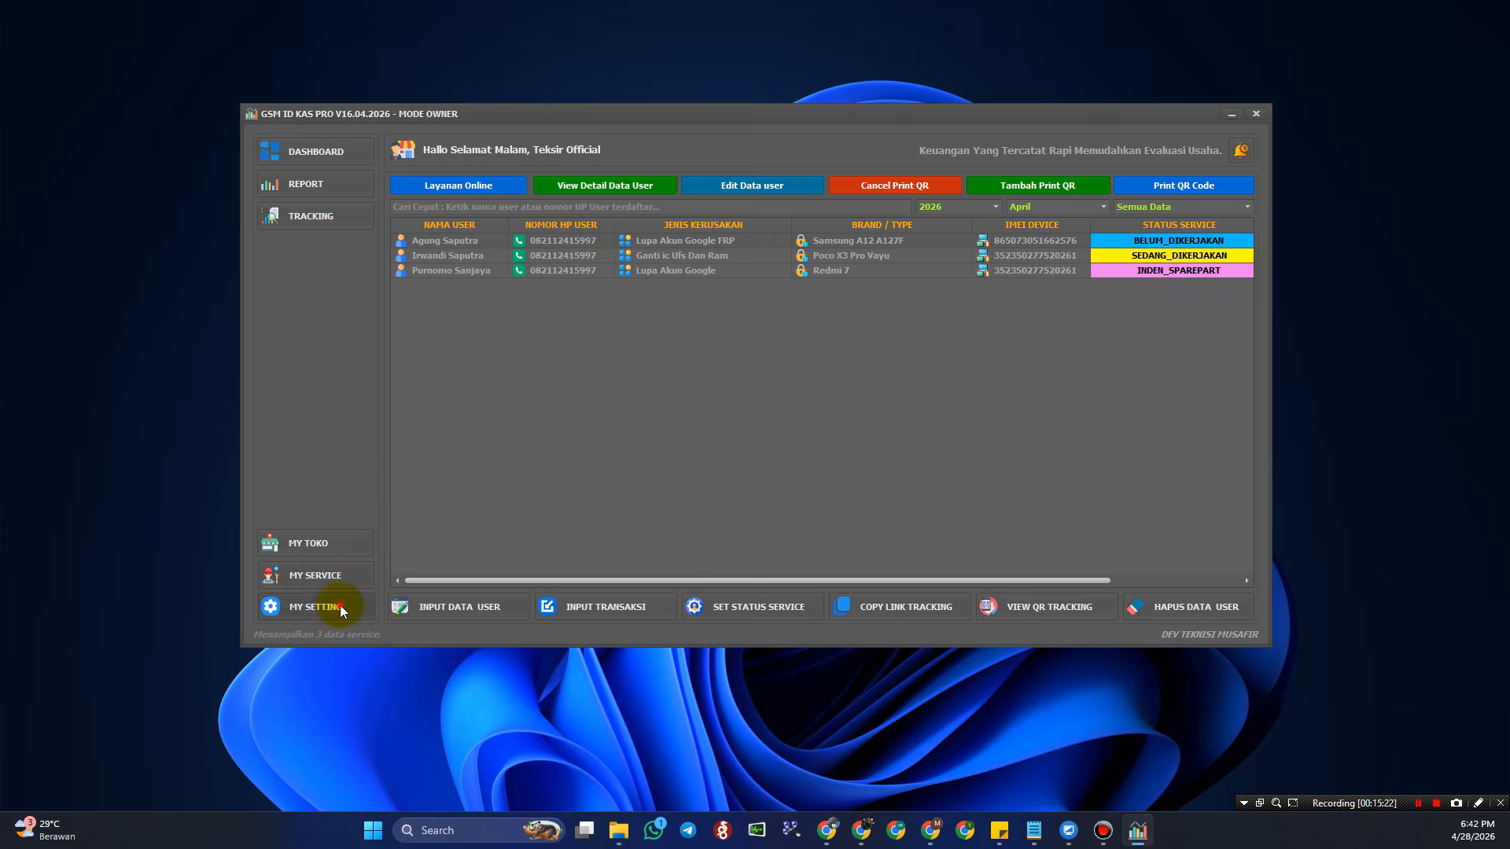
click(339, 605)
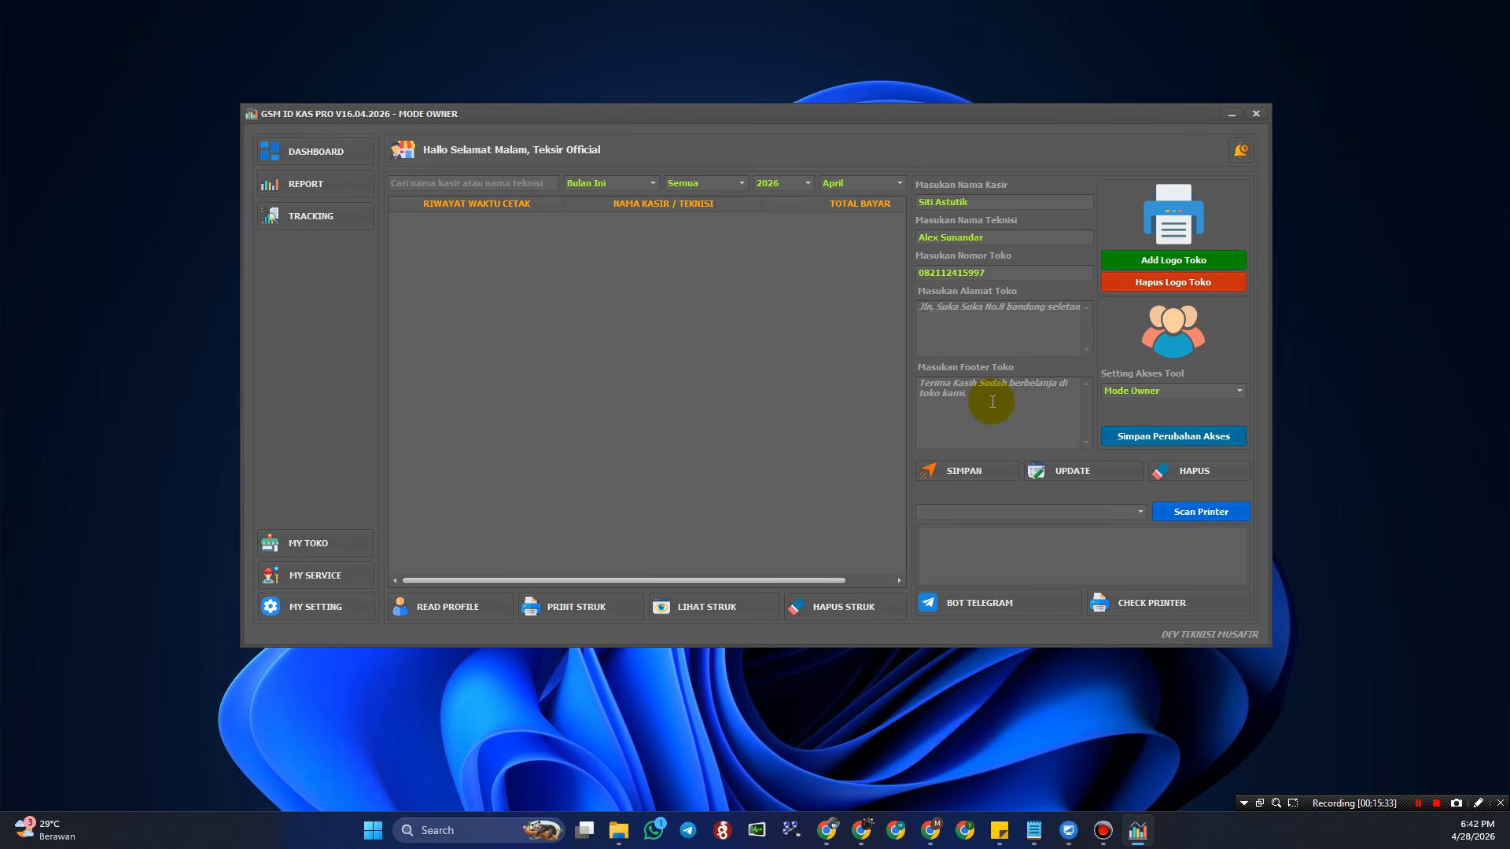
click(1214, 392)
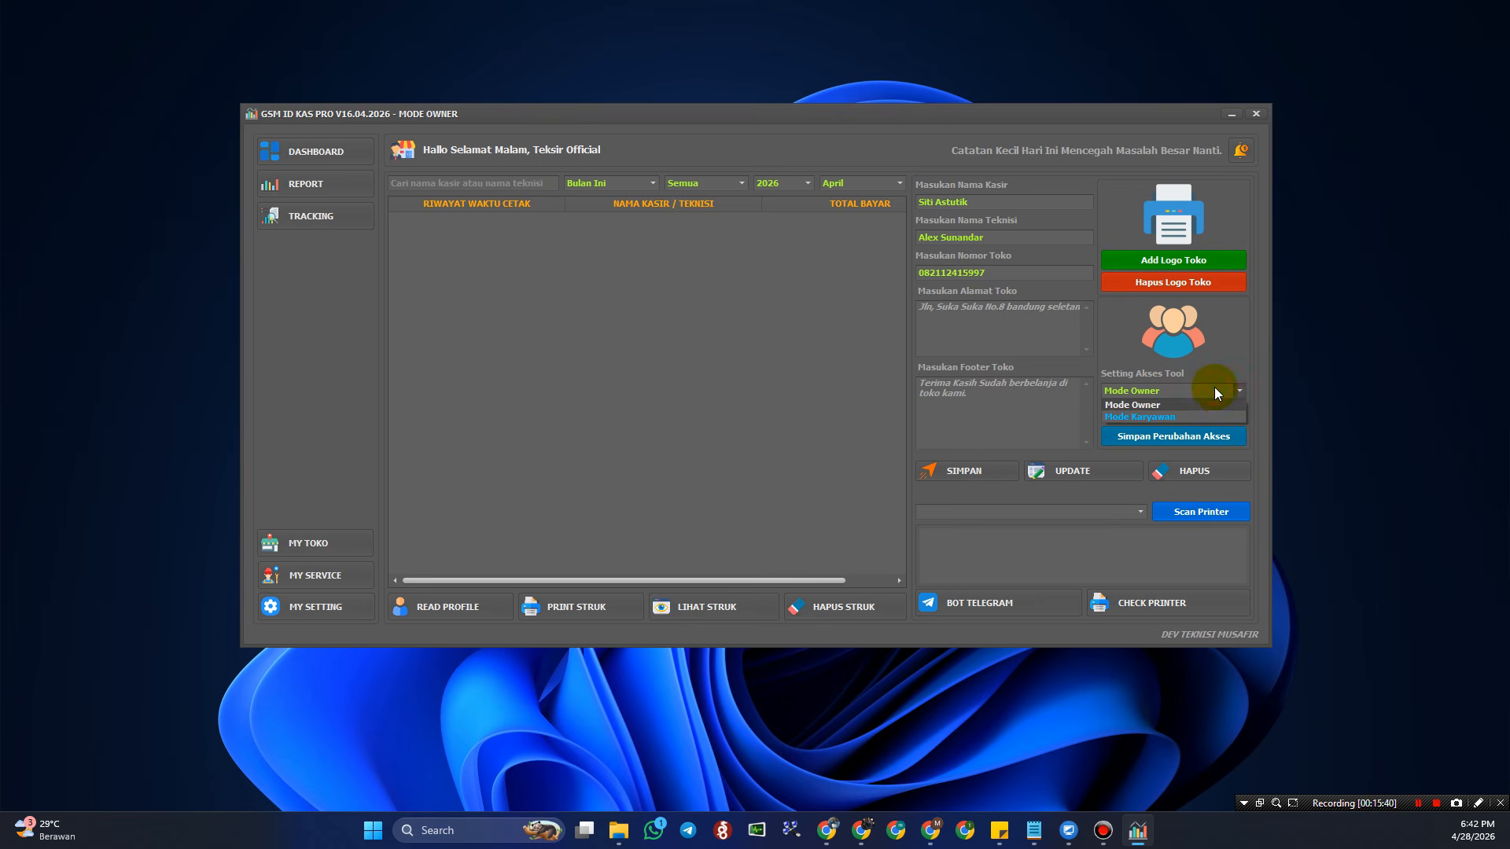
click(1156, 416)
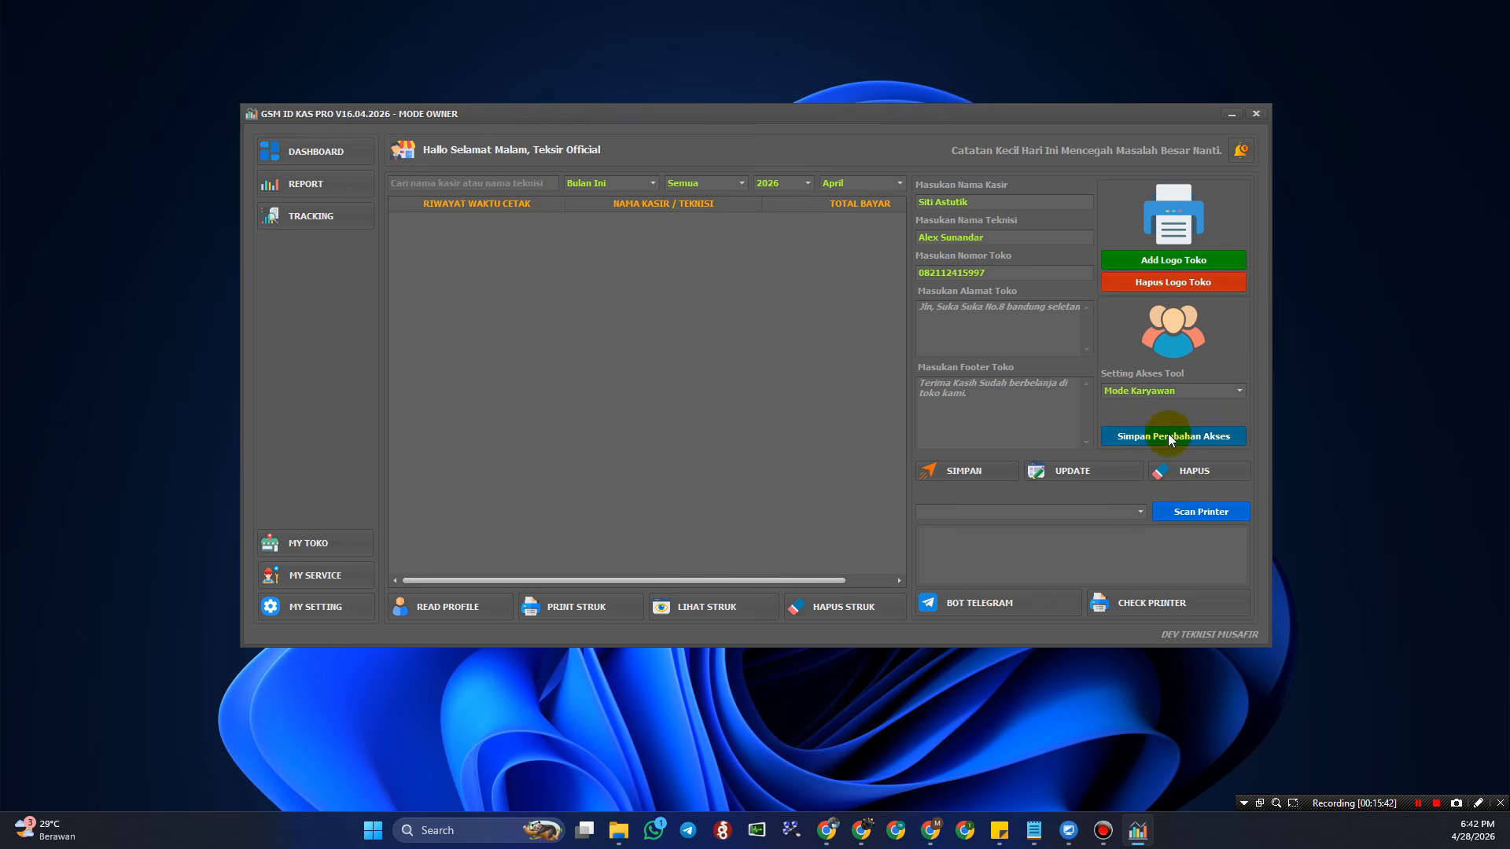
click(1220, 398)
click(1177, 404)
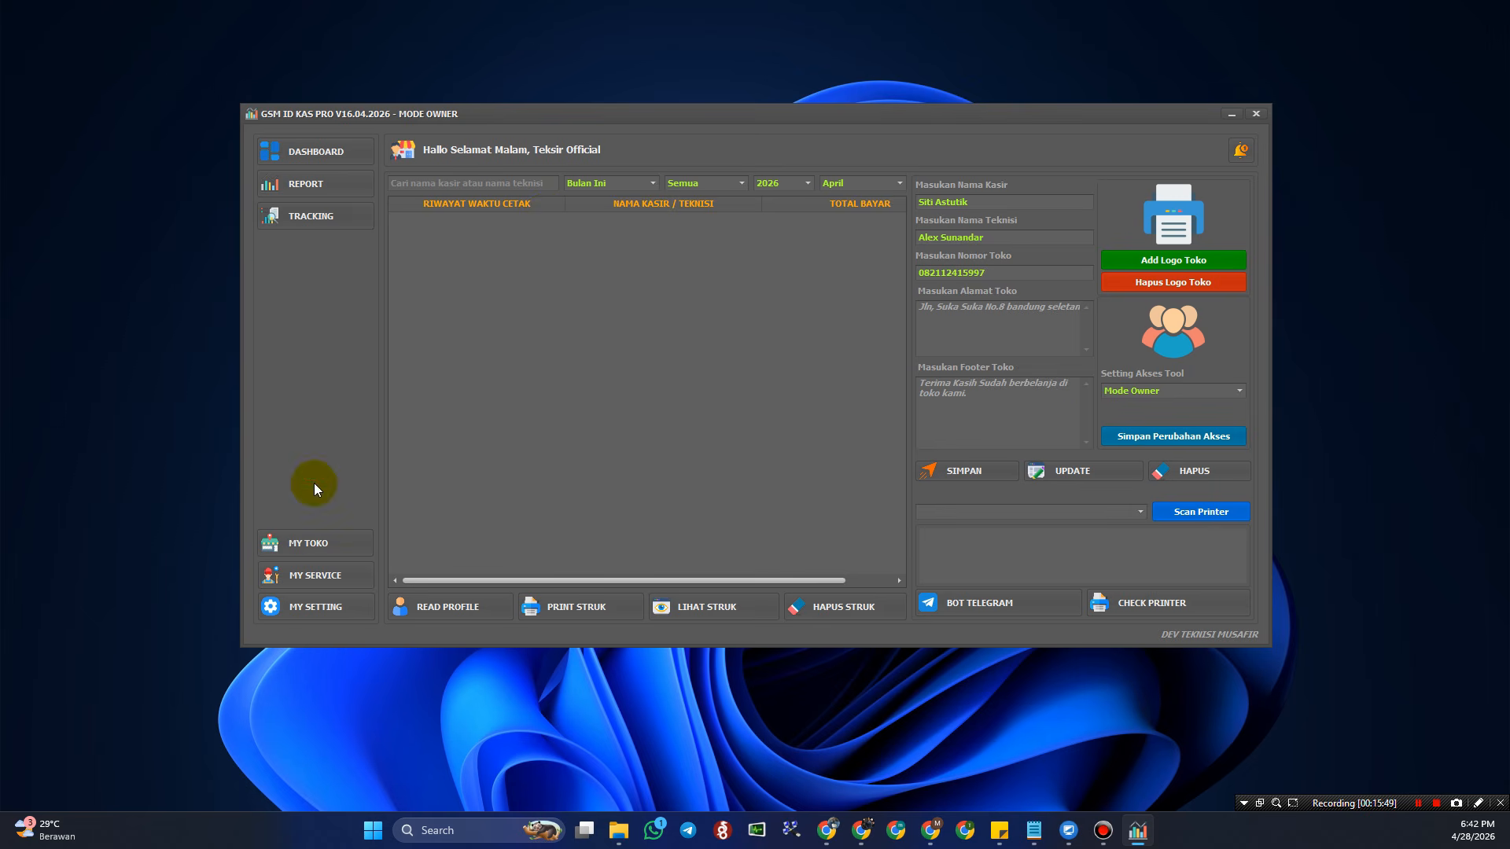
click(330, 571)
- Open MY TOKO, refresh the desktop, and check Add Logo Toko on MY SETTING
click(324, 549)
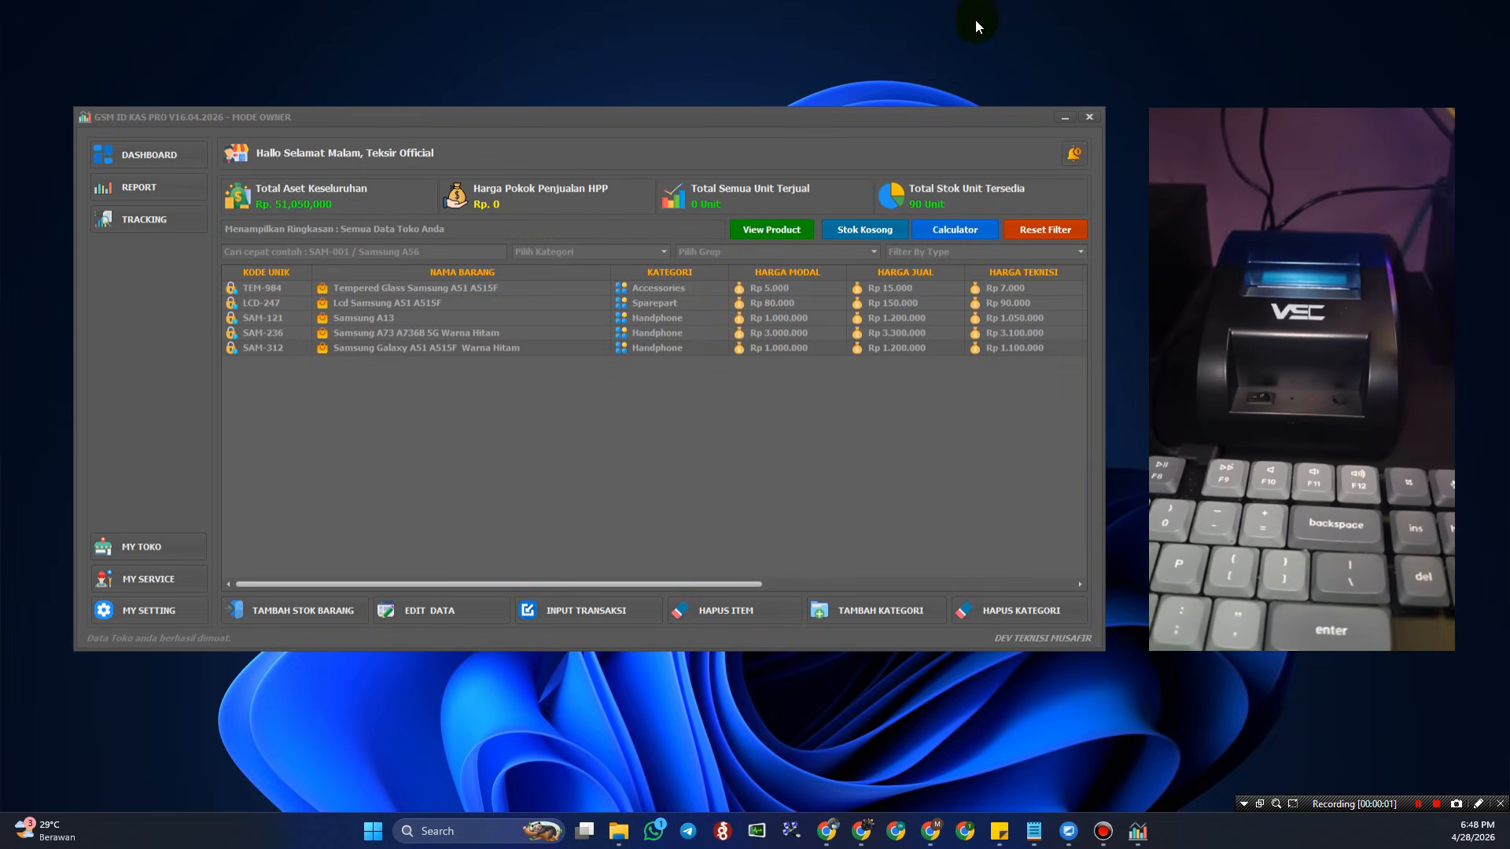
right_click(726, 39)
click(797, 107)
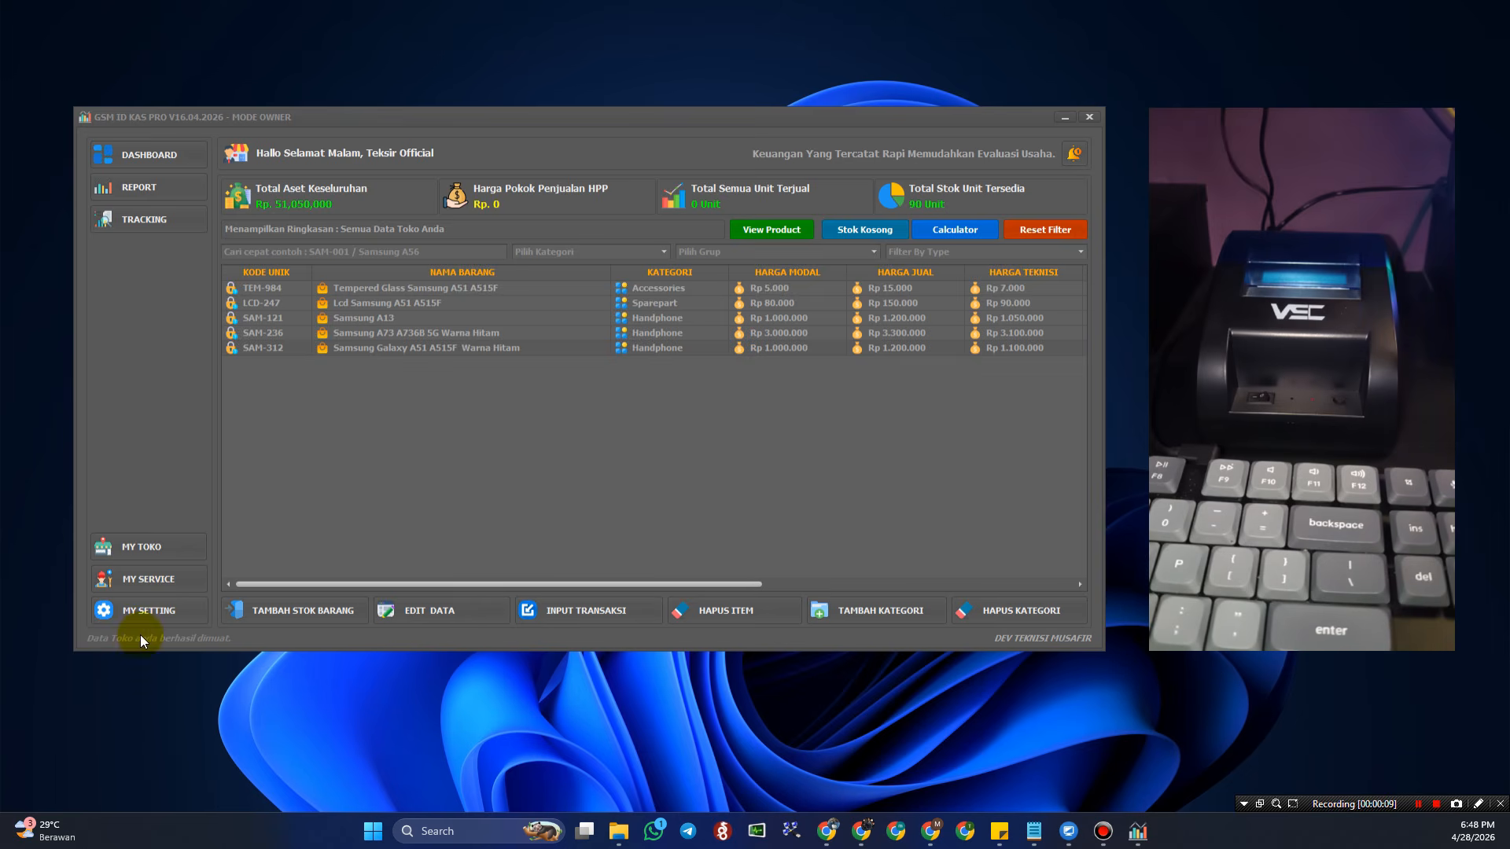
click(137, 611)
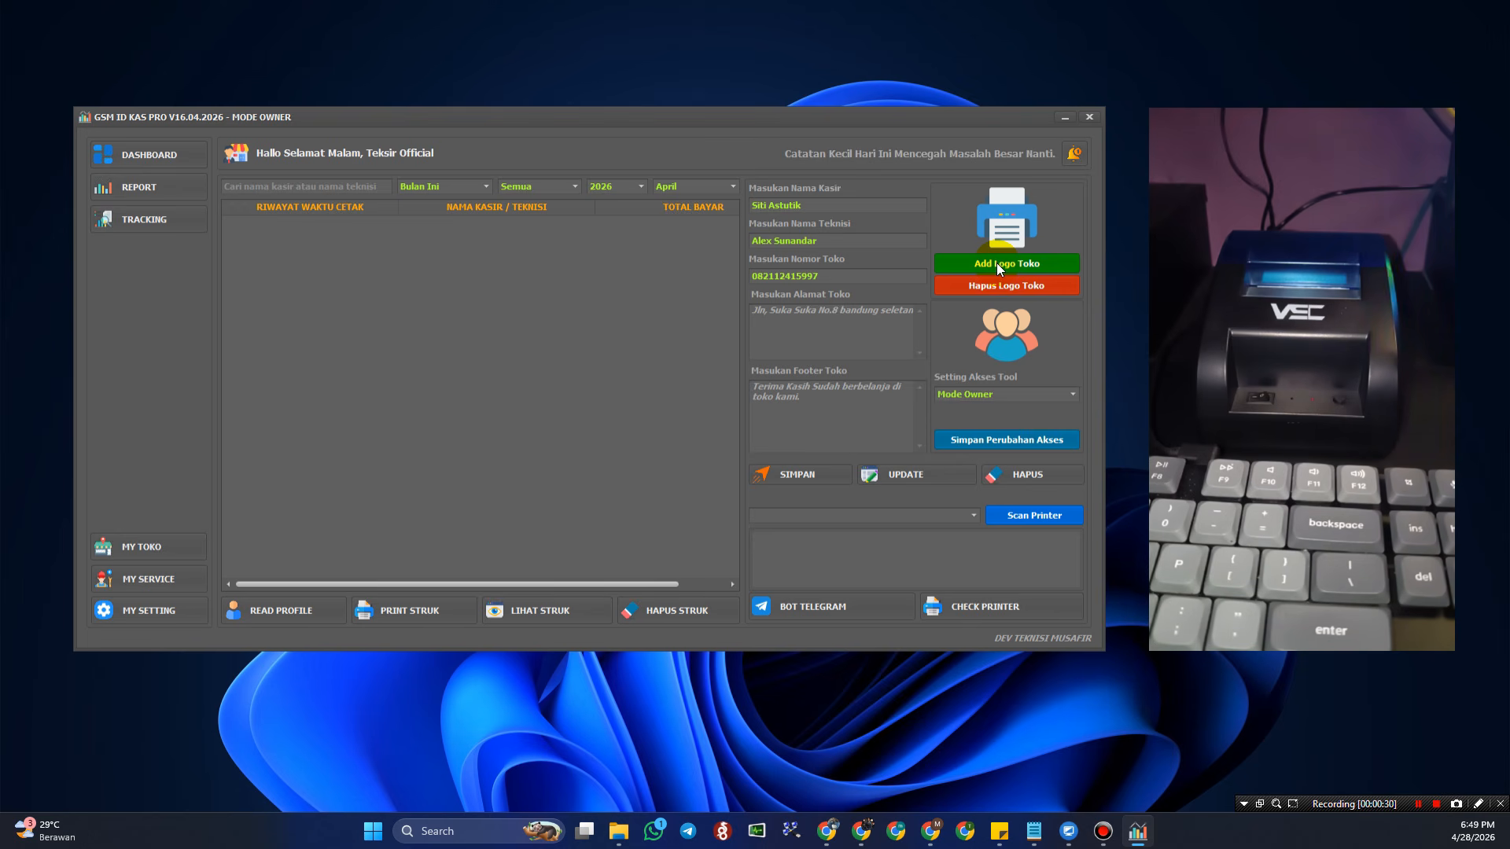
click(996, 263)
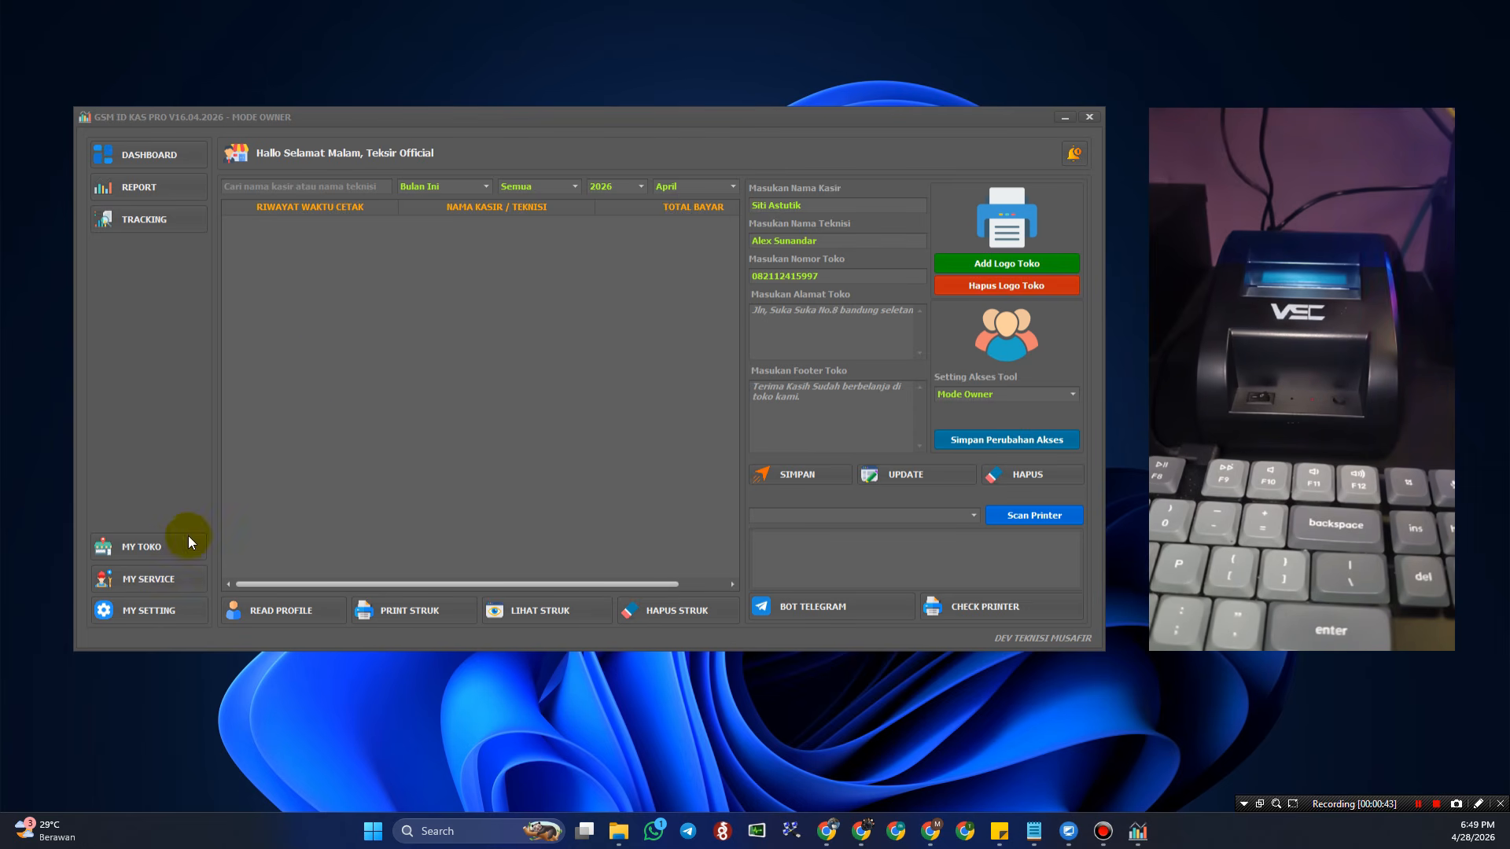
- Return to the MY TOKO inventory and open an empty INPUT TRANSAKSI sale form
click(158, 549)
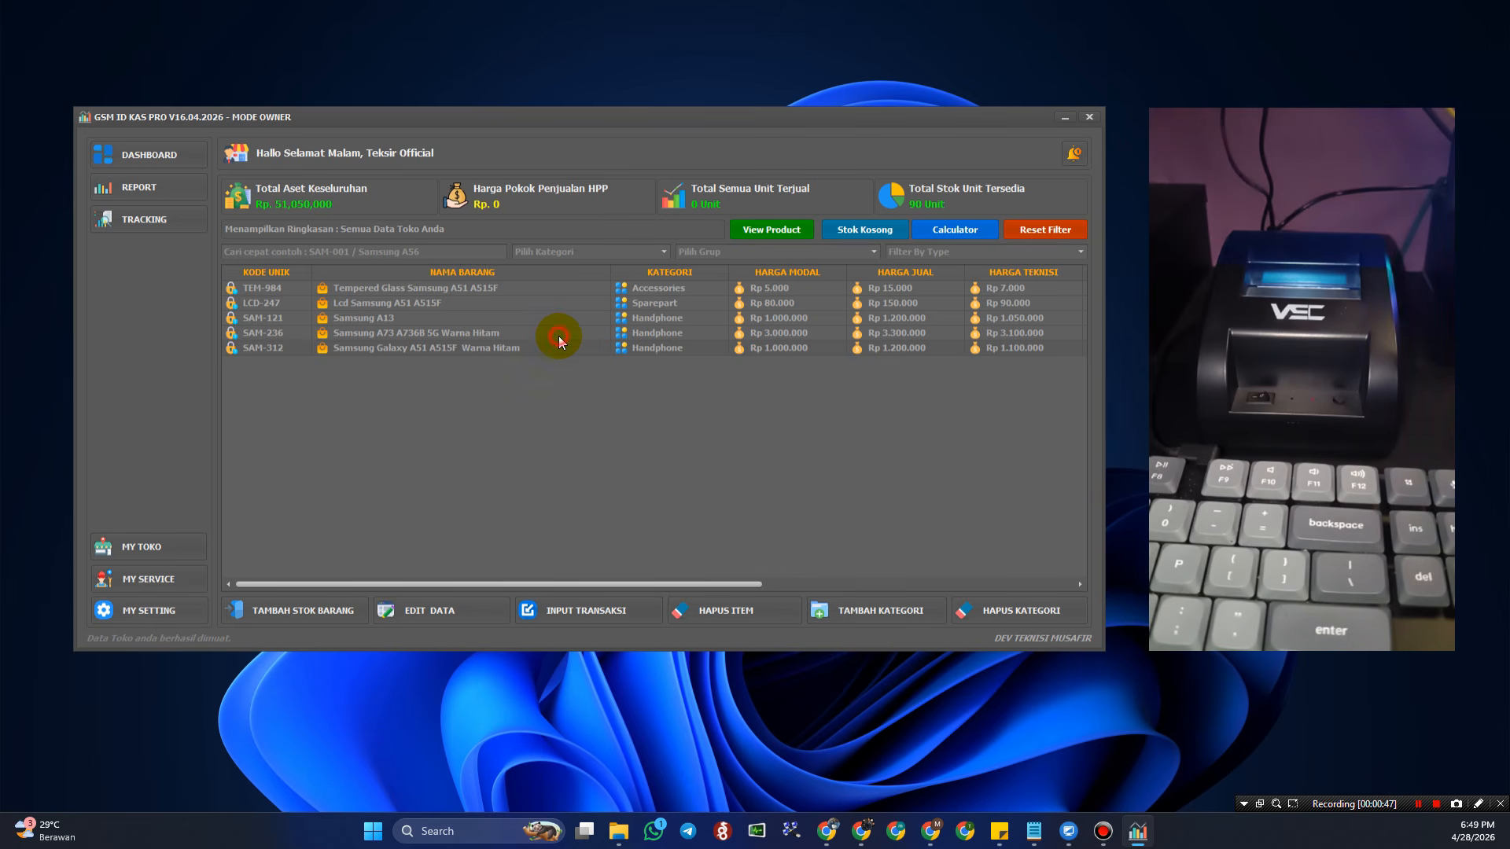
click(585, 289)
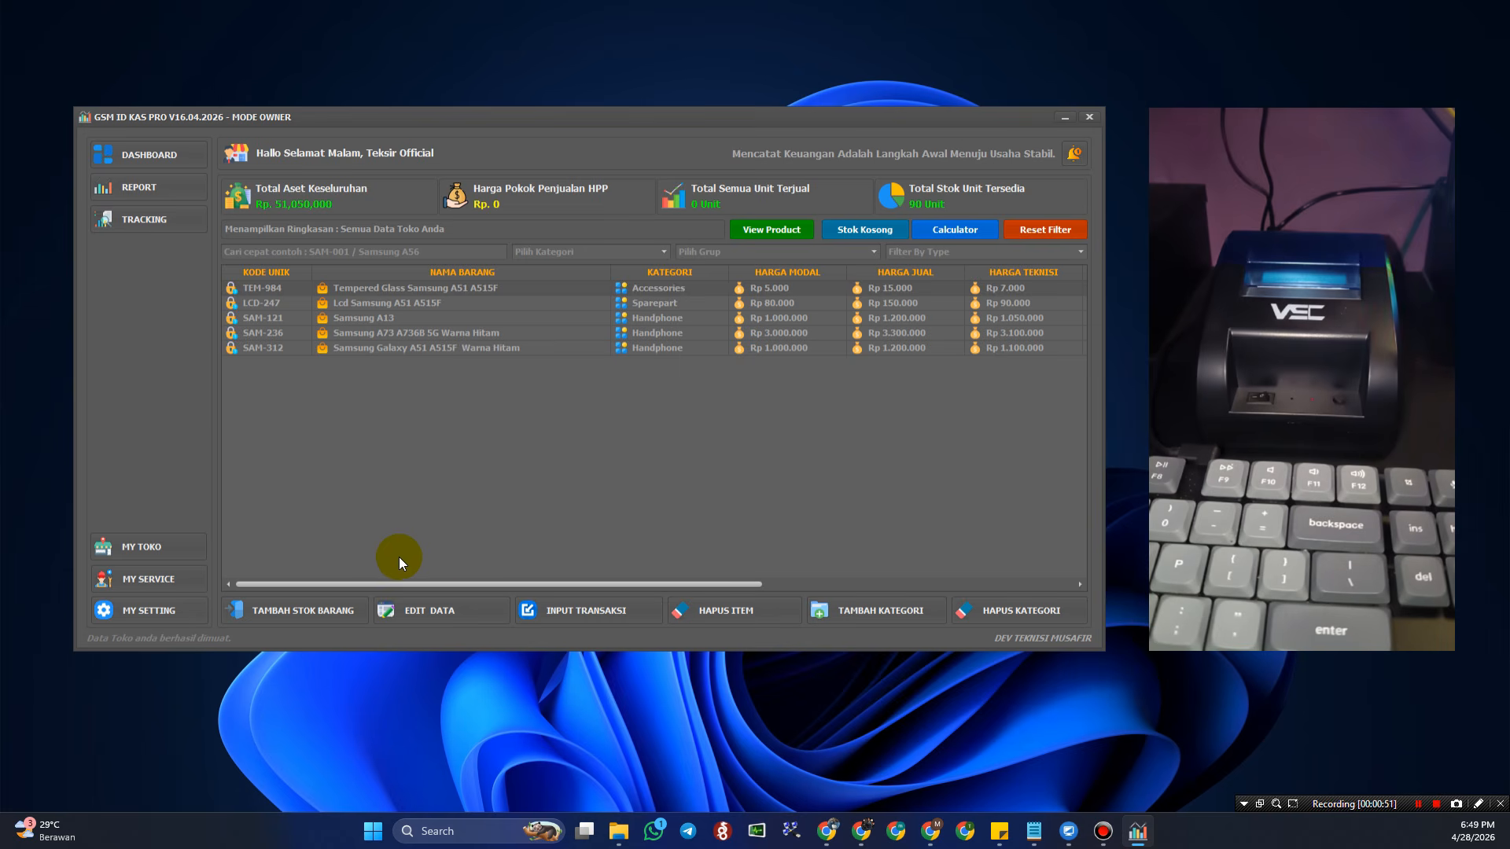
click(595, 607)
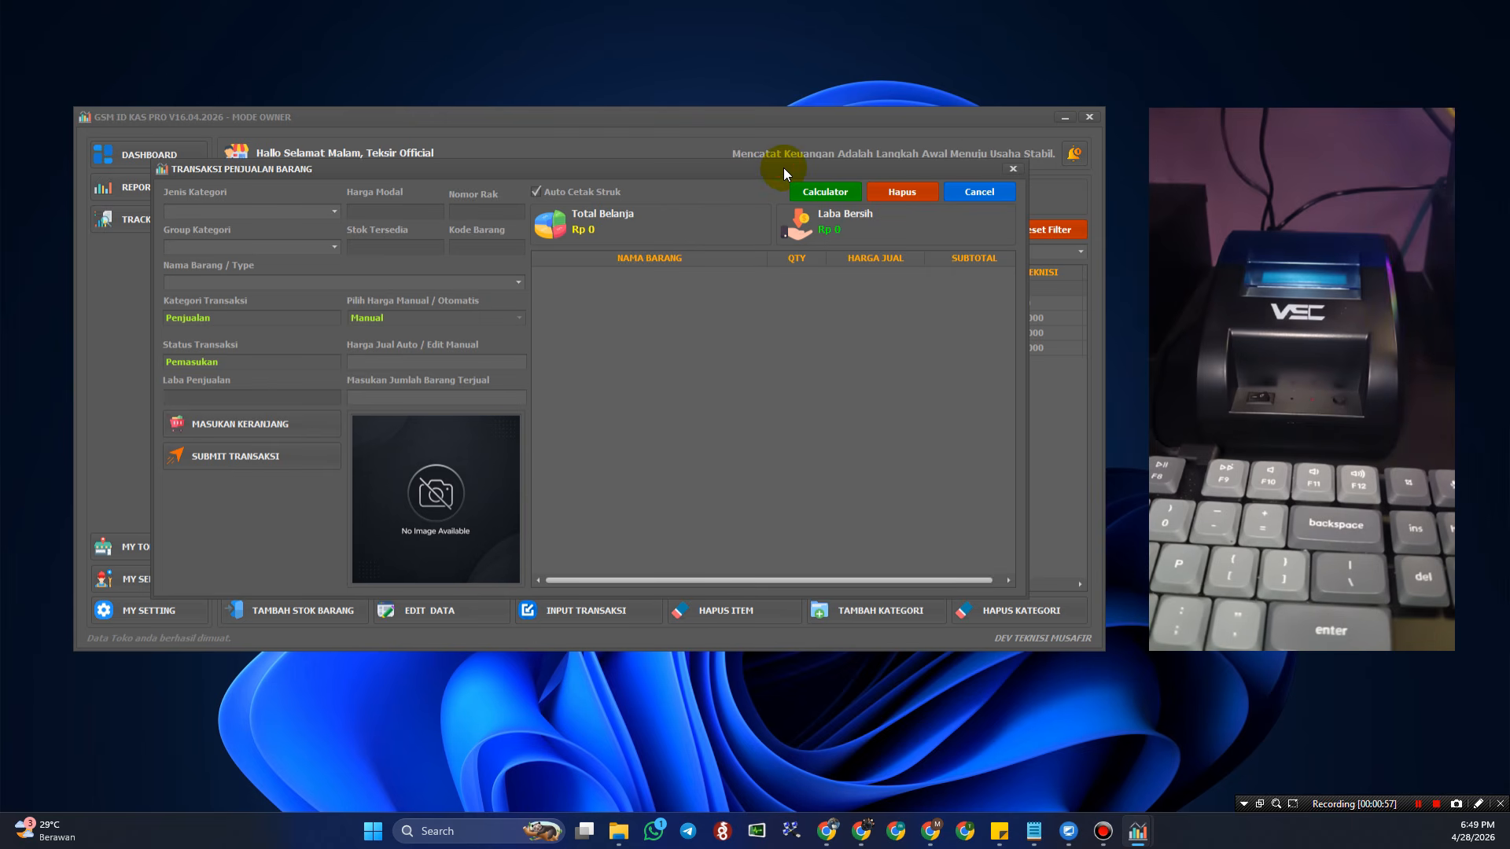
- Choose category Handphone, group Samsung and item Samsung A13 (SAM-121) on the sale form
drag(783, 167, 783, 162)
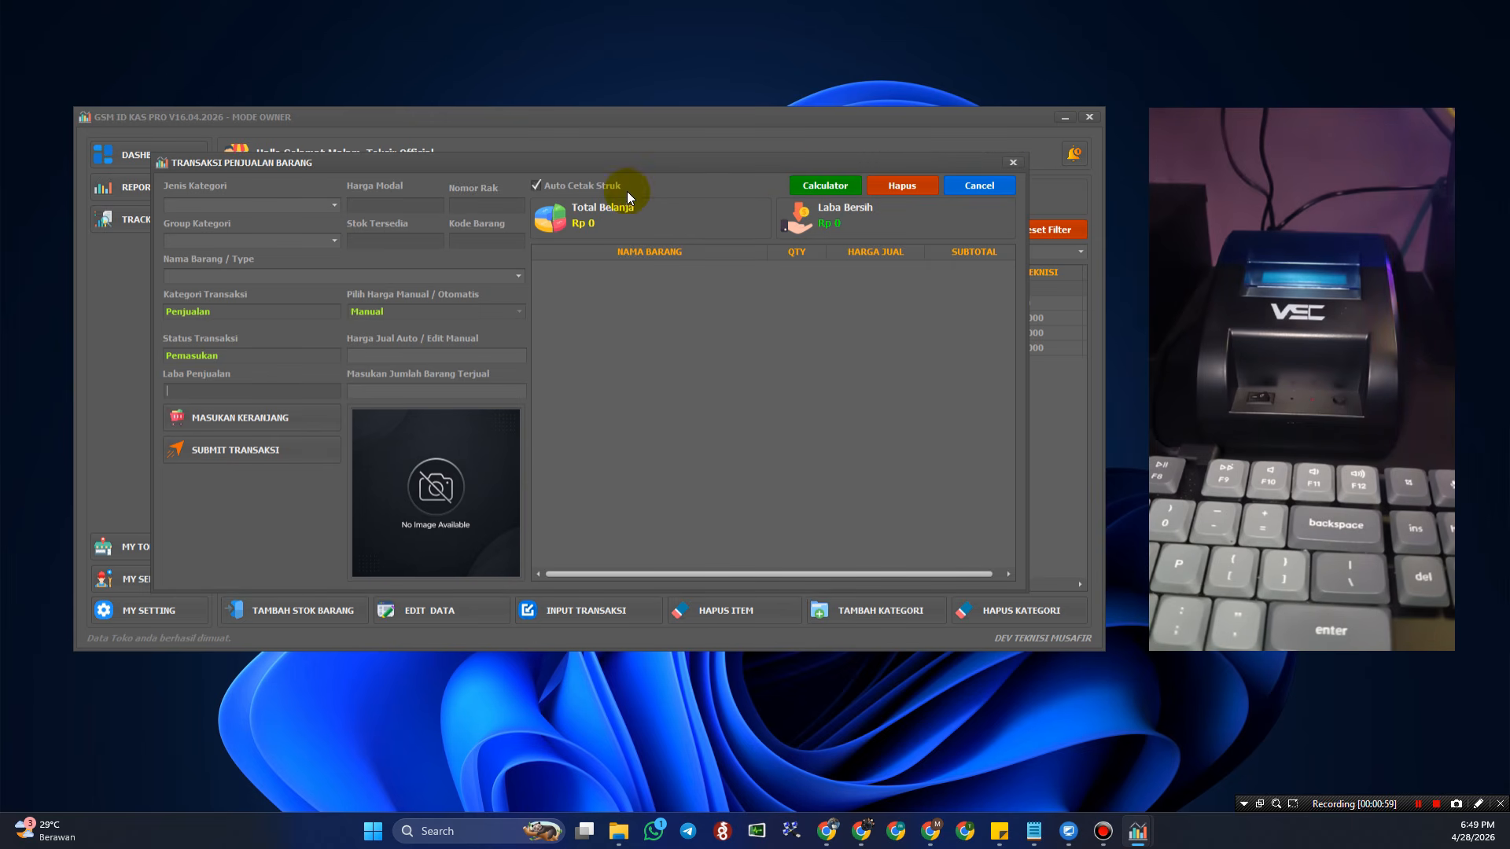
click(334, 207)
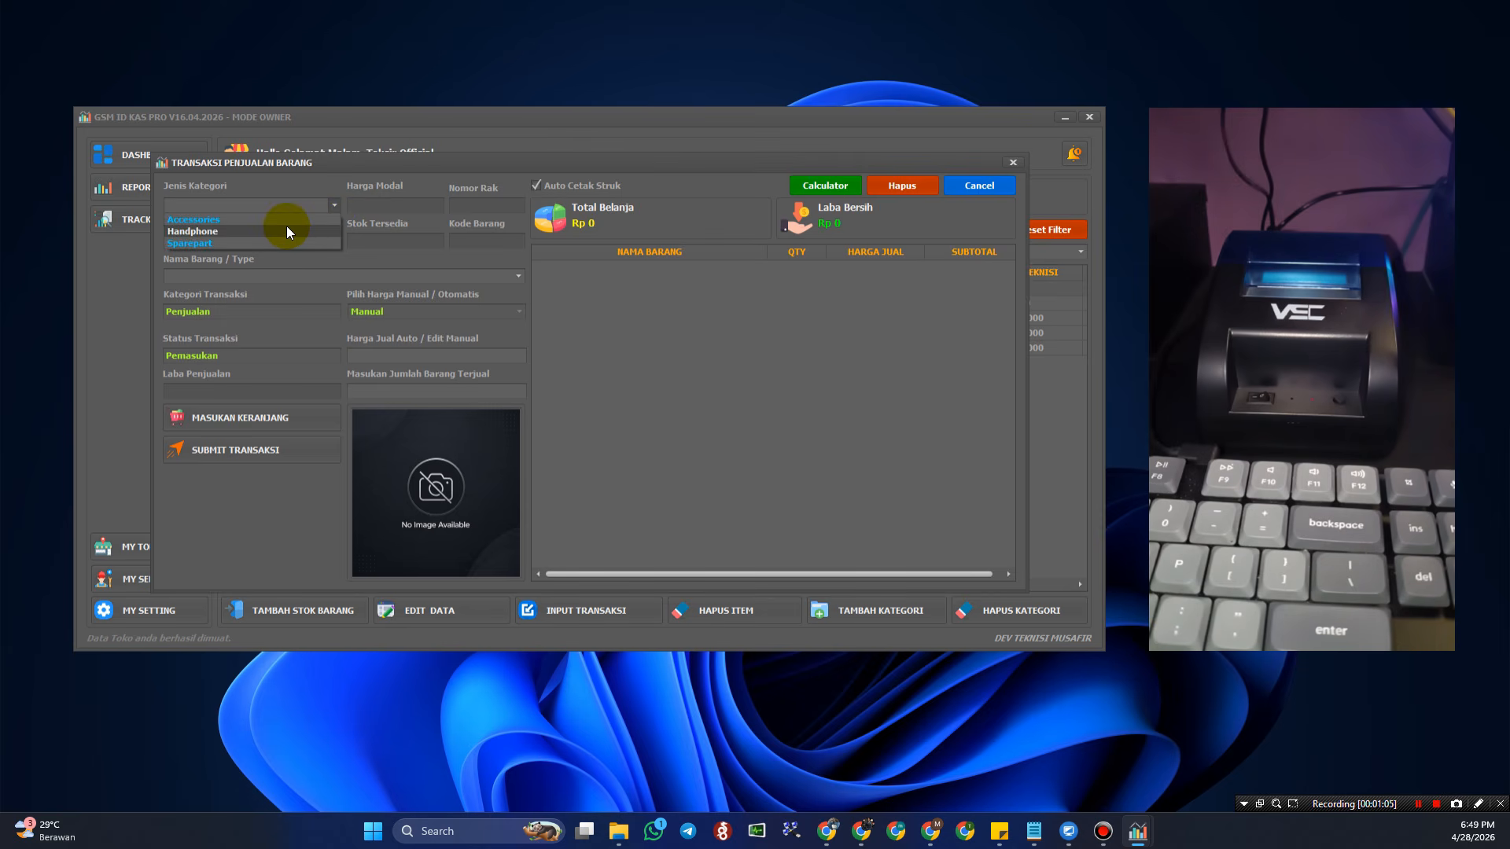
click(286, 228)
click(333, 242)
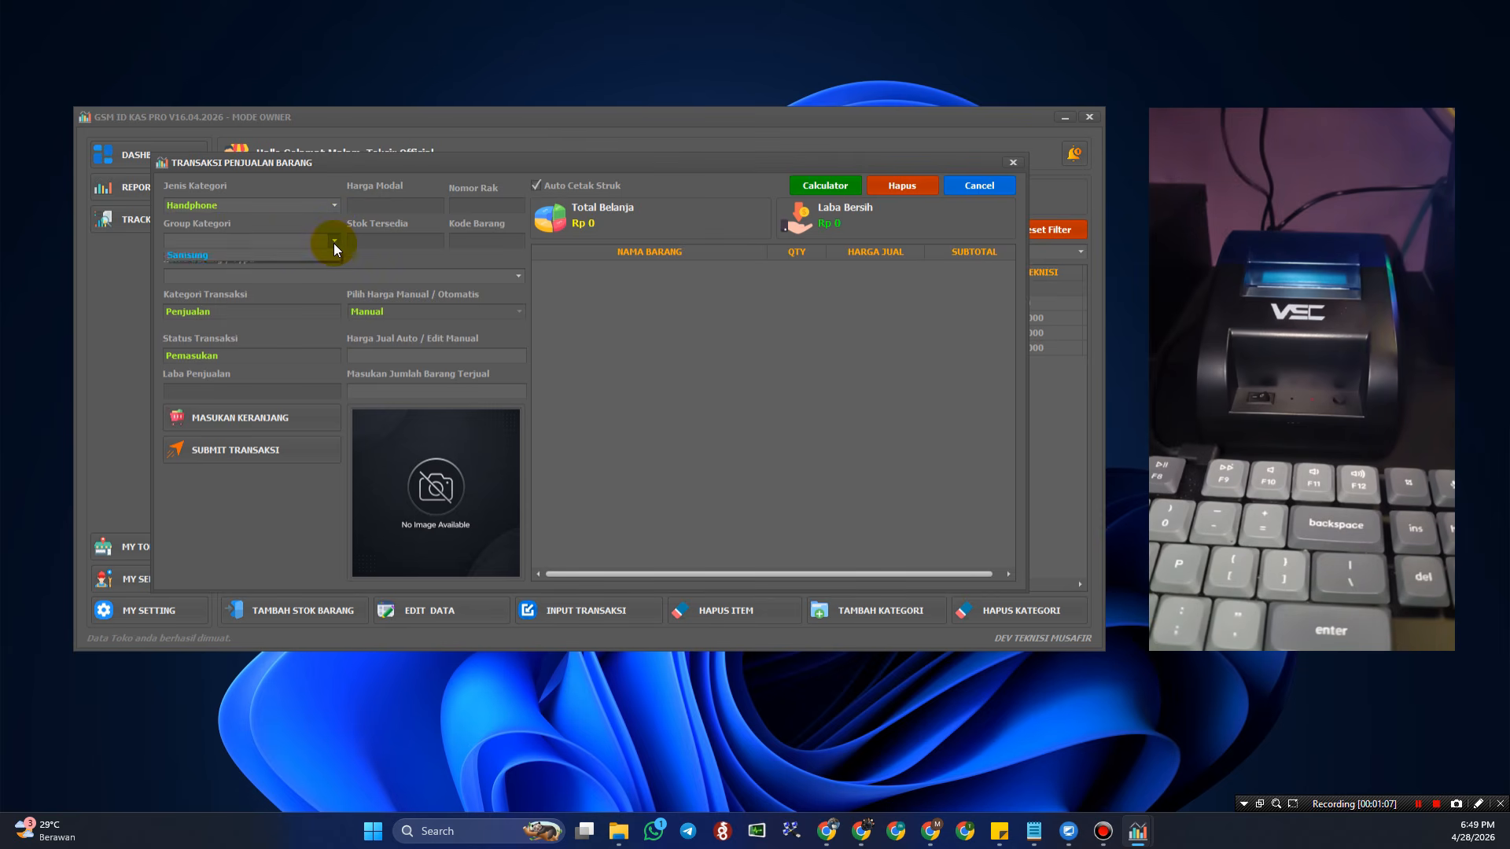
click(306, 257)
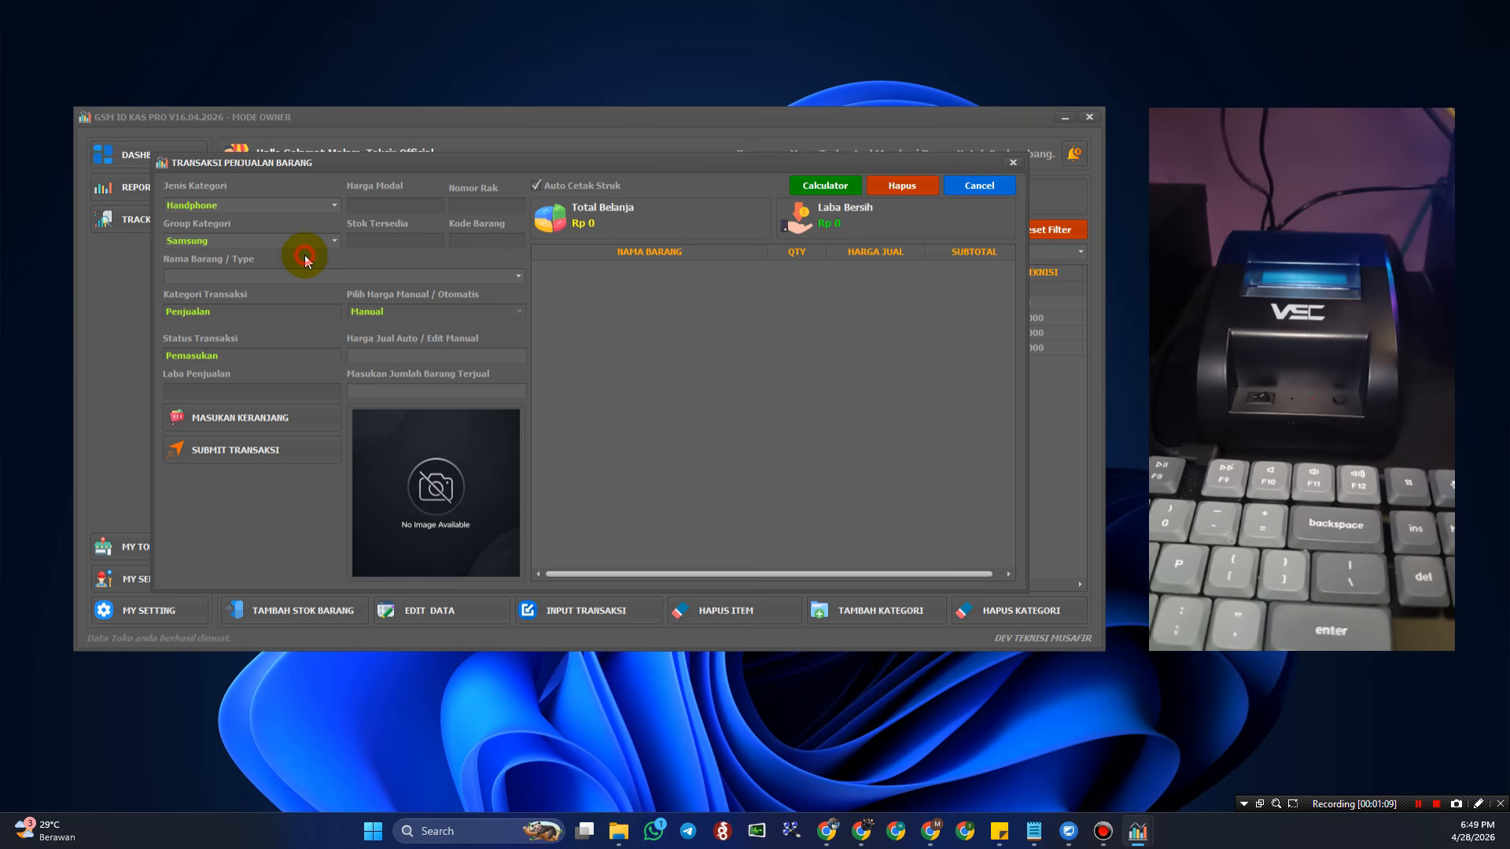
click(517, 276)
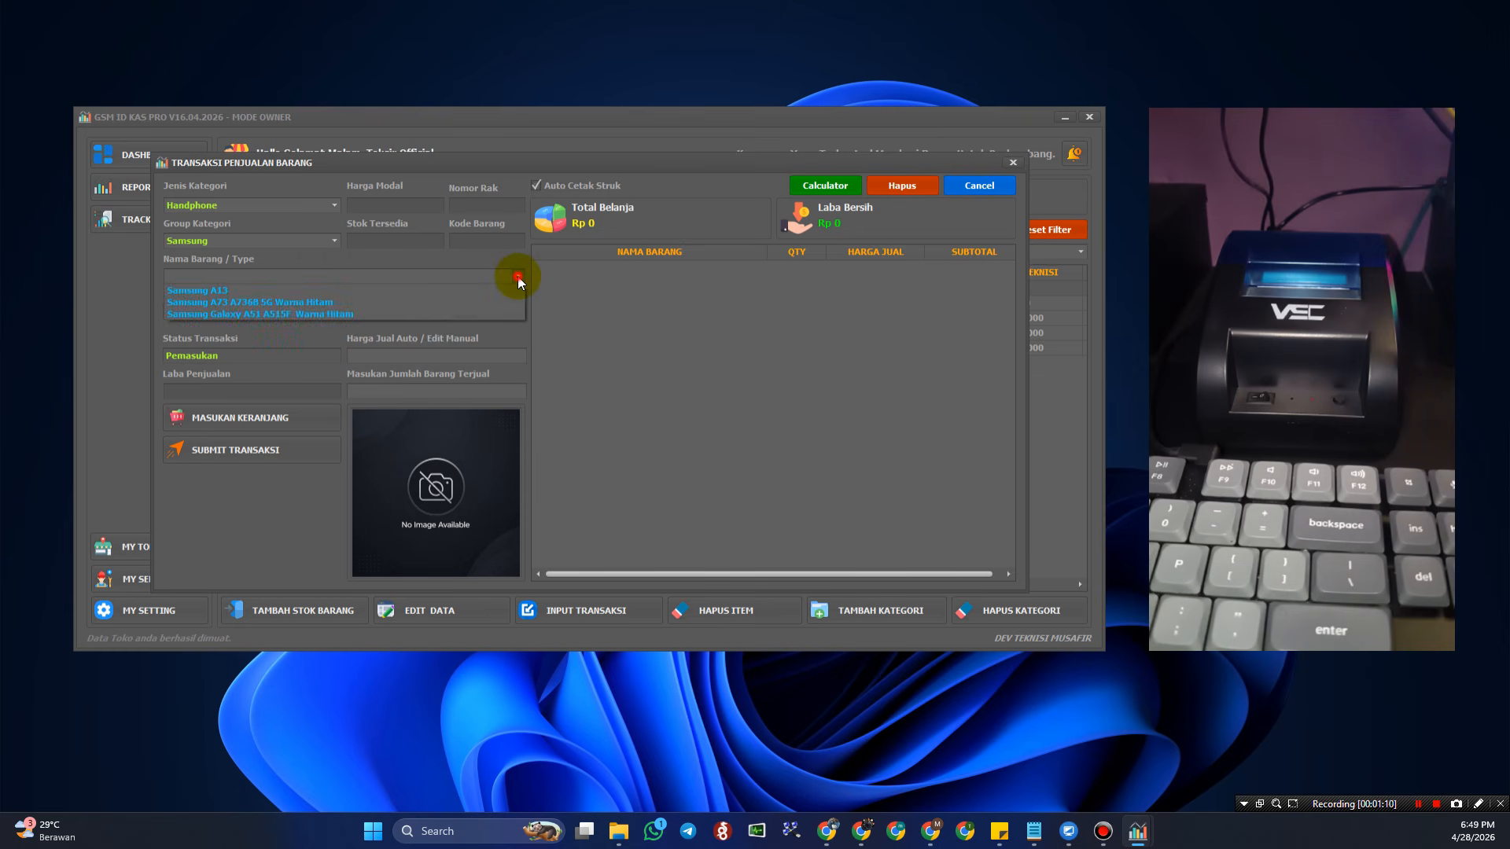
click(422, 289)
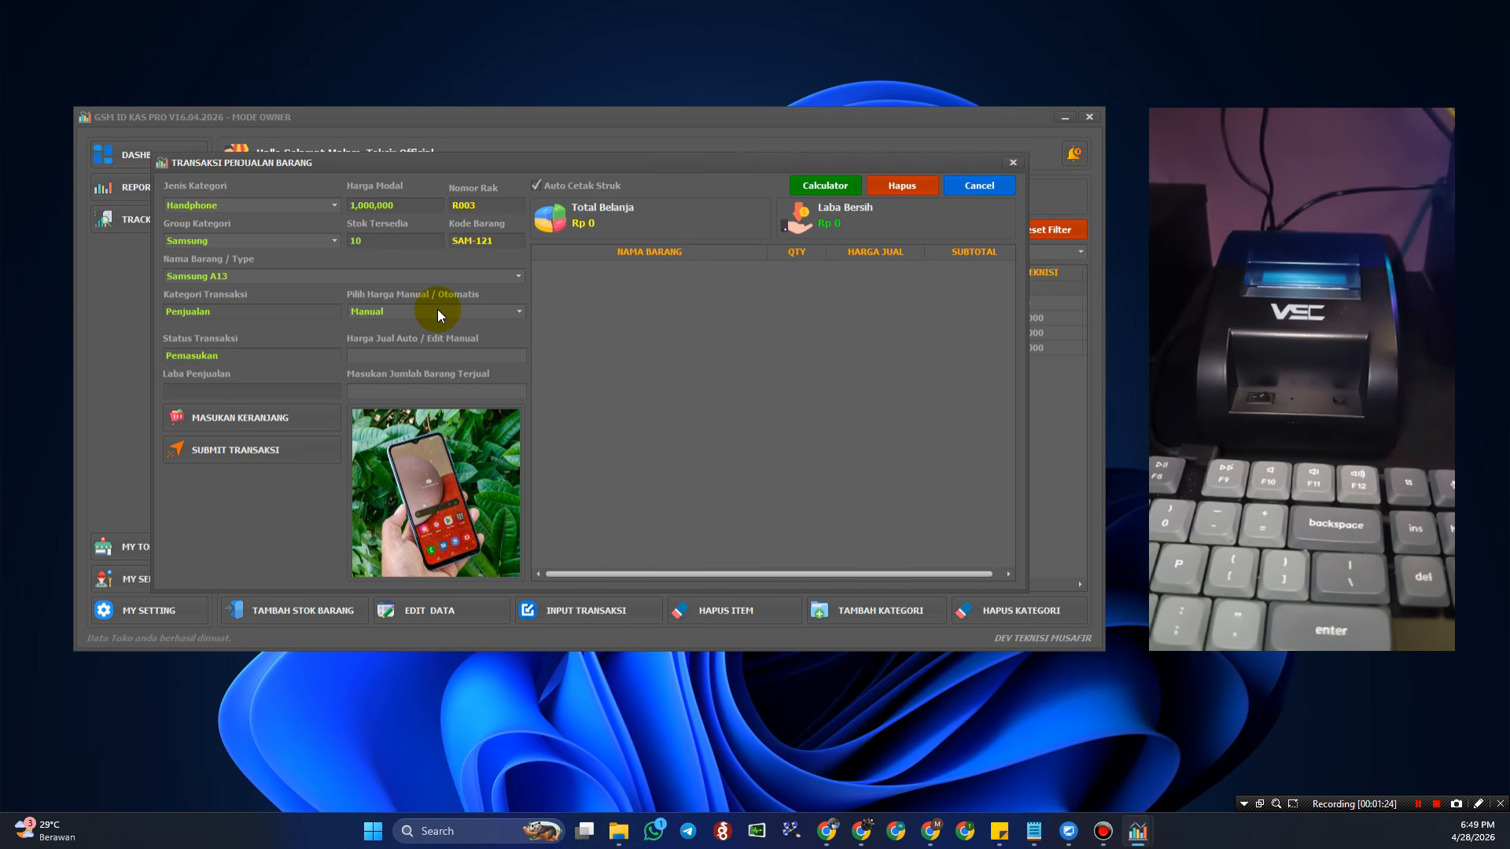
- Try the customer, technician and manual price modes, entering 100,0000 manually
click(516, 309)
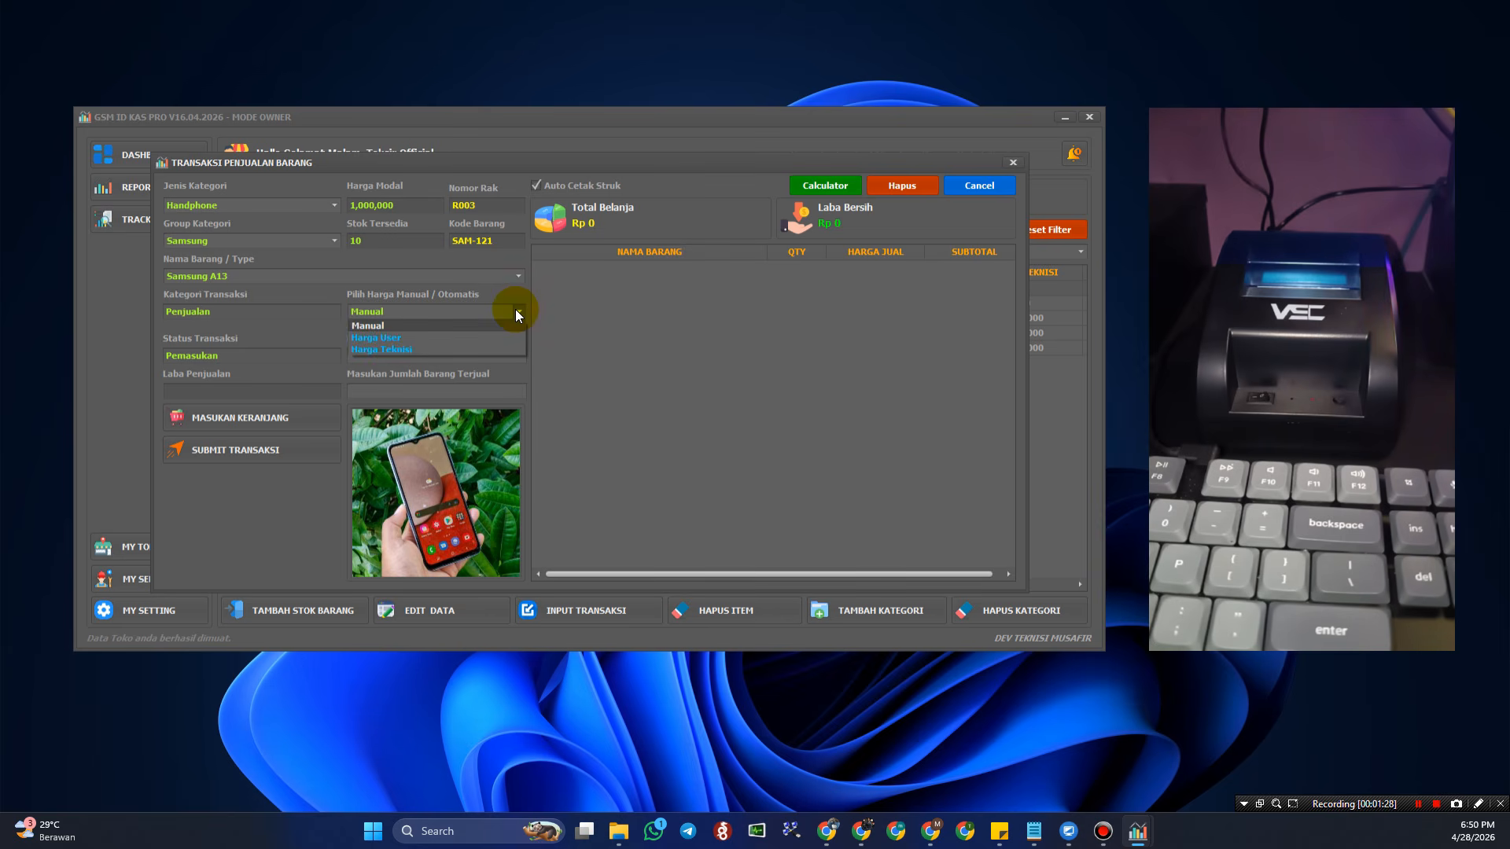
click(433, 337)
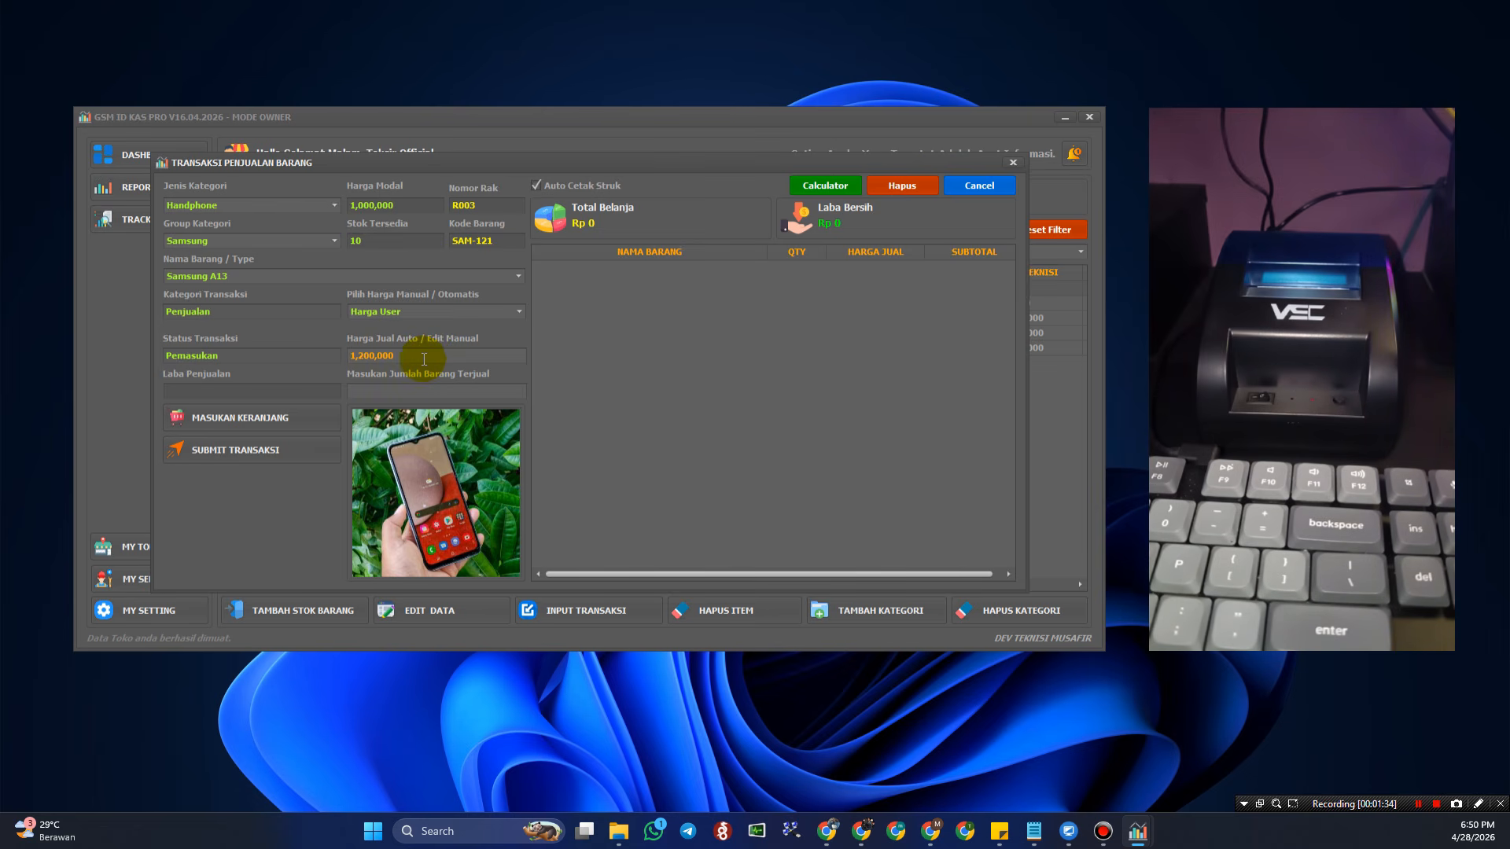
double_click(410, 357)
click(410, 357)
click(520, 310)
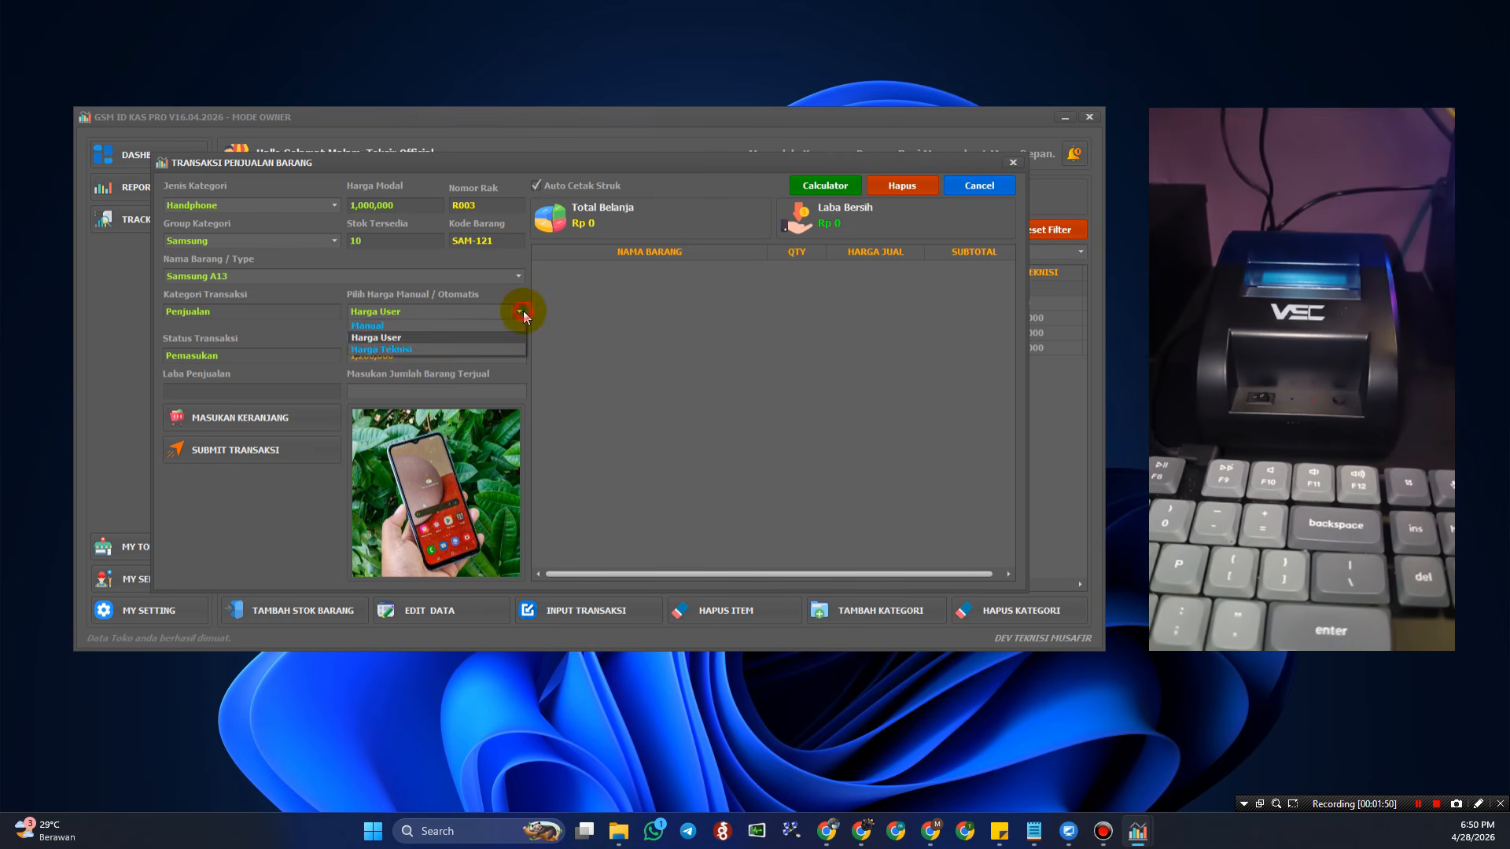
click(450, 349)
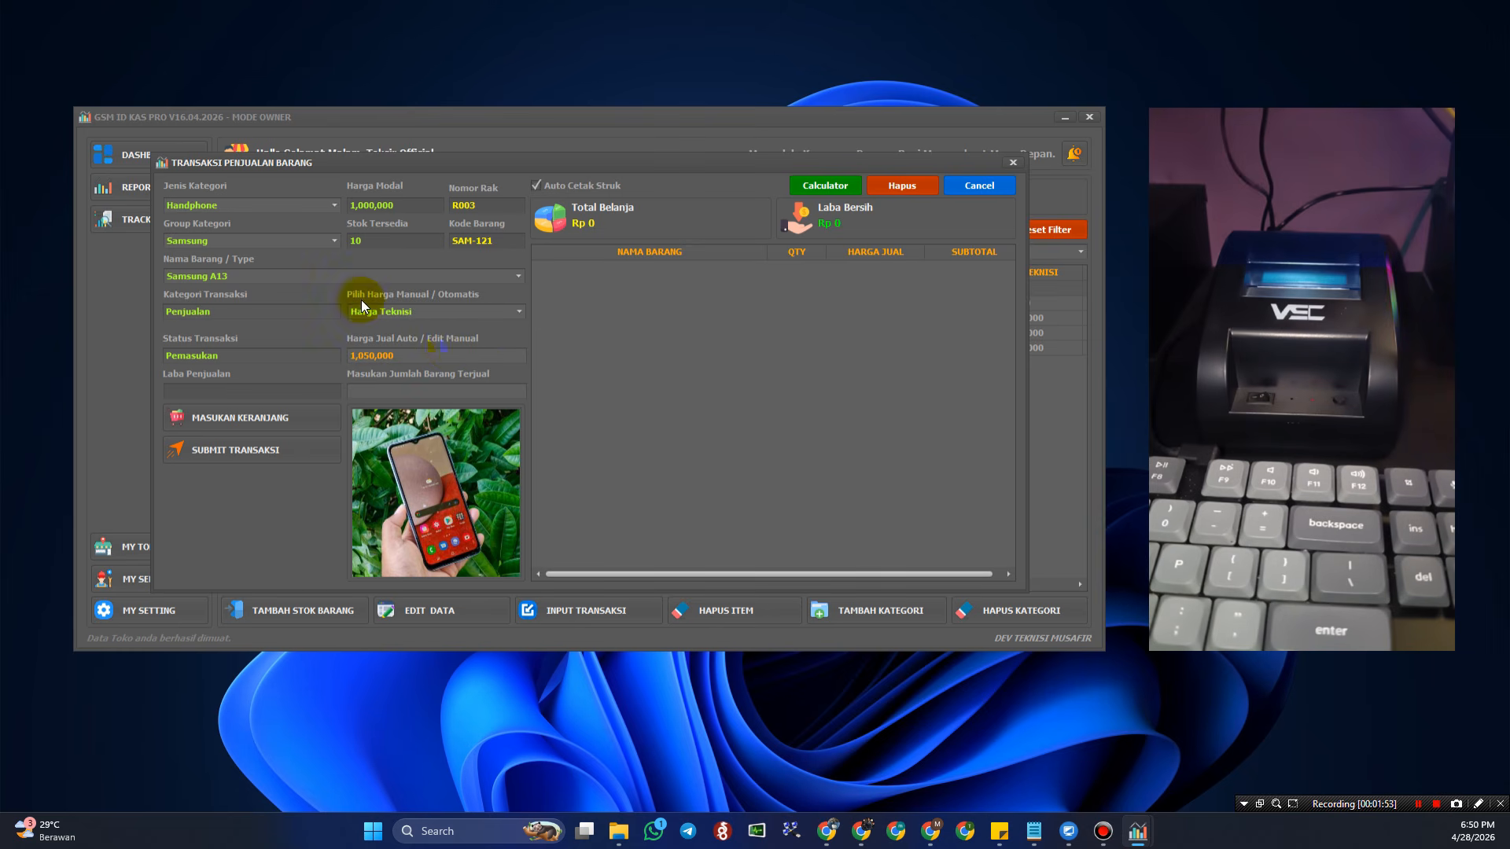
click(513, 311)
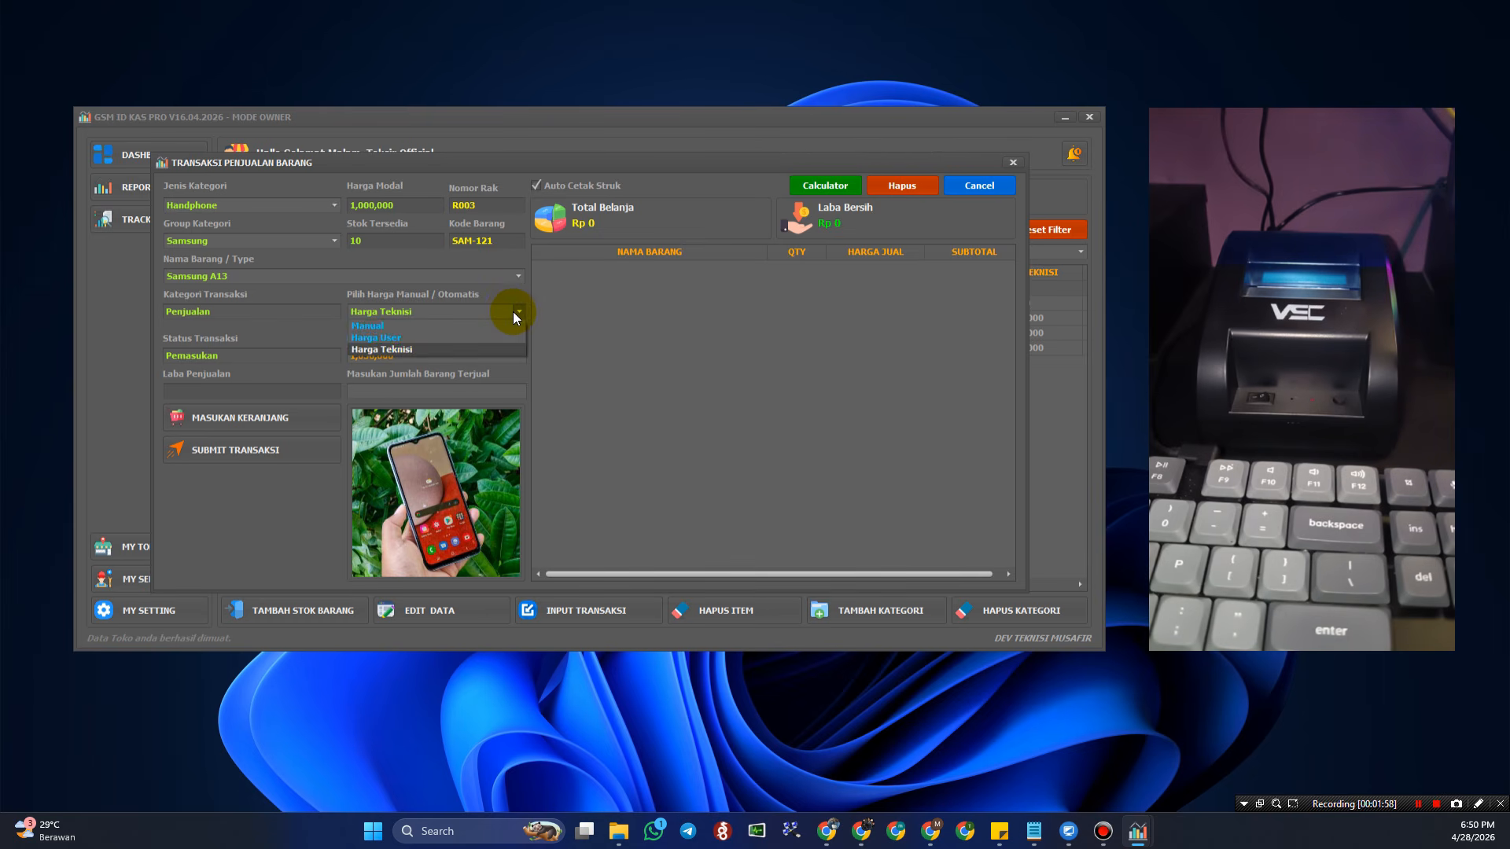
click(446, 326)
click(401, 357)
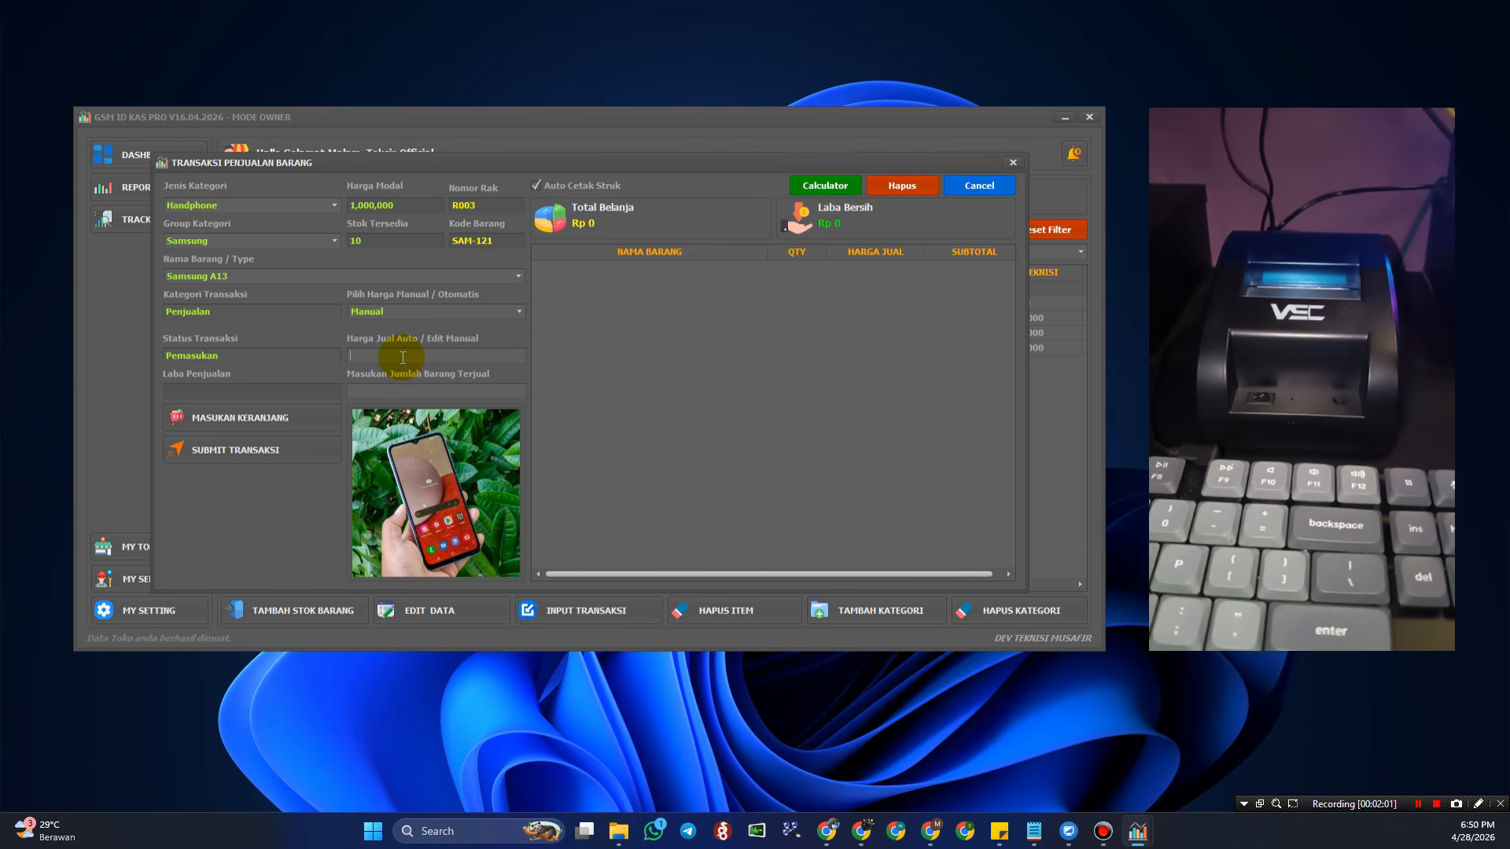
text(100)
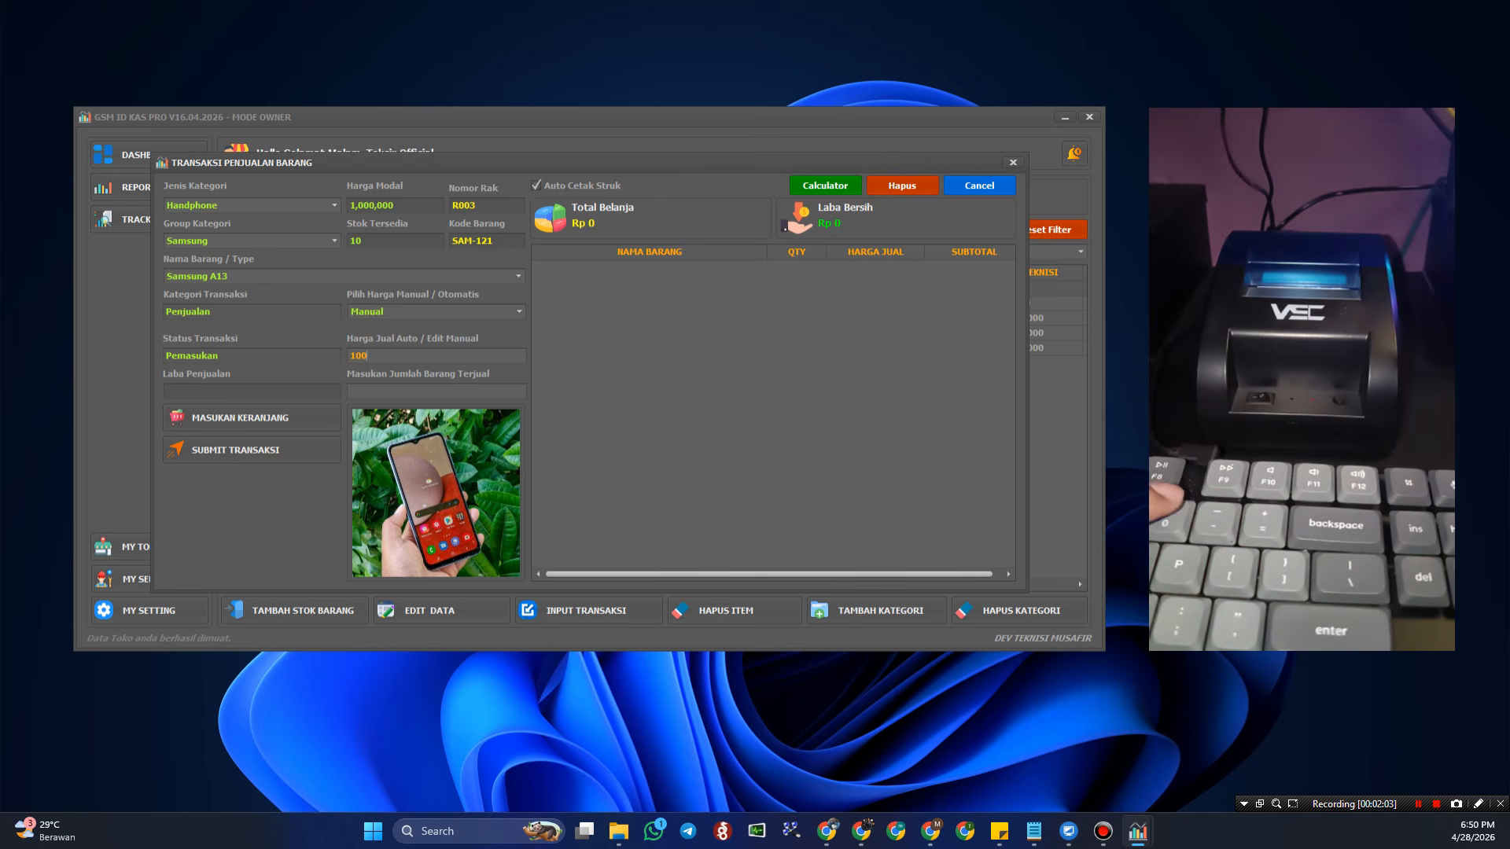
text(,0000)
drag(424, 356, 338, 356)
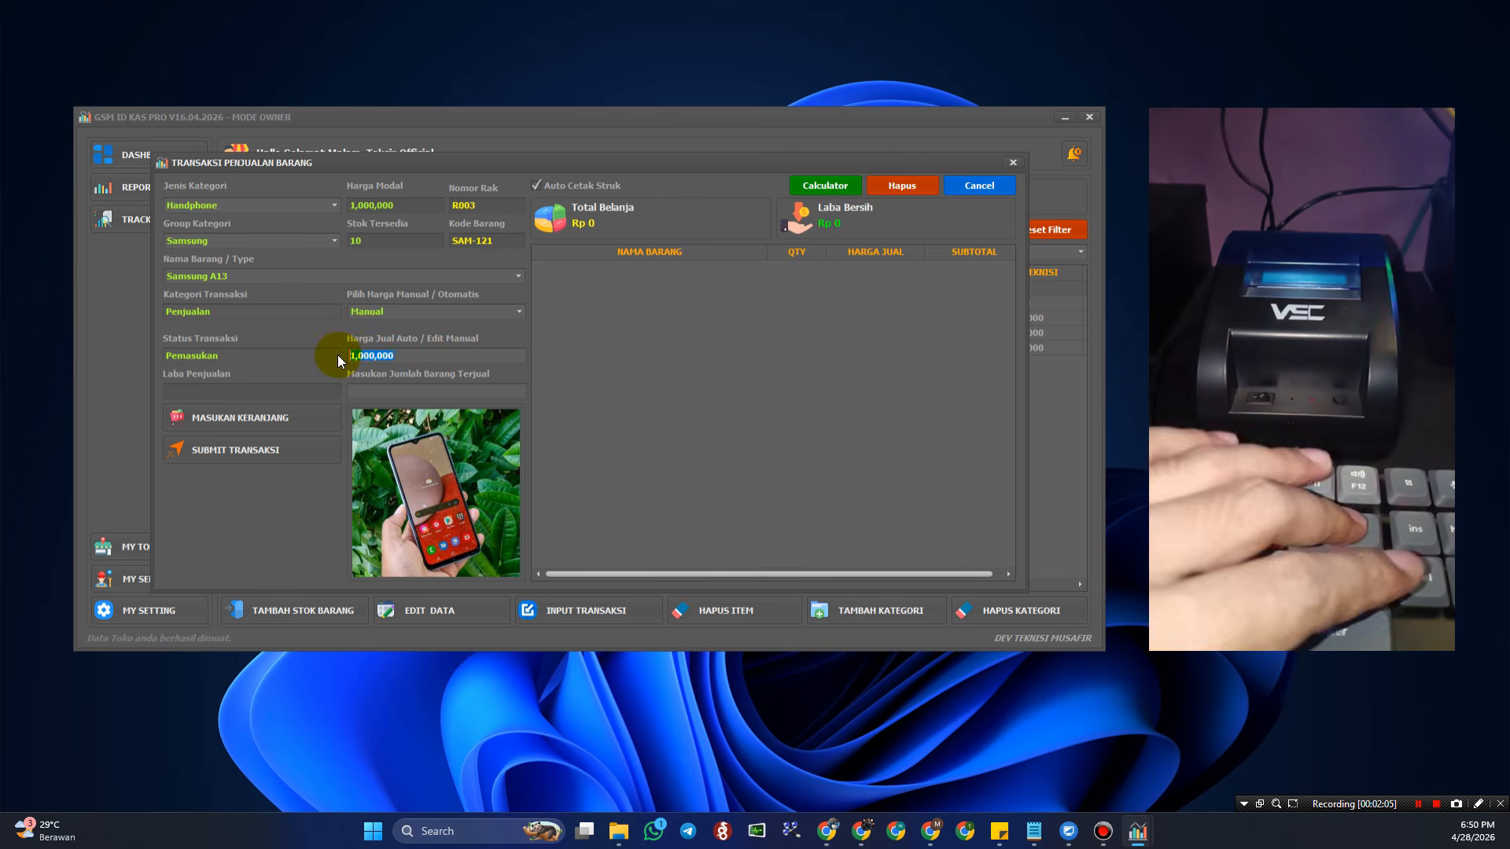
- Switch to Harga User at 1,200,000, enter quantity 1, and add Samsung A13 to the cart
click(517, 313)
click(480, 335)
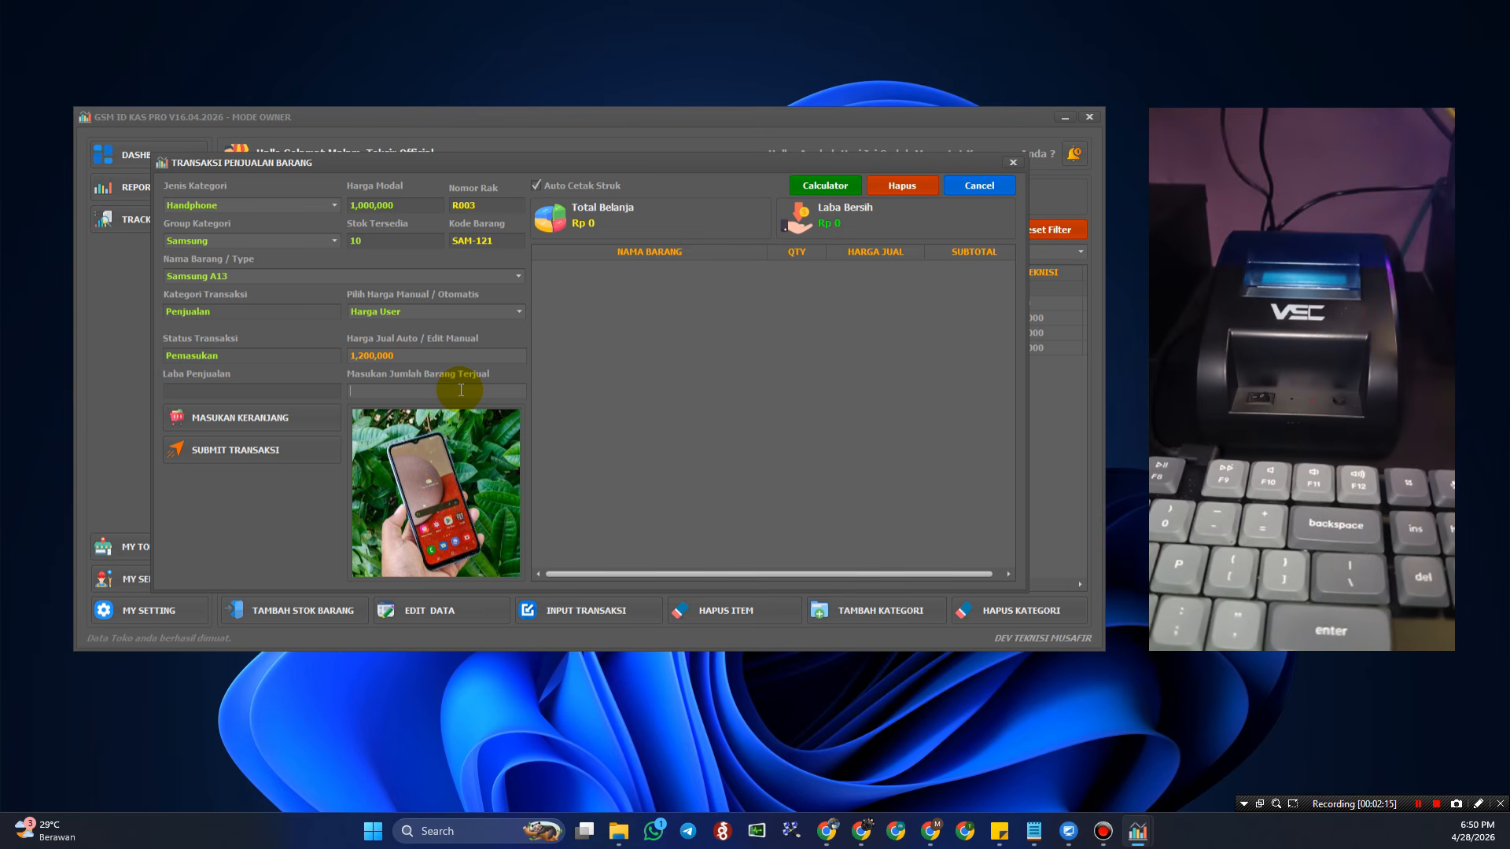
text(1)
click(228, 417)
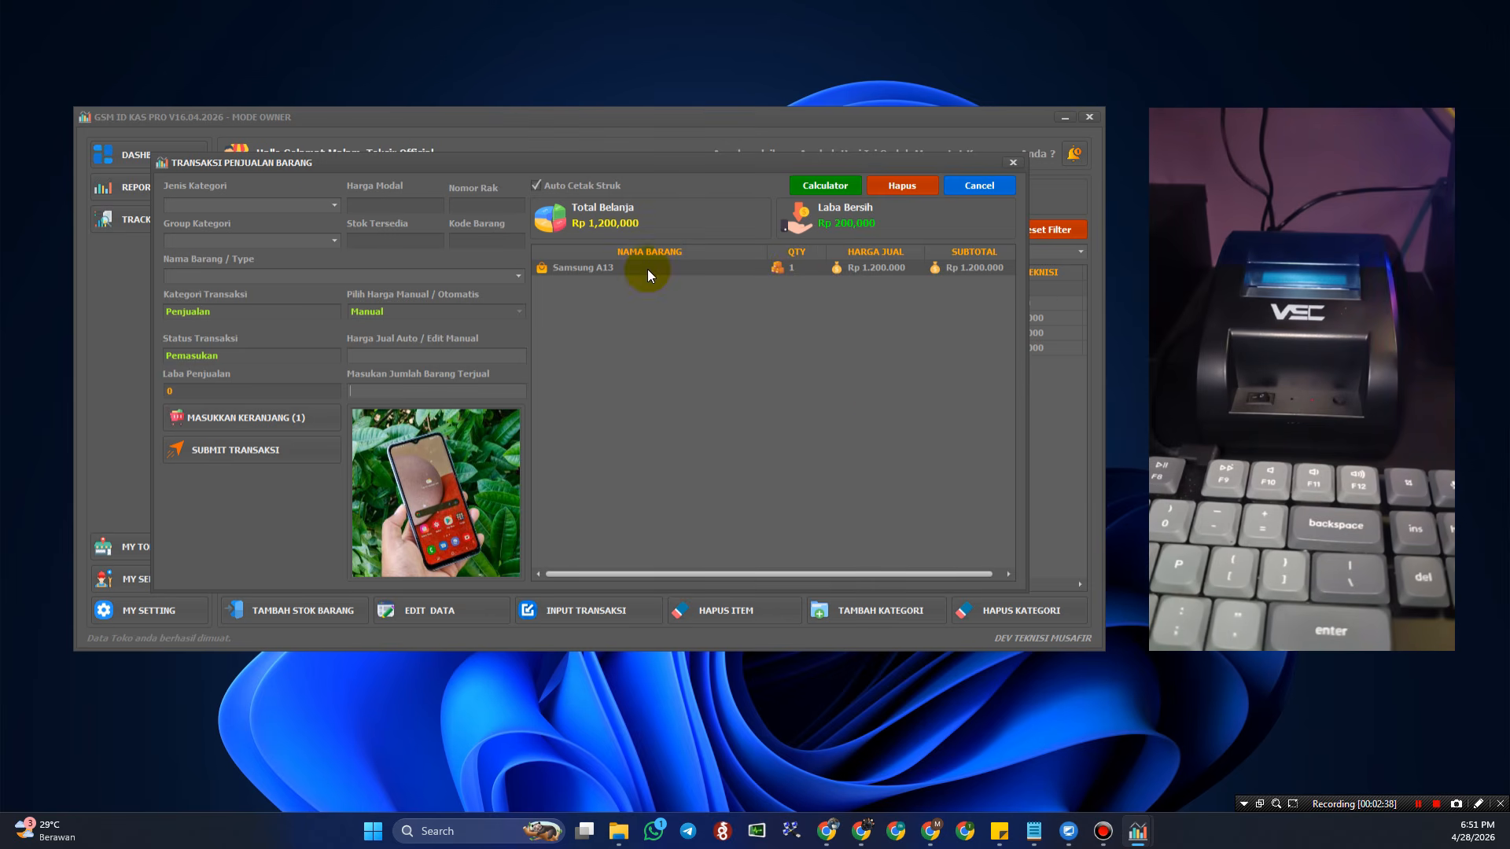
- Add 2 Tempered Glass Samsung A51 A515F (Accessories, Tempered Glass Android) at Harga User to the cart
click(335, 206)
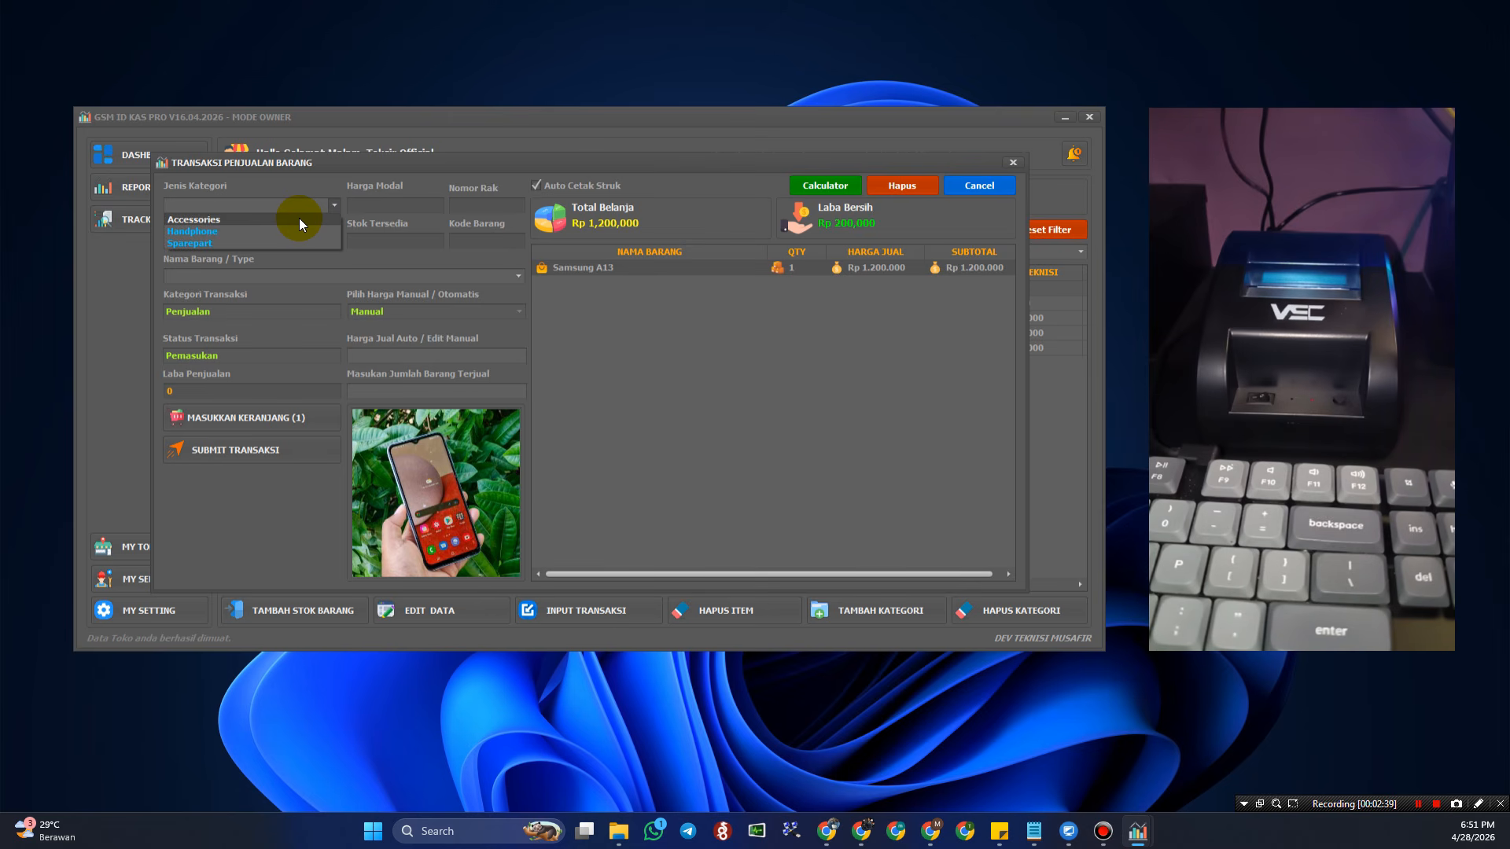
click(299, 220)
click(334, 242)
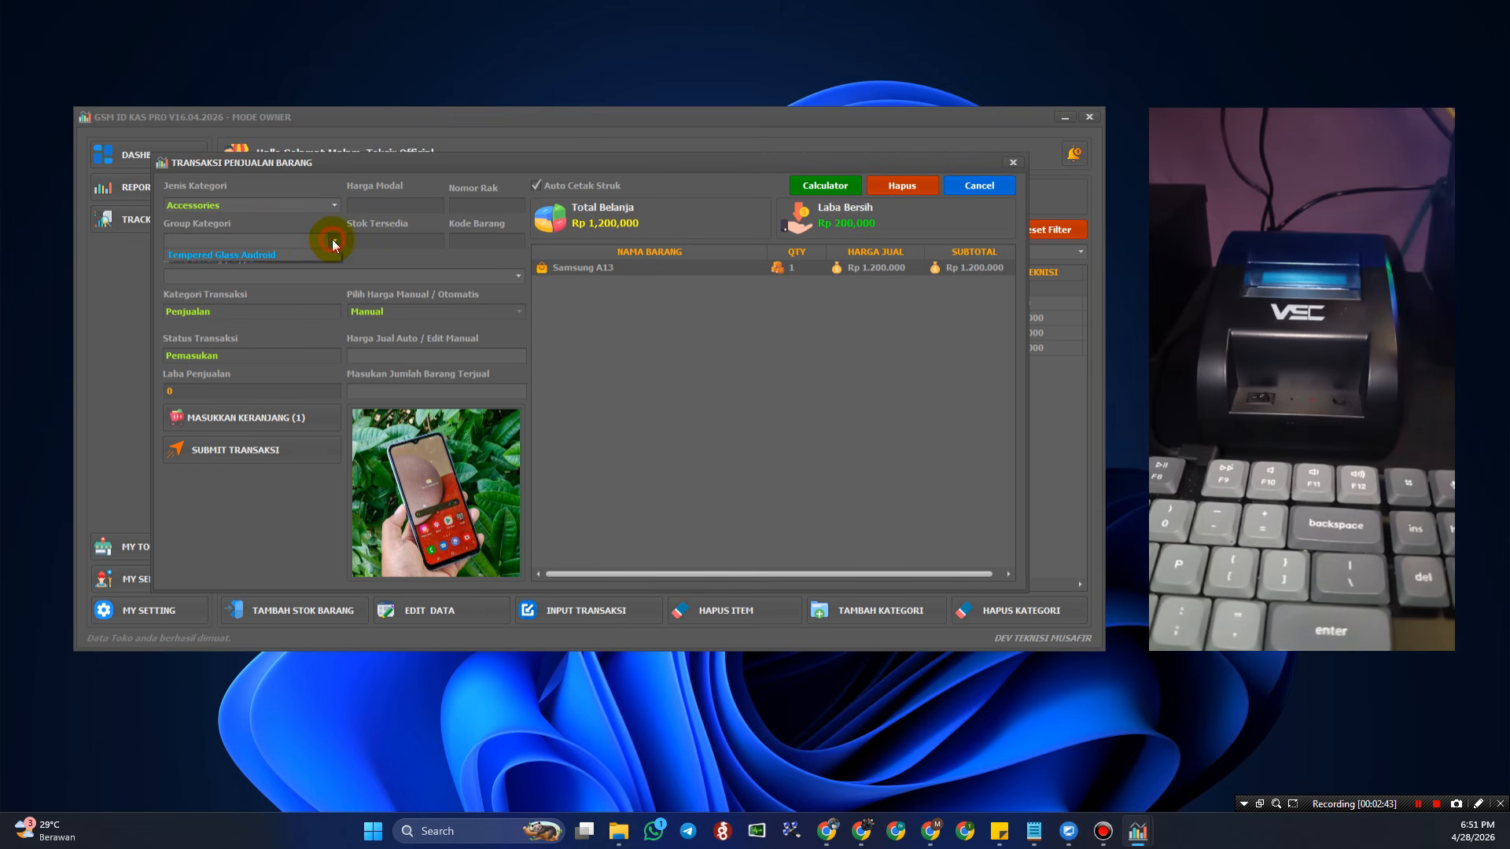
click(290, 255)
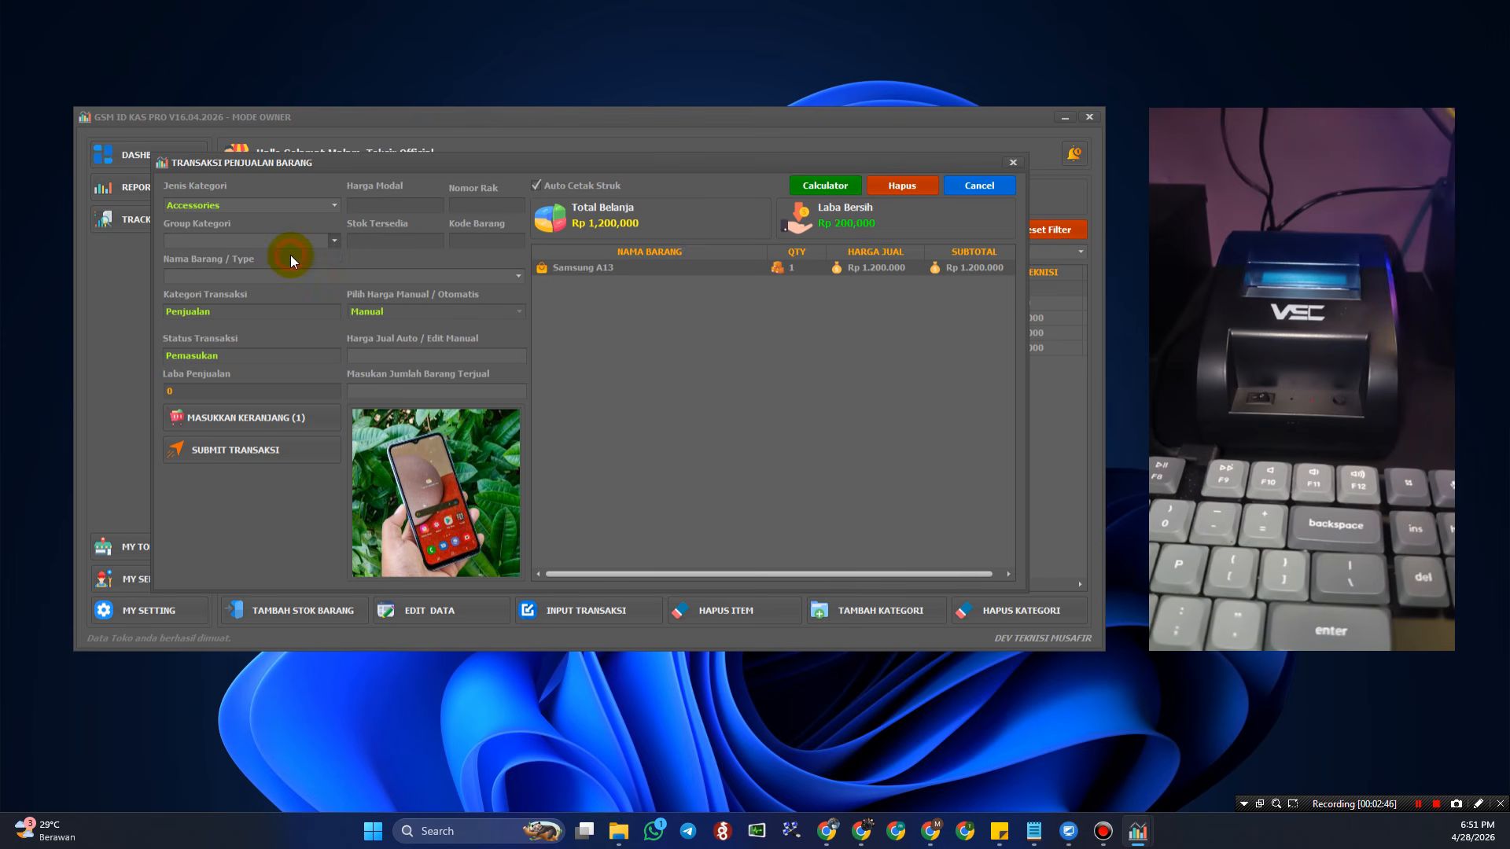
click(516, 277)
click(343, 290)
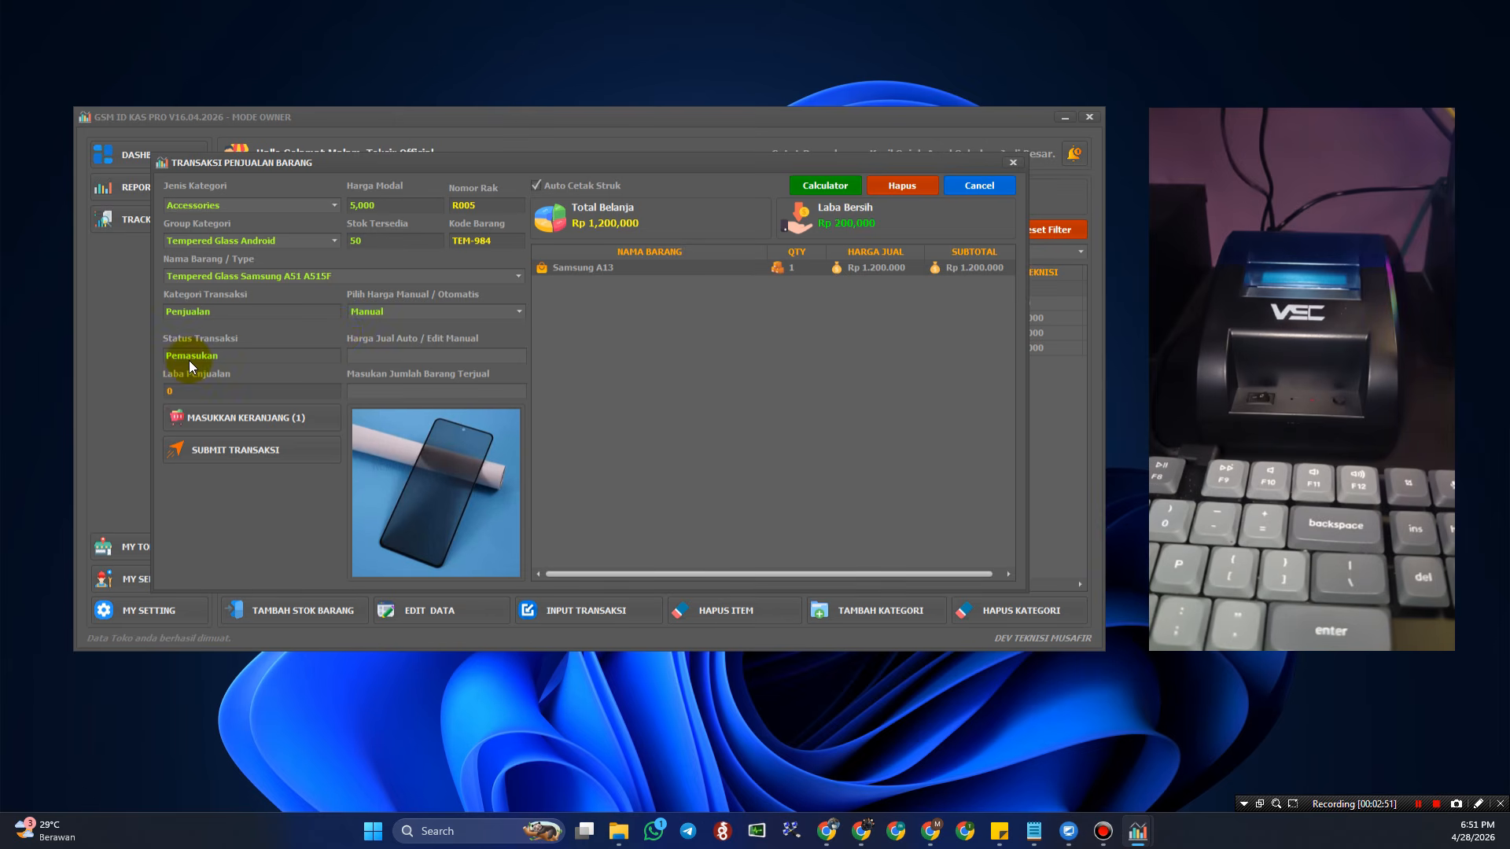
click(442, 313)
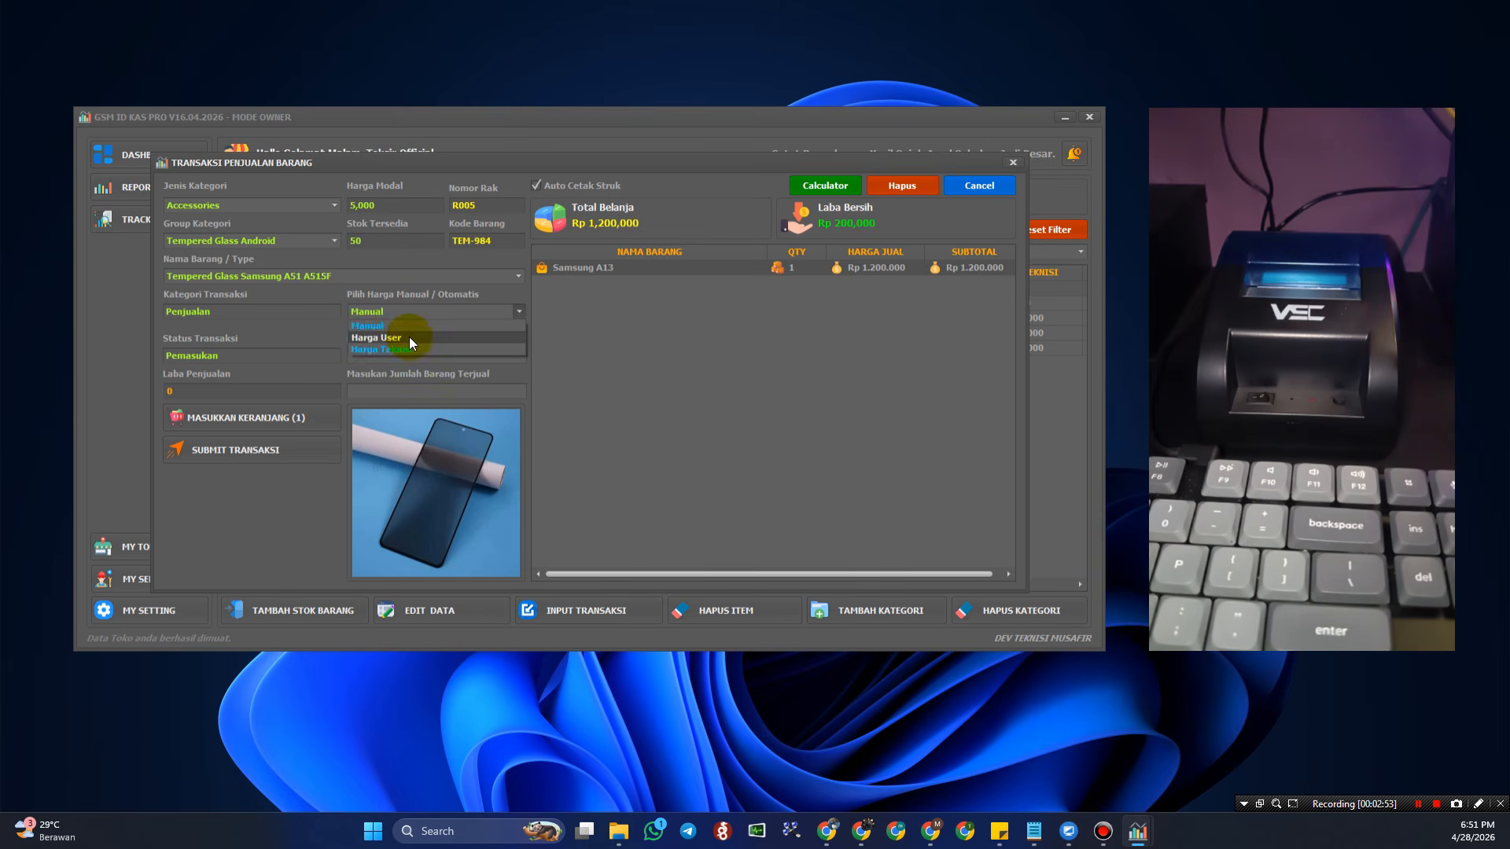
click(409, 333)
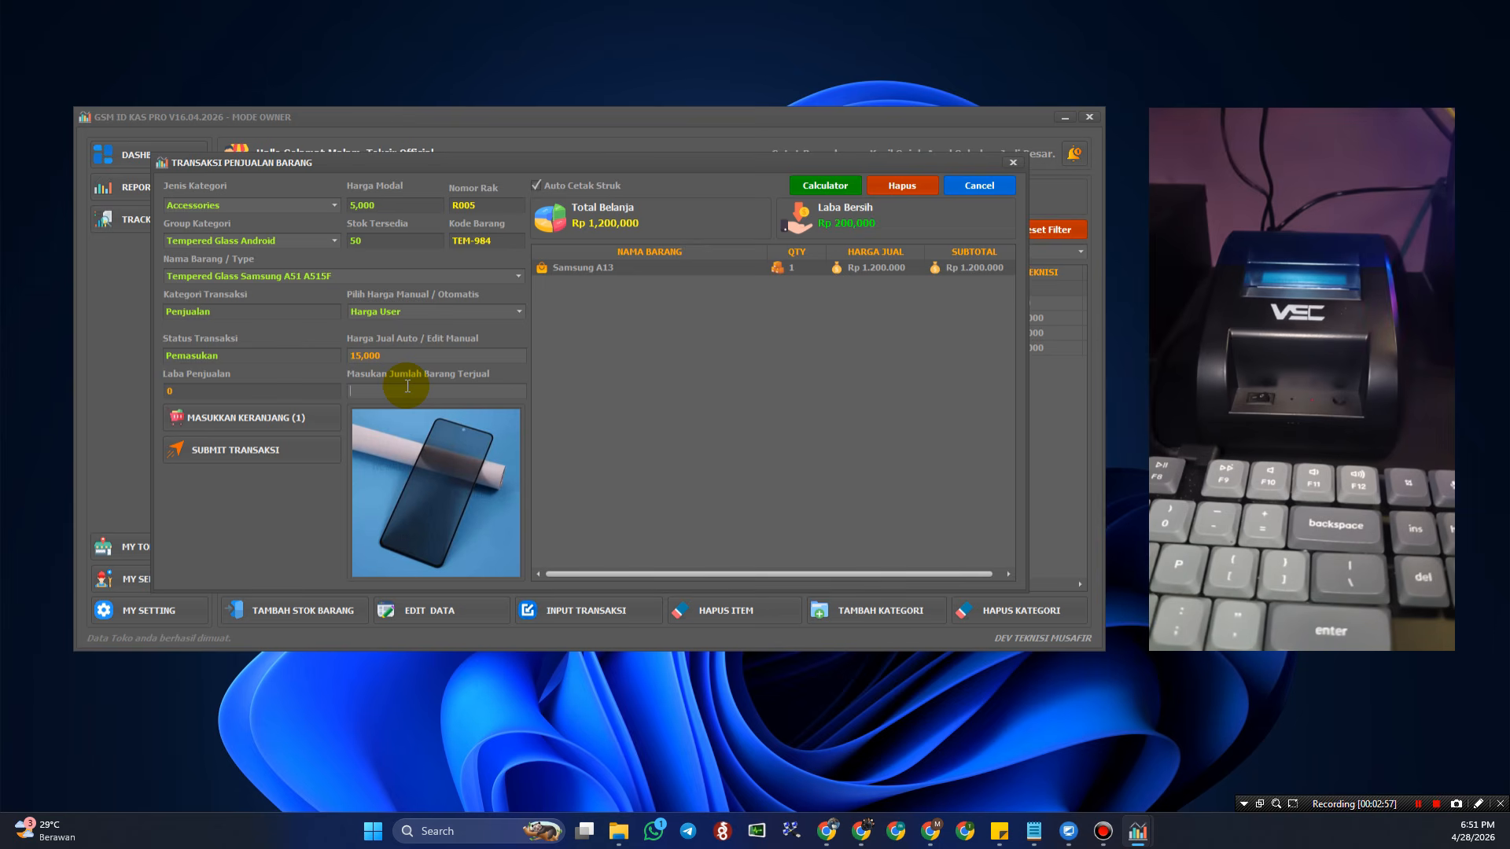
text(2)
click(257, 417)
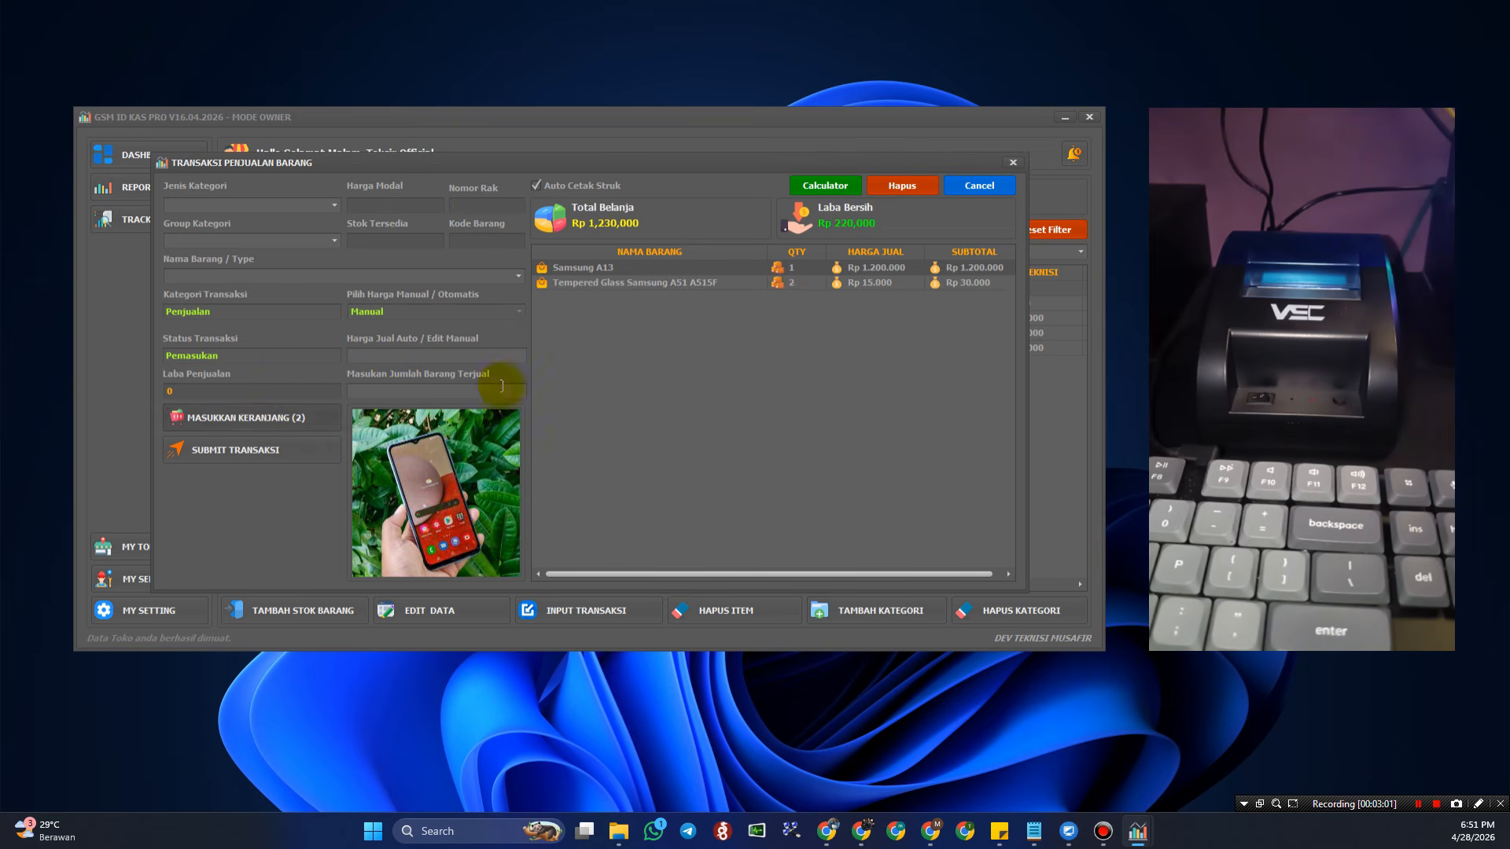
- Switch between the Tempered Glass and Samsung A13 rows to check each cart item
click(763, 285)
click(743, 268)
click(728, 287)
click(729, 271)
click(734, 287)
click(731, 268)
click(736, 281)
click(734, 270)
click(739, 290)
click(736, 271)
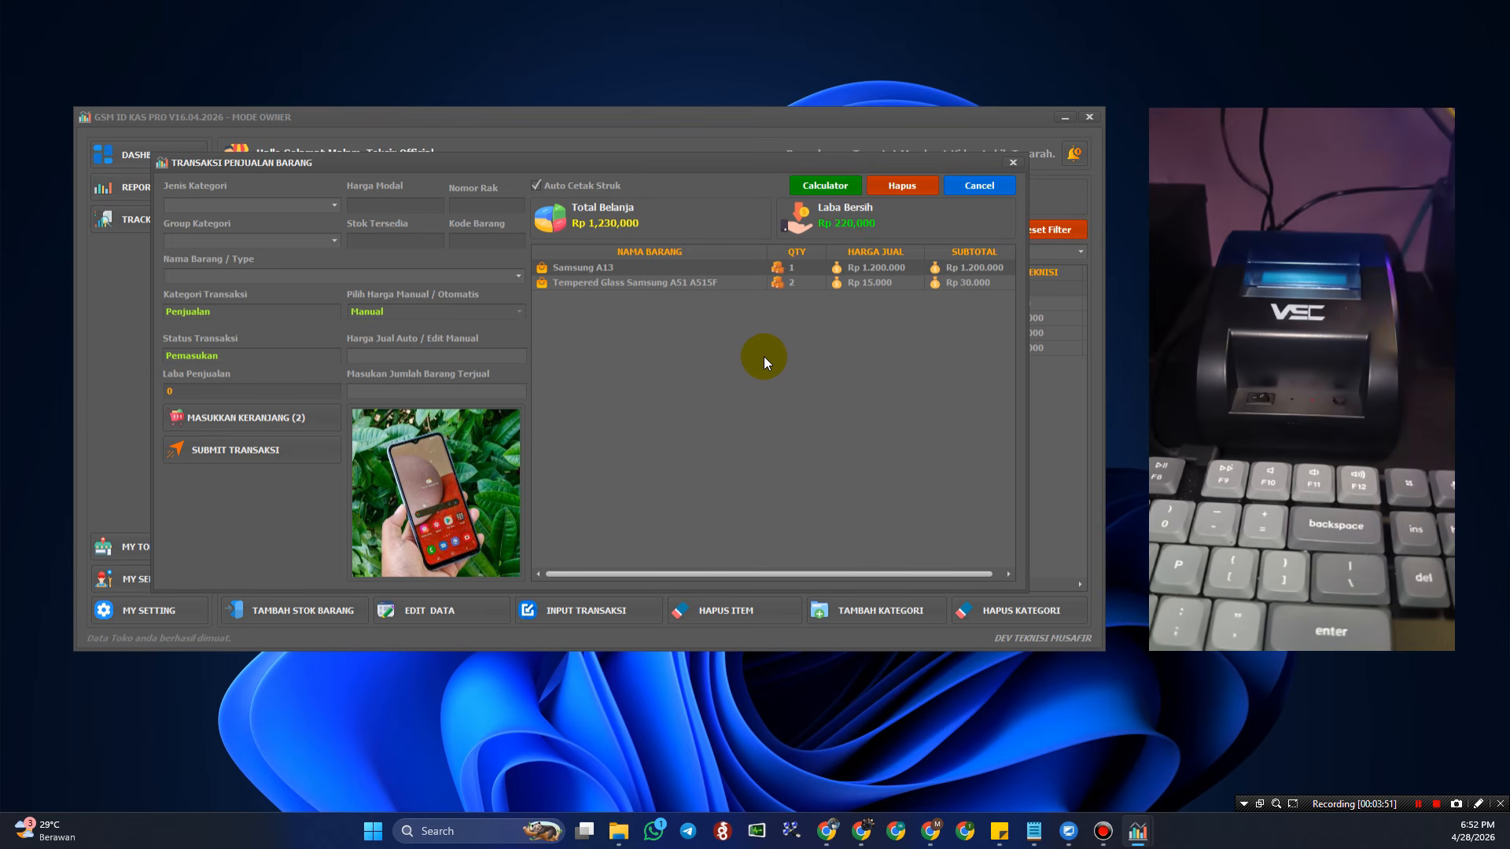
- Recheck the Tempered Glass and Samsung A13 rows in the Rp 1,230,000 cart
click(712, 283)
click(711, 272)
click(713, 280)
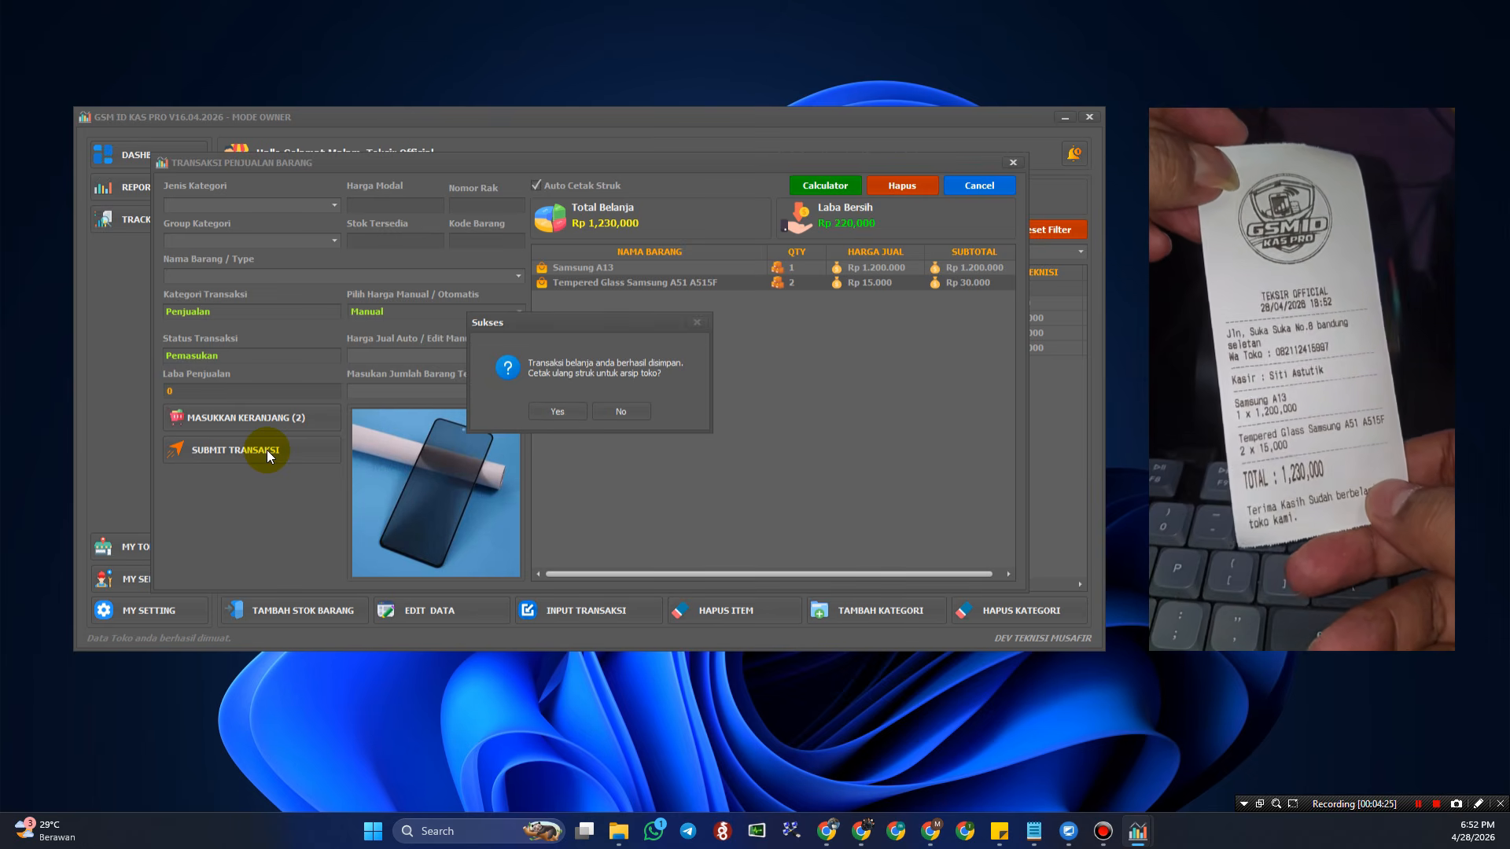
- Decline the archive reprint of the Rp 1,230,000 receipt in the Sukses dialog
key(Right)
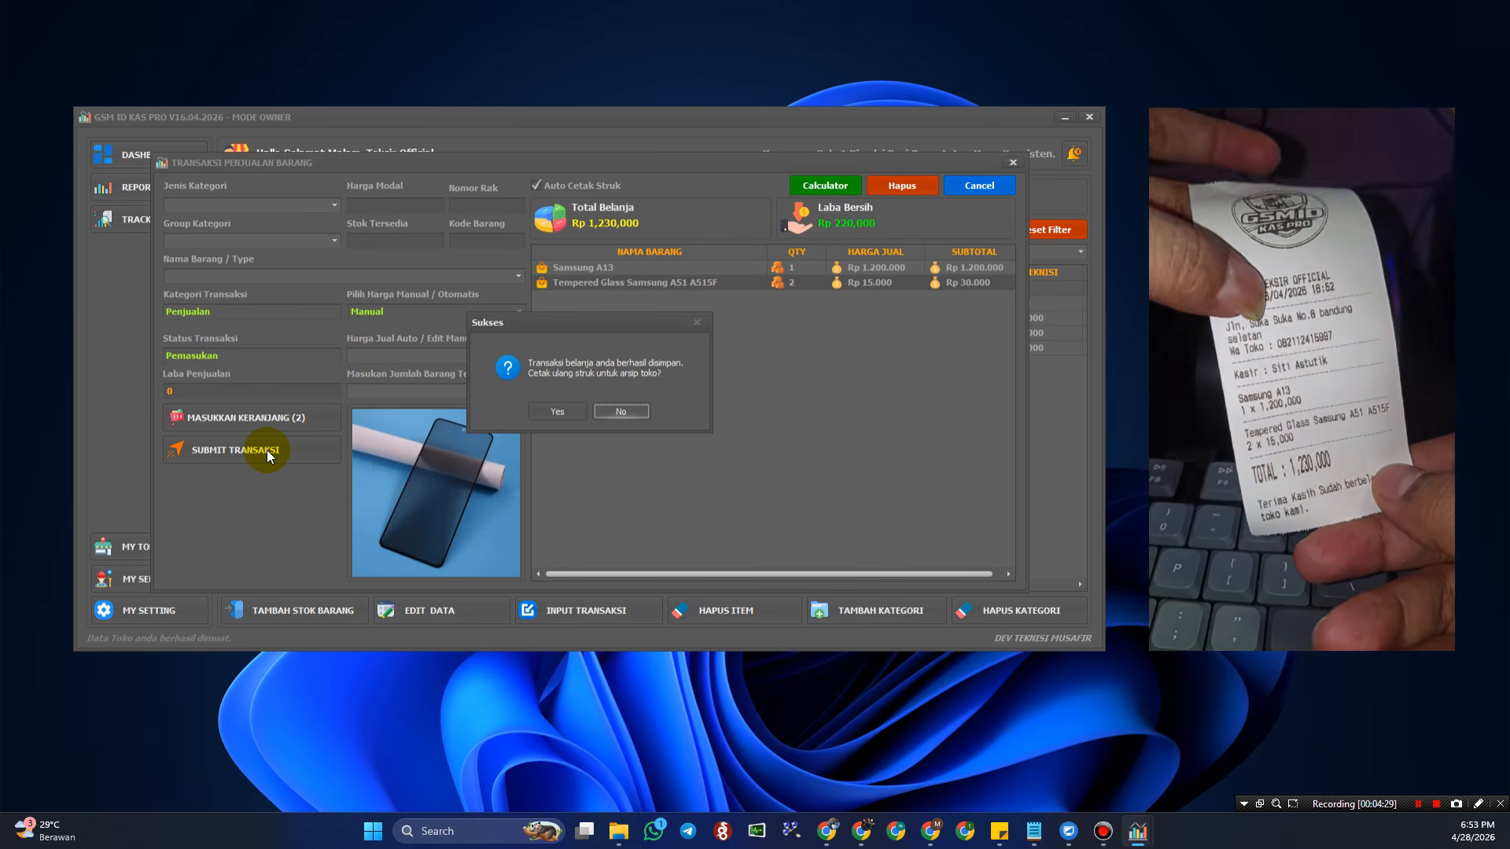
key(Left)
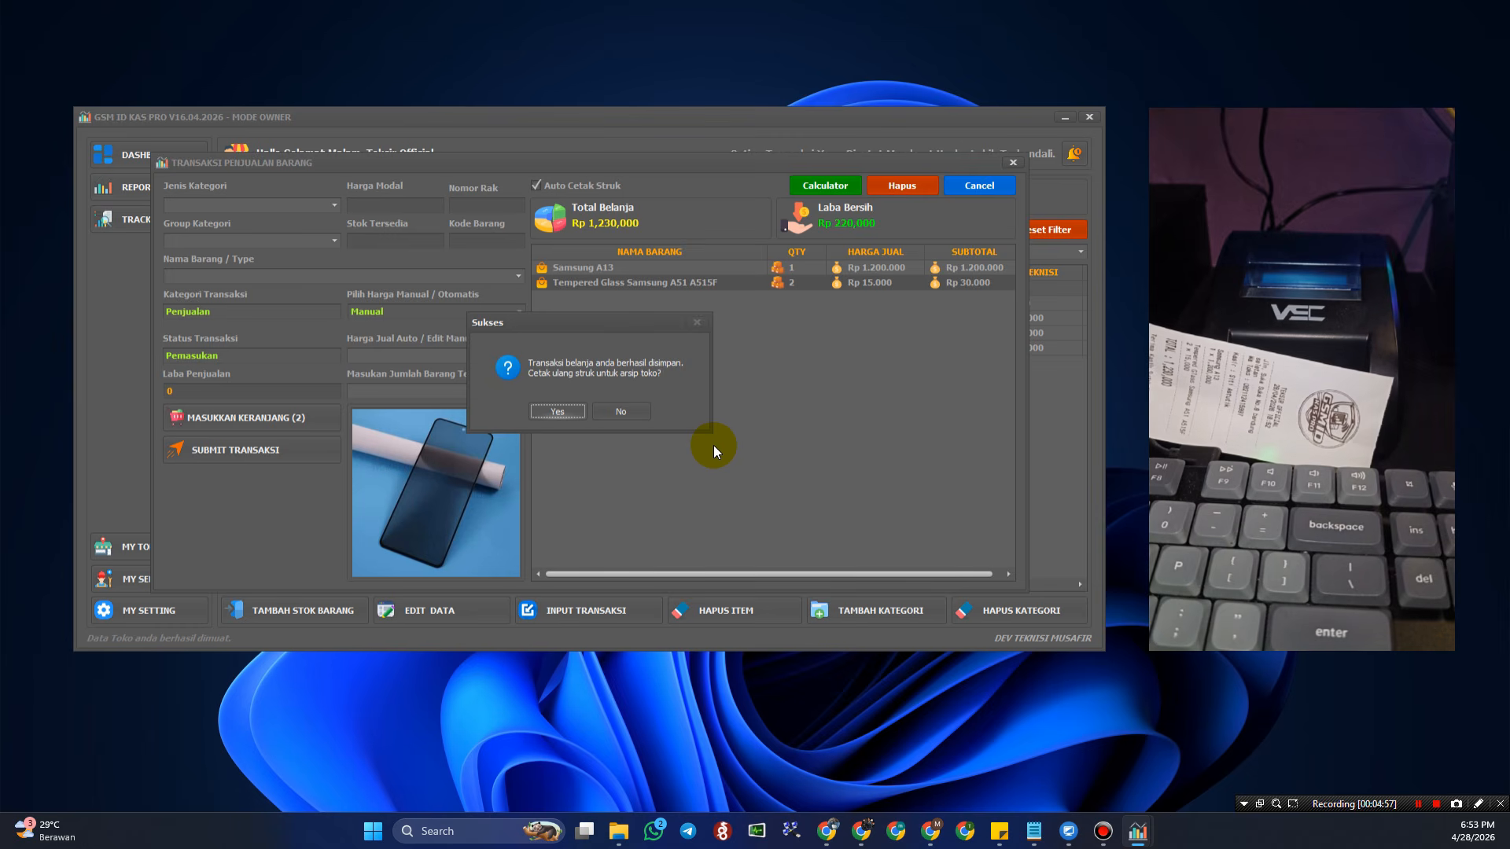
click(647, 412)
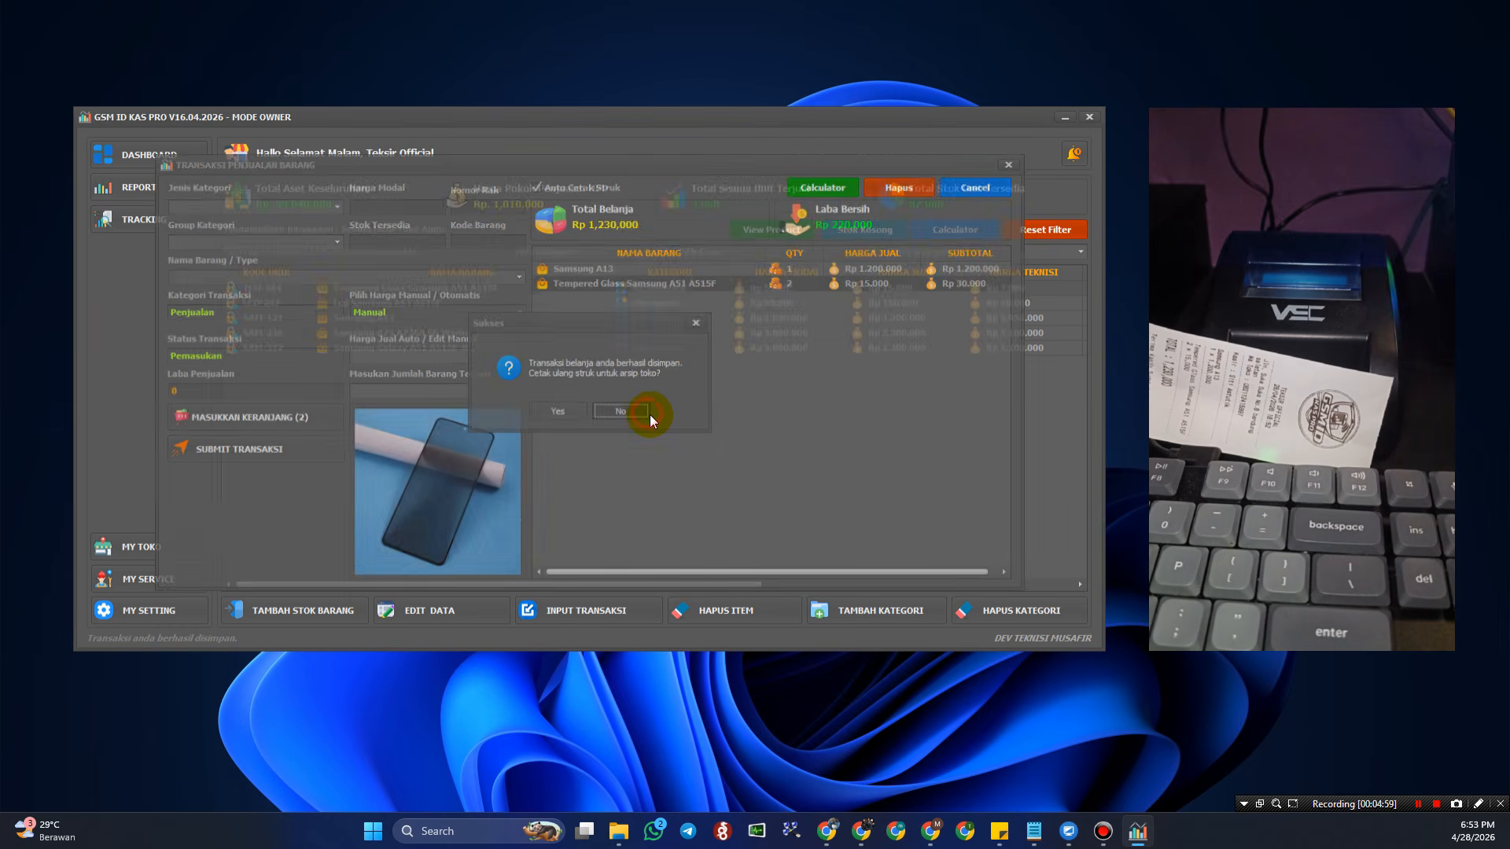
- Review the dashboard's Samsung A13 and tempered glass income entries, reading their Keterangan descriptions
click(157, 611)
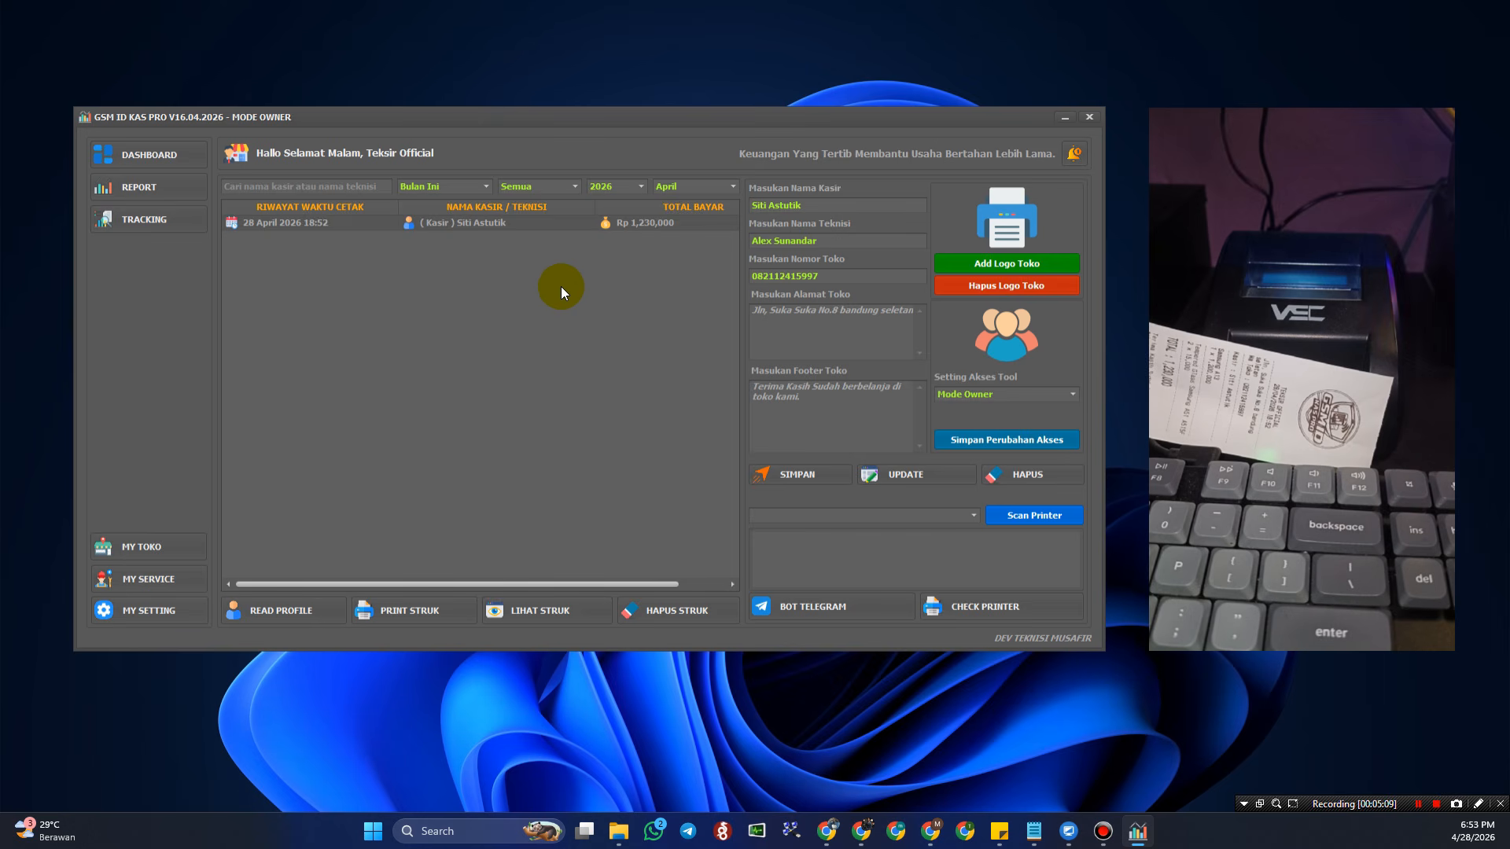
click(150, 156)
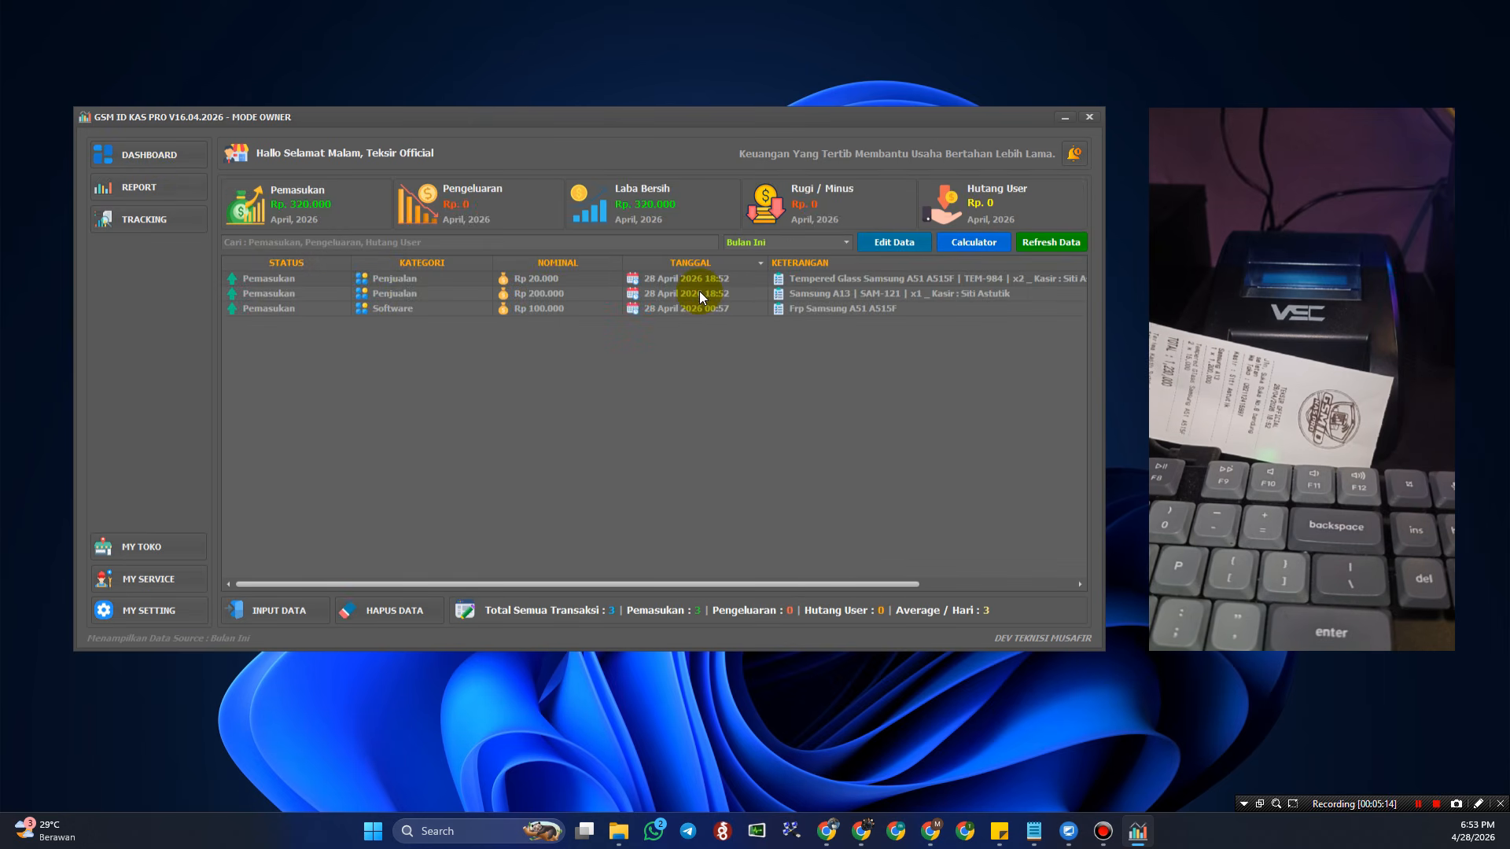
click(849, 294)
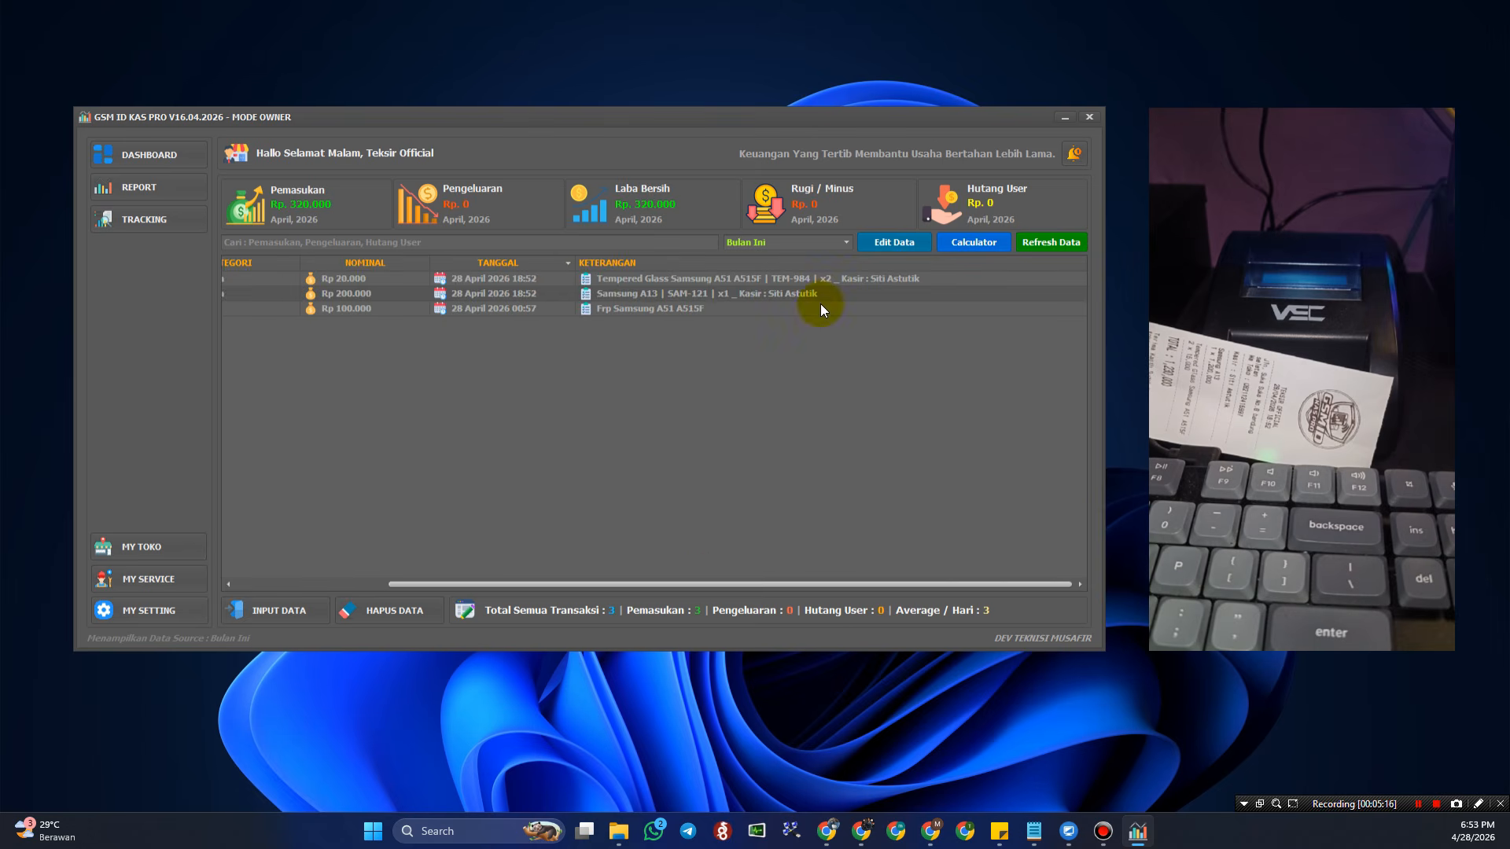
drag(705, 583, 535, 580)
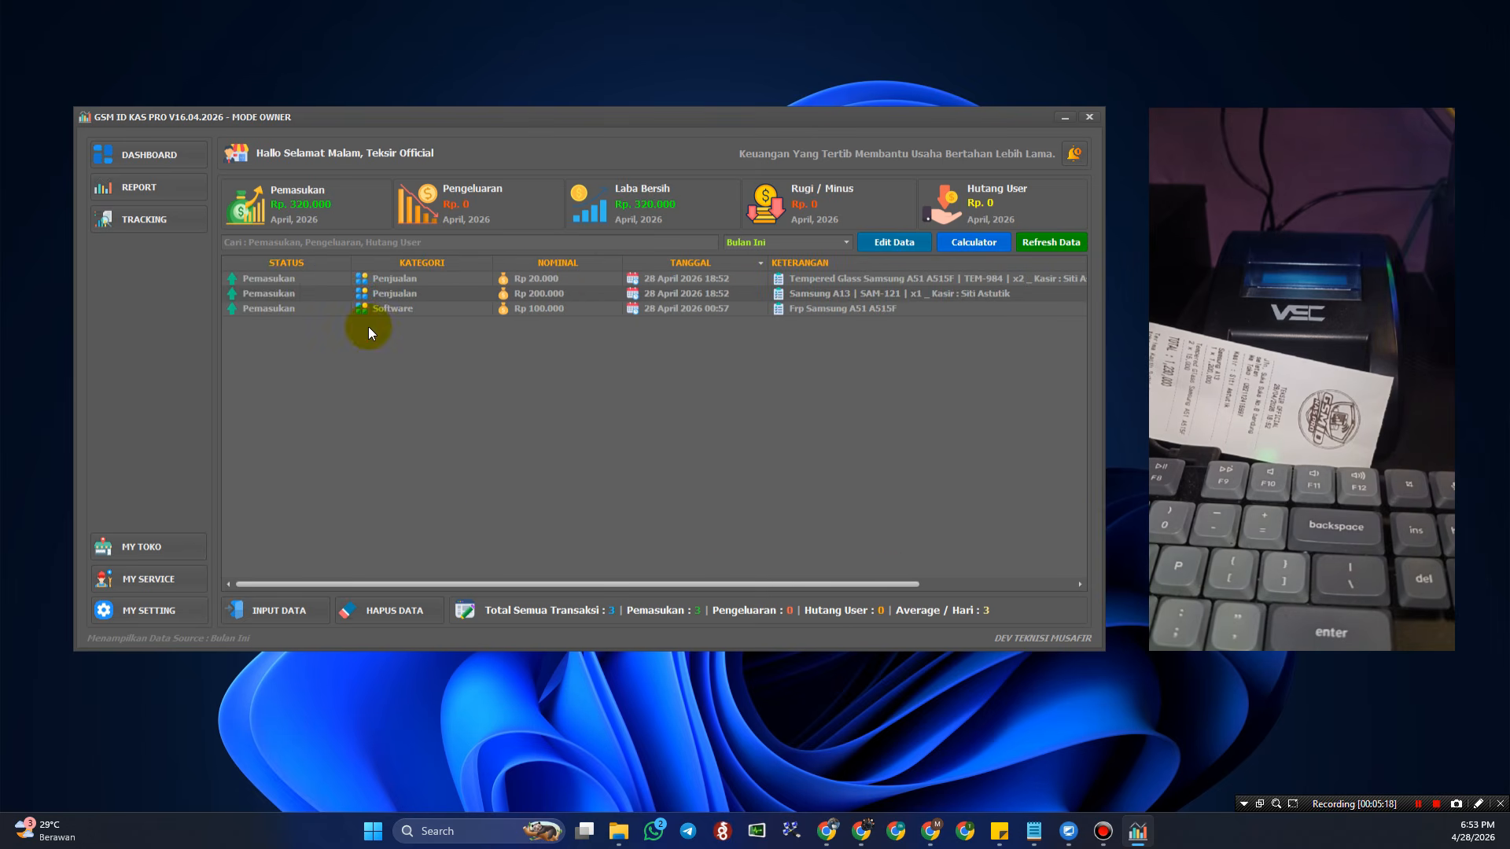
click(168, 155)
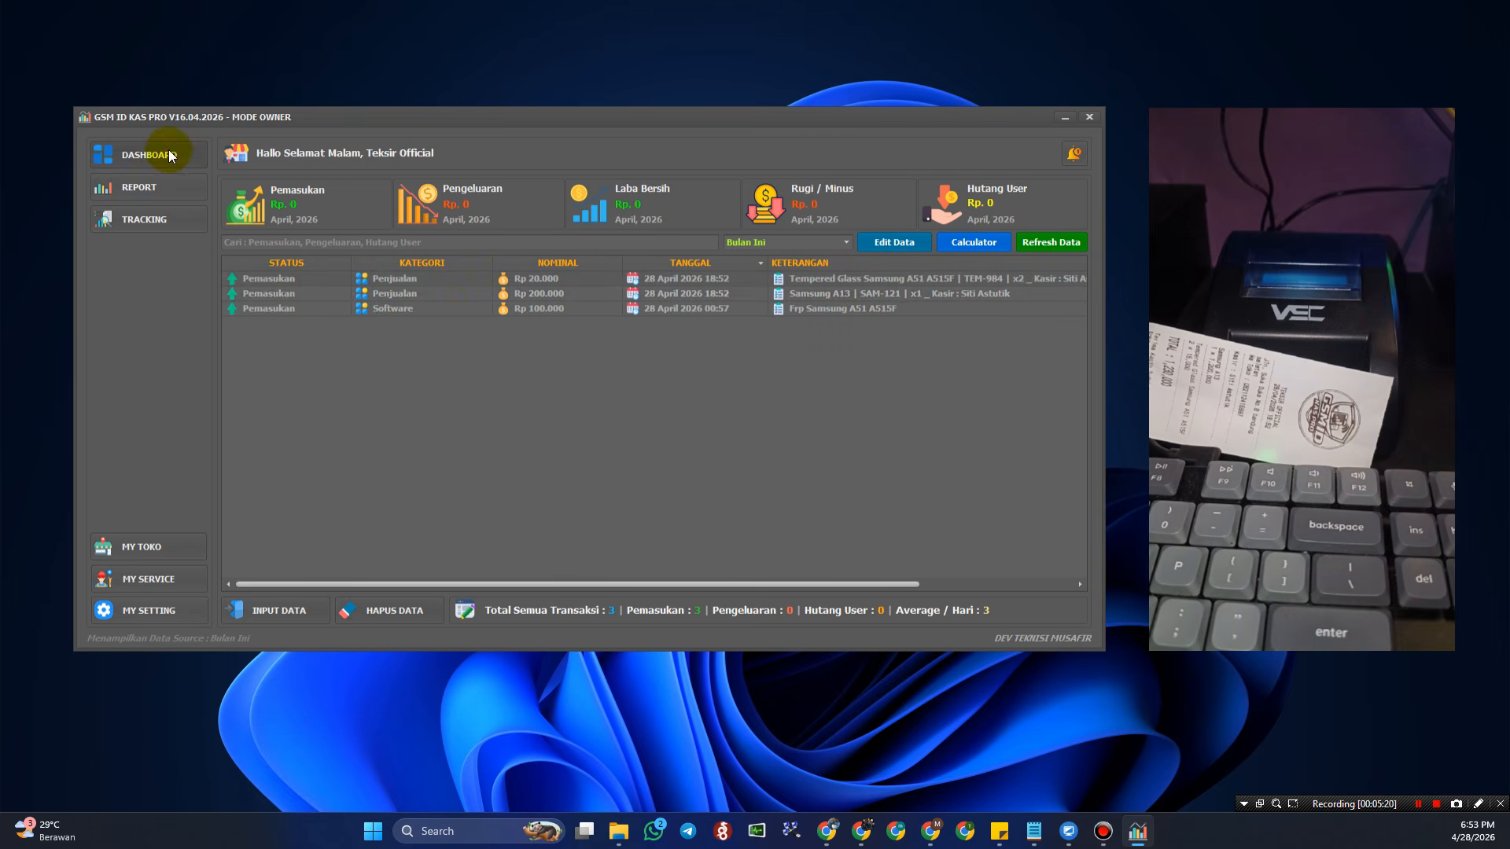
click(453, 296)
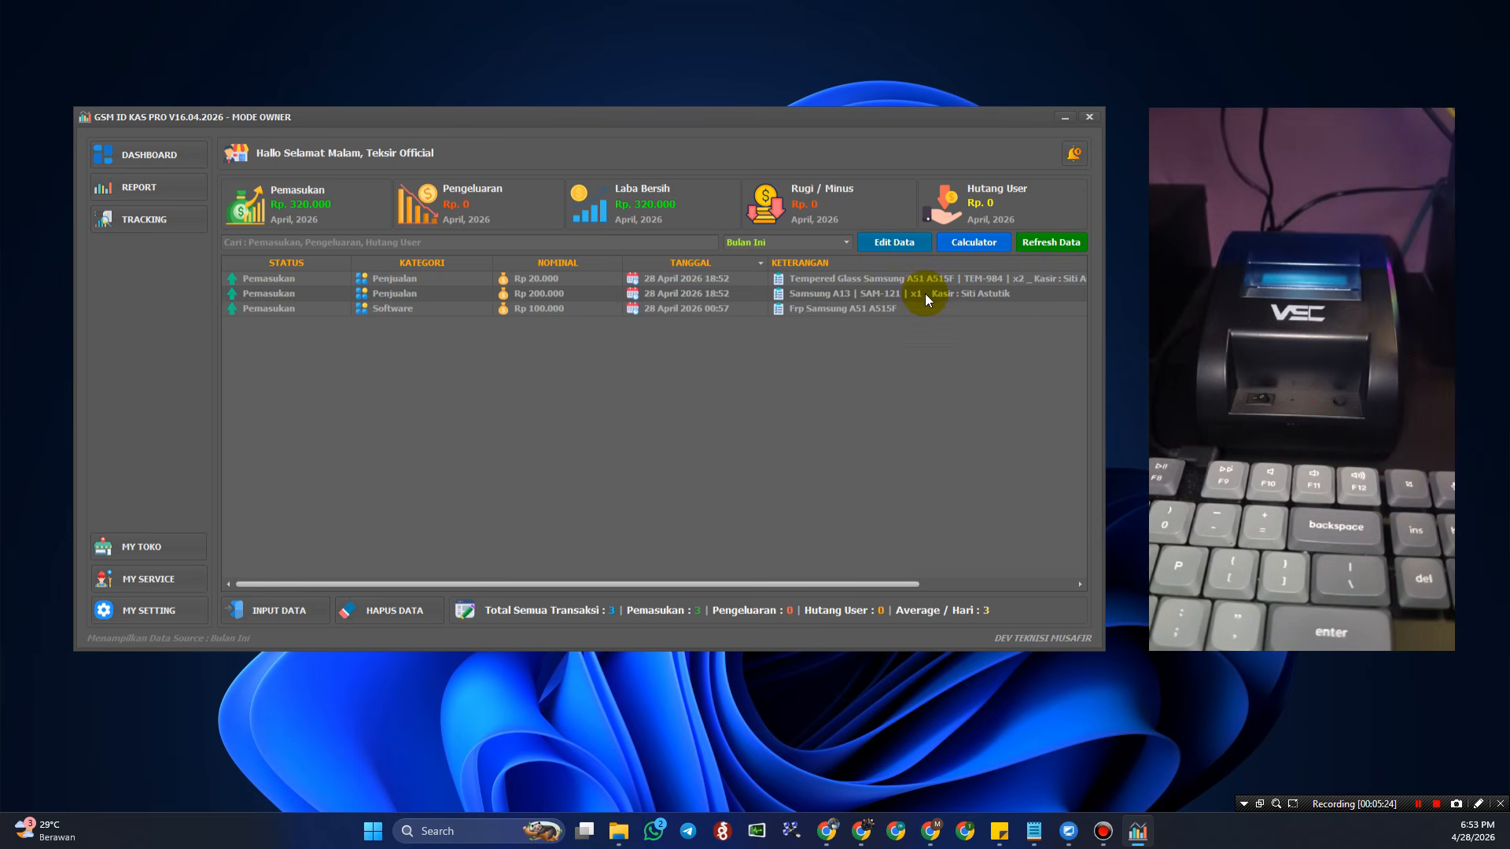
click(565, 281)
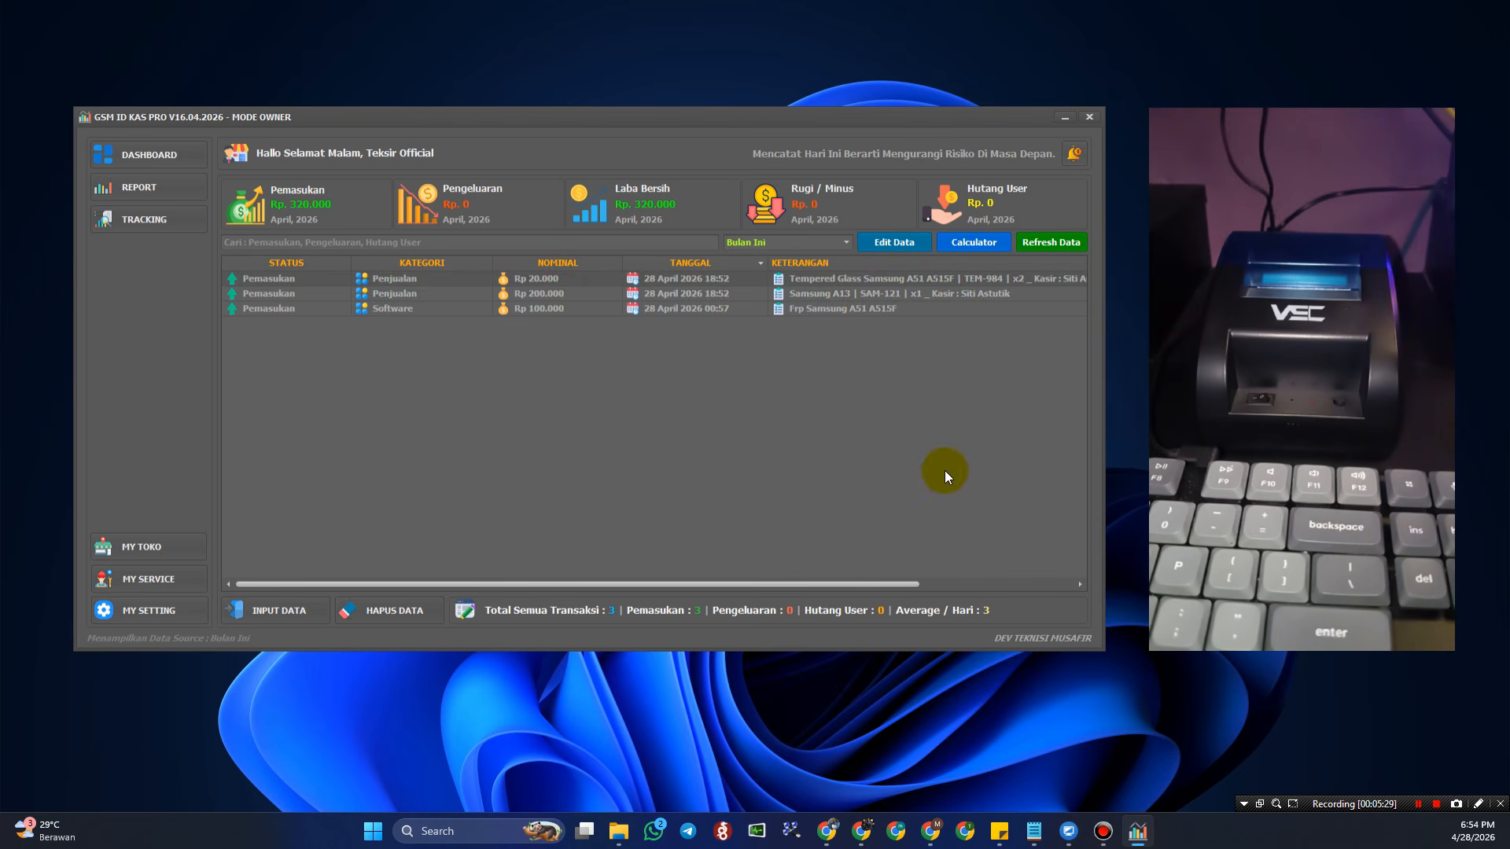
drag(863, 583, 922, 583)
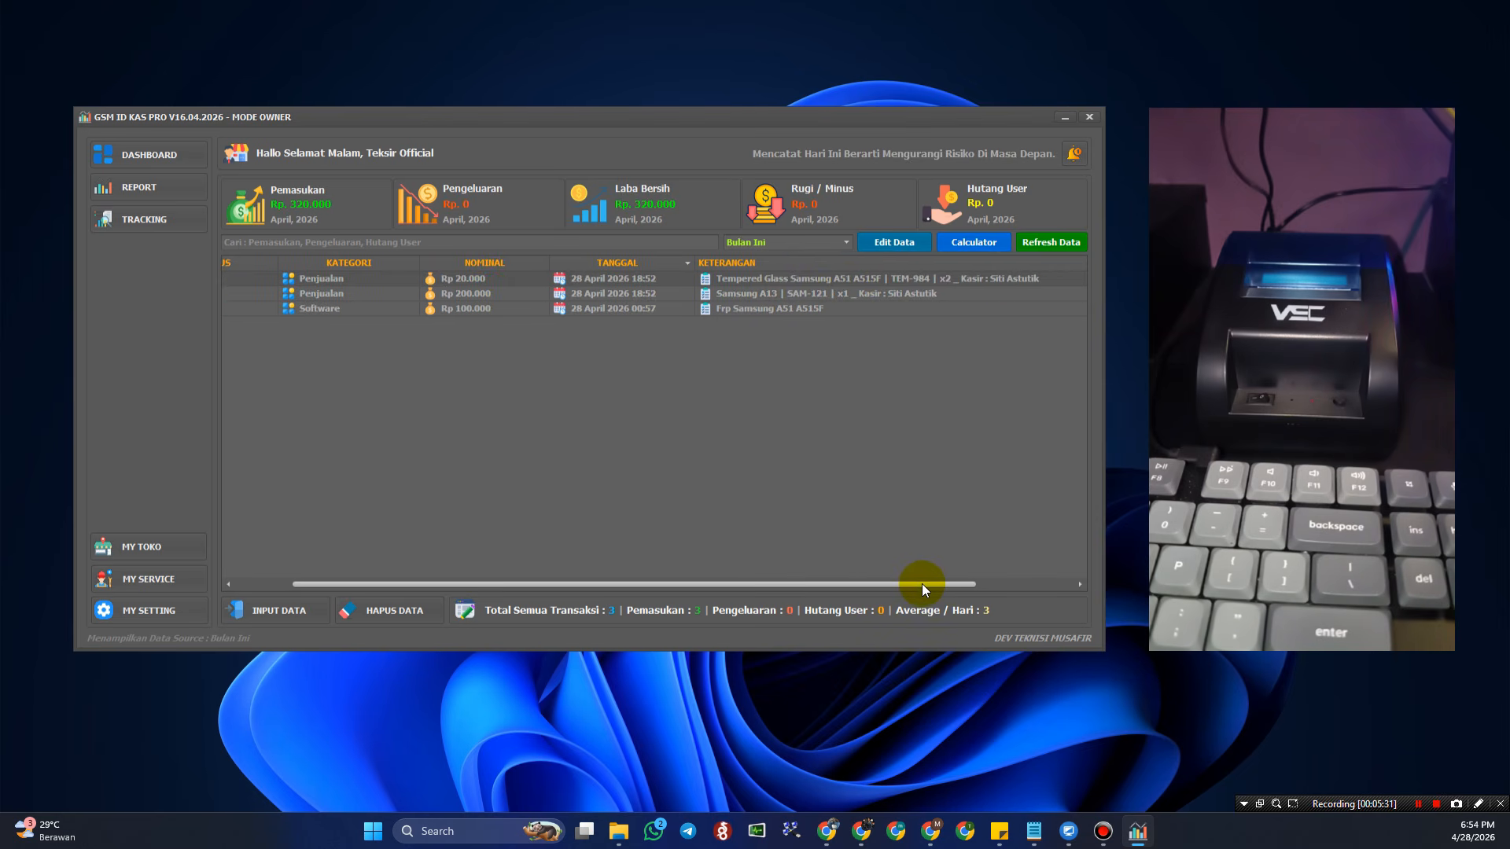
scroll(890, 286, right, 3)
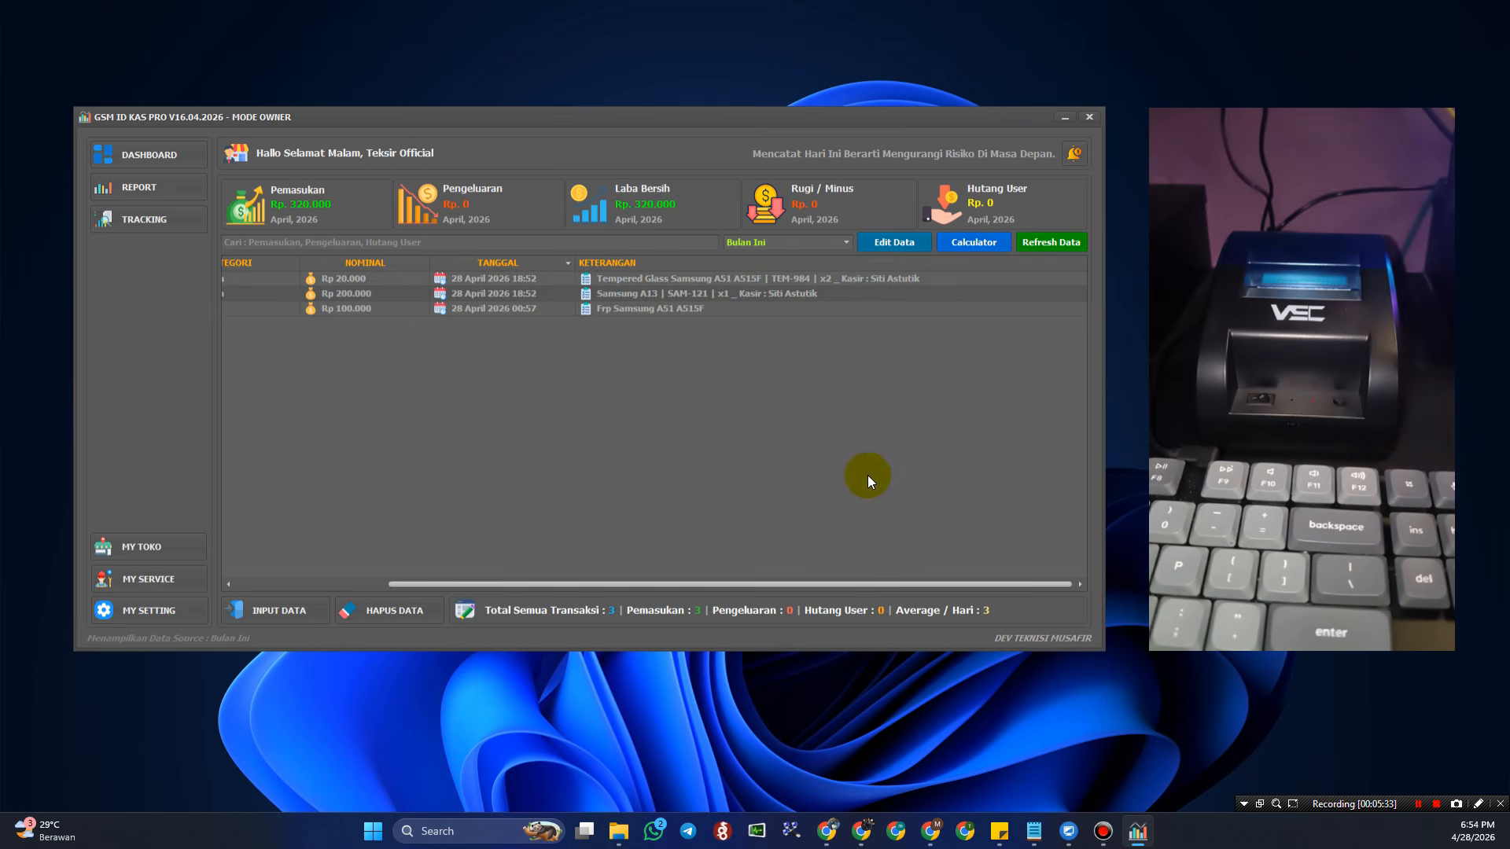
drag(853, 577, 623, 593)
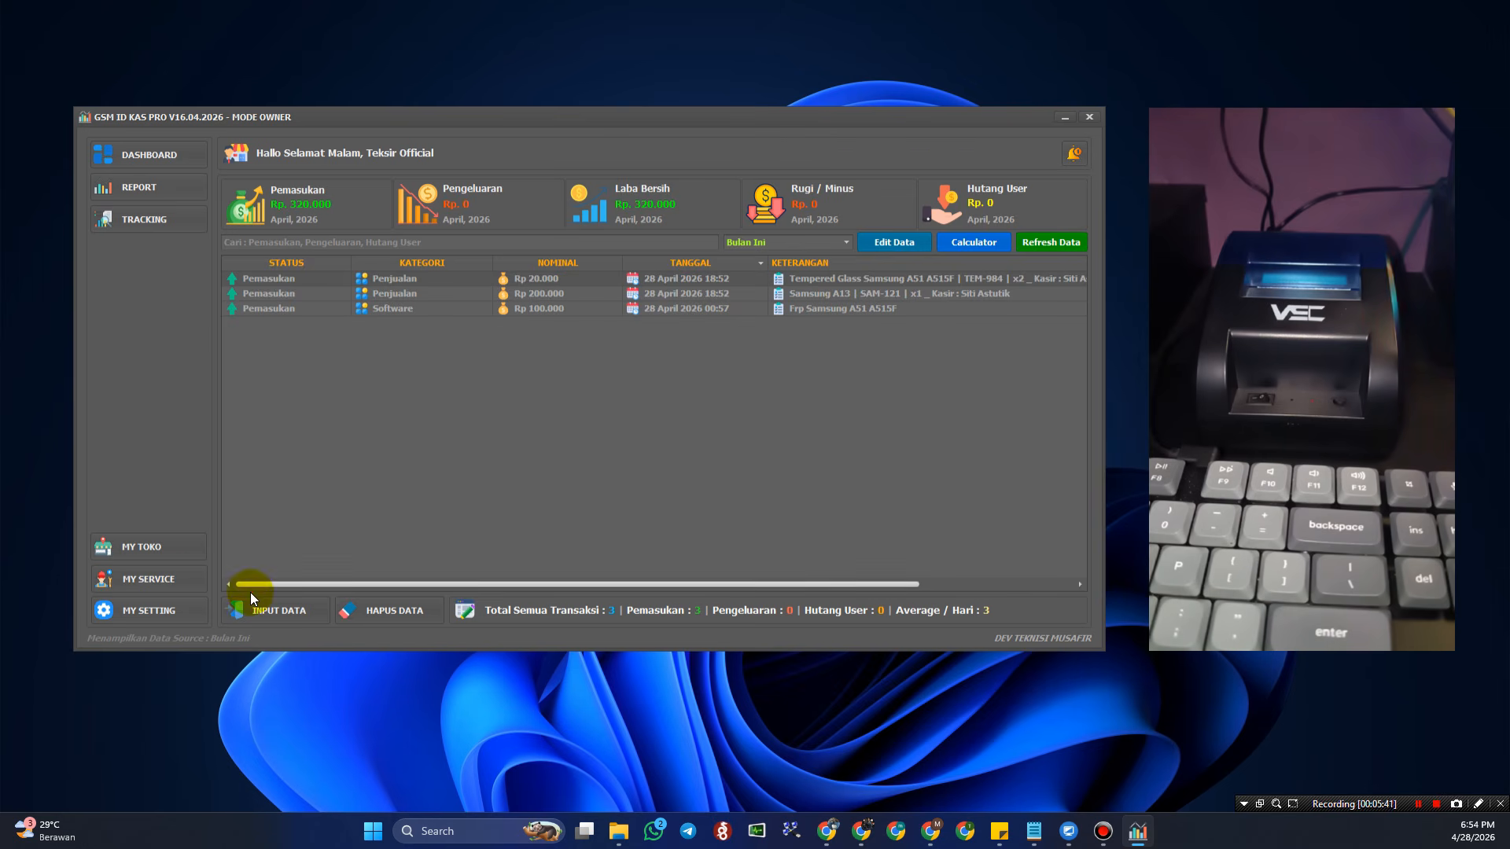
click(182, 579)
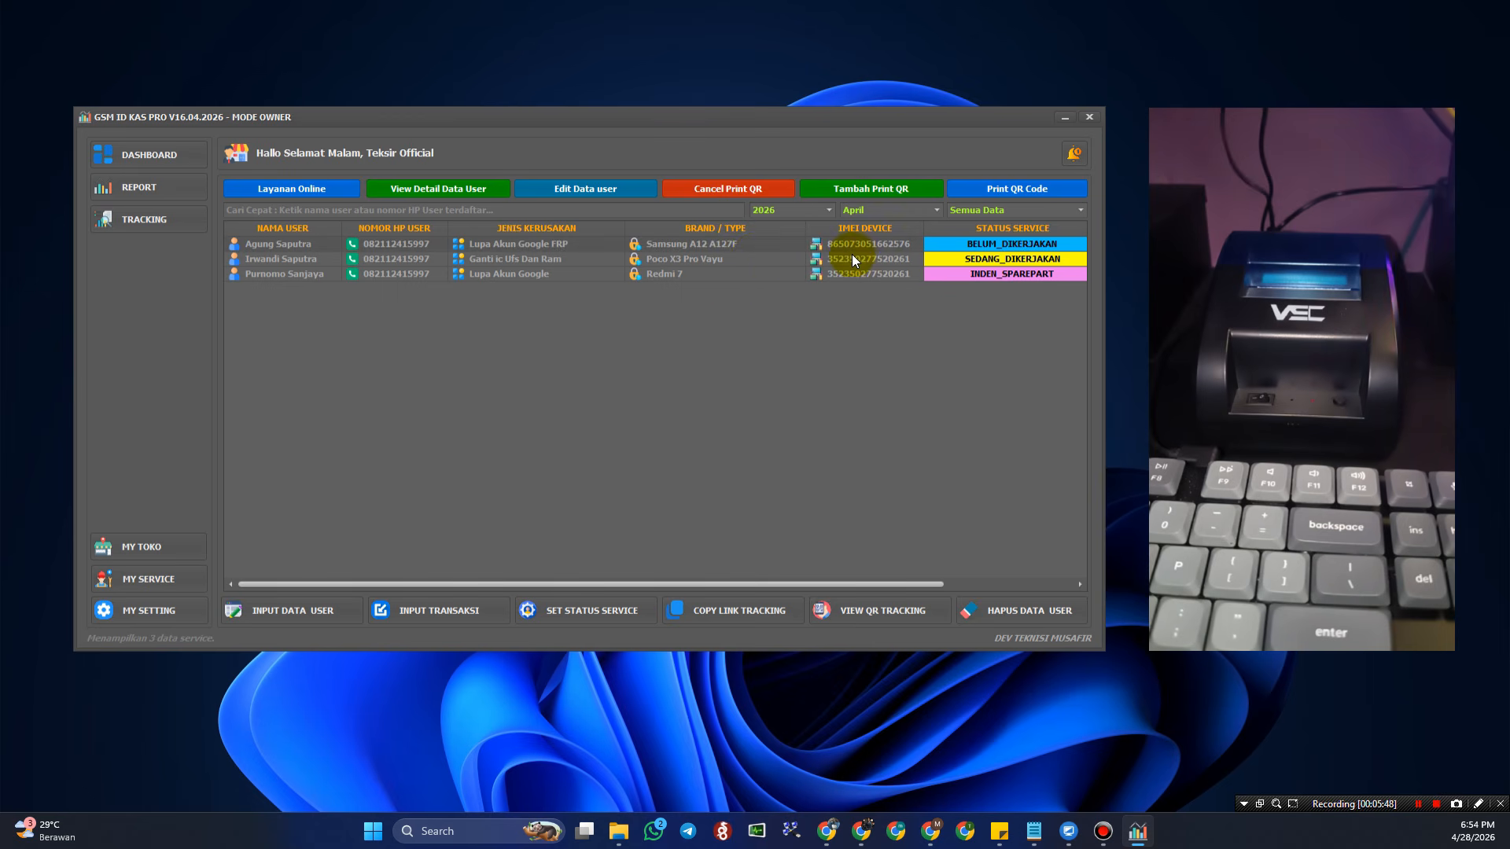
- Set the Samsung A12 A127F service status to Perangkat Sudah Diambil and confirm
click(621, 610)
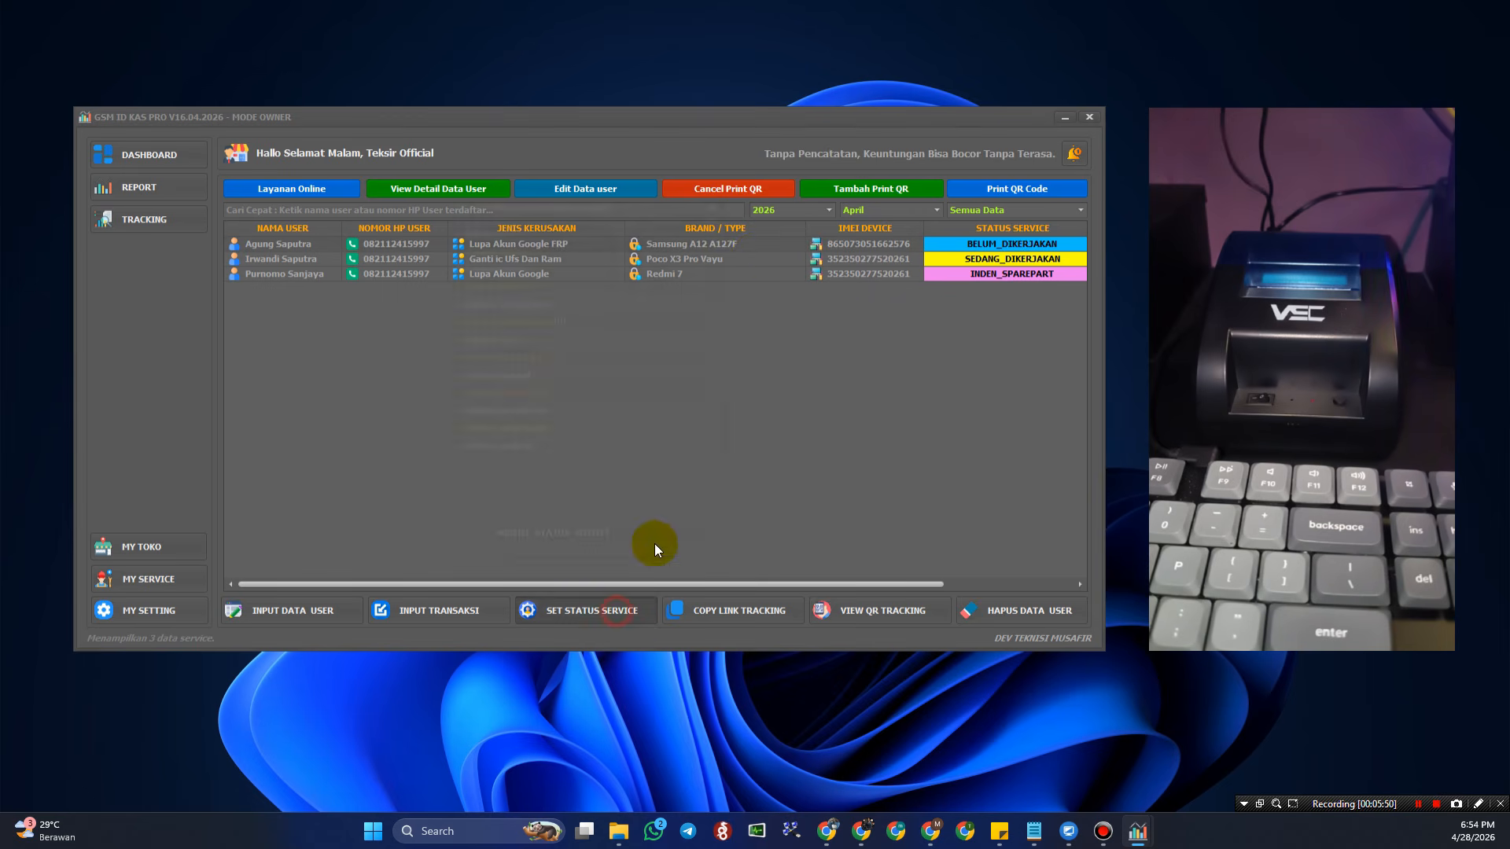
click(702, 429)
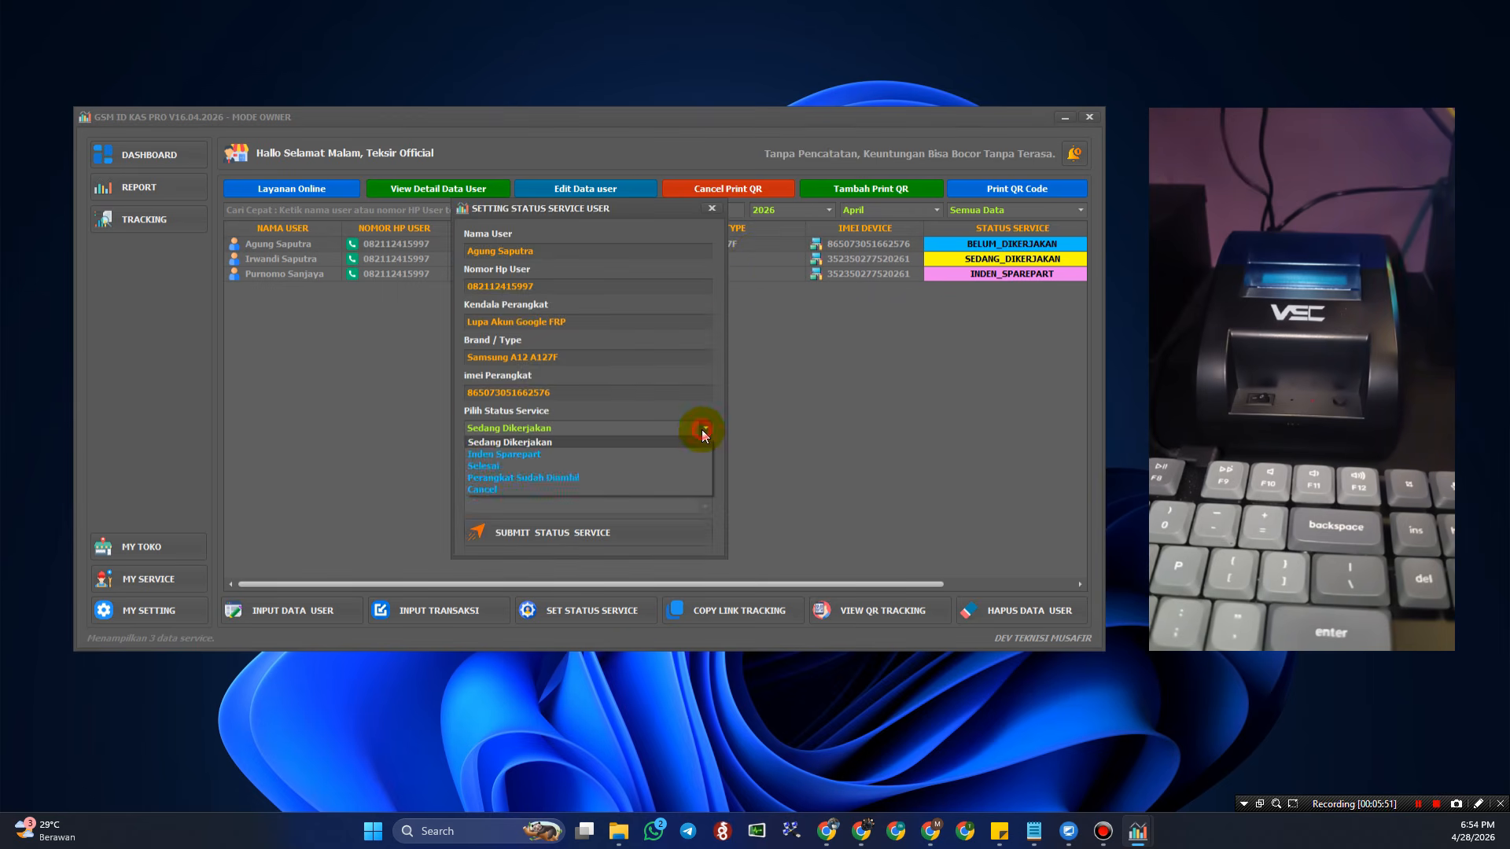
click(597, 476)
click(630, 529)
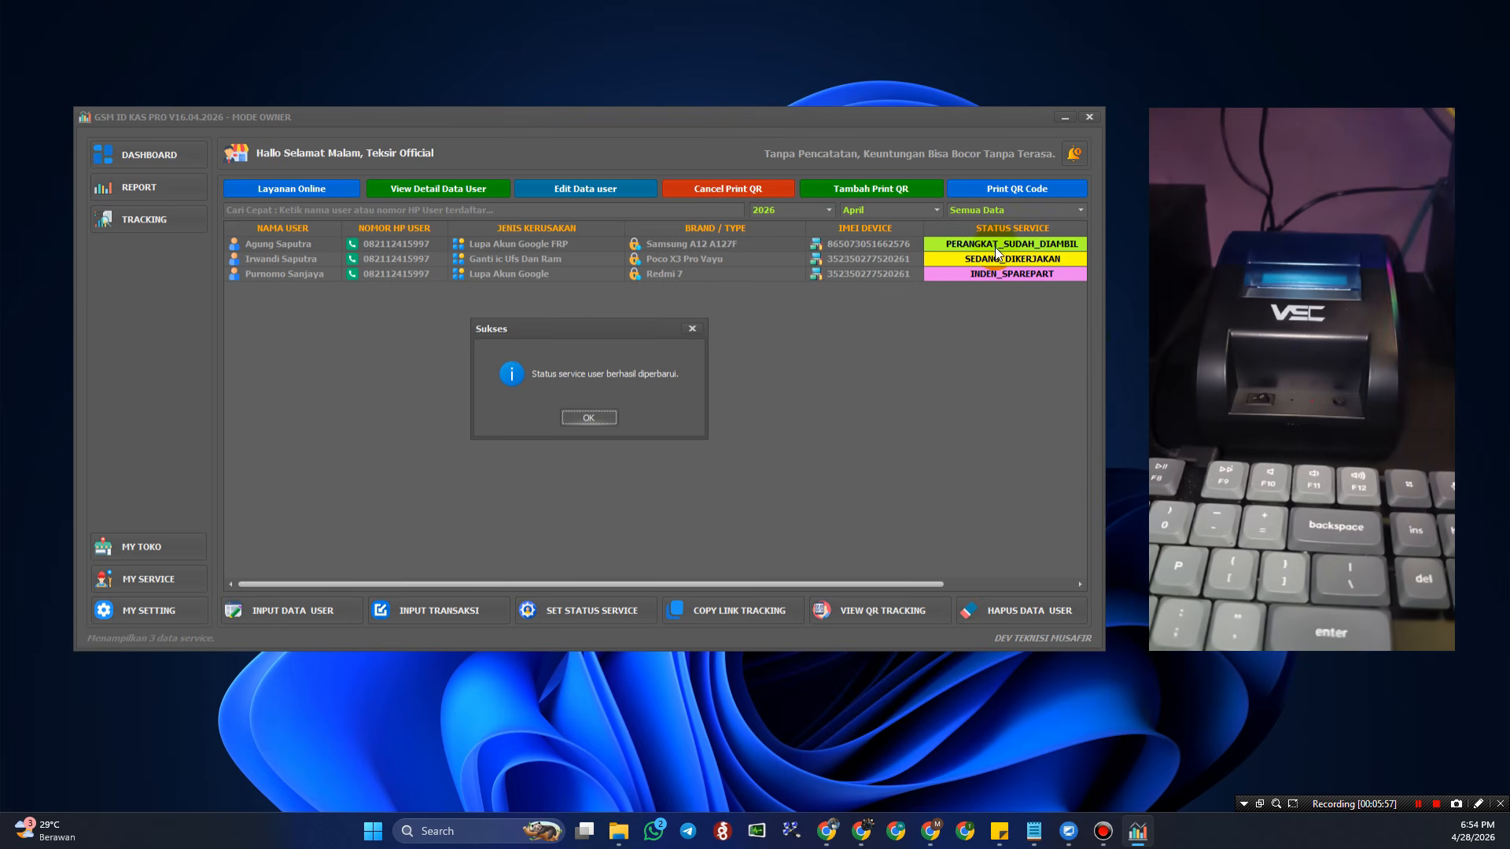
click(593, 418)
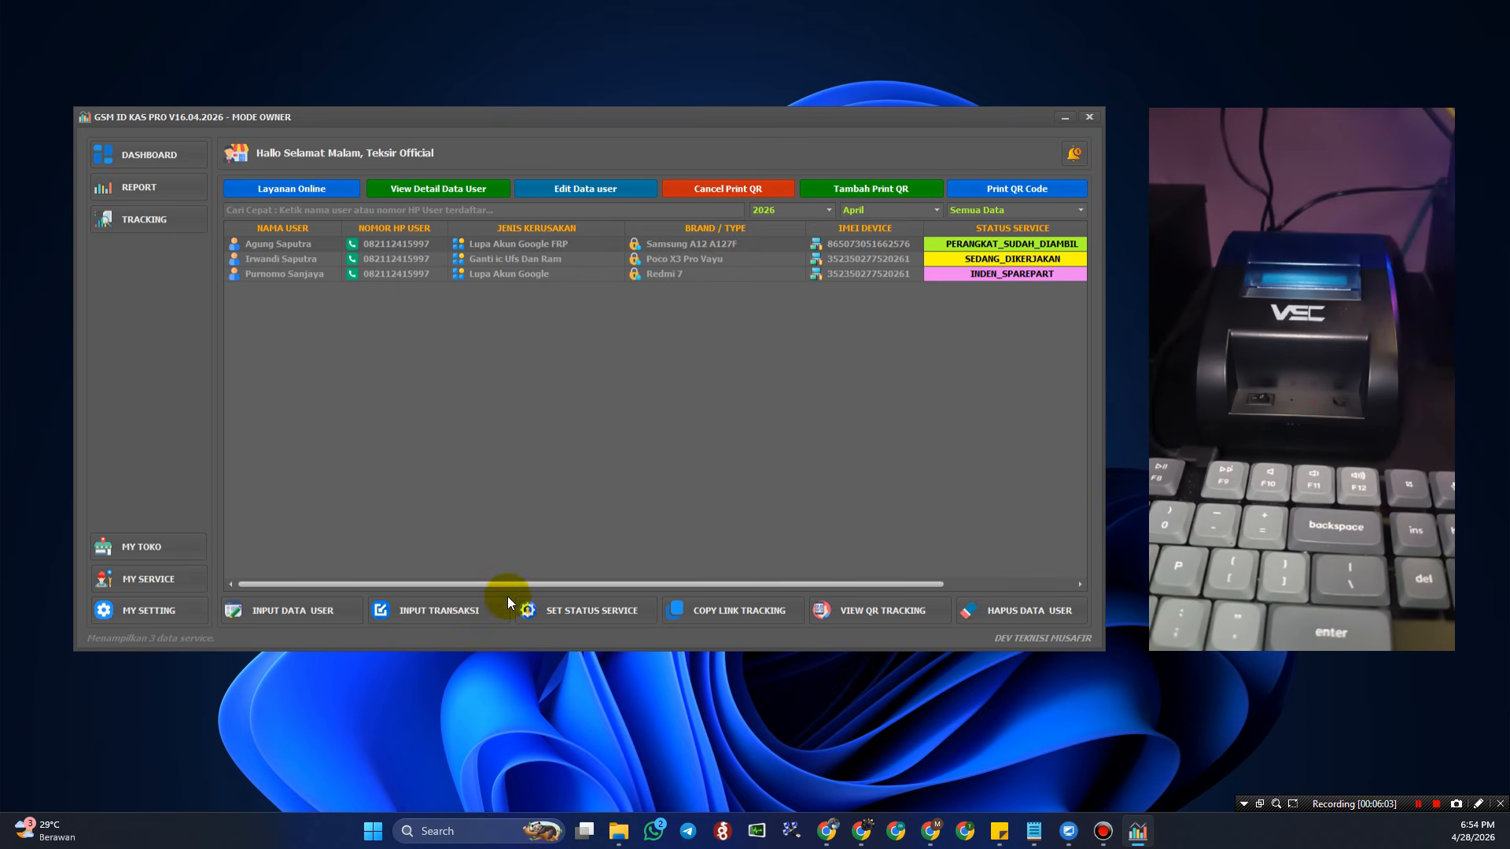
- Start a Software service transaction for the Samsung A12 A127F with a 100,000 total
click(451, 613)
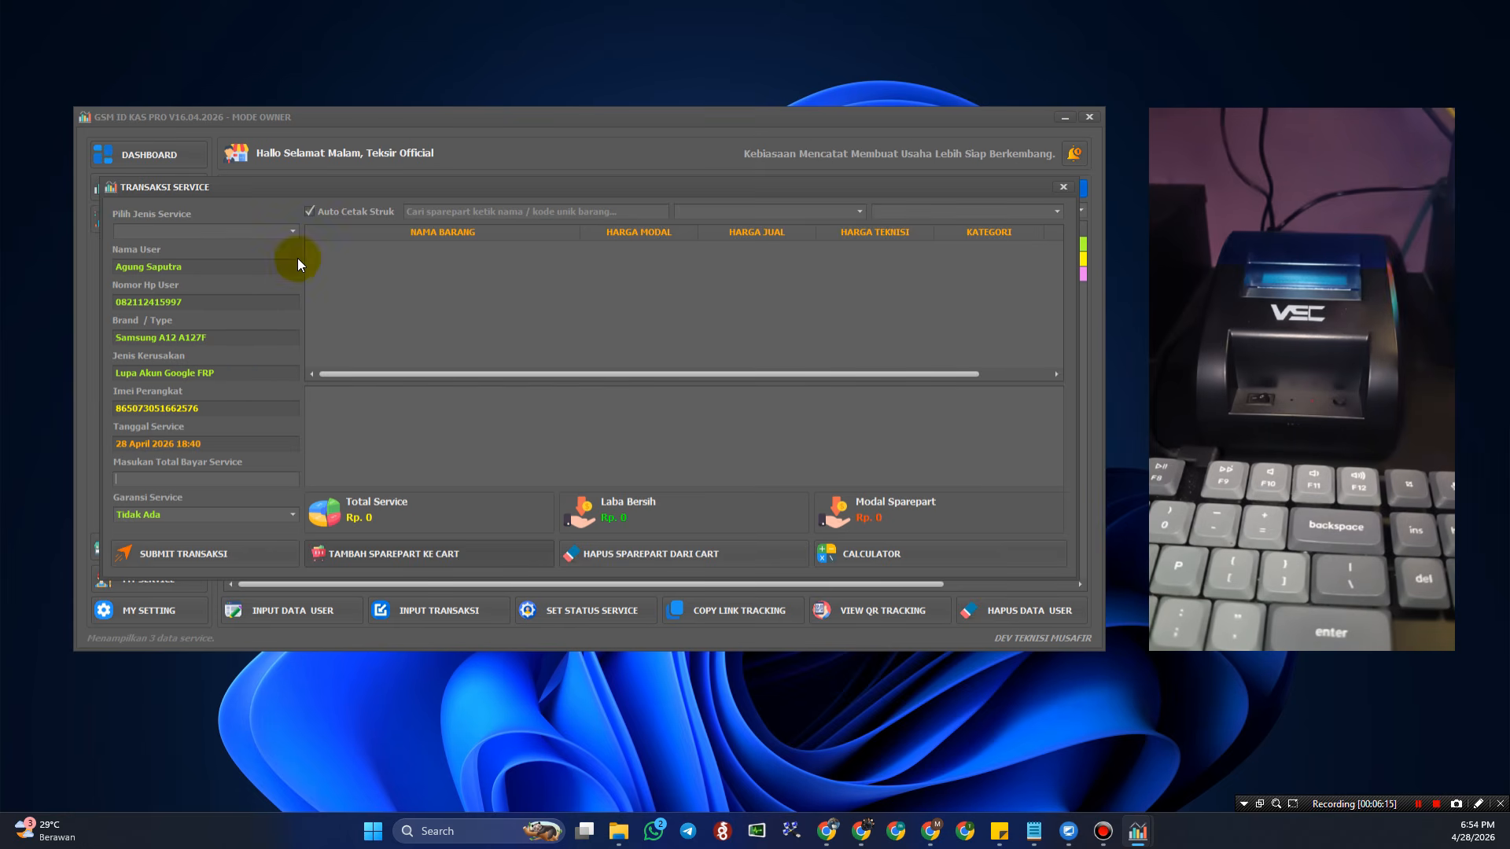
click(290, 234)
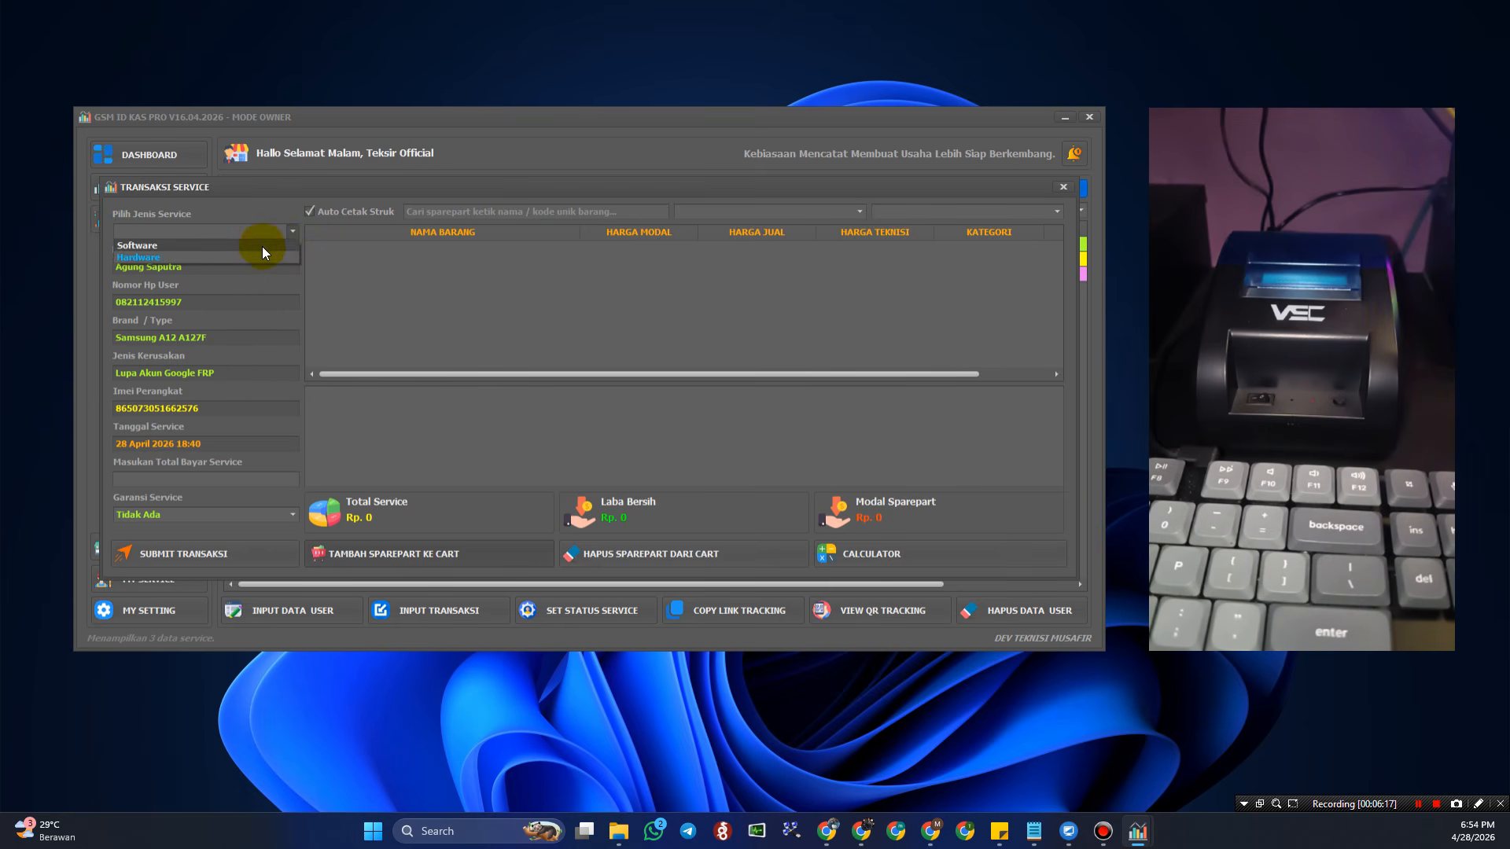
click(262, 246)
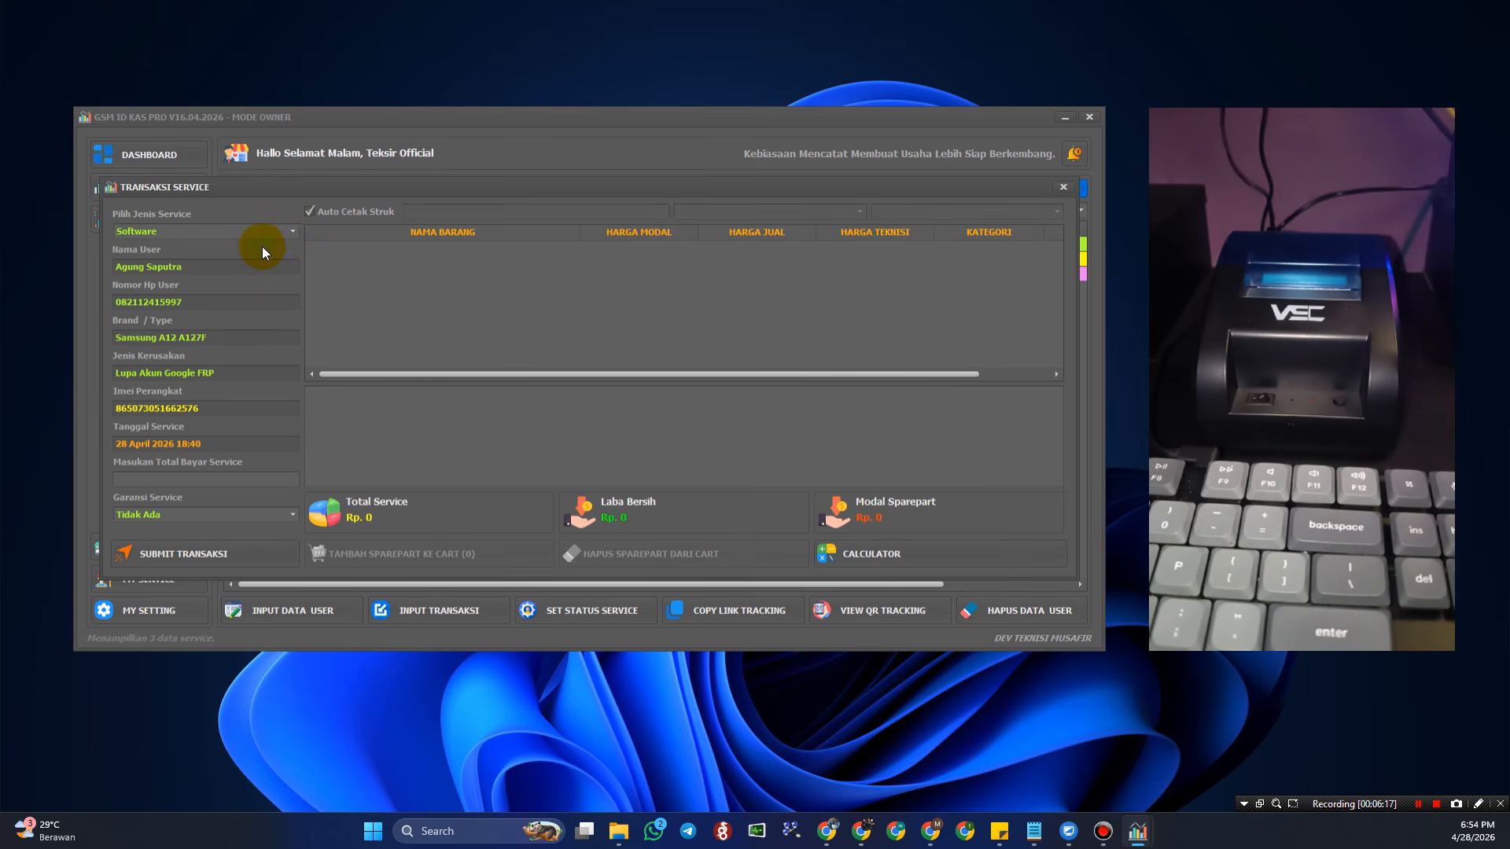
click(194, 481)
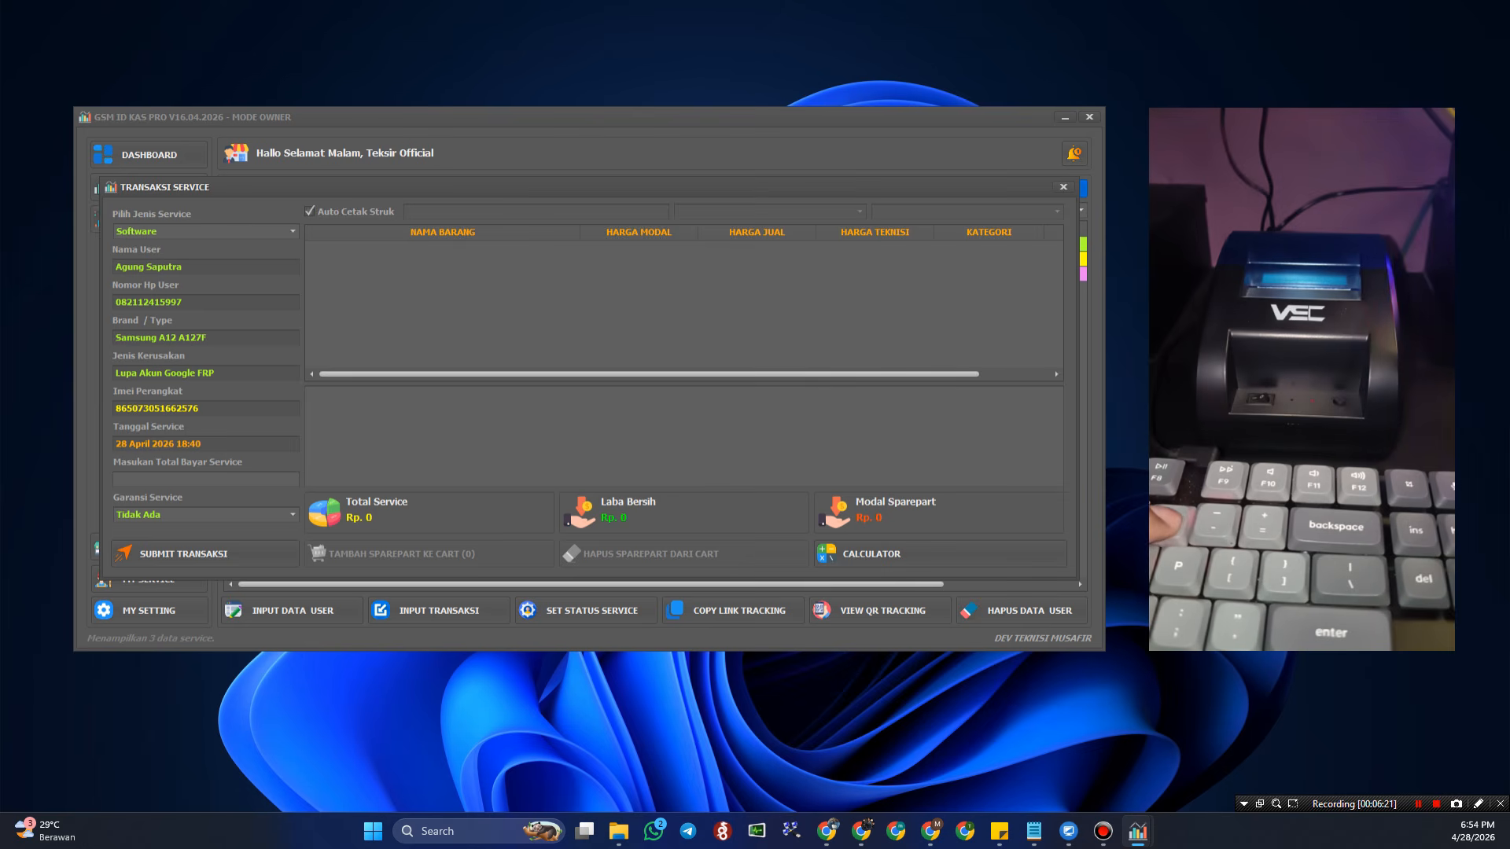
text(10,000)
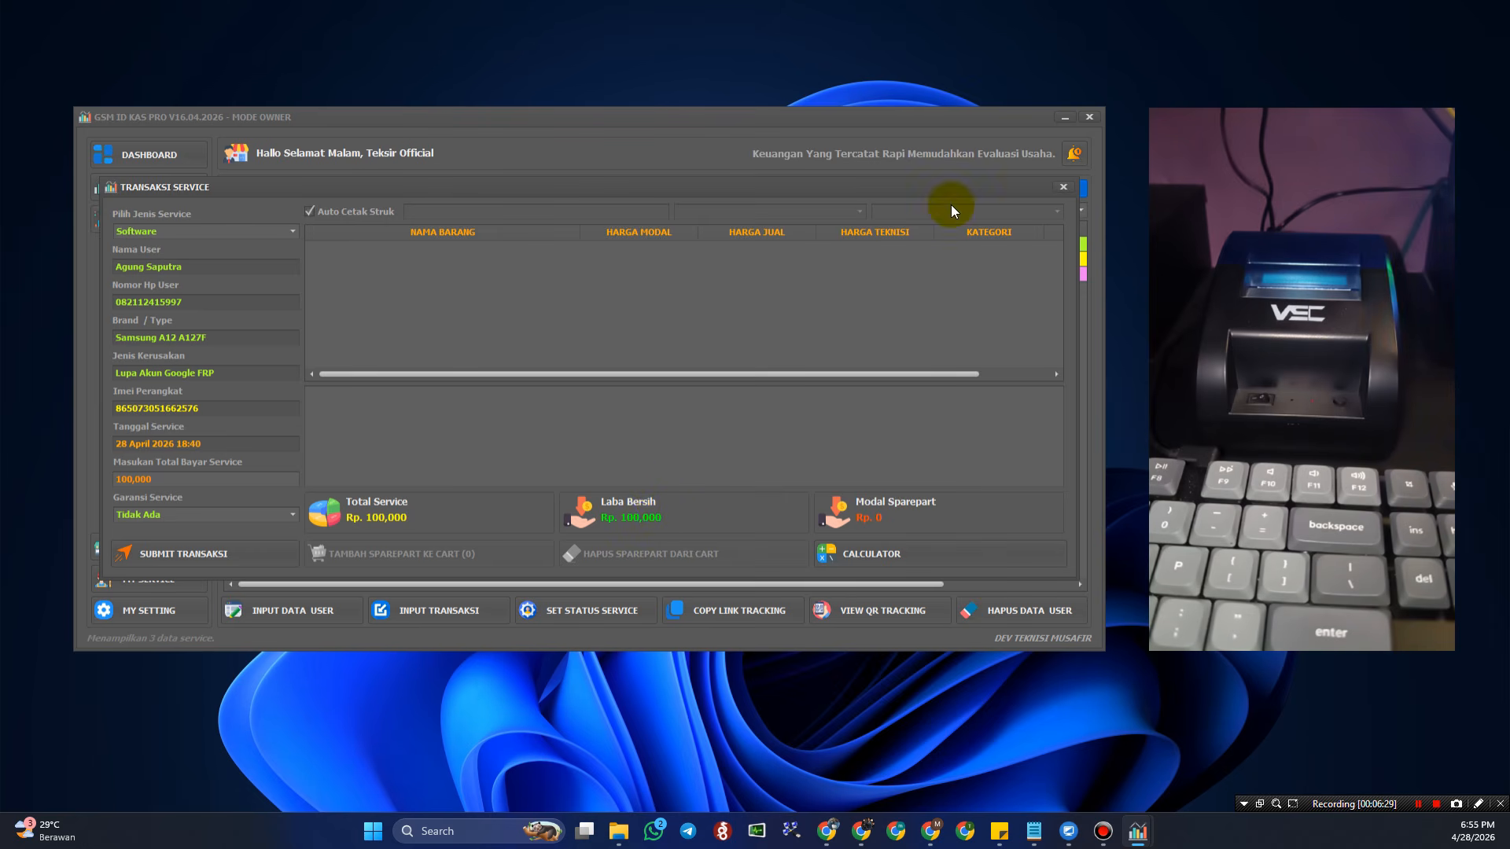
- Give the service a 3 Hari warranty, save it, and decline the receipt reprint
click(255, 519)
click(210, 540)
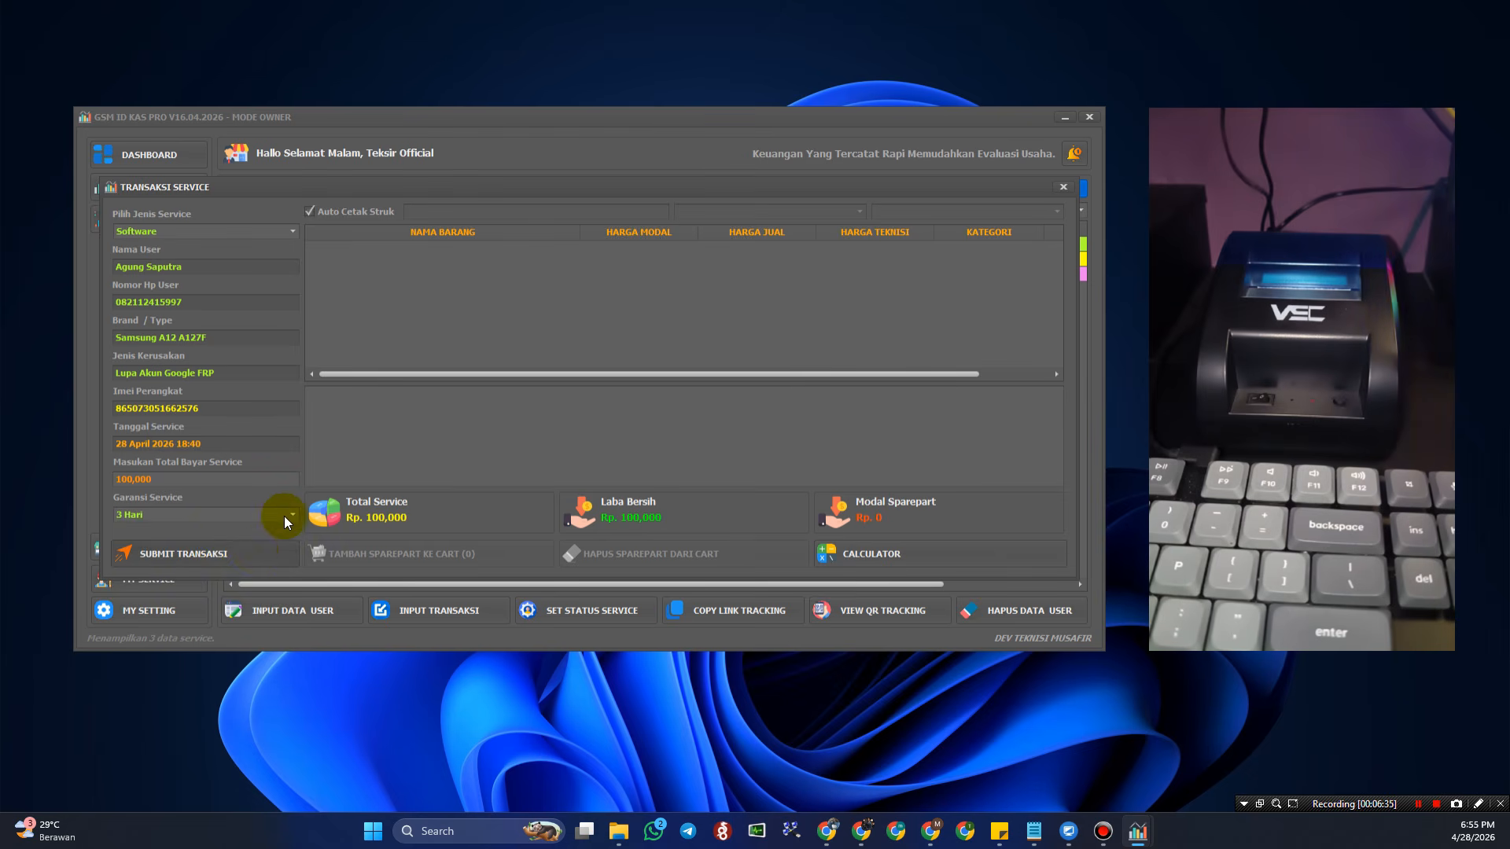
click(284, 516)
click(200, 538)
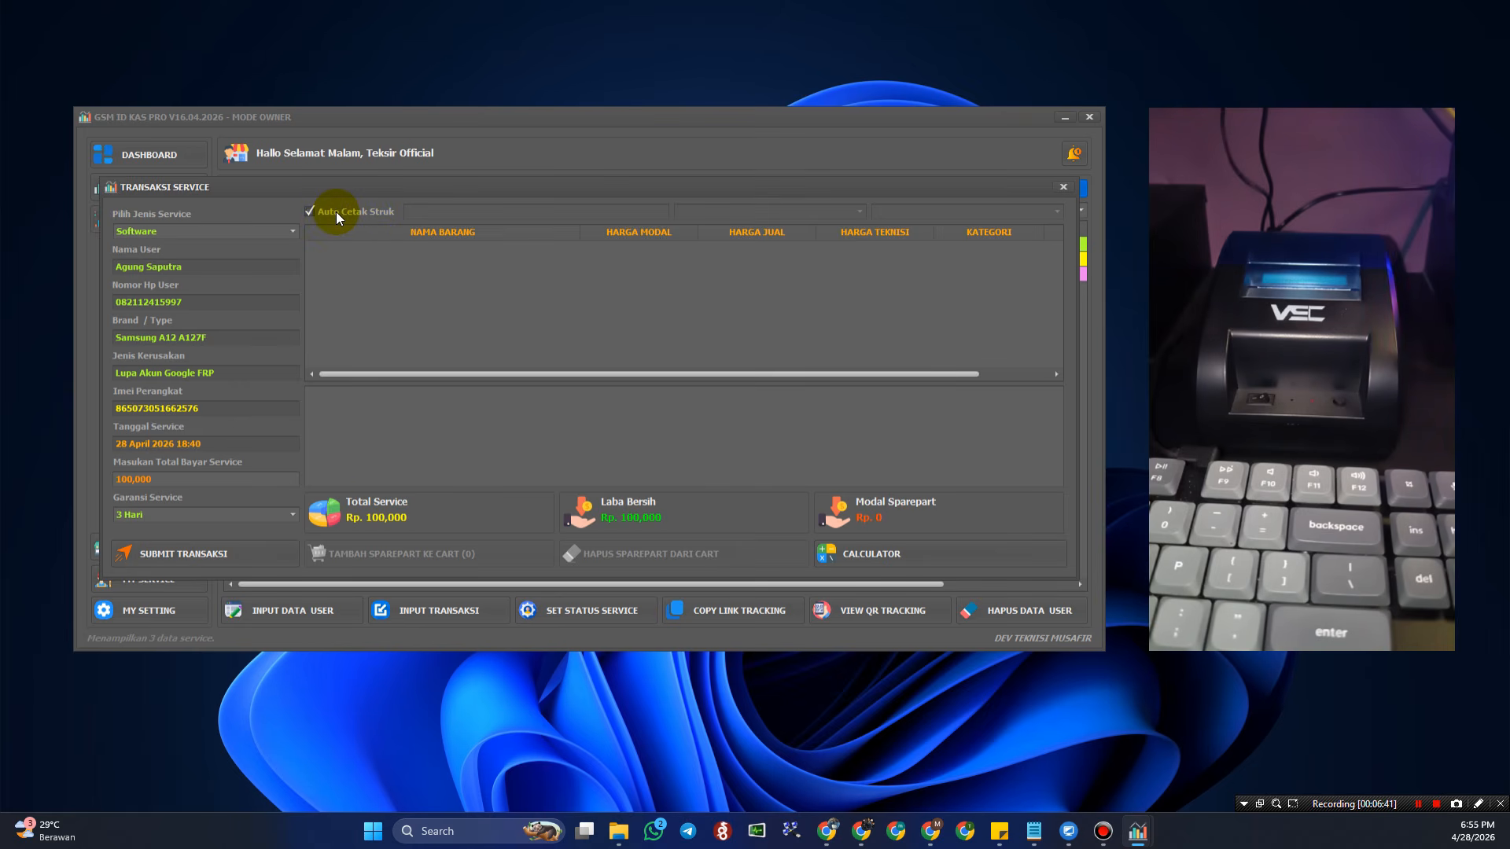
click(233, 554)
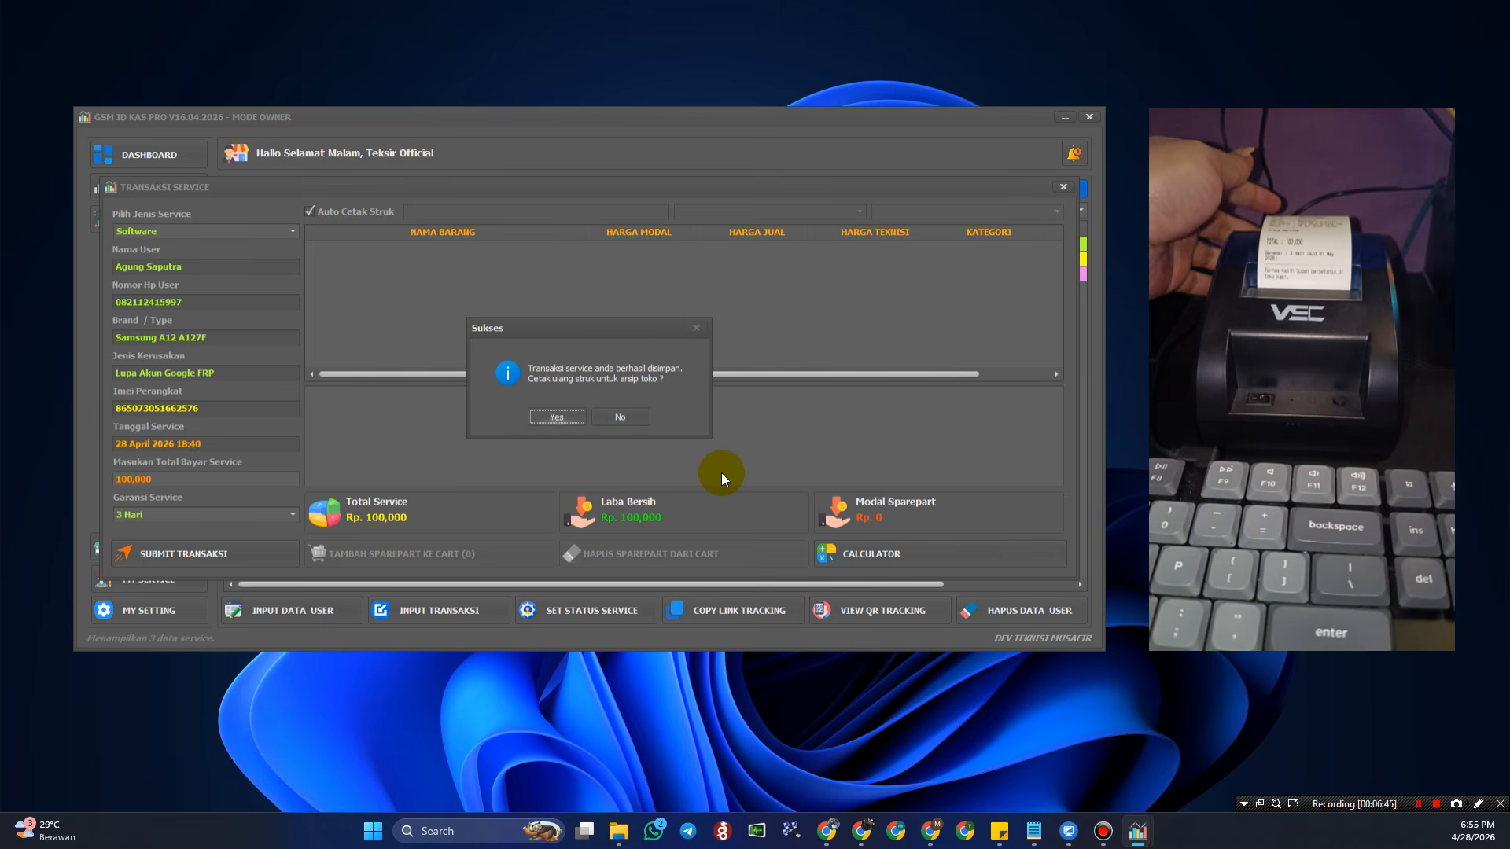
click(633, 418)
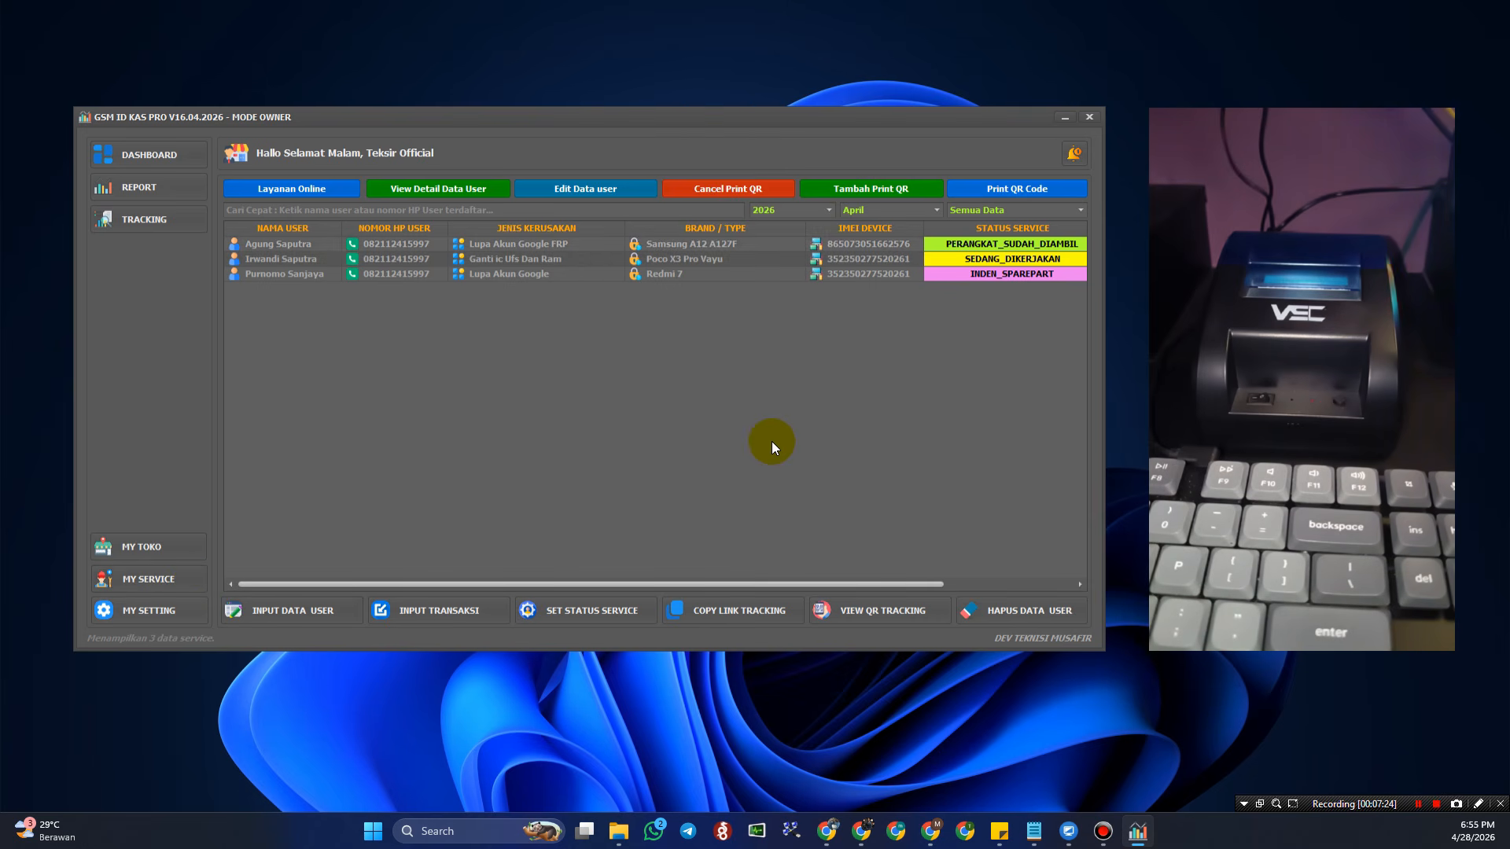
- Start a Hardware service transaction for the Poco X3 Pro Vayu repair
click(436, 612)
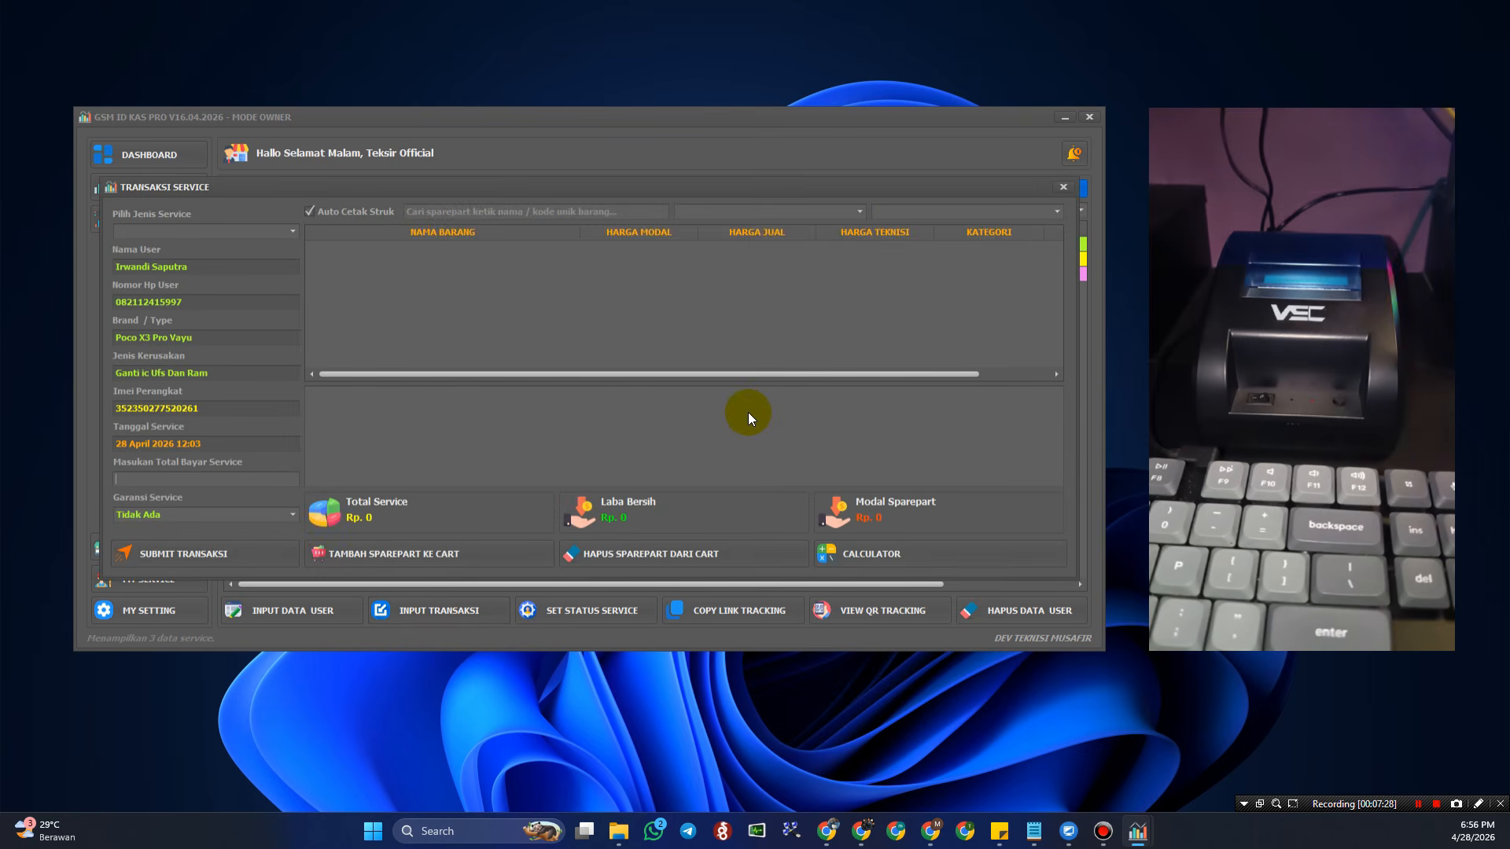
click(292, 231)
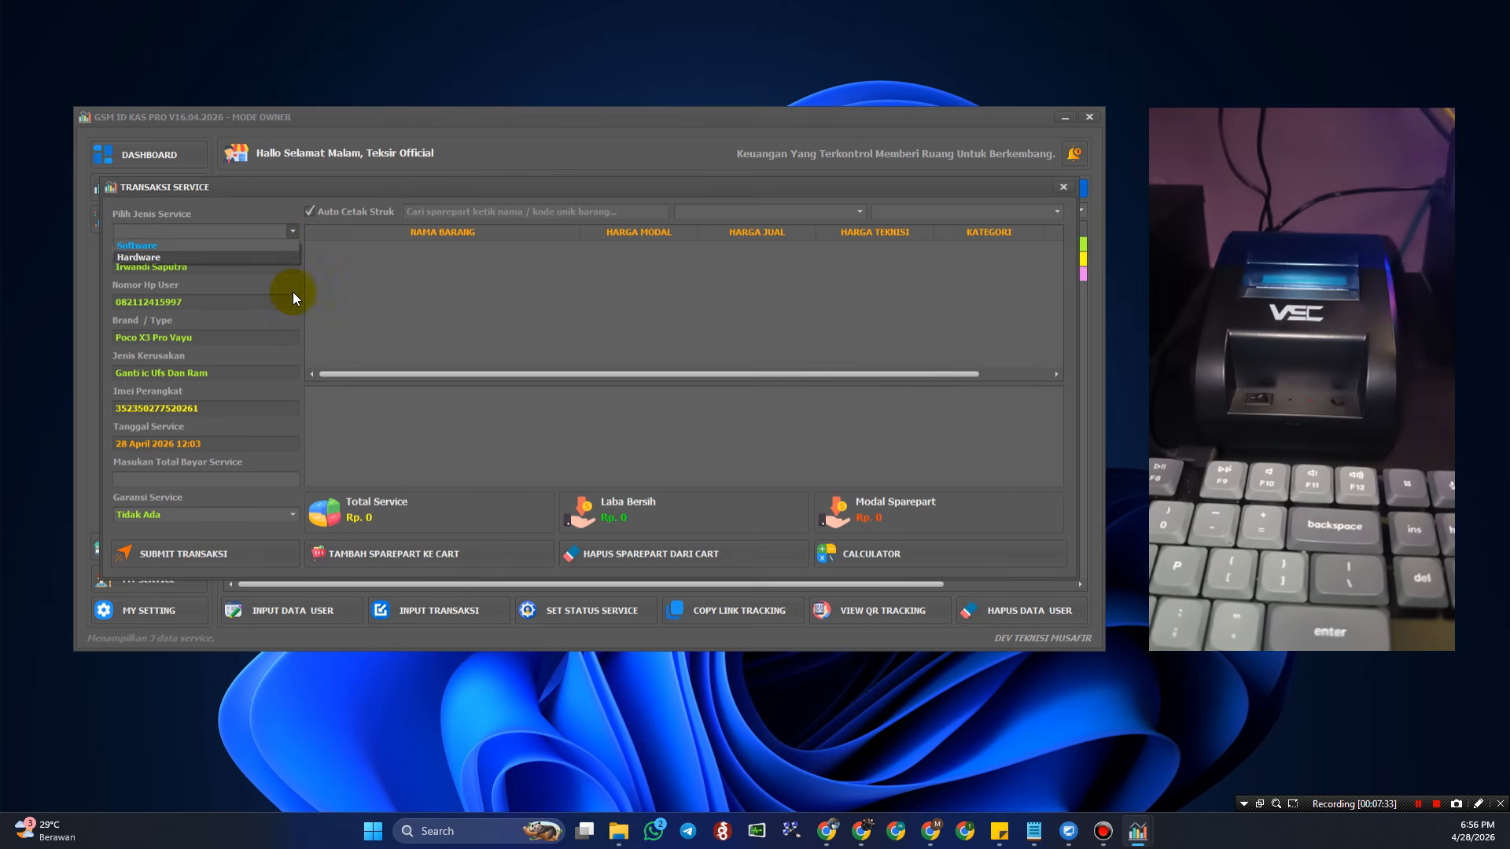
click(187, 256)
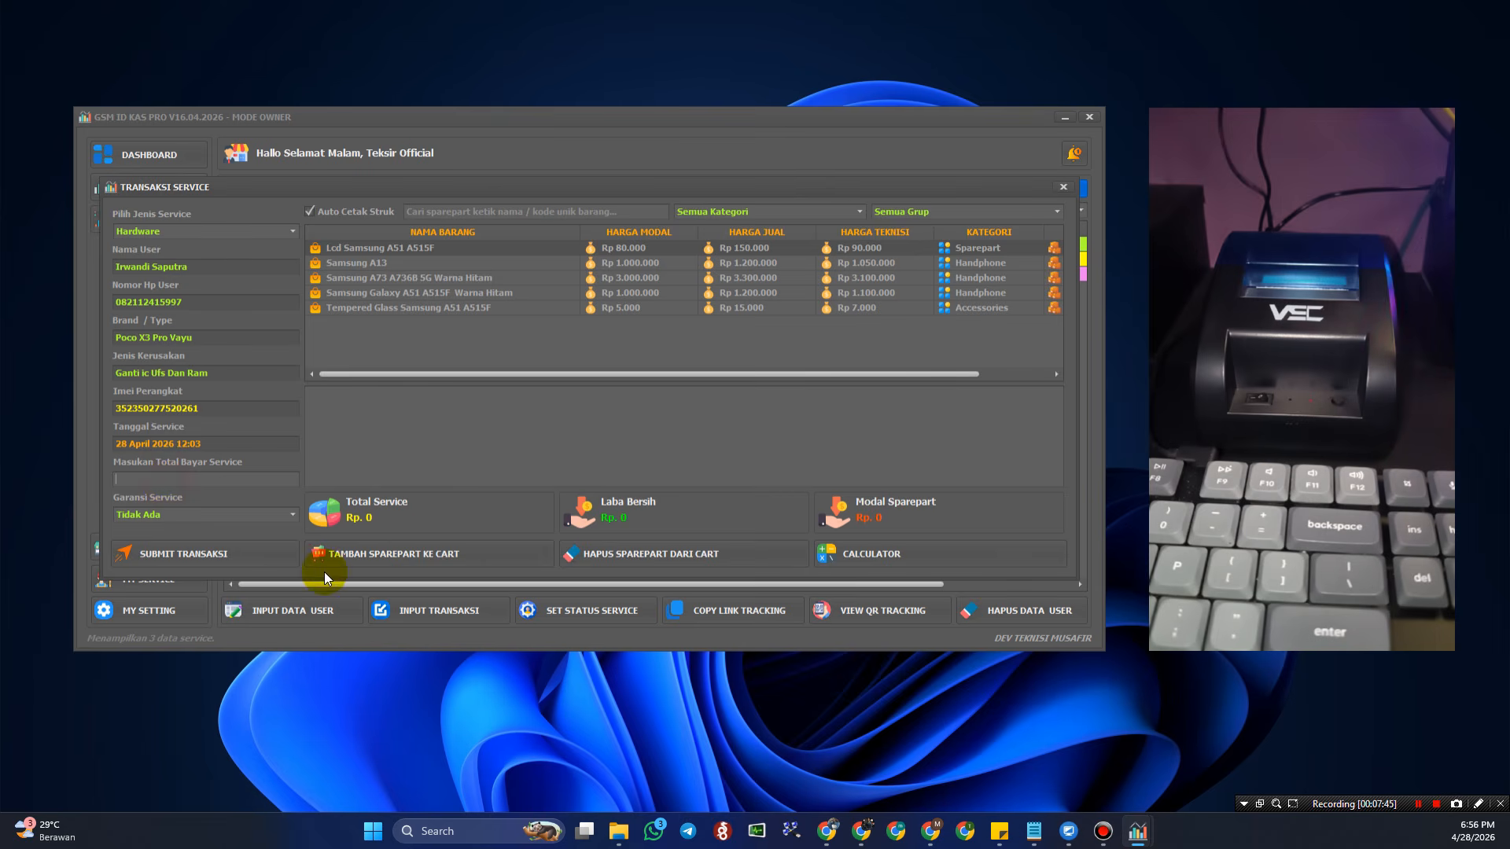
click(235, 475)
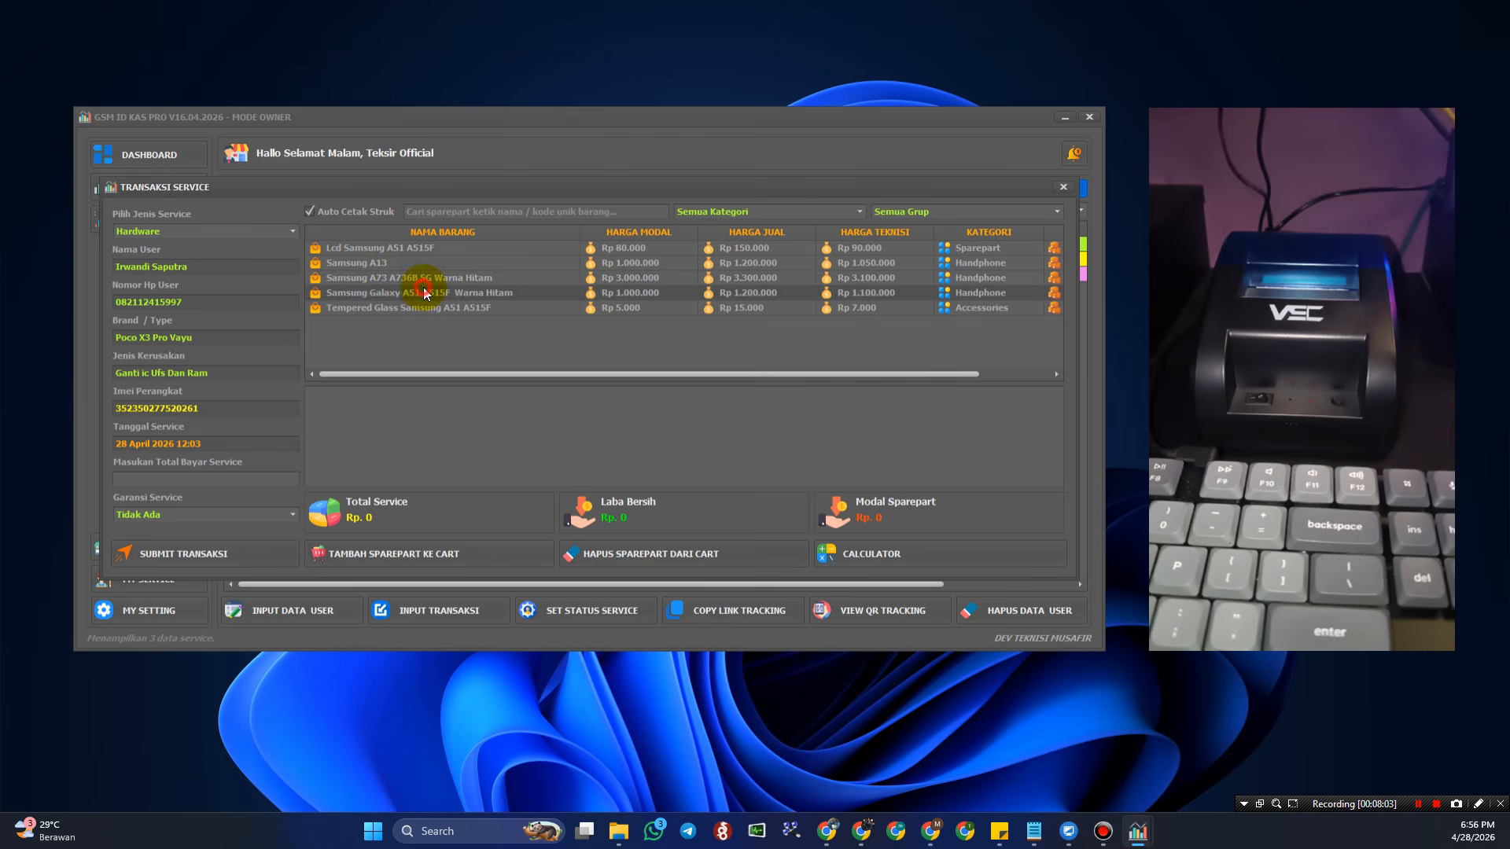
- Browse the parts list, selecting the Lcd Samsung A51 A515F and Samsung Galaxy A51 A515F rows
click(462, 293)
click(467, 280)
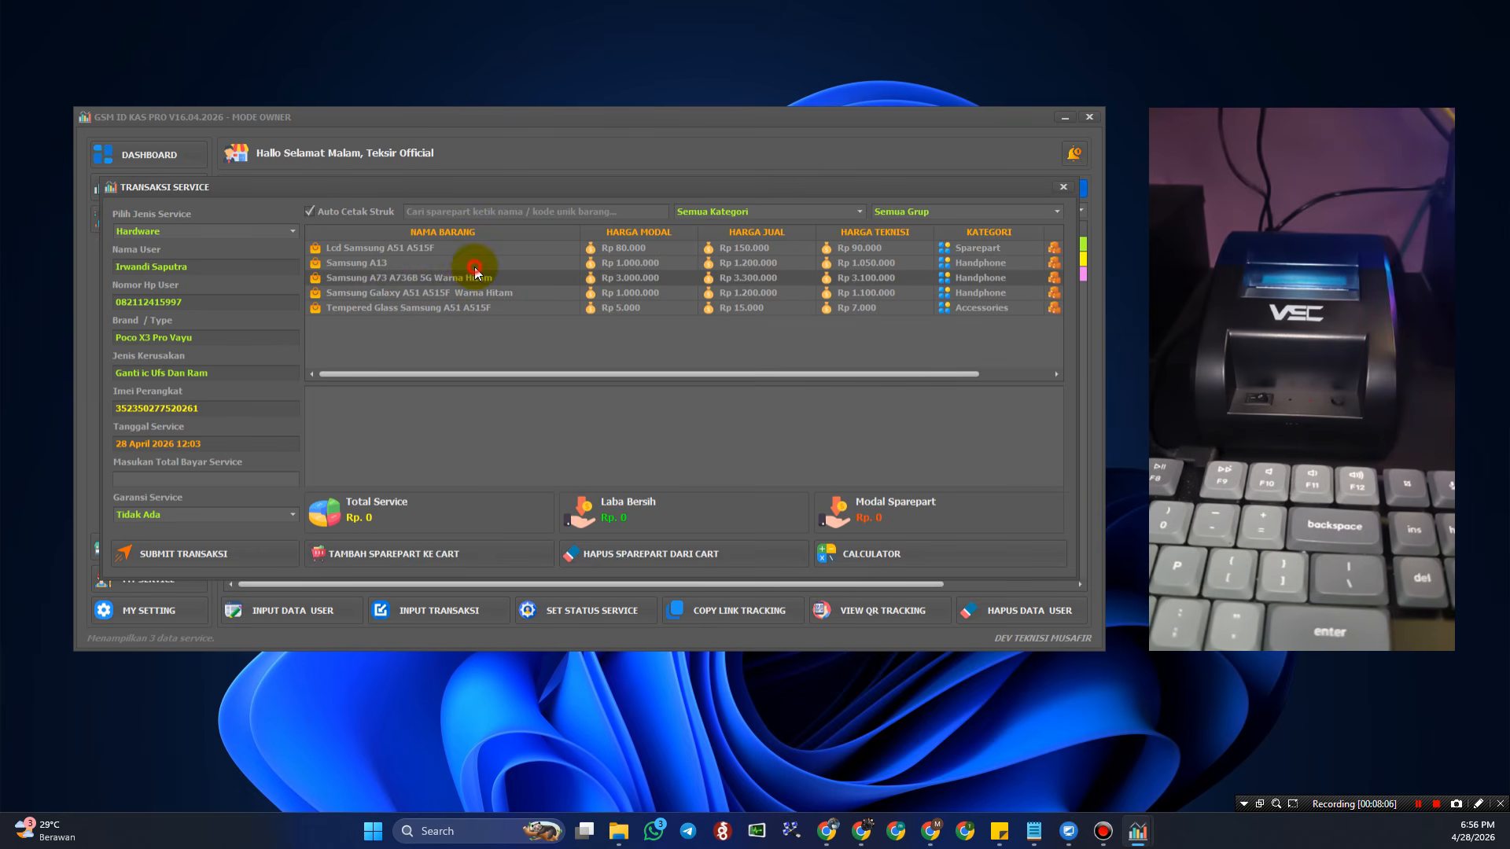
click(475, 265)
click(488, 250)
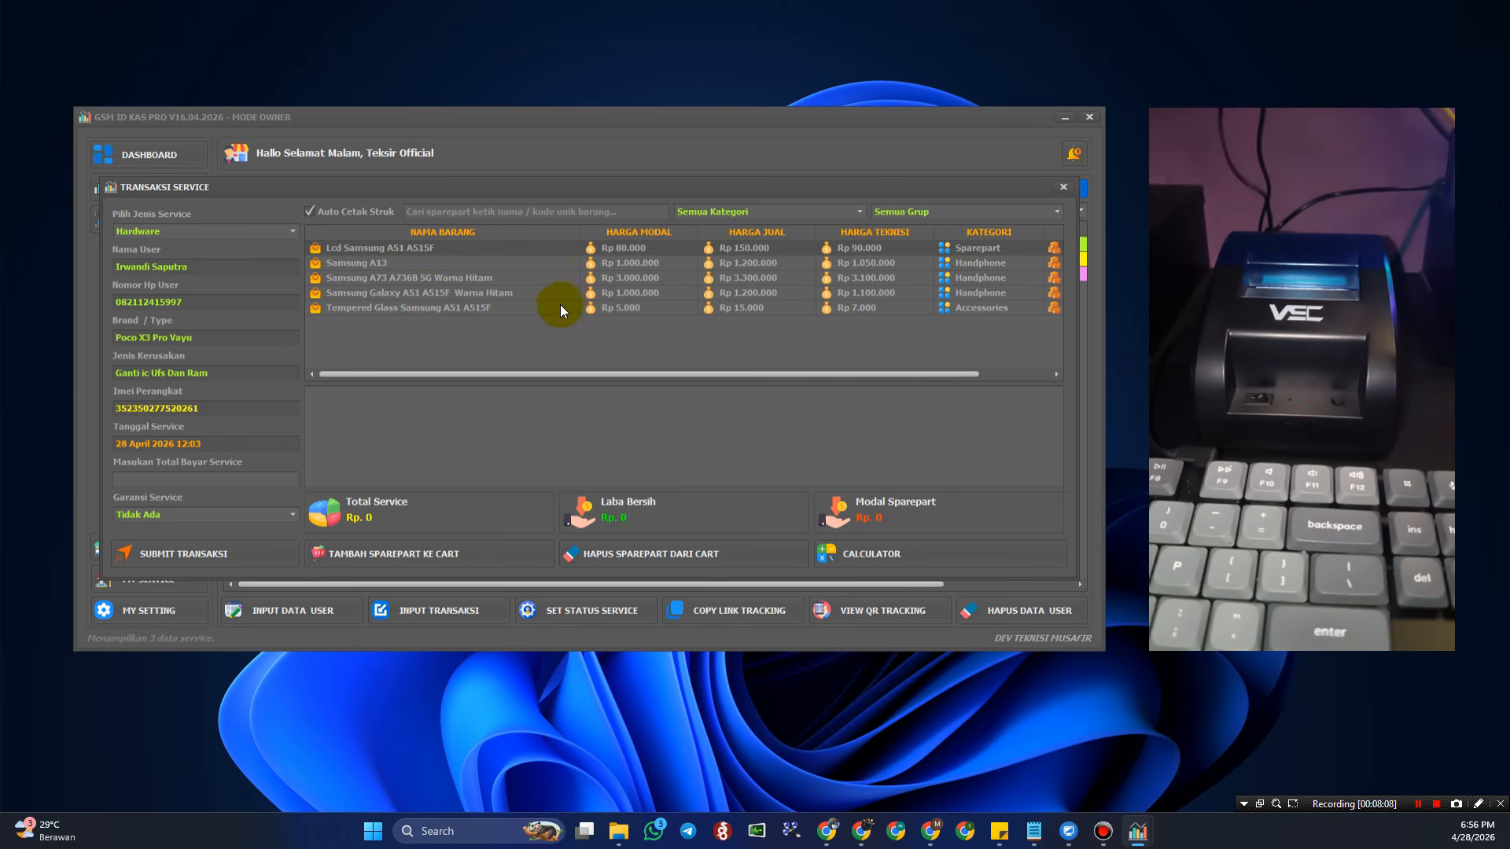
click(559, 304)
click(556, 291)
click(556, 299)
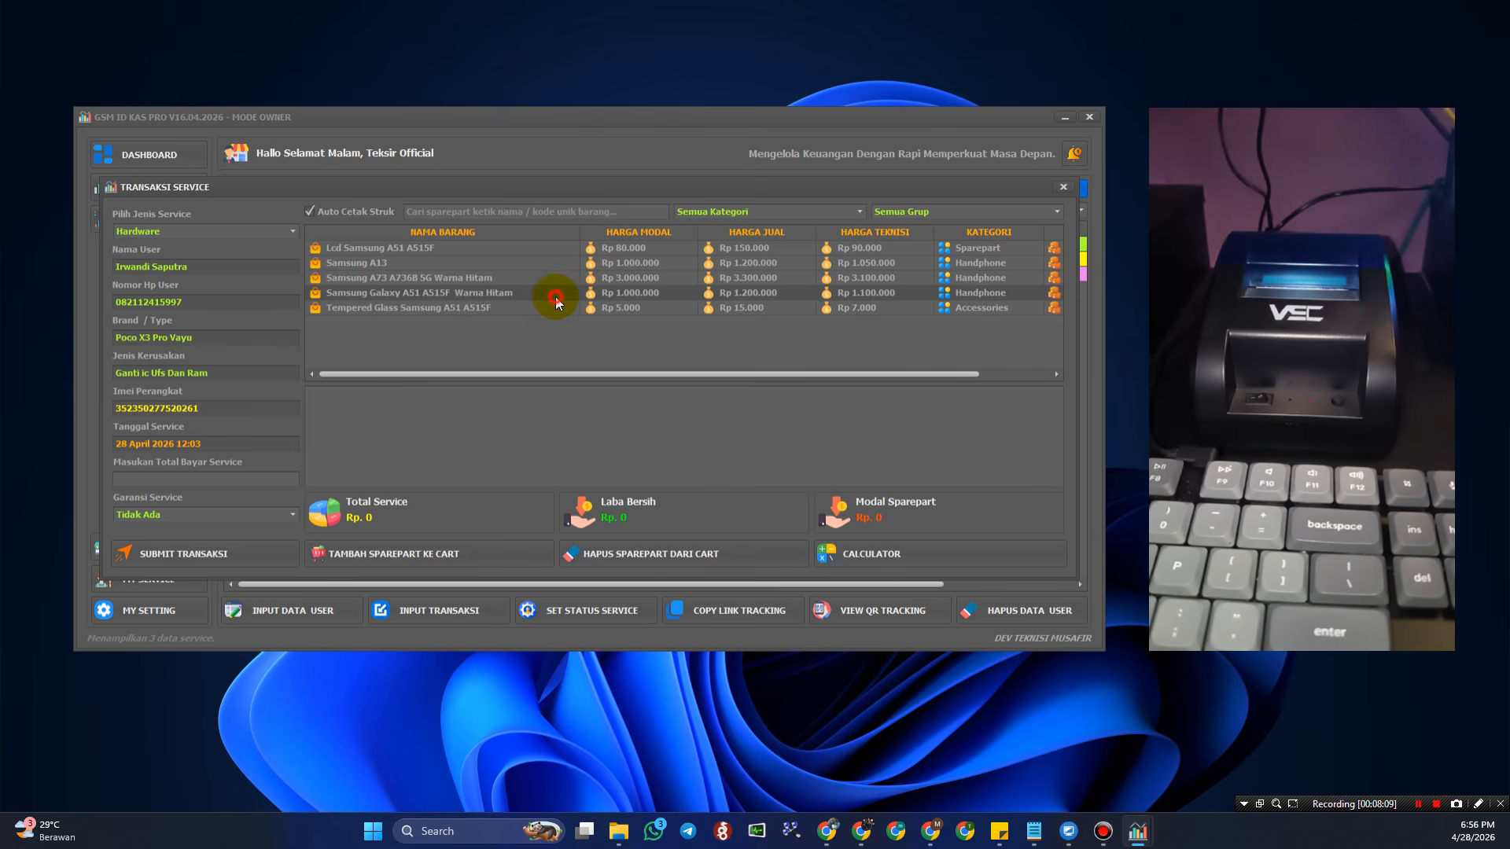
click(560, 308)
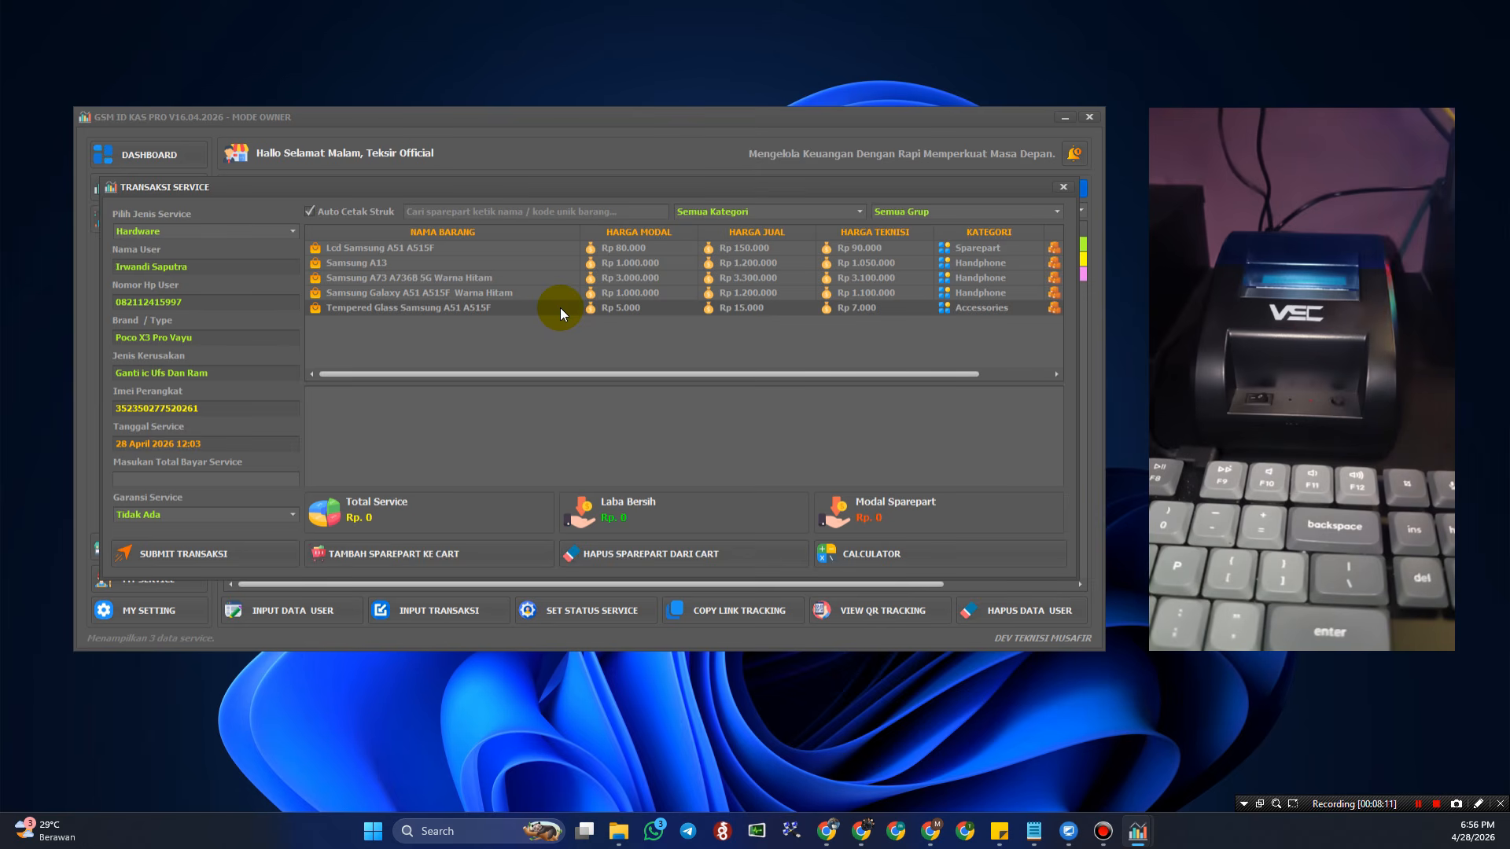
- Filter parts to Sparepart and add the Lcd Samsung A51 A515F to the service cart
click(853, 211)
click(799, 260)
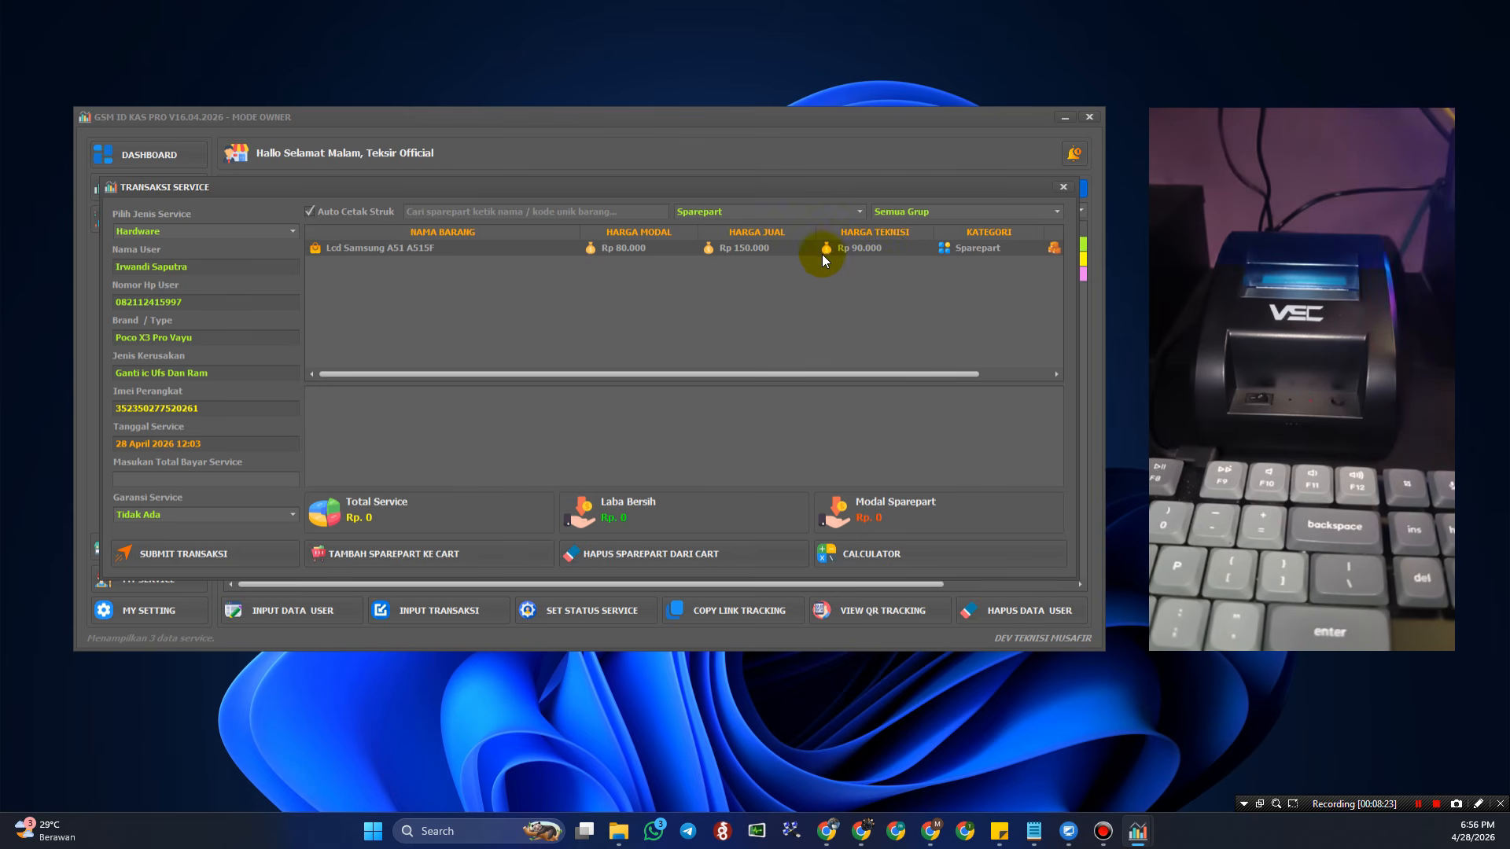
click(718, 251)
click(427, 554)
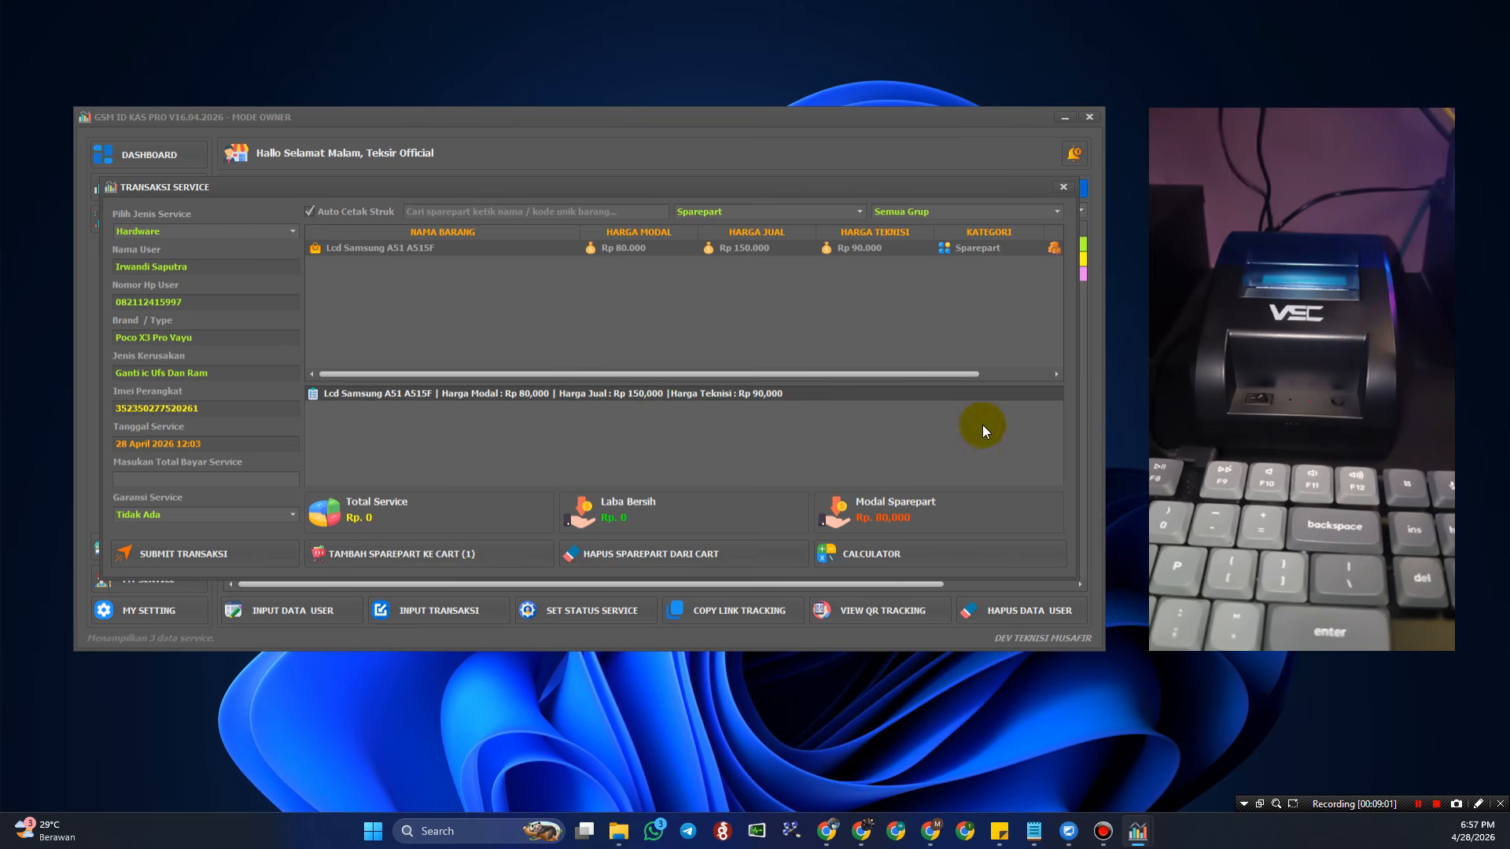
- Open the Calculator beside the form and enter 150000
click(874, 556)
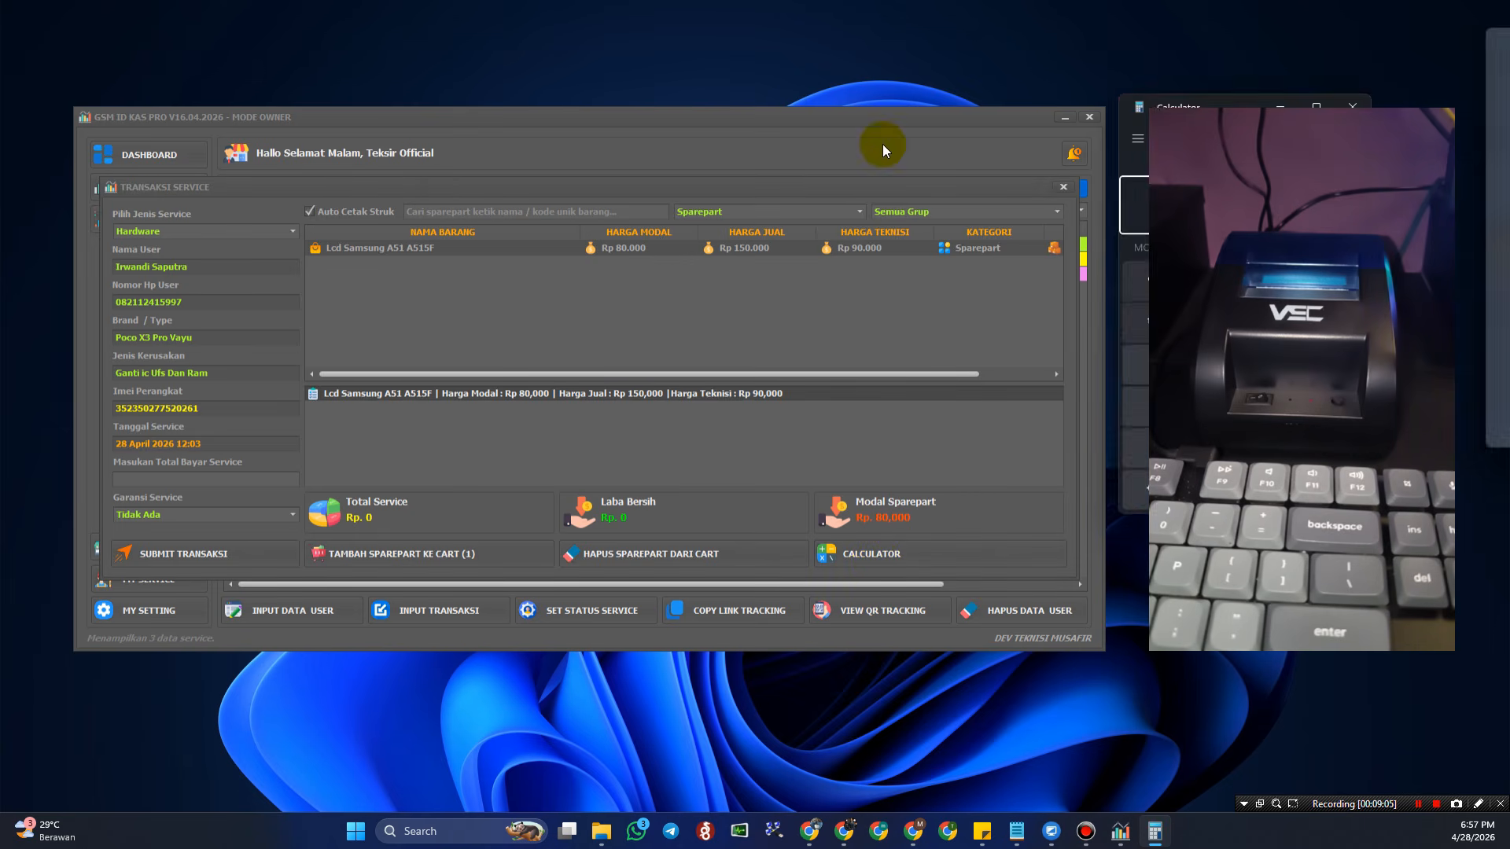
drag(723, 125, 302, 133)
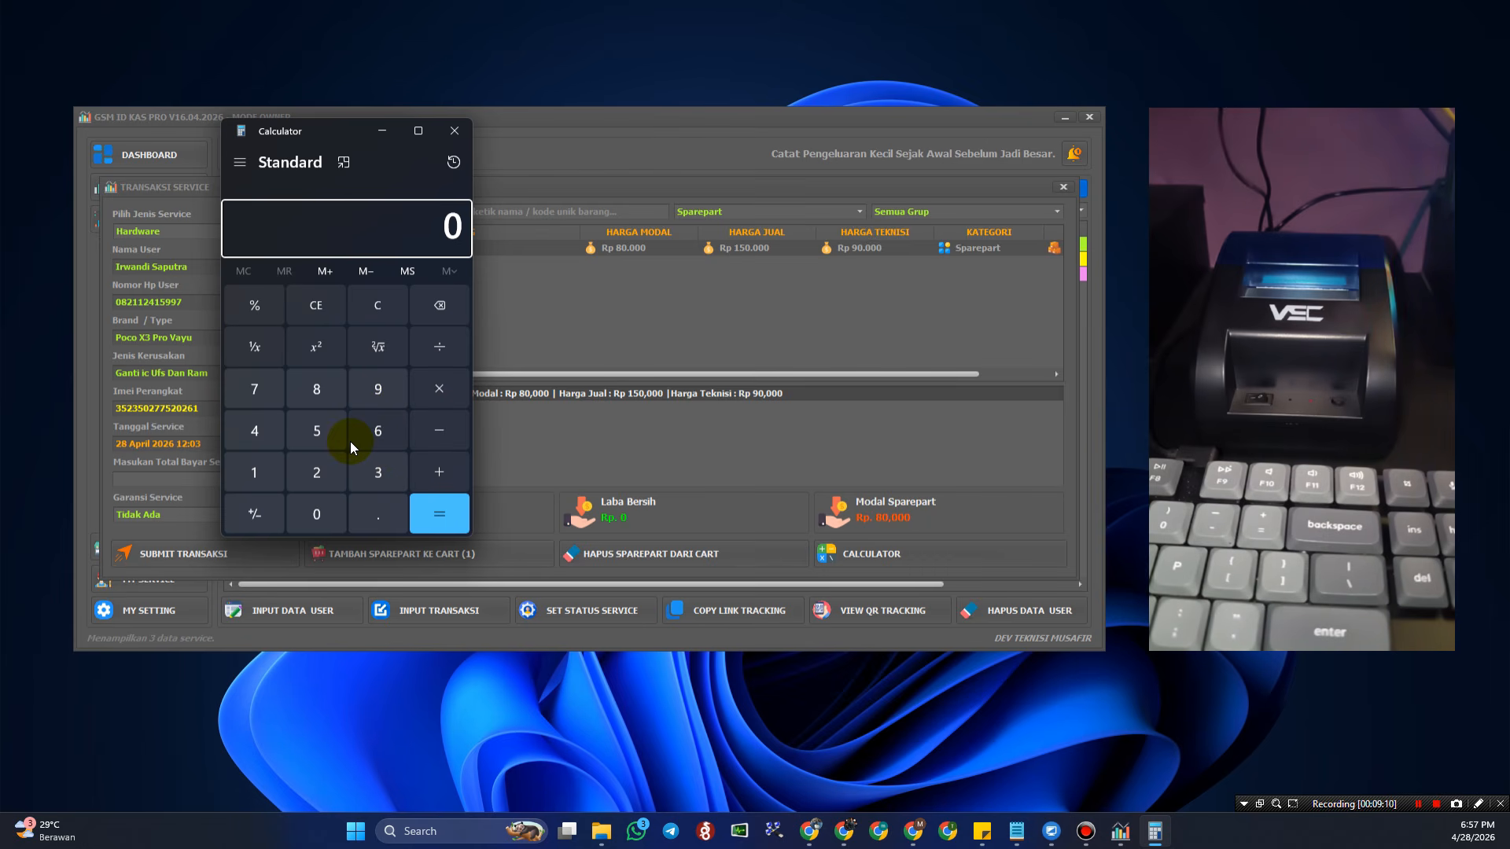
click(255, 470)
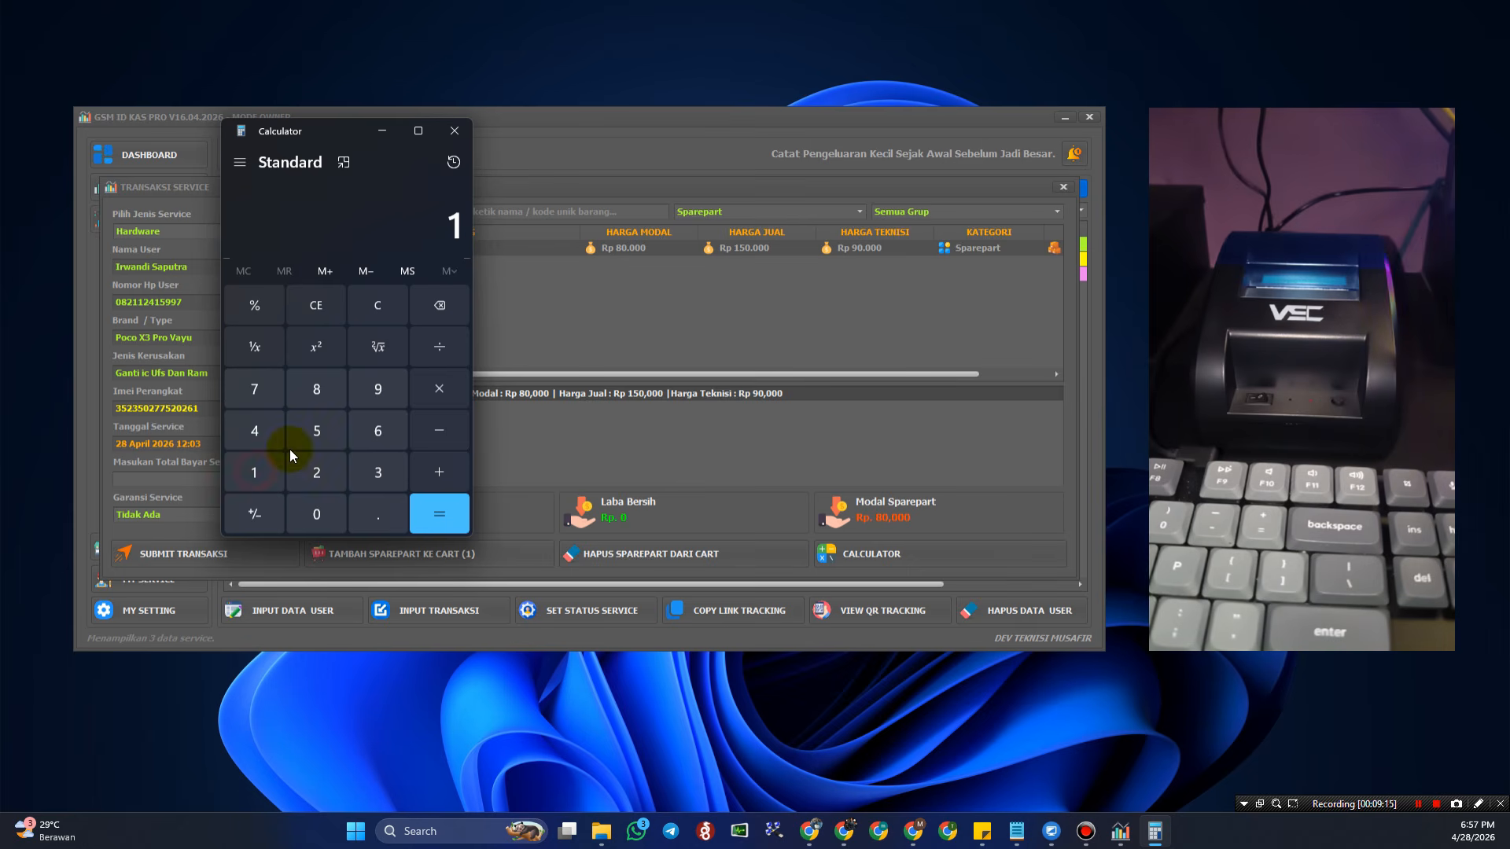
click(299, 440)
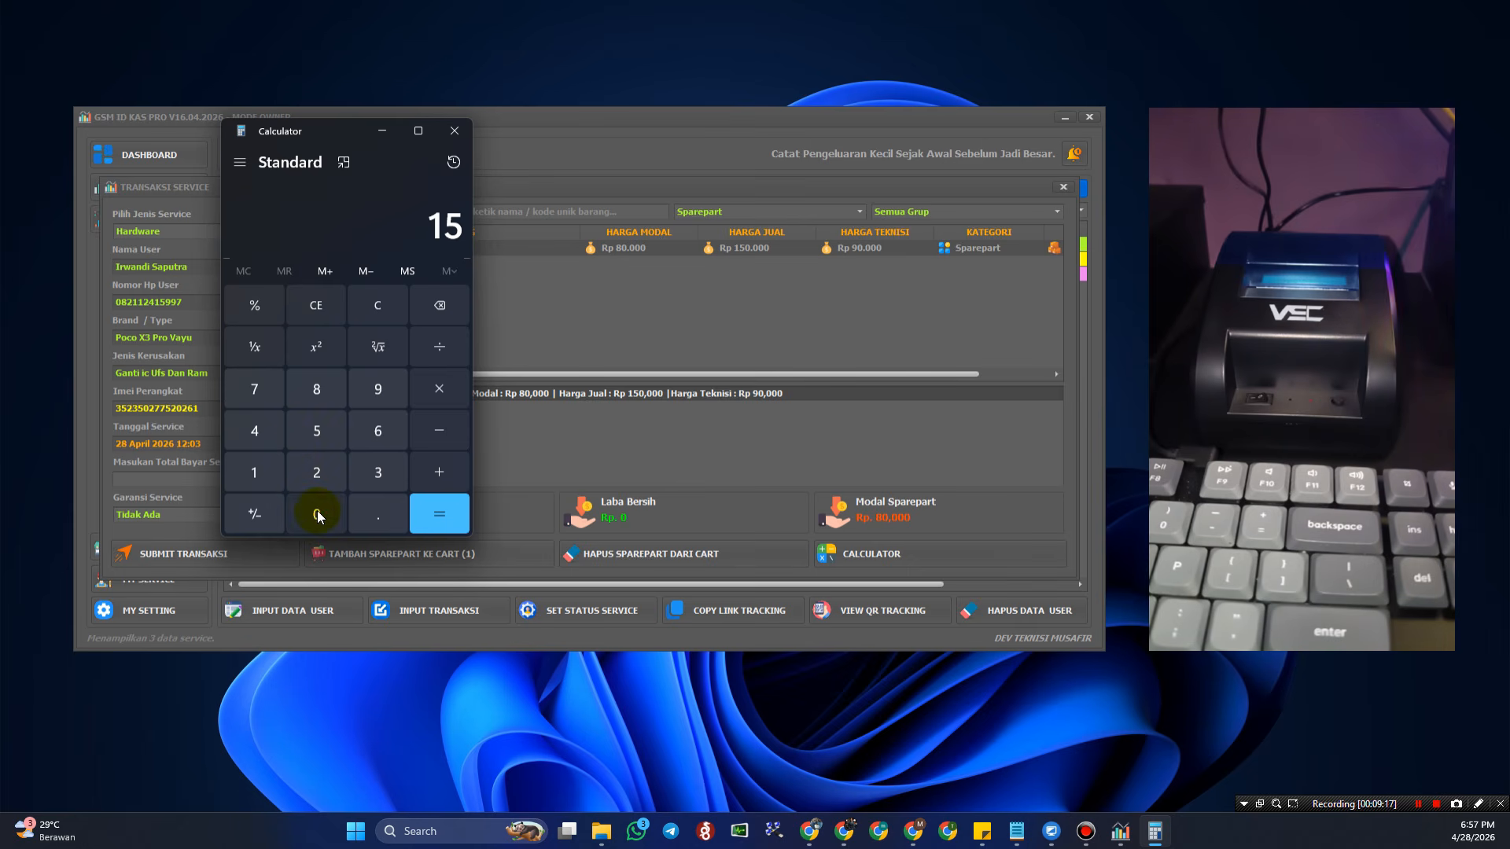
click(321, 516)
click(319, 516)
click(319, 516)
click(319, 517)
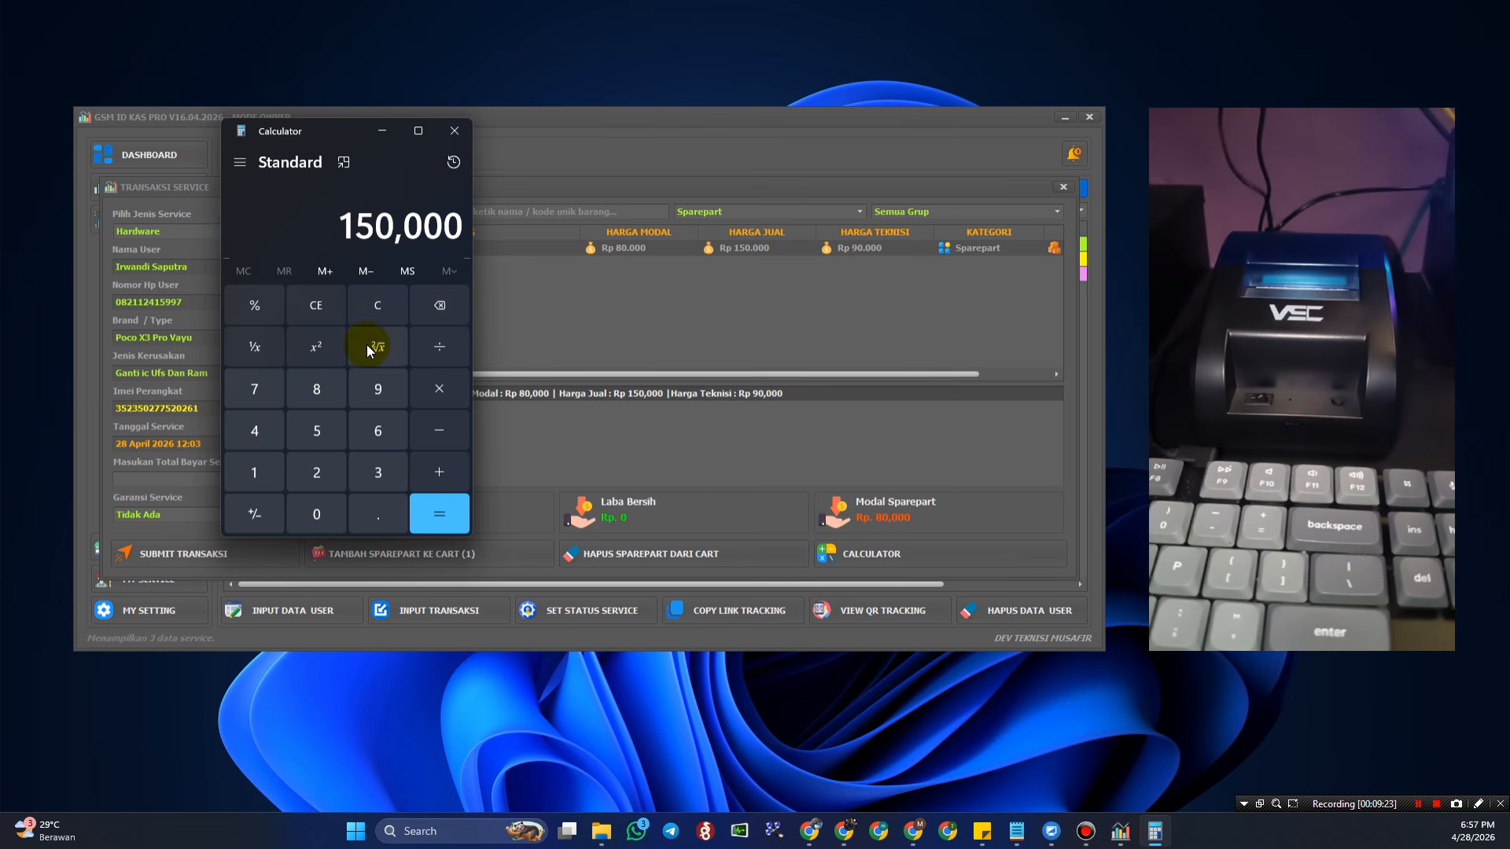
- Add 50000 to get 200,000, select the result, and close the Calculator
click(443, 473)
click(327, 434)
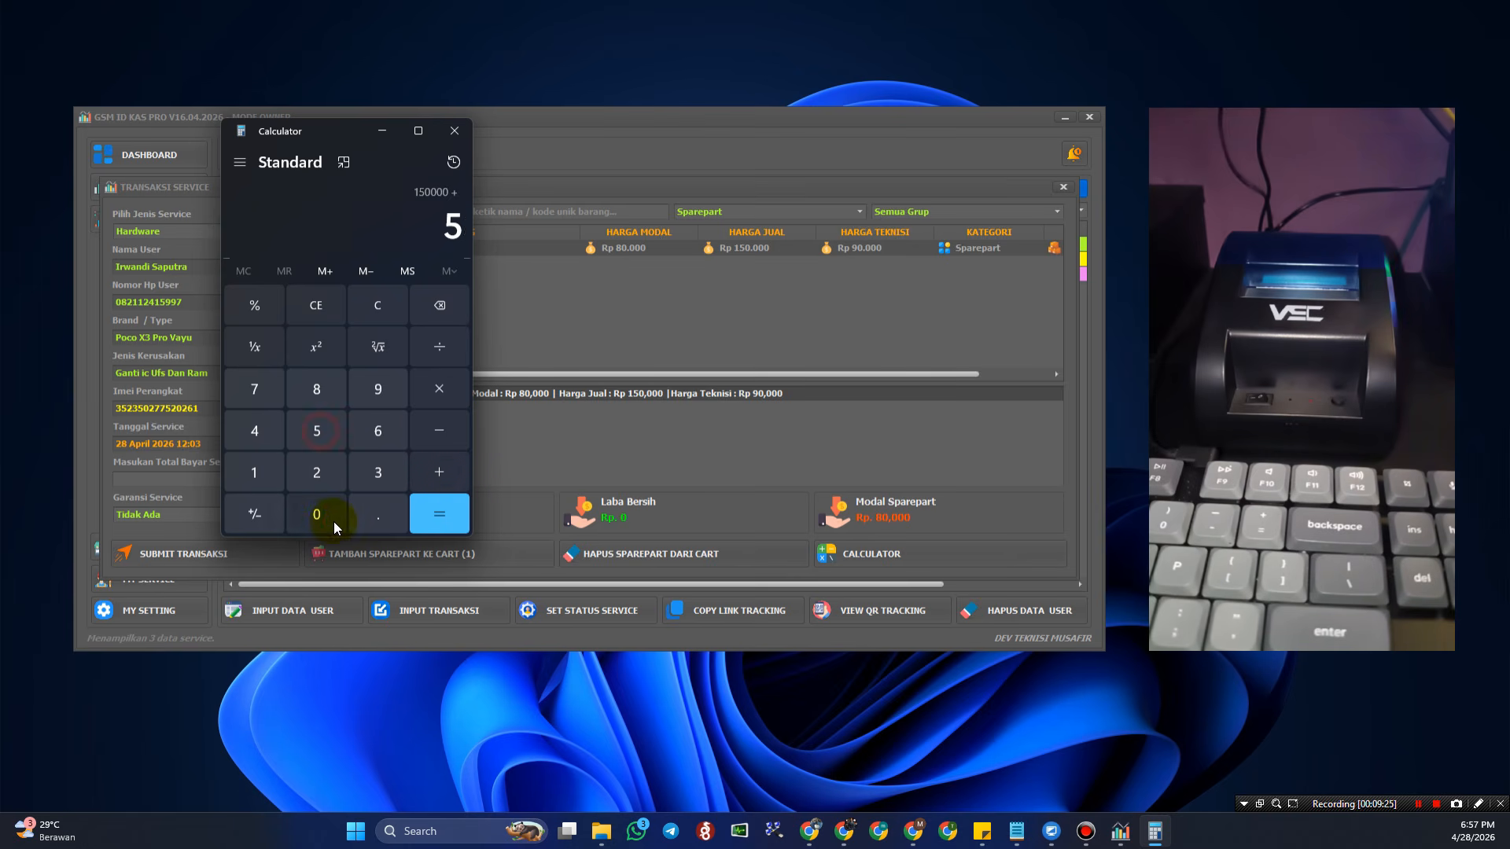
click(324, 515)
click(324, 515)
click(328, 519)
click(329, 519)
click(332, 523)
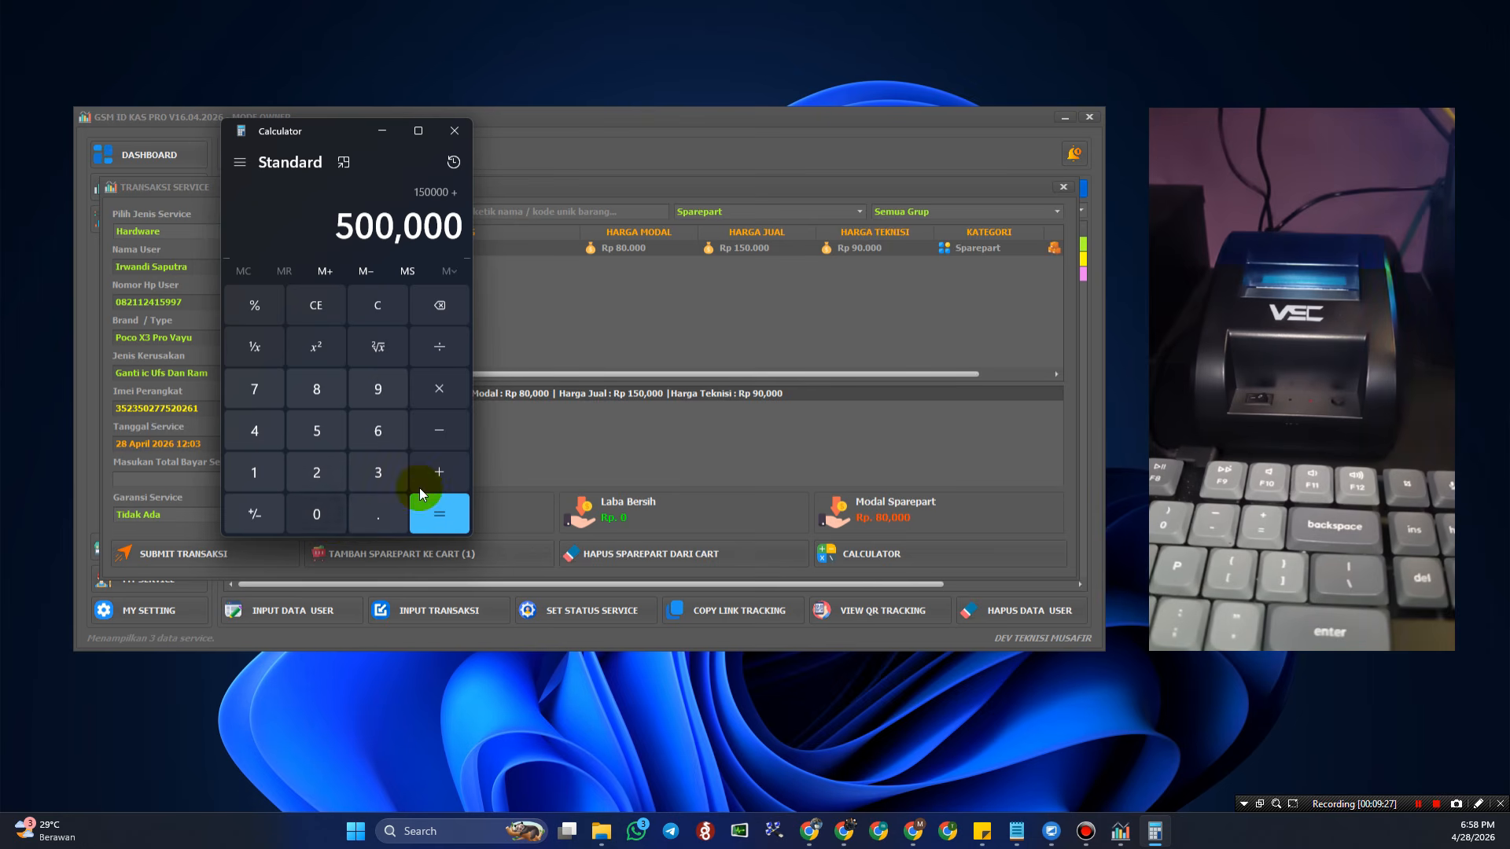
click(453, 310)
click(439, 514)
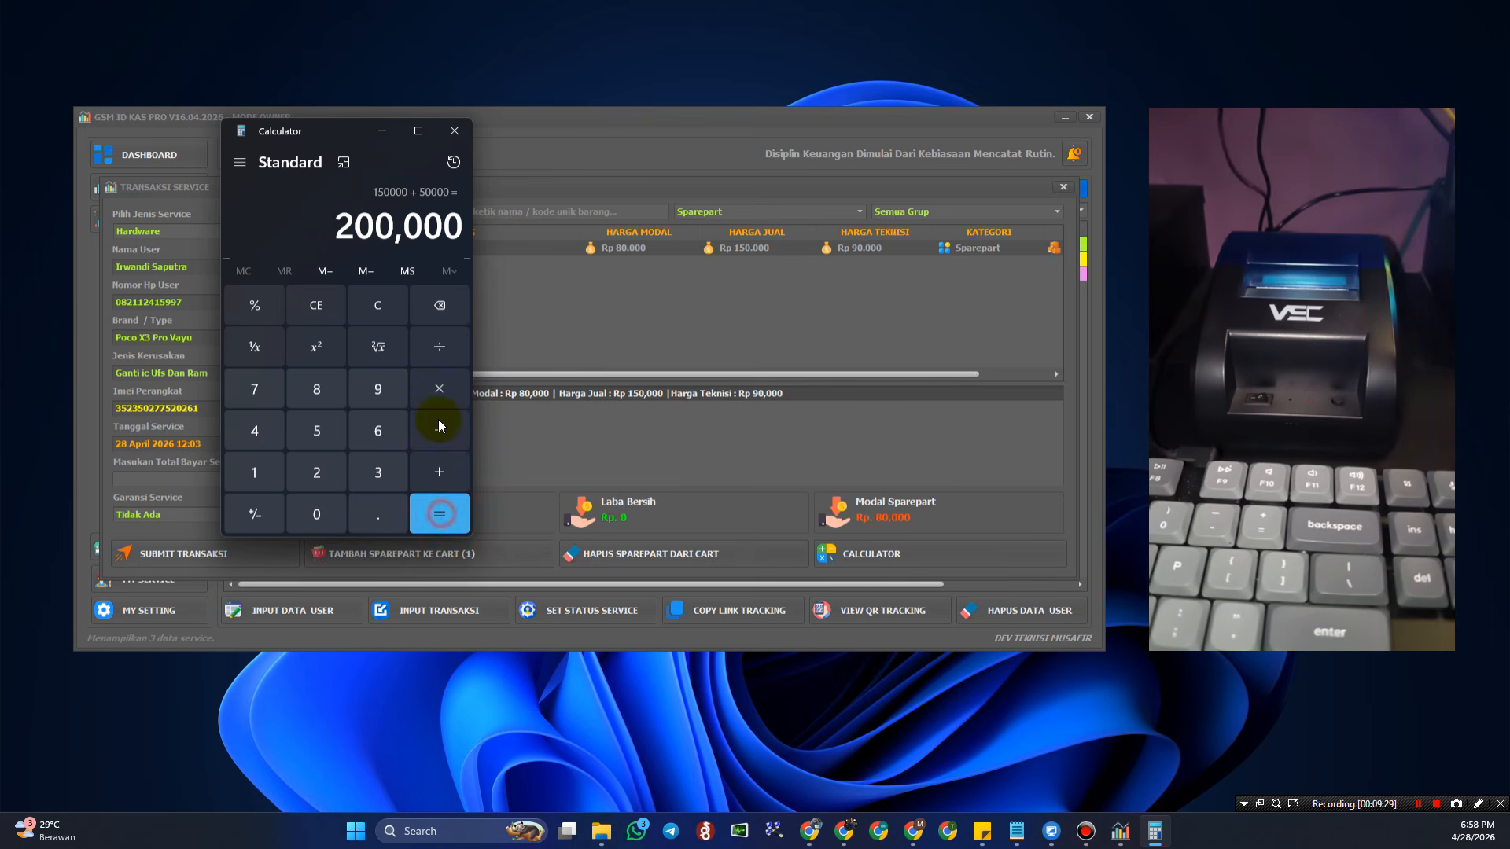
double_click(328, 224)
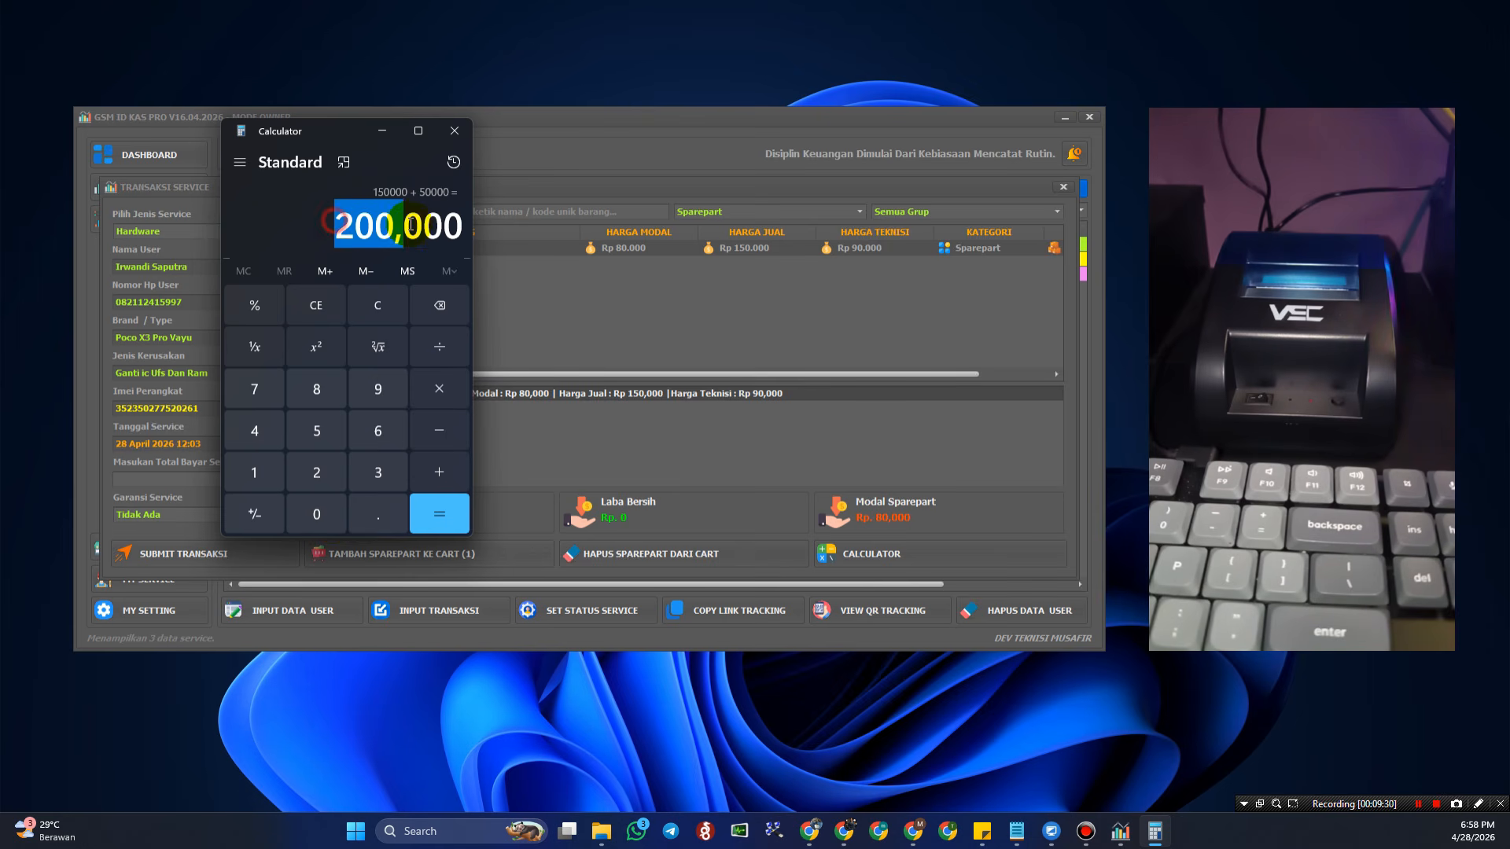
click(466, 132)
- Save the Poco X3 Pro service with a Rp 200,000 total and 1 Minggu warranty
click(205, 479)
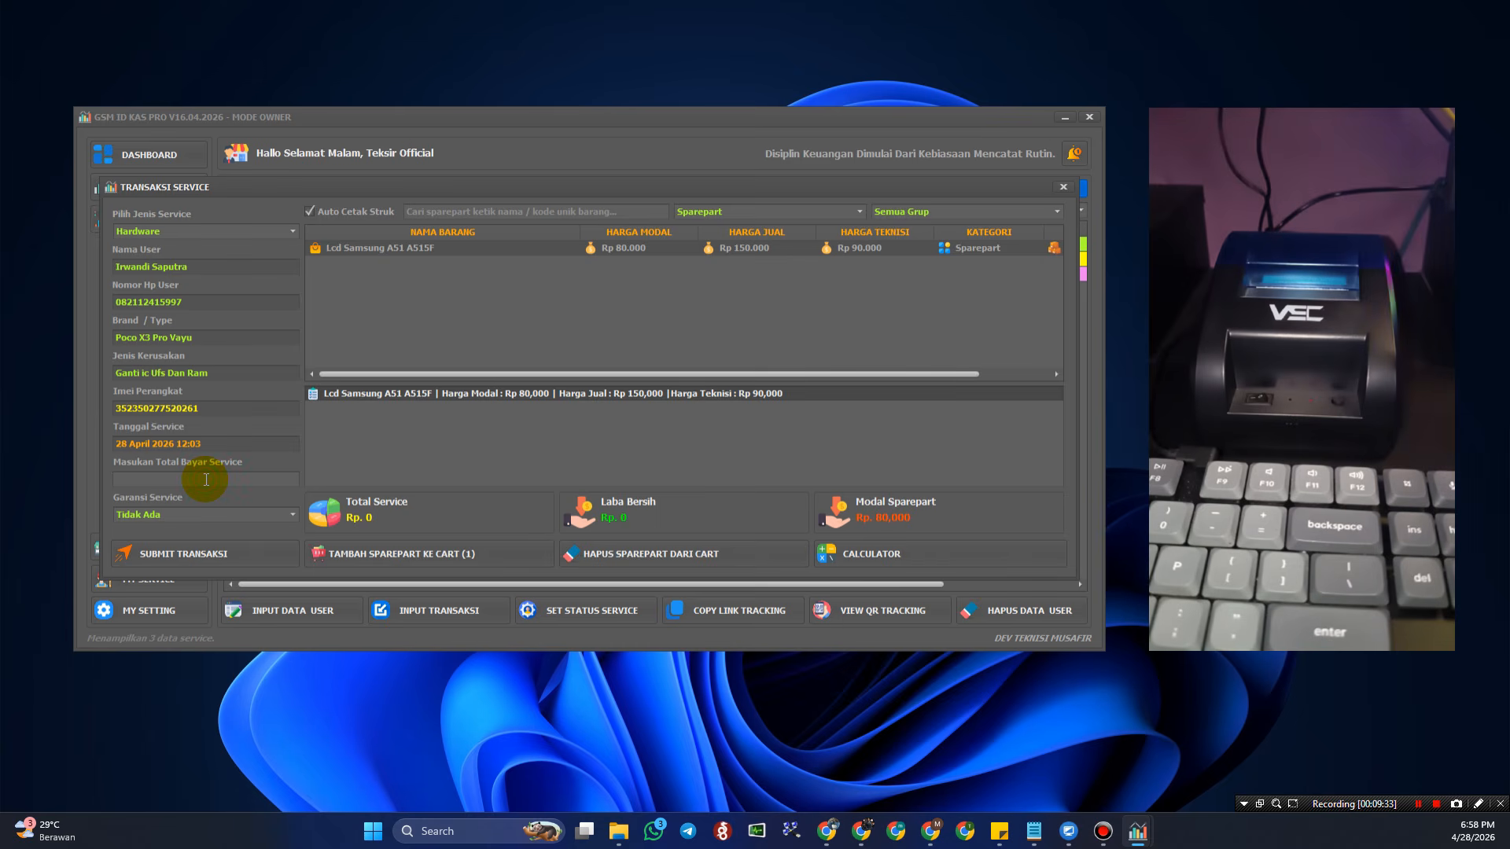
text(5)
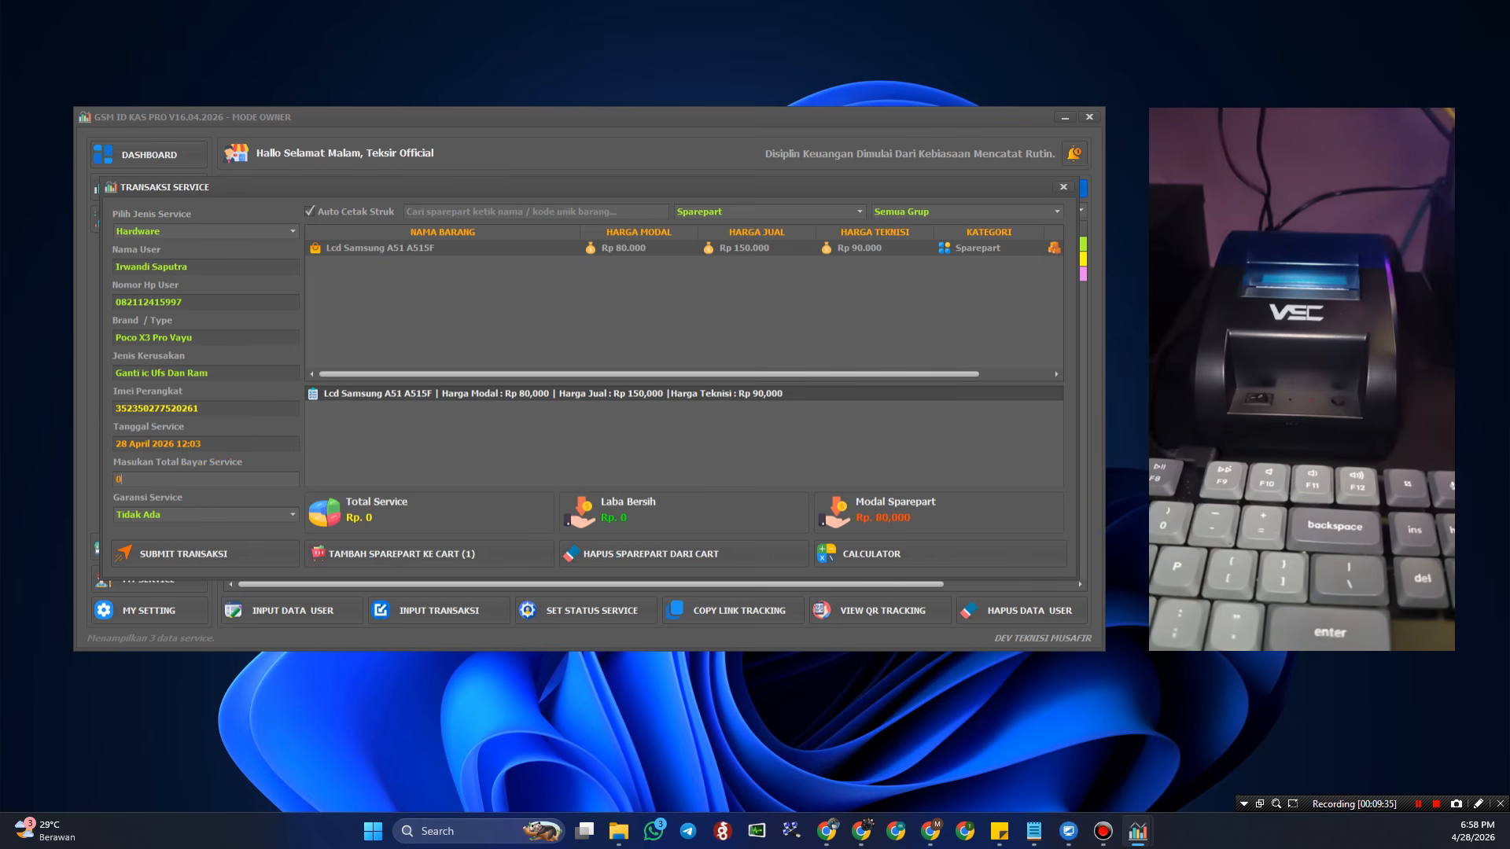
text(2000)
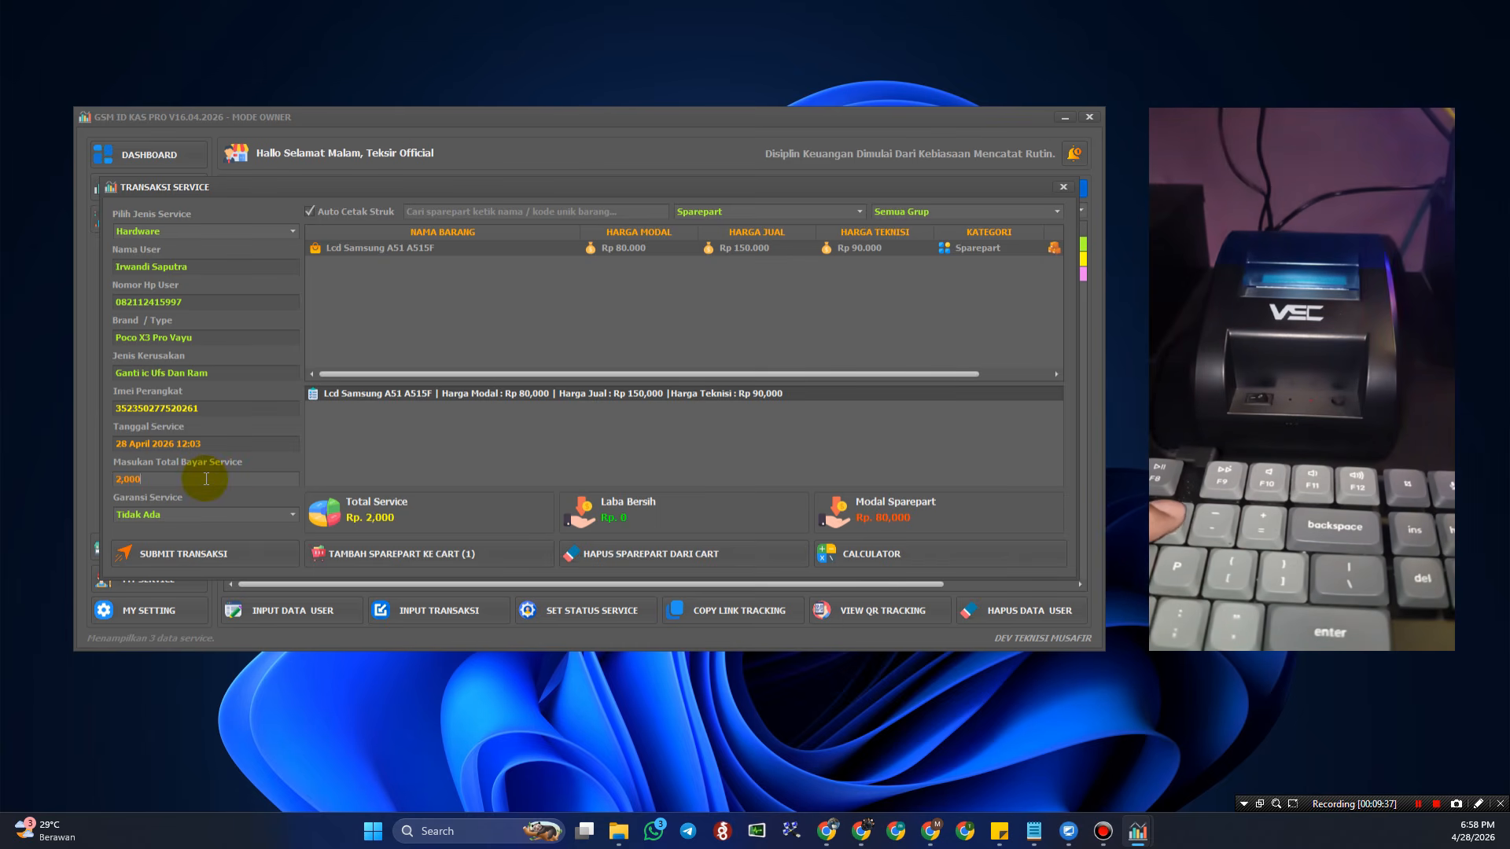
text(00)
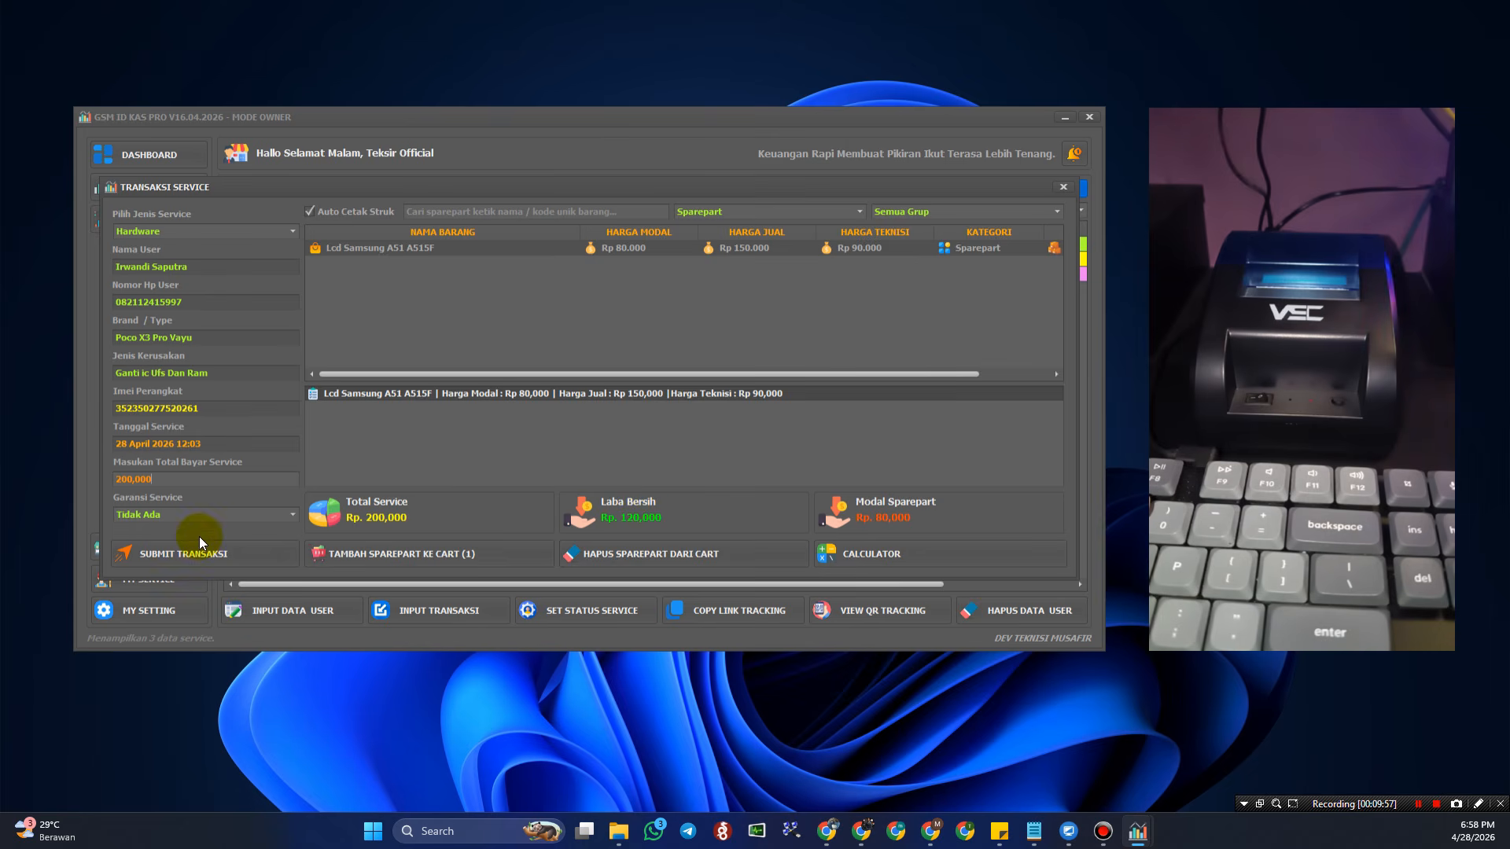
click(248, 513)
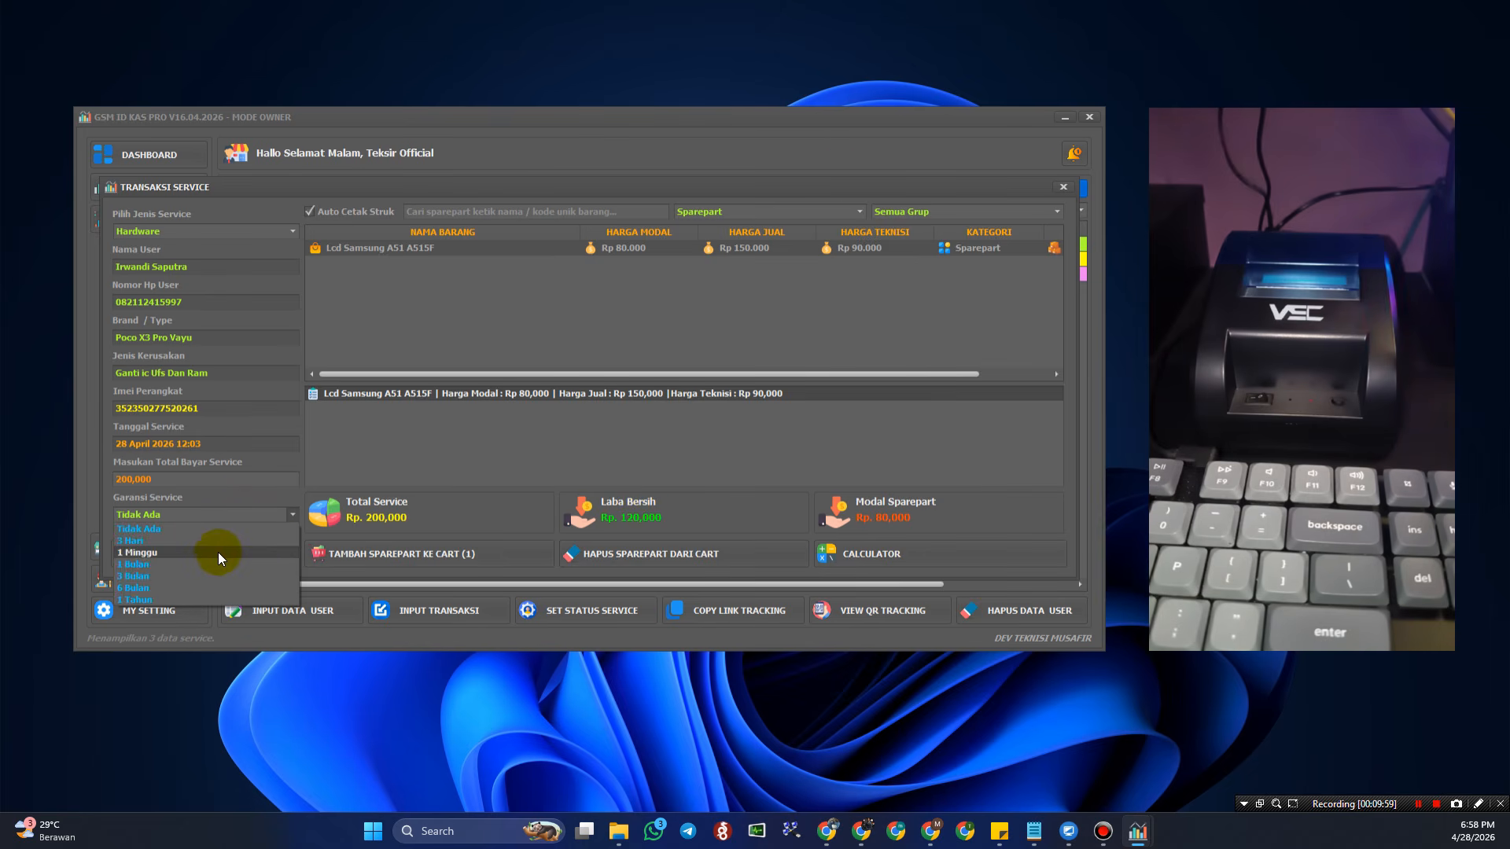
click(218, 552)
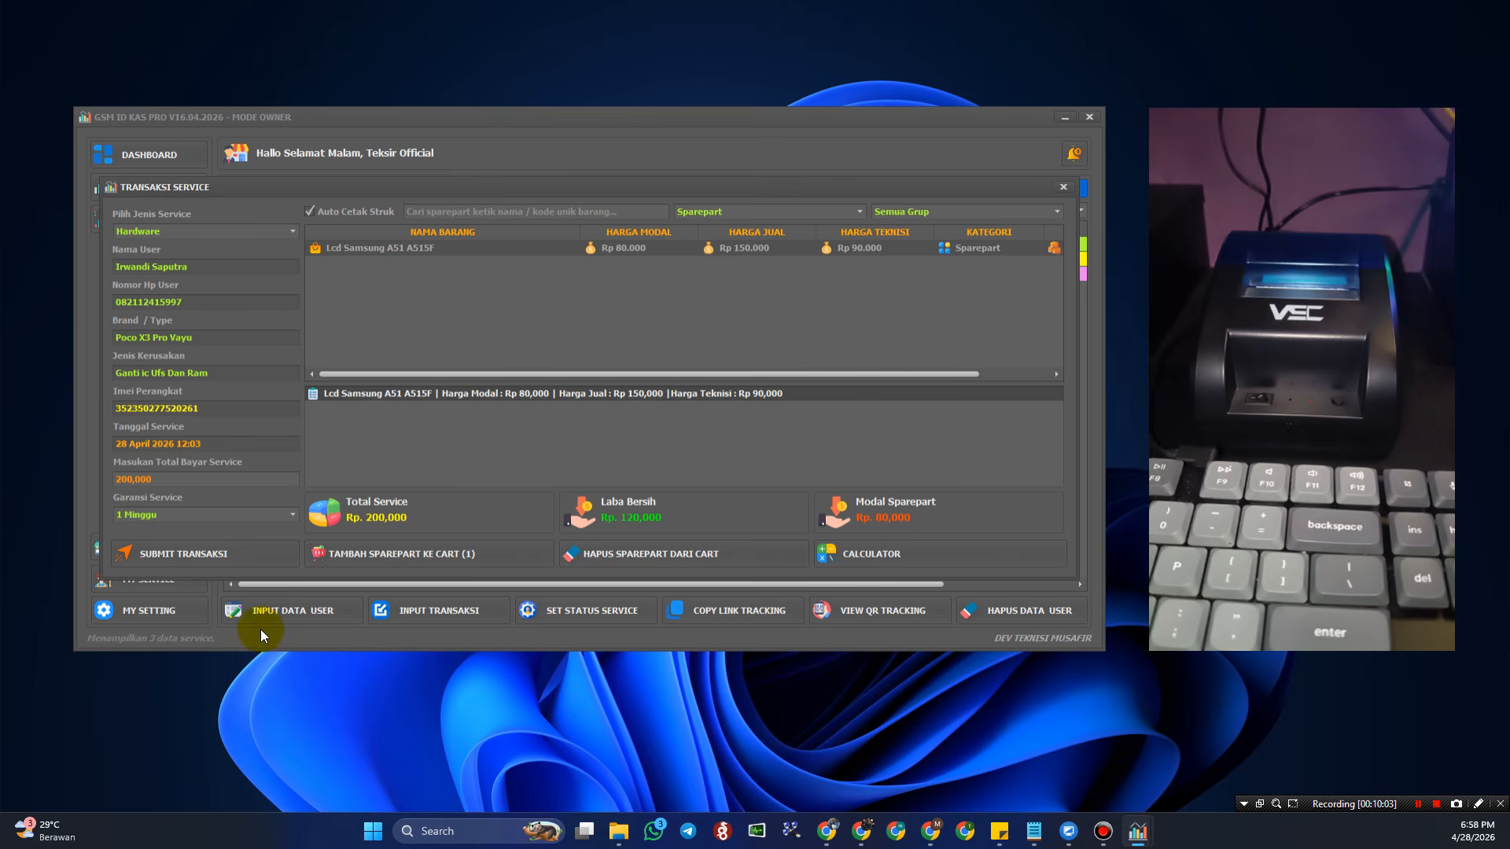
click(227, 550)
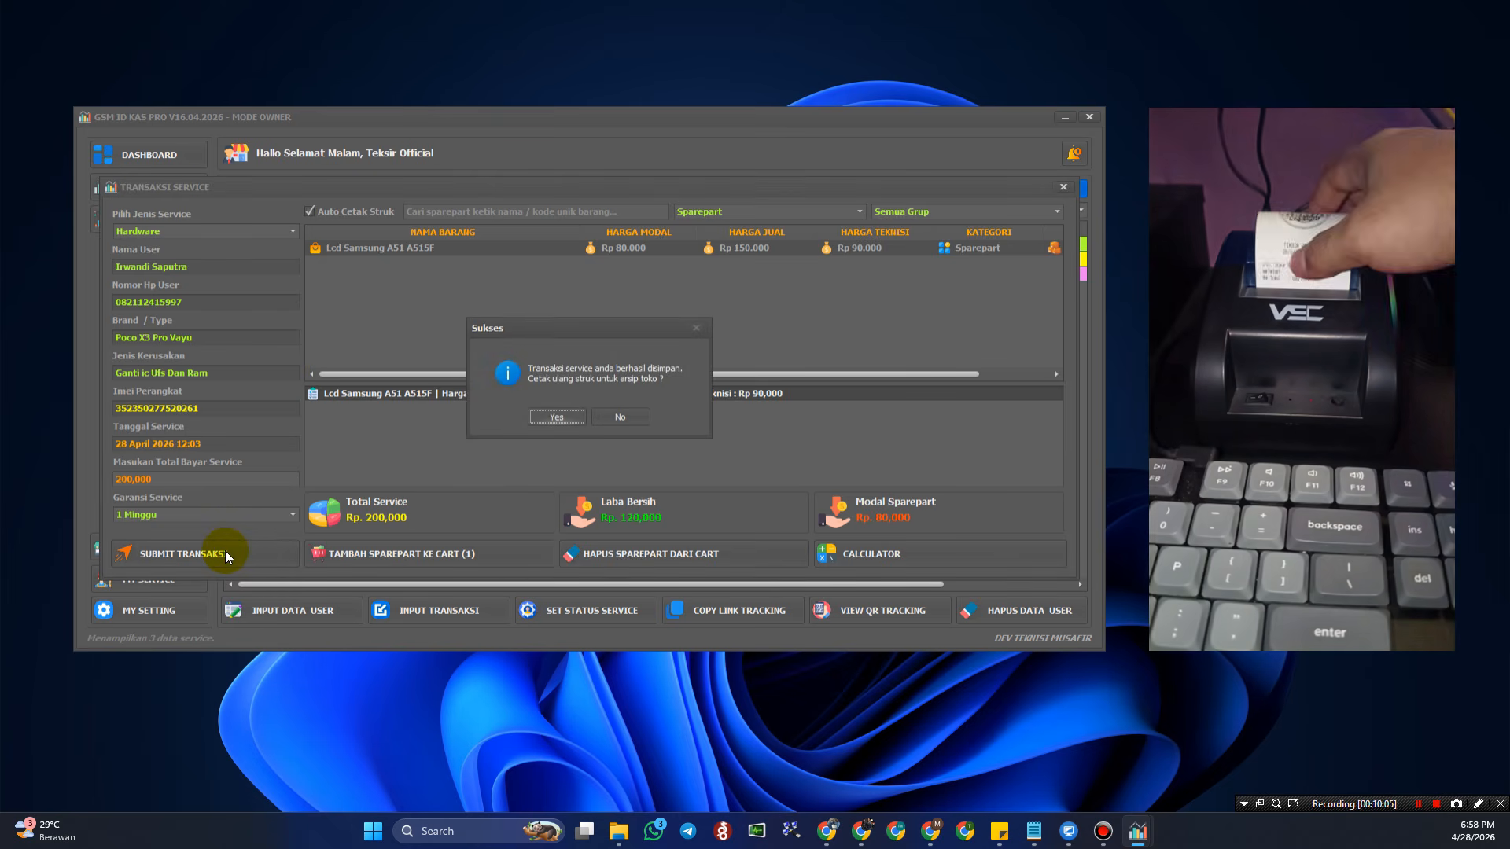
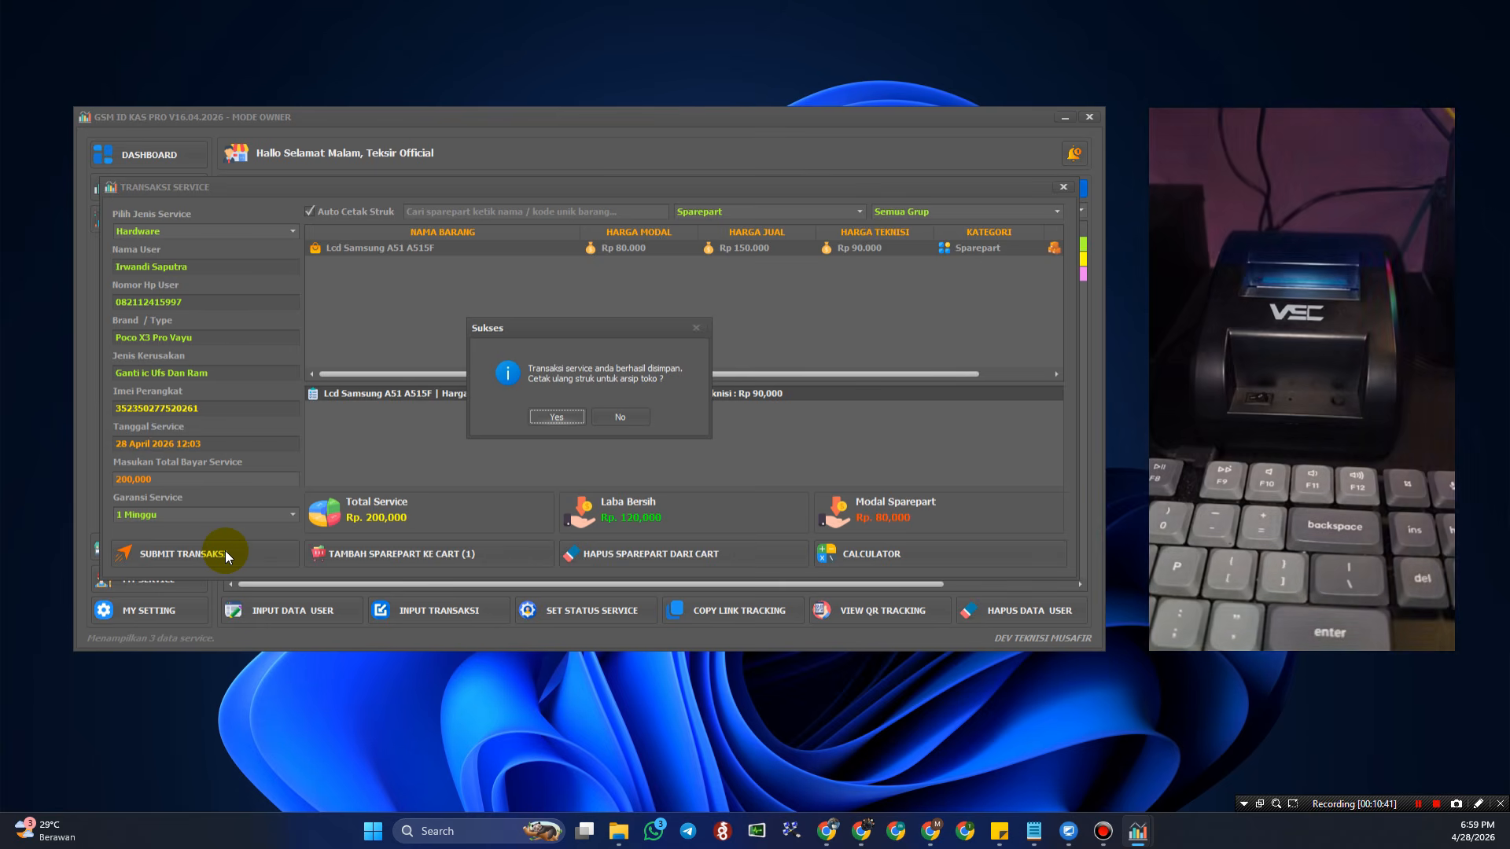
- Skip printing a receipt for the Poco X3 Pro service and return to the tracking list
click(627, 419)
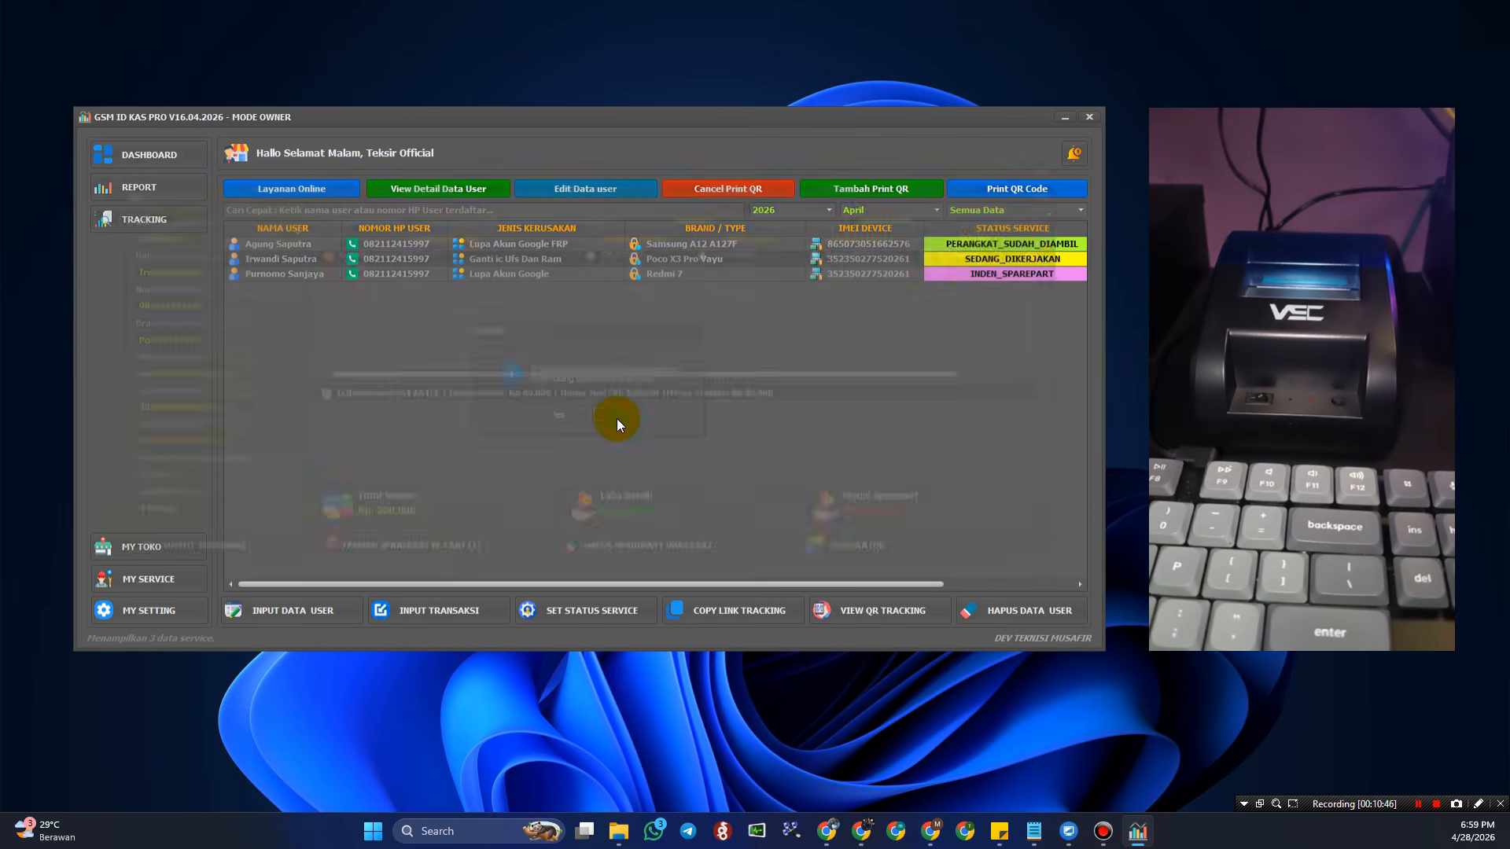
- Open MY SETTING and select the 18:55 and 18:58 receipts in the print history
click(165, 611)
click(584, 239)
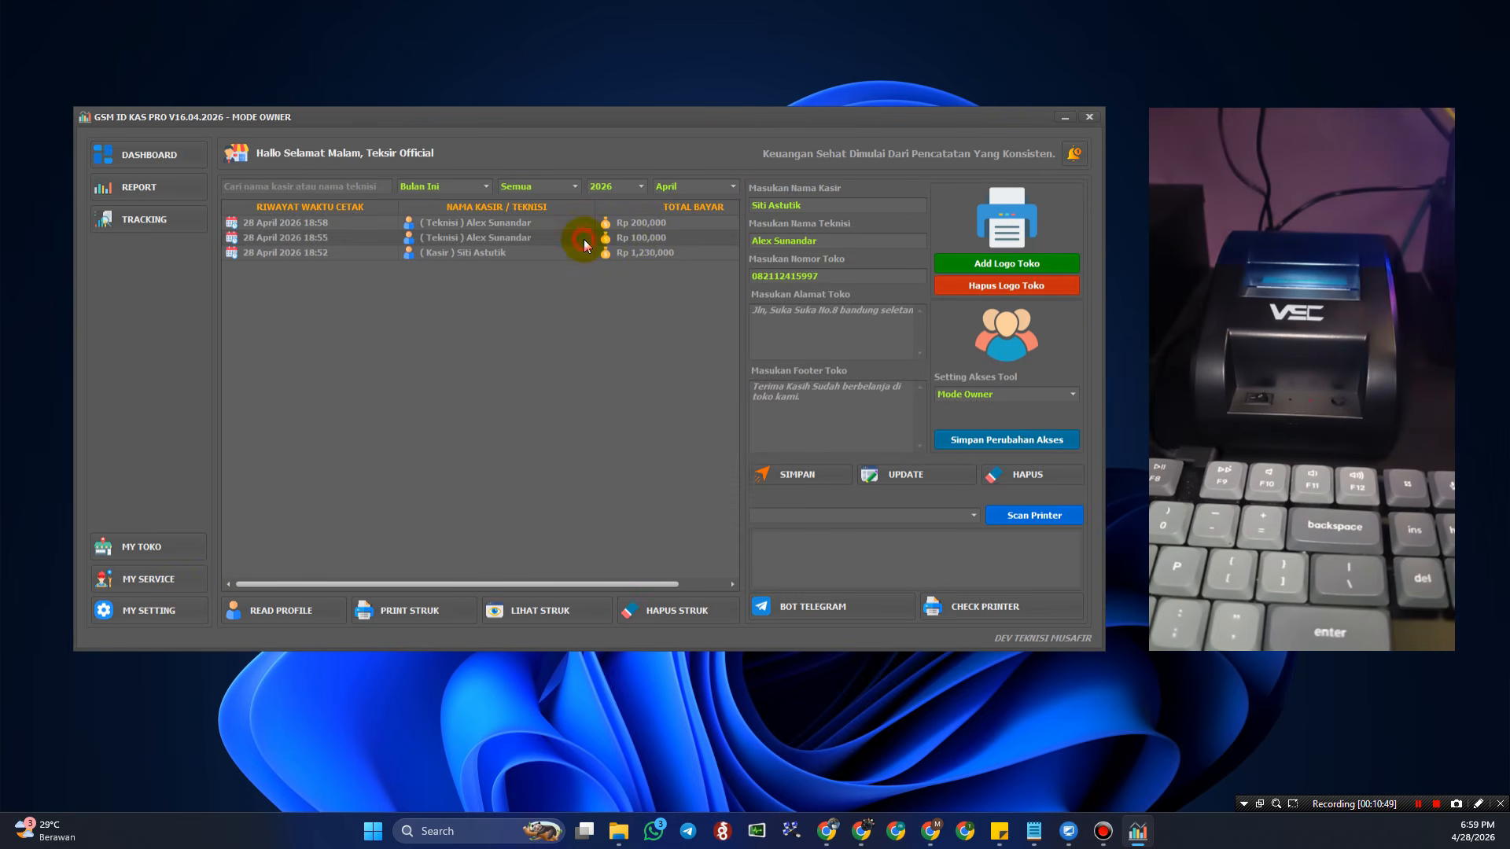
click(577, 221)
click(542, 225)
click(548, 239)
click(554, 242)
- Browse back and forth through the three 28 April 2026 print-history receipts
click(529, 253)
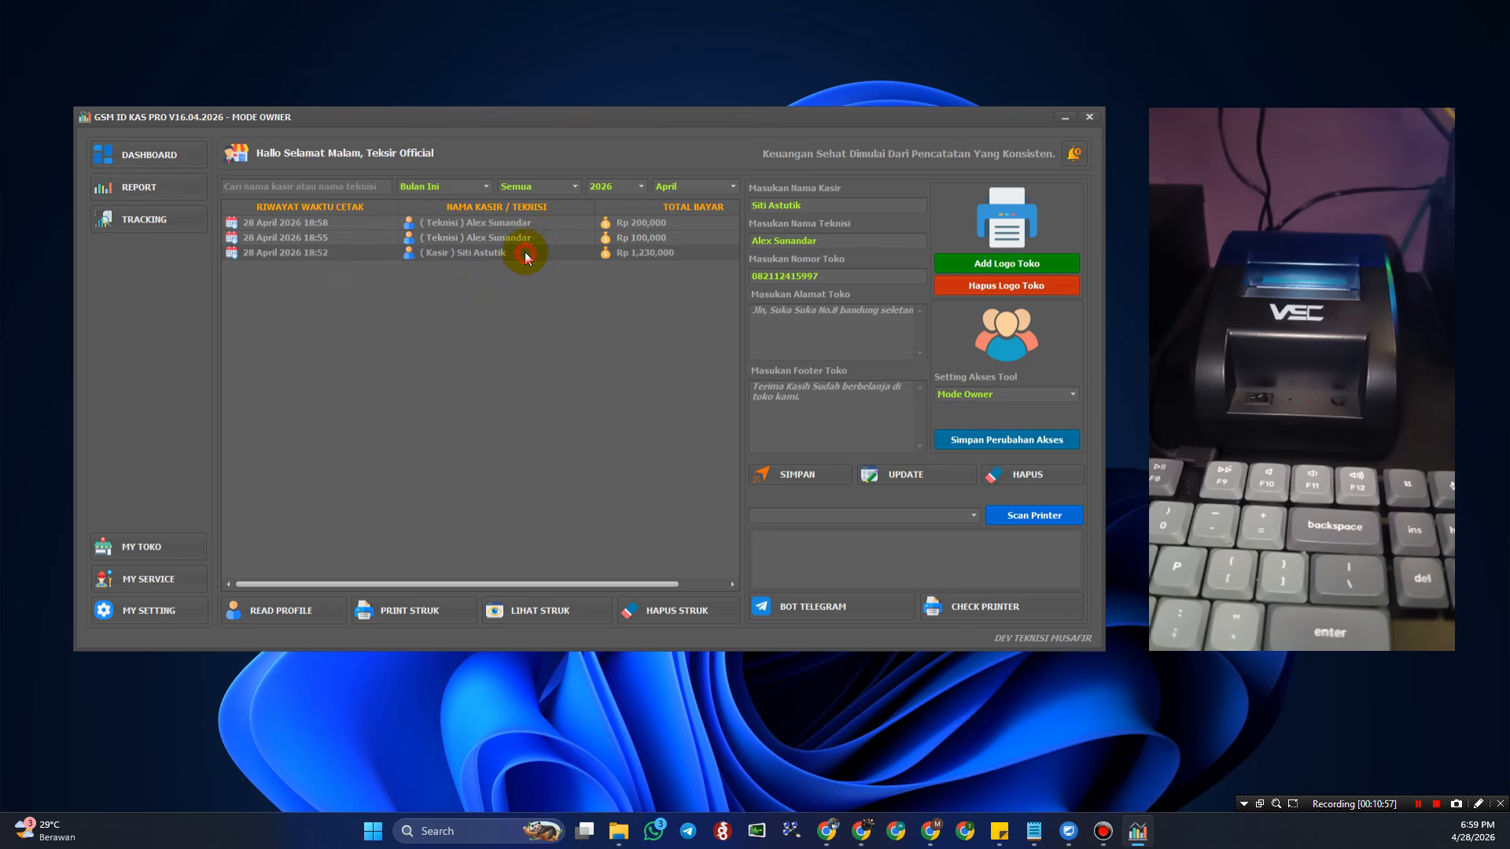
click(527, 240)
click(530, 225)
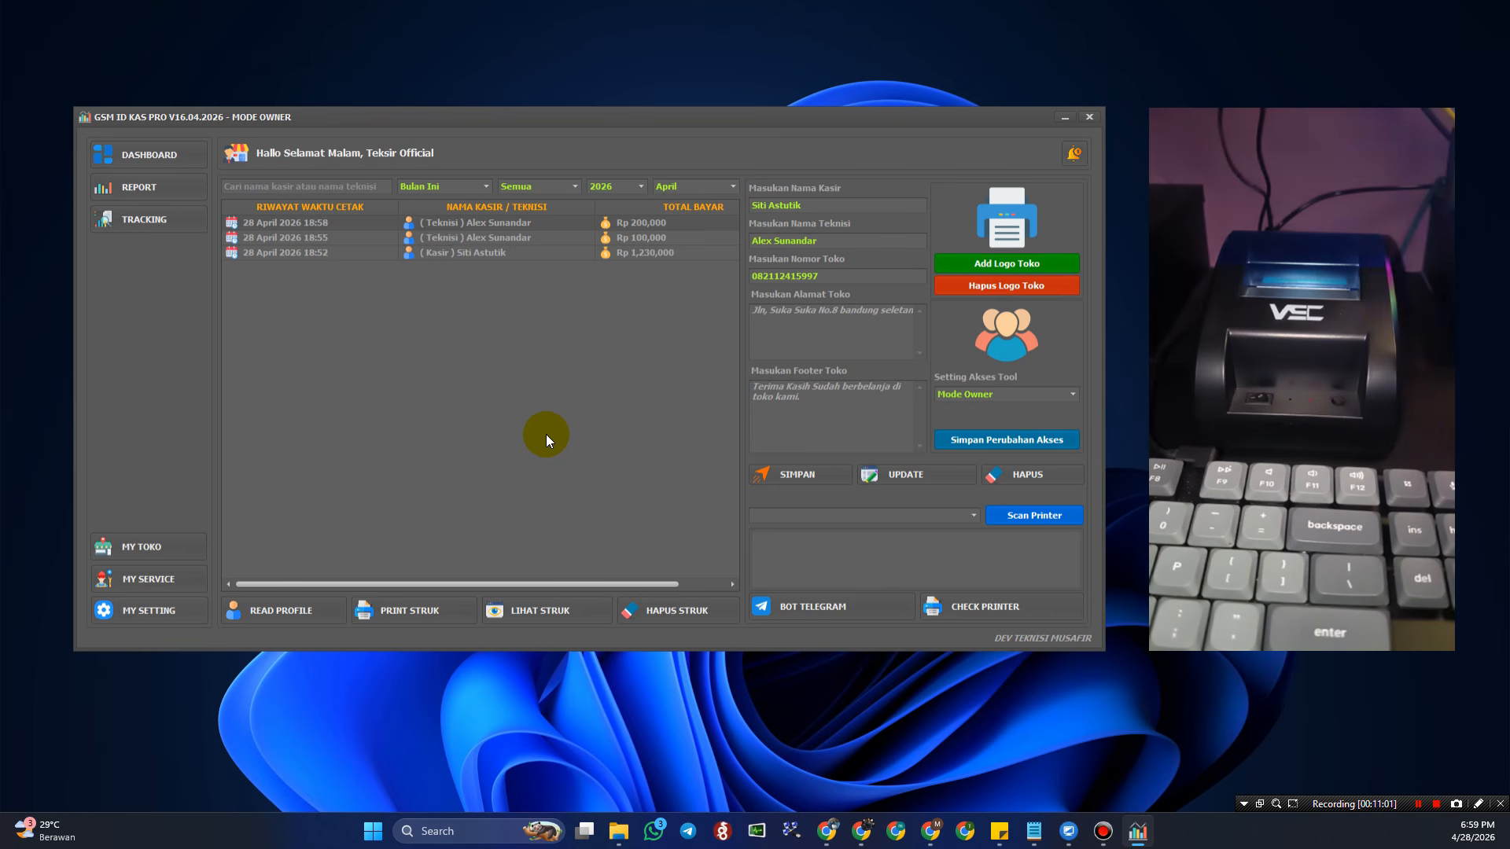
click(557, 241)
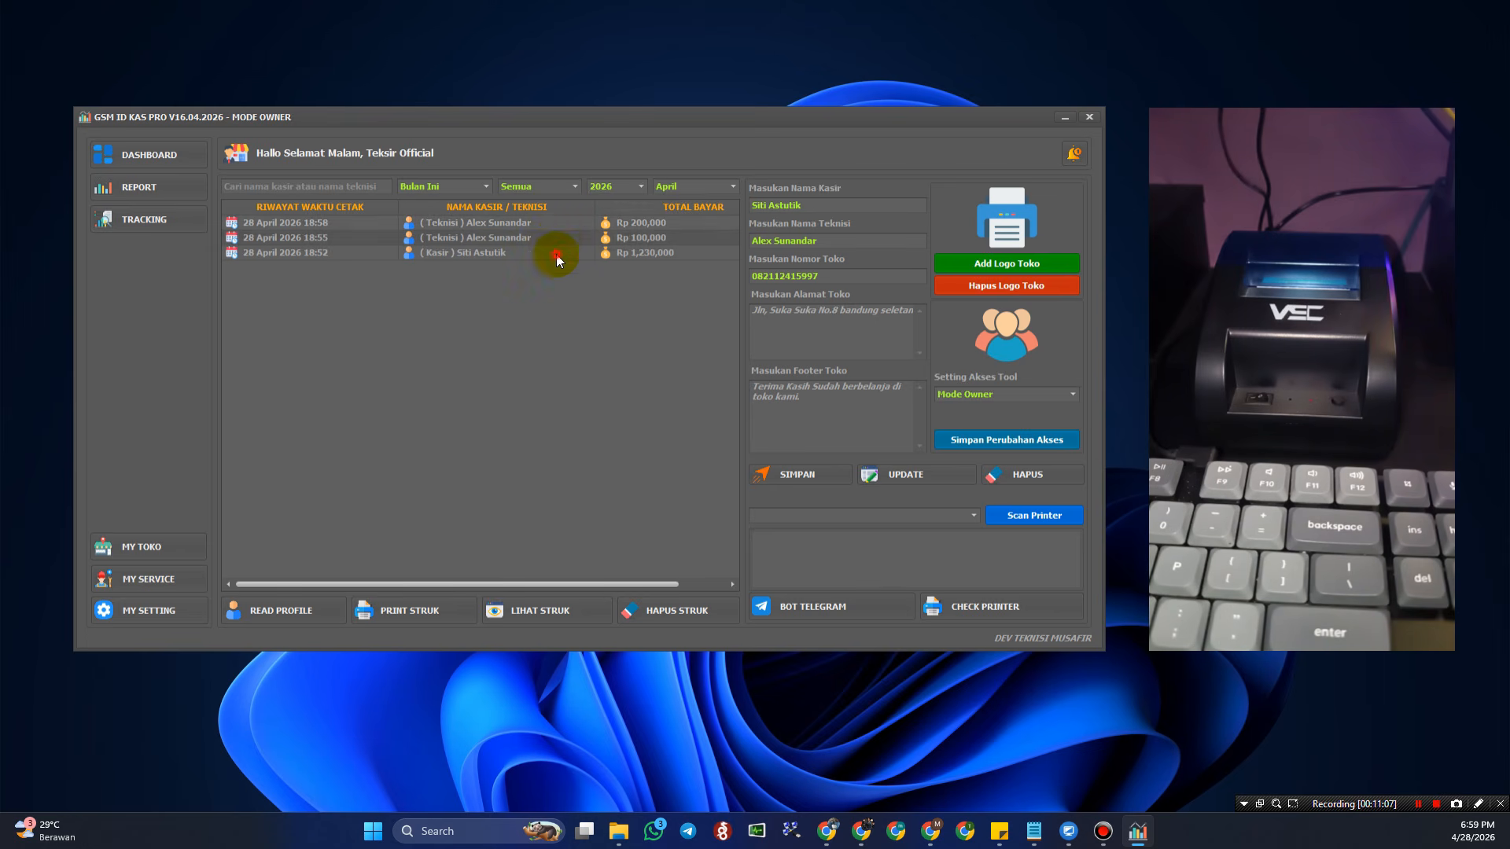
click(556, 256)
click(561, 240)
click(562, 226)
click(554, 241)
click(557, 254)
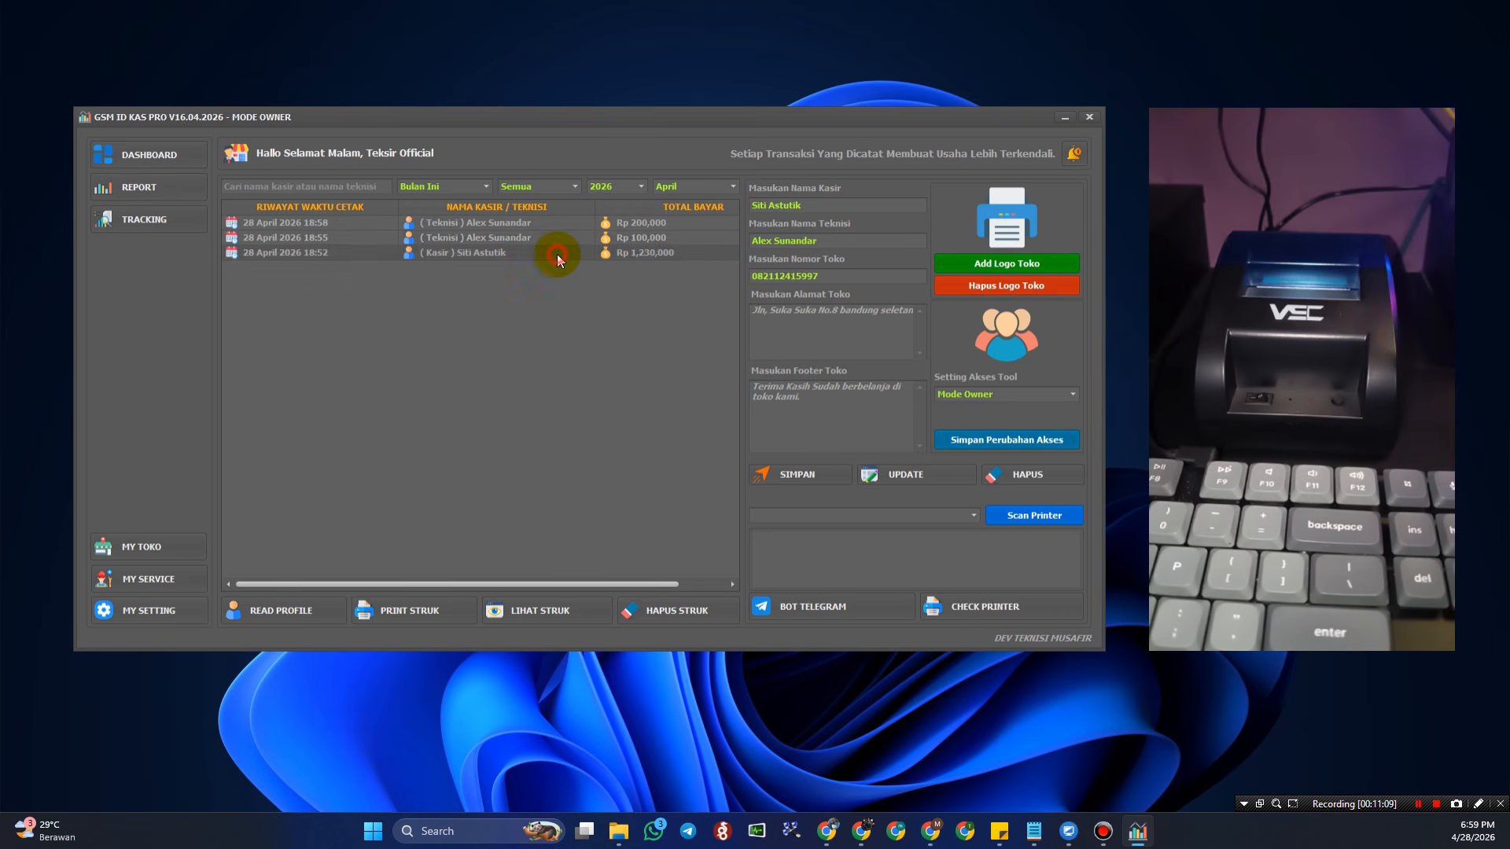
click(560, 224)
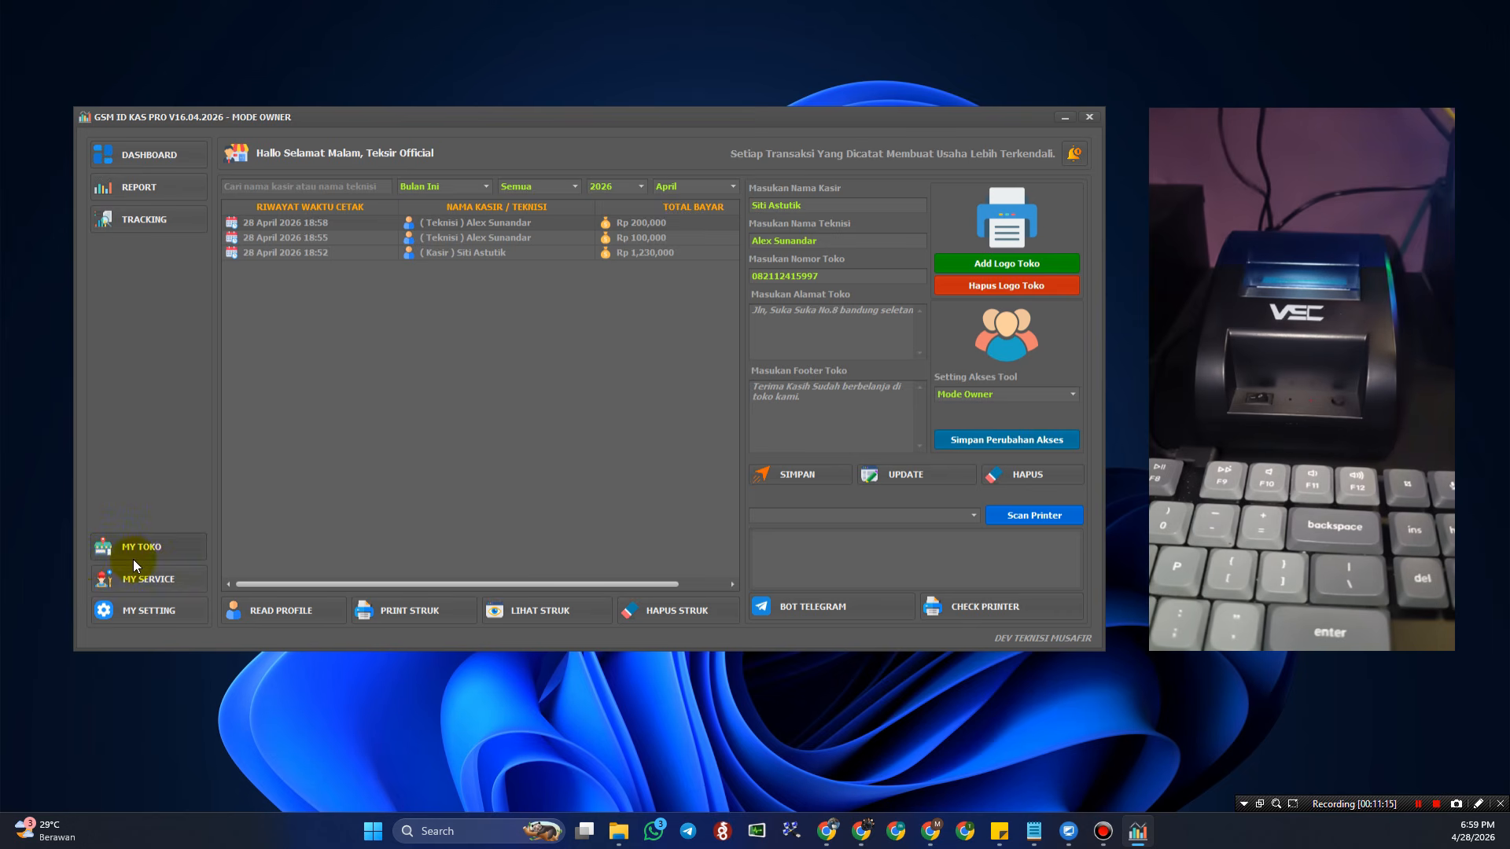
- Scroll the DASHBOARD transaction table to read KETERANGAN, then switch to the MY TOKO inventory
click(181, 157)
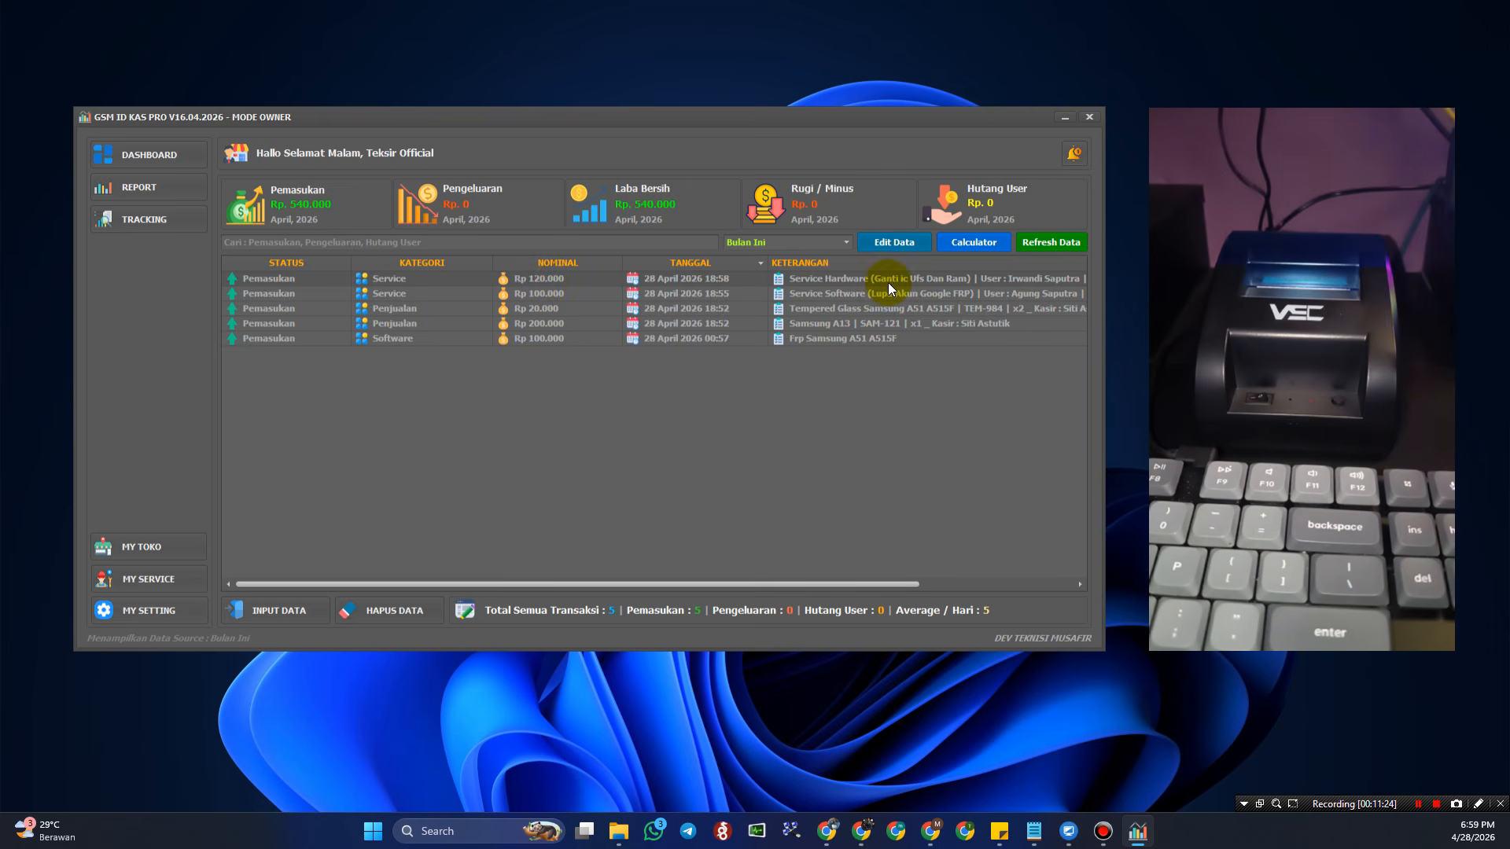
drag(880, 582, 731, 601)
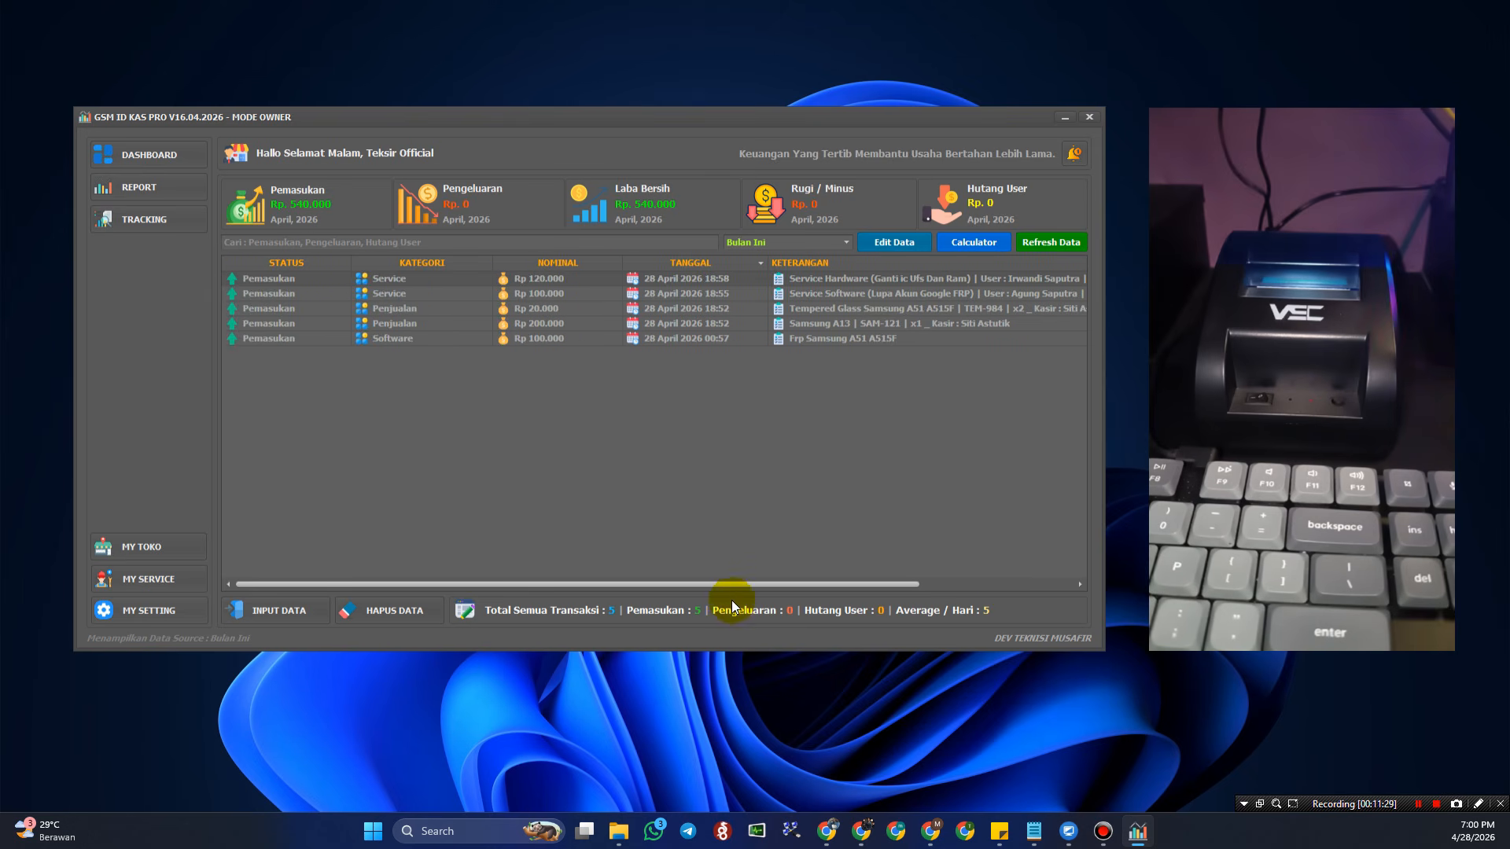
click(832, 293)
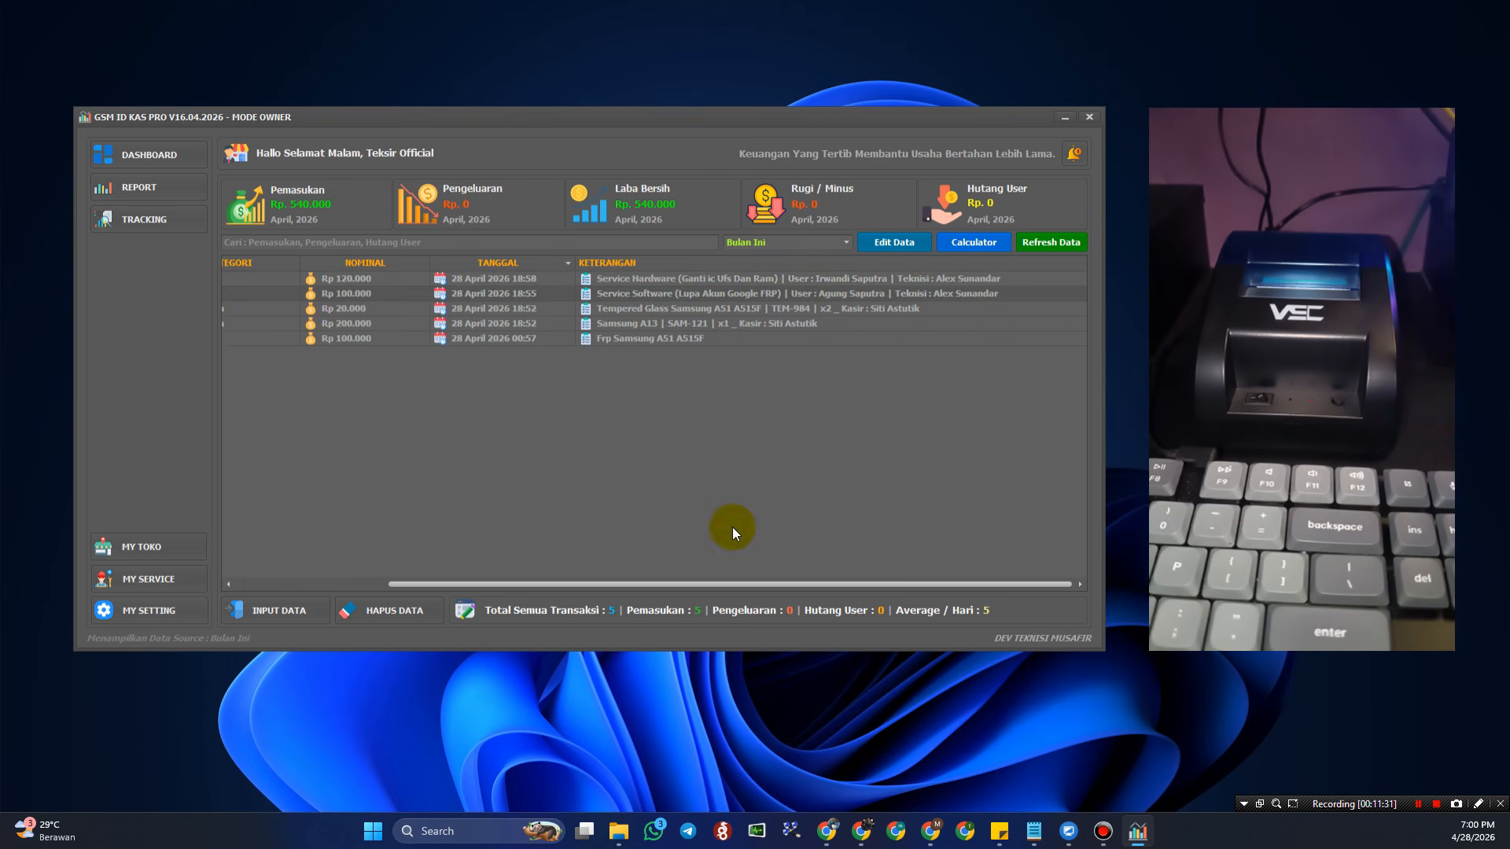
drag(764, 582, 535, 581)
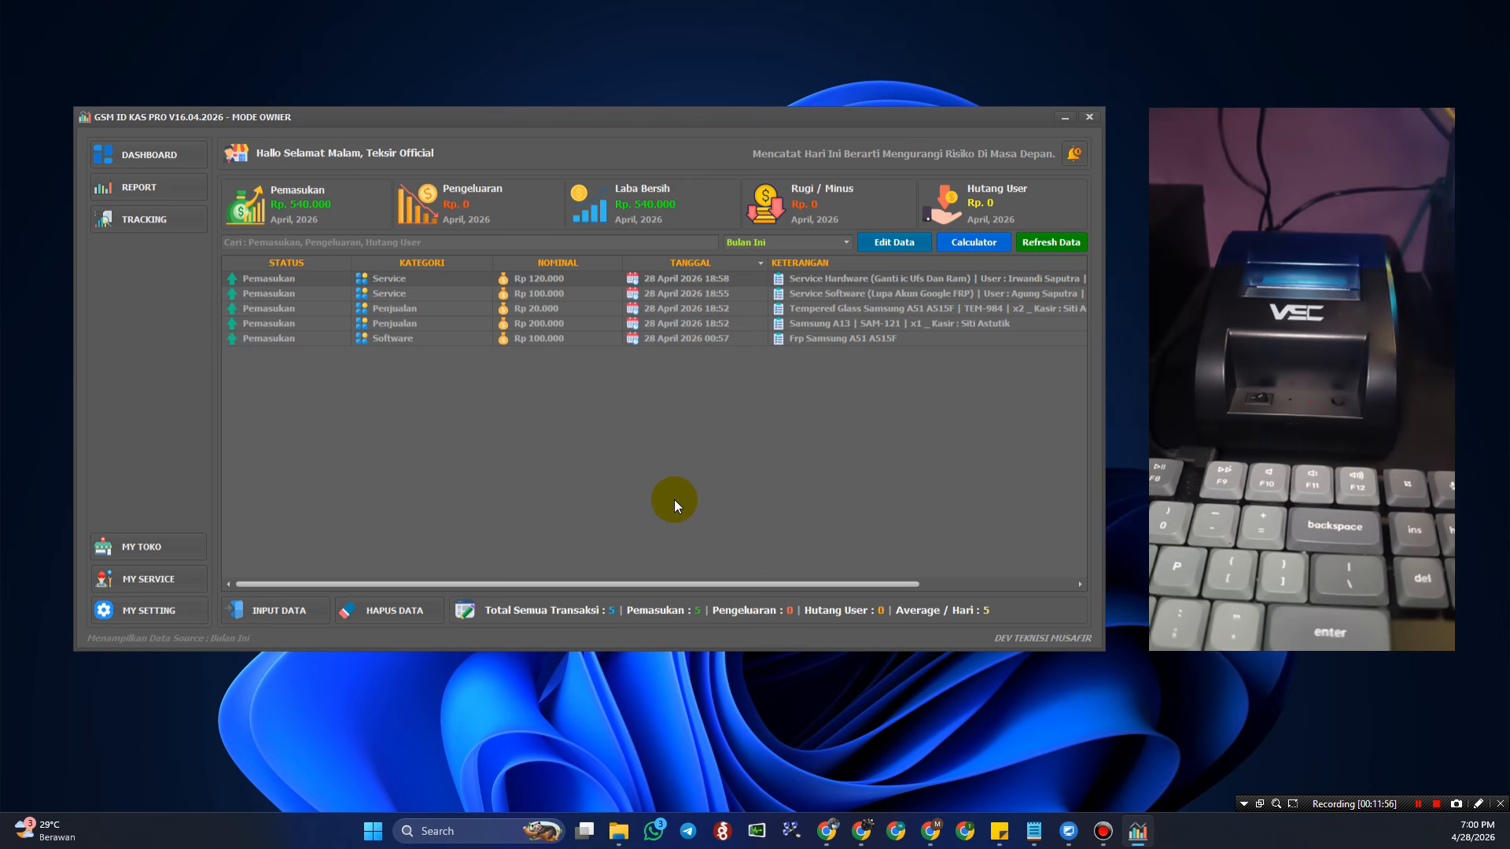
click(132, 547)
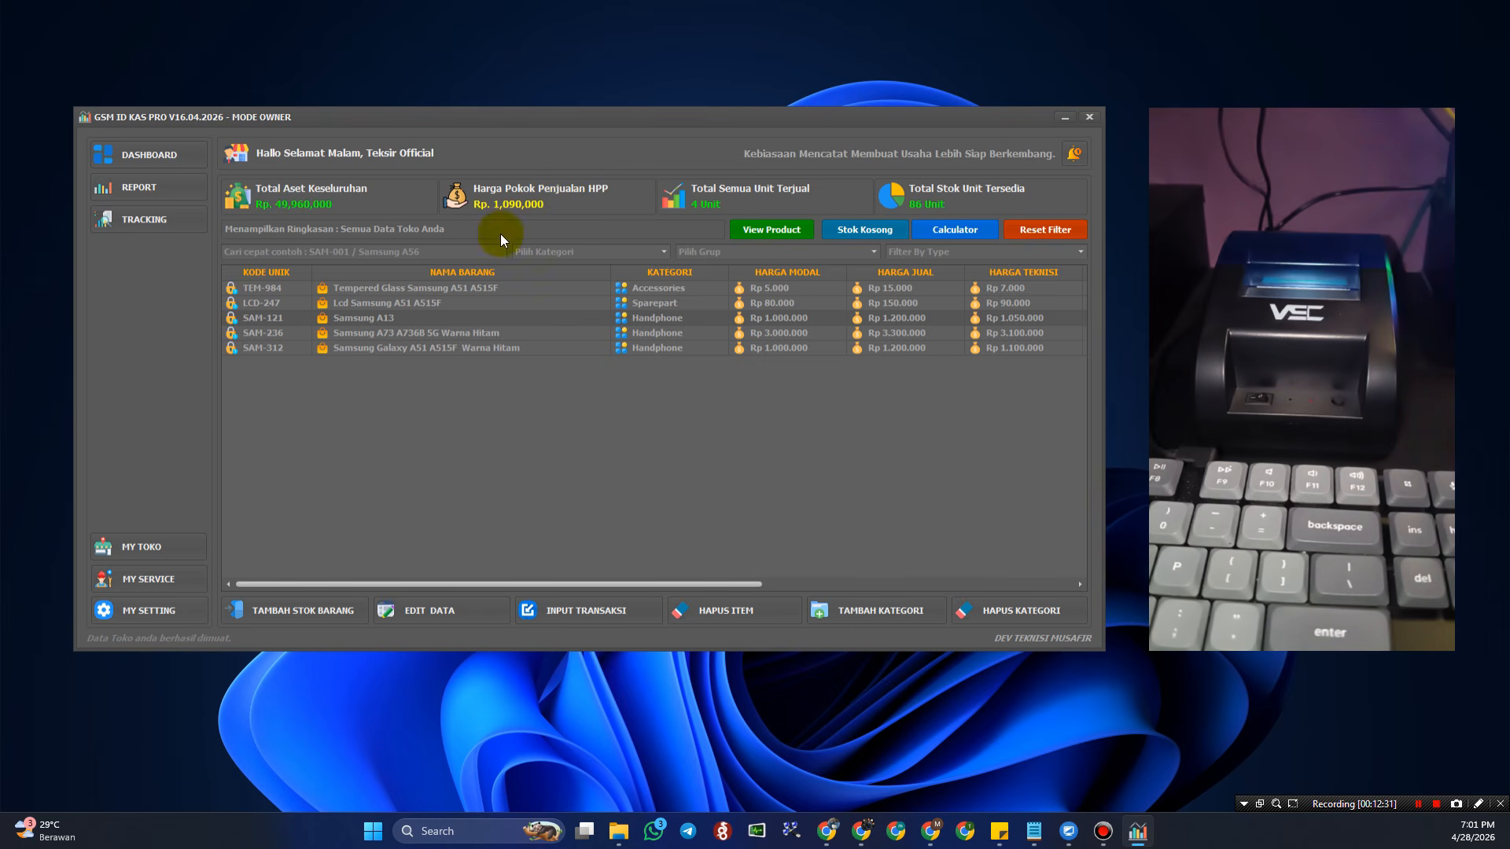
- Return to the DASHBOARD report showing five April 2026 transactions totalling Rp 540,000
click(148, 159)
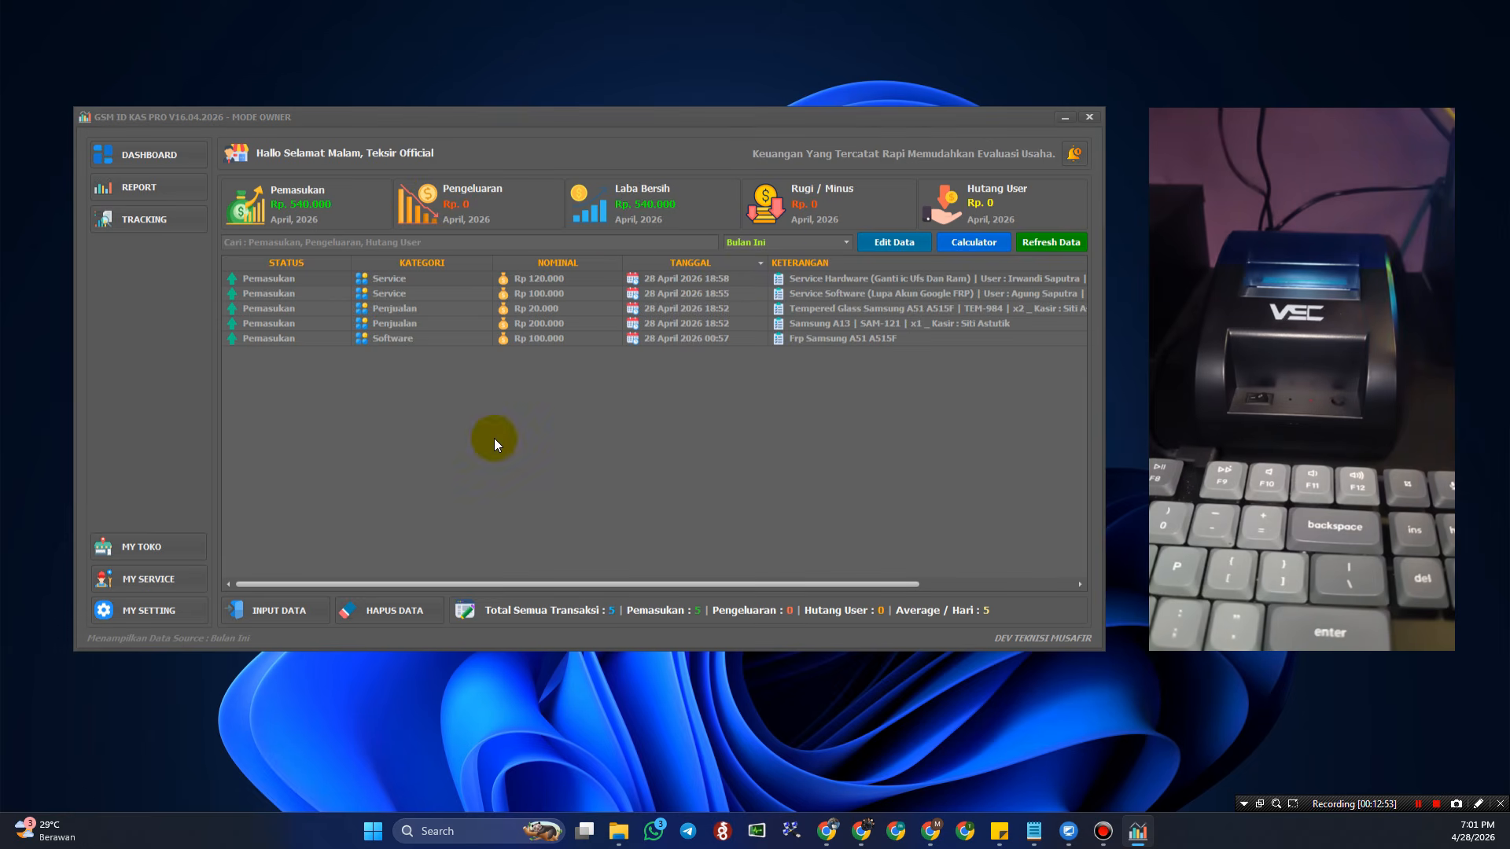
- Open and close the INPUT DATA form, then go back to the MY TOKO inventory
click(273, 609)
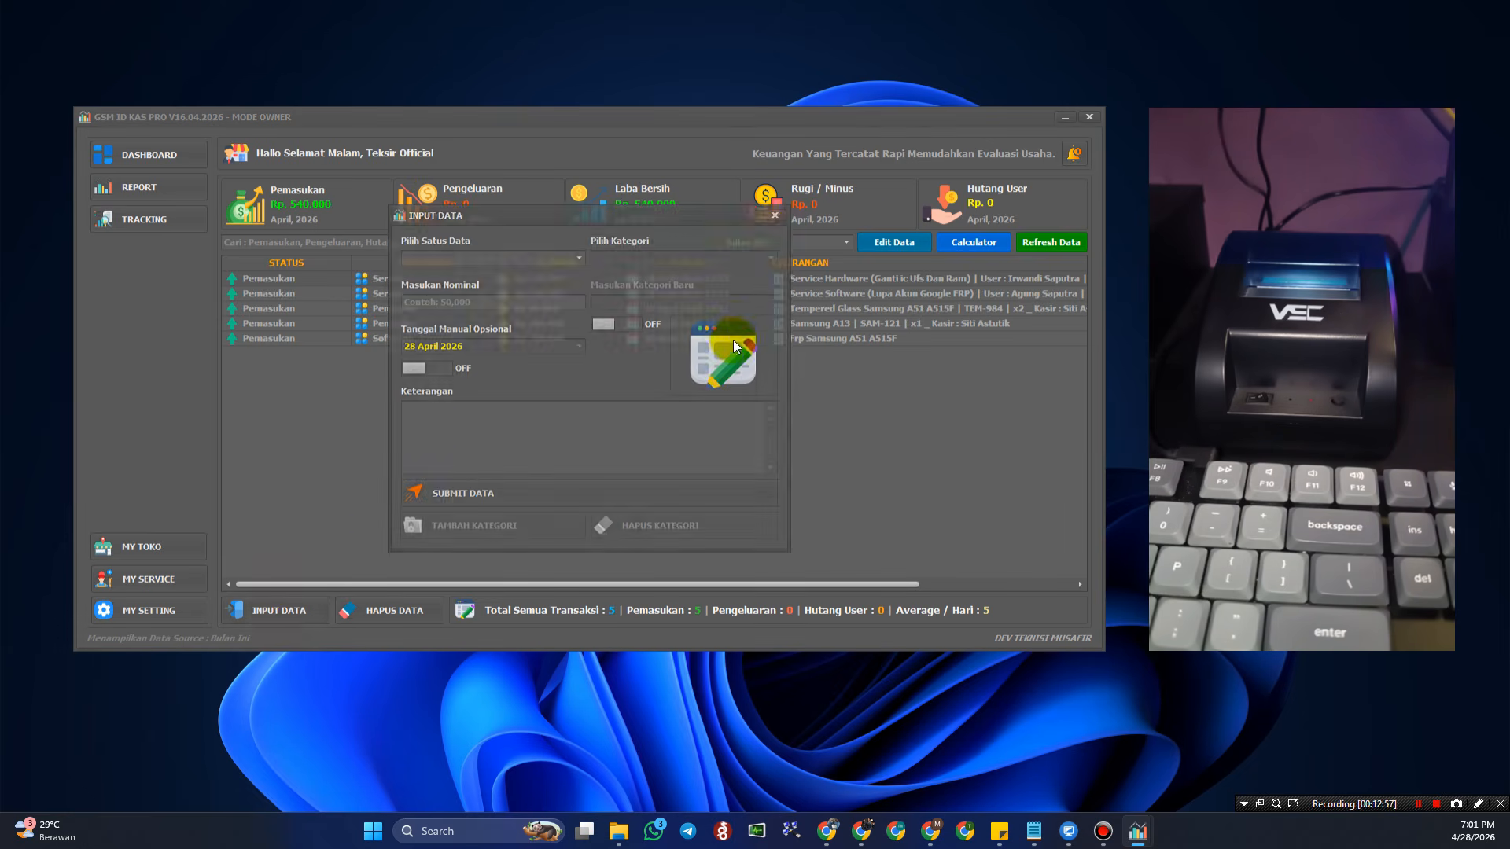
click(775, 215)
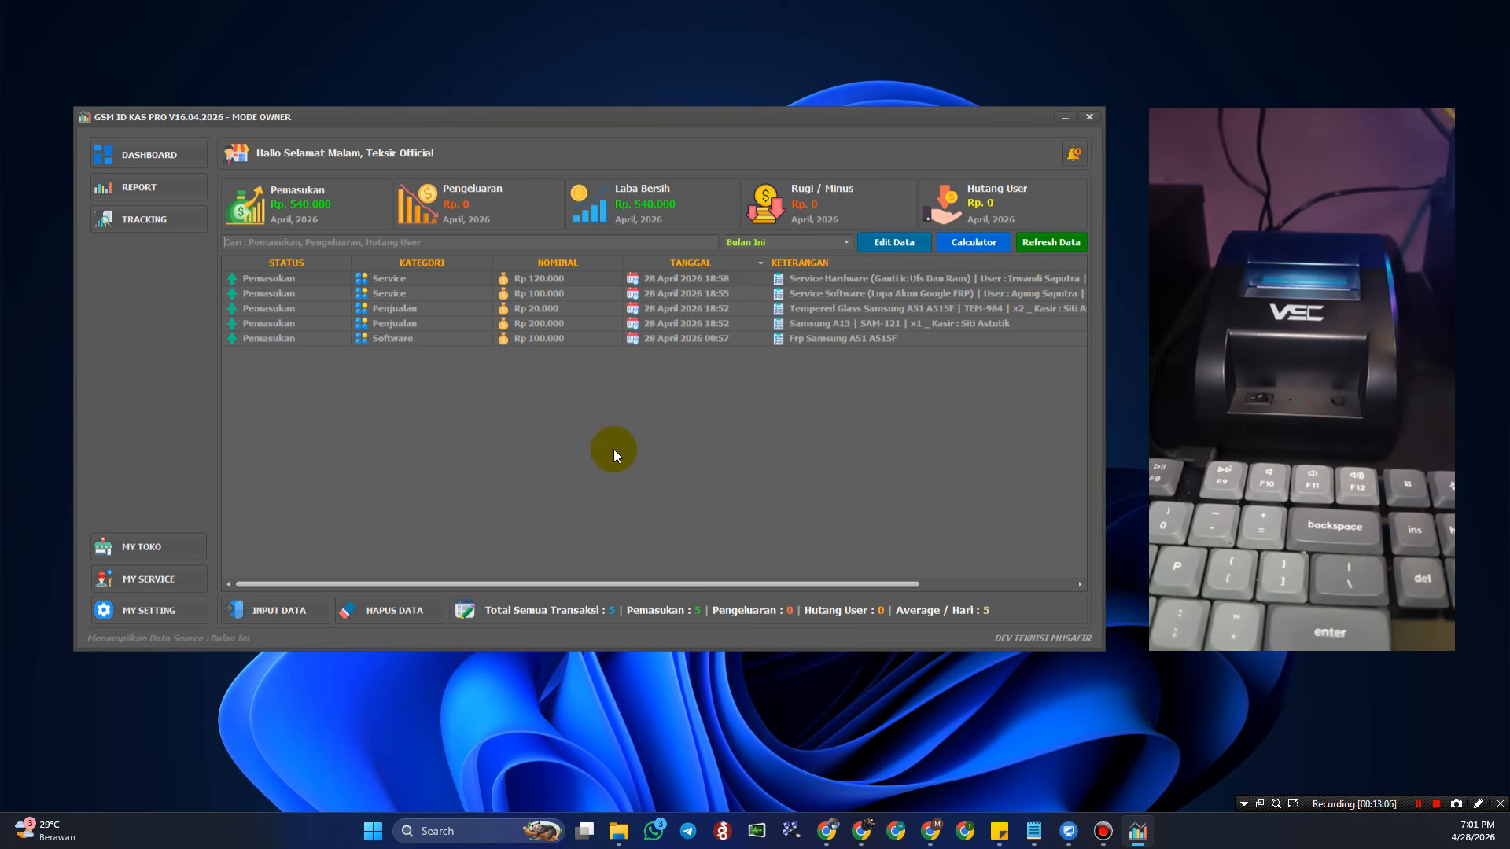
click(162, 550)
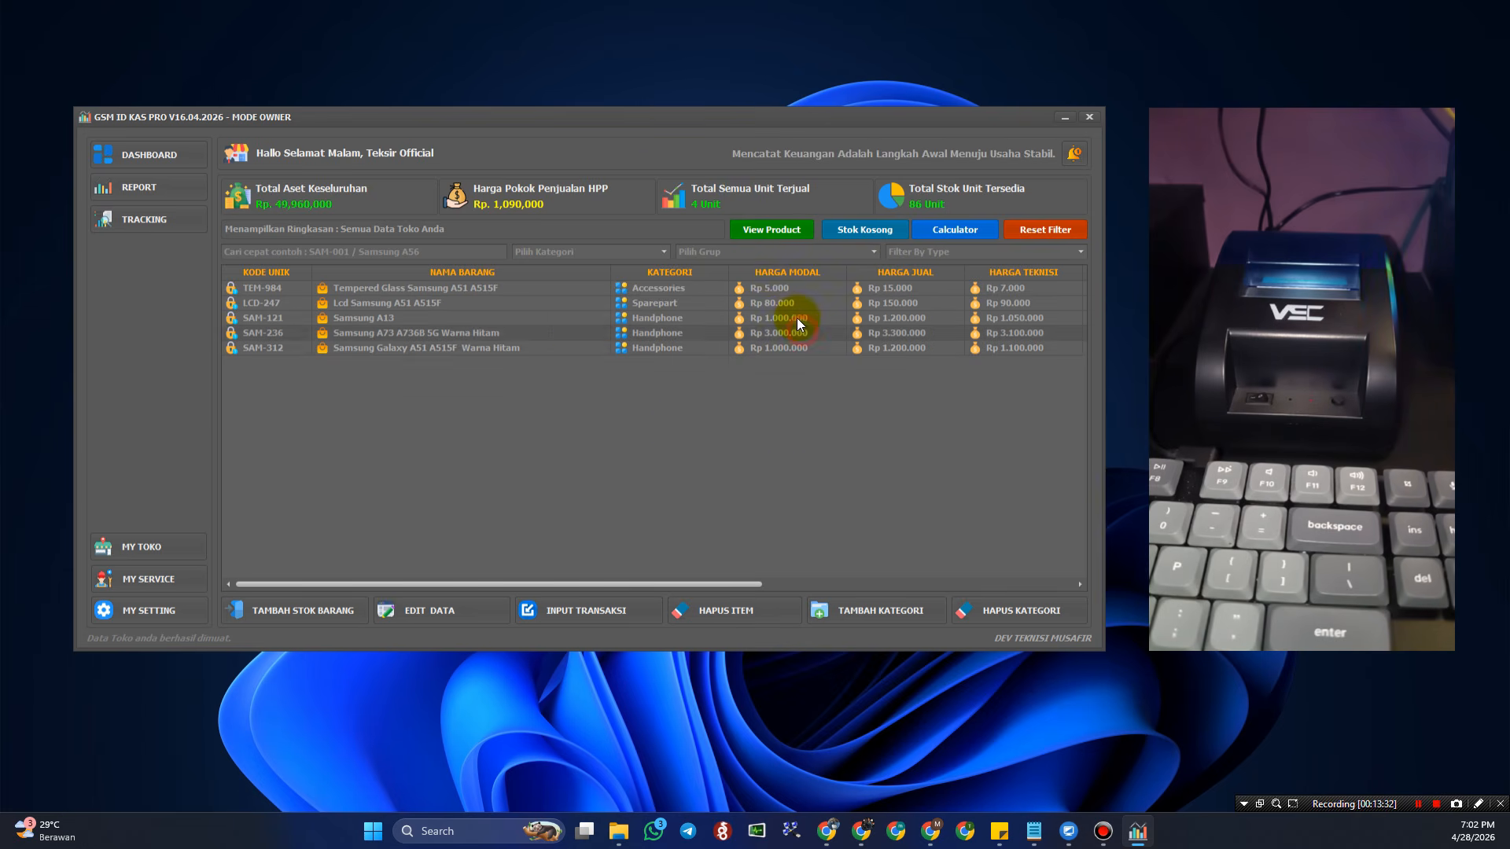
- Switch through DASHBOARD and MY TOKO, ending on the MY SETTING page
click(157, 164)
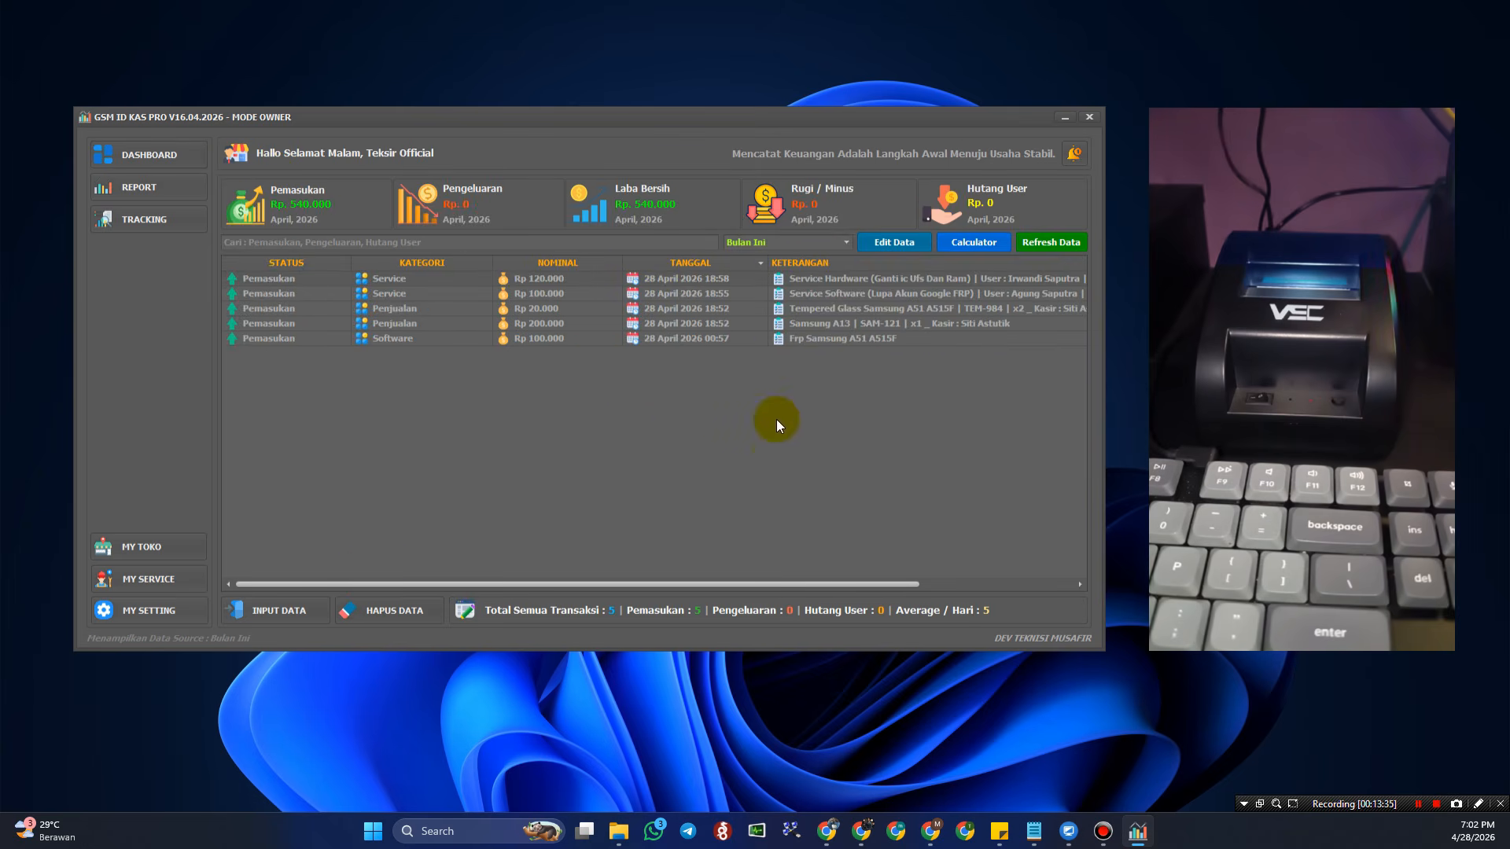
click(174, 550)
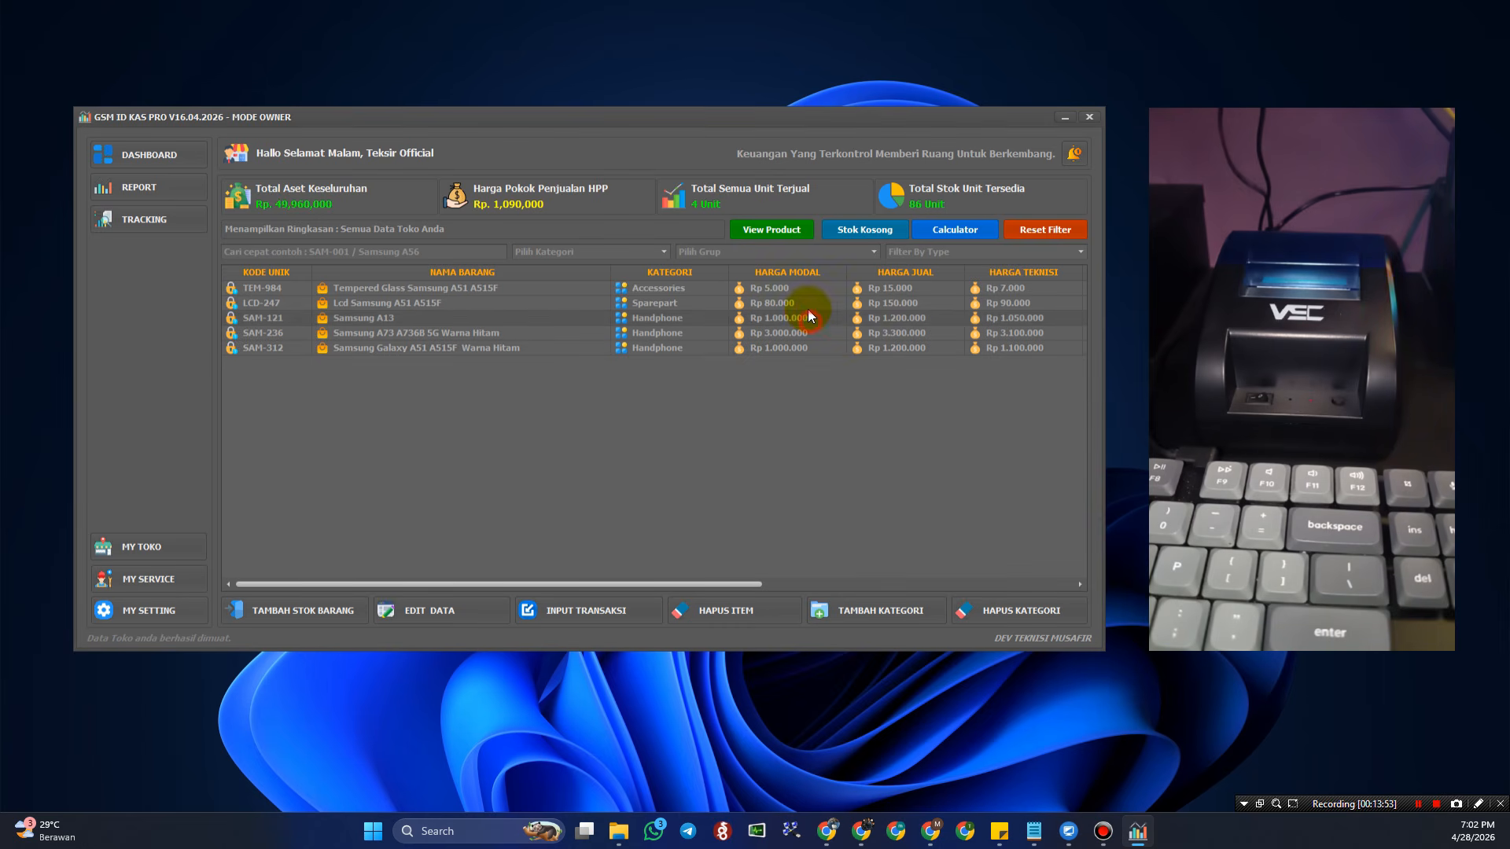
click(144, 611)
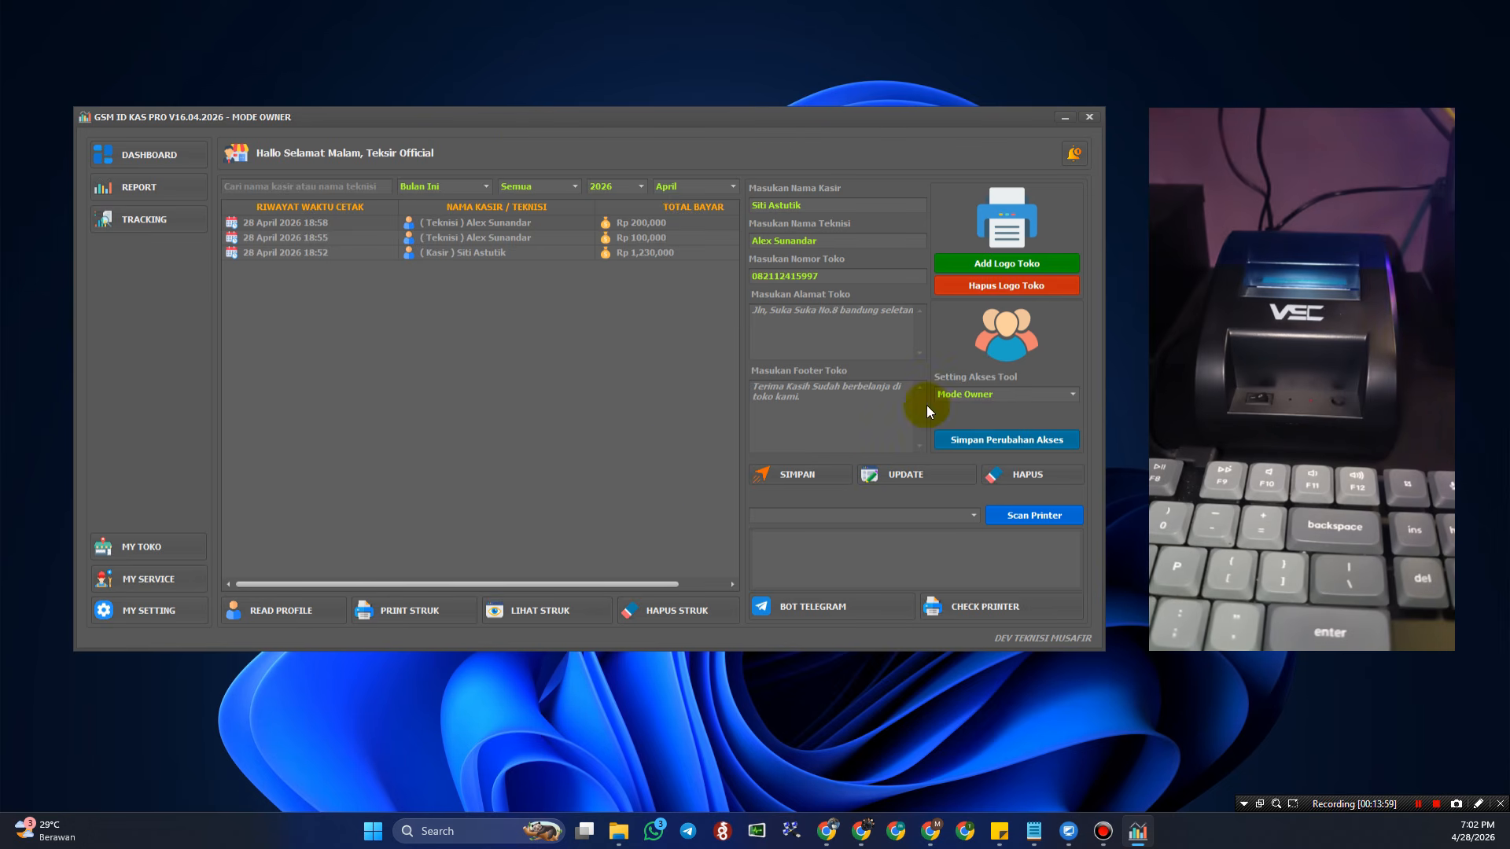
- Set Setting Akses Tool to Mode Karyawan, save the change, and acknowledge the Berhasil message
click(1031, 394)
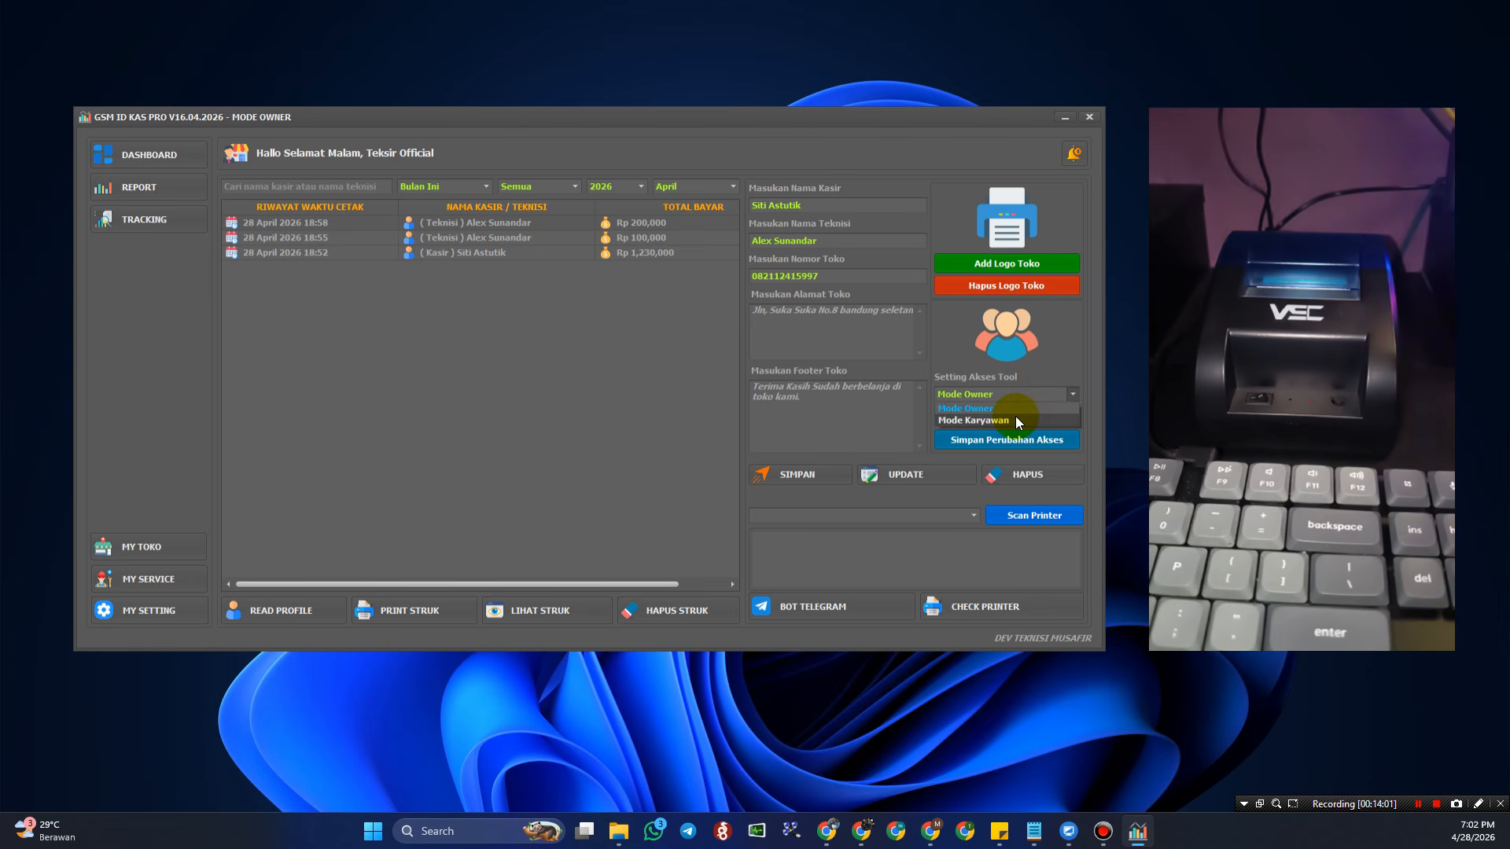
click(1016, 417)
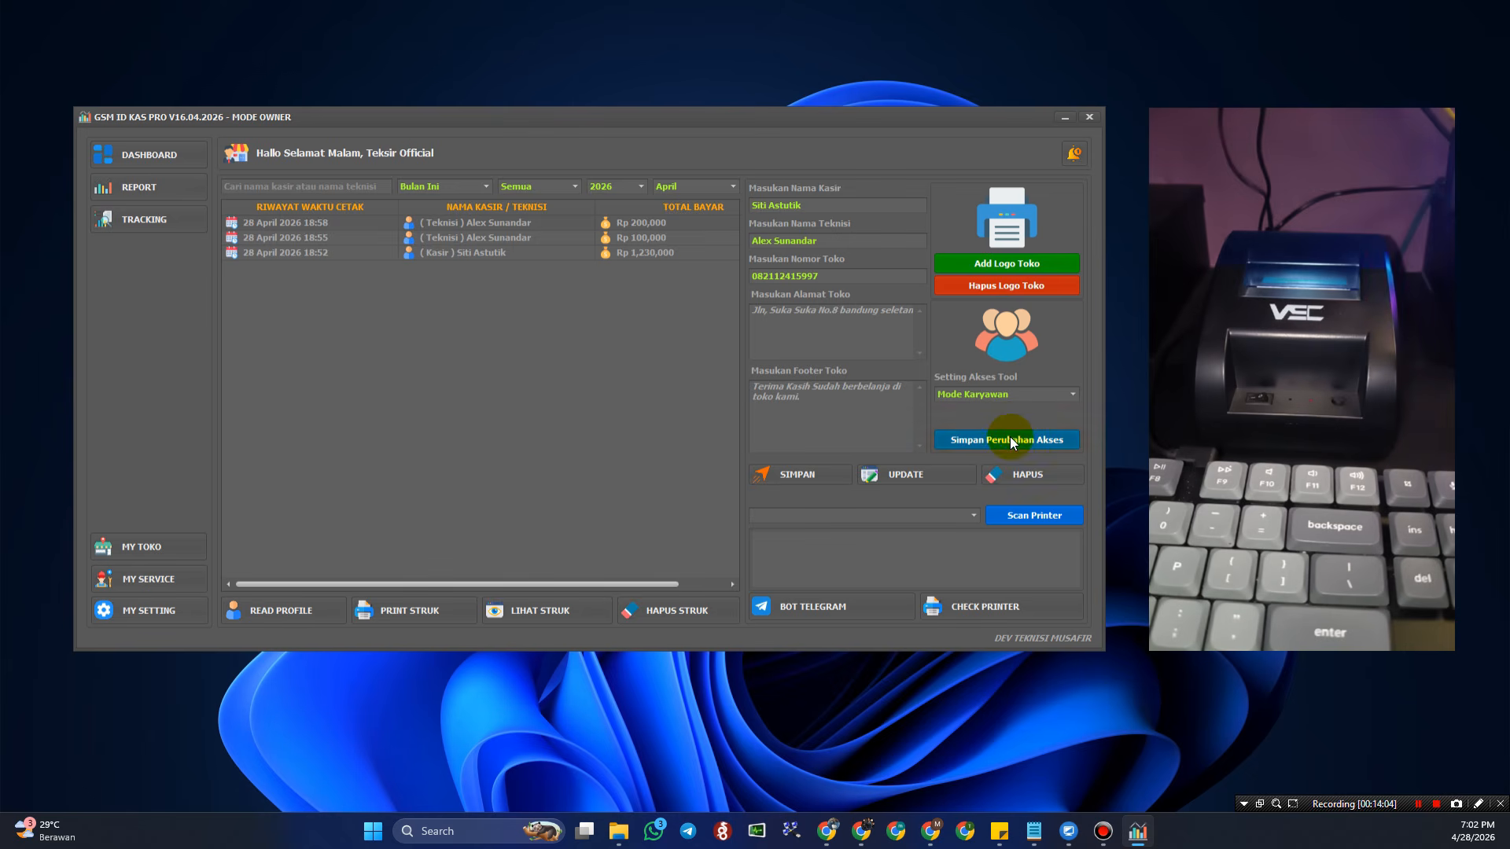
click(1009, 438)
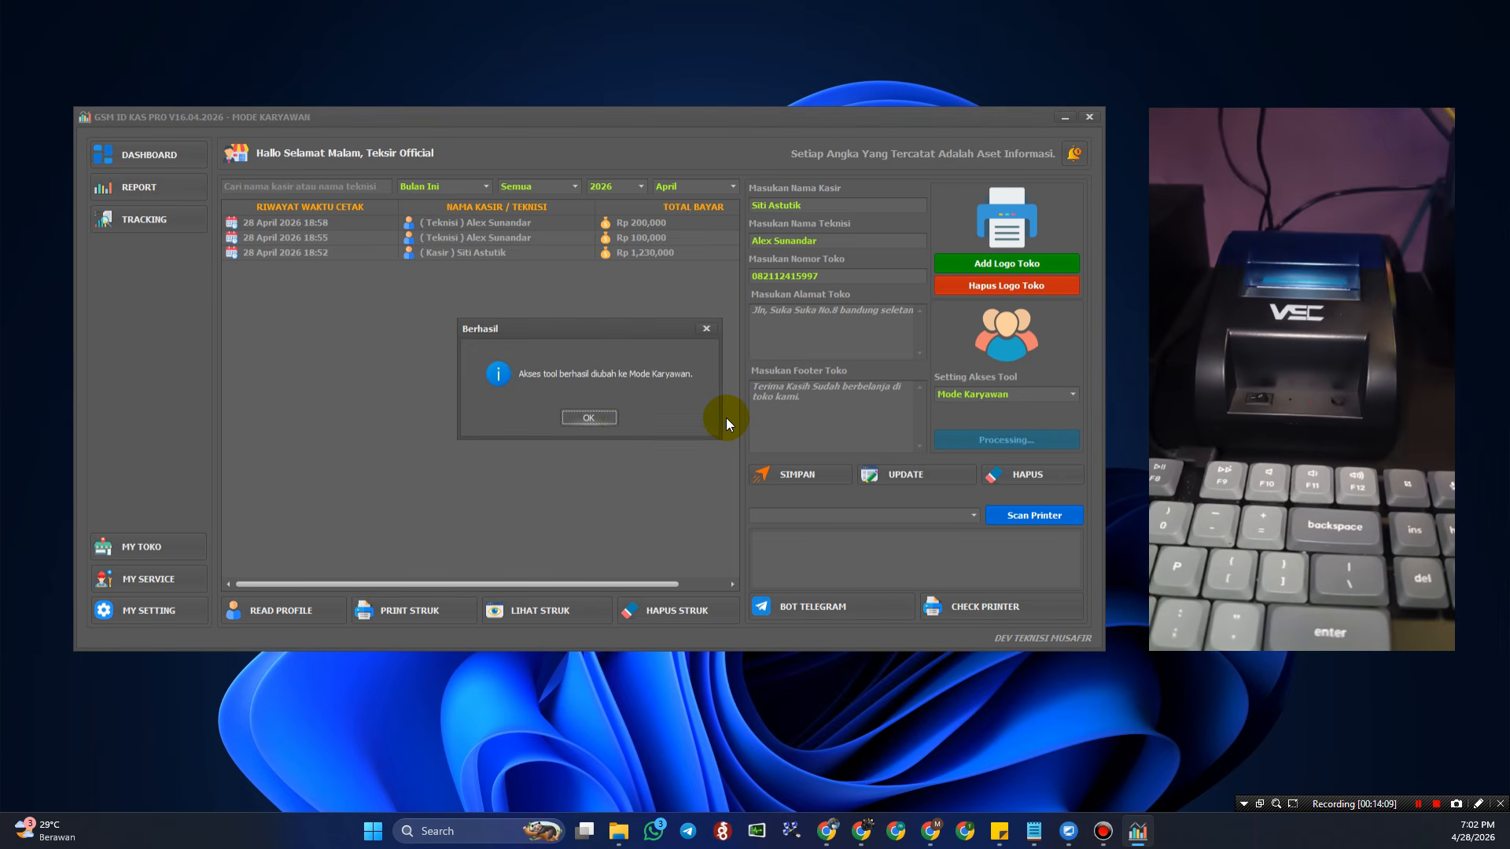
click(611, 417)
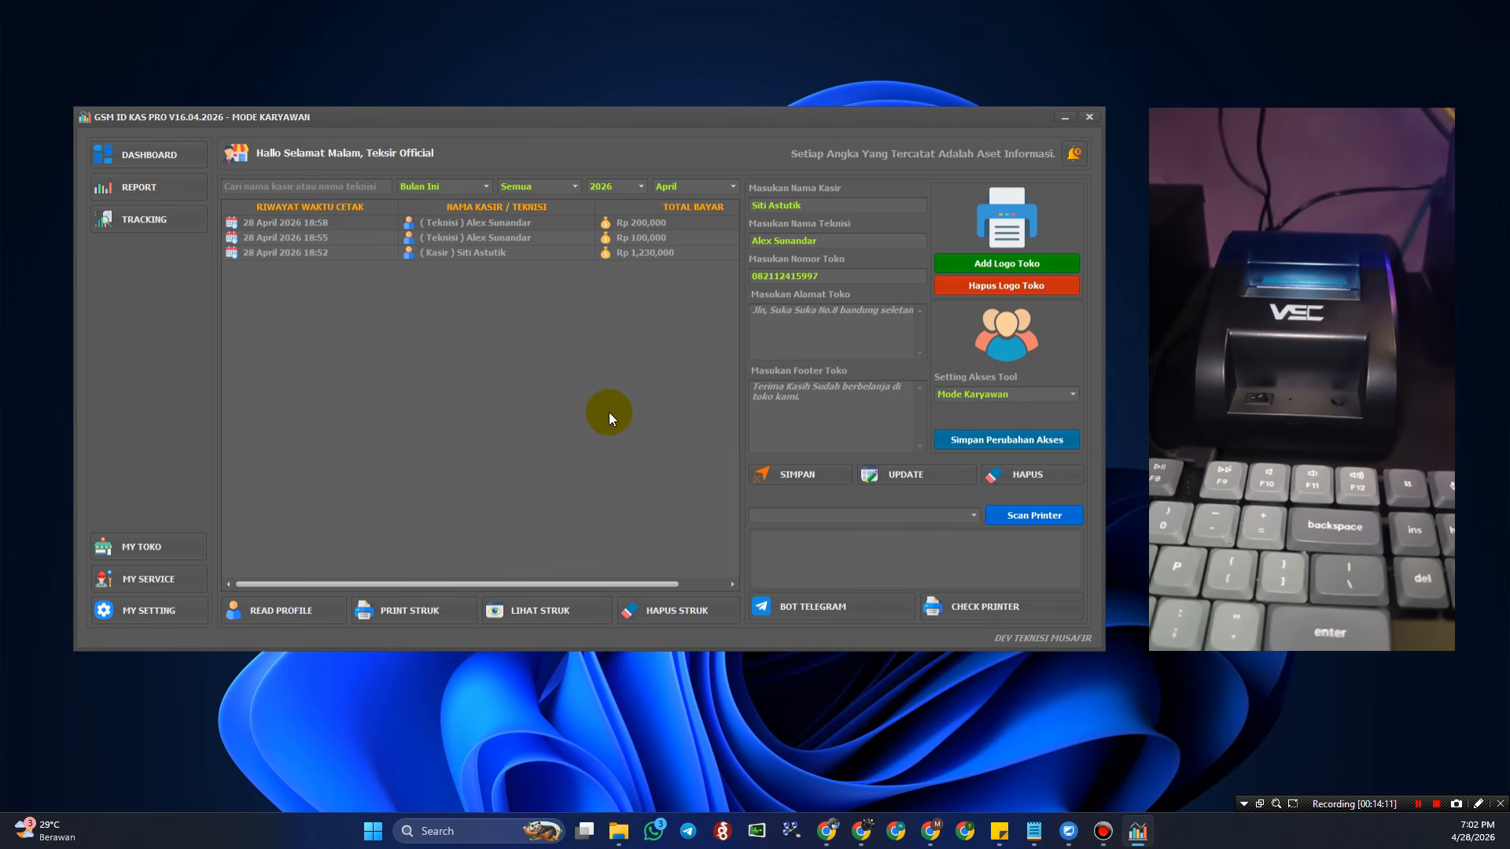
- Try deleting the second dashboard transaction and dismiss the owner-mode-required warning
click(157, 159)
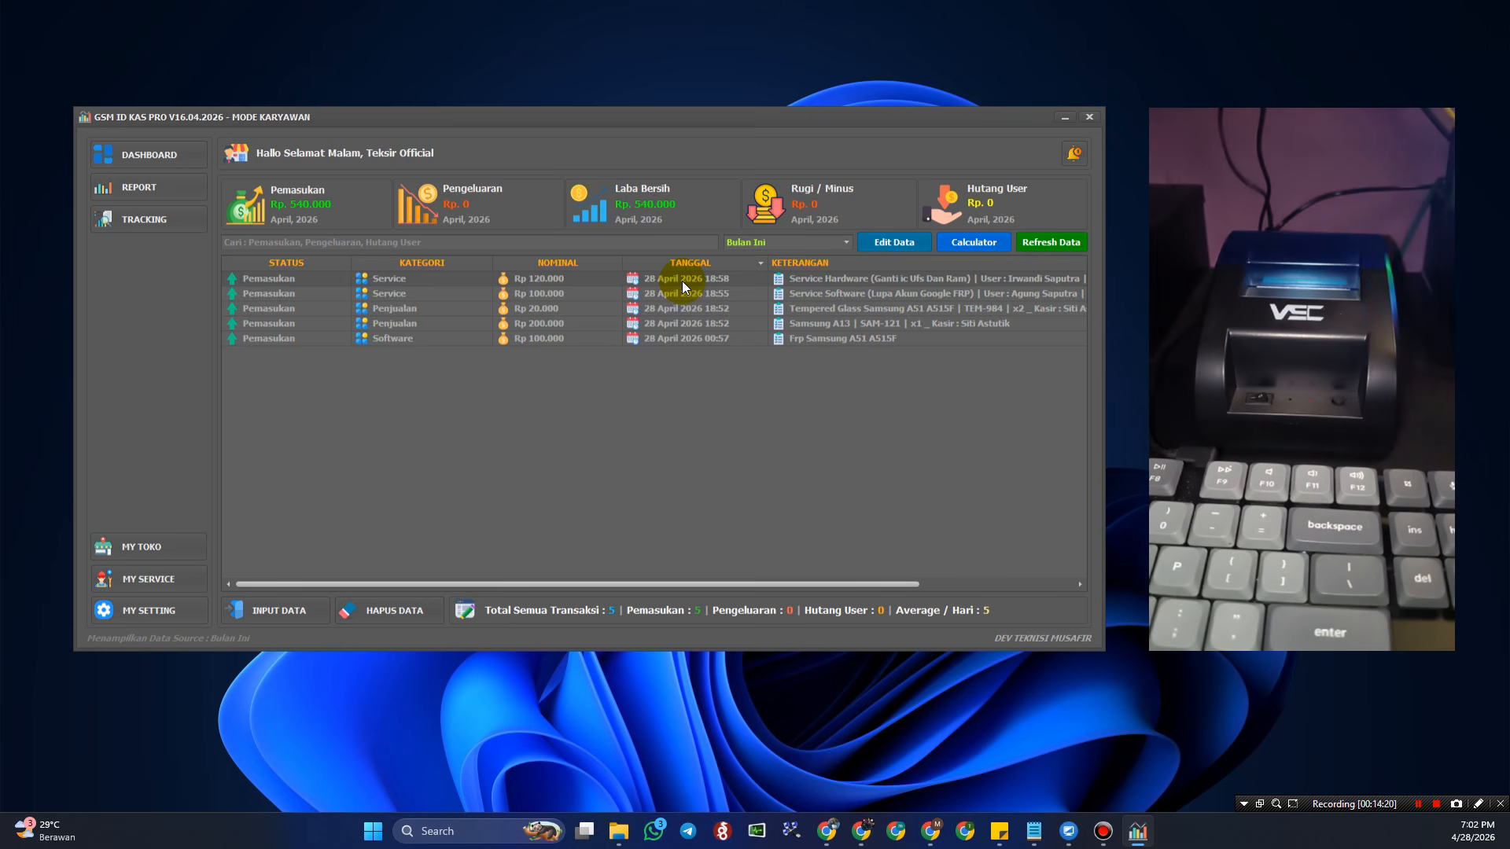
click(596, 296)
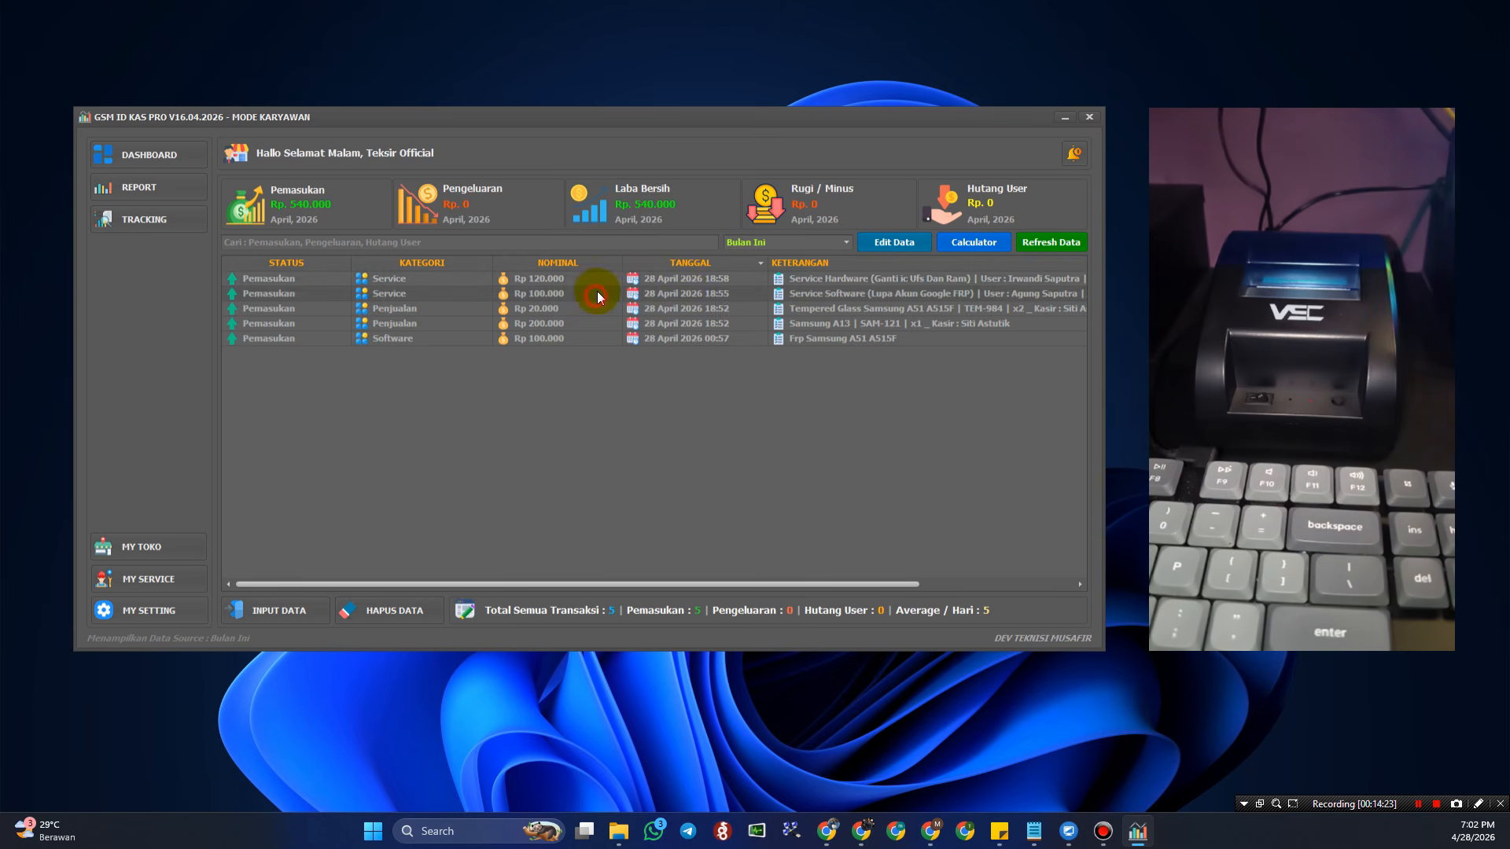
click(386, 611)
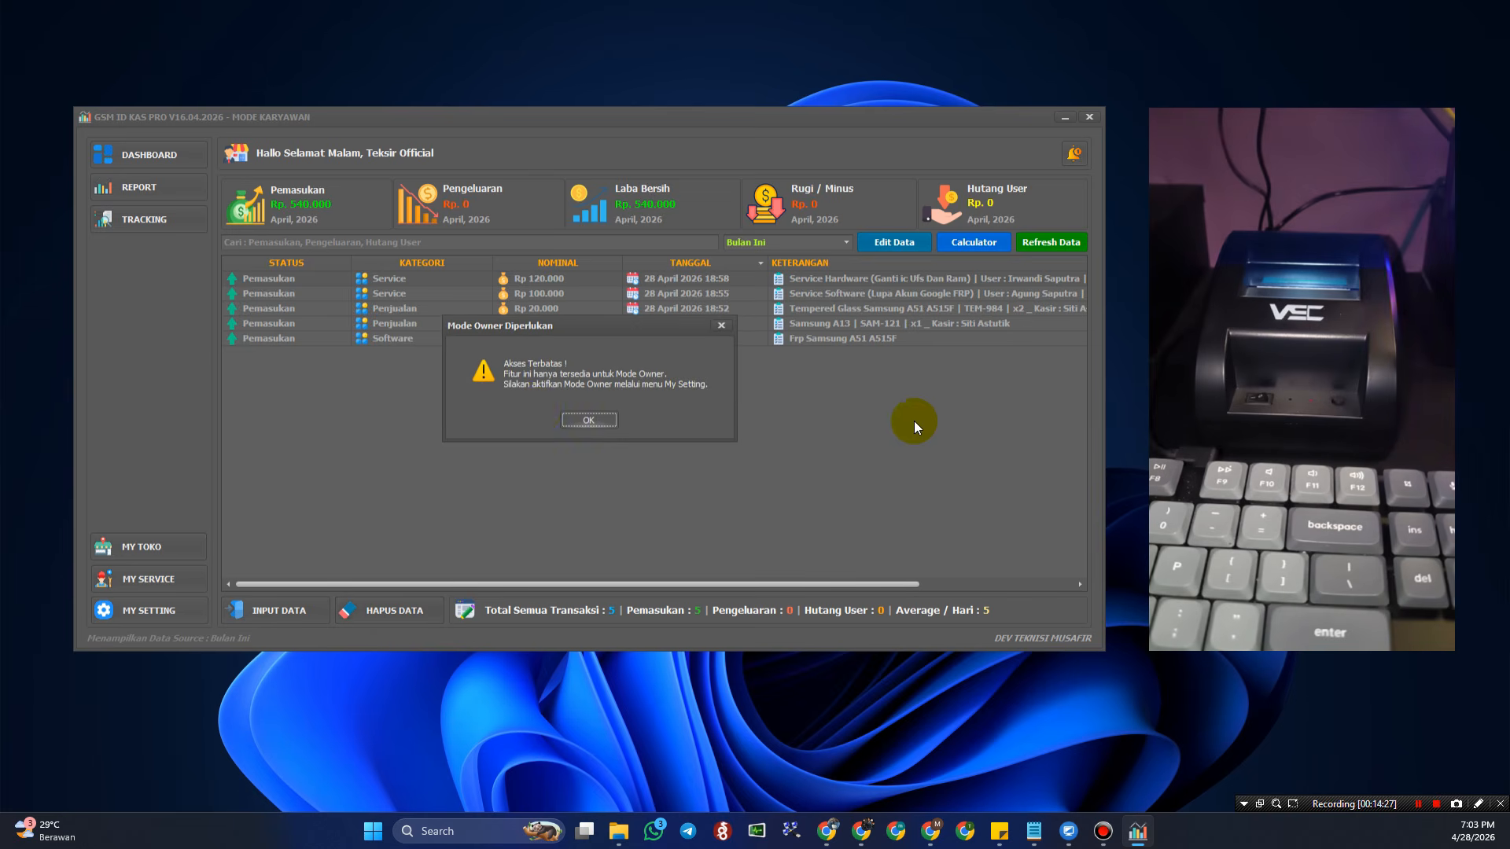
click(594, 420)
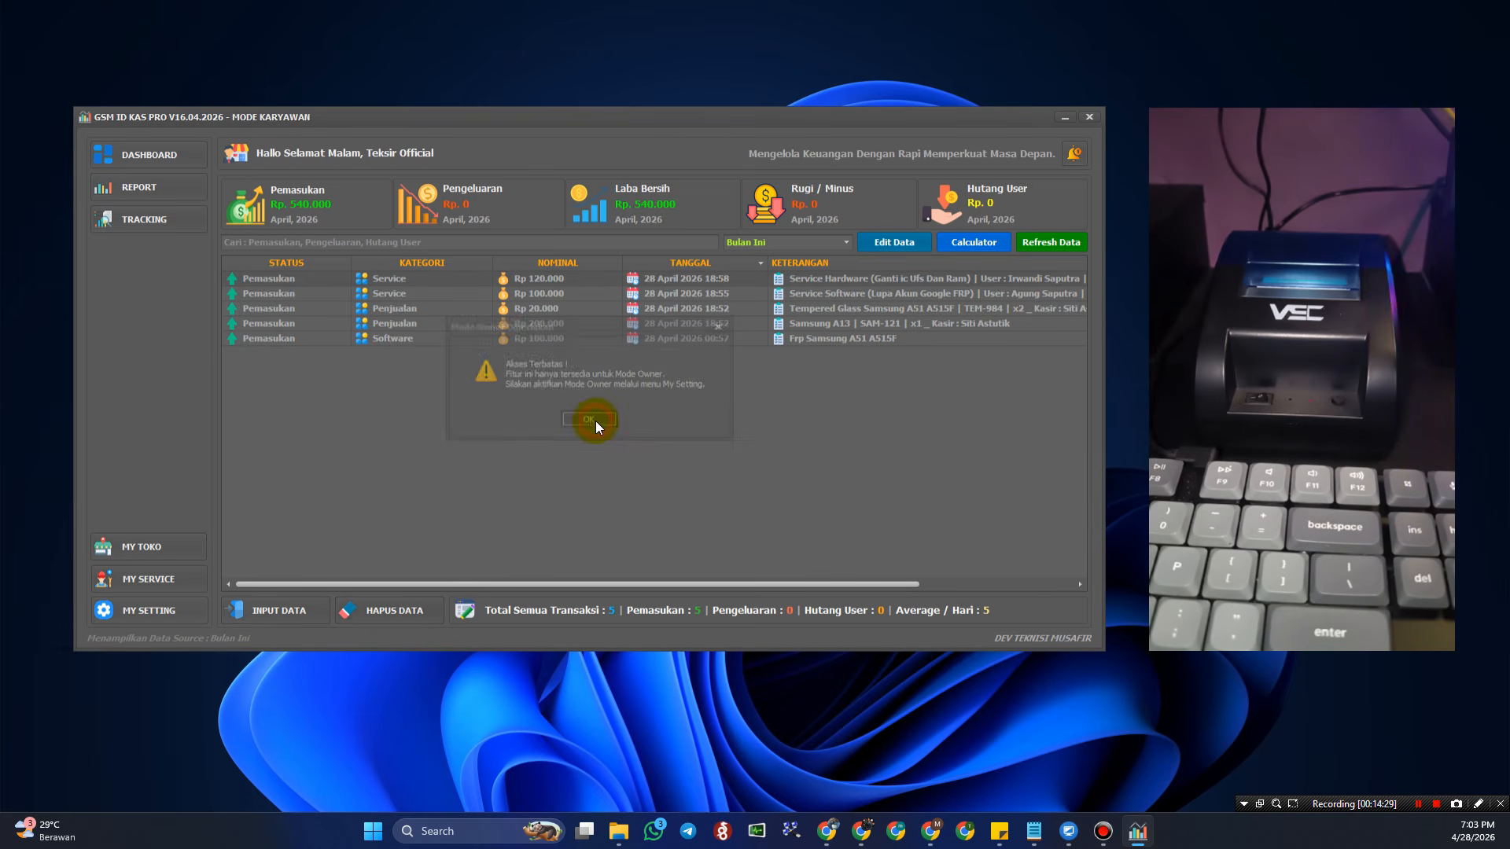
- In MY TOKO, try editing and deleting TEM-984 and deleting a category, dismissing each owner-mode warning
click(203, 539)
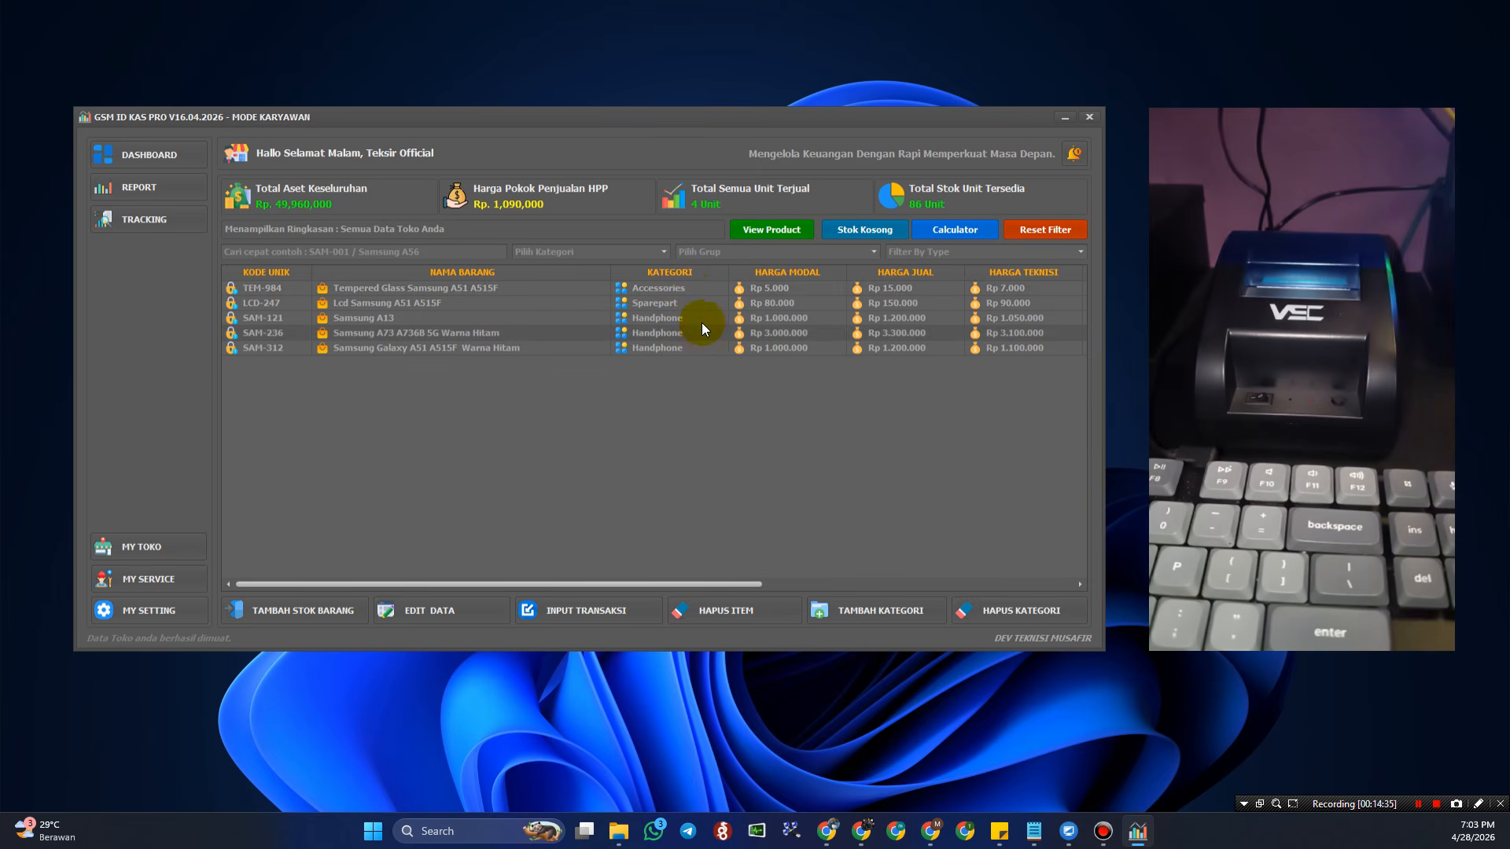
click(705, 287)
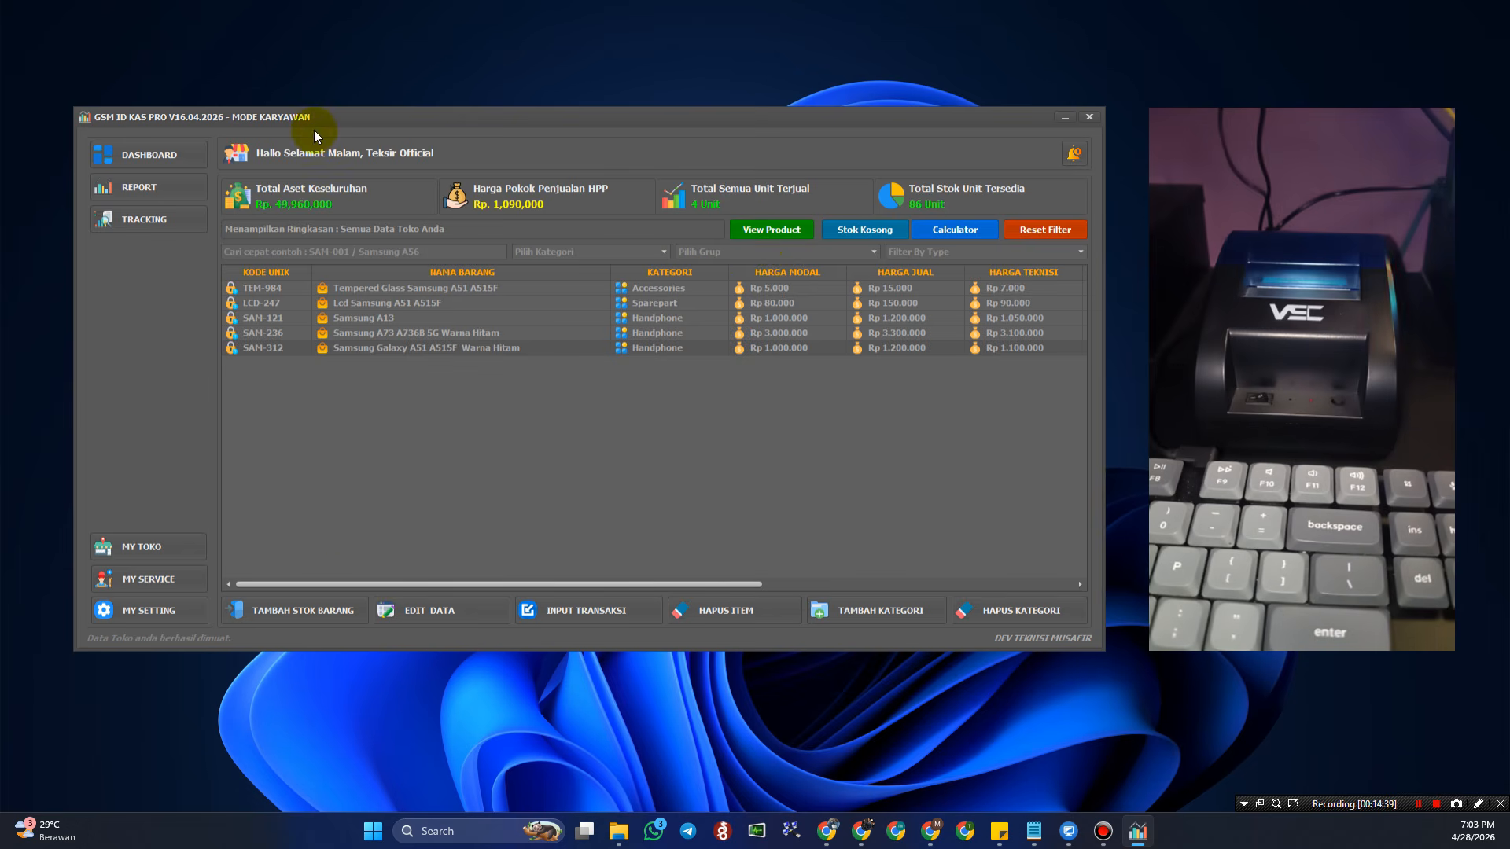
click(423, 610)
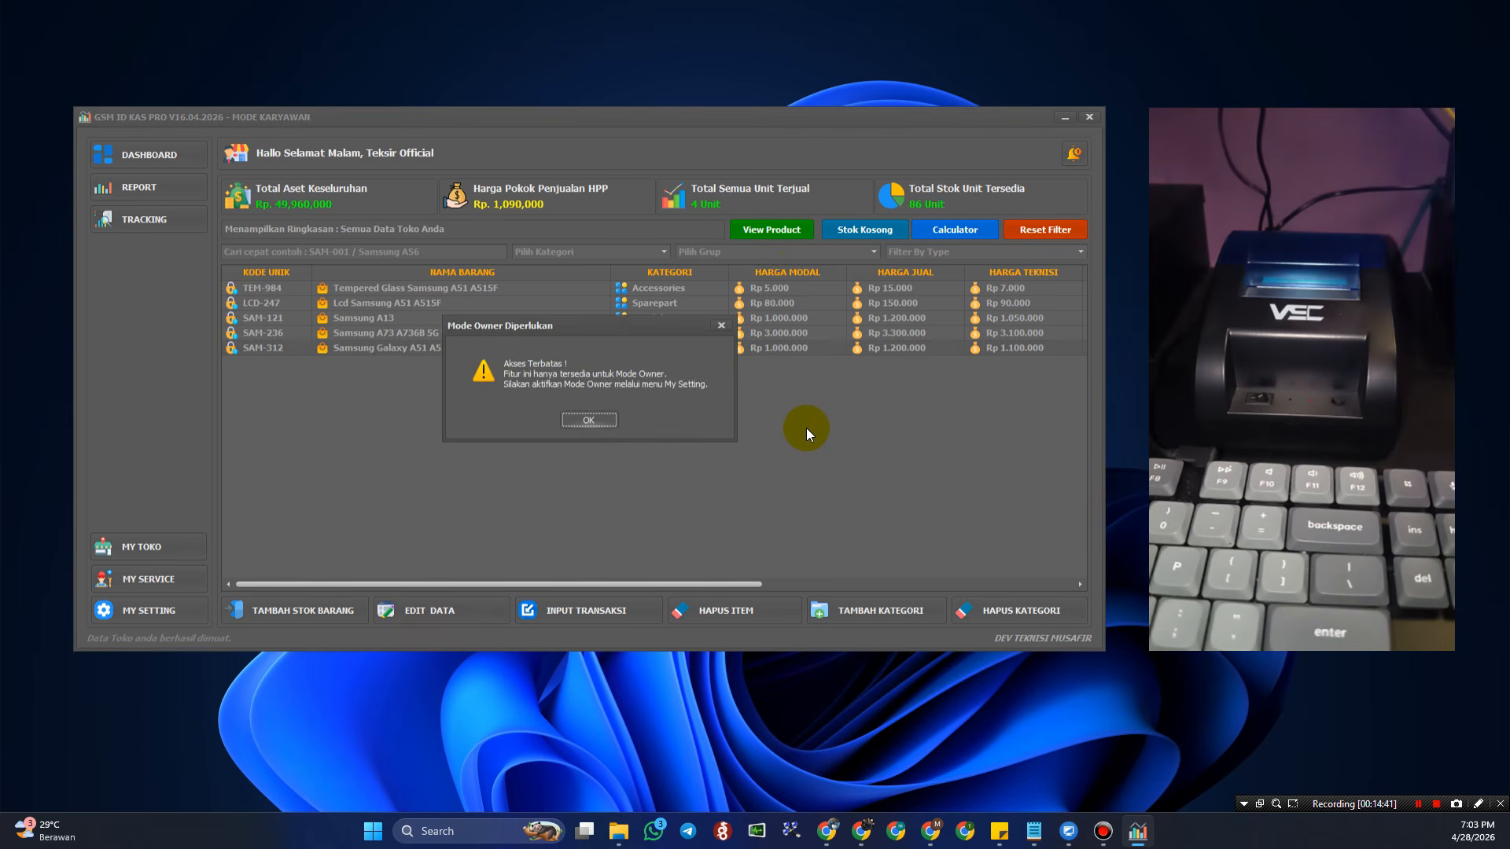
click(596, 427)
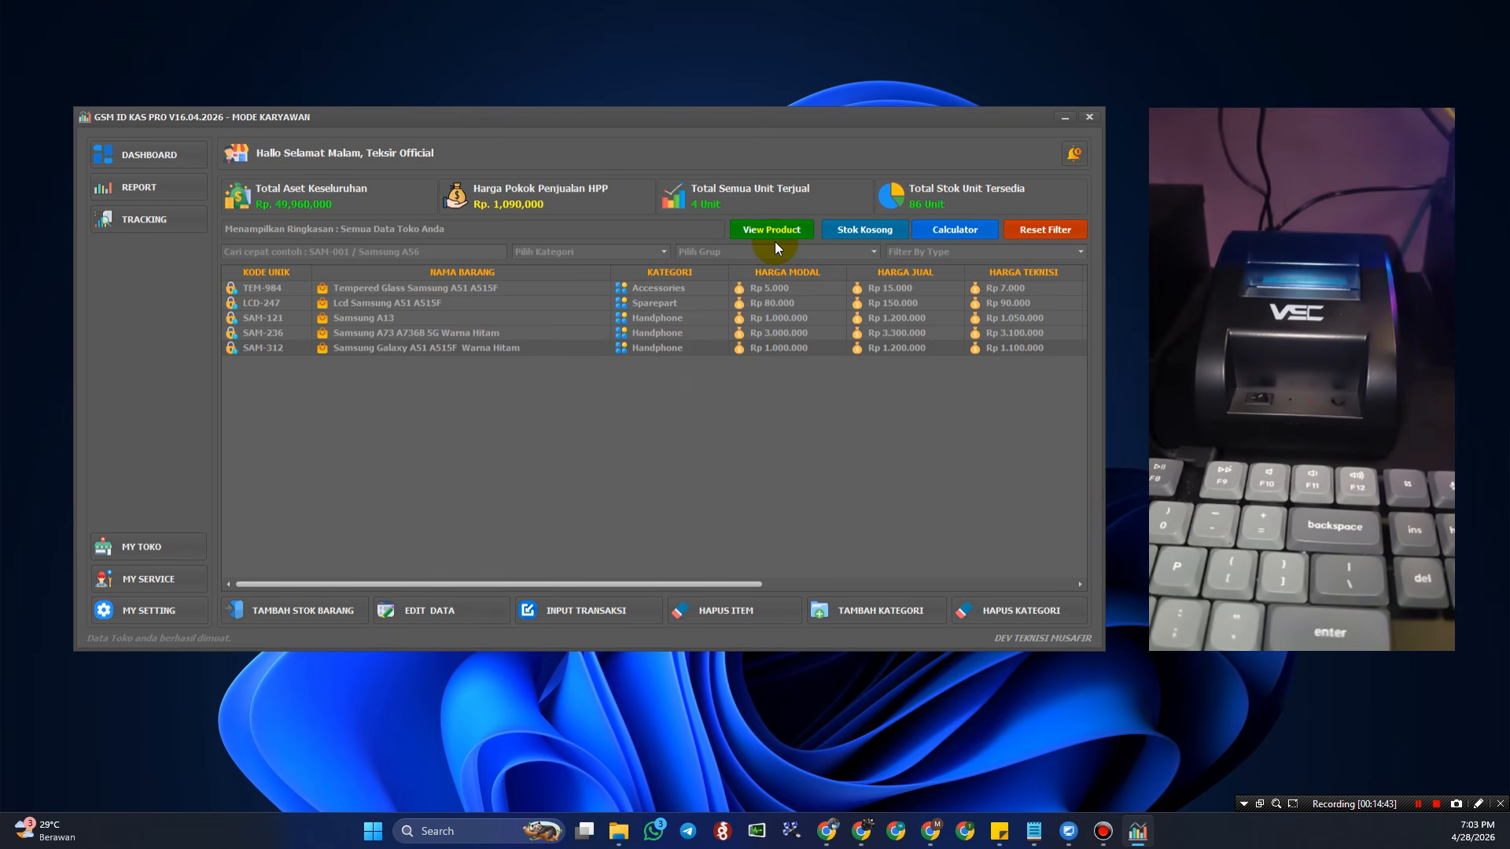
click(700, 612)
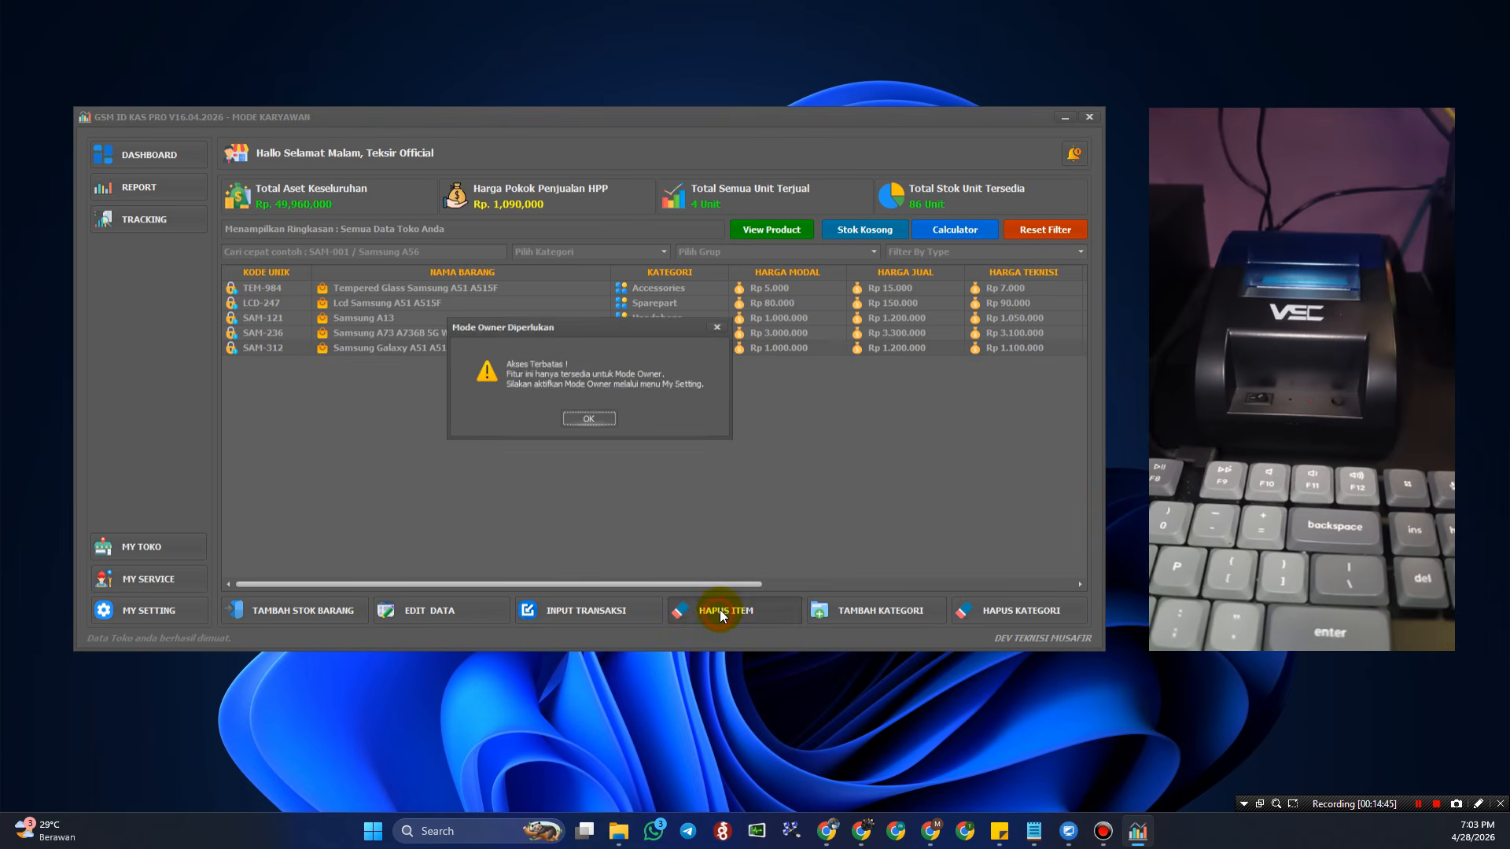
click(593, 418)
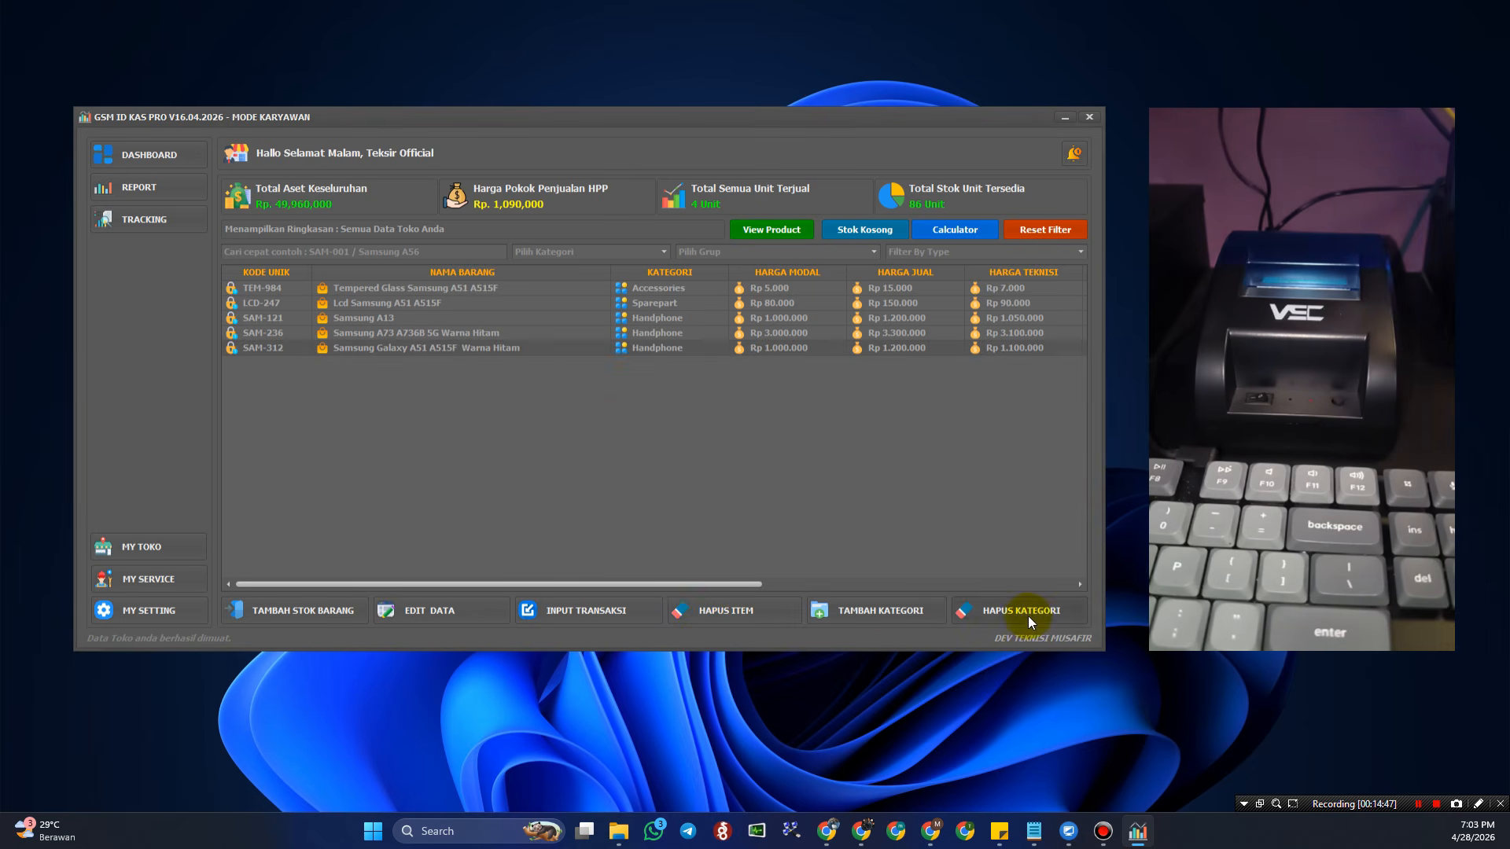
click(872, 612)
click(602, 419)
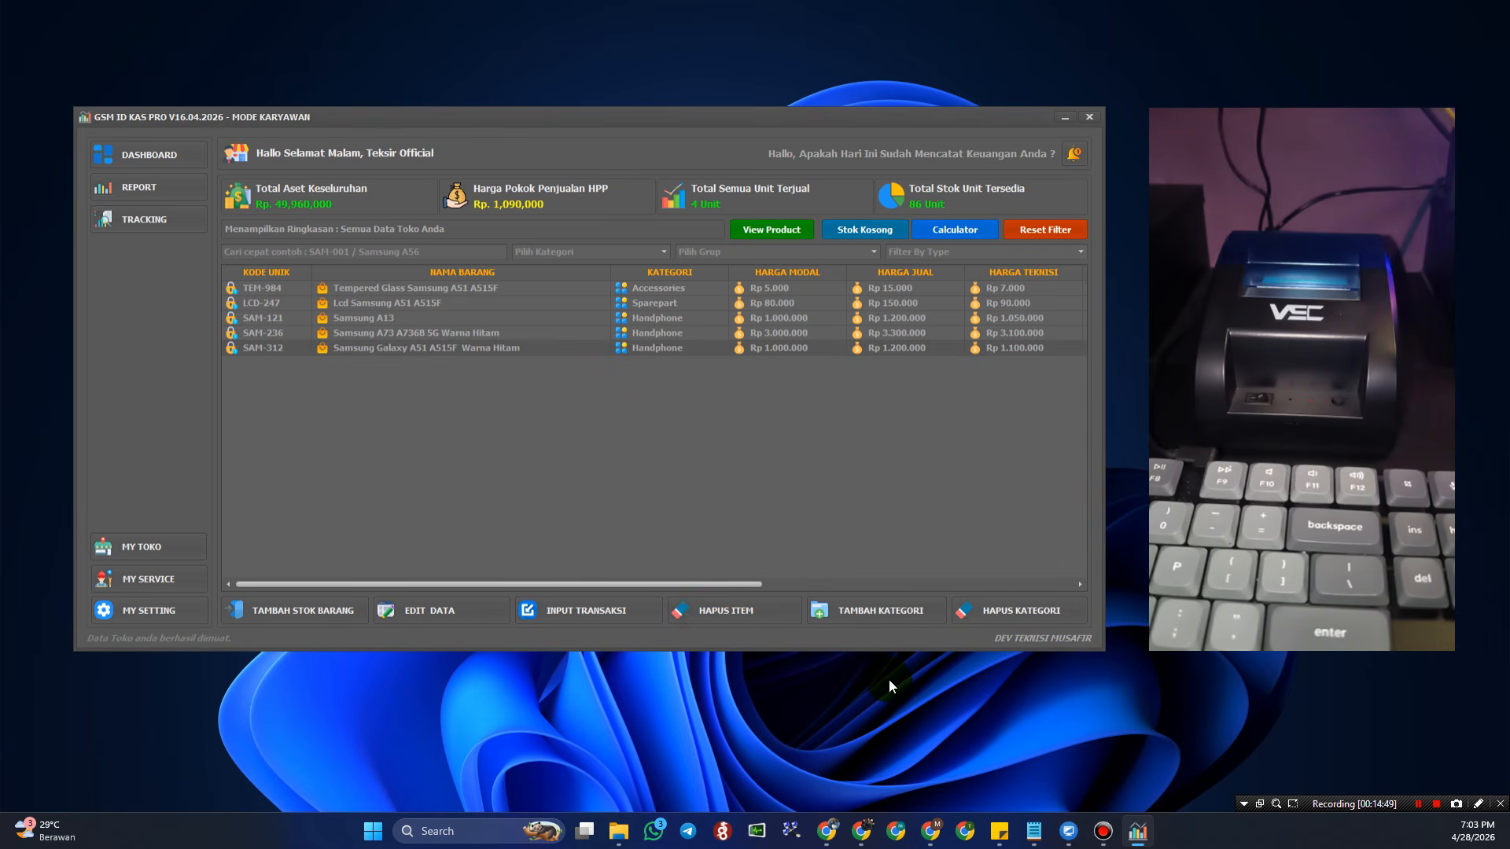
- Open and close the add-category form, then try adding stock and dismiss the choose-category notice
click(883, 612)
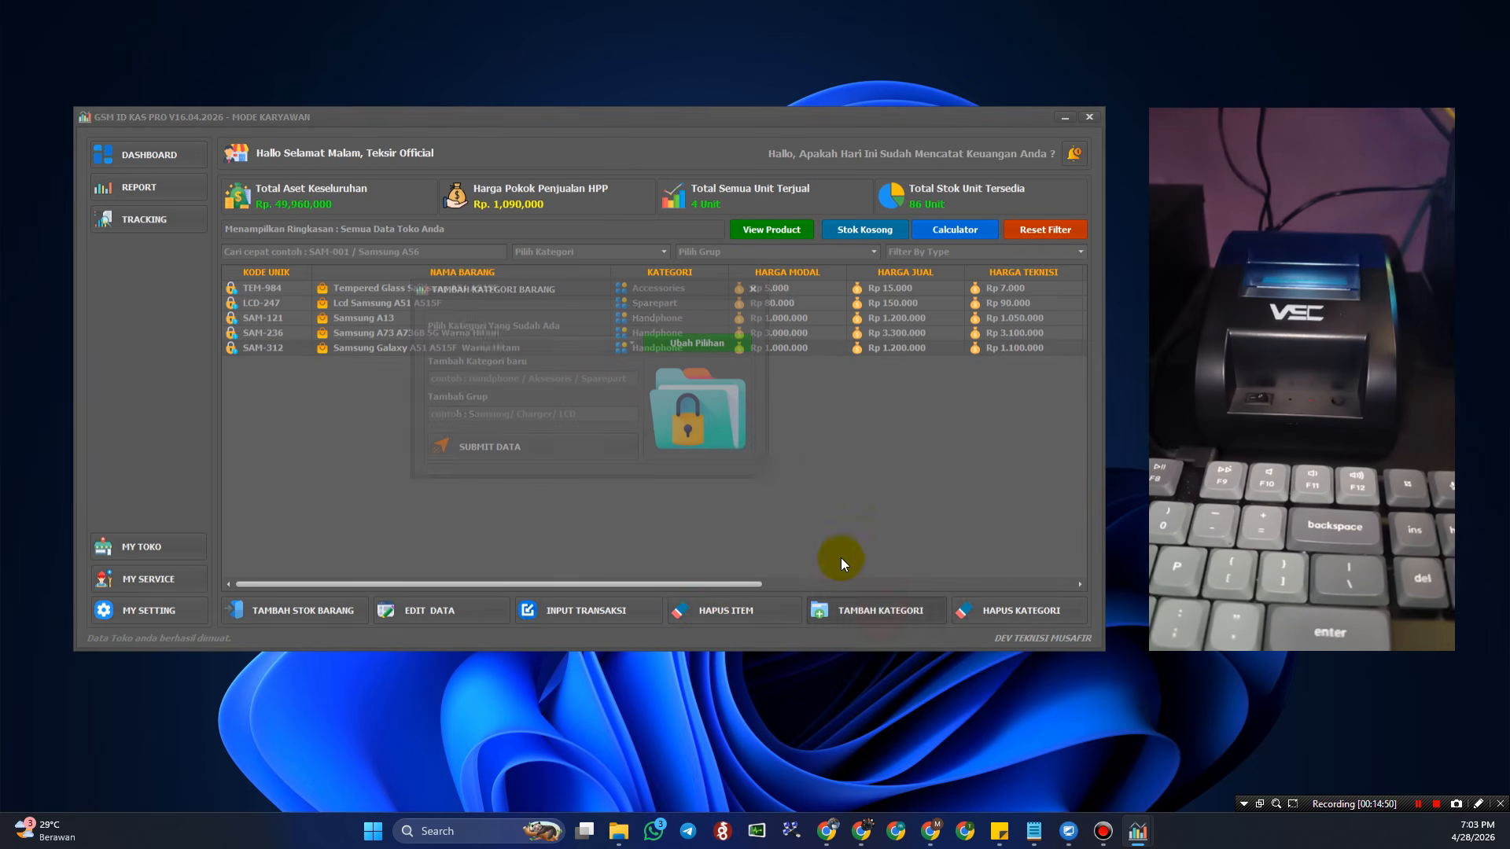
click(753, 293)
click(362, 600)
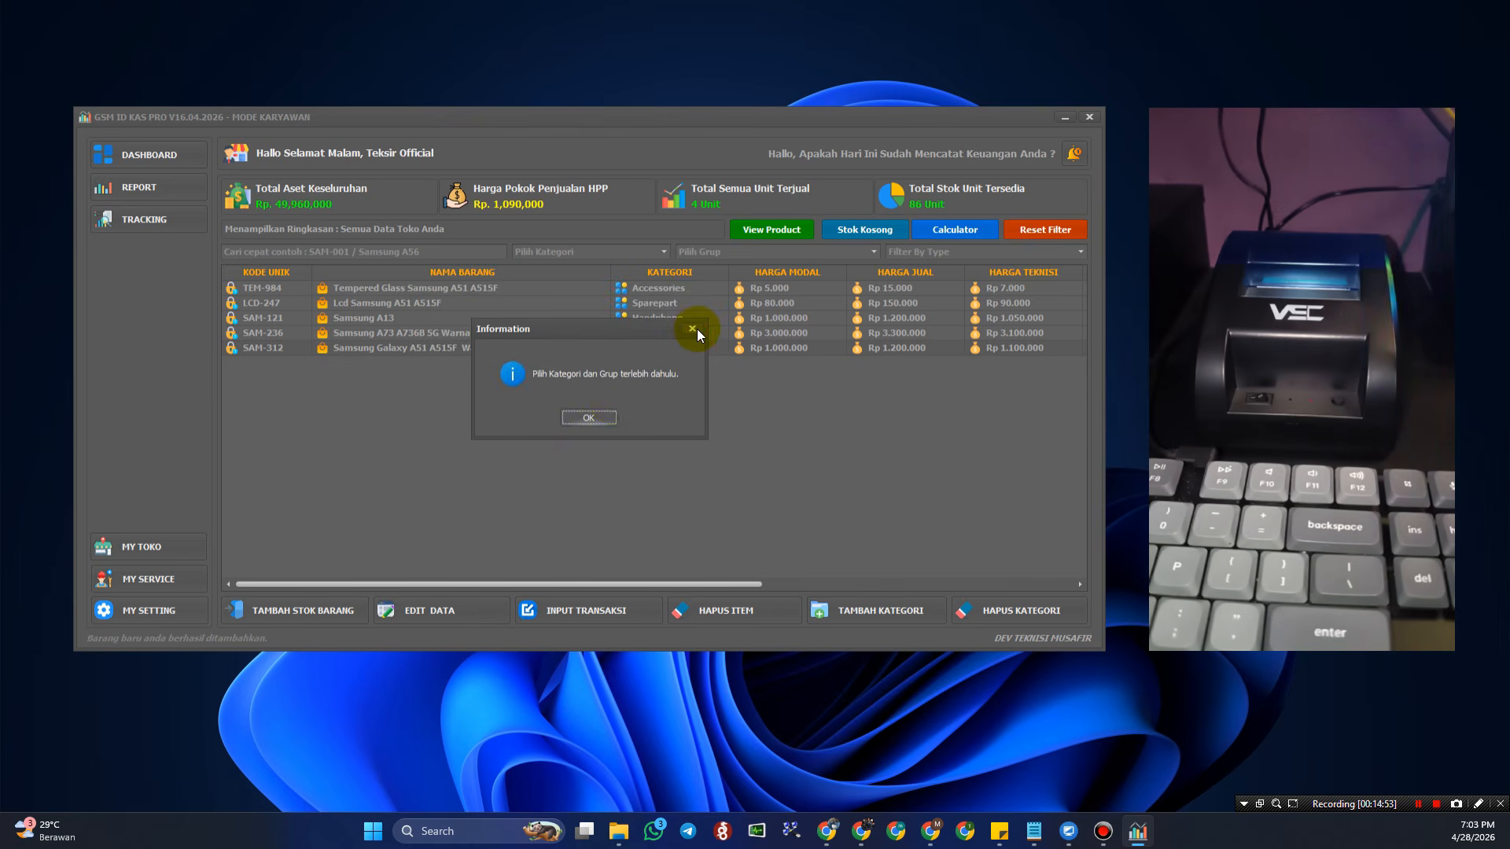
click(693, 329)
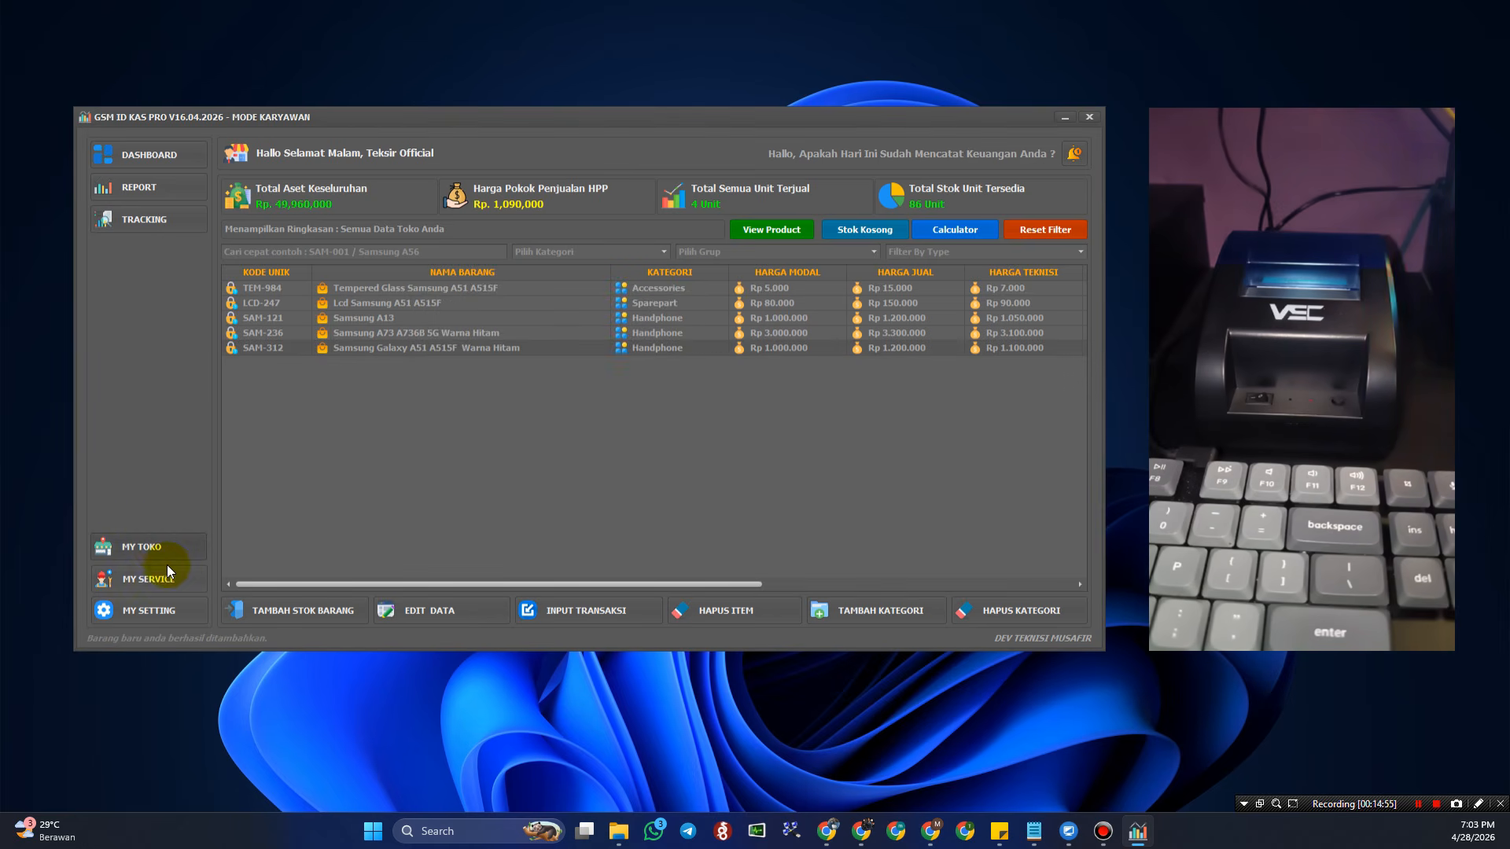
- In the service list, try editing, re-statusing and deleting the Redmi 7 job, dismissing each warning
click(158, 586)
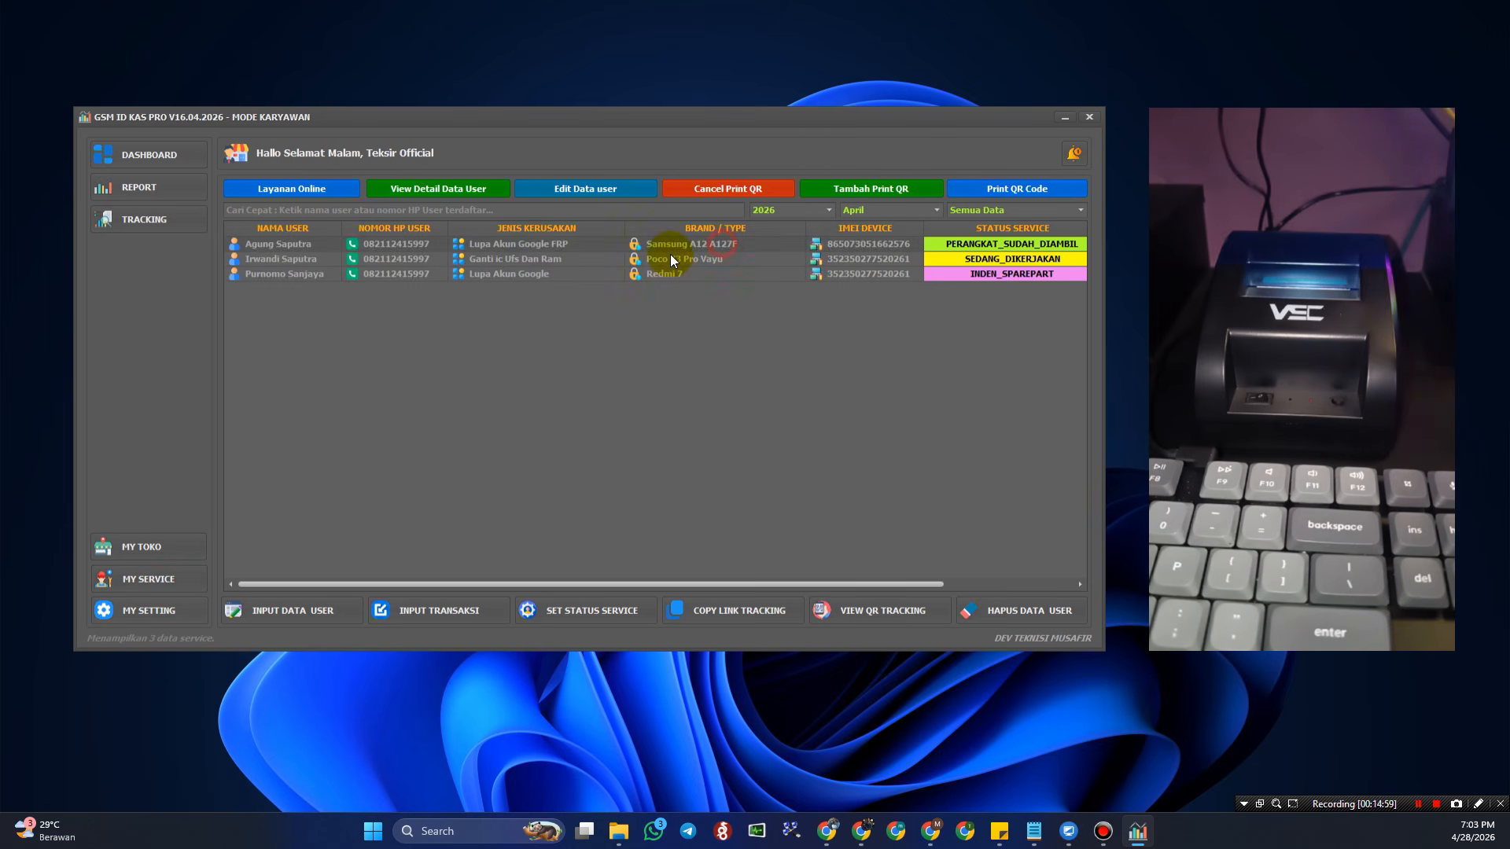
click(600, 261)
click(613, 272)
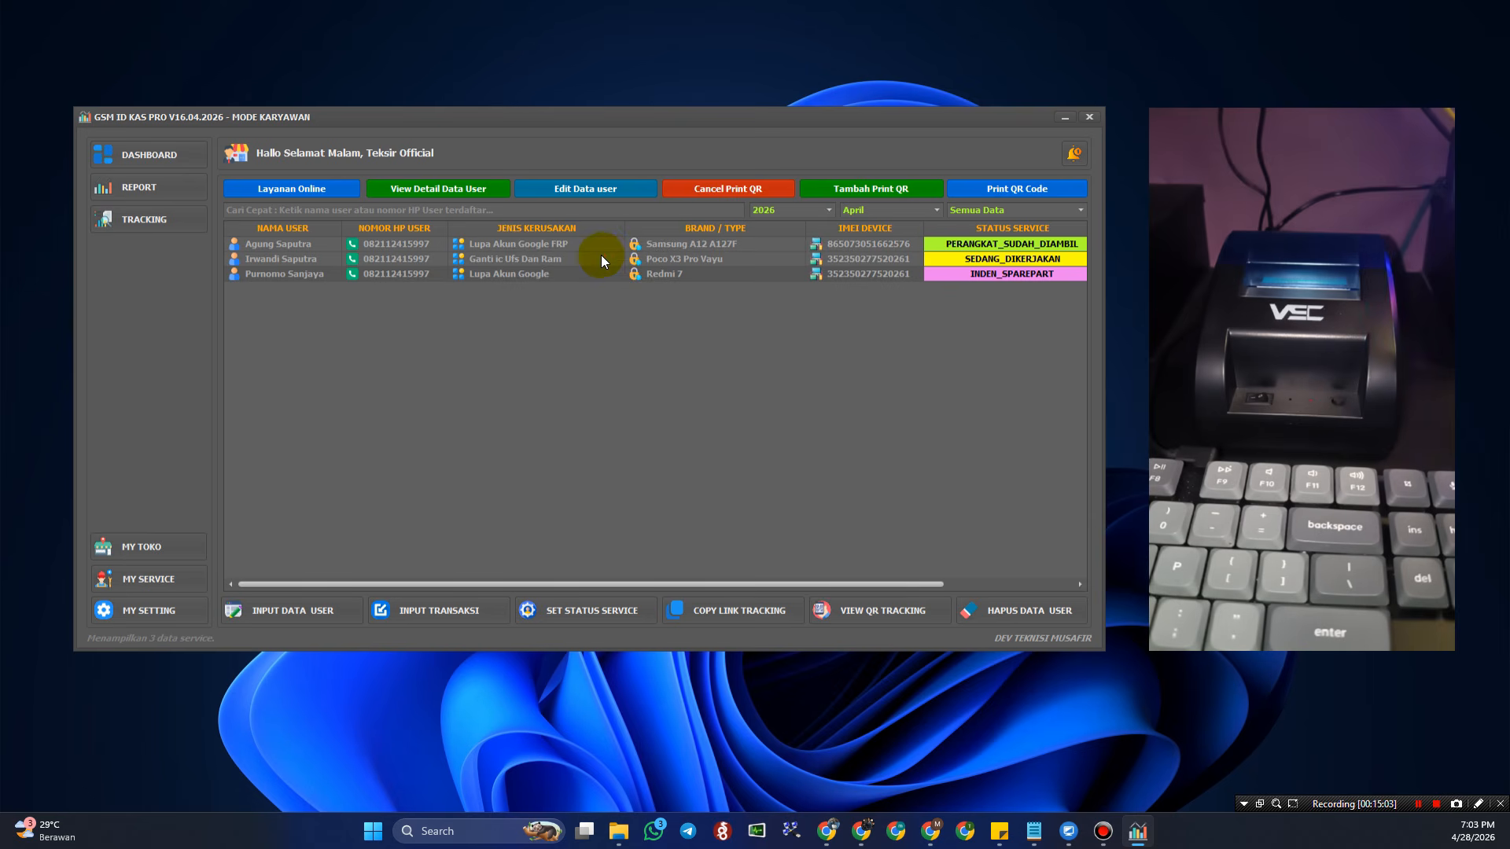
click(612, 273)
click(611, 191)
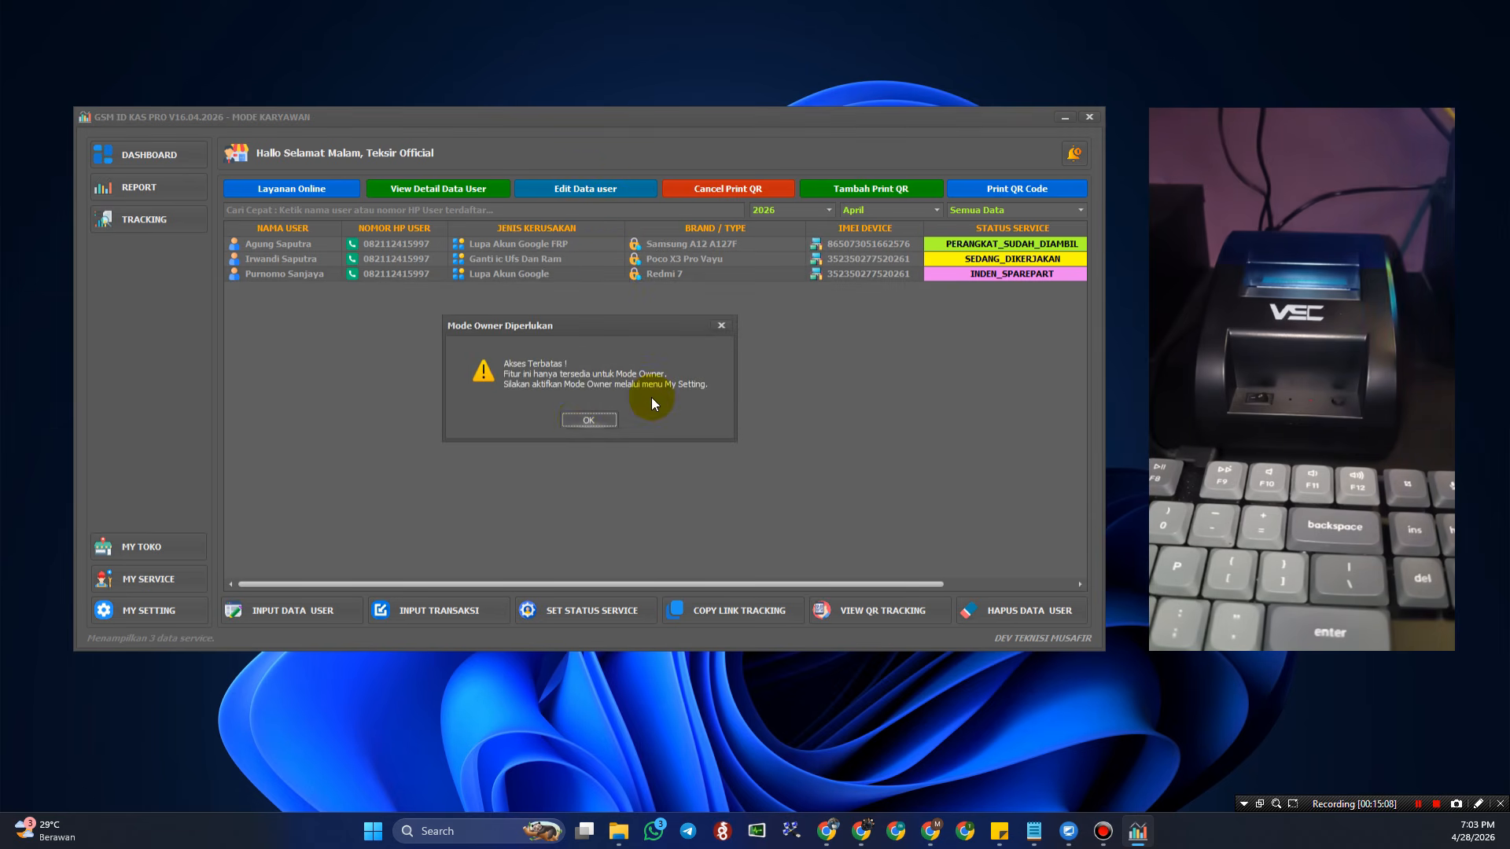
click(582, 420)
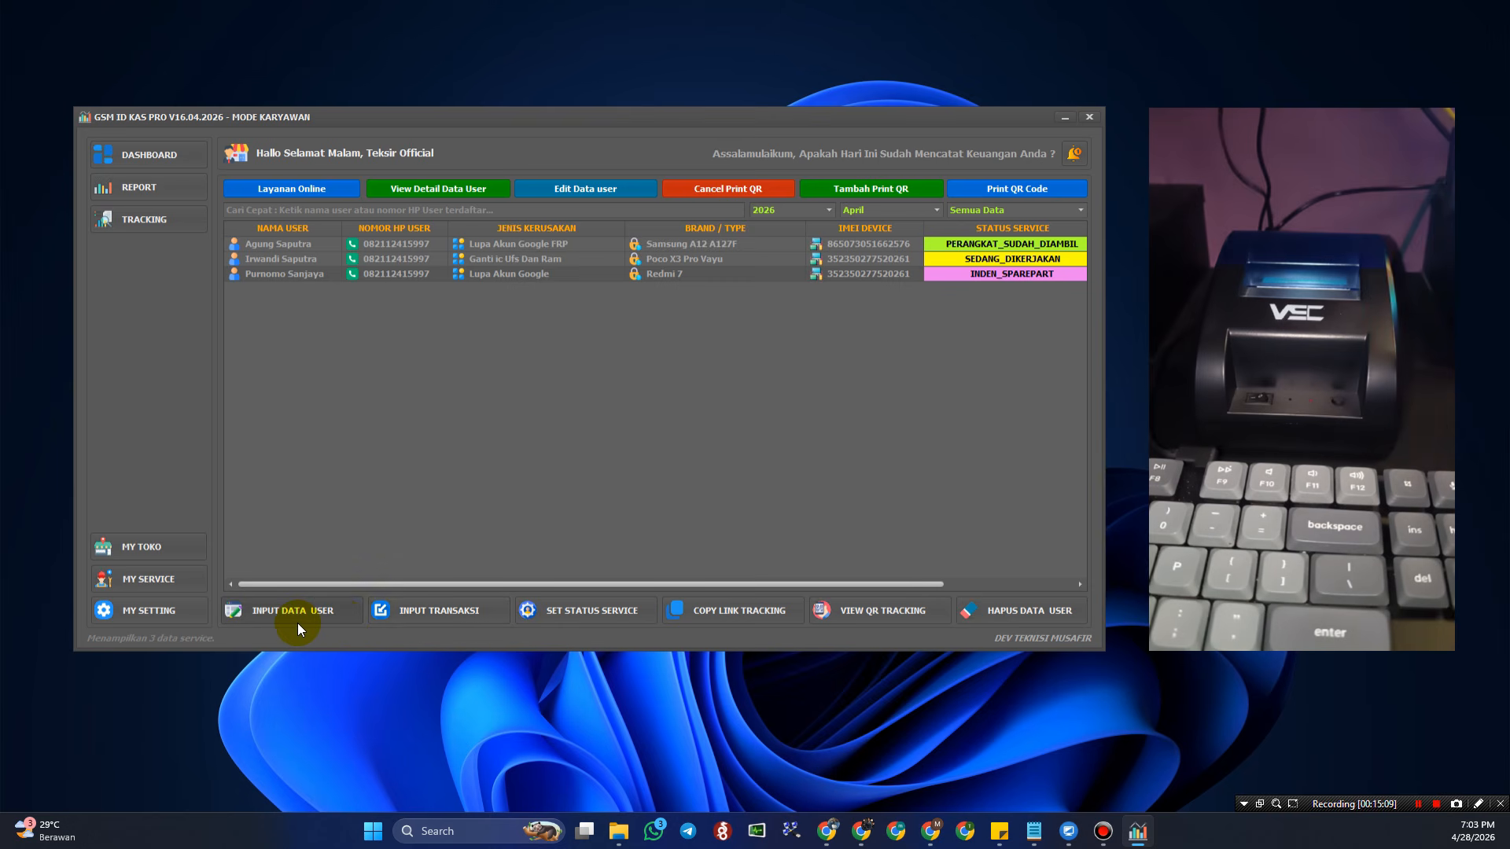
click(600, 616)
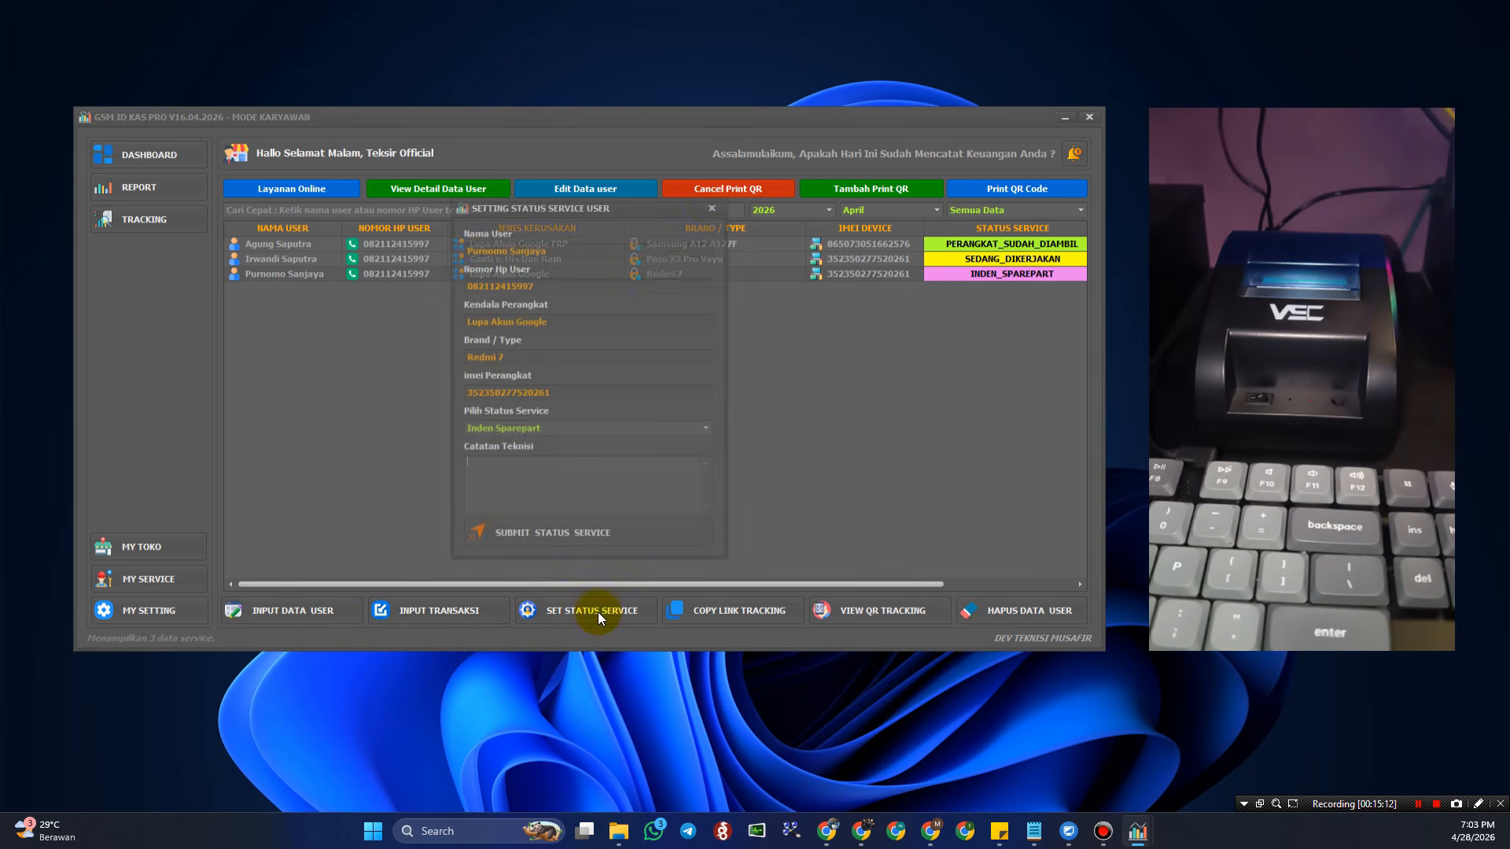
click(713, 212)
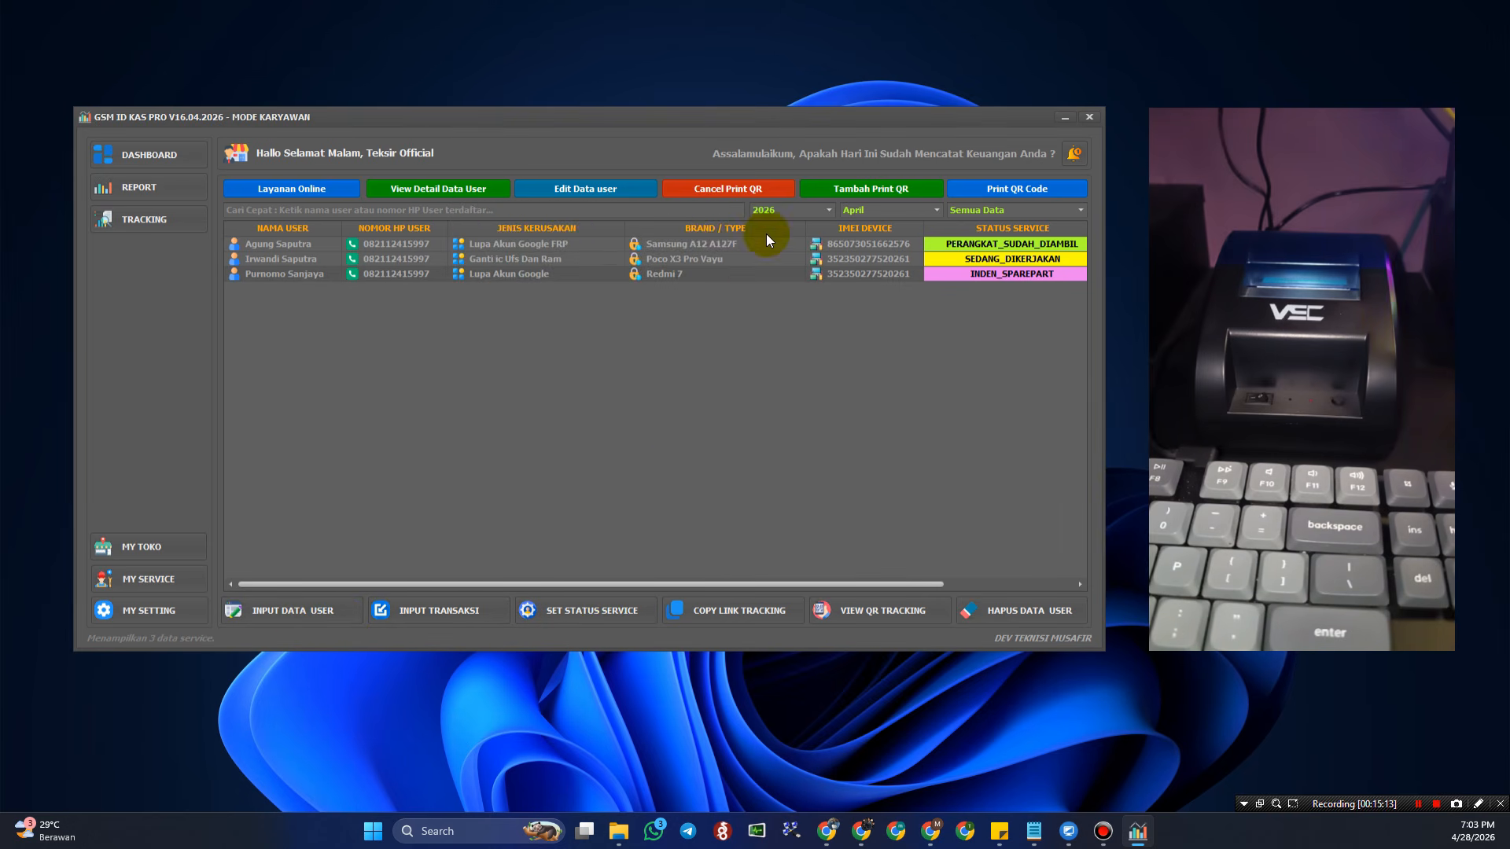
click(1063, 618)
click(611, 417)
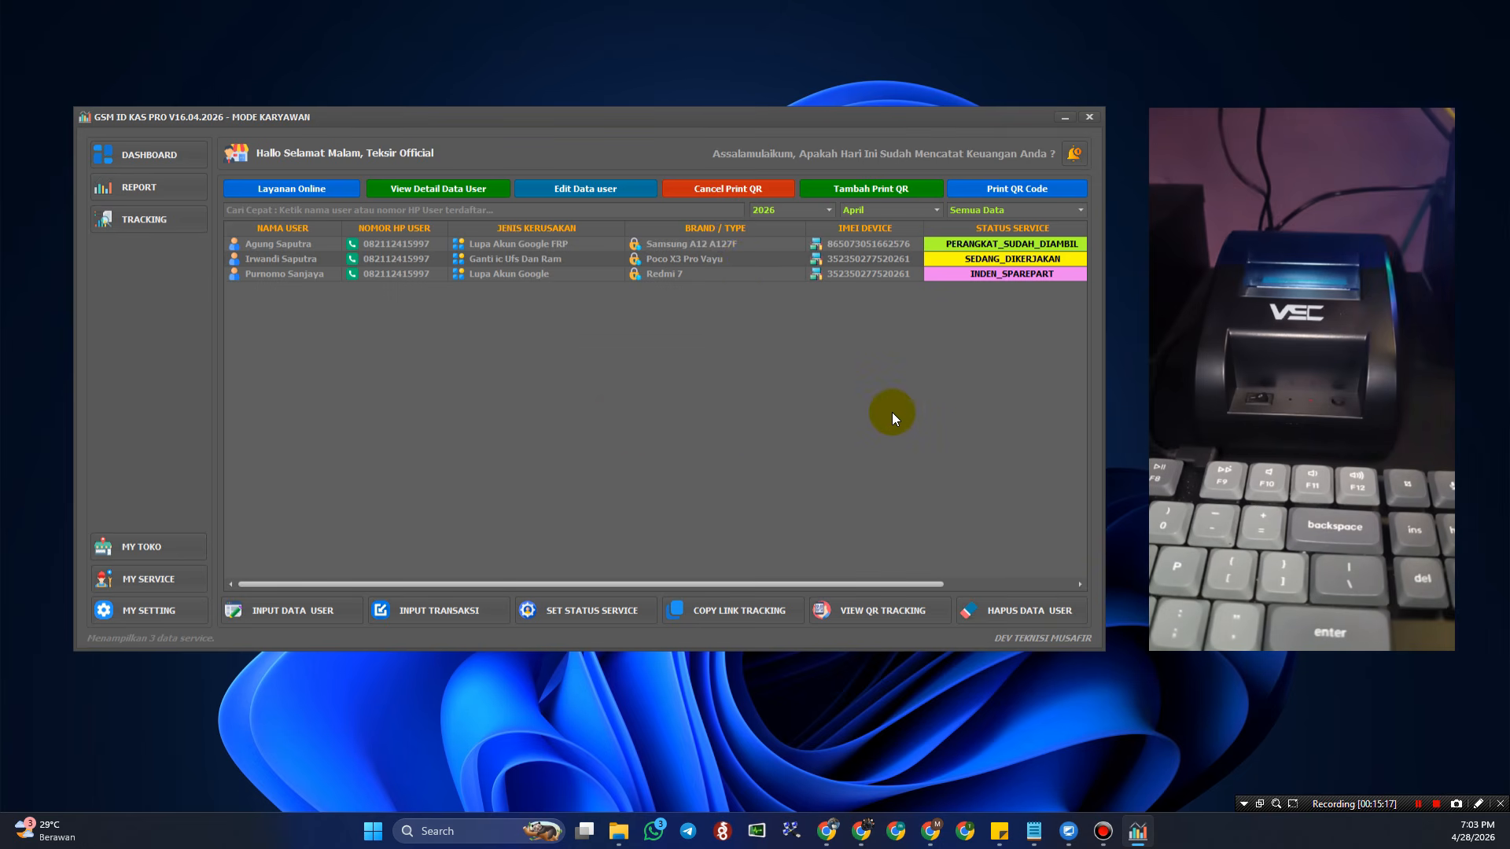
- On MY SETTING, choose Mode Owner as the access mode and save the change
click(160, 612)
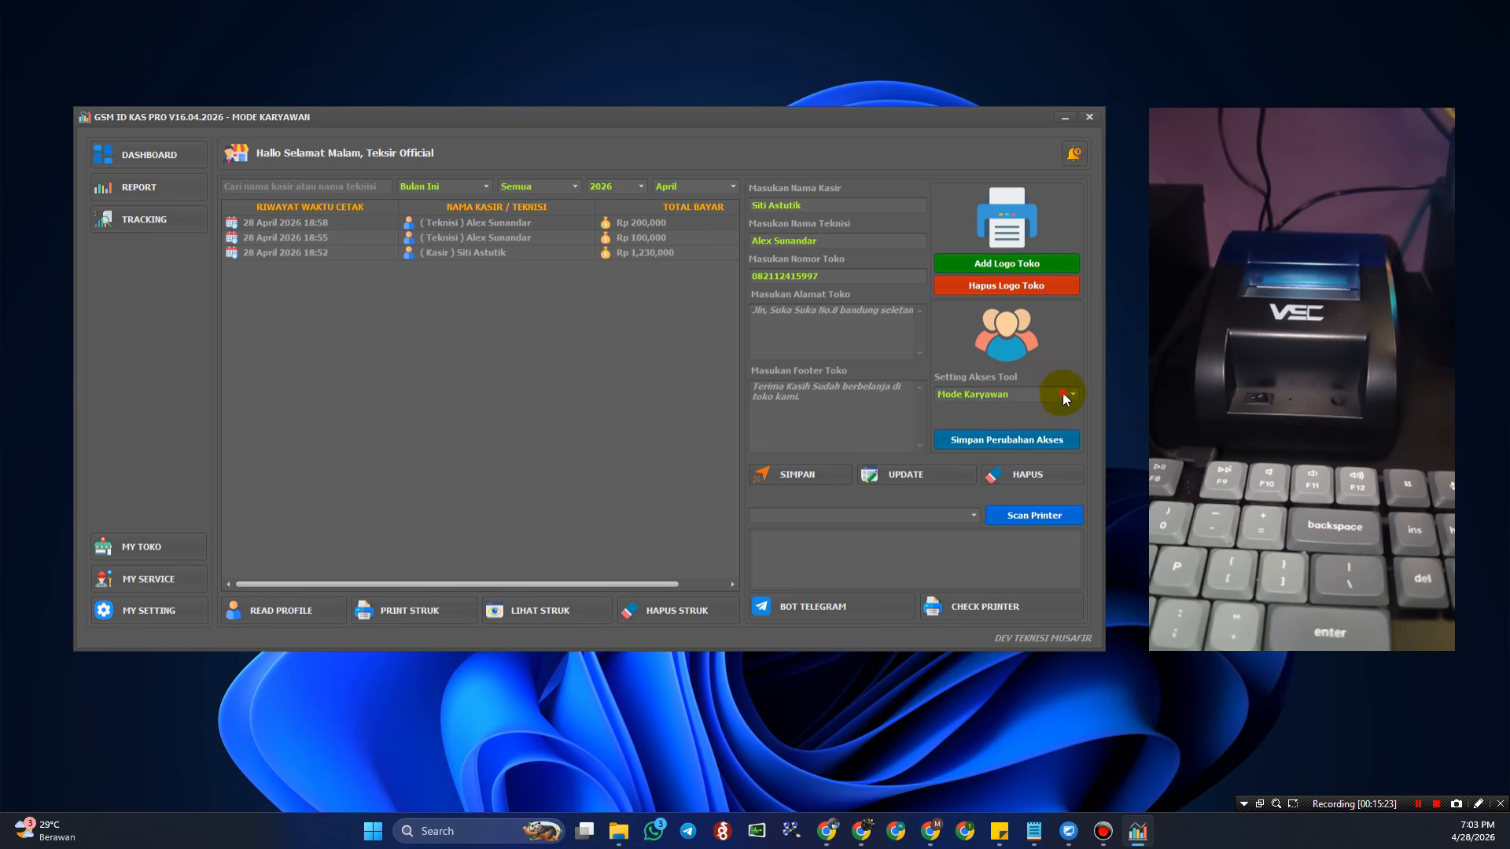
click(1063, 396)
click(1019, 409)
click(1006, 394)
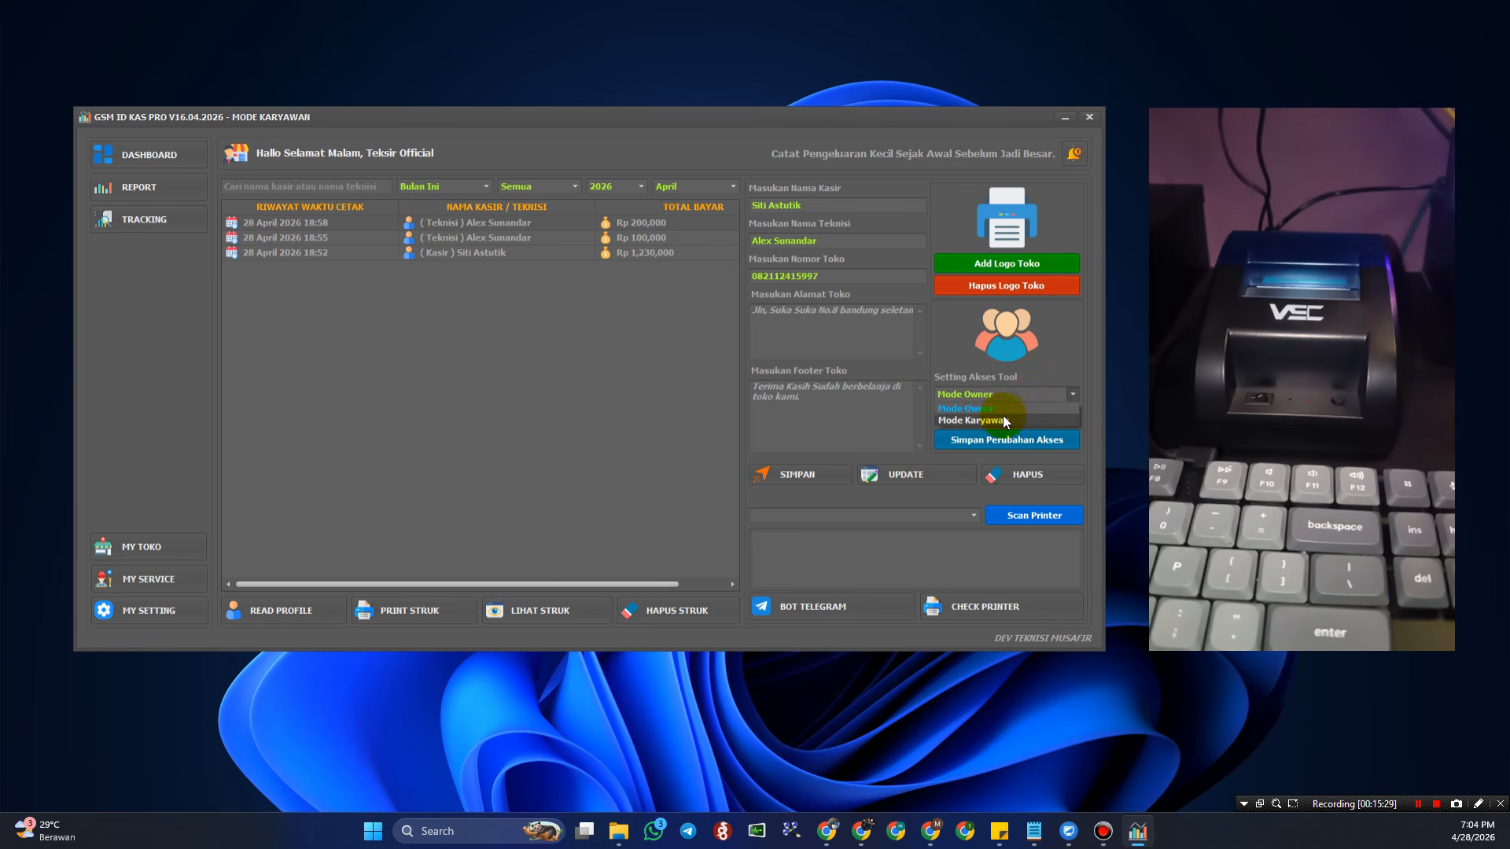
click(1002, 408)
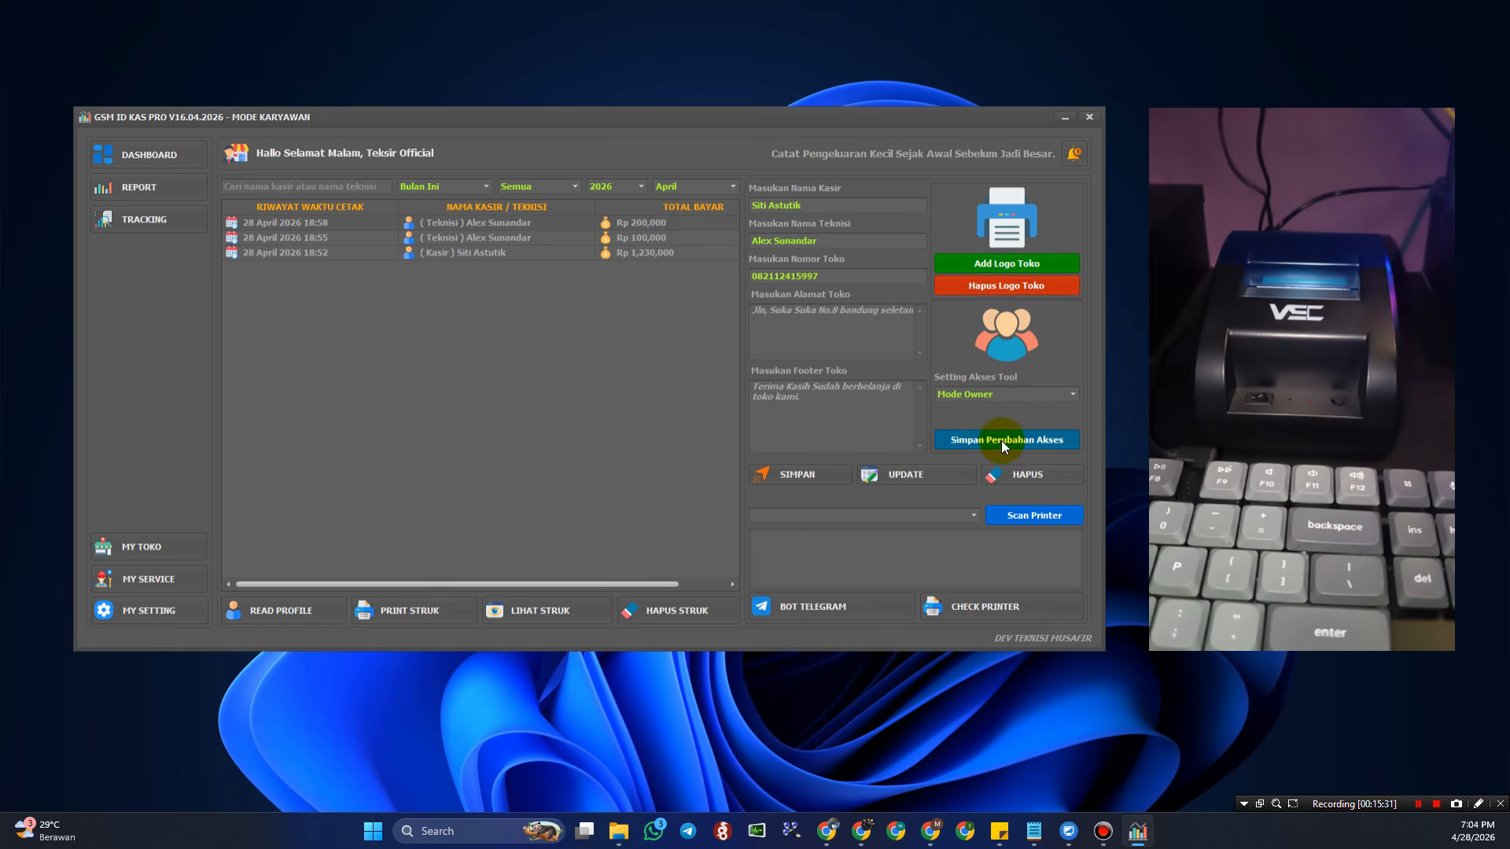
click(1003, 443)
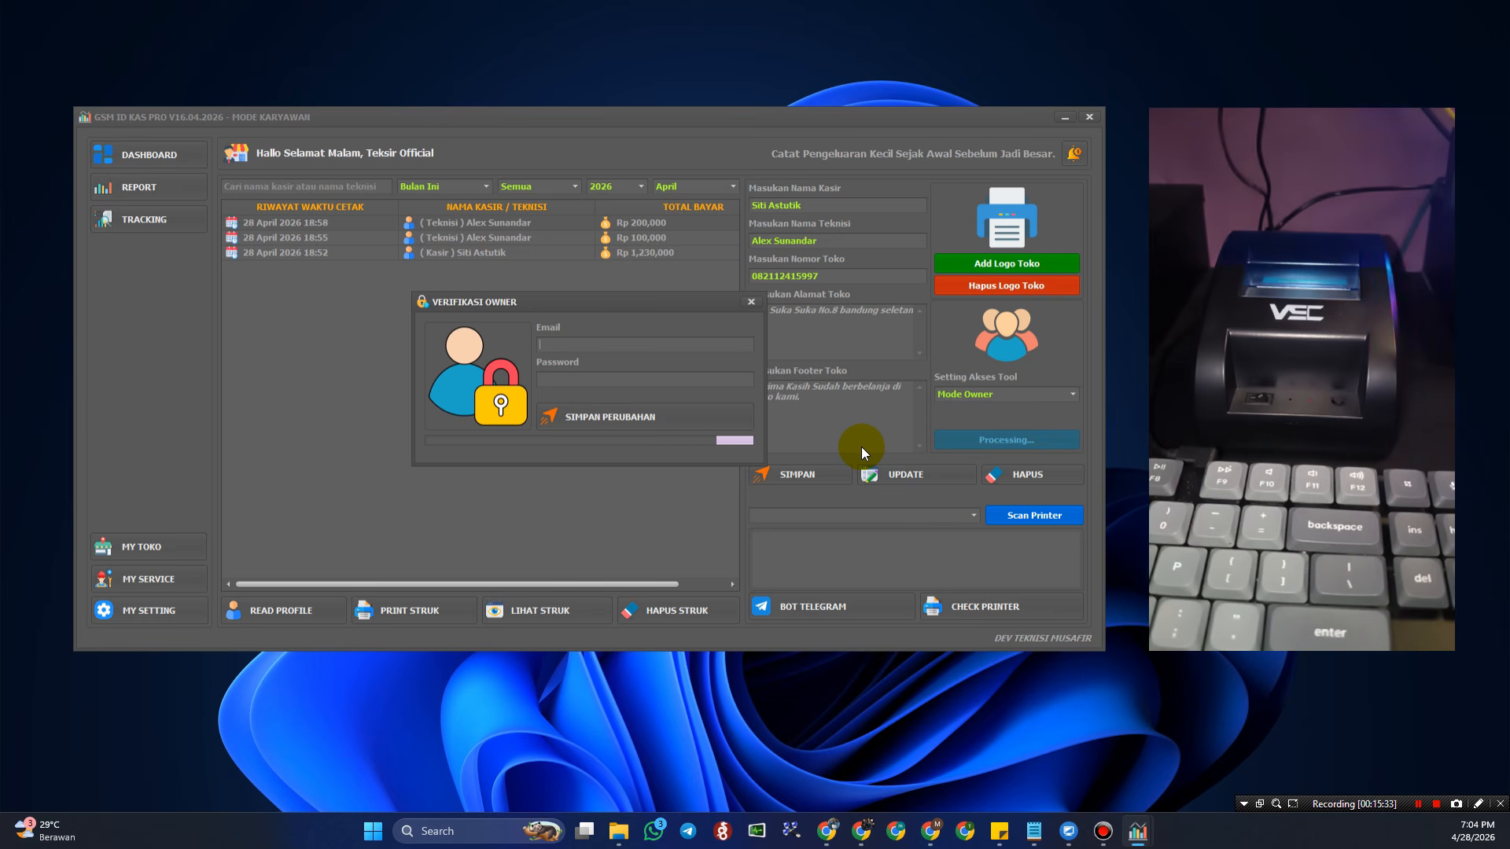
- Click into the owner email and password fields, then close Verifikasi Owner without verifying
click(572, 345)
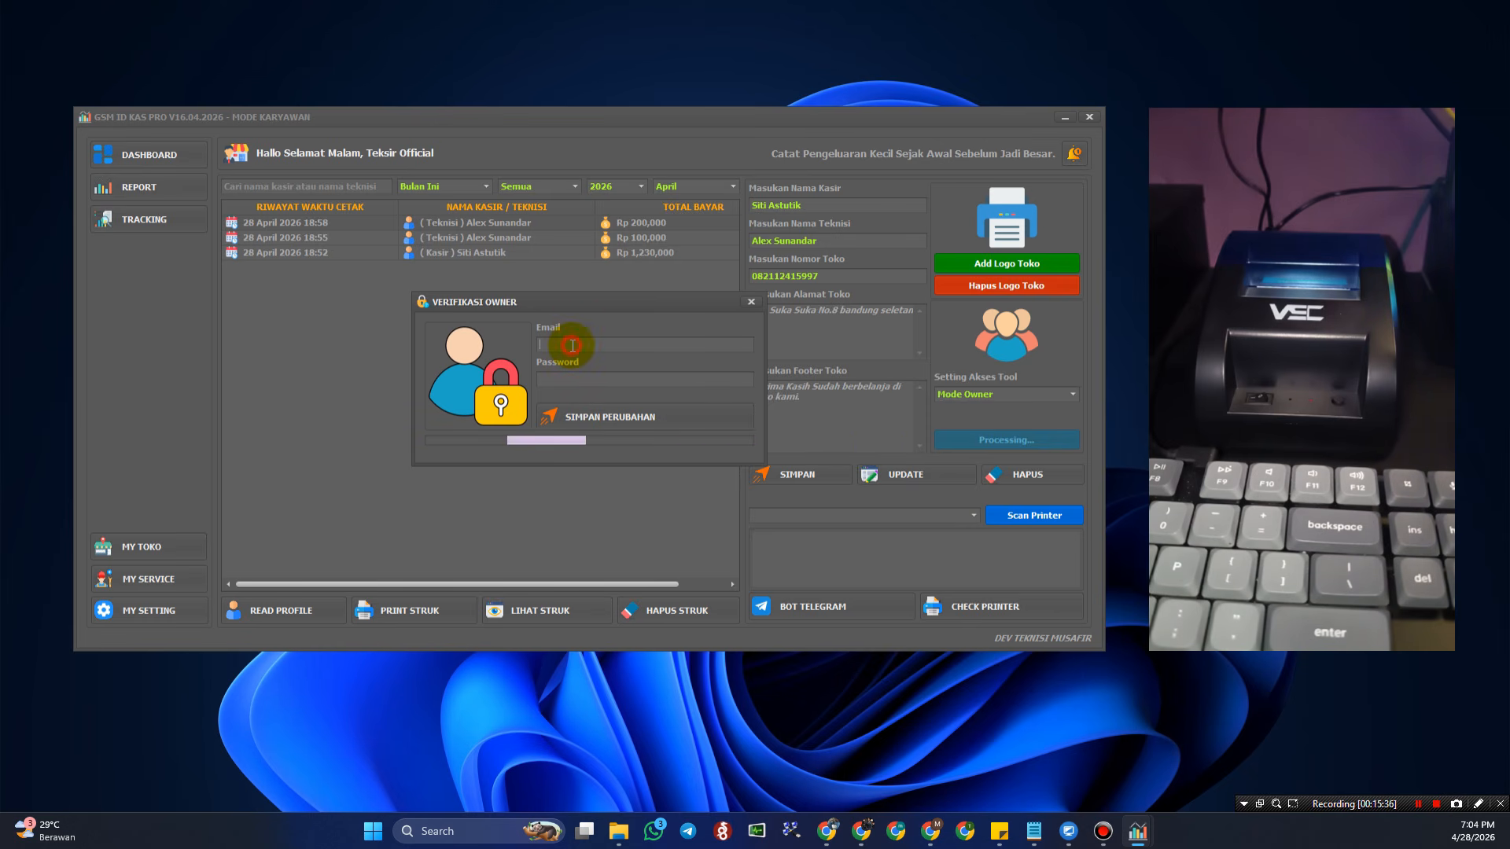
click(610, 379)
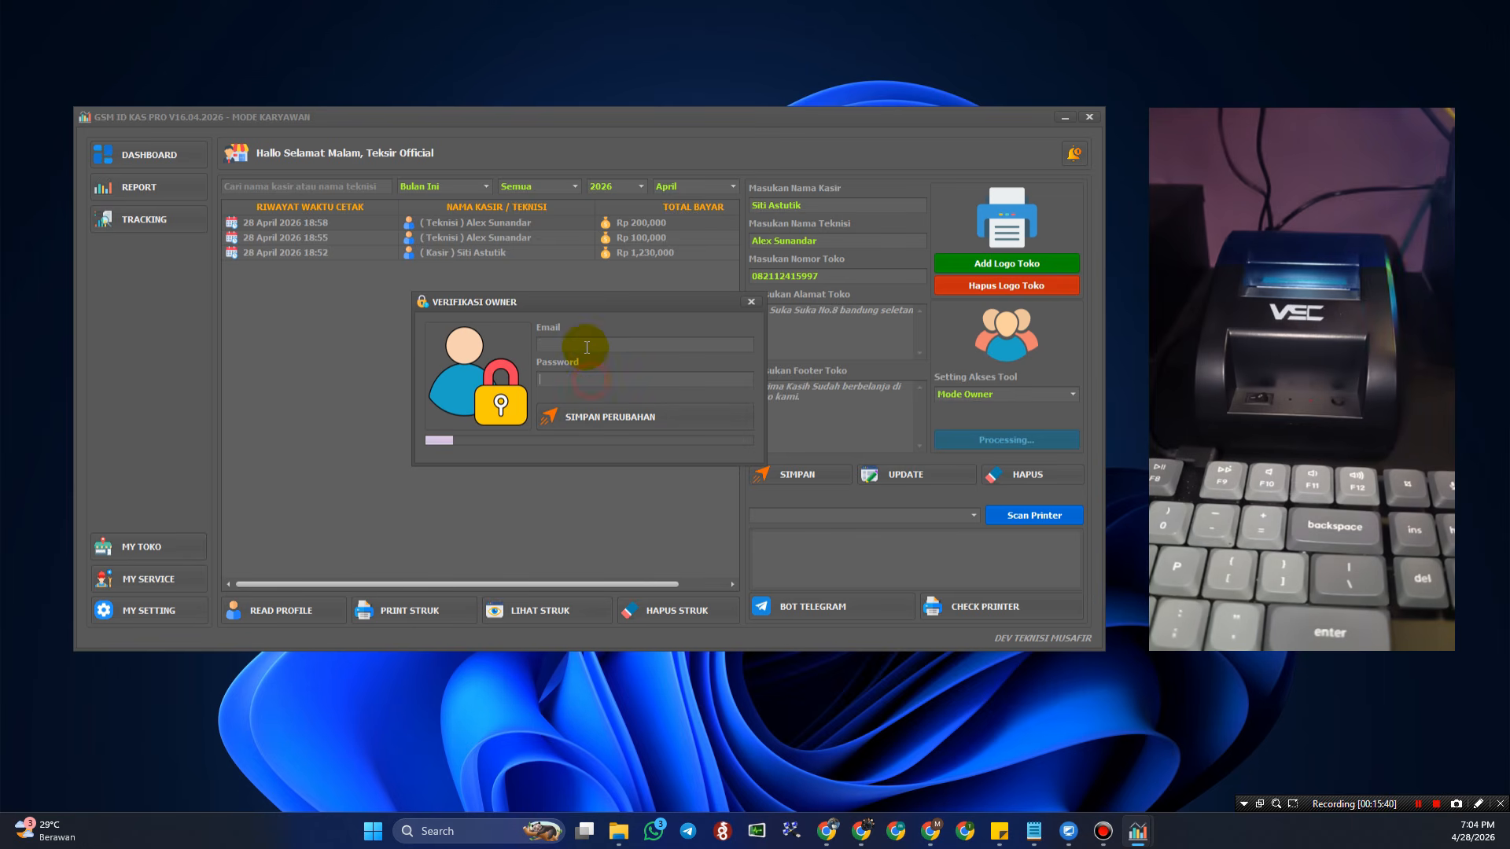
click(584, 344)
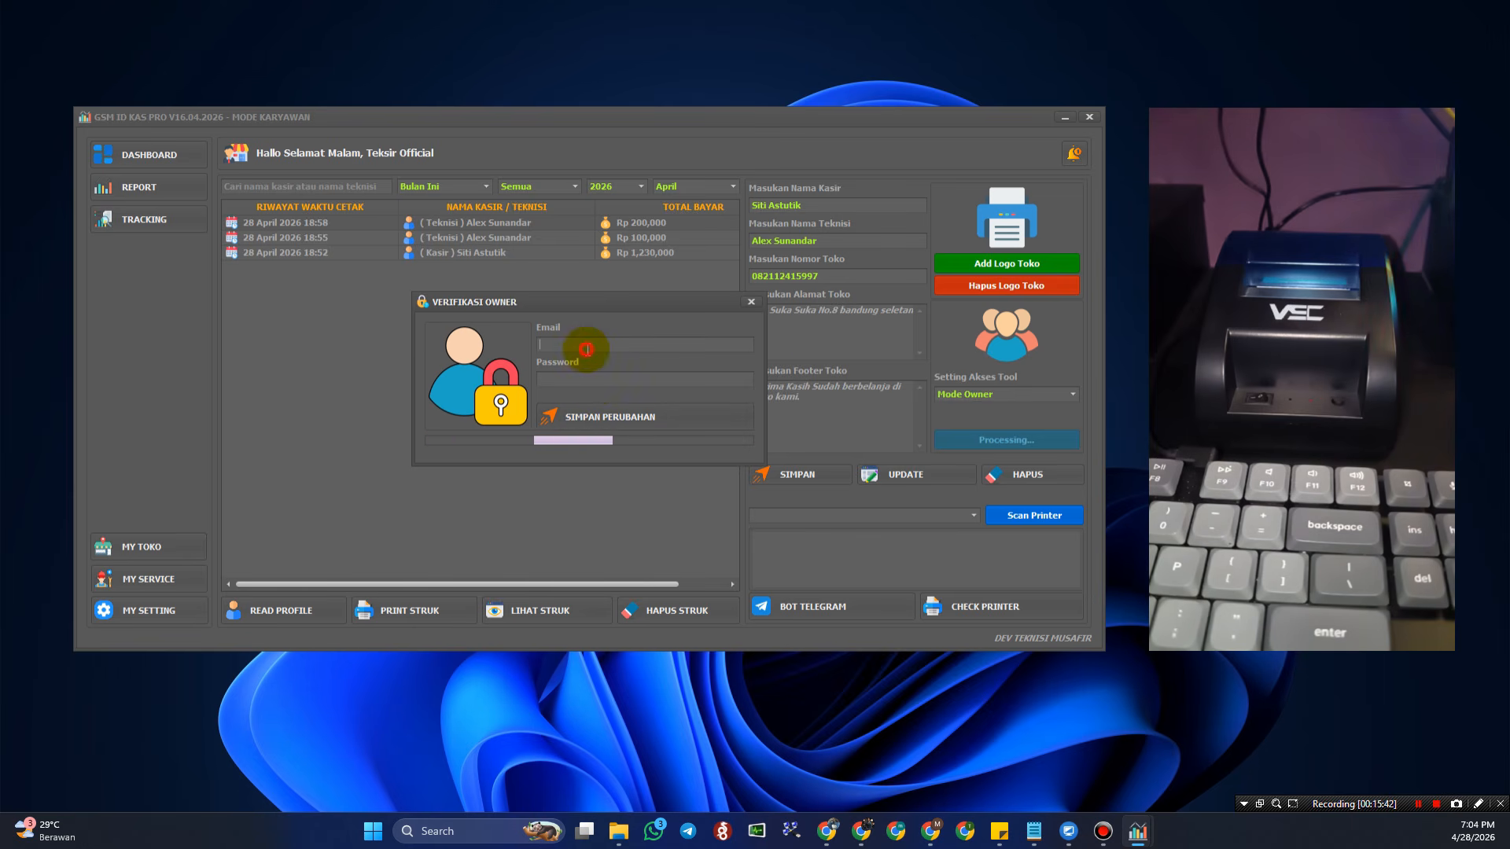
click(749, 303)
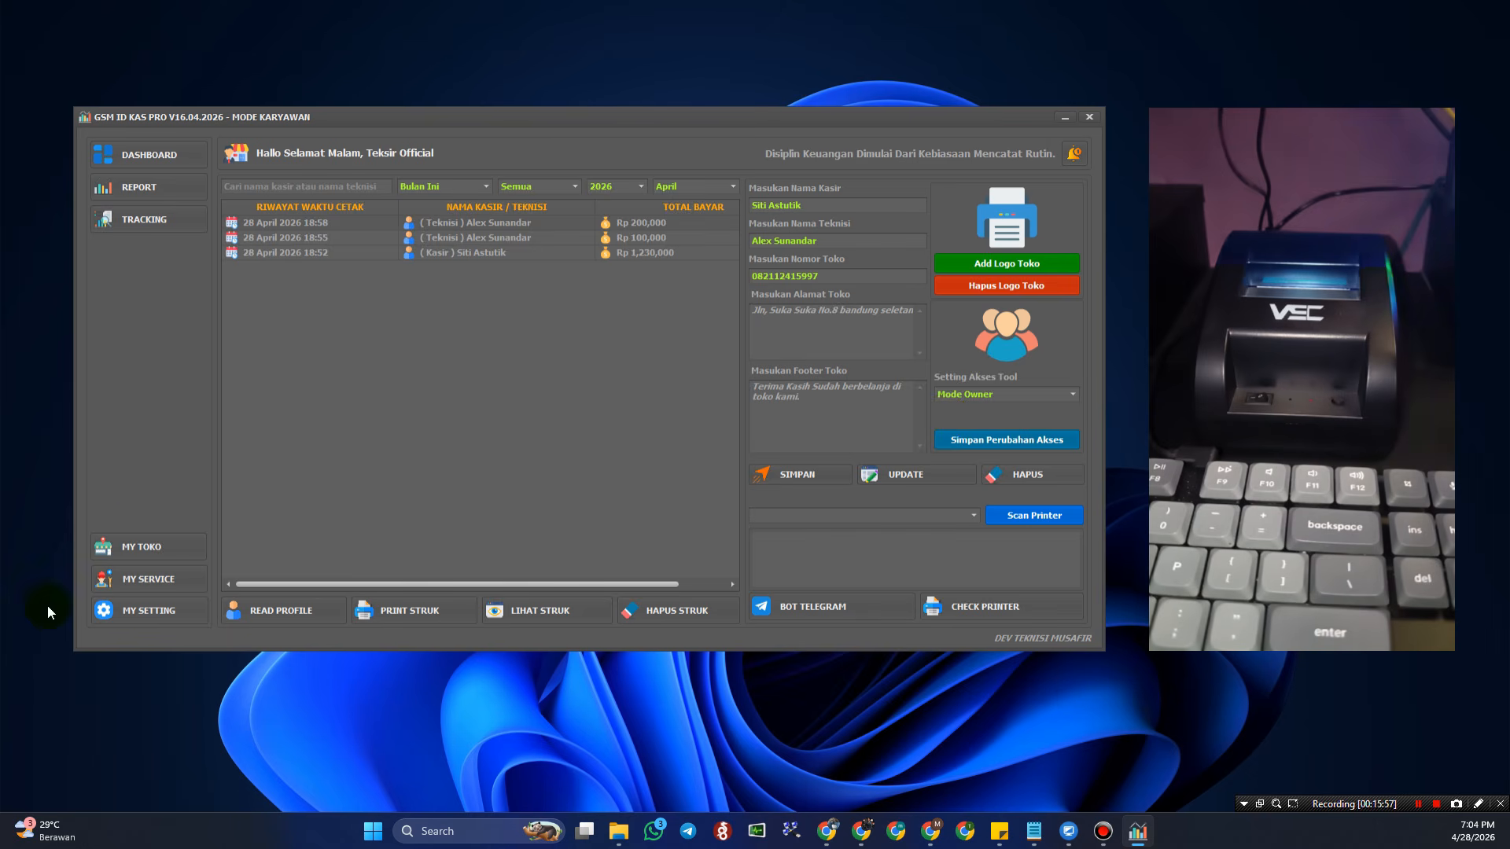
- Open MY TOKO and review the SAM-236, SAM-121, LCD-247 and SAM-312 product rows
click(154, 545)
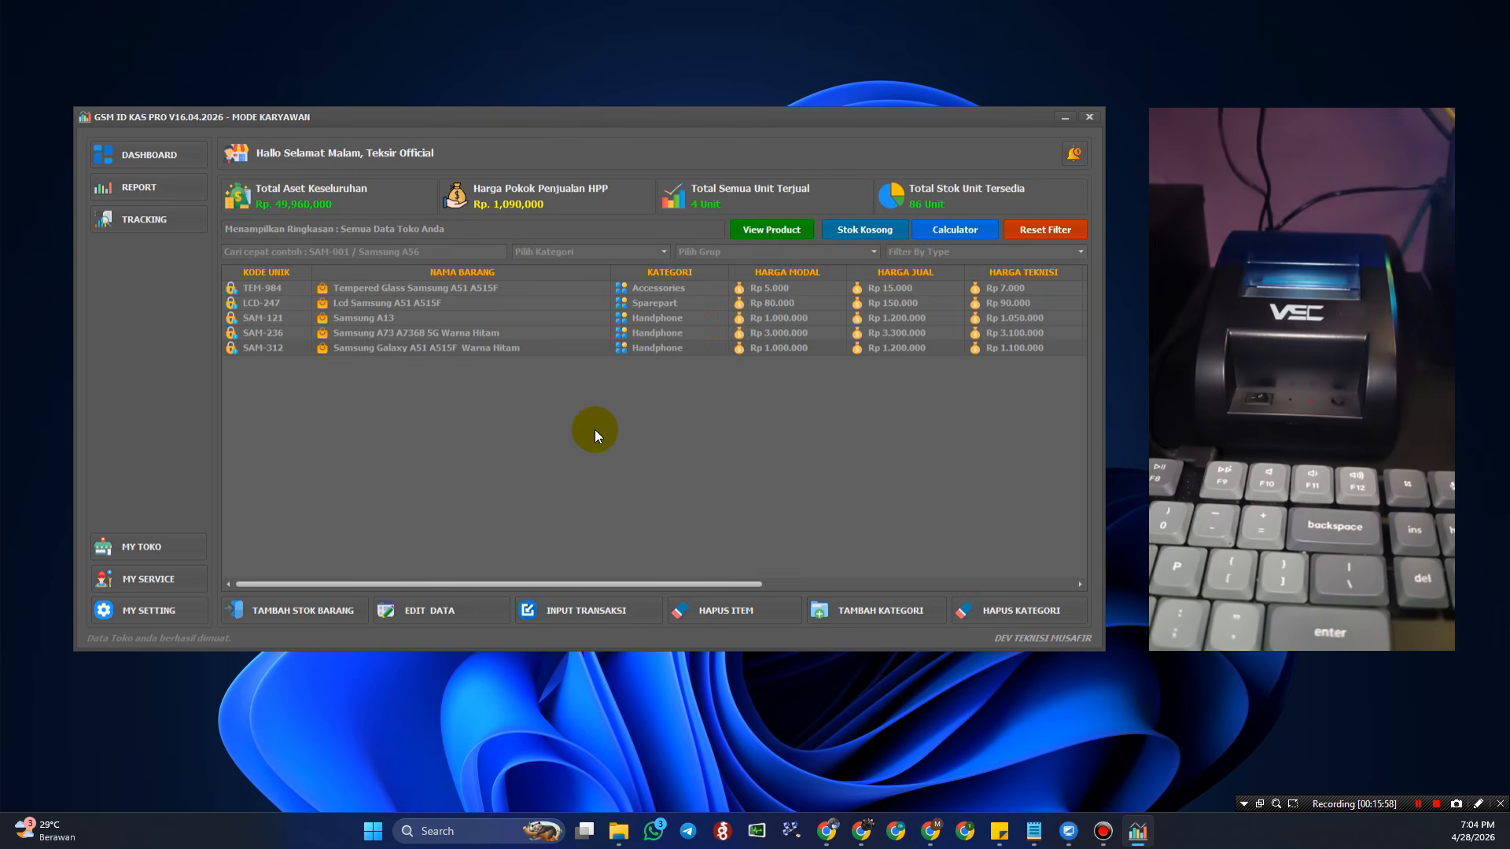
click(618, 340)
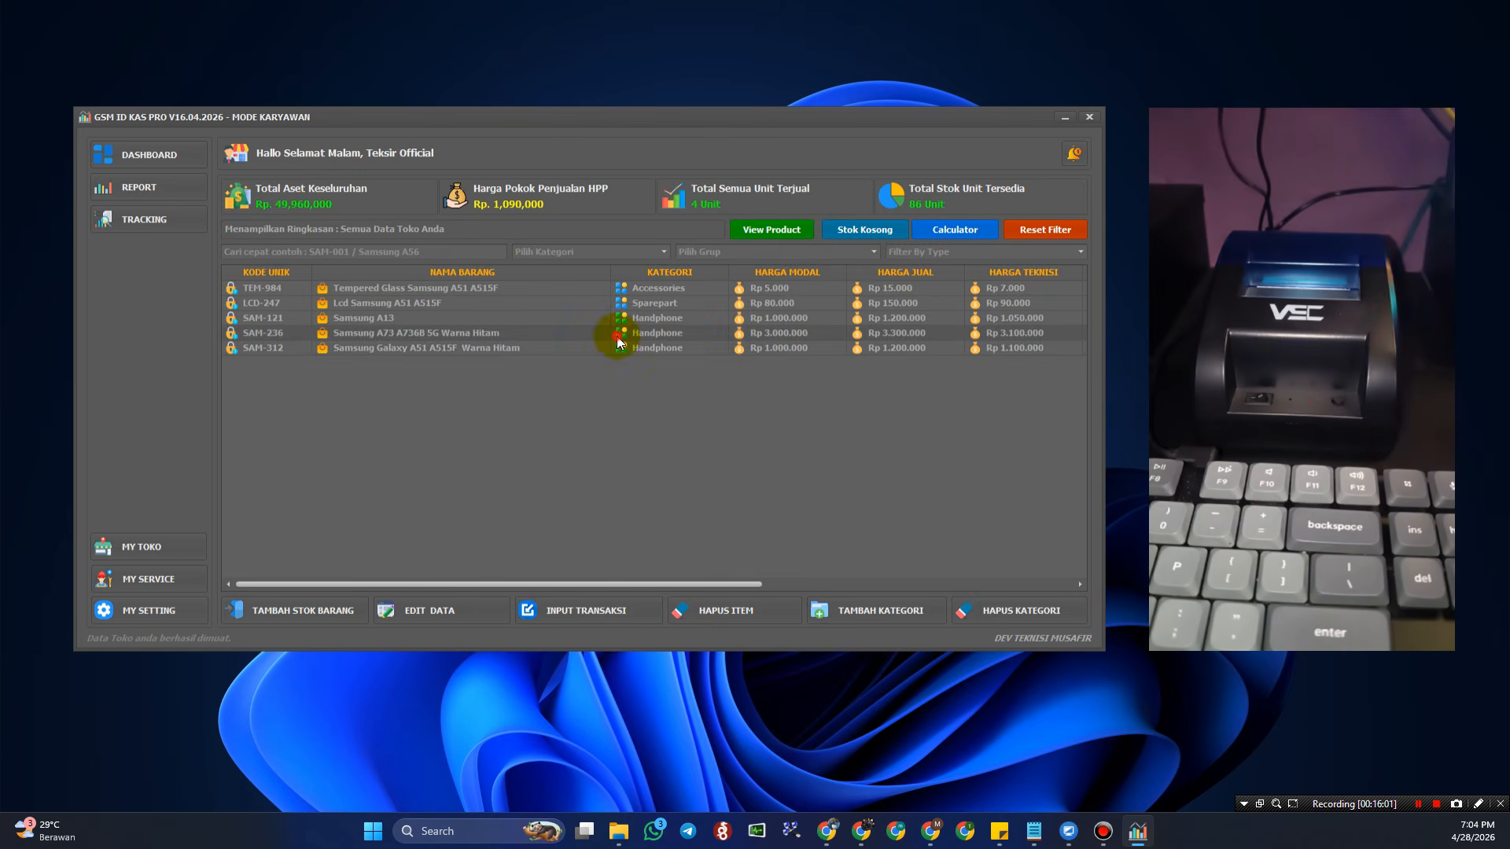
click(771, 316)
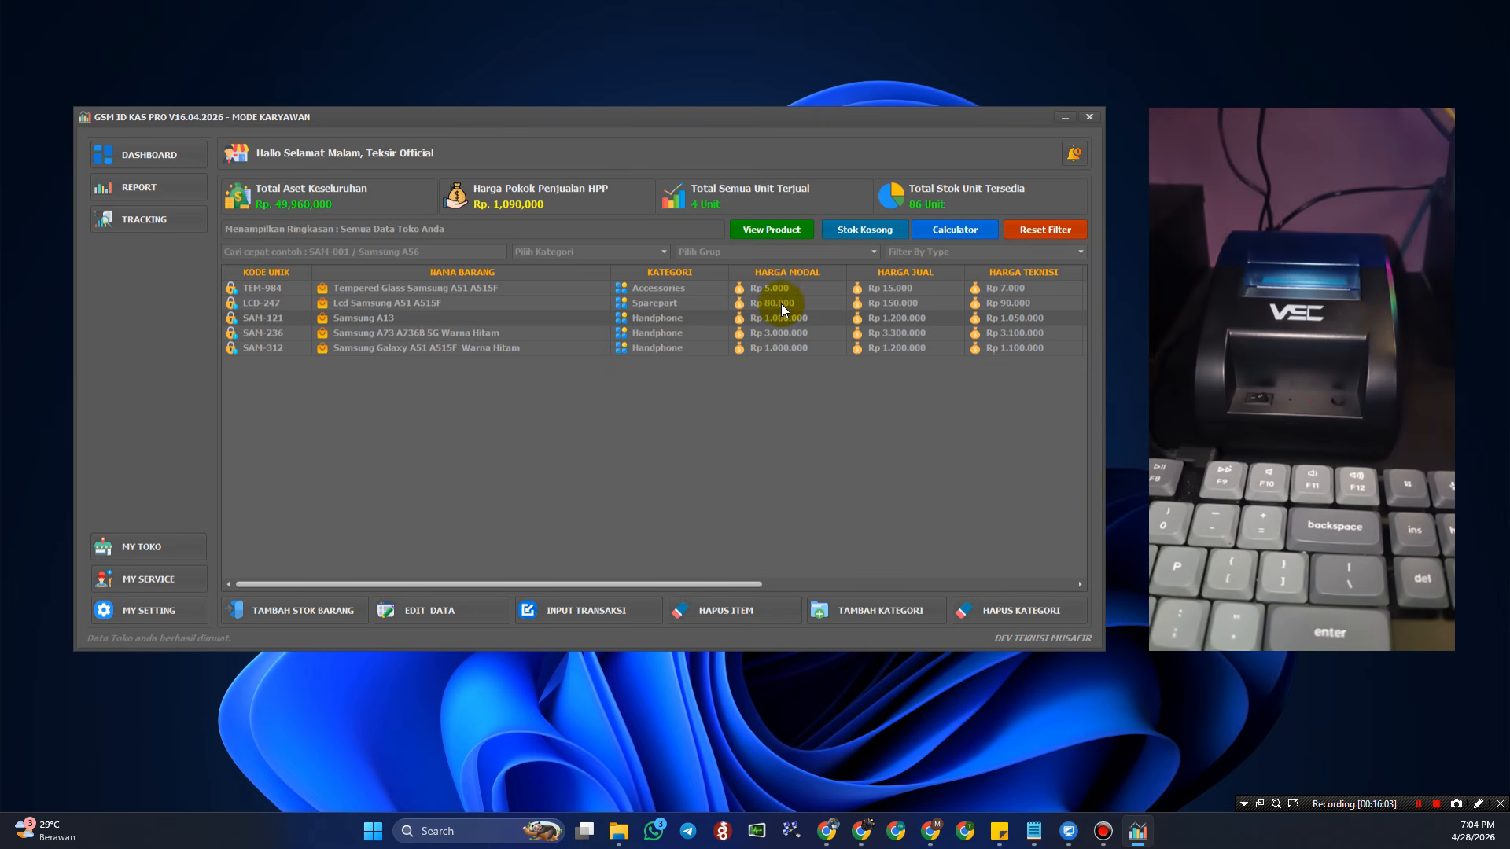
click(781, 304)
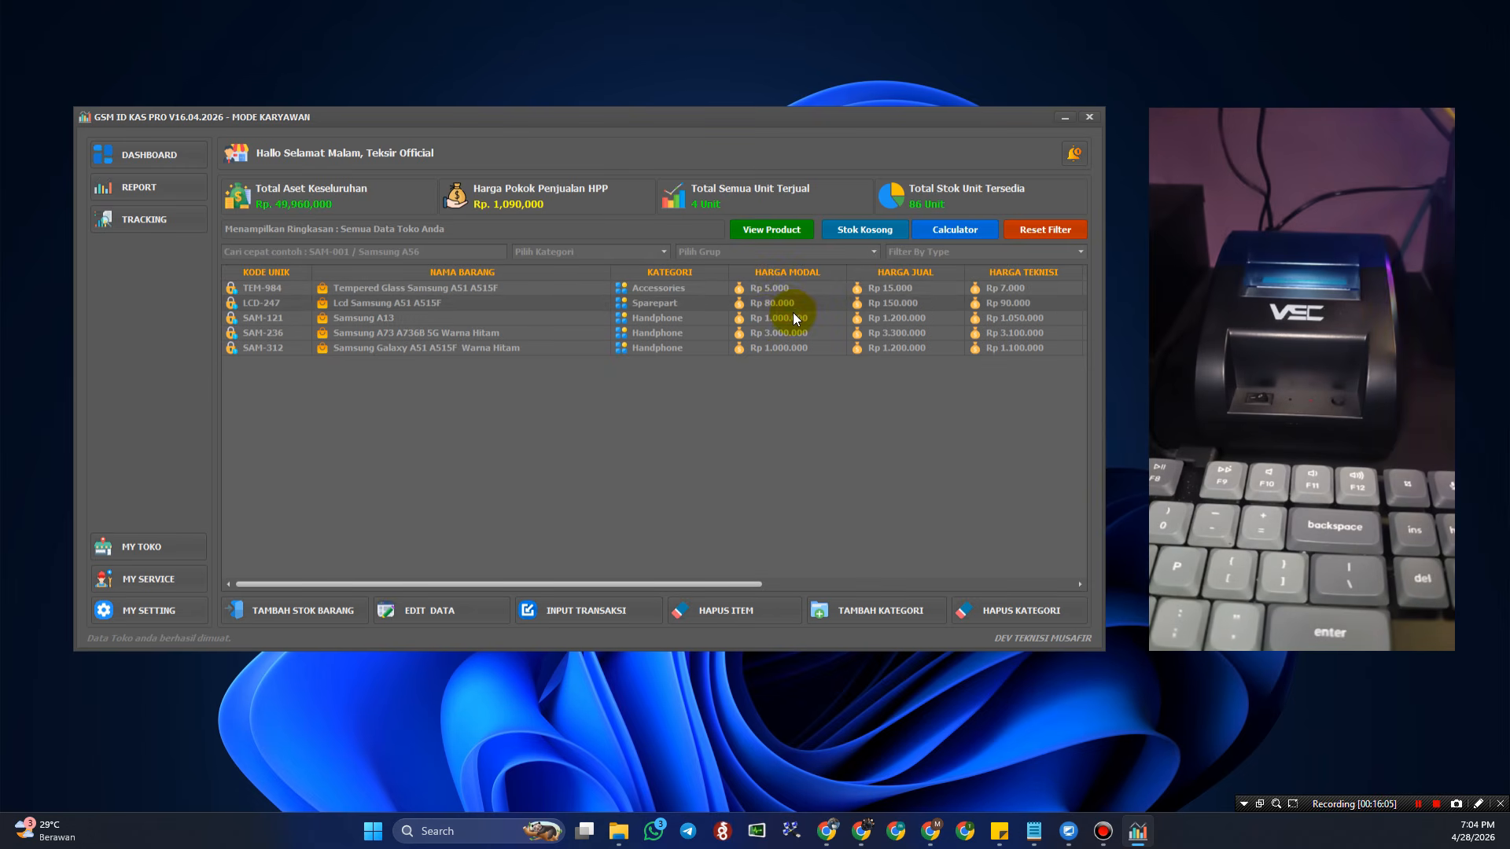
click(793, 318)
click(796, 335)
click(800, 347)
- Step through TEM-984, LCD-247, SAM-121, SAM-236 and SAM-312 prices, then open the service page
click(805, 331)
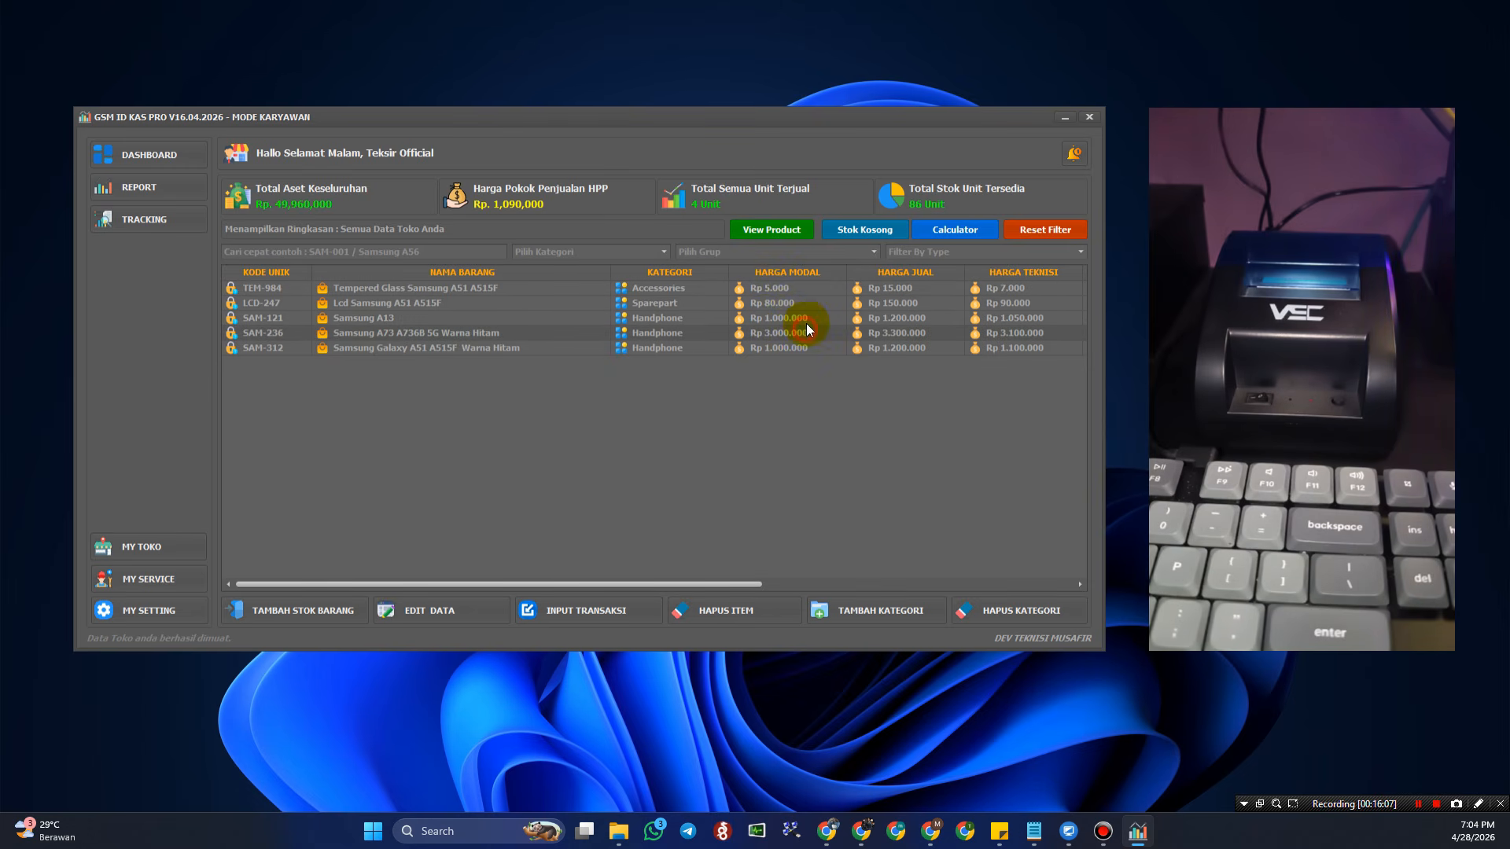
click(807, 318)
click(806, 301)
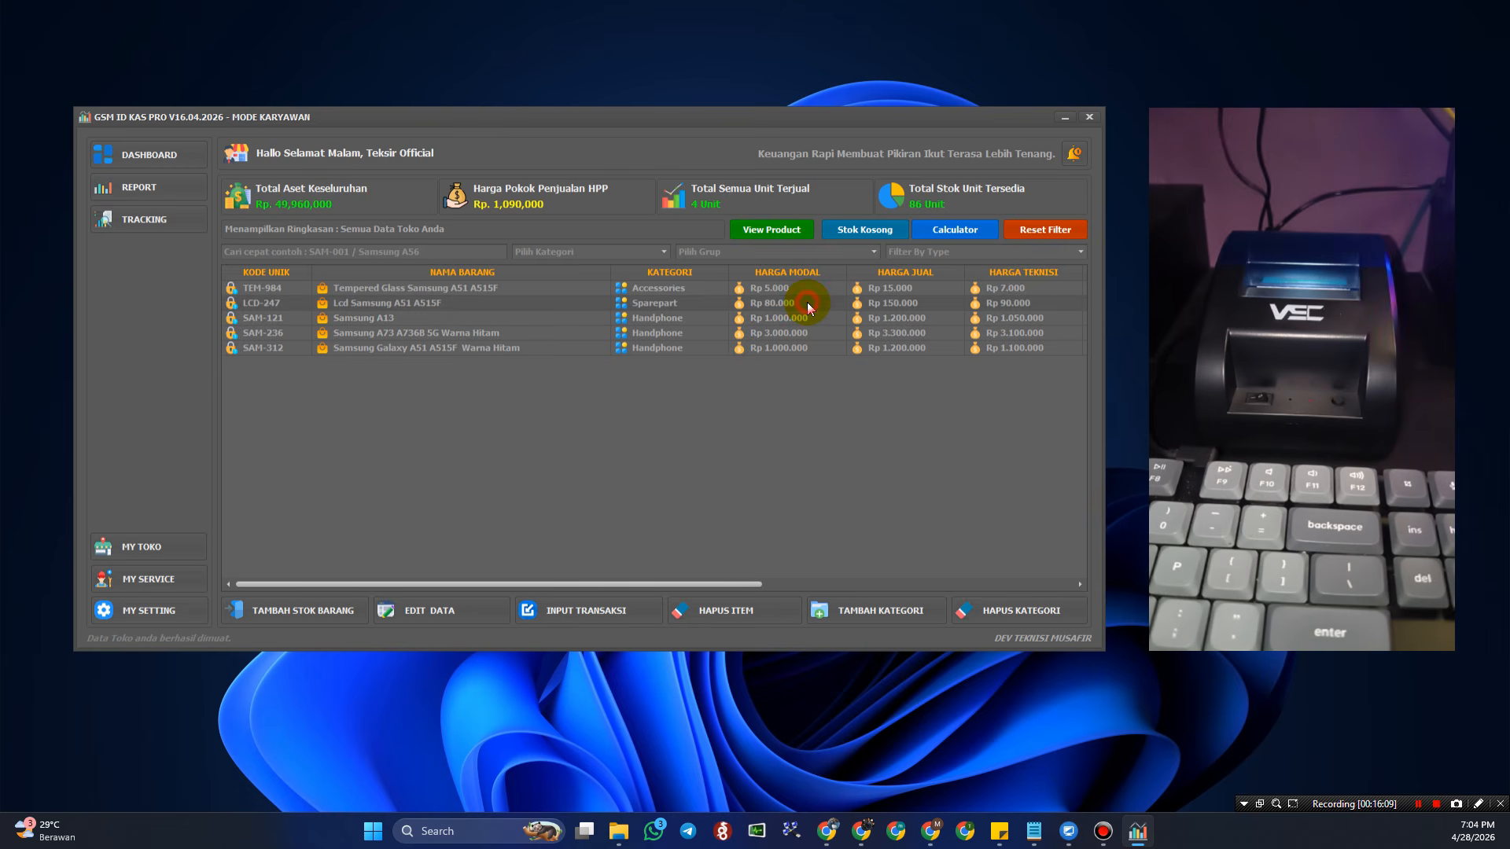
click(812, 289)
click(813, 303)
click(816, 318)
click(818, 332)
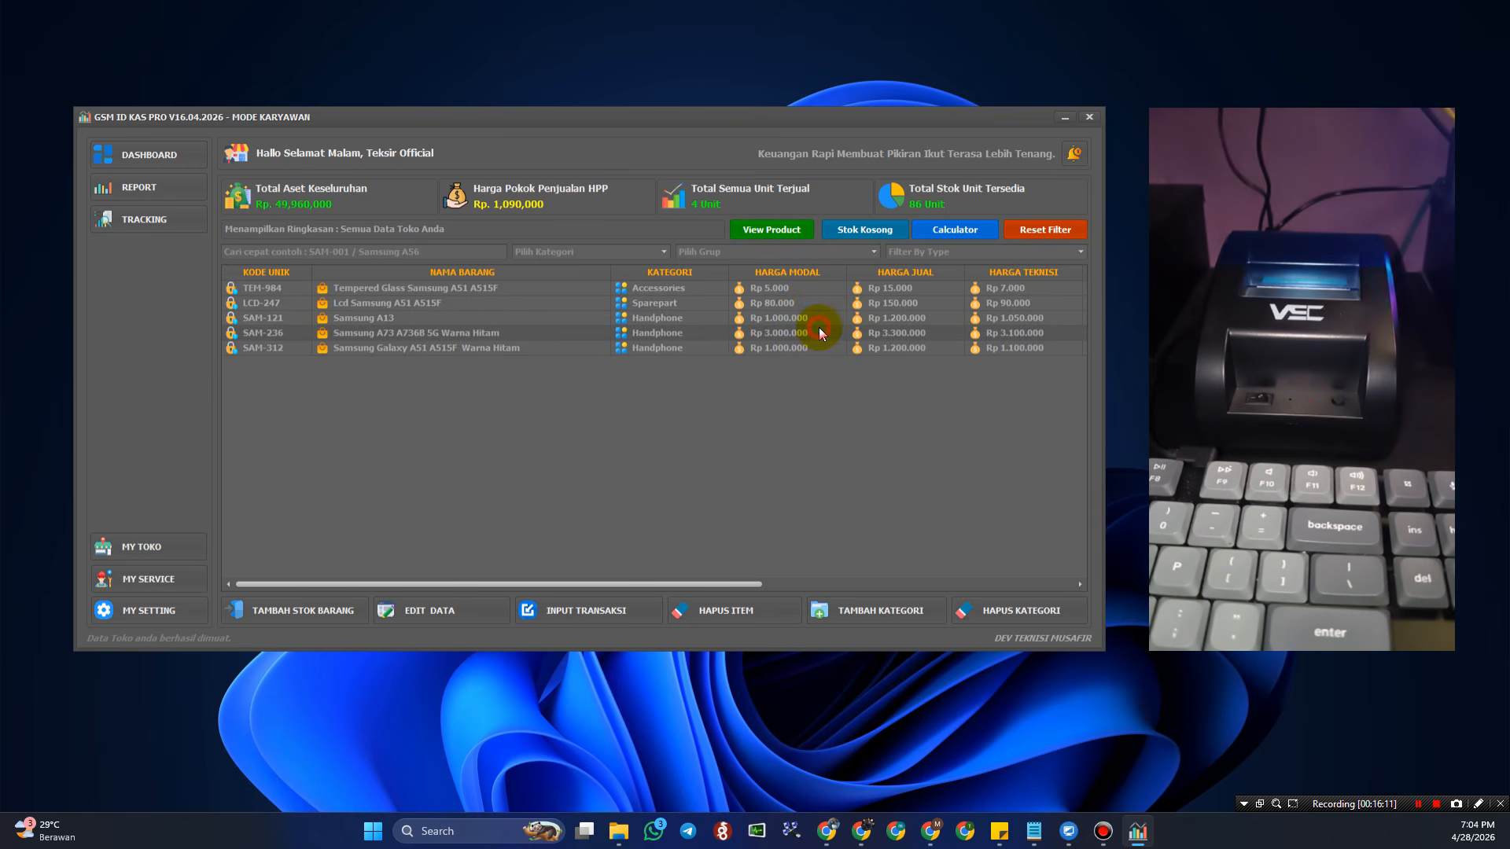
click(818, 348)
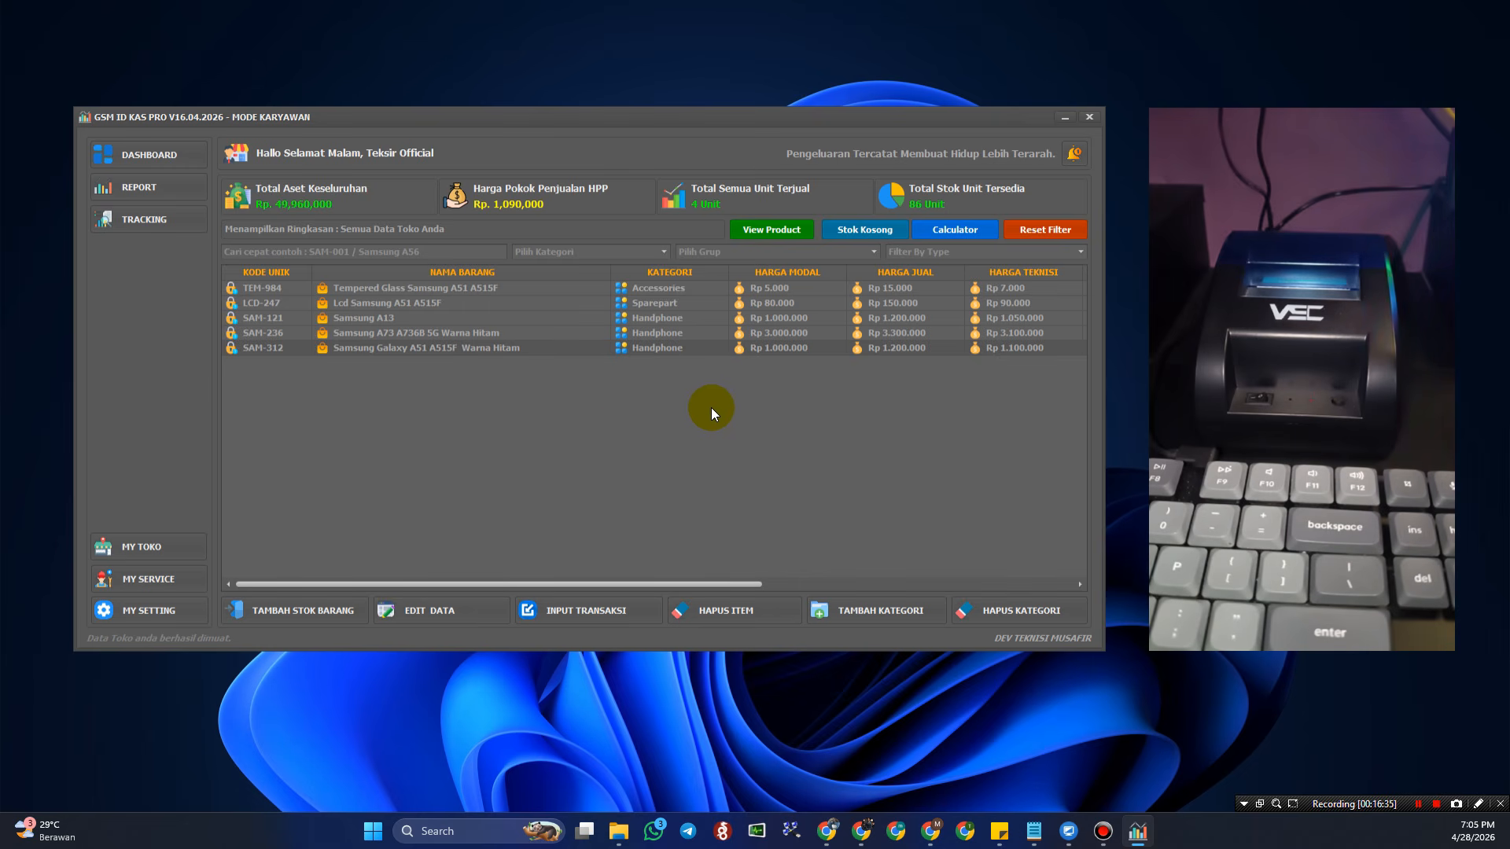
click(564, 301)
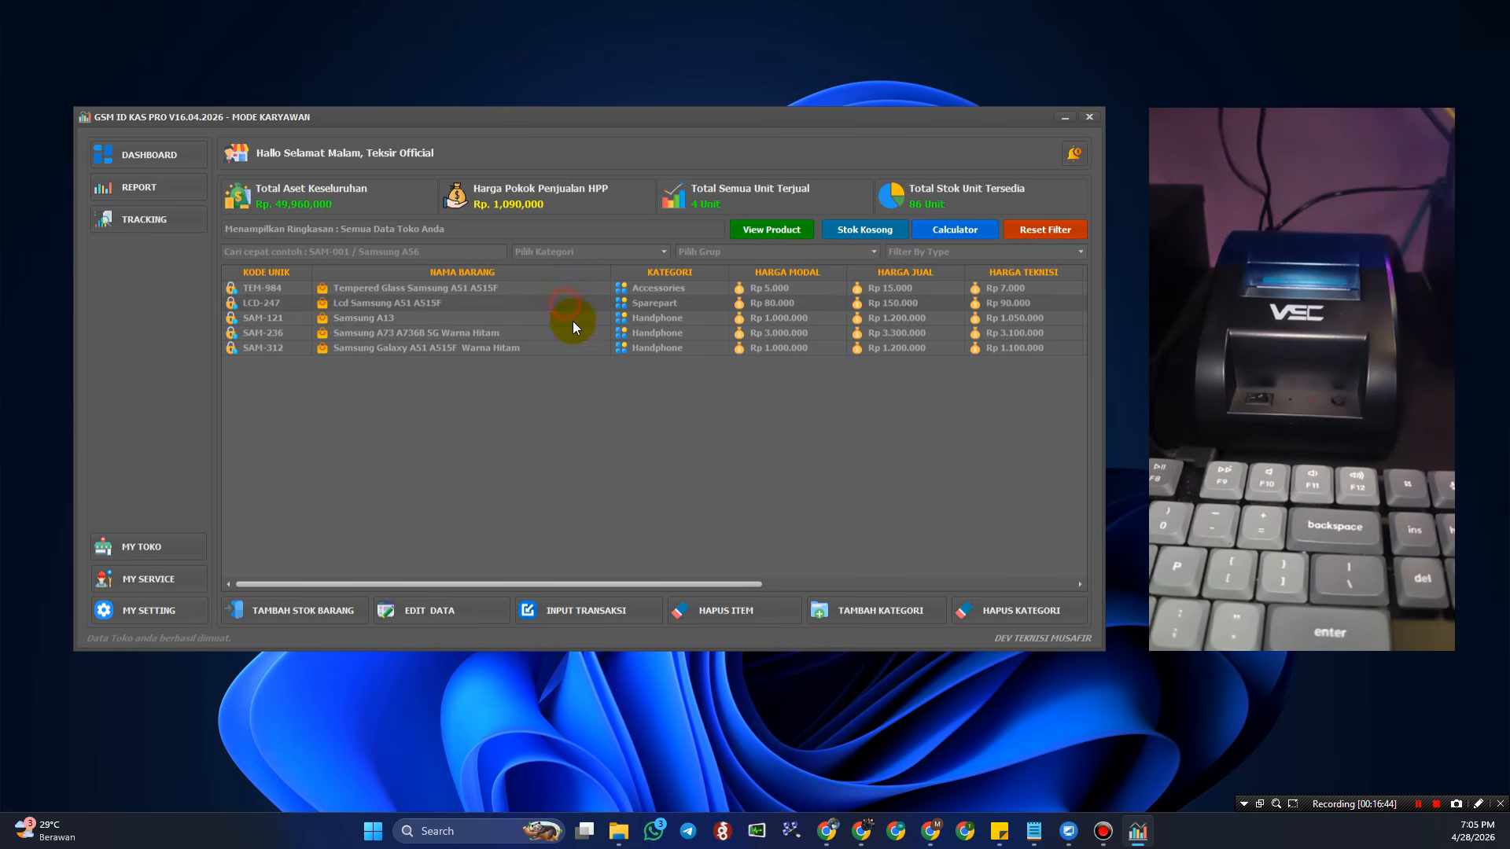
click(573, 335)
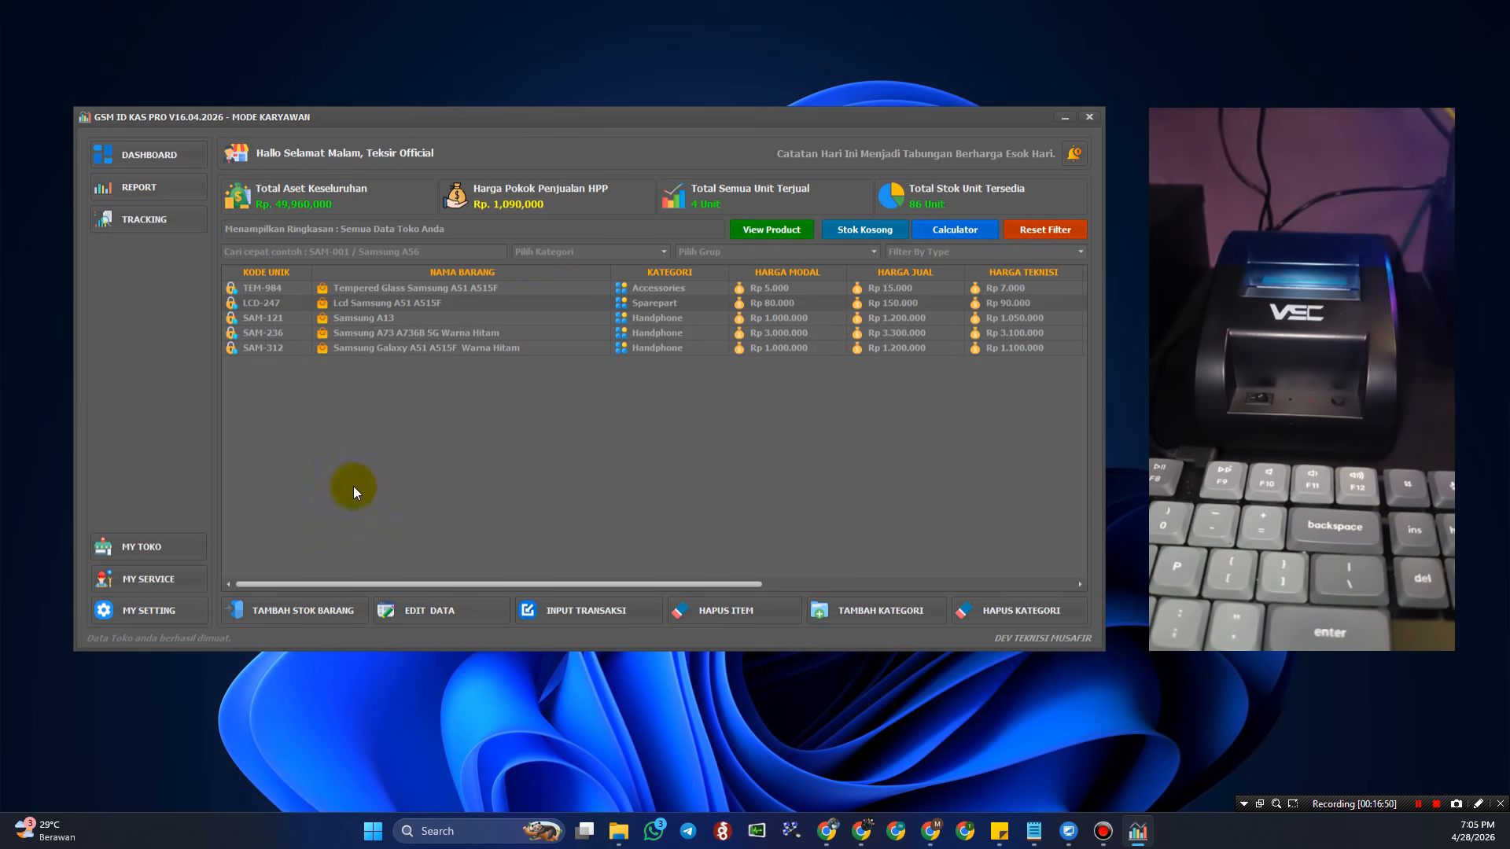
click(178, 541)
- Glance at MY SERVICE, return to the MY TOKO product table, and select the LCD-247 row
click(176, 592)
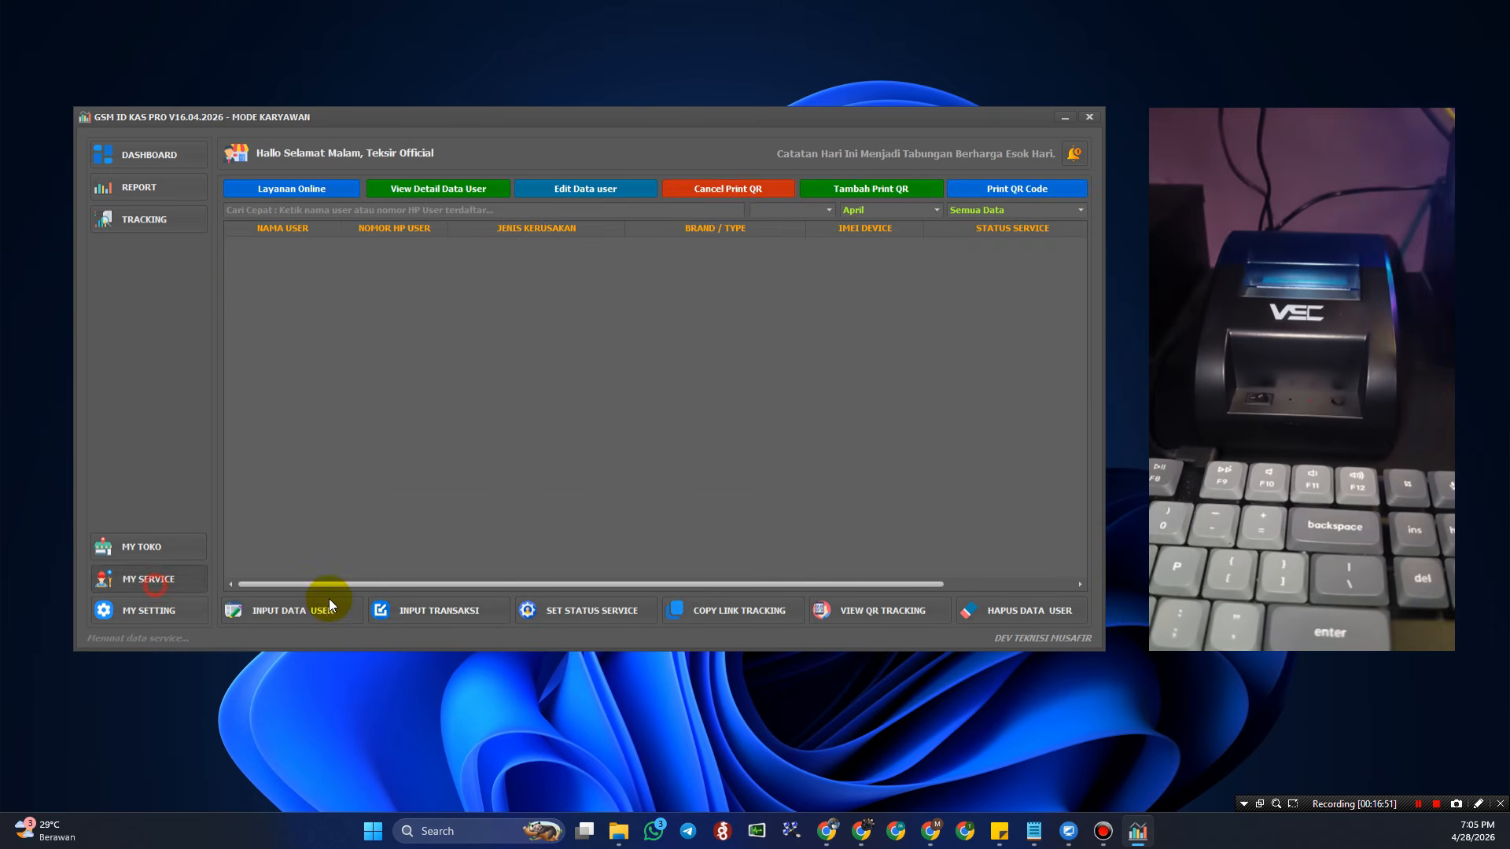
click(188, 544)
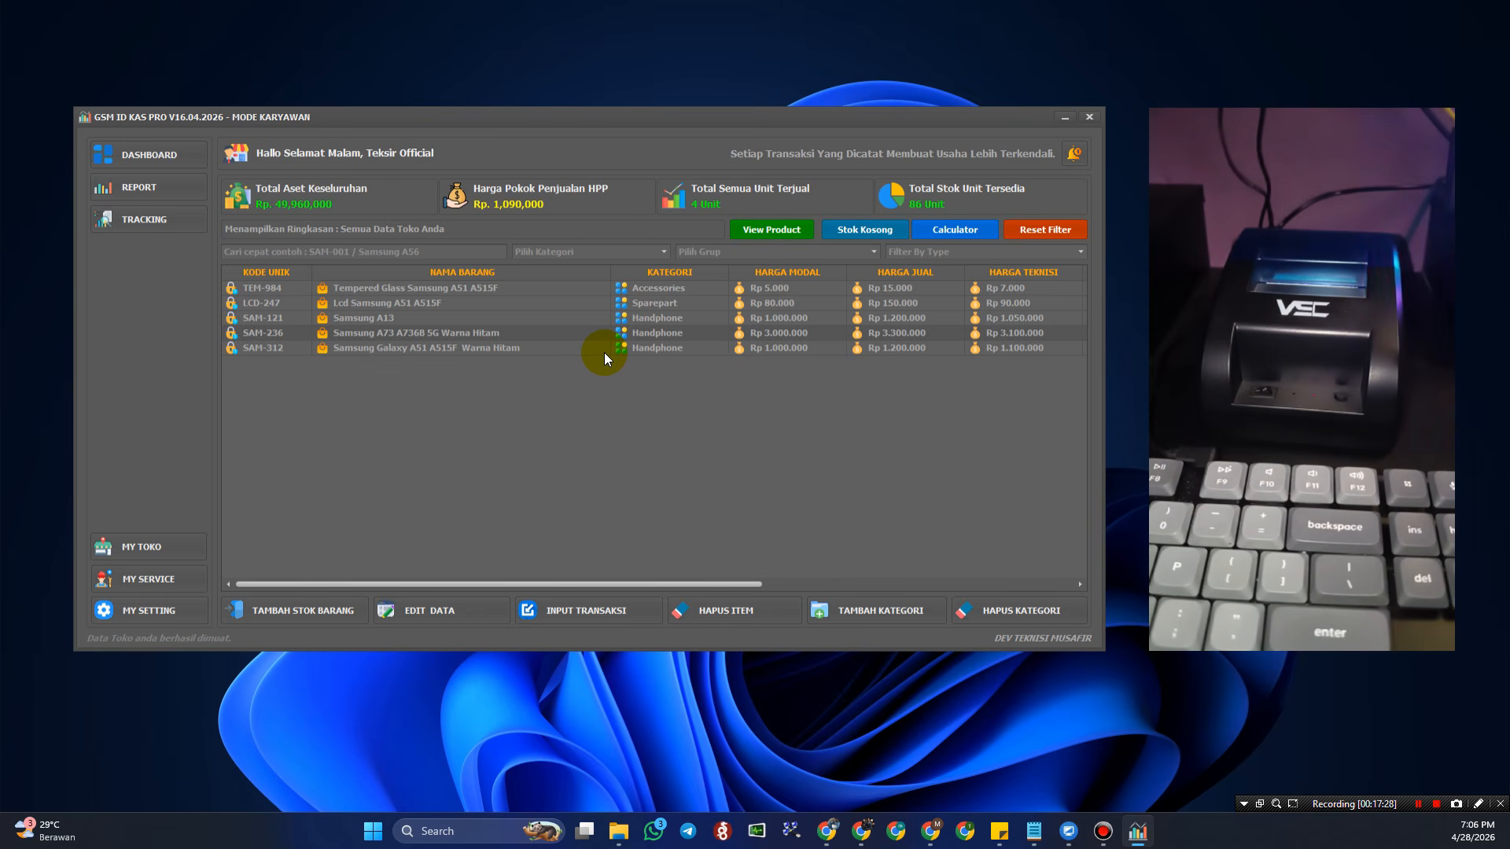
click(611, 309)
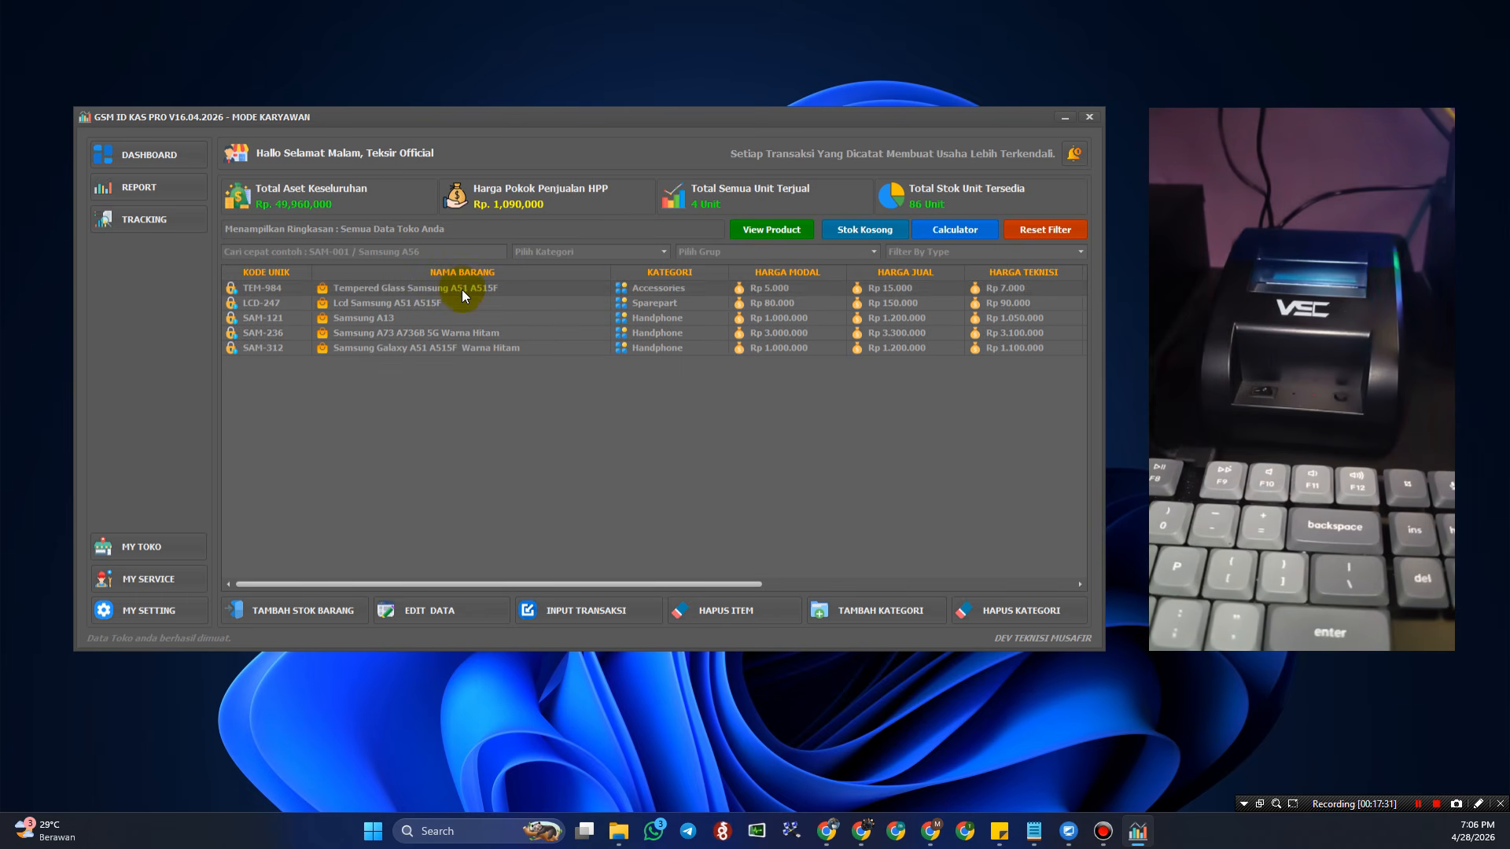